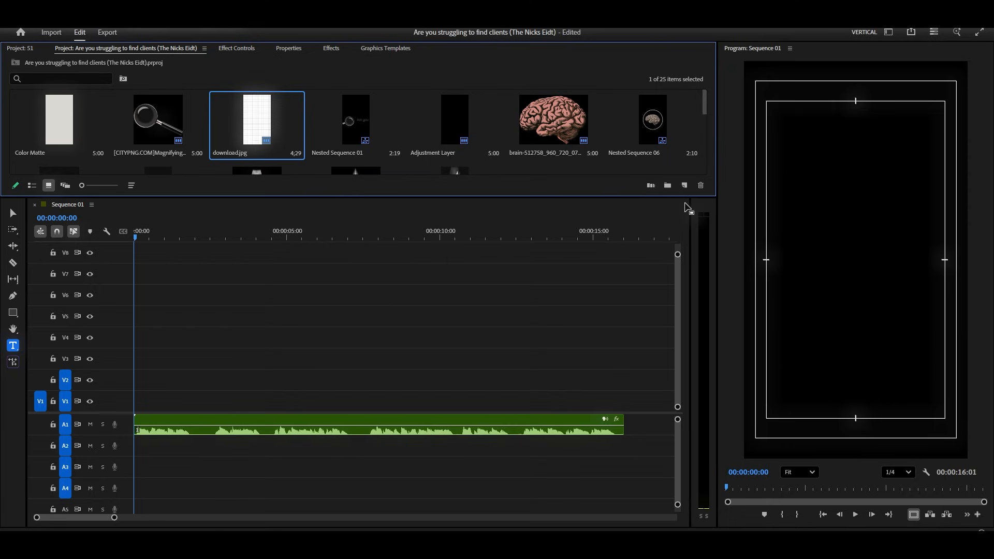
{"action": "left_click", "coordinate": [685, 186]}
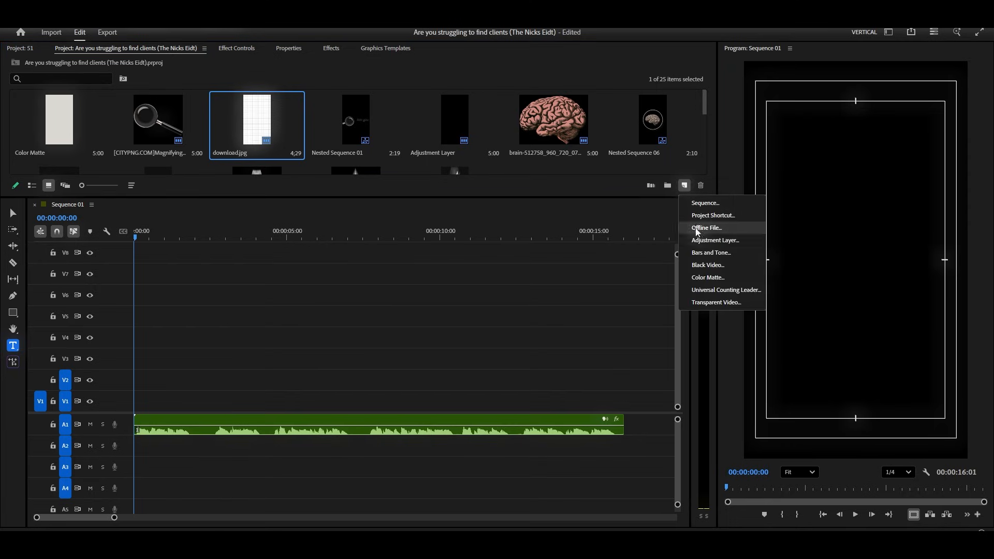
{"action": "left_click", "coordinate": [722, 278]}
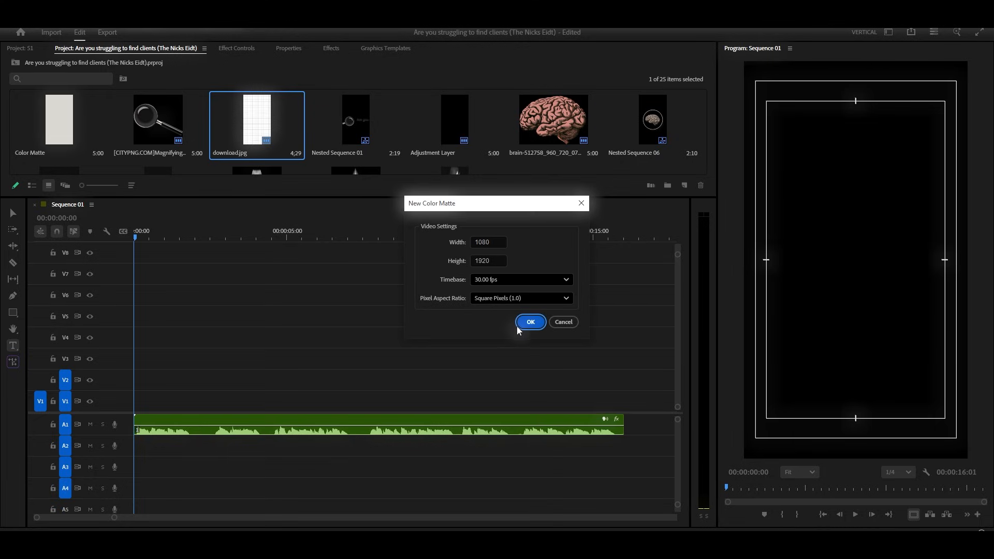
{"action": "left_click", "coordinate": [537, 323]}
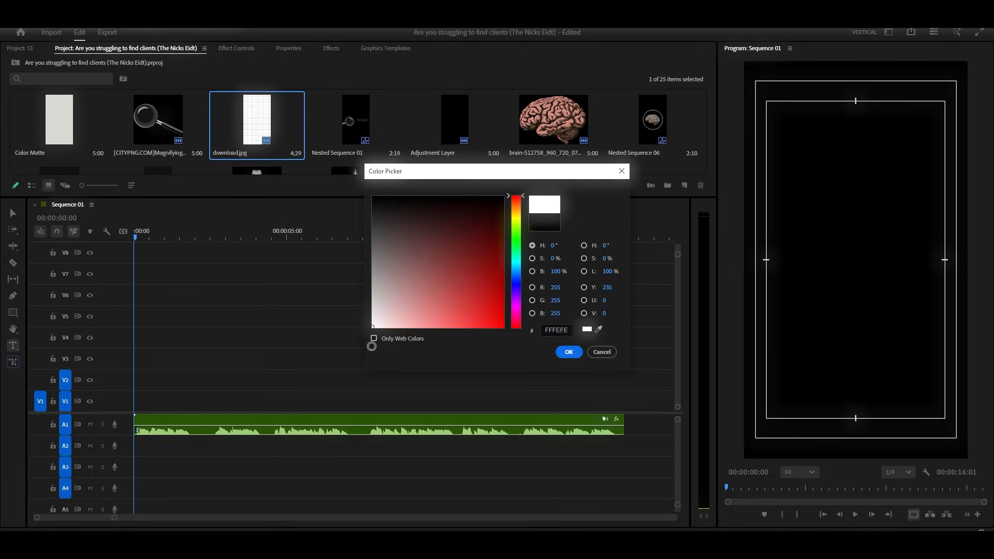
{"action": "left_click_drag", "start_coordinate": [522, 197], "coordinate": [520, 212]}
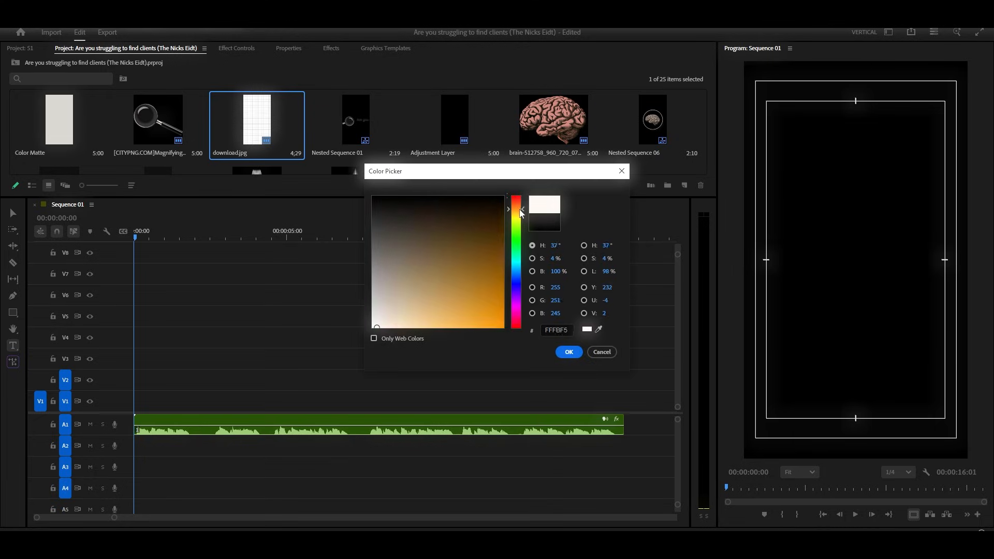
{"action": "left_click", "coordinate": [377, 327]}
{"action": "left_click", "coordinate": [601, 352]}
- Place the Color Matte on V1 and download.jpg on V2, both starting at the beginning of the sequence
{"action": "left_click_drag", "start_coordinate": [58, 130], "coordinate": [128, 404]}
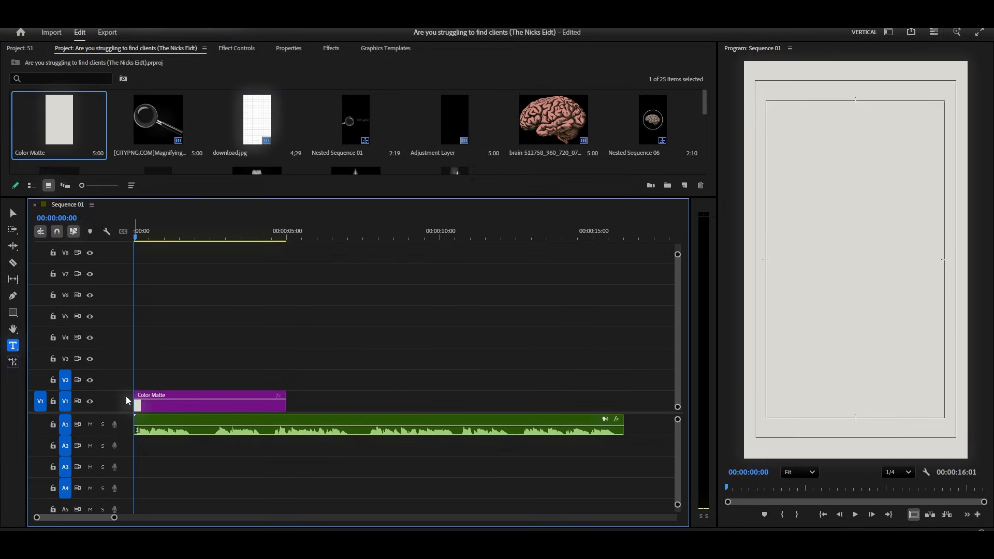
{"action": "left_click_drag", "start_coordinate": [250, 115], "coordinate": [136, 384]}
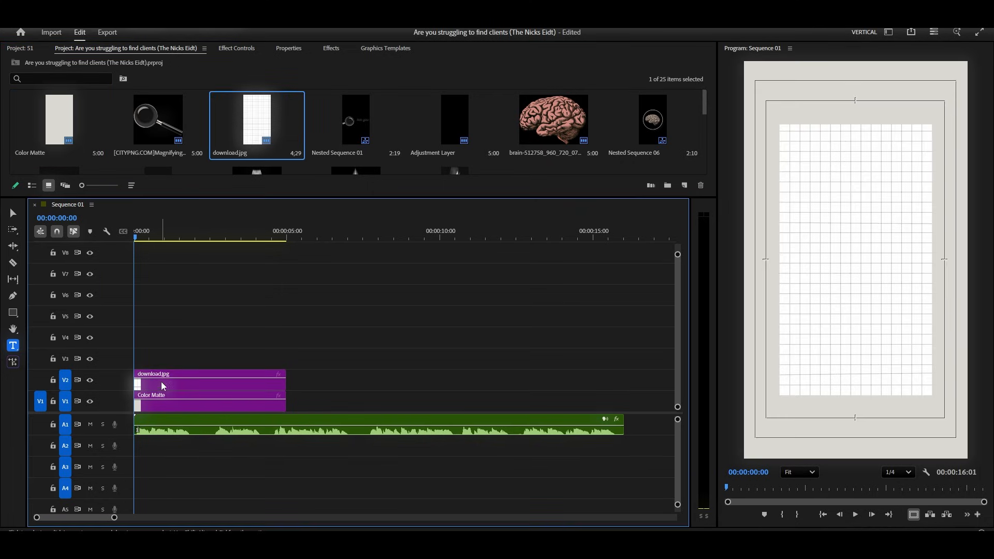
- Scale the download.jpg clip to 117 and set its blend mode to Darker Color
{"action": "left_click", "coordinate": [161, 385]}
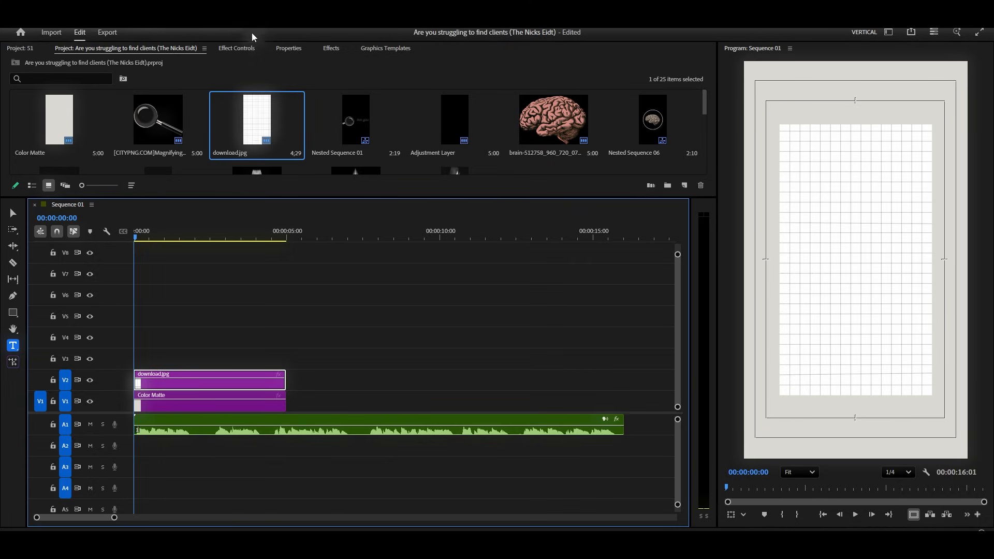
{"action": "left_click", "coordinate": [239, 47]}
{"action": "left_click_drag", "start_coordinate": [222, 115], "coordinate": [231, 115]}
{"action": "scroll", "coordinate": [339, 110], "scroll_direction": "down", "scroll_amount": 8}
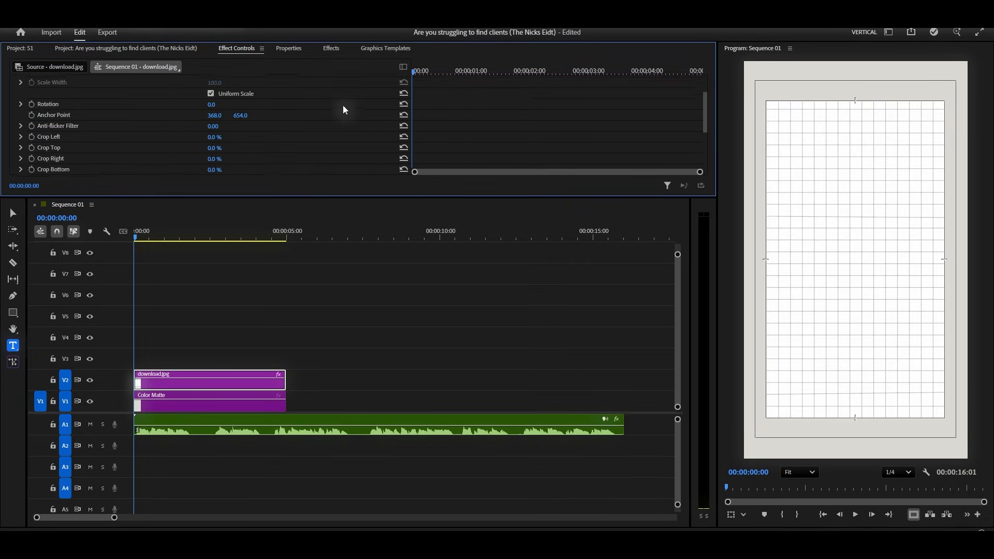
{"action": "left_click", "coordinate": [257, 124]}
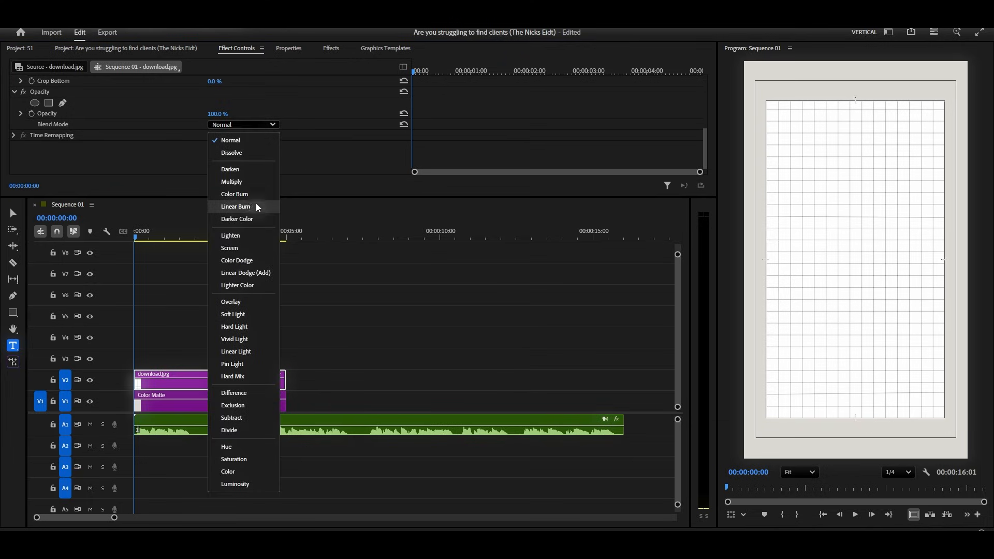
{"action": "left_click", "coordinate": [256, 219]}
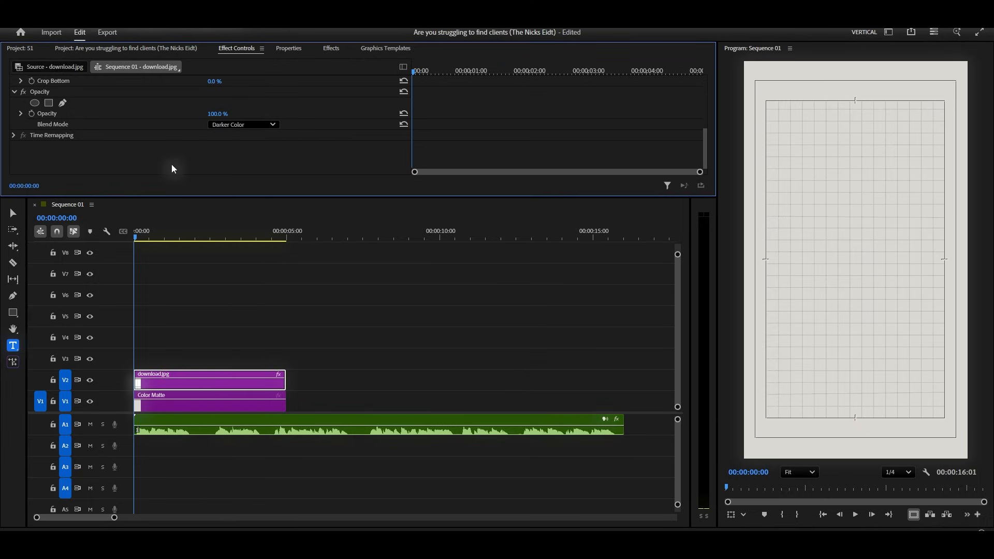
- Add an elliptical opacity mask to the download.jpg clip, enlarge it in all directions and tilt it diagonally across the grid
{"action": "scroll", "coordinate": [171, 166], "scroll_direction": "up", "scroll_amount": 3}
{"action": "left_click", "coordinate": [35, 134]}
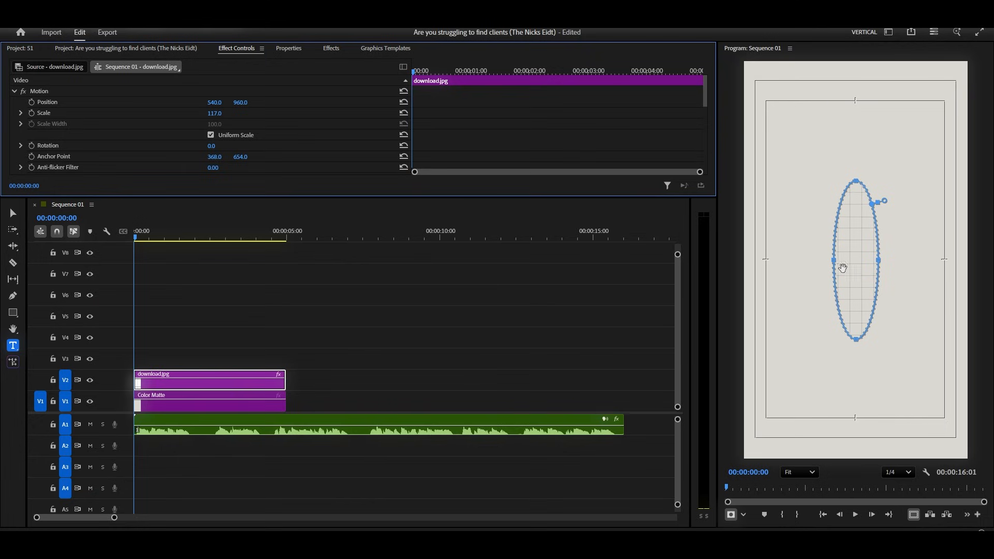
{"action": "left_click_drag", "start_coordinate": [857, 184], "coordinate": [860, 148]}
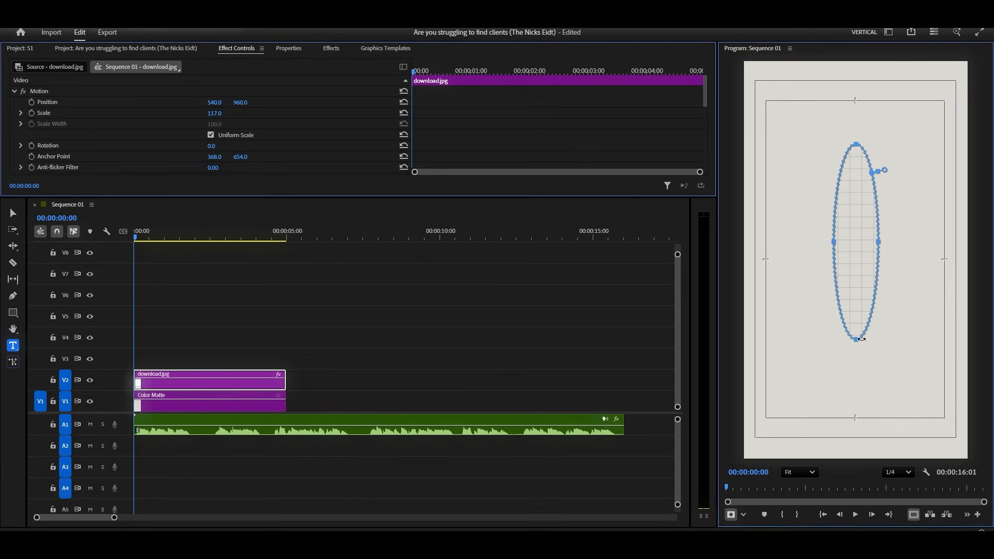
{"action": "left_click_drag", "start_coordinate": [857, 340], "coordinate": [857, 376]}
{"action": "left_click_drag", "start_coordinate": [880, 260], "coordinate": [922, 261]}
{"action": "left_click_drag", "start_coordinate": [834, 263], "coordinate": [793, 261]}
{"action": "left_click_drag", "start_coordinate": [857, 379], "coordinate": [781, 369]}
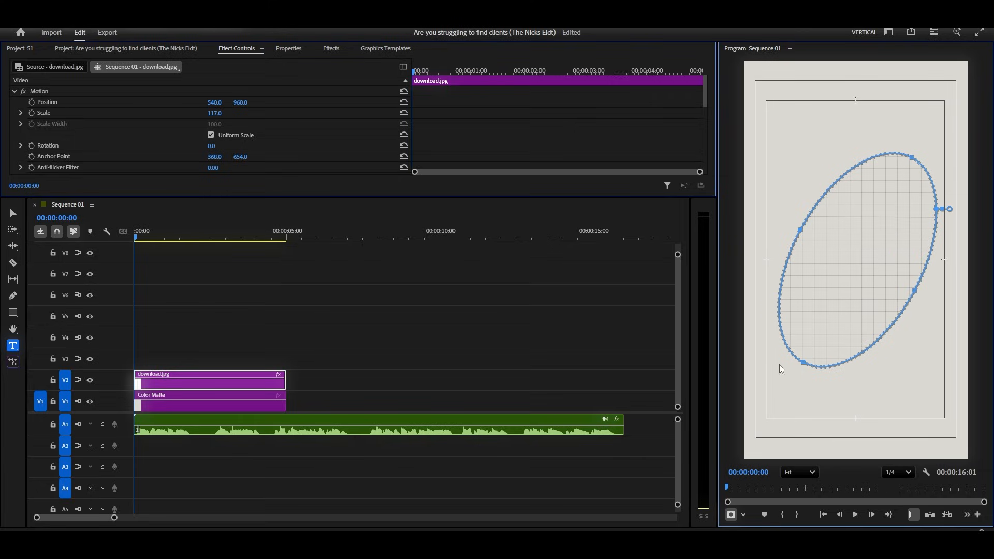
- Feather the grid's elliptical mask to 180 and move it slightly upward in the frame
{"action": "scroll", "coordinate": [219, 116], "scroll_direction": "down", "scroll_amount": 6}
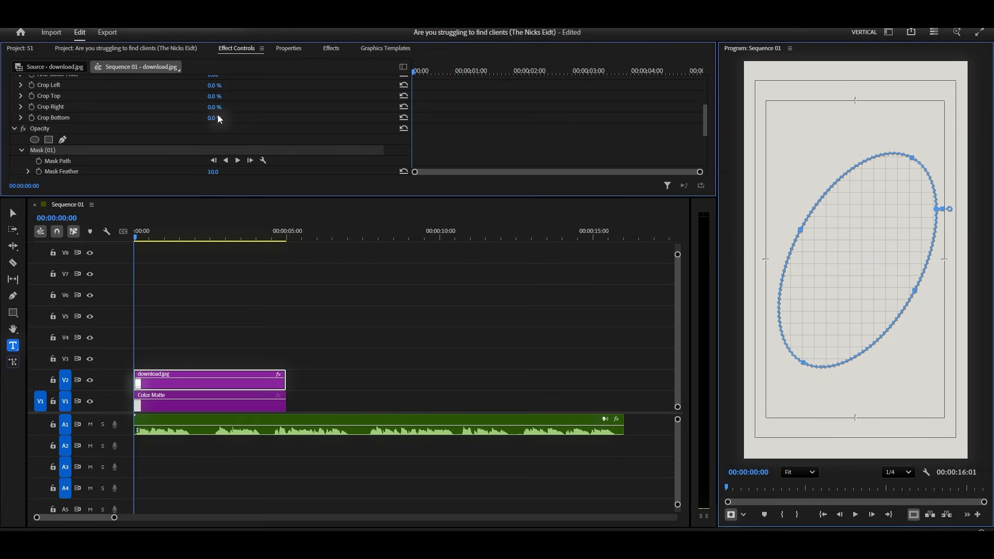
{"action": "left_click_drag", "start_coordinate": [217, 135], "coordinate": [645, 228]}
{"action": "left_click_drag", "start_coordinate": [877, 265], "coordinate": [876, 257]}
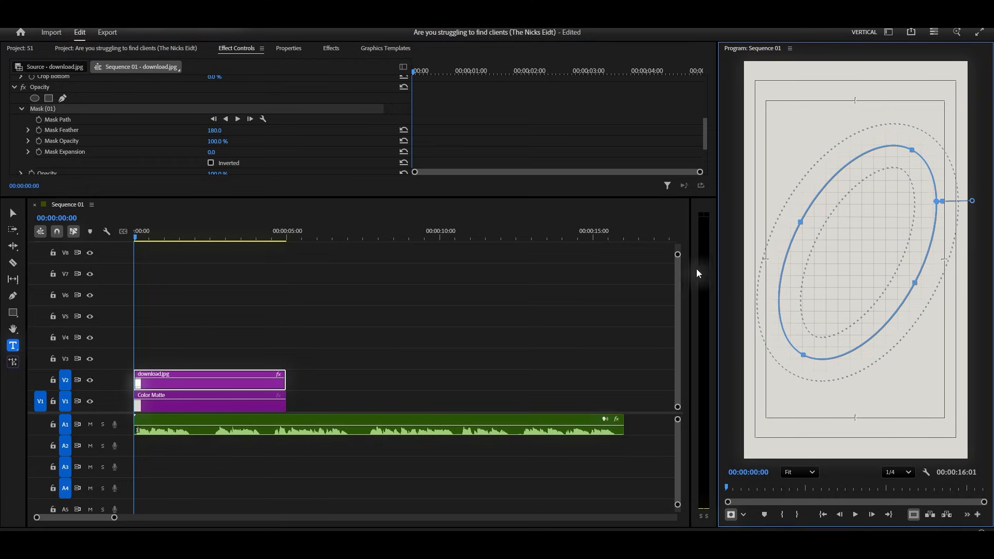
{"action": "left_click", "coordinate": [216, 307]}
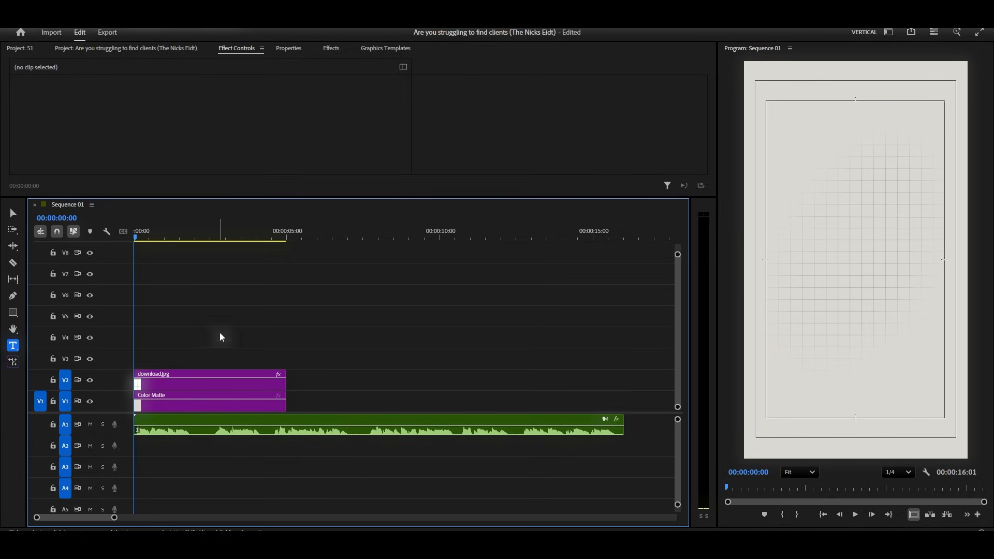
- Apply the 4-Color Gradient effect to the Color Matte clip on V1
{"action": "left_click", "coordinate": [200, 406]}
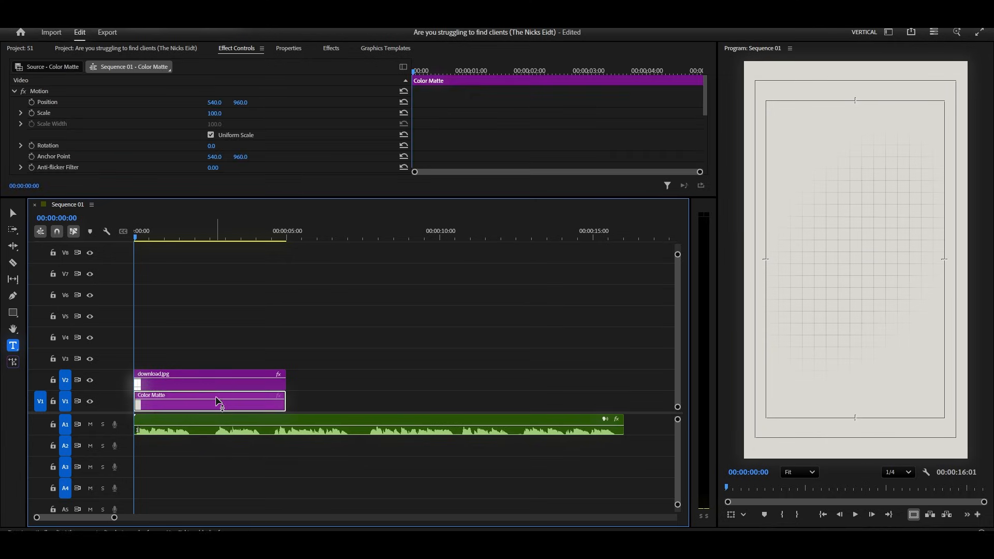
{"action": "left_click", "coordinate": [331, 48]}
{"action": "left_click", "coordinate": [73, 59]}
{"action": "type", "text": "4"}
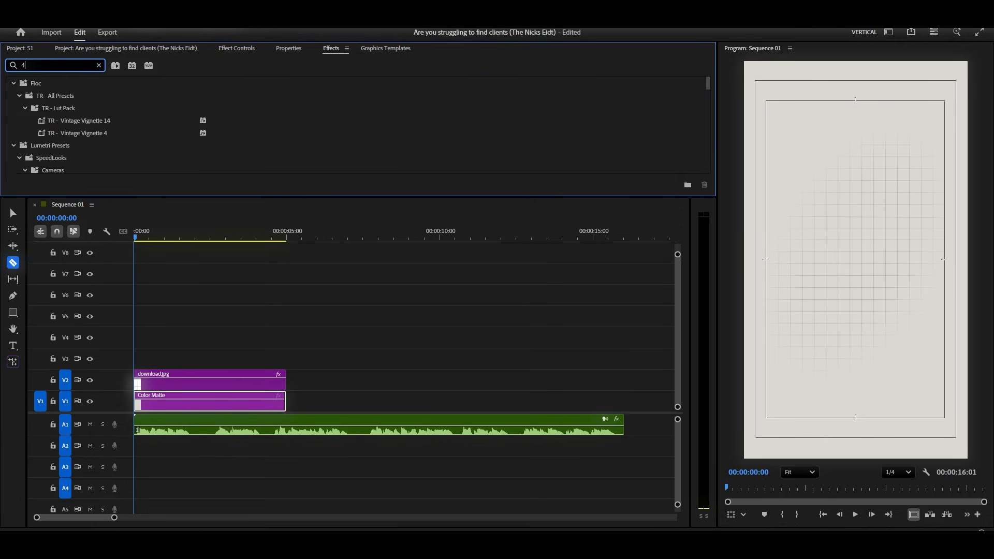
{"action": "type", "text": " colo"}
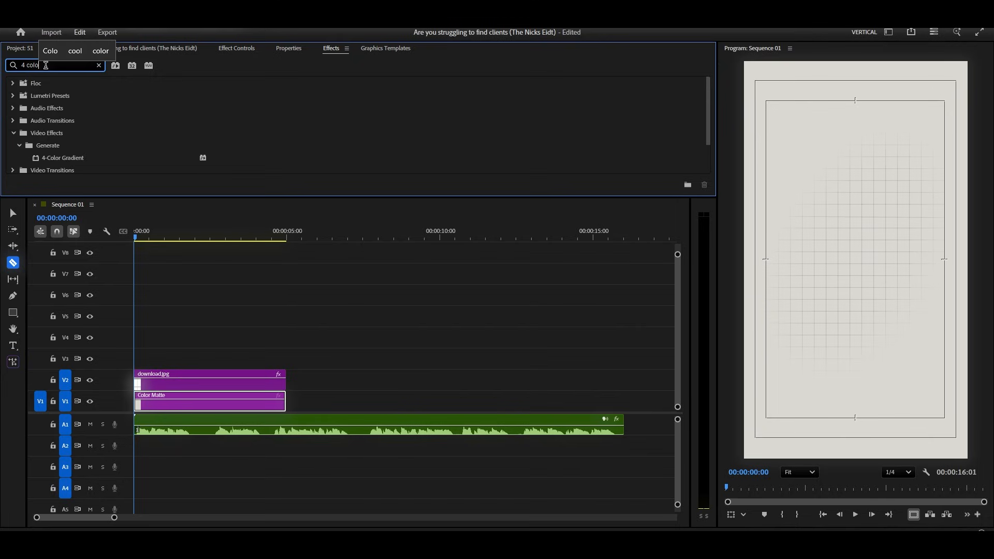
{"action": "left_click_drag", "start_coordinate": [55, 158], "coordinate": [185, 397]}
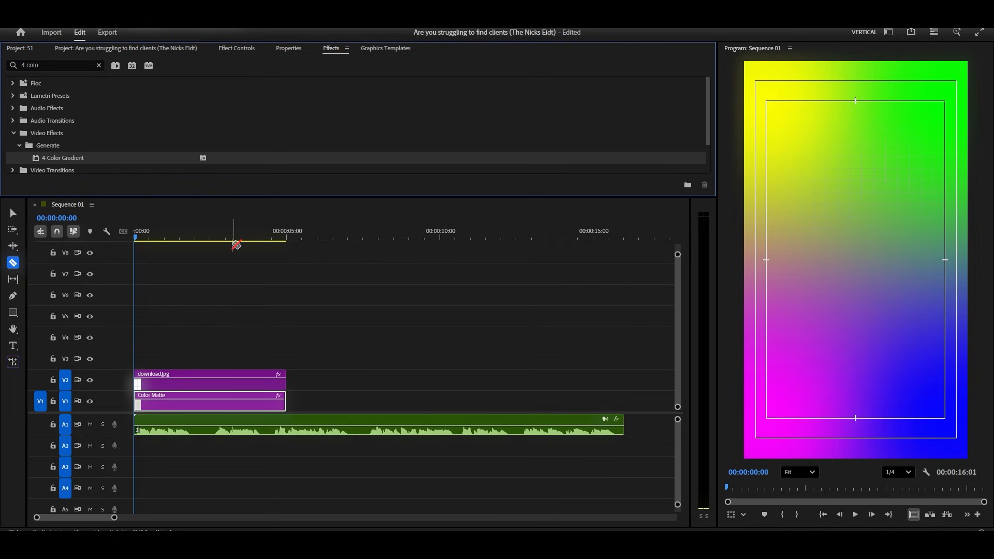
{"action": "left_click", "coordinate": [13, 212]}
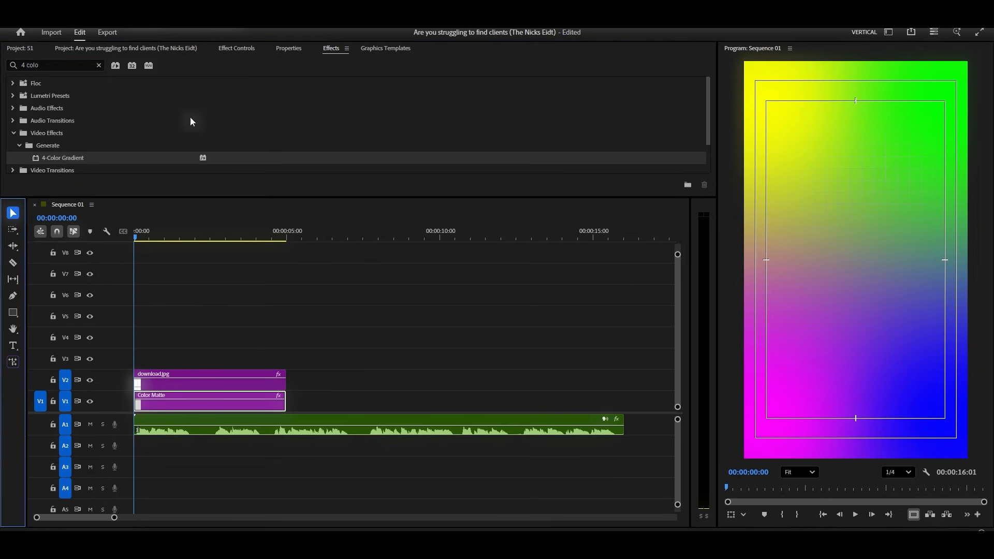
- Set Color 1 of the Color Matte's gradient to a warm off-white, about RGB 230, 228, 225
{"action": "left_click", "coordinate": [247, 52]}
{"action": "scroll", "coordinate": [244, 108], "scroll_direction": "down", "scroll_amount": 5}
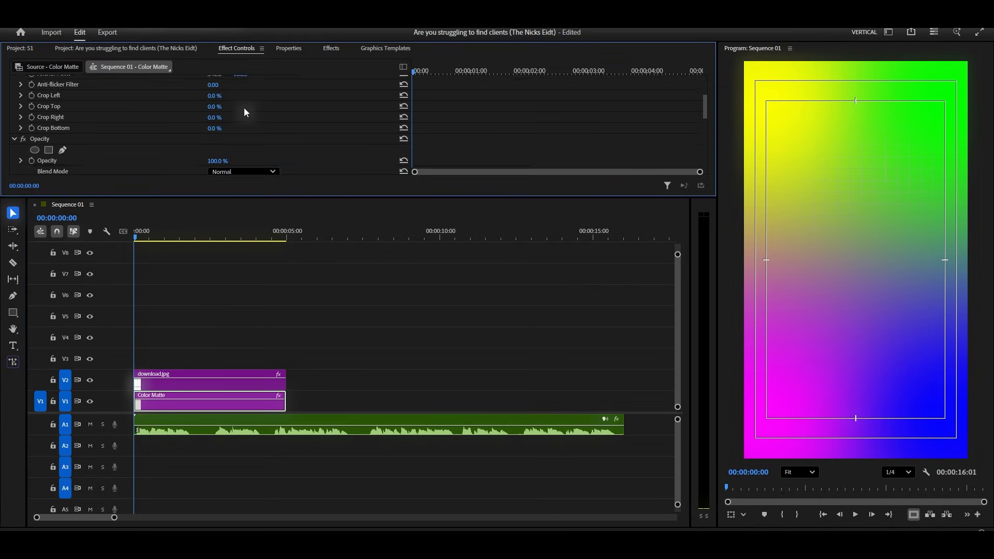
{"action": "scroll", "coordinate": [248, 119], "scroll_direction": "down", "scroll_amount": 4}
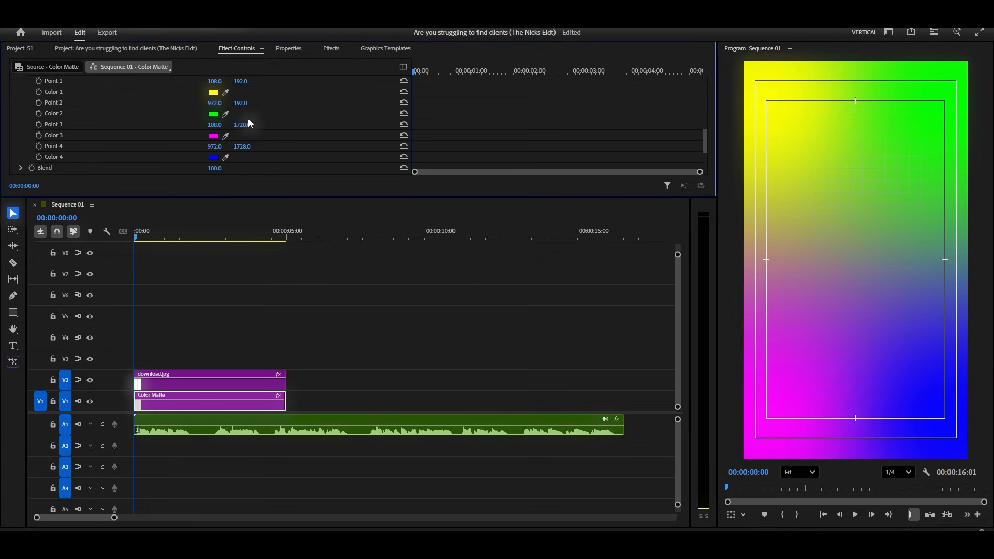
{"action": "left_click", "coordinate": [214, 92]}
{"action": "left_click_drag", "start_coordinate": [384, 314], "coordinate": [373, 317]}
{"action": "left_click_drag", "start_coordinate": [523, 218], "coordinate": [523, 209]}
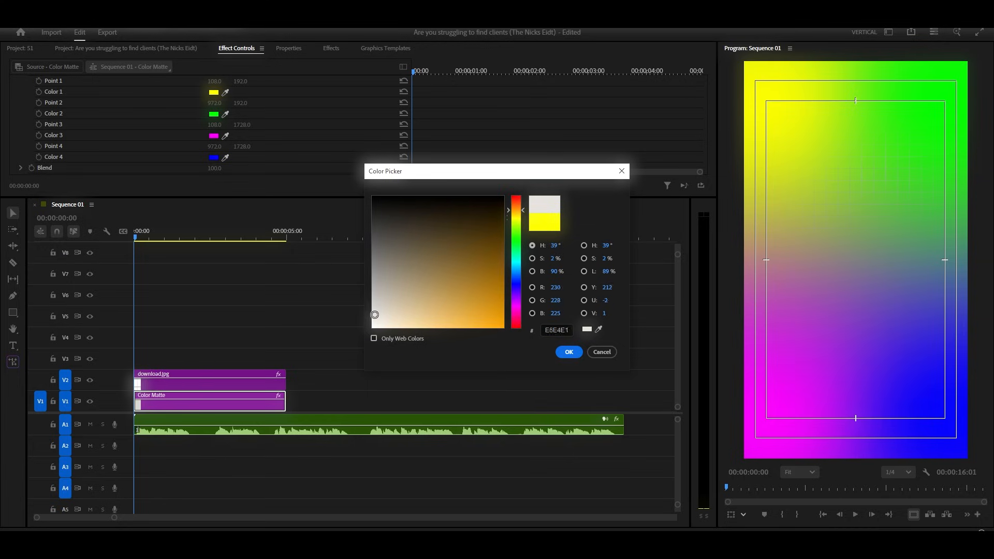
{"action": "left_click", "coordinate": [569, 352]}
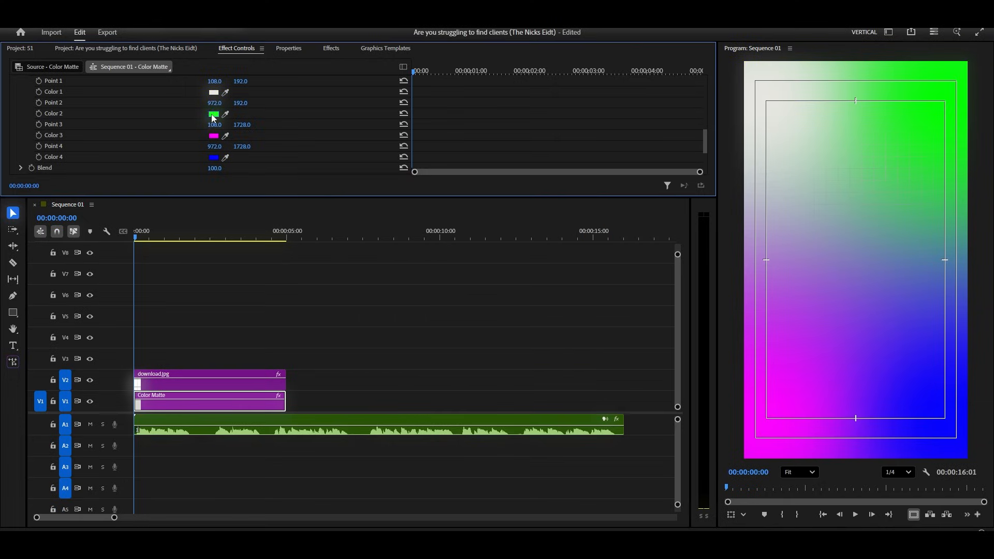
- Set Color 2 of the gradient to a light warm grey, RGB 209, 205, 199
{"action": "left_click", "coordinate": [213, 114]}
{"action": "left_click_drag", "start_coordinate": [523, 239], "coordinate": [523, 210]}
{"action": "left_click", "coordinate": [378, 306]}
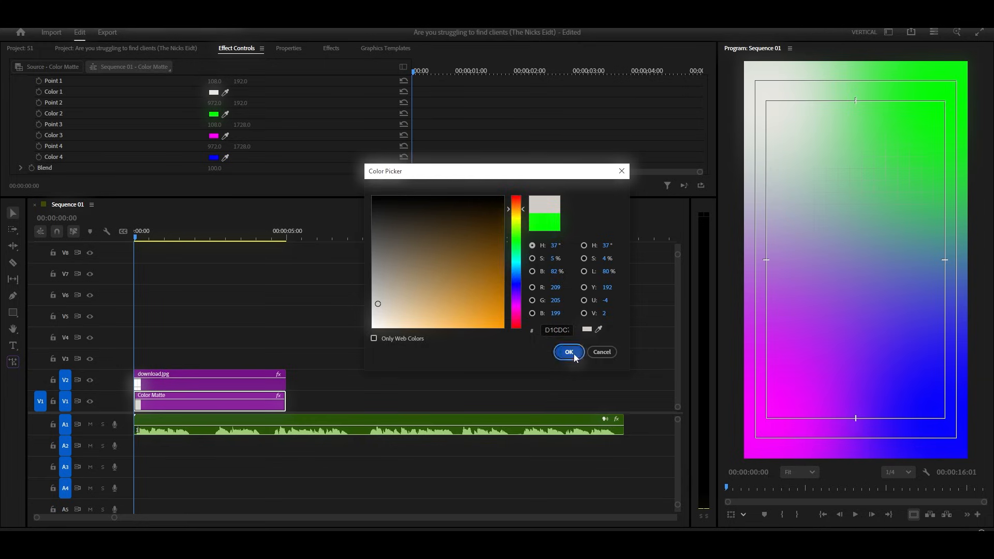
{"action": "left_click", "coordinate": [569, 352]}
- Set Color 3 of the gradient to the dark brown-grey 7C736B and sample that same colour for Color 4
{"action": "left_click", "coordinate": [213, 138]}
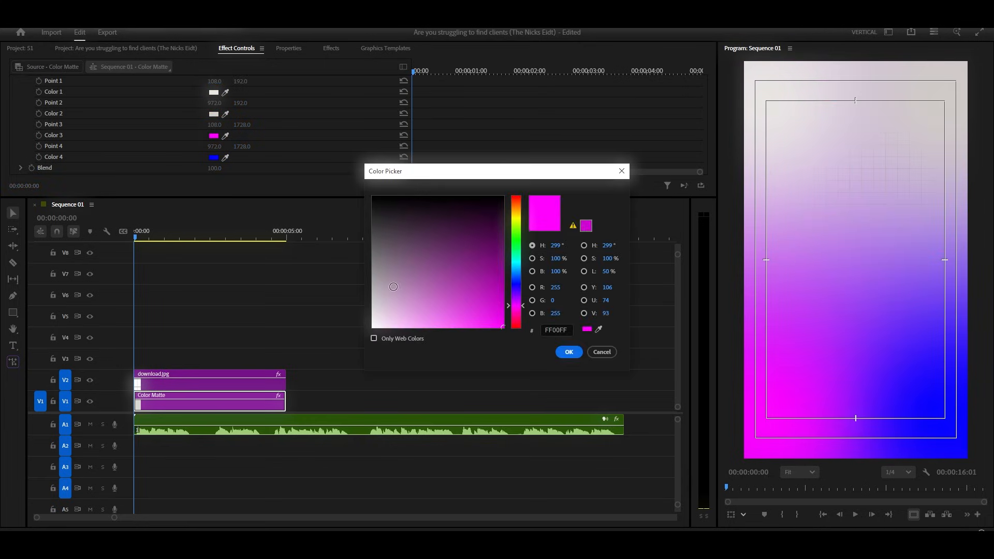
{"action": "left_click", "coordinate": [383, 263]}
{"action": "left_click", "coordinate": [517, 206]}
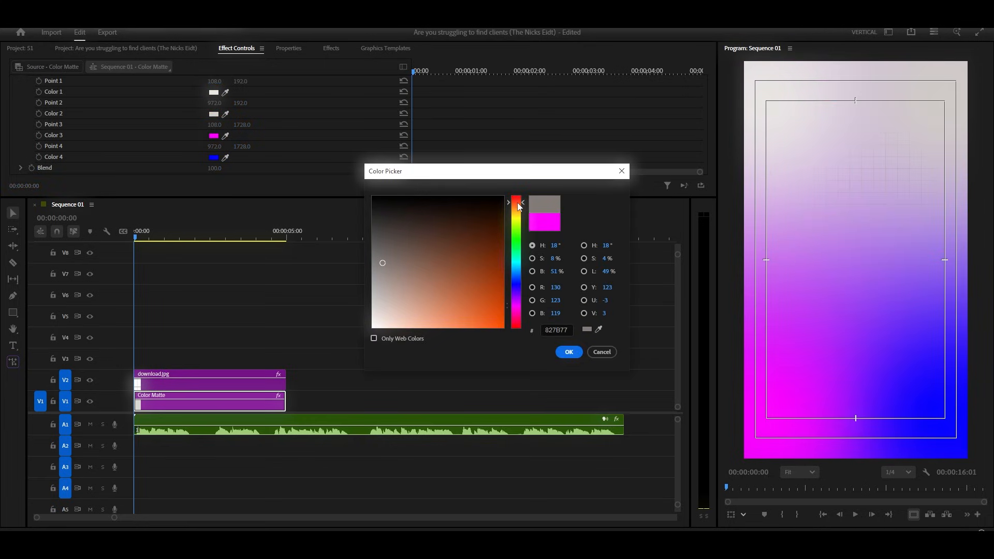
{"action": "left_click", "coordinate": [397, 254]}
{"action": "left_click", "coordinate": [390, 259]}
{"action": "left_click", "coordinate": [569, 352]}
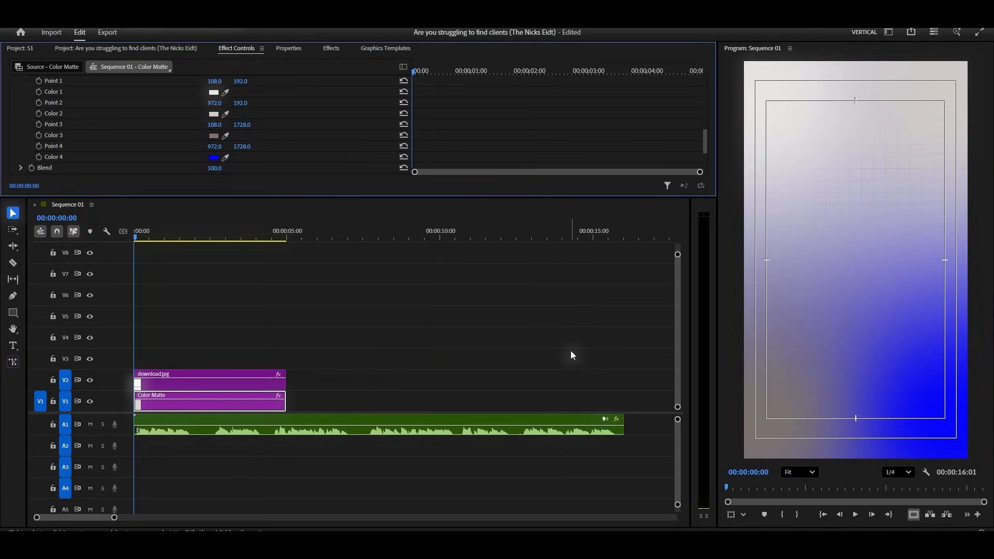
{"action": "left_click", "coordinate": [225, 158]}
{"action": "left_click", "coordinate": [214, 136]}
- Lighten gradient Color 3 to a grey of about ACA8A5 and set Color 4 to a slightly darker warm grey
{"action": "left_click", "coordinate": [213, 157]}
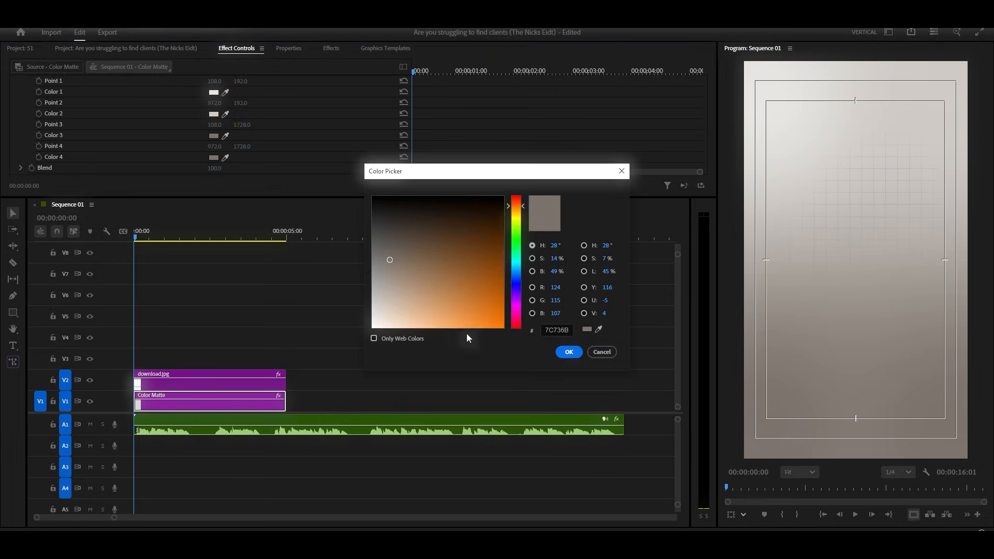
{"action": "left_click", "coordinate": [378, 280]}
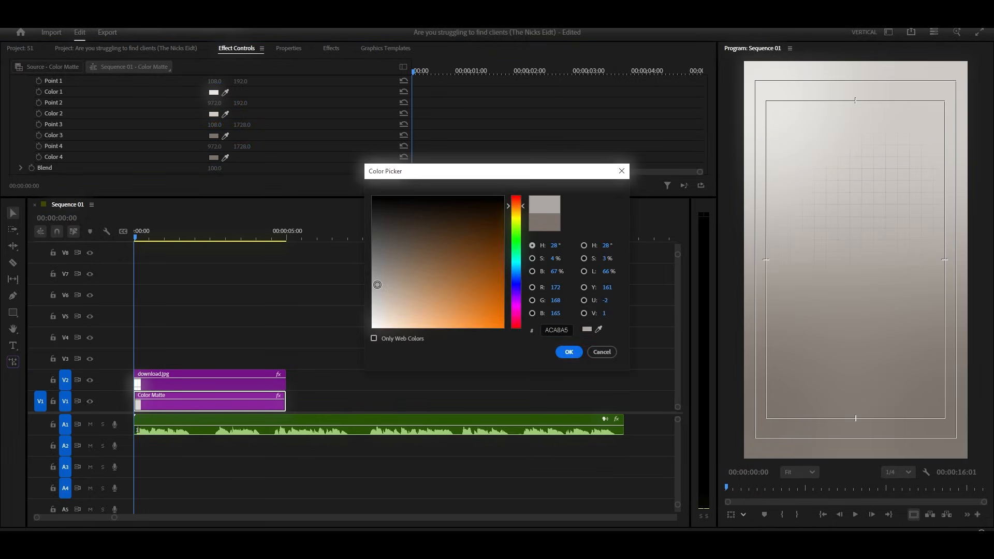
{"action": "left_click", "coordinate": [572, 352]}
{"action": "left_click", "coordinate": [213, 157]}
{"action": "left_click", "coordinate": [382, 266]}
{"action": "left_click", "coordinate": [570, 352]}
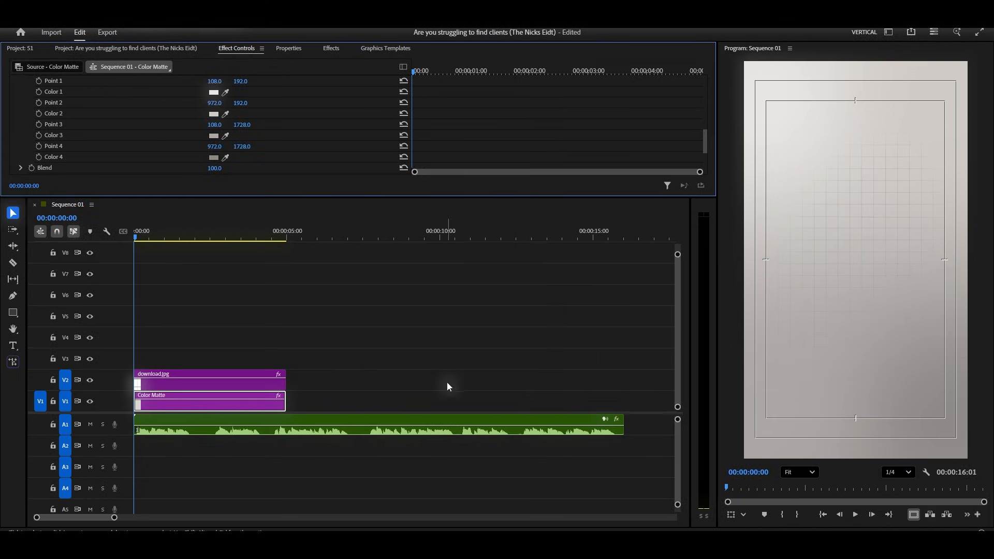
- Apply the NE - Vignette preset to the Color Matte clip on V1
{"action": "left_click", "coordinate": [331, 49]}
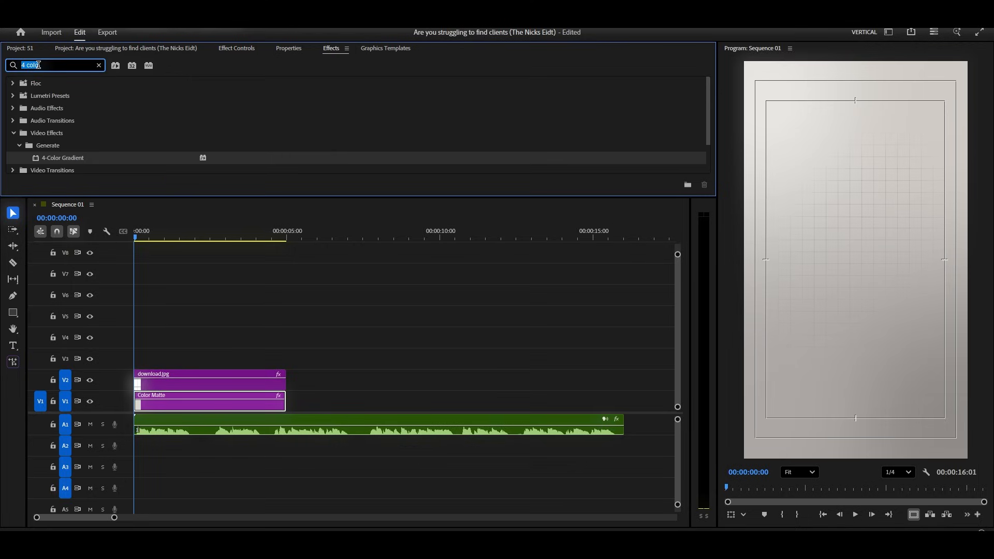
{"action": "type", "text": "vig"}
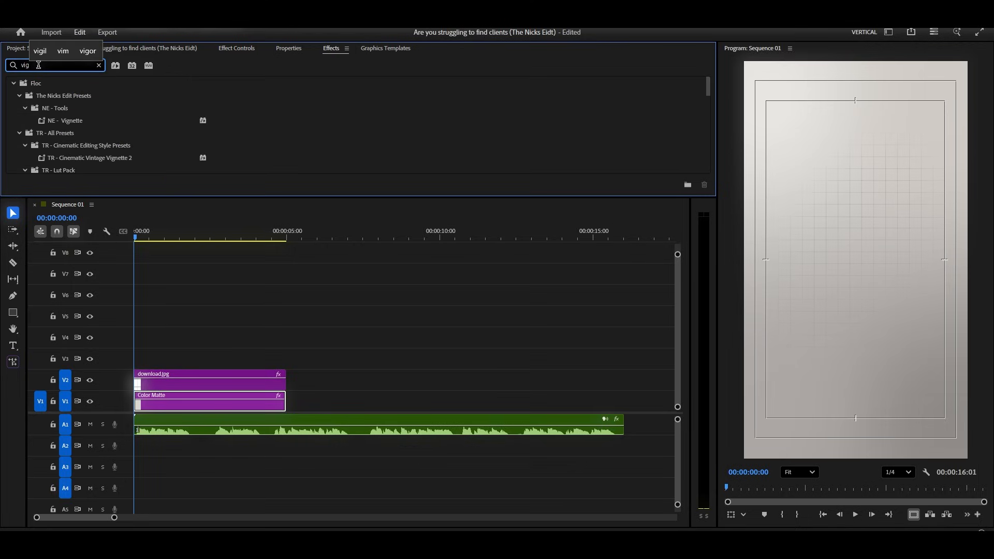
{"action": "left_click_drag", "start_coordinate": [72, 122], "coordinate": [173, 395]}
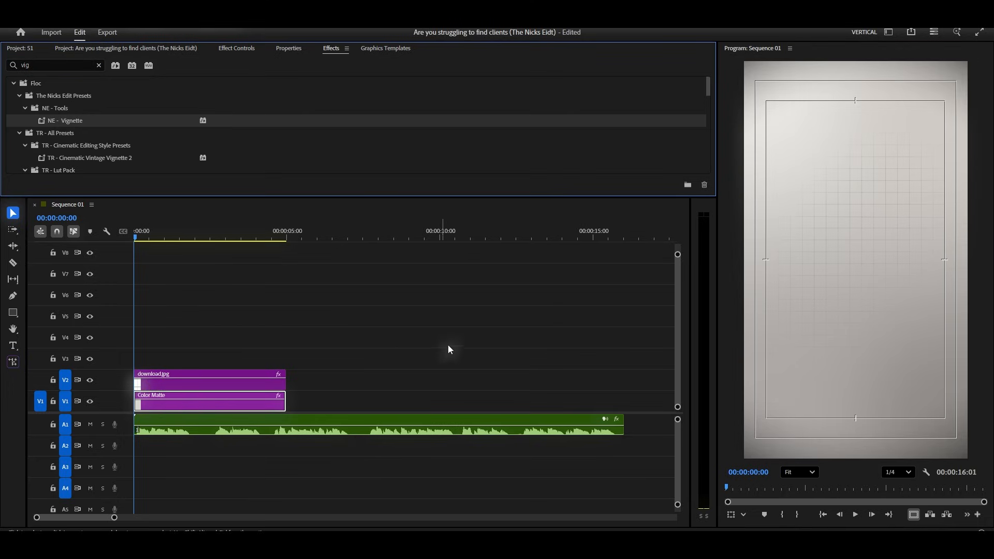
- Place the magnifying glass image from the project on track V5 at the start of Sequence 01
{"action": "left_click", "coordinate": [237, 49]}
{"action": "left_click", "coordinate": [168, 49]}
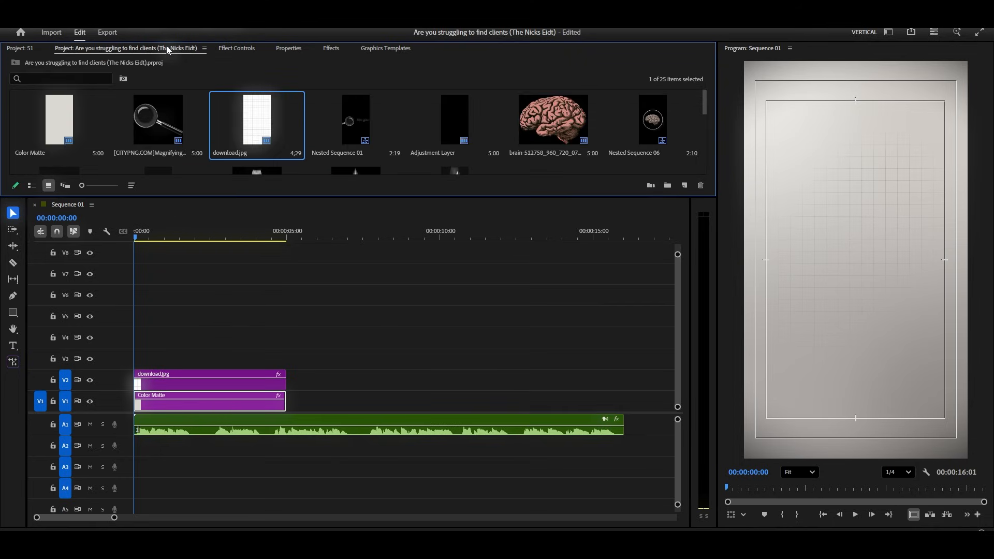
{"action": "left_click_drag", "start_coordinate": [155, 121], "coordinate": [119, 326]}
{"action": "left_click", "coordinate": [232, 322]}
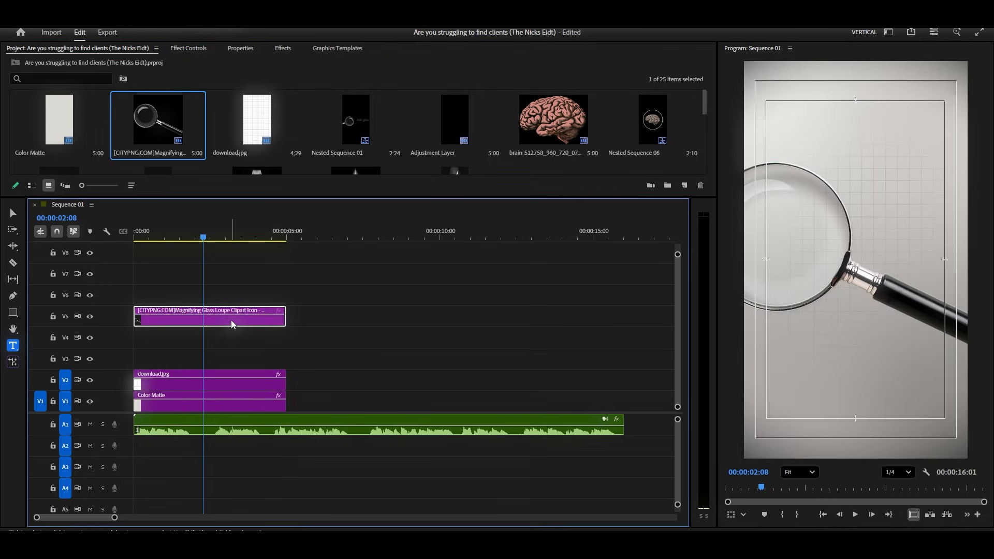
- Apply the Horizontal Flip effect to the magnifying glass clip on V5
{"action": "left_click", "coordinate": [282, 48]}
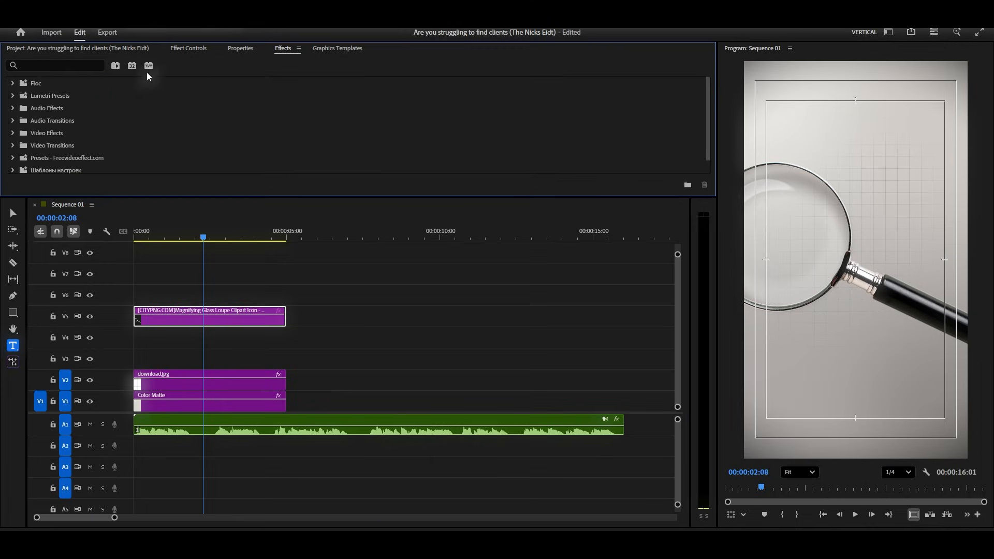
{"action": "left_click", "coordinate": [43, 66]}
{"action": "type", "text": "flip"}
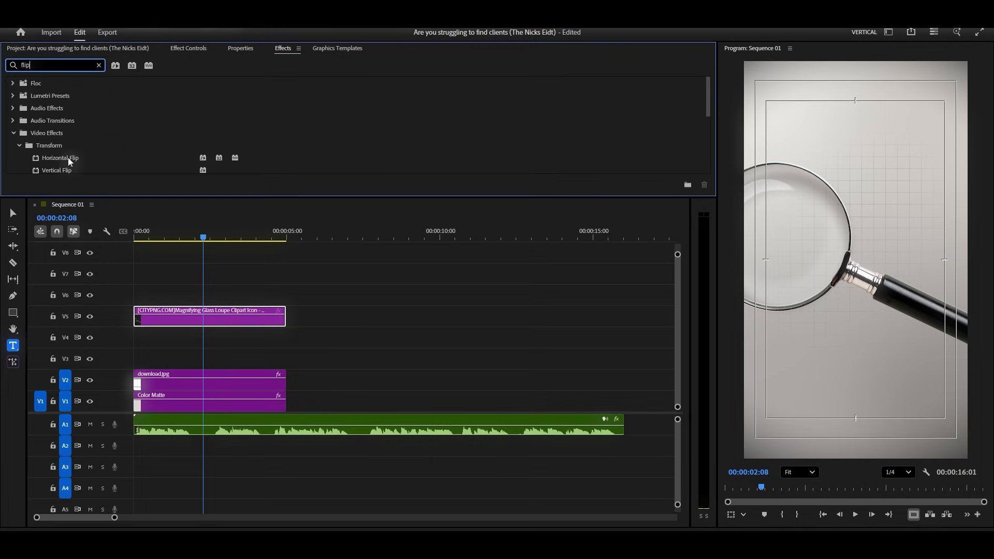
{"action": "left_click_drag", "start_coordinate": [67, 158], "coordinate": [201, 312]}
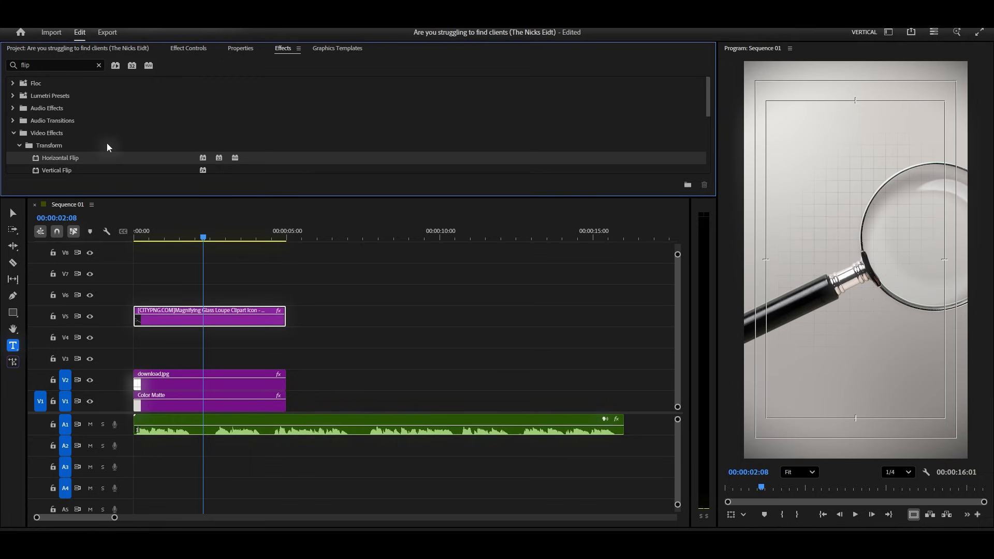
- Set the magnifying glass clip's scale to 45, rotation to -27° and position to 450, 1057
{"action": "left_click", "coordinate": [190, 48]}
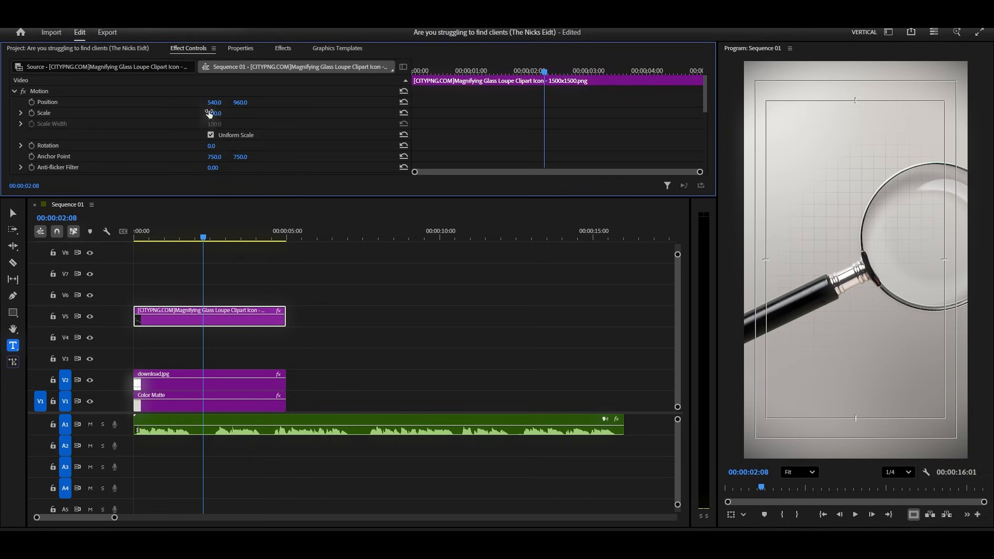
{"action": "left_click_drag", "start_coordinate": [215, 114], "coordinate": [183, 113]}
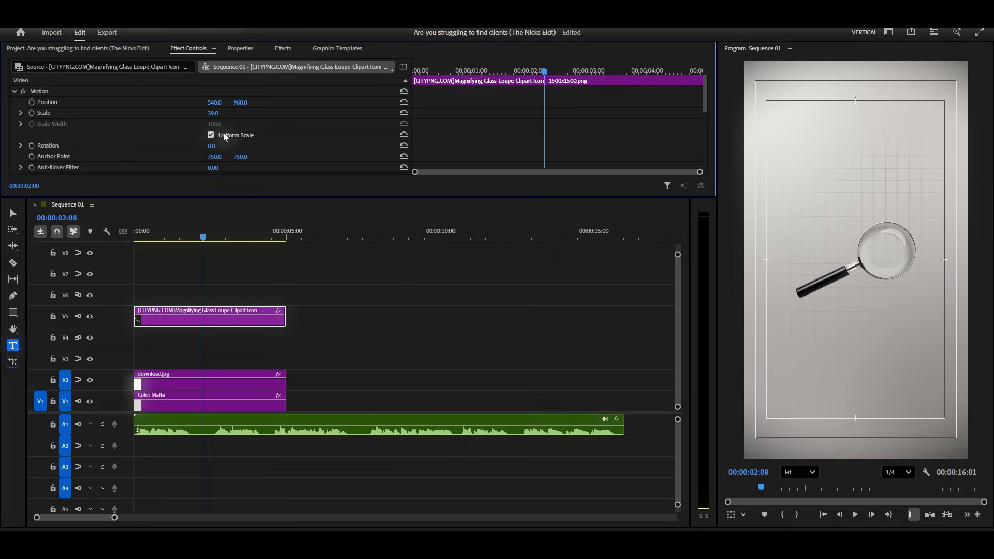
{"action": "left_click_drag", "start_coordinate": [211, 146], "coordinate": [198, 146]}
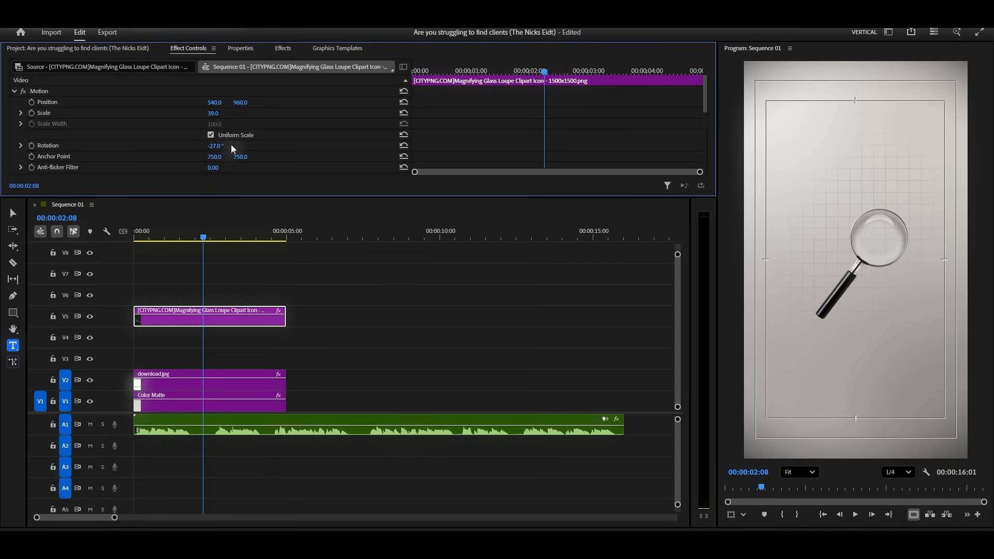
{"action": "left_click_drag", "start_coordinate": [213, 113], "coordinate": [167, 102]}
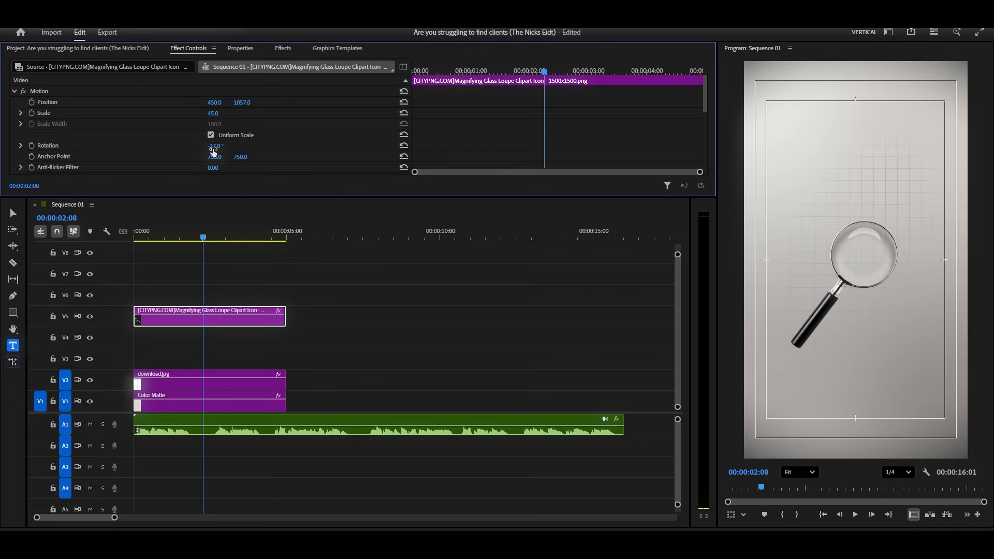
- Add the text "Are you struggling to find clients?" and place its clip on V4 under the magnifying glass, starting at 00:00:00:00
{"action": "left_click", "coordinate": [17, 345]}
{"action": "left_click", "coordinate": [267, 286]}
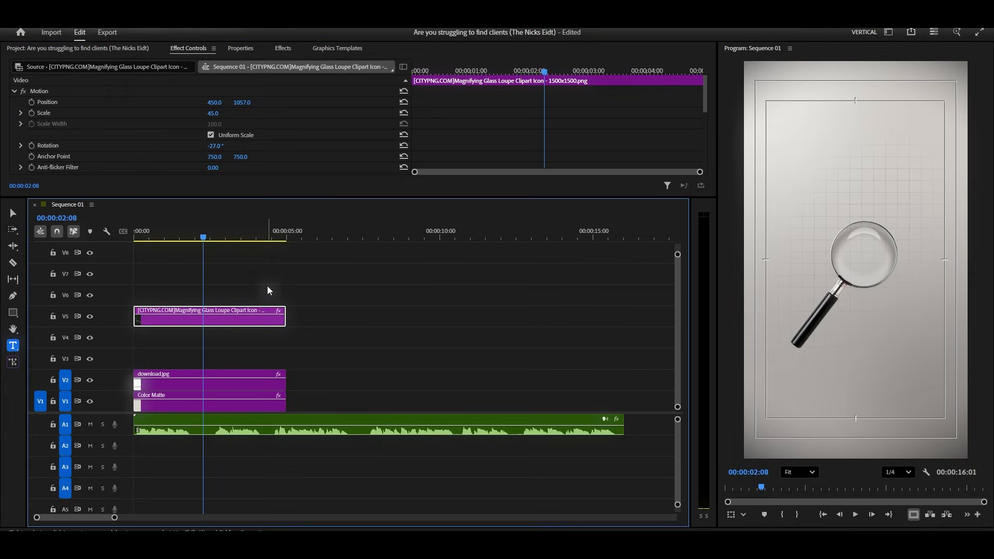
{"action": "left_click", "coordinate": [811, 254]}
{"action": "type", "text": "Are you struggling to find clients?"}
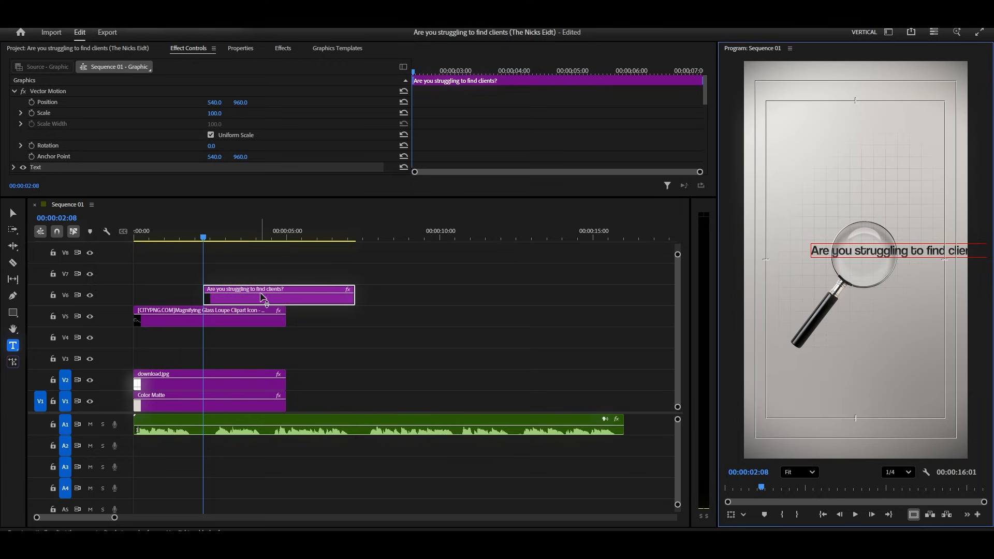
{"action": "left_click_drag", "start_coordinate": [248, 314], "coordinate": [201, 330]}
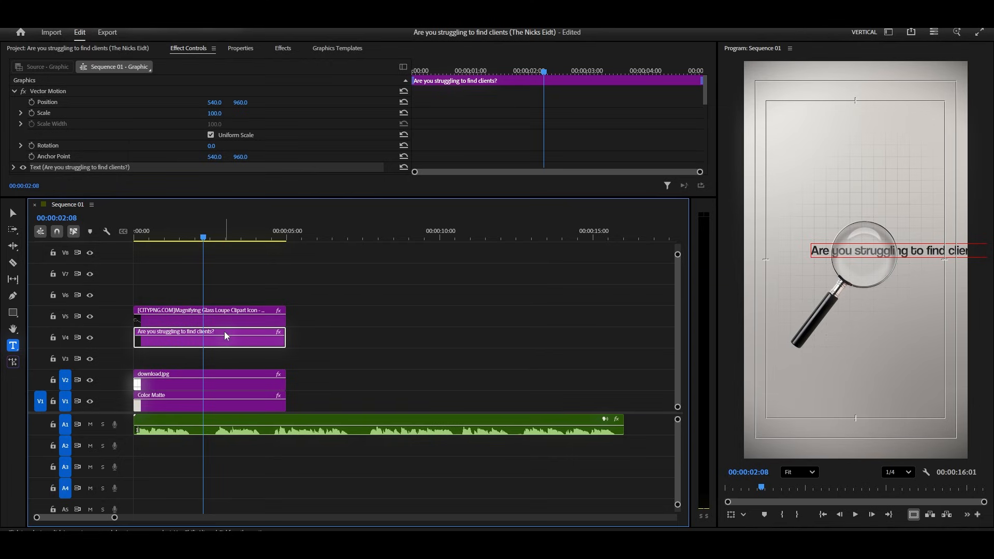
- Set the text clip's Vector Motion scale to 200 and its position to 927, 1026, so the first word sits under the lens
{"action": "left_click_drag", "start_coordinate": [218, 117], "coordinate": [271, 117]}
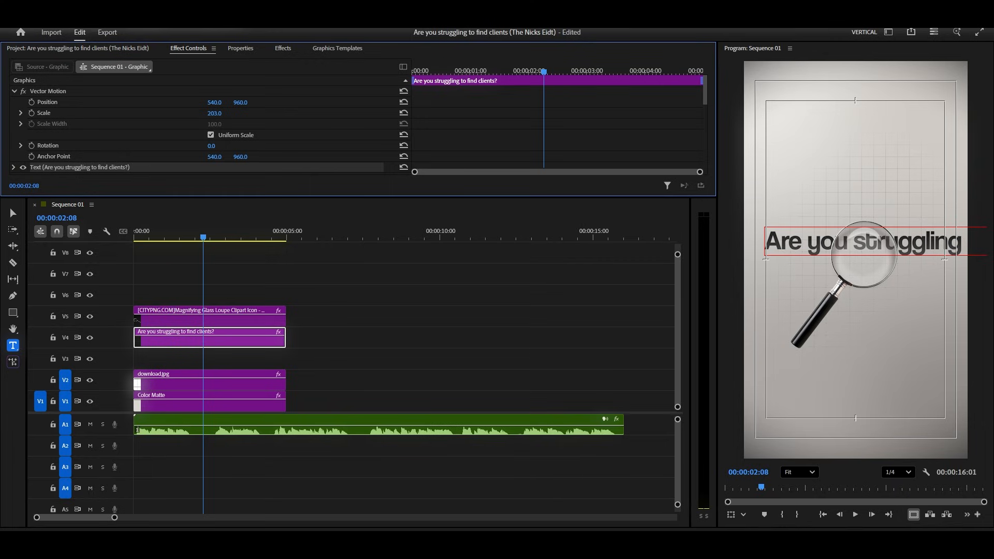
{"action": "left_click_drag", "start_coordinate": [241, 102], "coordinate": [241, 102]}
{"action": "left_click", "coordinate": [221, 112]}
{"action": "type", "text": "2"}
{"action": "key", "text": "Return"}
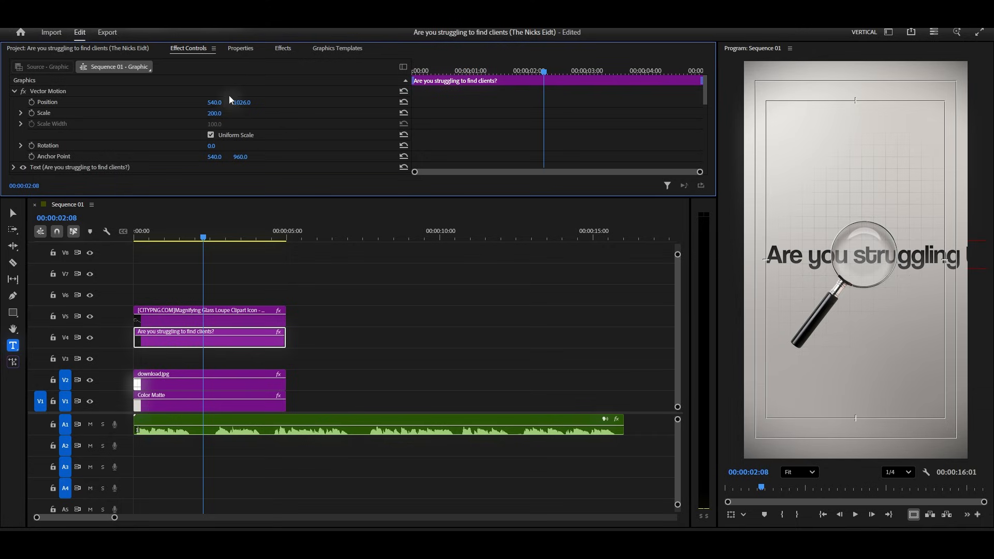
{"action": "left_click_drag", "start_coordinate": [211, 102], "coordinate": [411, 103]}
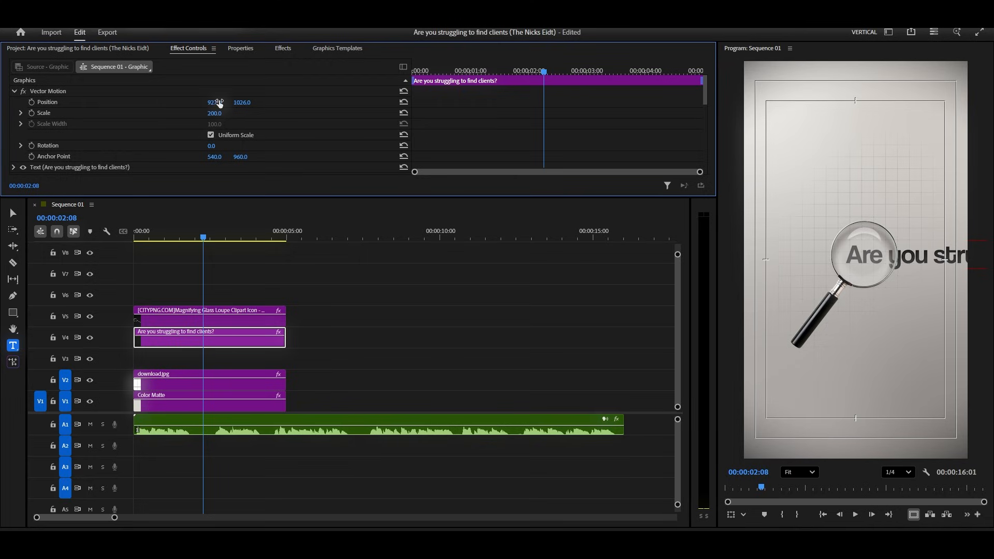
- Animate the text's horizontal position with keyframes from 927 at the clip start to -497 at 00:00:02:10
{"action": "left_click", "coordinate": [34, 103]}
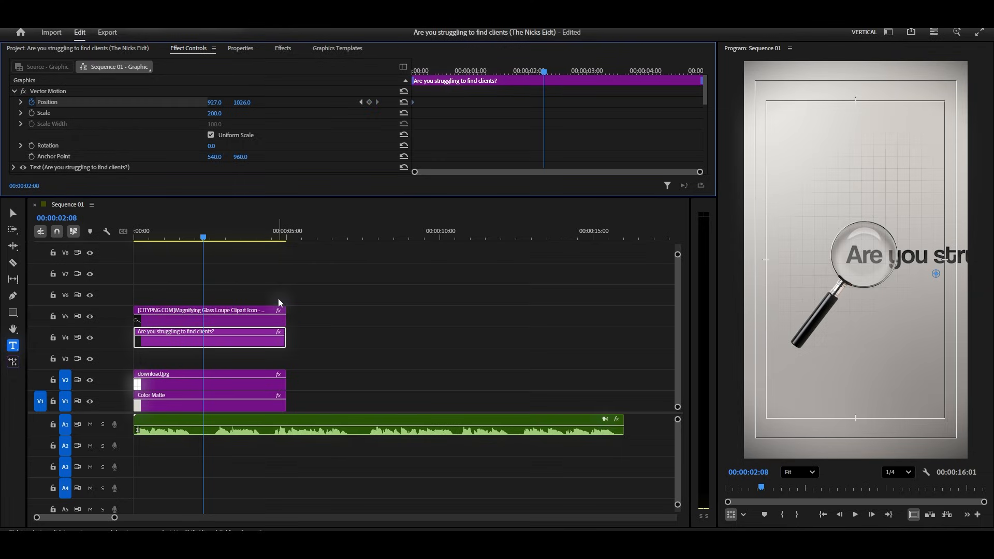
{"action": "left_click_drag", "start_coordinate": [203, 239], "coordinate": [205, 261]}
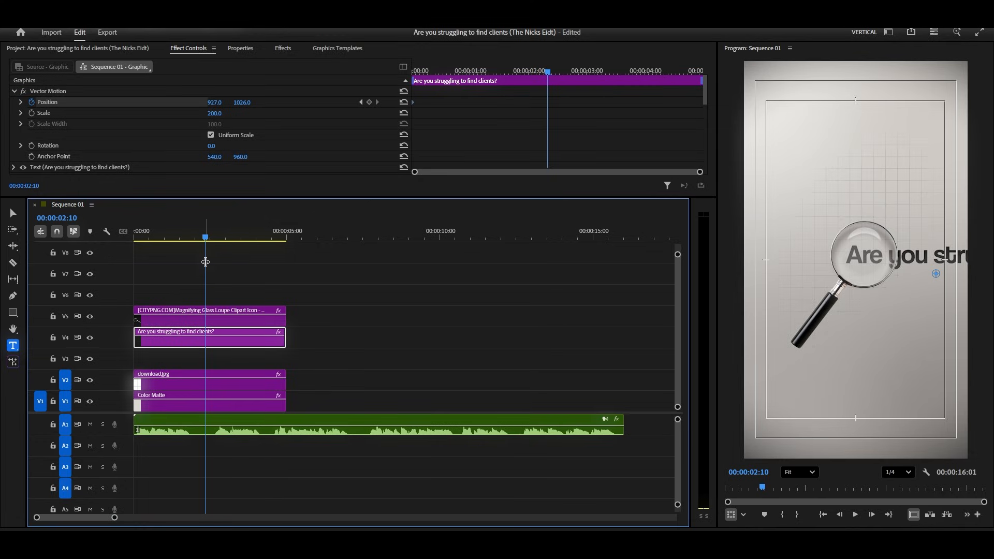
{"action": "left_click_drag", "start_coordinate": [212, 103], "coordinate": [67, 103]}
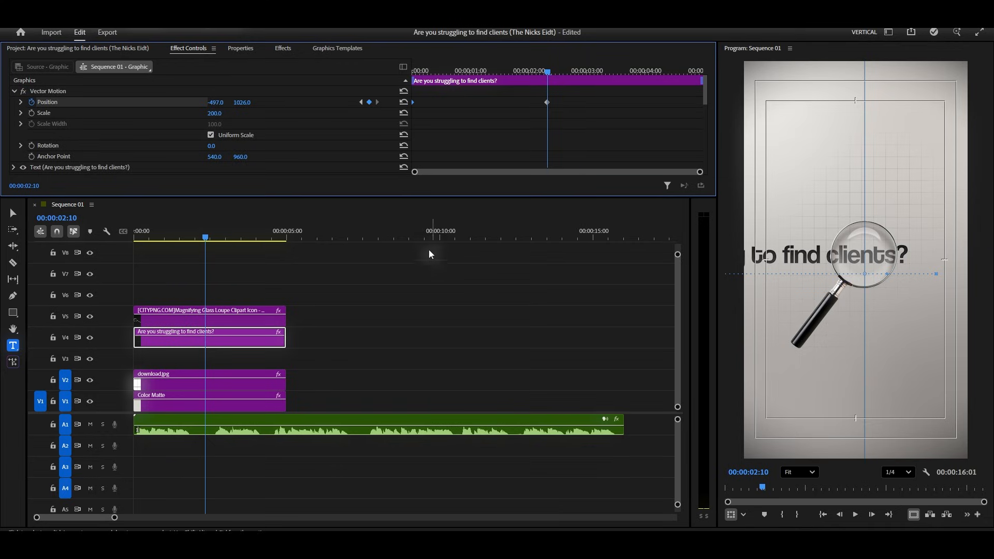
- Cut the magnifying glass and text clips at 00:00:02:10 and delete the parts after the cut
{"action": "left_click_drag", "start_coordinate": [318, 290], "coordinate": [255, 350]}
{"action": "key", "text": "ctrl+k"}
{"action": "key", "text": "Delete"}
- Play the sequence from the start to check the text scrolling beneath the lens, and return to 00:00:00:00
{"action": "left_click_drag", "start_coordinate": [169, 234], "coordinate": [108, 250]}
{"action": "key", "text": "space"}
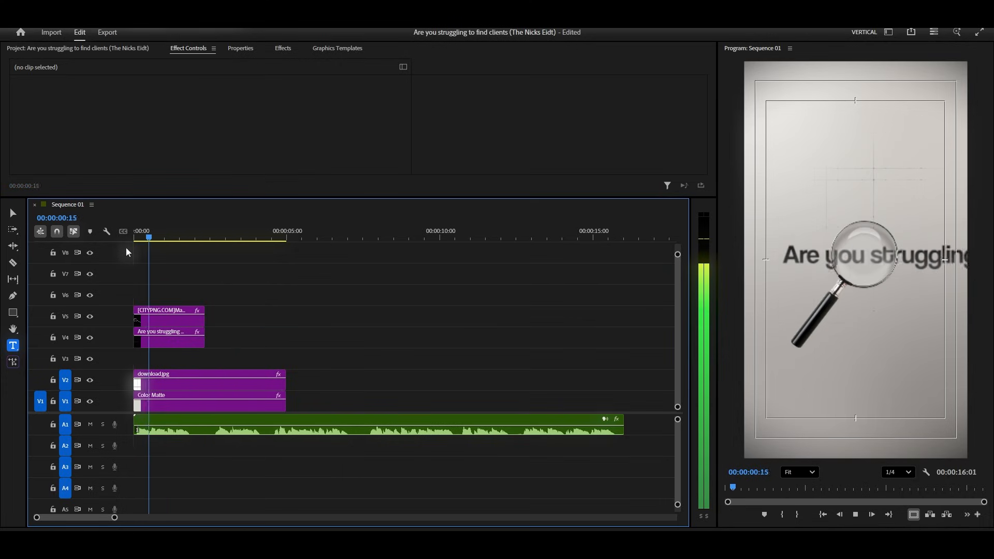
{"action": "key", "text": "space"}
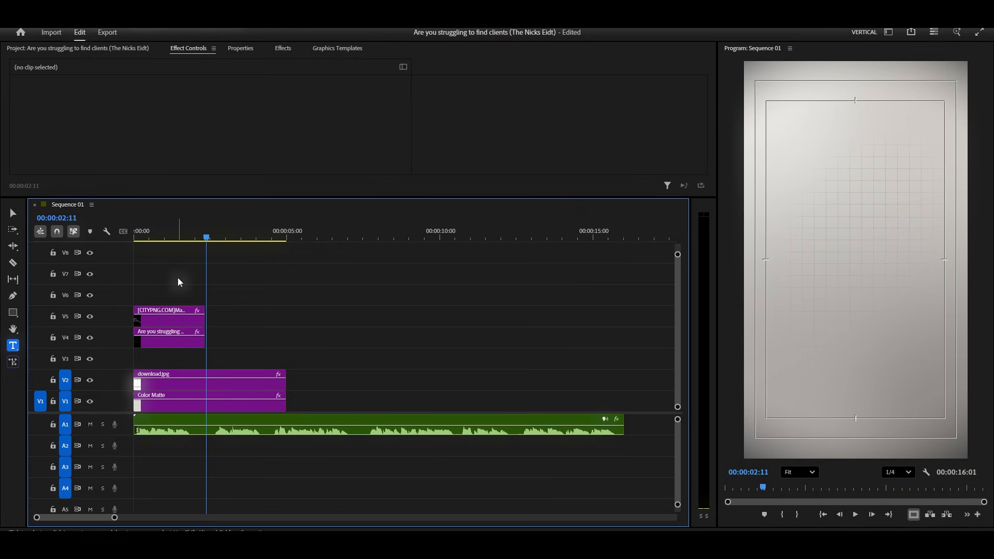
{"action": "left_click_drag", "start_coordinate": [195, 242], "coordinate": [136, 244]}
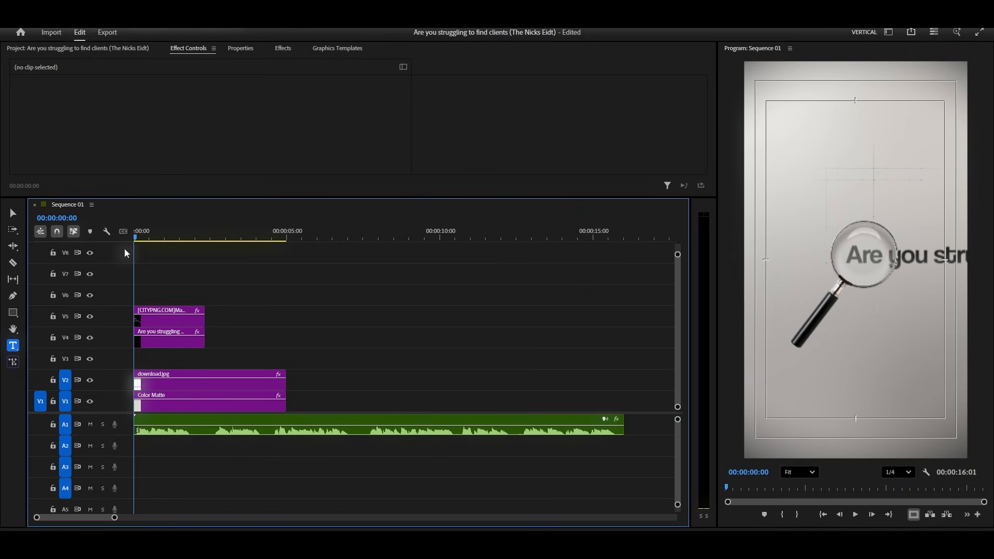
- Apply the Drop Shadow video effect to the magnifying glass clip on V5
{"action": "left_click", "coordinate": [145, 321]}
{"action": "left_click", "coordinate": [283, 48]}
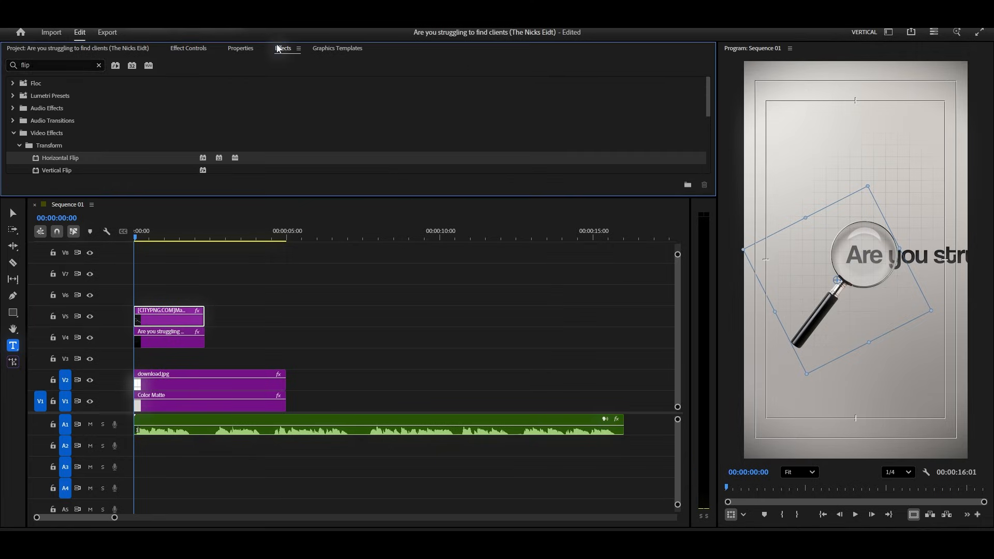
{"action": "left_click", "coordinate": [48, 65]}
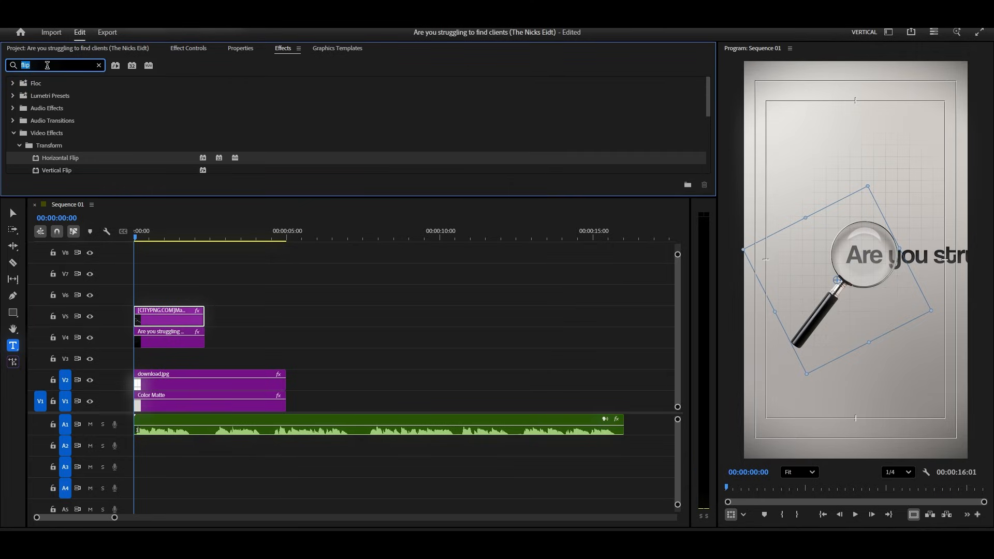
{"action": "type", "text": "drop"}
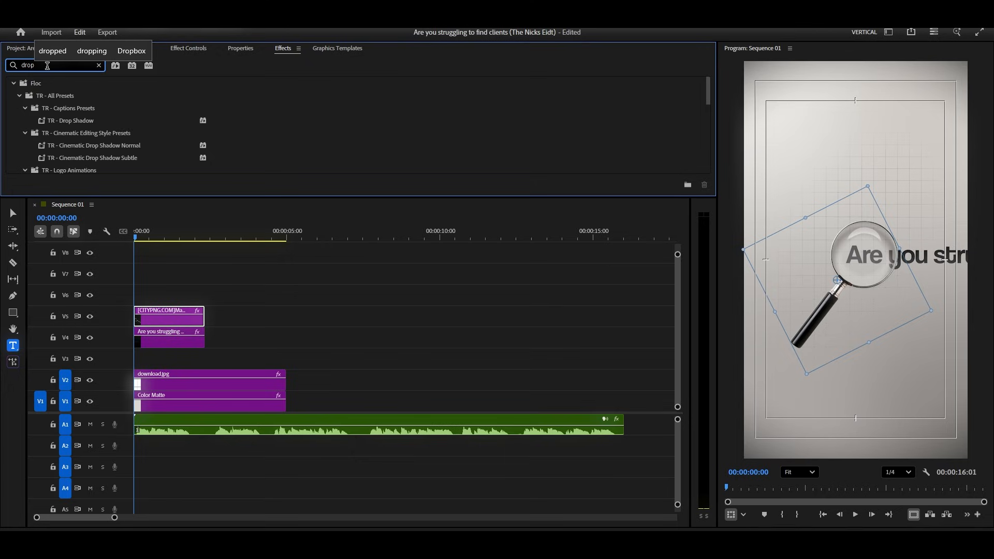
{"action": "scroll", "coordinate": [83, 122], "scroll_direction": "down", "scroll_amount": 5}
{"action": "scroll", "coordinate": [83, 121], "scroll_direction": "down", "scroll_amount": 1}
{"action": "left_click_drag", "start_coordinate": [59, 127], "coordinate": [174, 319]}
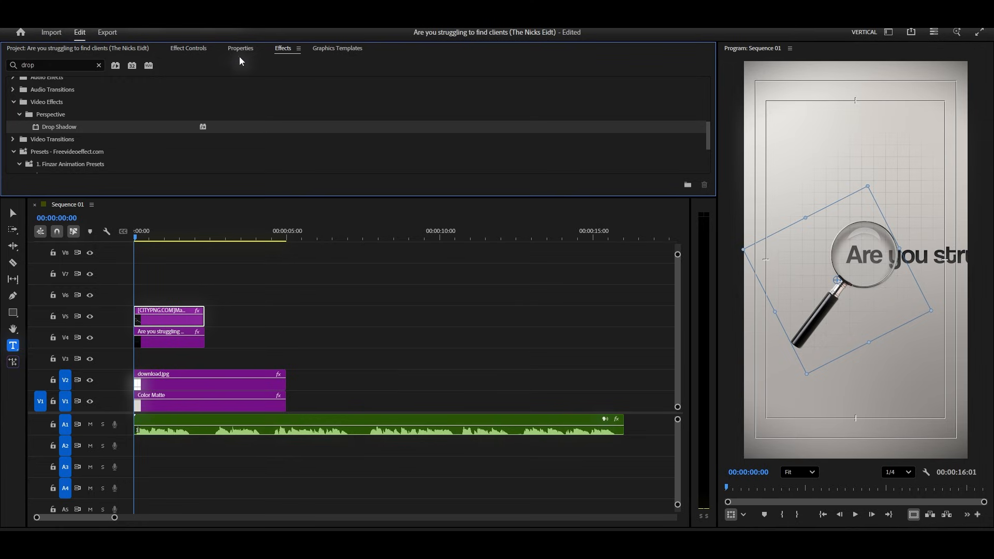
- Set the magnifying glass's Drop Shadow softness to 53 and opacity to 59%
{"action": "left_click", "coordinate": [192, 48]}
{"action": "scroll", "coordinate": [303, 145], "scroll_direction": "down", "scroll_amount": 5}
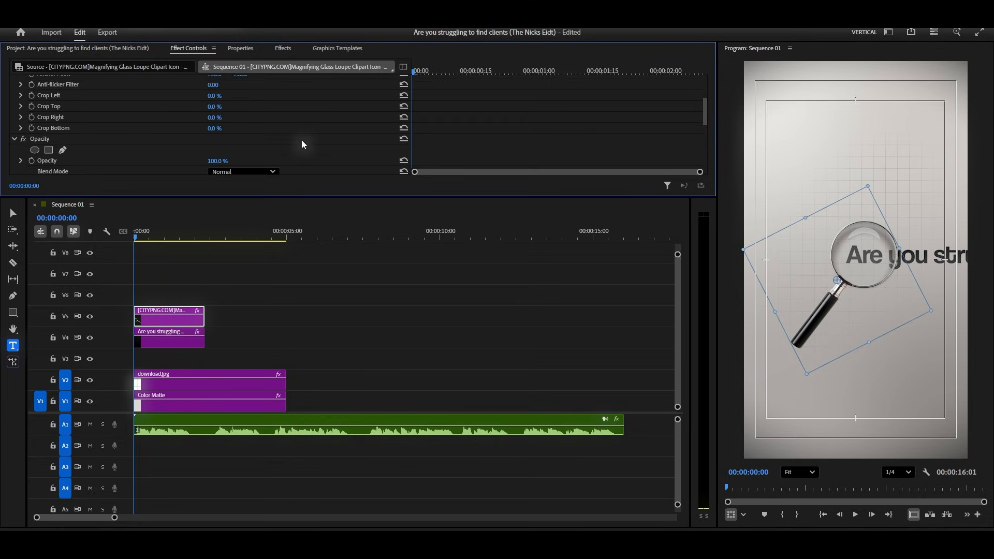
{"action": "scroll", "coordinate": [303, 145], "scroll_direction": "down", "scroll_amount": 3}
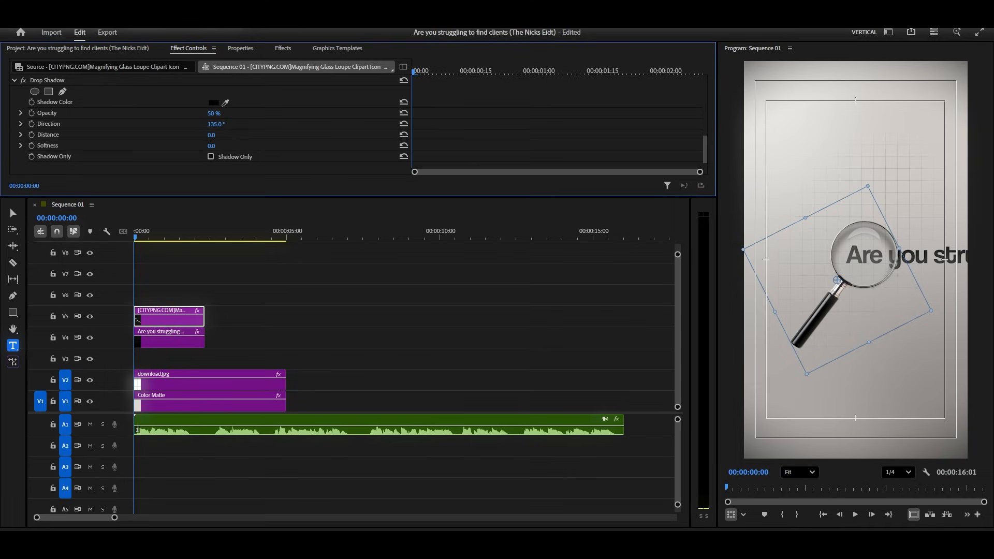
{"action": "left_click_drag", "start_coordinate": [213, 145], "coordinate": [224, 122]}
{"action": "scroll", "coordinate": [223, 128], "scroll_direction": "up", "scroll_amount": 8}
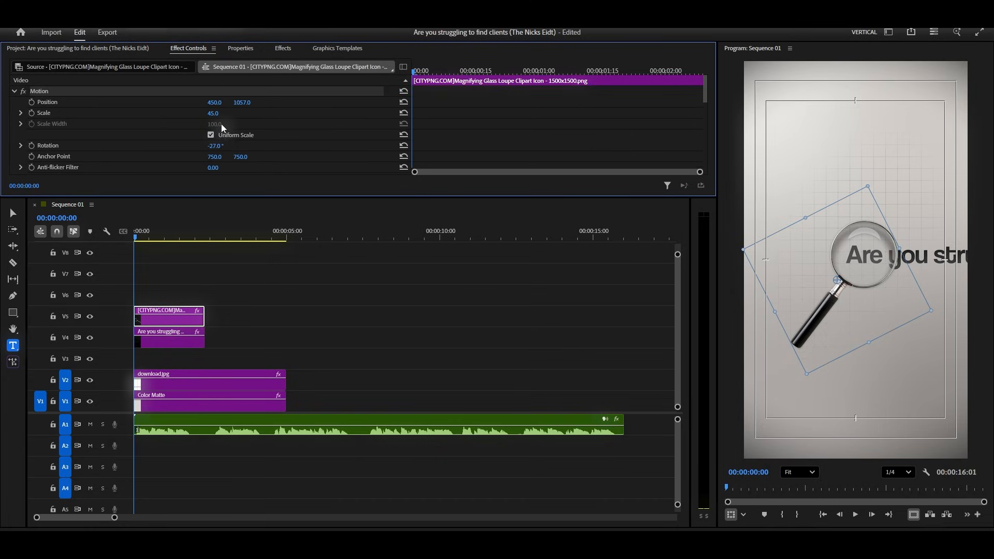
- Apply the Transform video effect to the magnifying glass clip
{"action": "left_click", "coordinate": [283, 48]}
{"action": "left_click", "coordinate": [74, 63]}
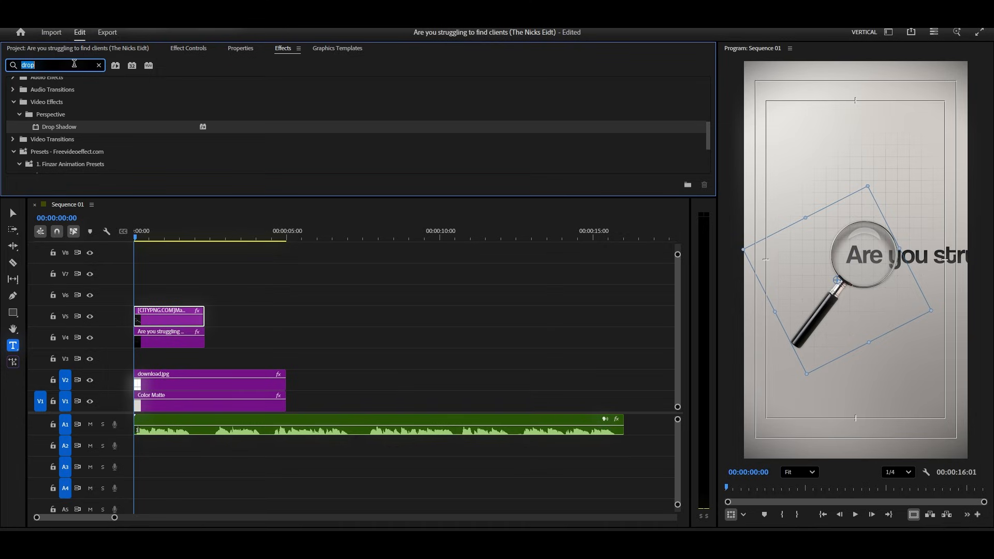
{"action": "type", "text": "transfo"}
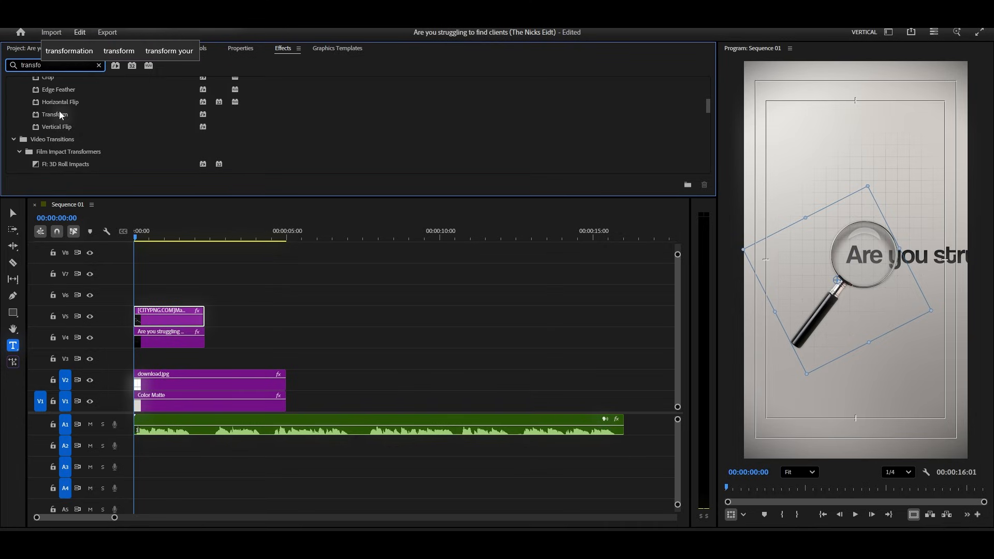
{"action": "left_click_drag", "start_coordinate": [59, 118], "coordinate": [189, 312]}
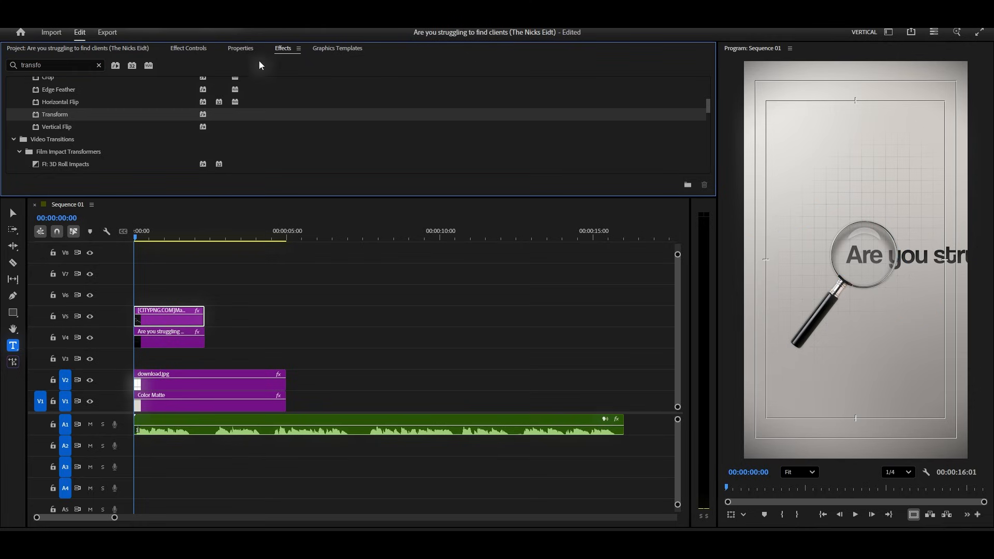
- Add starting keyframes for the Transform effect's Position and Rotation on the magnifying glass at 00:00:00:00
{"action": "left_click", "coordinate": [242, 48]}
{"action": "left_click", "coordinate": [189, 49]}
{"action": "scroll", "coordinate": [233, 102], "scroll_direction": "down", "scroll_amount": 5}
{"action": "scroll", "coordinate": [233, 102], "scroll_direction": "up", "scroll_amount": 5}
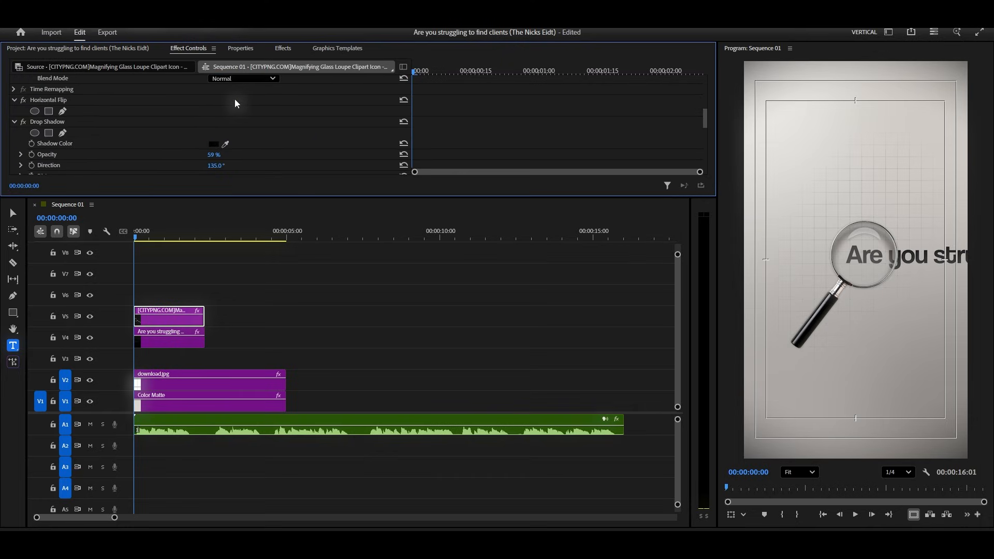
{"action": "left_click_drag", "start_coordinate": [249, 197], "coordinate": [253, 259]}
{"action": "scroll", "coordinate": [256, 184], "scroll_direction": "up", "scroll_amount": 2}
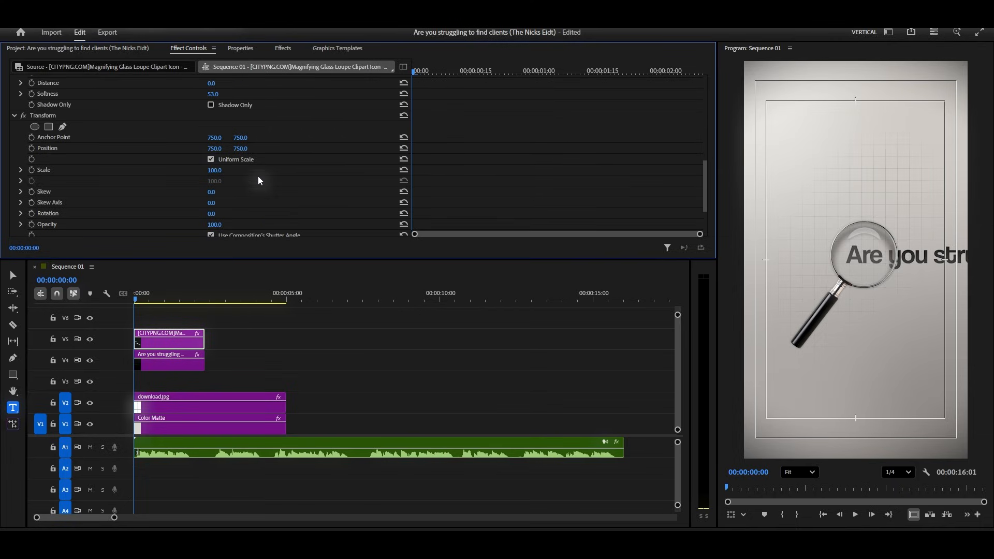
{"action": "left_click", "coordinate": [31, 149]}
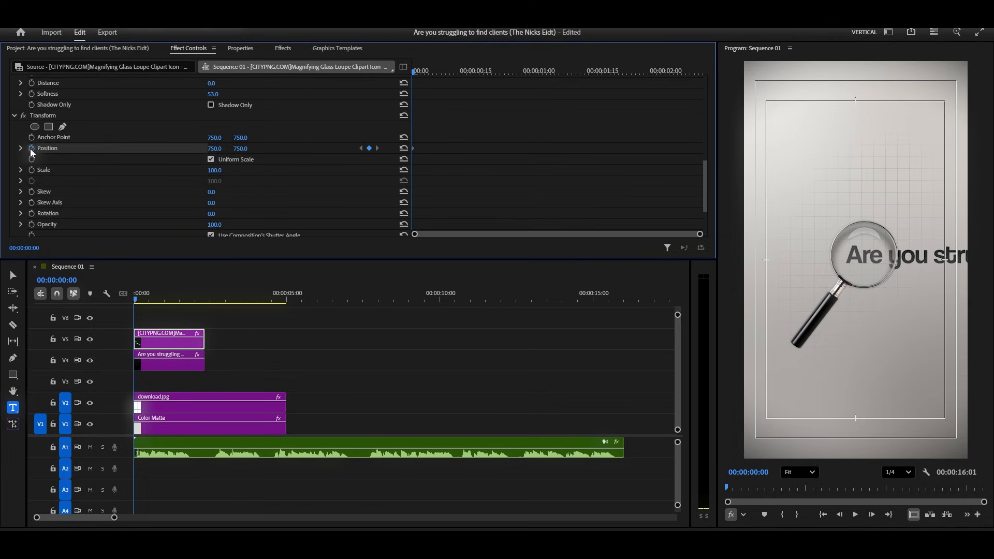
{"action": "left_click", "coordinate": [32, 216]}
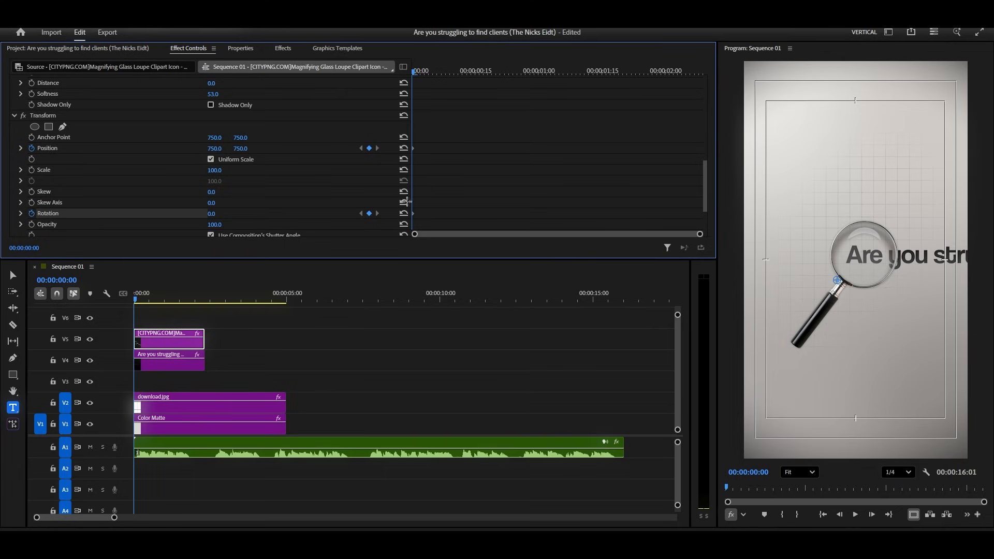
- Move the Position and Rotation keyframes to about one second, then set the start Position to -167, 483 and Rotation to 23°
{"action": "left_click_drag", "start_coordinate": [414, 213], "coordinate": [547, 213]}
{"action": "left_click_drag", "start_coordinate": [217, 150], "coordinate": [181, 149]}
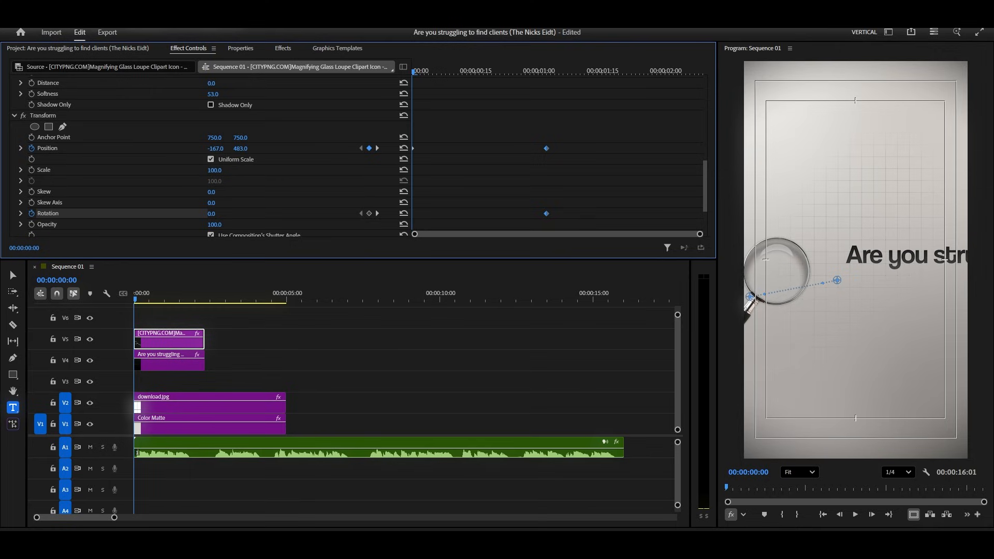
{"action": "left_click_drag", "start_coordinate": [212, 213], "coordinate": [231, 213]}
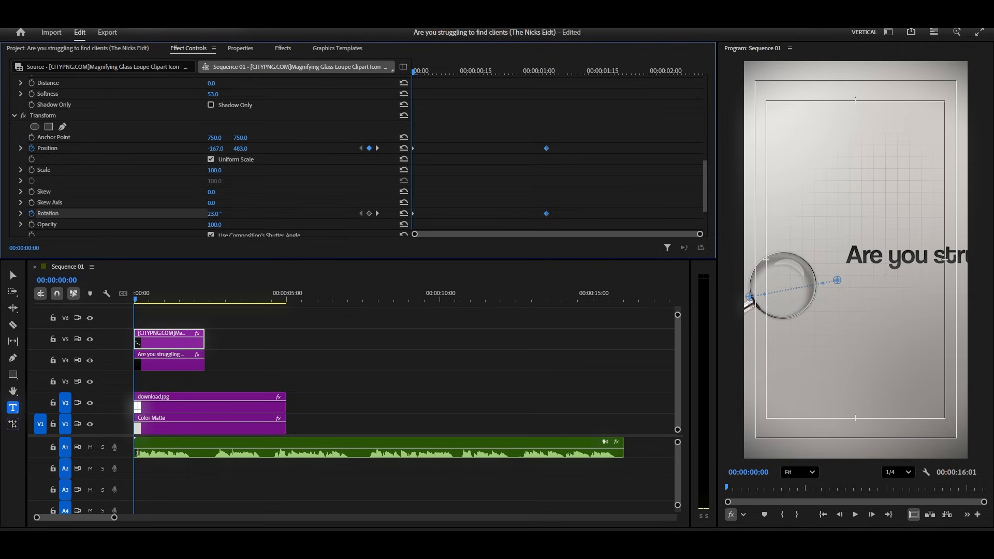
- Apply Ease In and Ease Out to all the Transform Position and Rotation keyframes of the magnifying glass
{"action": "scroll", "coordinate": [486, 163], "scroll_direction": "down", "scroll_amount": 2}
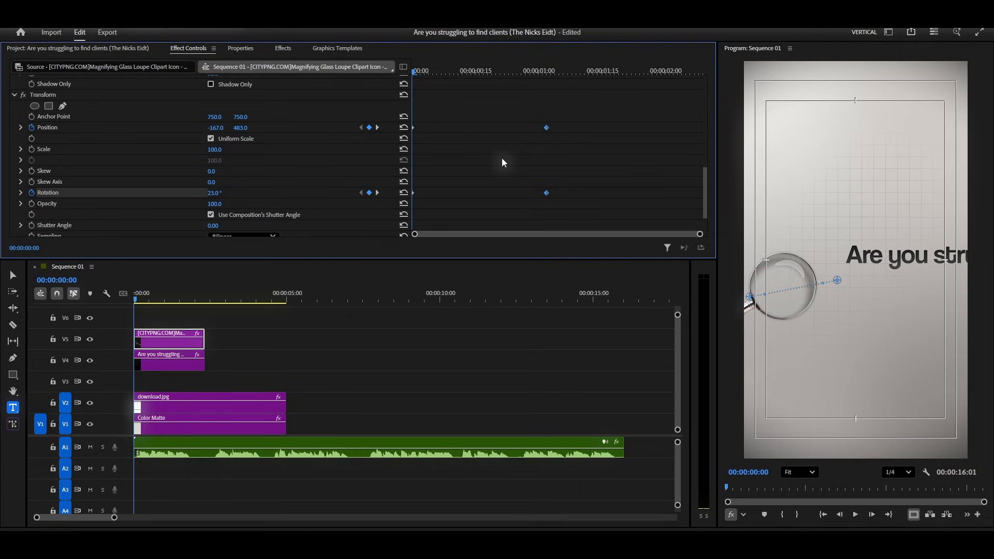
{"action": "left_click_drag", "start_coordinate": [620, 106], "coordinate": [415, 214]}
{"action": "right_click", "coordinate": [548, 192]}
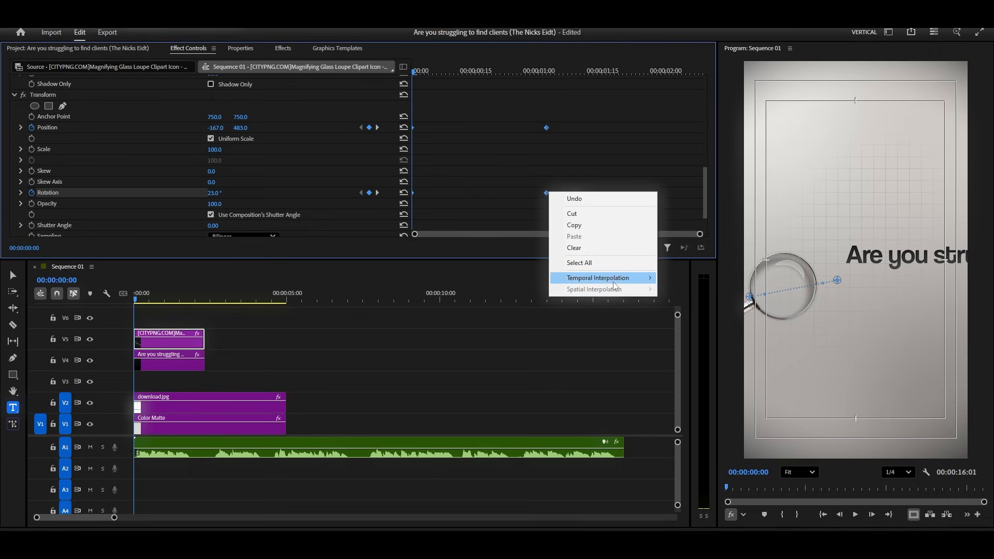
{"action": "mouse_move", "coordinate": [611, 278]}
{"action": "left_click", "coordinate": [699, 339]}
{"action": "right_click", "coordinate": [543, 193]}
{"action": "mouse_move", "coordinate": [611, 280]}
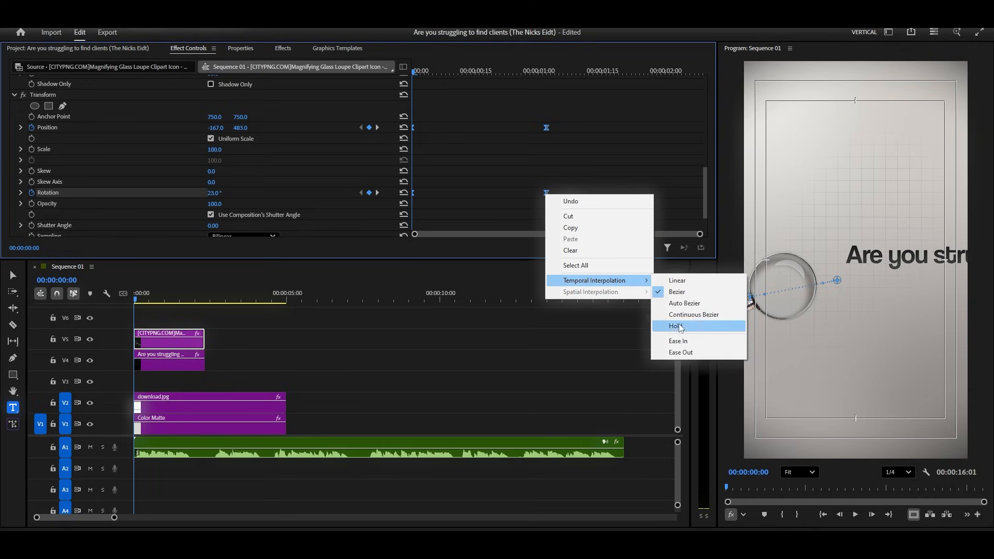
{"action": "left_click", "coordinate": [682, 353]}
- Lengthen the ease into the ending Rotation keyframe in the magnifying glass's velocity graph
{"action": "left_click_drag", "start_coordinate": [414, 71], "coordinate": [458, 112]}
{"action": "left_click", "coordinate": [20, 127]}
{"action": "scroll", "coordinate": [506, 145], "scroll_direction": "down", "scroll_amount": 3}
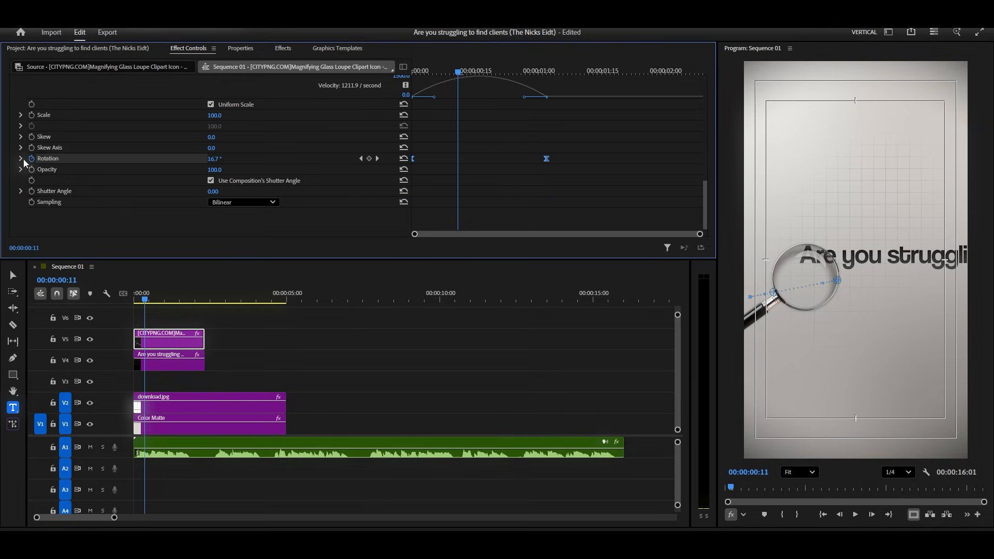
{"action": "left_click", "coordinate": [21, 158]}
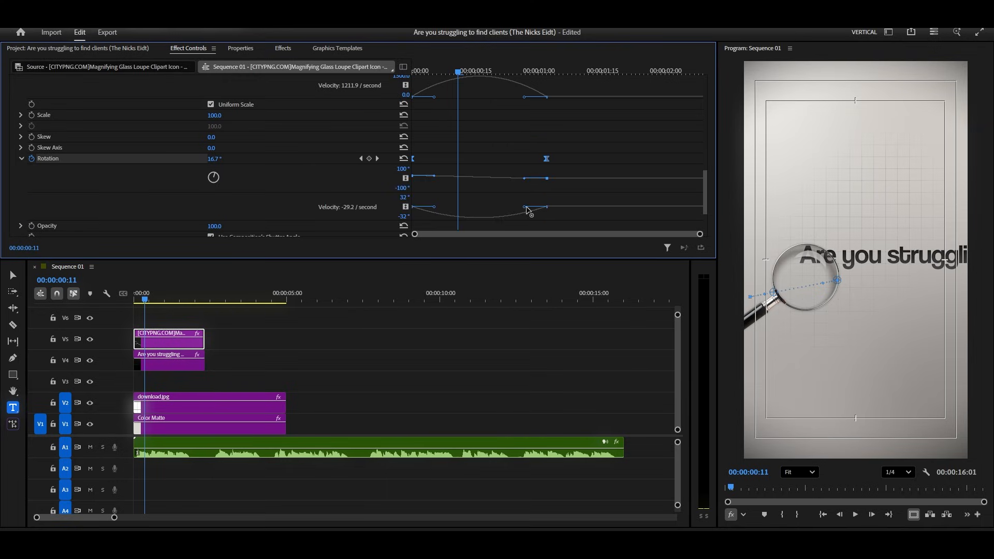
{"action": "left_click_drag", "start_coordinate": [525, 210], "coordinate": [490, 209]}
- Reshape the Position velocity curve with a longer ease into the ending keyframe and a shorter ease out of the starting one
{"action": "scroll", "coordinate": [498, 197], "scroll_direction": "up", "scroll_amount": 2}
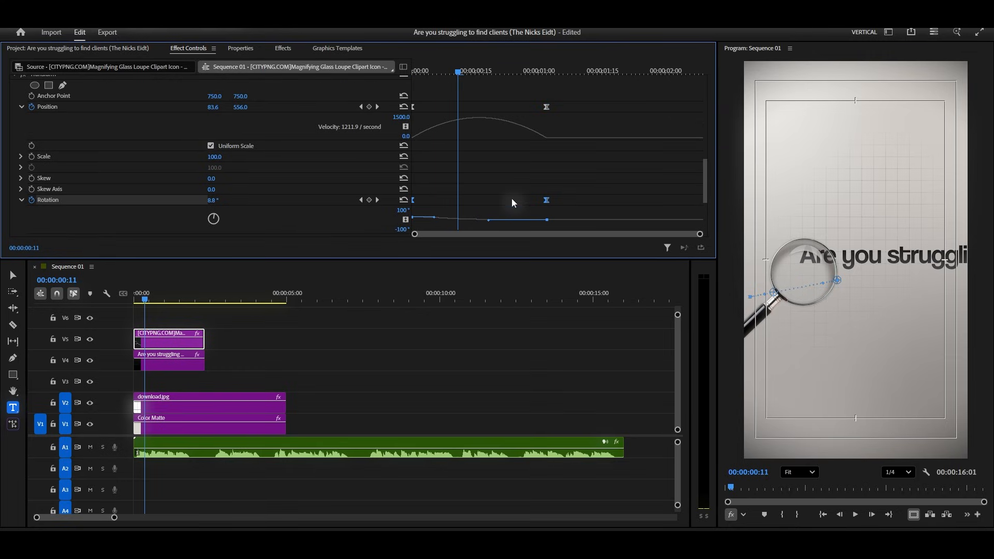
{"action": "left_click", "coordinate": [546, 107]}
{"action": "left_click_drag", "start_coordinate": [518, 140], "coordinate": [464, 142]}
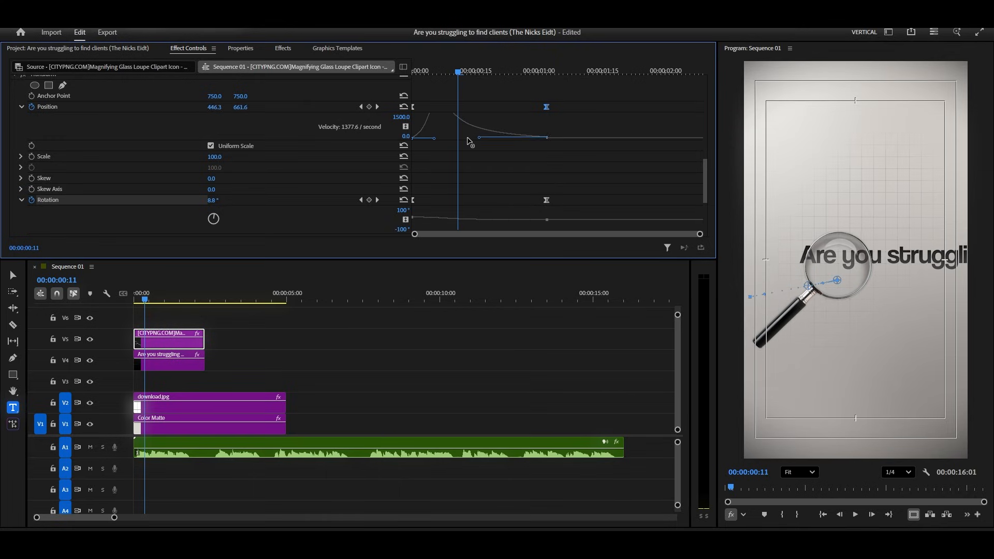
{"action": "left_click_drag", "start_coordinate": [433, 65], "coordinate": [404, 76]}
{"action": "left_click_drag", "start_coordinate": [435, 141], "coordinate": [419, 141]}
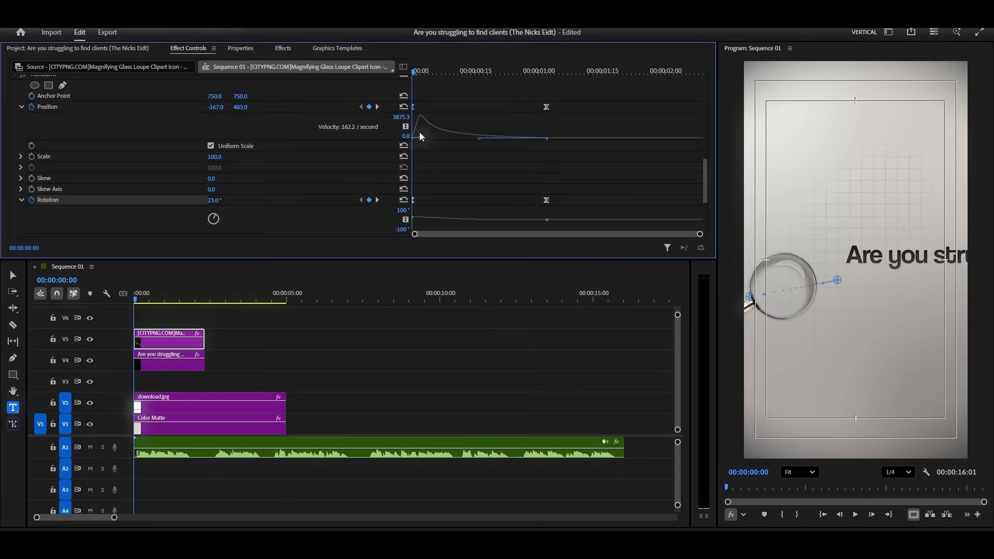
- Move the ending Position and Rotation keyframes to the end of the magnifying glass clip and play back the animation
{"action": "key", "text": "space"}
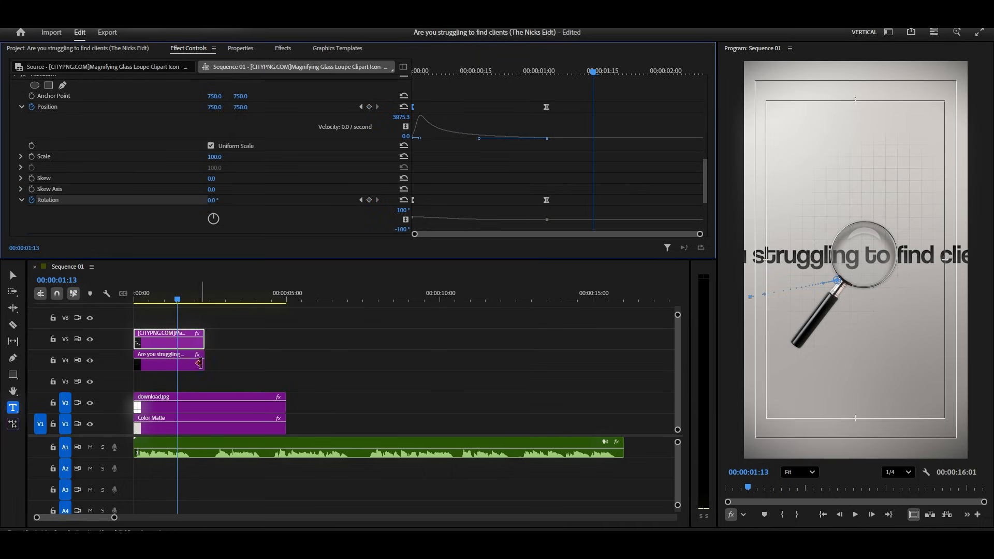
{"action": "left_click_drag", "start_coordinate": [561, 95], "coordinate": [703, 202]}
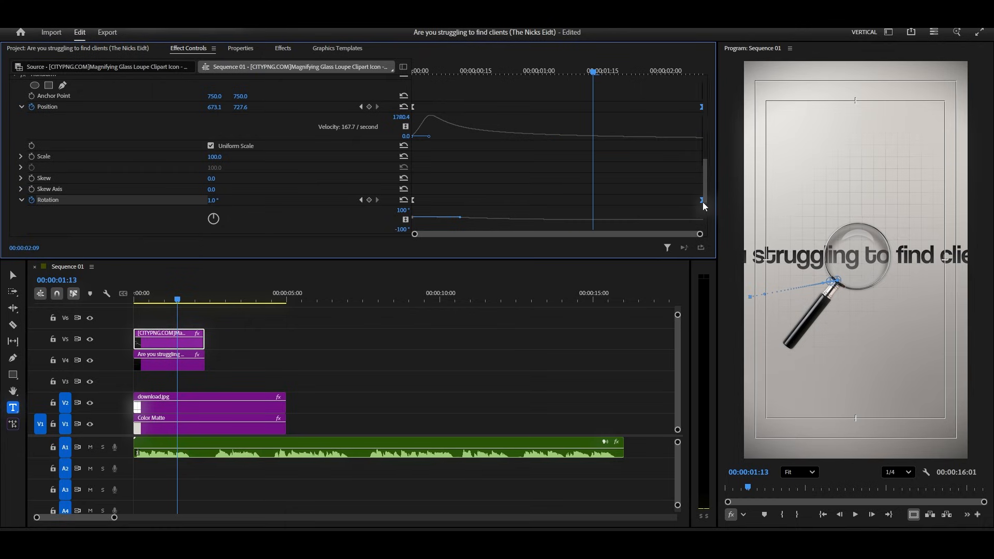
{"action": "left_click_drag", "start_coordinate": [177, 301], "coordinate": [133, 303]}
{"action": "key", "text": "space"}
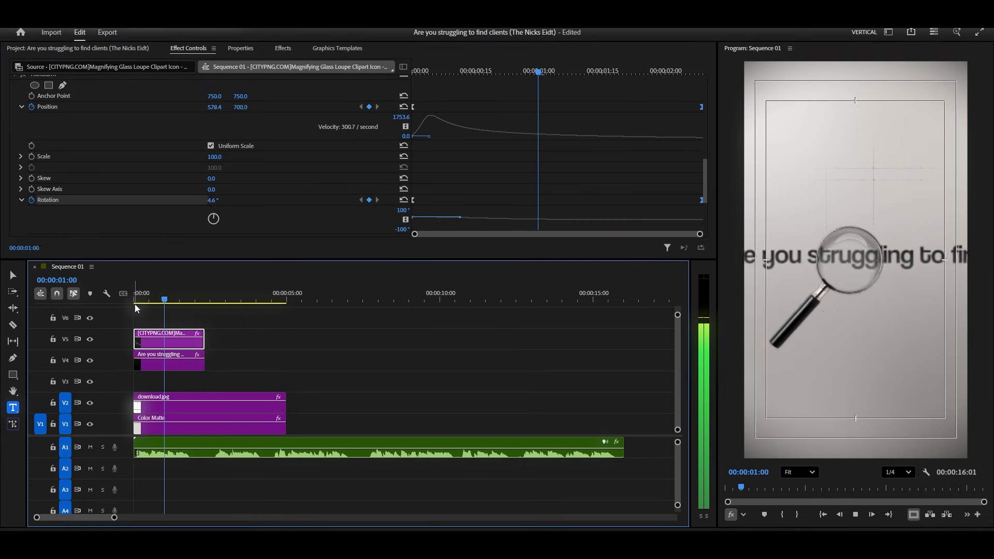
{"action": "key", "text": "space"}
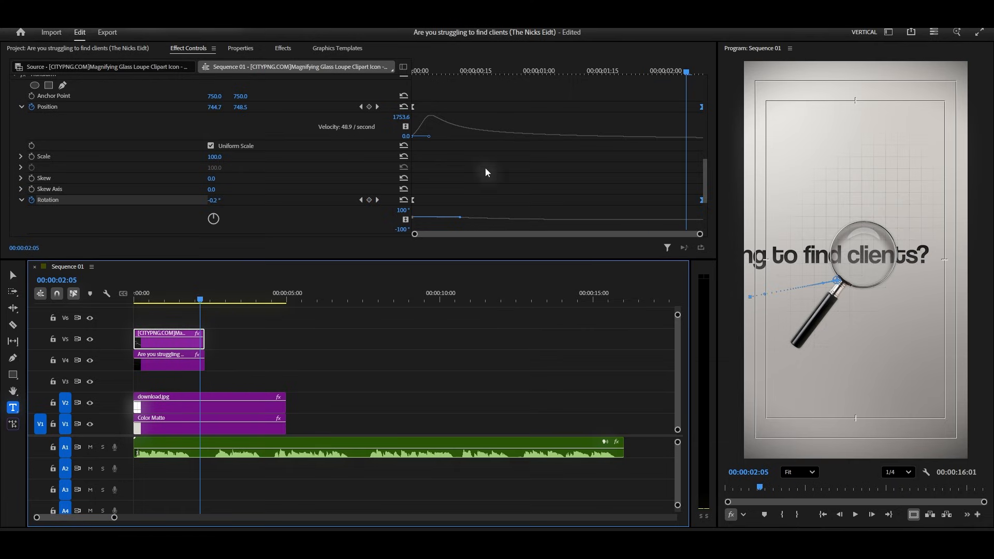
- Move the ending Rotation keyframe to 00:00:02:05, smooth its velocity curve at both ends, and play back the result
{"action": "scroll", "coordinate": [492, 165], "scroll_direction": "down", "scroll_amount": 3}
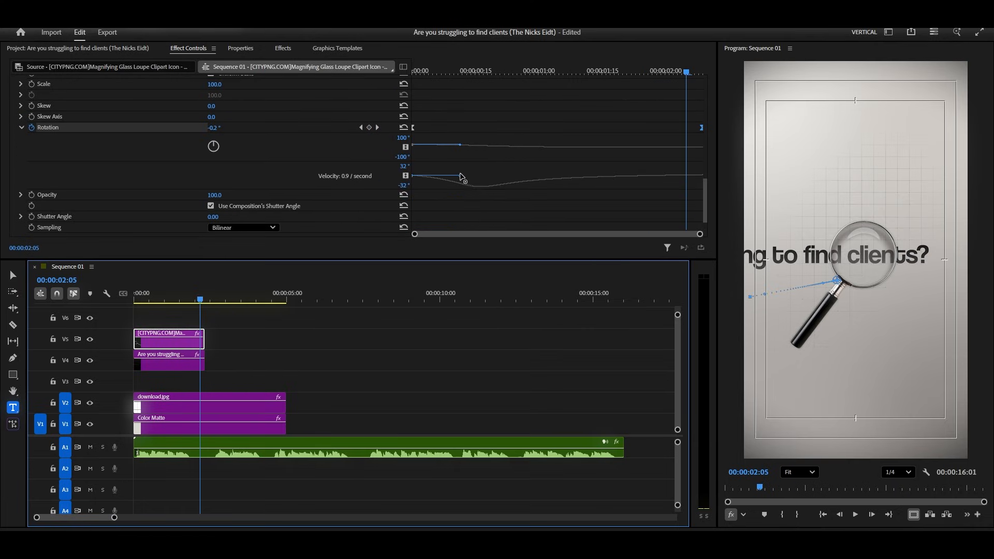
{"action": "left_click_drag", "start_coordinate": [702, 128], "coordinate": [687, 129]}
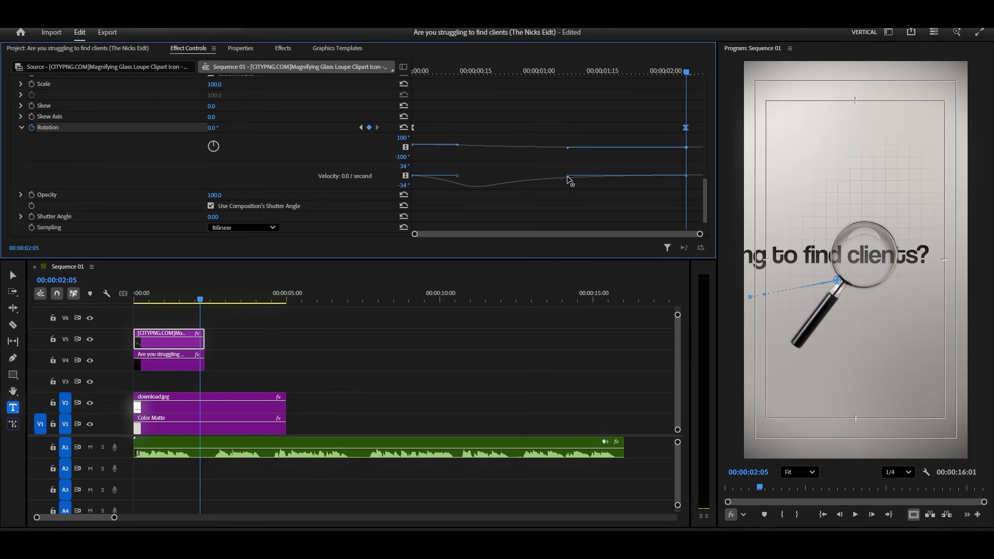
{"action": "left_click_drag", "start_coordinate": [581, 179], "coordinate": [592, 176]}
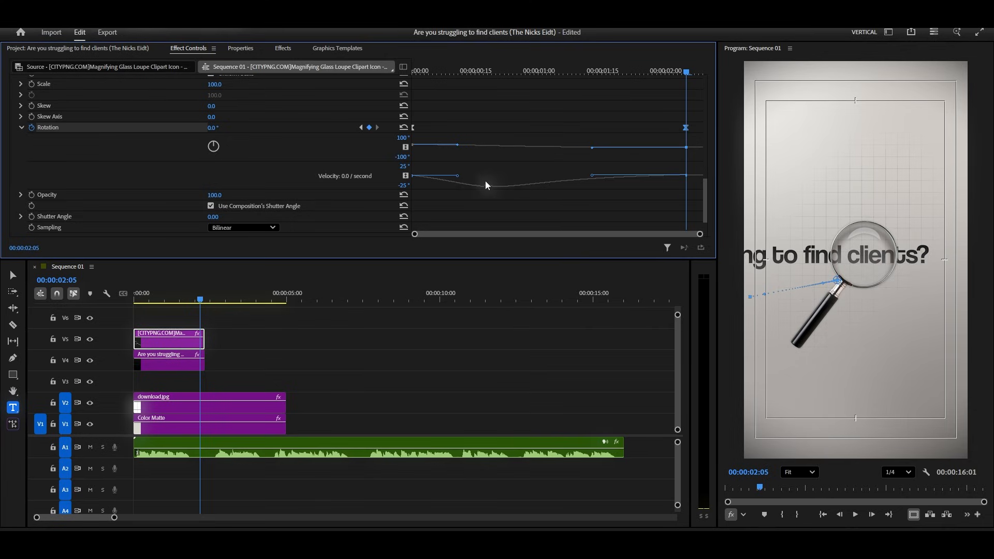
{"action": "left_click_drag", "start_coordinate": [458, 177], "coordinate": [471, 174]}
{"action": "key", "text": "Home"}
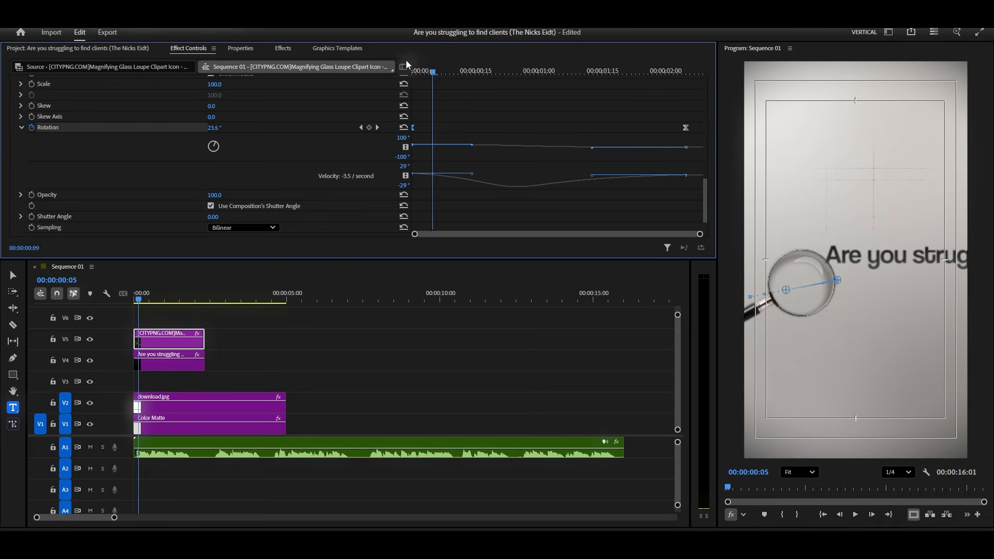
{"action": "key", "text": "space"}
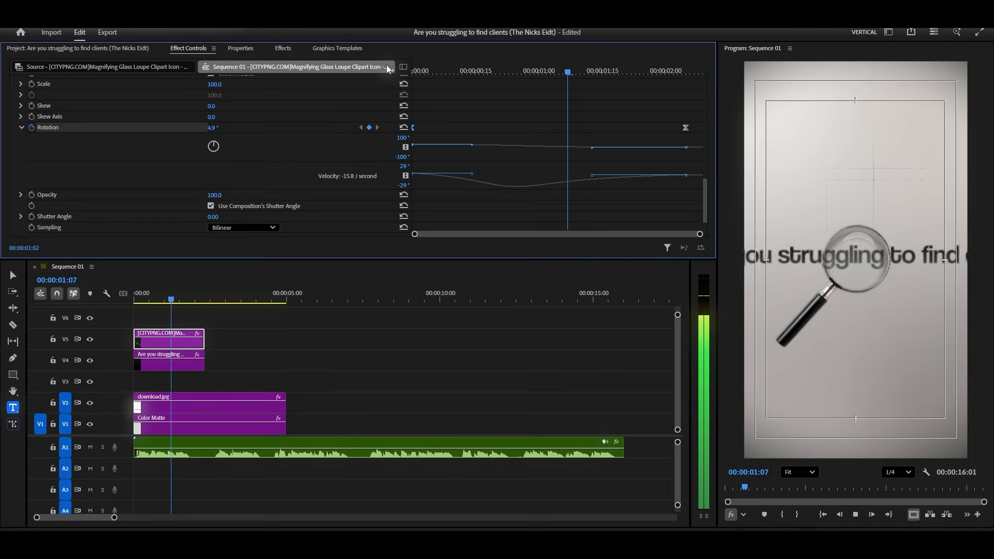
{"action": "key", "text": "space"}
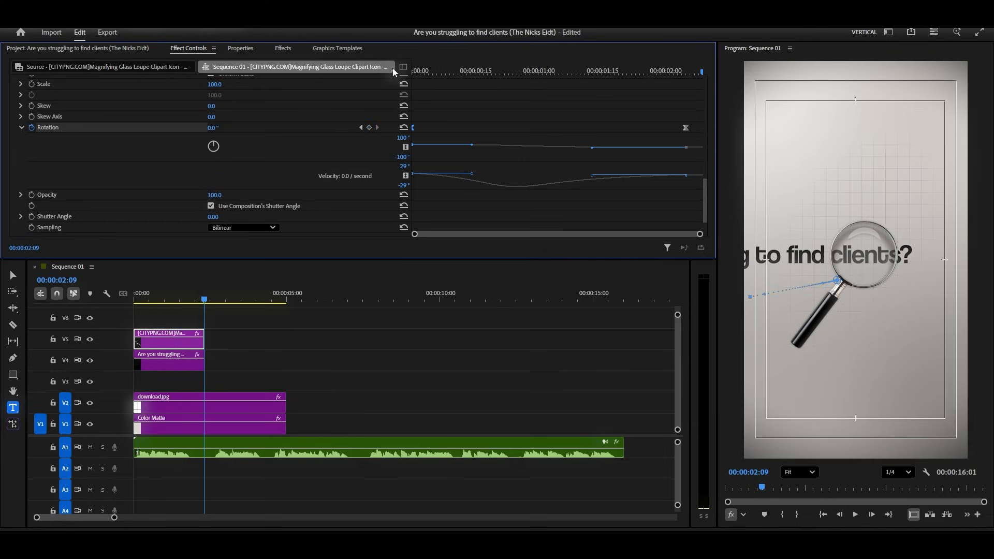
- Move the text clip to V3 and place the existing Adjustment Layer on V4, trimmed to the magnifying glass clip's length
{"action": "left_click", "coordinate": [244, 319]}
{"action": "left_click_drag", "start_coordinate": [192, 302], "coordinate": [156, 315]}
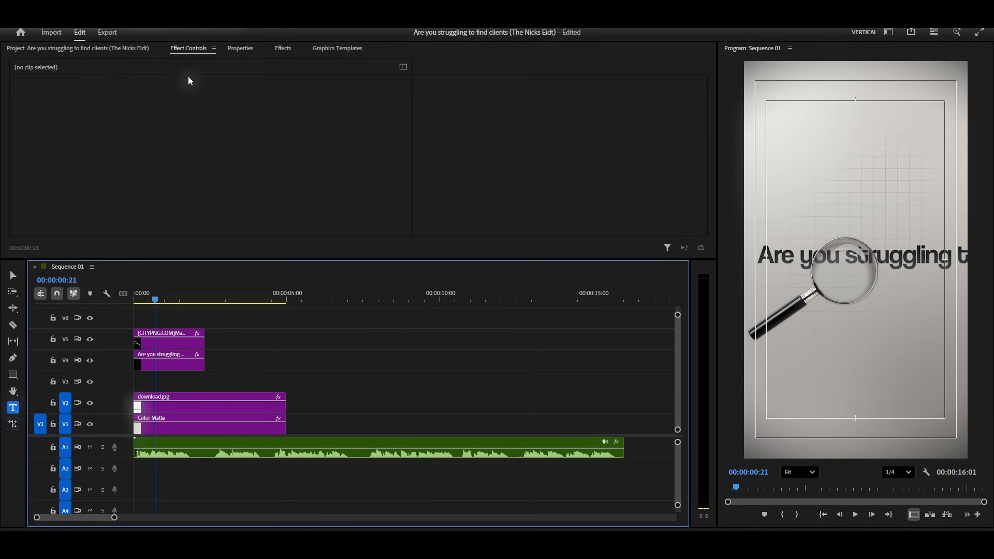
{"action": "left_click", "coordinate": [120, 48]}
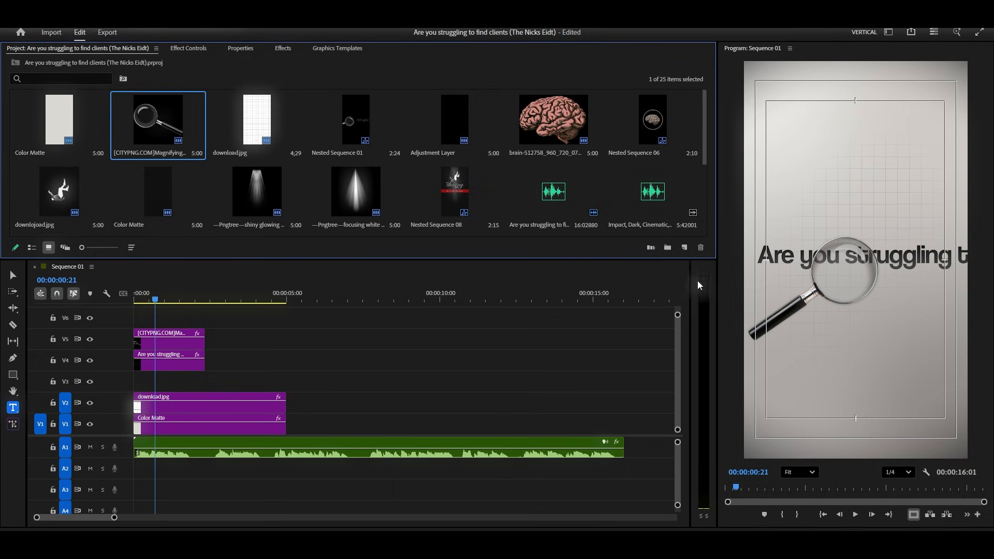
{"action": "left_click", "coordinate": [685, 248]}
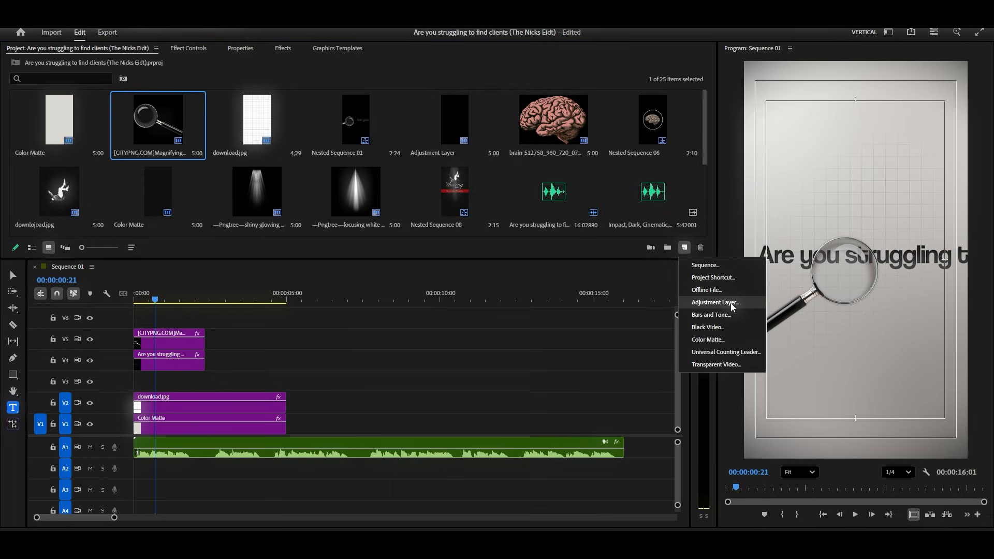
{"action": "left_click", "coordinate": [461, 128]}
{"action": "left_click_drag", "start_coordinate": [462, 122], "coordinate": [211, 318]}
{"action": "left_click_drag", "start_coordinate": [187, 364], "coordinate": [188, 385]}
{"action": "left_click_drag", "start_coordinate": [257, 324], "coordinate": [175, 364]}
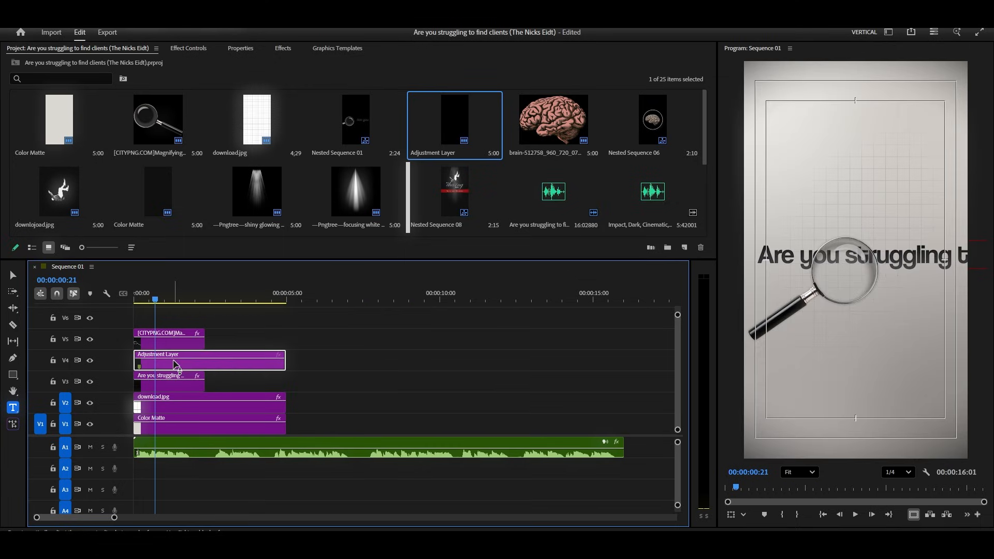
{"action": "scroll", "coordinate": [137, 366], "scroll_direction": "up", "scroll_amount": 4}
{"action": "left_click_drag", "start_coordinate": [616, 362], "coordinate": [355, 362]}
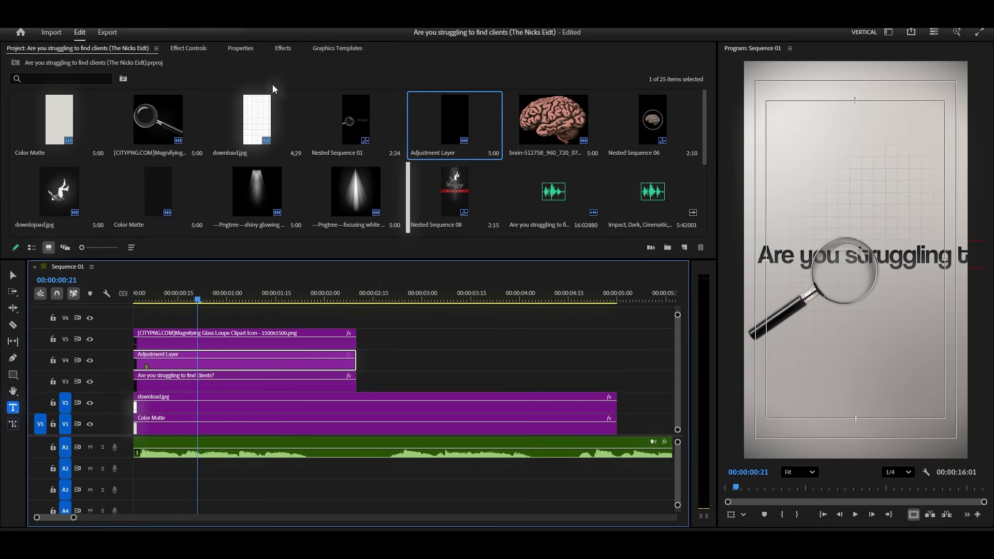
- Apply the Gaussian Blur video effect to the adjustment layer on V4
{"action": "left_click", "coordinate": [273, 52]}
{"action": "left_click", "coordinate": [50, 64]}
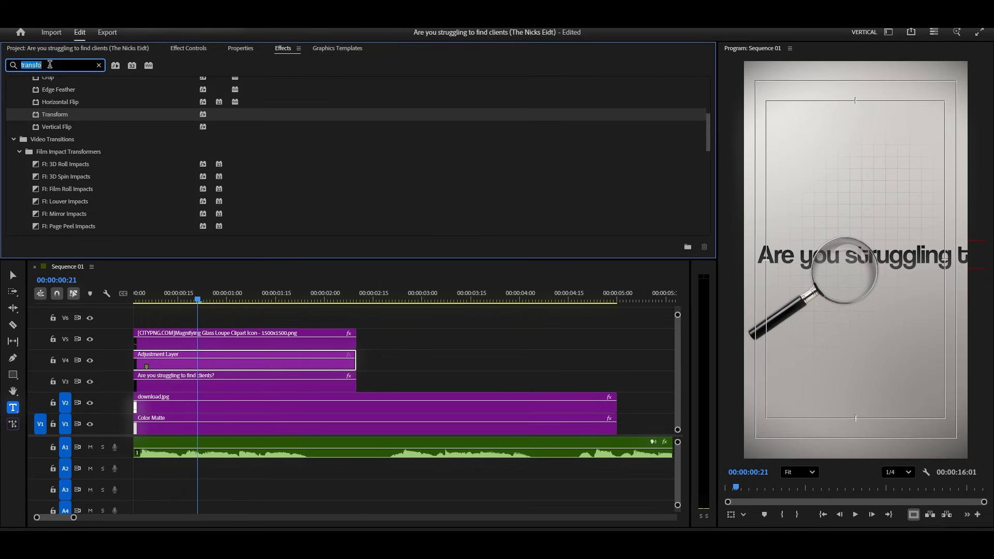
{"action": "type", "text": "blur"}
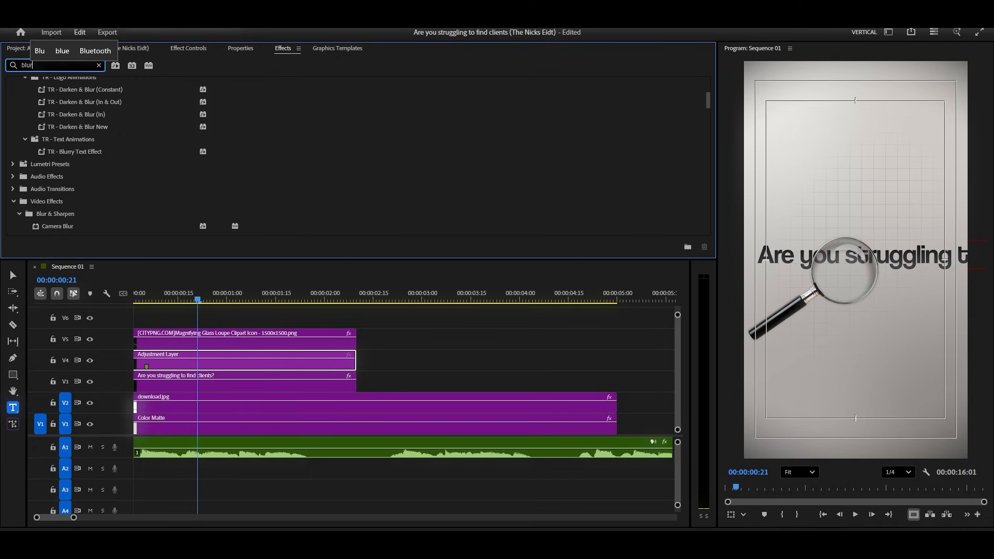
{"action": "scroll", "coordinate": [103, 196], "scroll_direction": "down", "scroll_amount": 3}
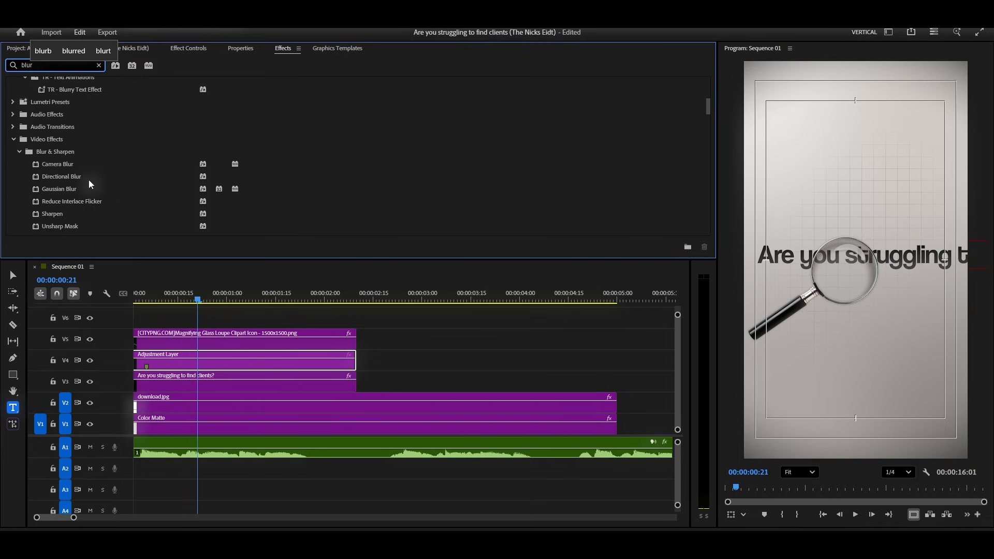
{"action": "left_click", "coordinate": [55, 188]}
{"action": "left_click_drag", "start_coordinate": [58, 188], "coordinate": [202, 365]}
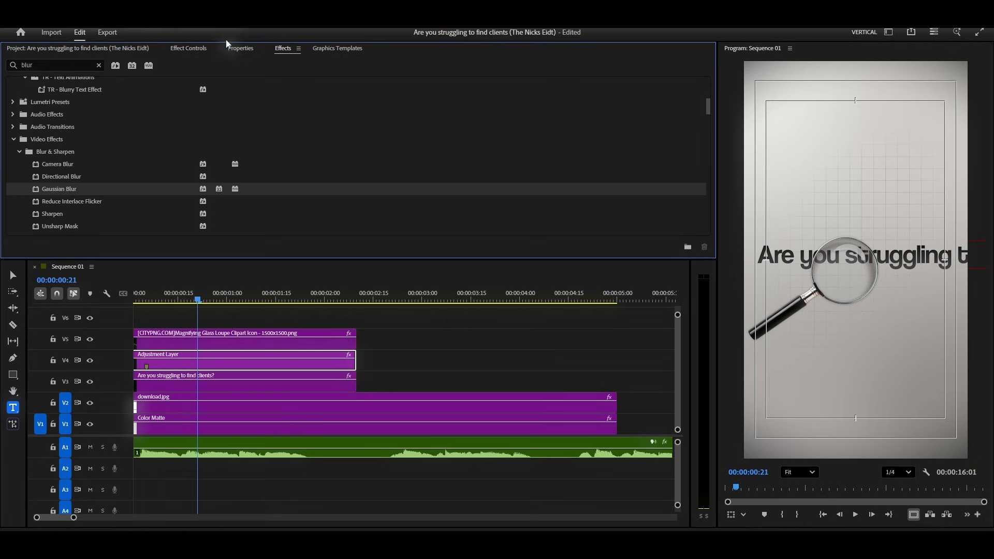
- Set the adjustment layer's Gaussian Blur blurriness to 20
{"action": "left_click", "coordinate": [200, 50]}
{"action": "scroll", "coordinate": [250, 110], "scroll_direction": "down", "scroll_amount": 4}
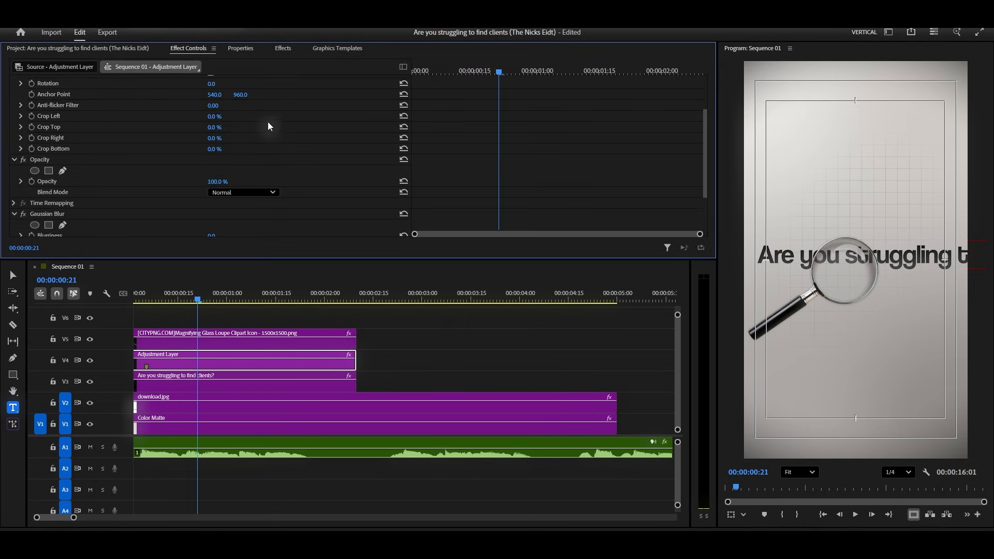
{"action": "left_click", "coordinate": [222, 184]}
{"action": "type", "text": "10"}
{"action": "key", "text": "Return"}
{"action": "left_click", "coordinate": [222, 184]}
{"action": "type", "text": "20"}
{"action": "key", "text": "Return"}
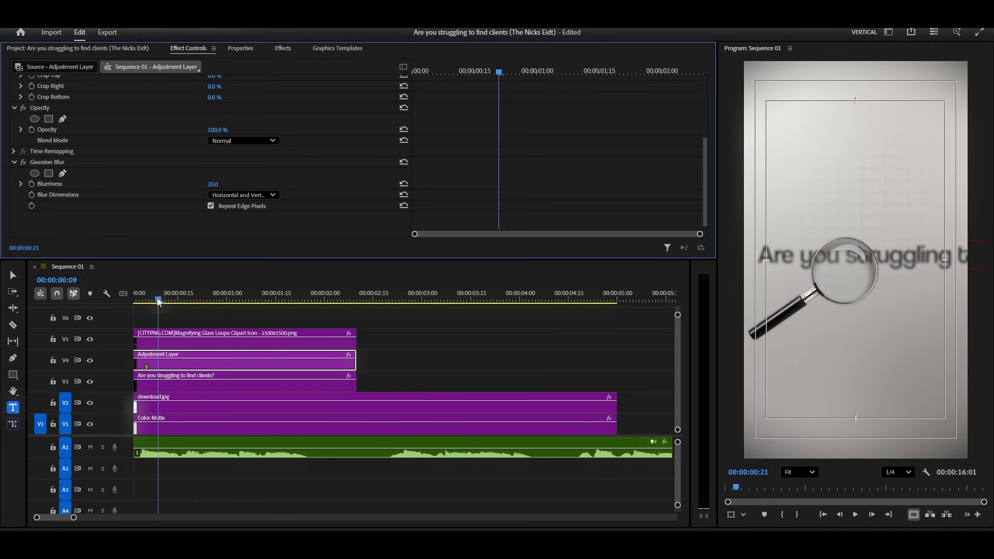
- At 00:00:00:00, add an ellipse mask to the adjustment layer's Gaussian Blur and place it near the magnifying glass
{"action": "left_click", "coordinate": [110, 306]}
{"action": "key", "text": "Home"}
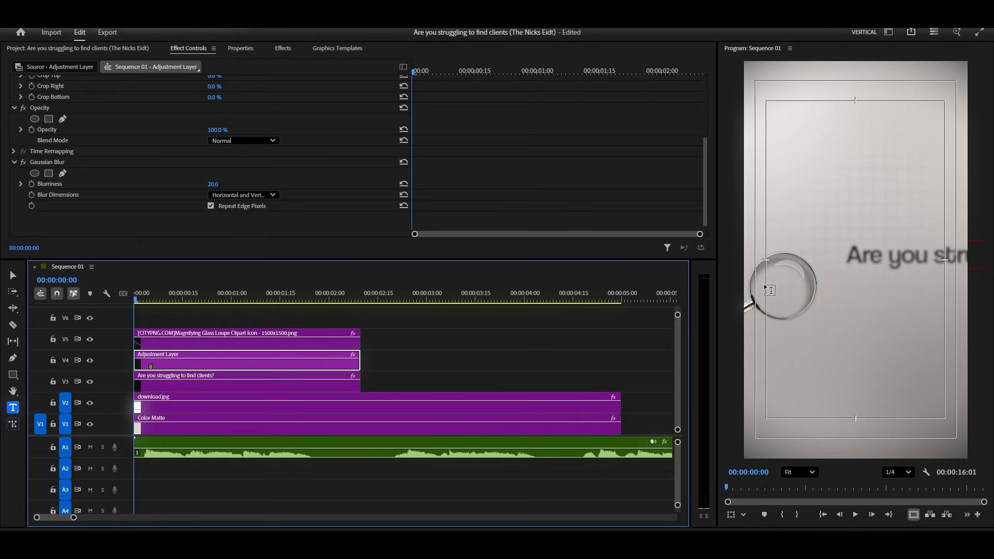
{"action": "scroll", "coordinate": [765, 287], "scroll_direction": "up", "scroll_amount": 5}
{"action": "scroll", "coordinate": [781, 271], "scroll_direction": "down", "scroll_amount": 2}
{"action": "scroll", "coordinate": [780, 280], "scroll_direction": "up", "scroll_amount": 1}
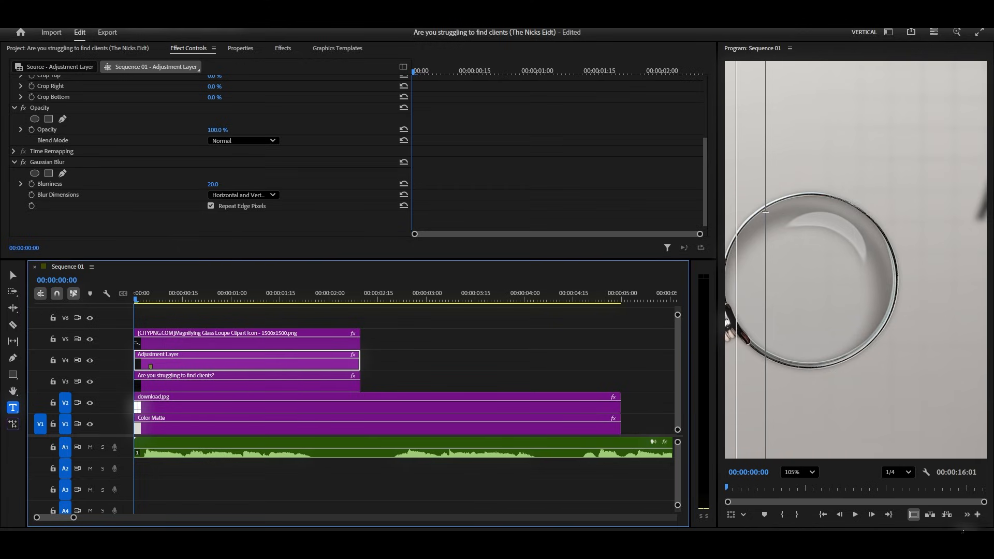
{"action": "scroll", "coordinate": [753, 316], "scroll_direction": "down", "scroll_amount": 2}
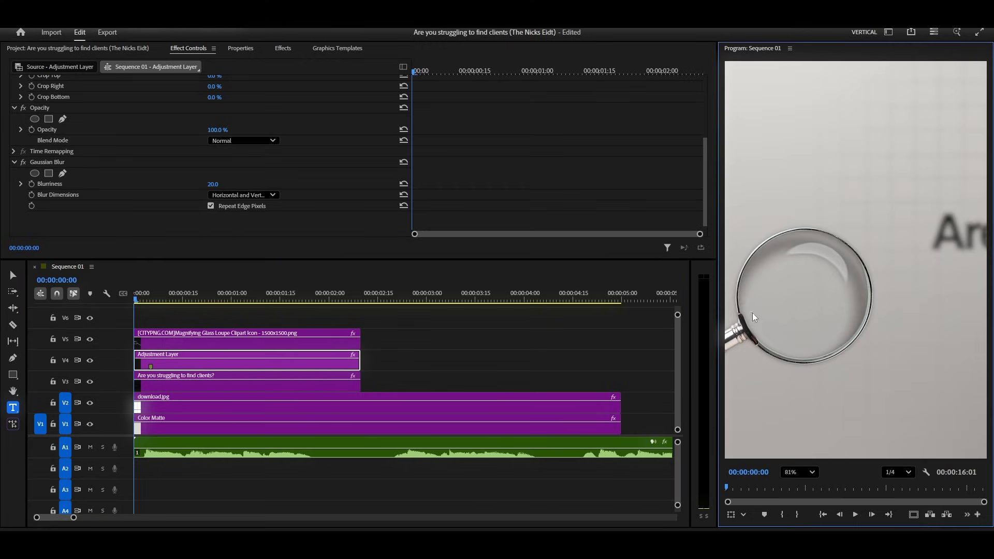
{"action": "left_click", "coordinate": [35, 173]}
{"action": "left_click_drag", "start_coordinate": [935, 207], "coordinate": [811, 188]}
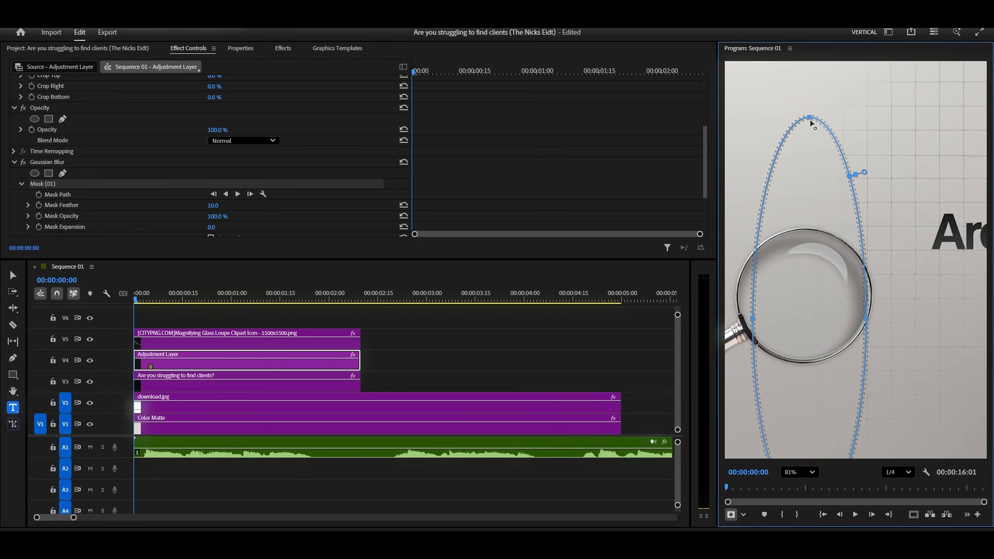
- Reshape the ellipse mask into a circle and align it with the rim of the magnifying glass lens
{"action": "left_click_drag", "start_coordinate": [810, 116], "coordinate": [793, 368]}
{"action": "left_click_drag", "start_coordinate": [803, 409], "coordinate": [810, 260]}
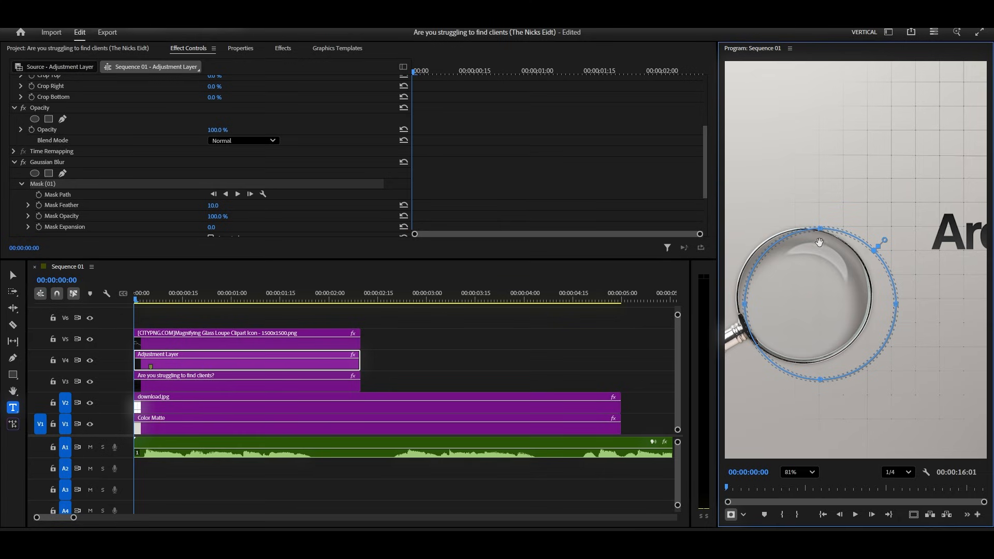
{"action": "left_click_drag", "start_coordinate": [820, 230], "coordinate": [821, 253]}
{"action": "left_click_drag", "start_coordinate": [818, 309], "coordinate": [800, 290]}
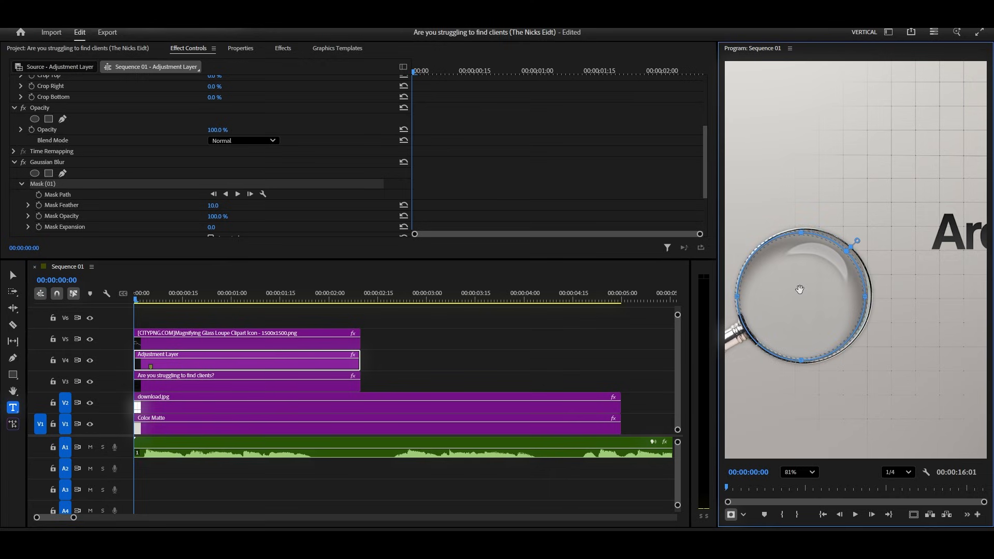
{"action": "left_click_drag", "start_coordinate": [865, 296], "coordinate": [868, 297]}
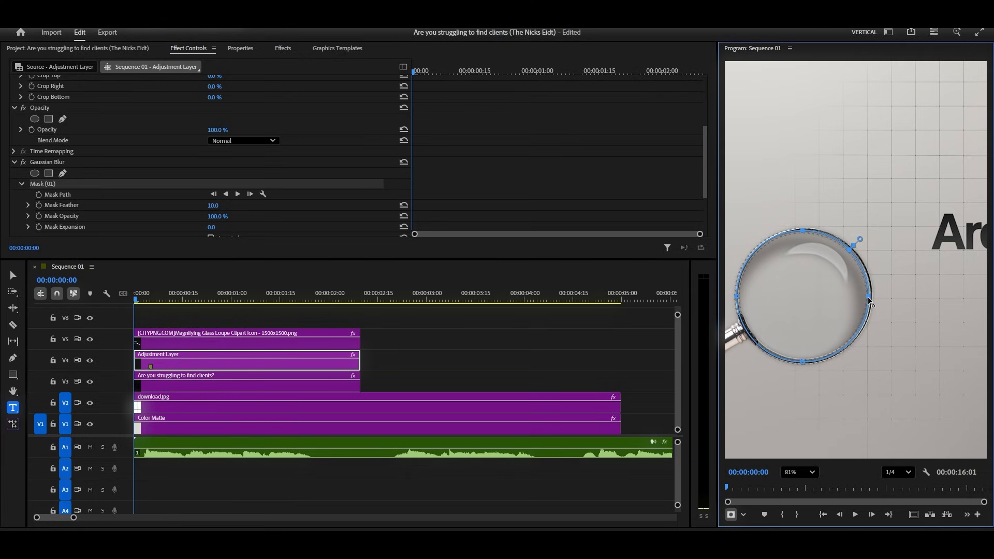
{"action": "left_click_drag", "start_coordinate": [807, 301], "coordinate": [808, 301]}
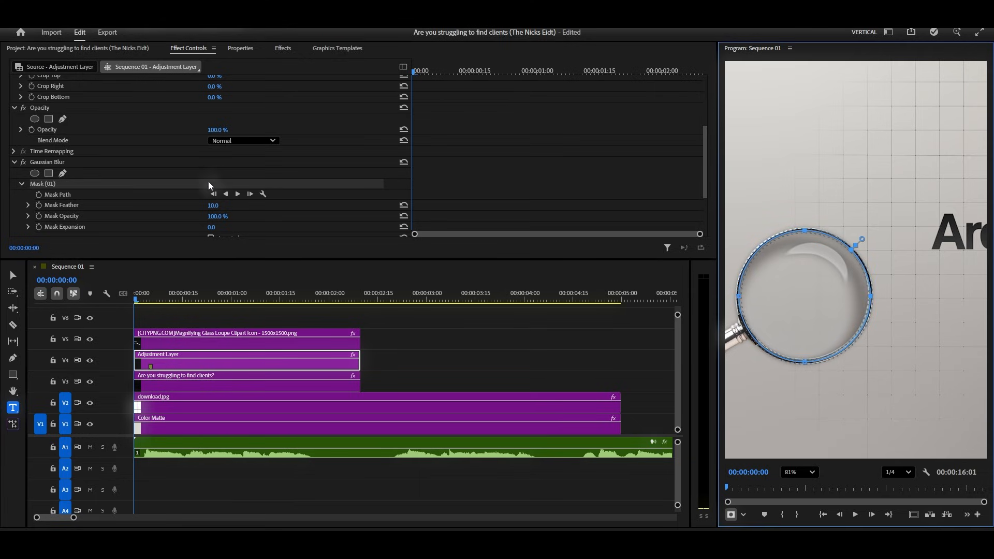
- Set the mask feather to 20 and start Mask Path keyframing at 00:00:00:00
{"action": "left_click", "coordinate": [211, 205]}
{"action": "key", "text": "Return"}
{"action": "scroll", "coordinate": [197, 202], "scroll_direction": "down", "scroll_amount": 1}
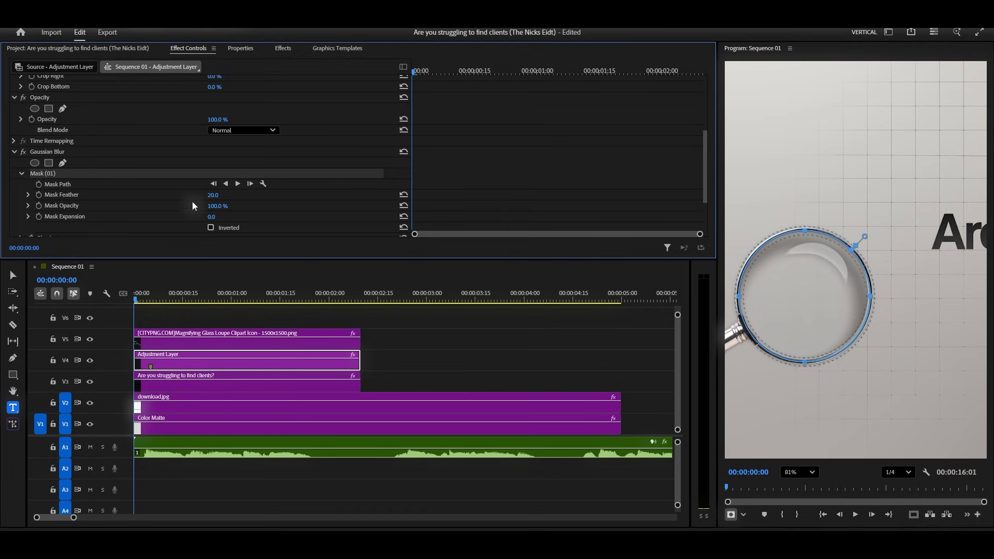
{"action": "left_click", "coordinate": [38, 184]}
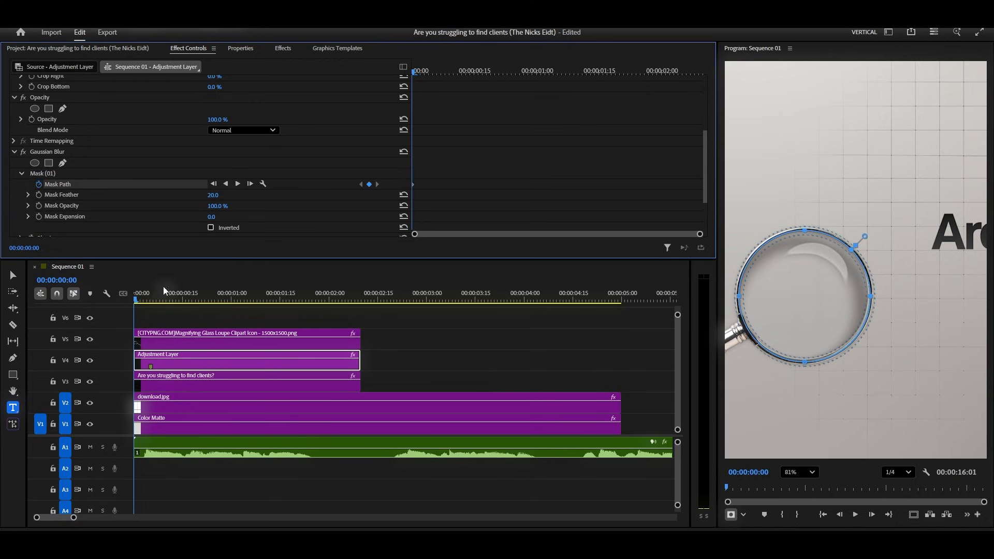
- Add Mask Path keyframes at 00:00:00:11 and 00:00:00:23 by moving the mask onto the lens at each time
{"action": "left_click", "coordinate": [170, 297]}
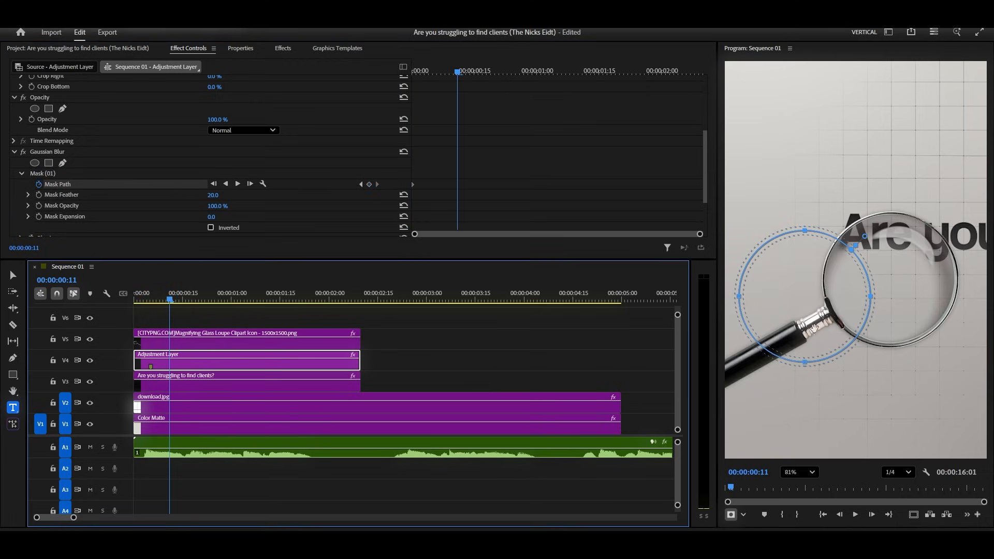
{"action": "left_click_drag", "start_coordinate": [770, 311], "coordinate": [855, 294]}
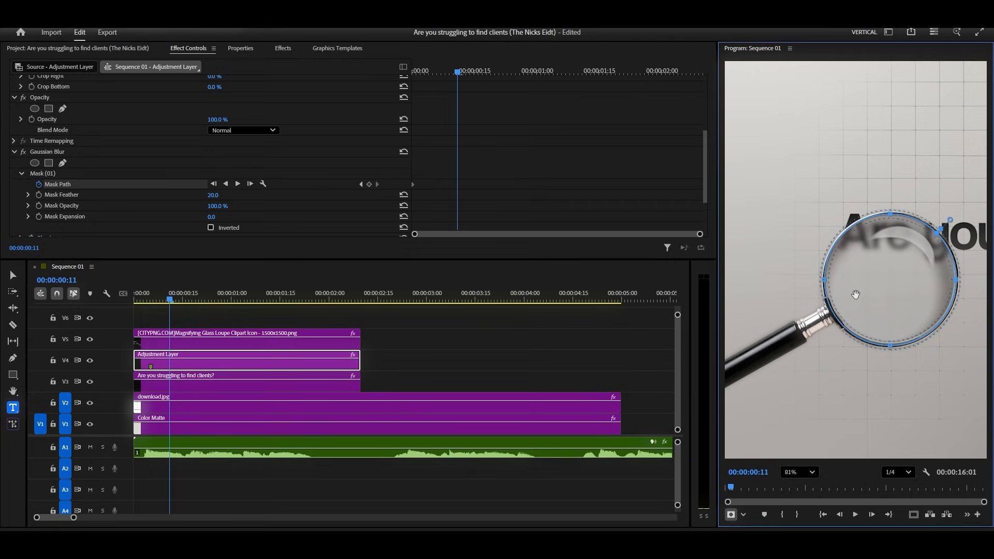
{"action": "left_click", "coordinate": [507, 71]}
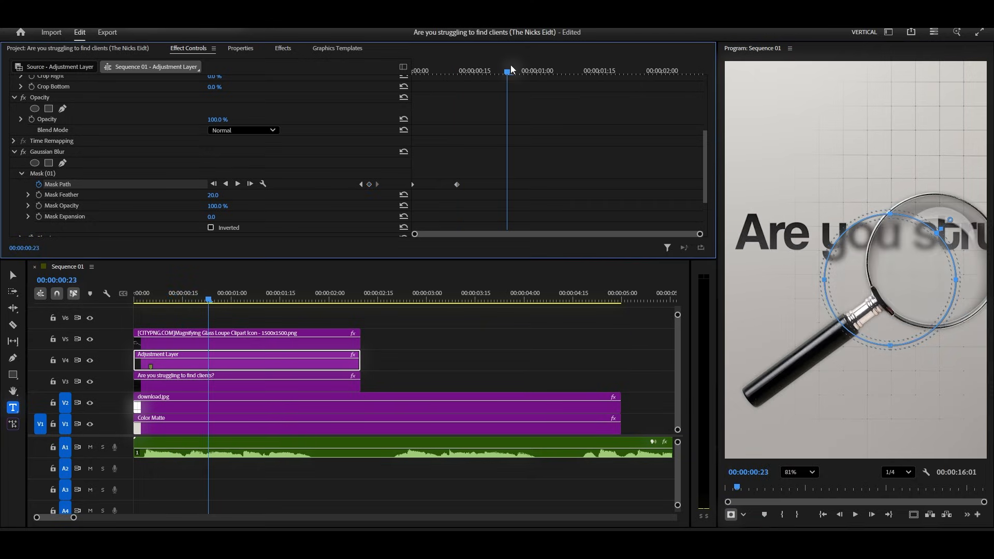
{"action": "scroll", "coordinate": [827, 297], "scroll_direction": "down", "scroll_amount": 5}
{"action": "scroll", "coordinate": [828, 298], "scroll_direction": "up", "scroll_amount": 8}
{"action": "left_click_drag", "start_coordinate": [771, 341], "coordinate": [834, 312]}
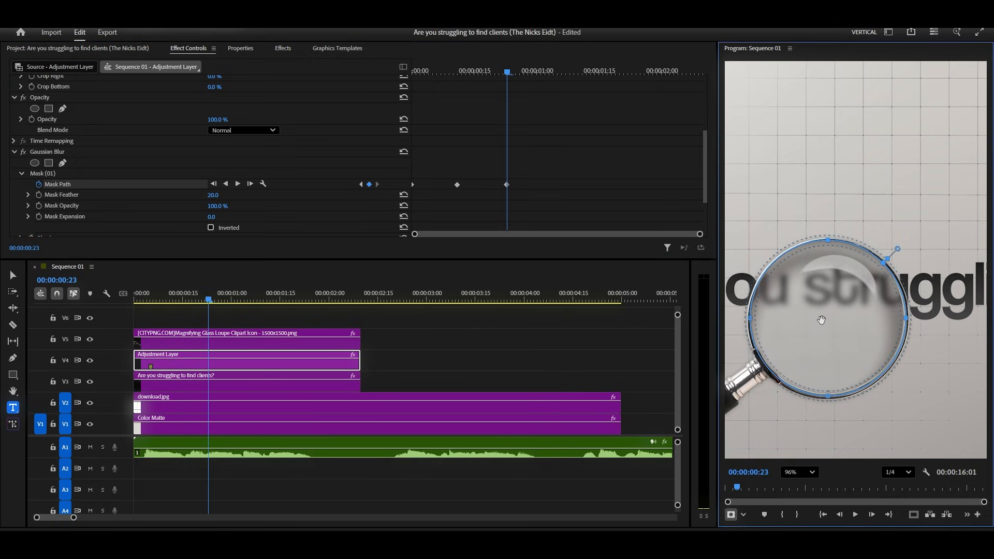
- Realign the mask with the lens at 00:00:01:04 and at regular intervals up to 00:00:02:04, keyframing Mask Path each time
{"action": "left_click", "coordinate": [553, 71]}
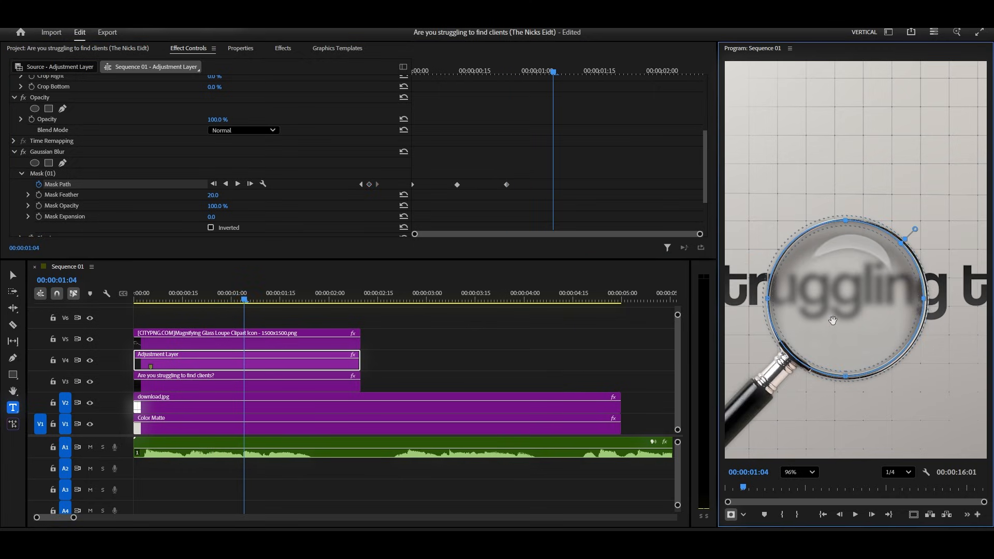
{"action": "left_click_drag", "start_coordinate": [833, 321], "coordinate": [861, 280]}
{"action": "left_click", "coordinate": [591, 70]}
{"action": "left_click", "coordinate": [620, 71]}
{"action": "left_click", "coordinate": [649, 70]}
{"action": "left_click", "coordinate": [678, 71]}
- Invert the blur mask and realign it with the lens between the 00:00:00:11 and 00:00:00:23 keyframes
{"action": "scroll", "coordinate": [632, 182], "scroll_direction": "down", "scroll_amount": 2}
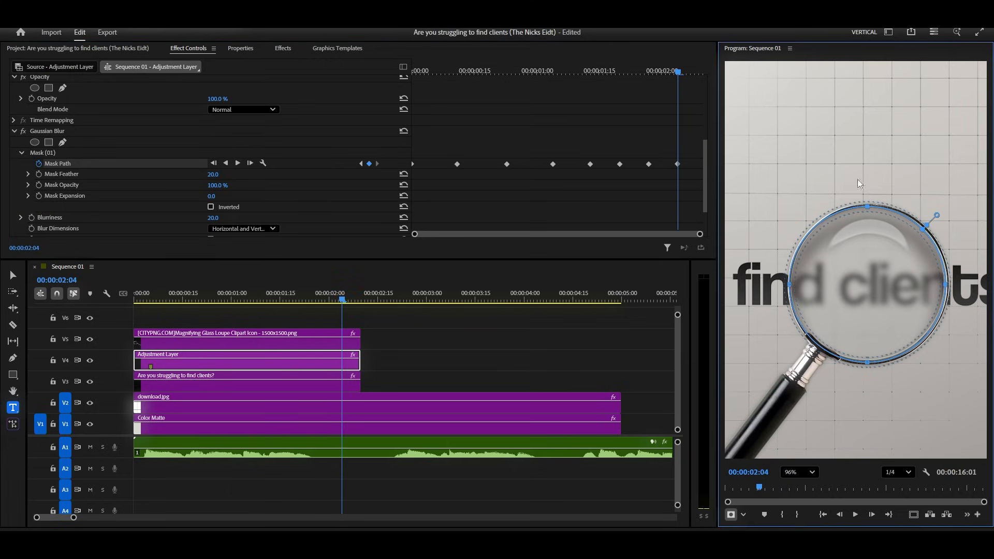
{"action": "left_click", "coordinate": [211, 206]}
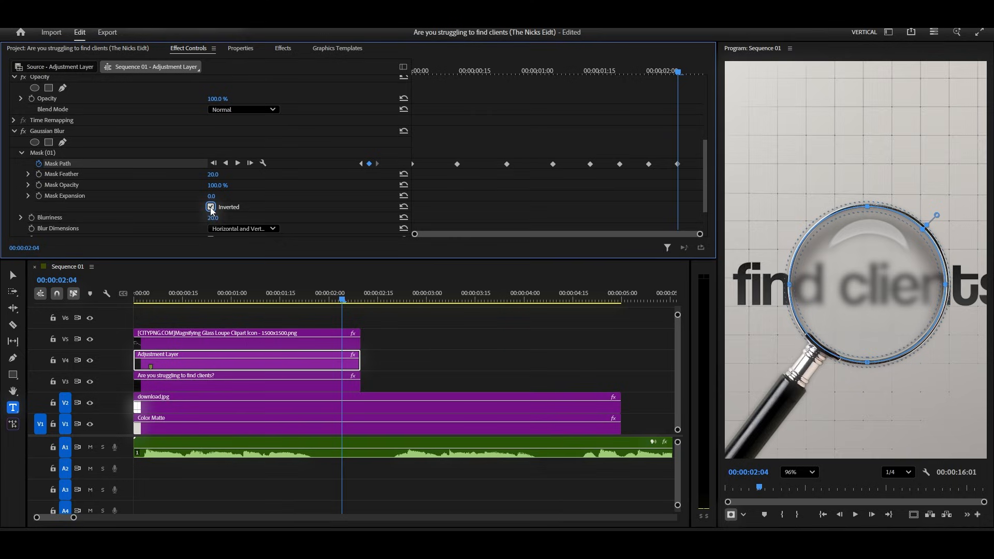
{"action": "left_click_drag", "start_coordinate": [415, 70], "coordinate": [473, 73]}
{"action": "left_click", "coordinate": [800, 357]}
{"action": "left_click_drag", "start_coordinate": [803, 359], "coordinate": [806, 357]}
- Add corrective Mask Path keyframes at 00:00:00:06, 00:00:00:04 and about 00:00:00:02, aligning the mask with the lens
{"action": "left_click_drag", "start_coordinate": [482, 71], "coordinate": [439, 117]}
{"action": "scroll", "coordinate": [884, 347], "scroll_direction": "up", "scroll_amount": 3}
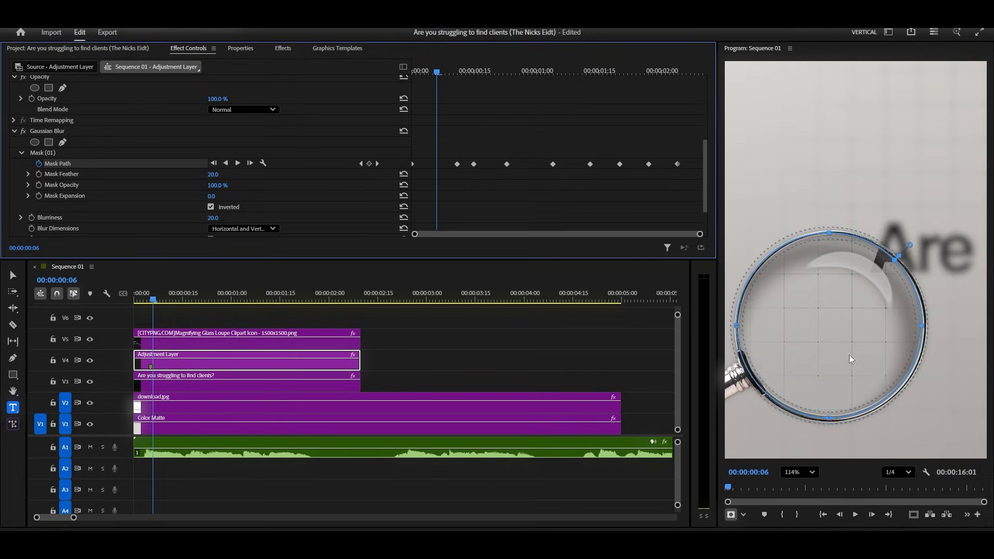
{"action": "left_click_drag", "start_coordinate": [810, 339], "coordinate": [812, 340]}
{"action": "left_click_drag", "start_coordinate": [435, 70], "coordinate": [431, 78]}
{"action": "left_click_drag", "start_coordinate": [852, 337], "coordinate": [840, 342]}
{"action": "scroll", "coordinate": [882, 349], "scroll_direction": "down", "scroll_amount": 6}
{"action": "scroll", "coordinate": [800, 343], "scroll_direction": "up", "scroll_amount": 3}
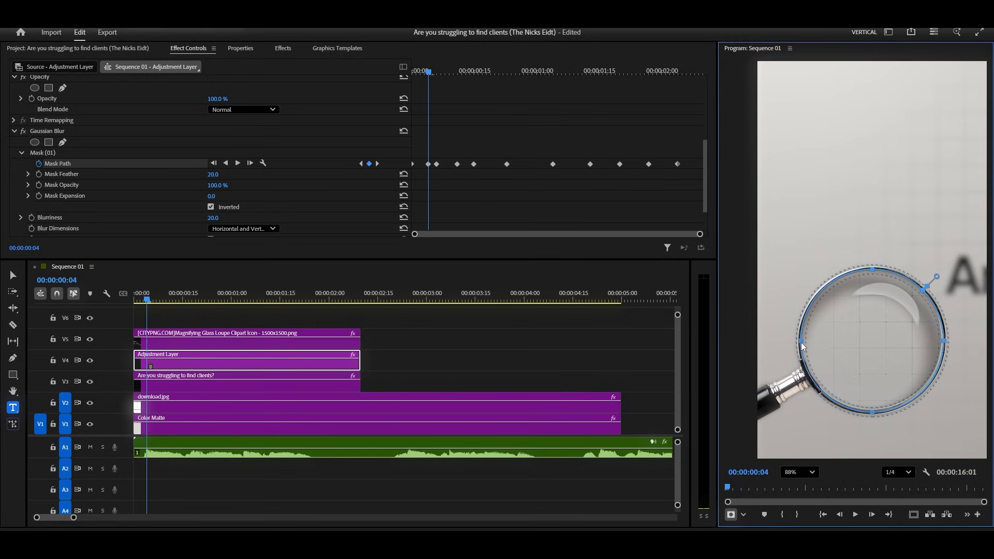
{"action": "left_click_drag", "start_coordinate": [426, 71], "coordinate": [419, 77]}
{"action": "left_click_drag", "start_coordinate": [857, 342], "coordinate": [850, 342]}
- Fit the program preview to the full frame, turn the safe margins back on, and deselect the adjustment layer
{"action": "left_click_drag", "start_coordinate": [418, 70], "coordinate": [479, 80]}
{"action": "left_click", "coordinate": [799, 472]}
{"action": "left_click", "coordinate": [806, 335]}
{"action": "left_click", "coordinate": [913, 515]}
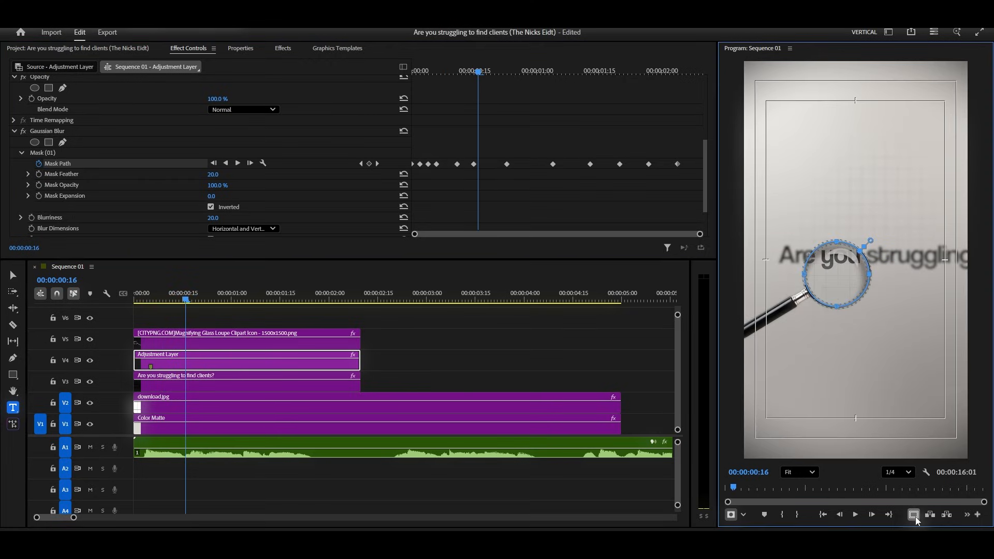
{"action": "left_click", "coordinate": [391, 357]}
{"action": "left_click", "coordinate": [392, 357]}
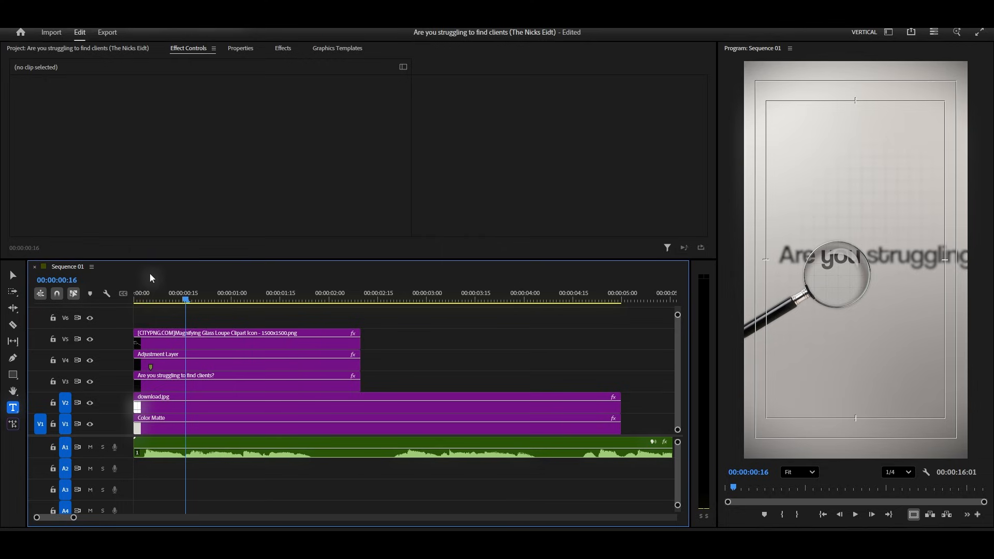
- Play back the sequence from the start to review how the inverted blur mask follows the lens
{"action": "left_click_drag", "start_coordinate": [180, 300], "coordinate": [134, 306]}
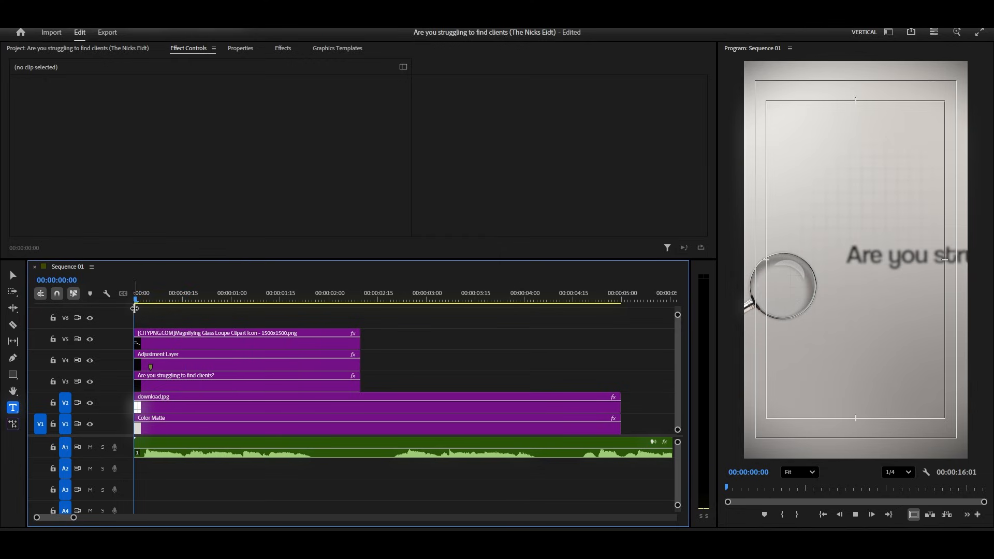
{"action": "key", "text": "space"}
{"action": "key", "text": "space"}
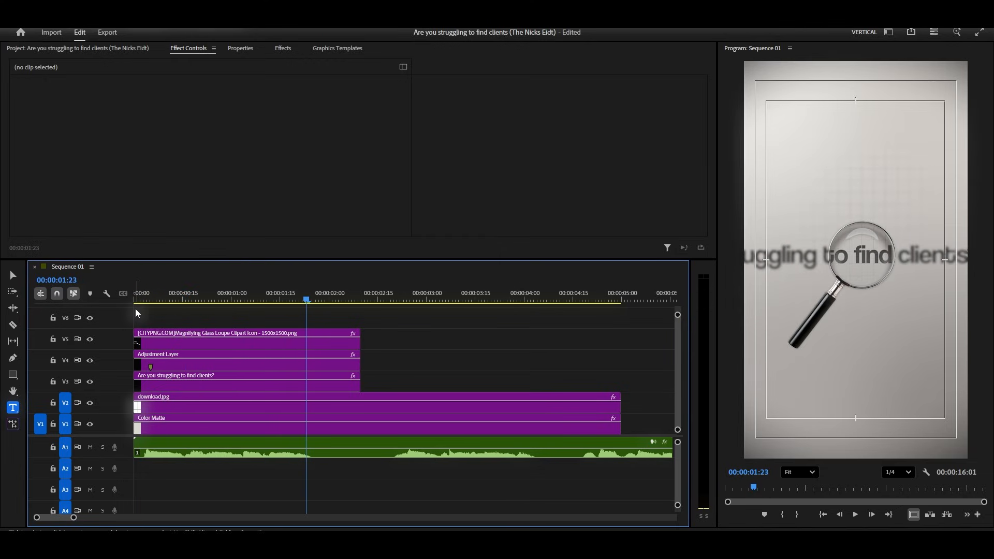
{"action": "key", "text": "space"}
{"action": "key", "text": "space"}
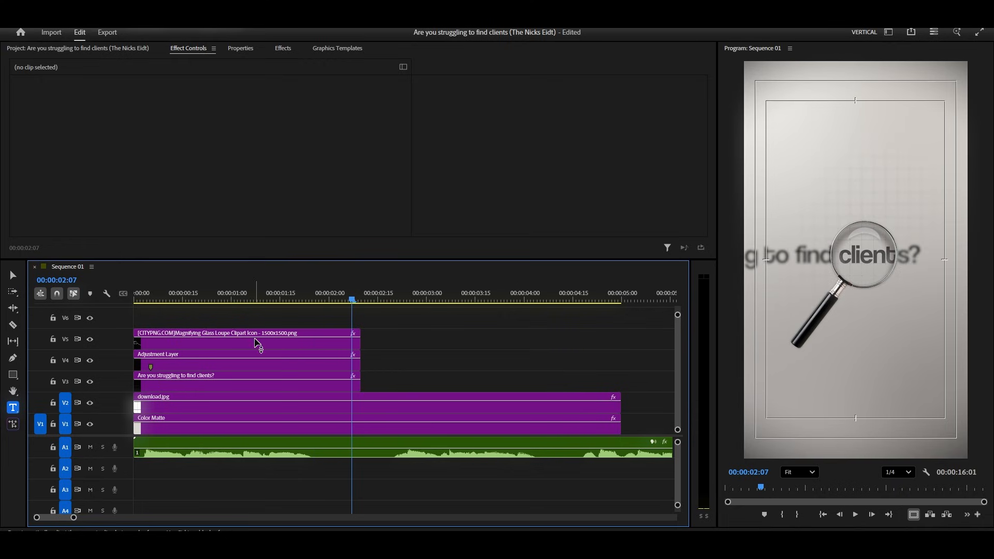
- Extend the magnifying glass, adjustment layer and text clips together to just past 00:00:03:00
{"action": "left_click_drag", "start_coordinate": [389, 328], "coordinate": [448, 355]}
{"action": "left_click", "coordinate": [475, 328]}
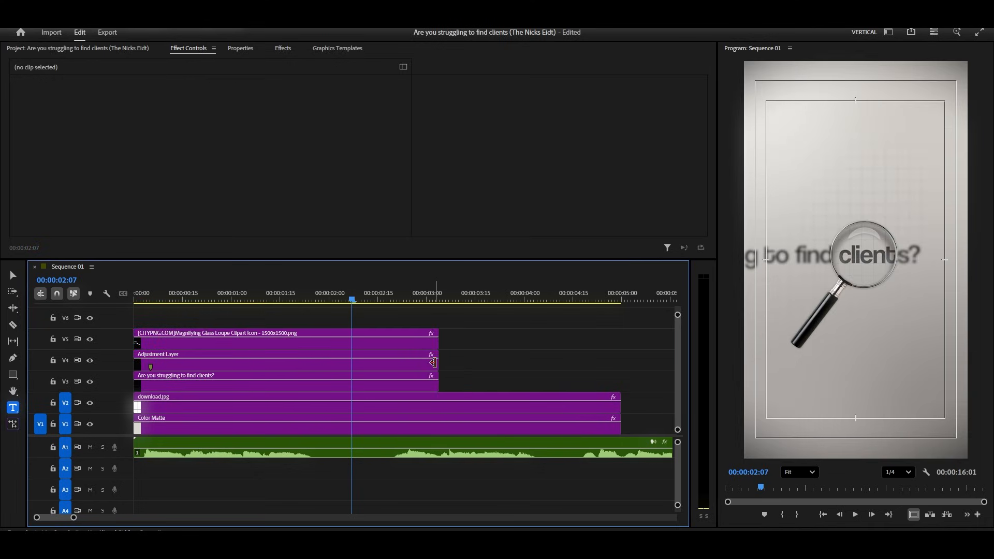
- Find the FI: Long Shadow FX video effect and apply it to the text clip on V3
{"action": "left_click", "coordinate": [356, 389]}
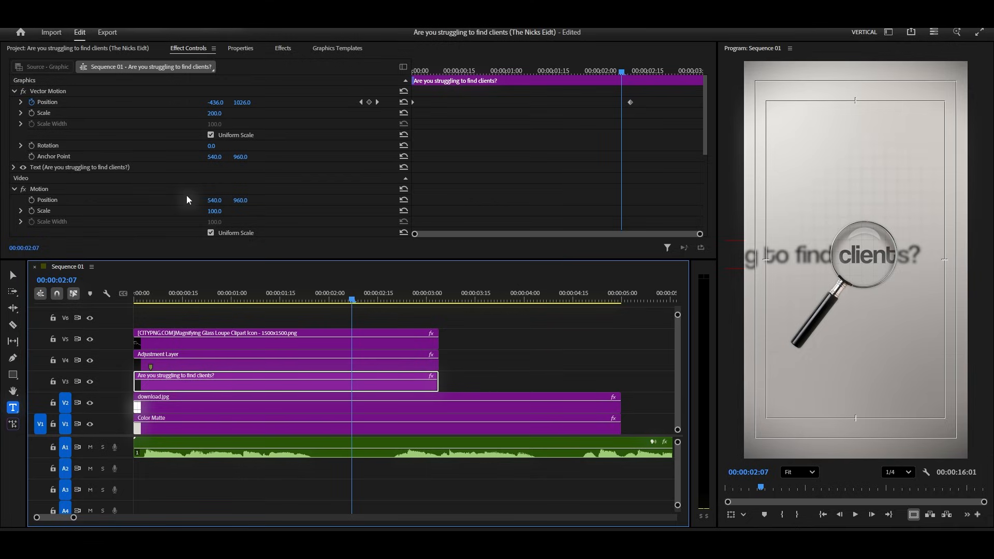
{"action": "left_click", "coordinate": [282, 50]}
{"action": "left_click", "coordinate": [62, 66]}
{"action": "type", "text": "long"}
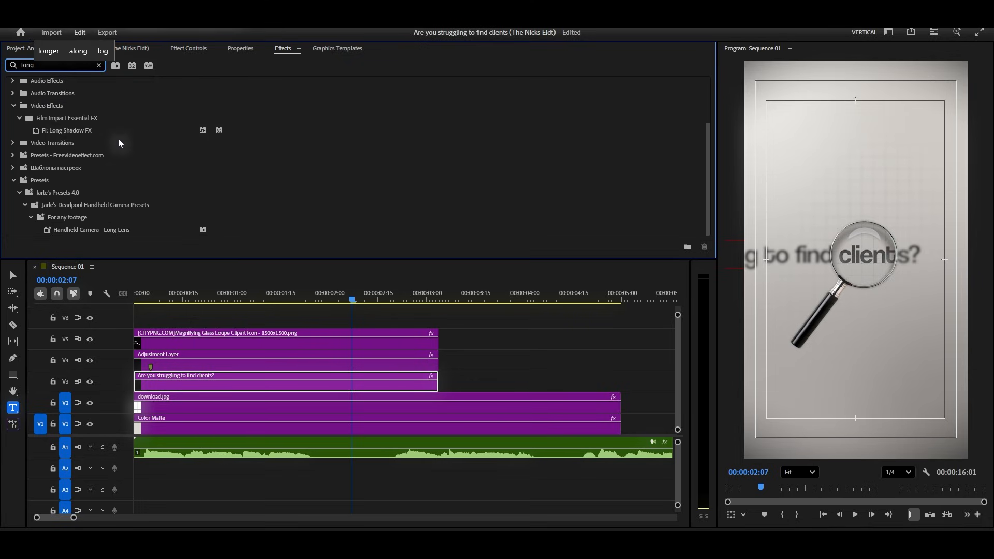
{"action": "left_click", "coordinate": [80, 132]}
{"action": "left_click_drag", "start_coordinate": [78, 129], "coordinate": [228, 382]}
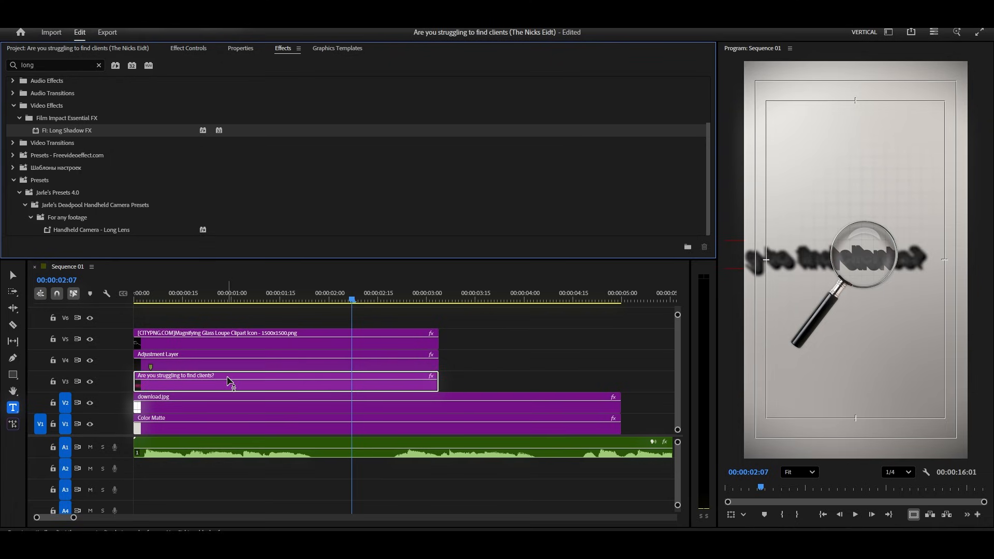
- Hide the V4 blur layer and set the text's Long Shadow Alpha Falloff to 100%
{"action": "left_click", "coordinate": [189, 48]}
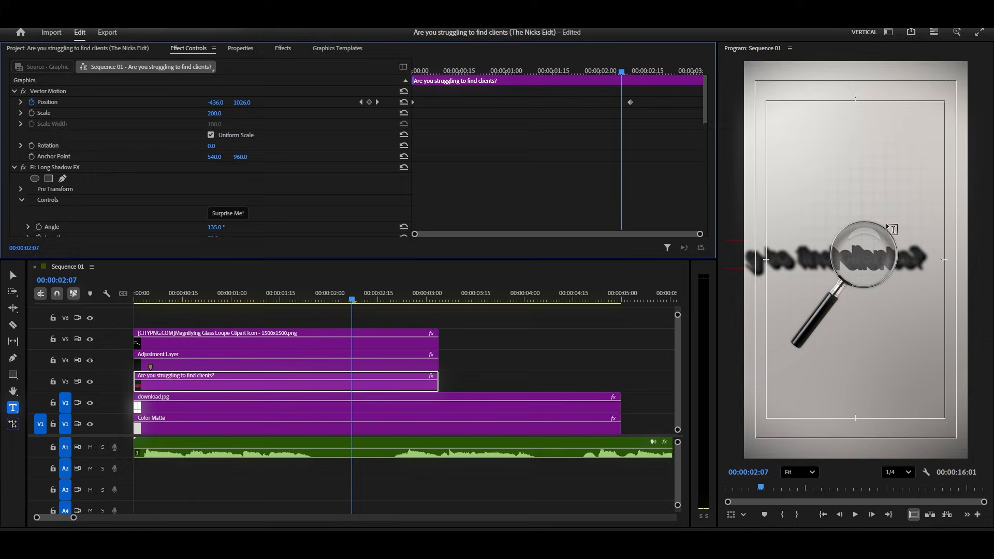
{"action": "scroll", "coordinate": [882, 263], "scroll_direction": "up", "scroll_amount": 5}
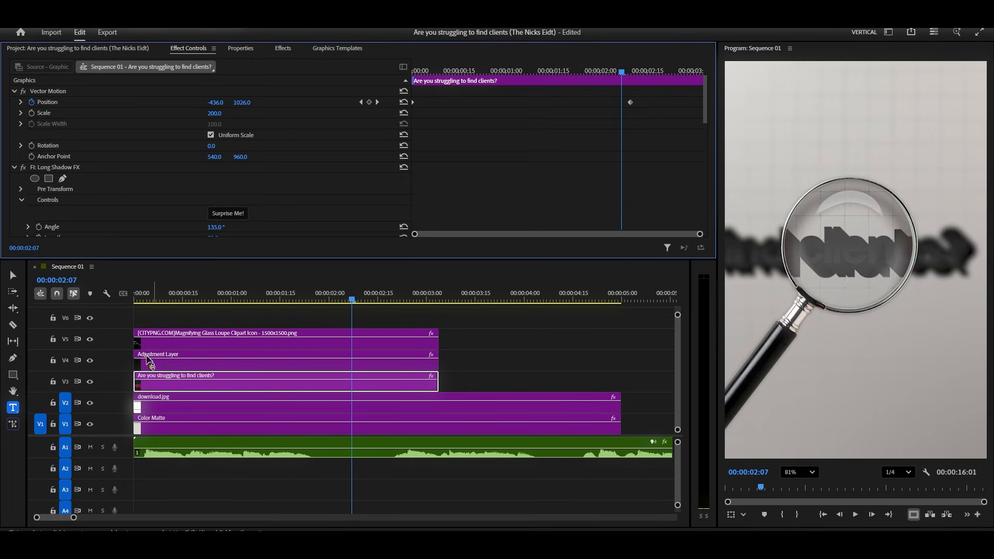
{"action": "left_click", "coordinate": [91, 362]}
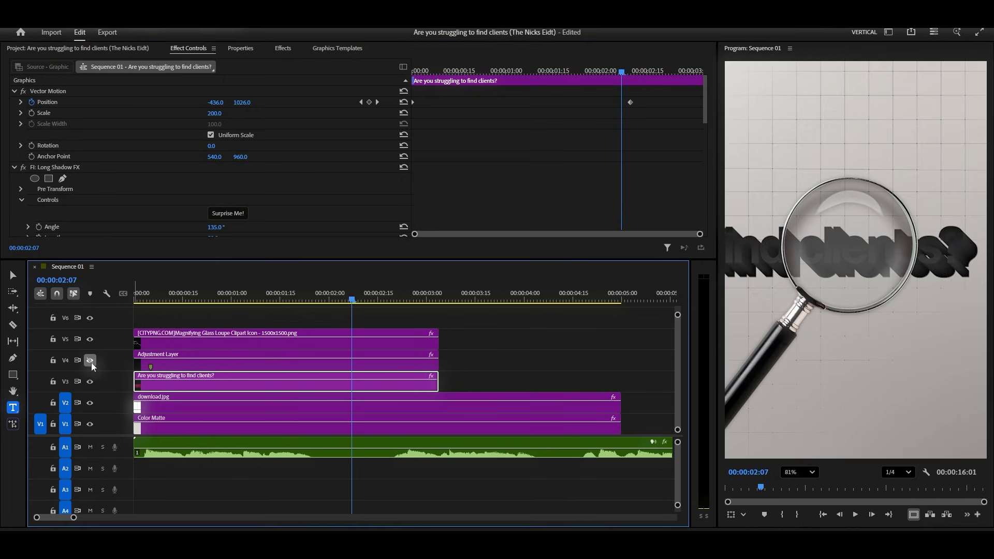
{"action": "scroll", "coordinate": [300, 175], "scroll_direction": "down", "scroll_amount": 5}
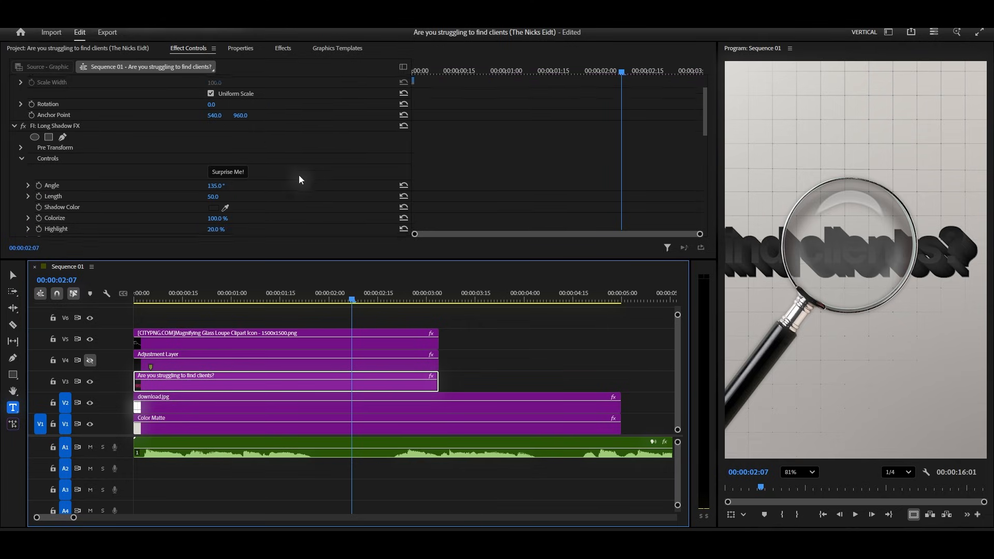
{"action": "left_click_drag", "start_coordinate": [217, 203], "coordinate": [269, 203]}
{"action": "scroll", "coordinate": [237, 200], "scroll_direction": "up", "scroll_amount": 1}
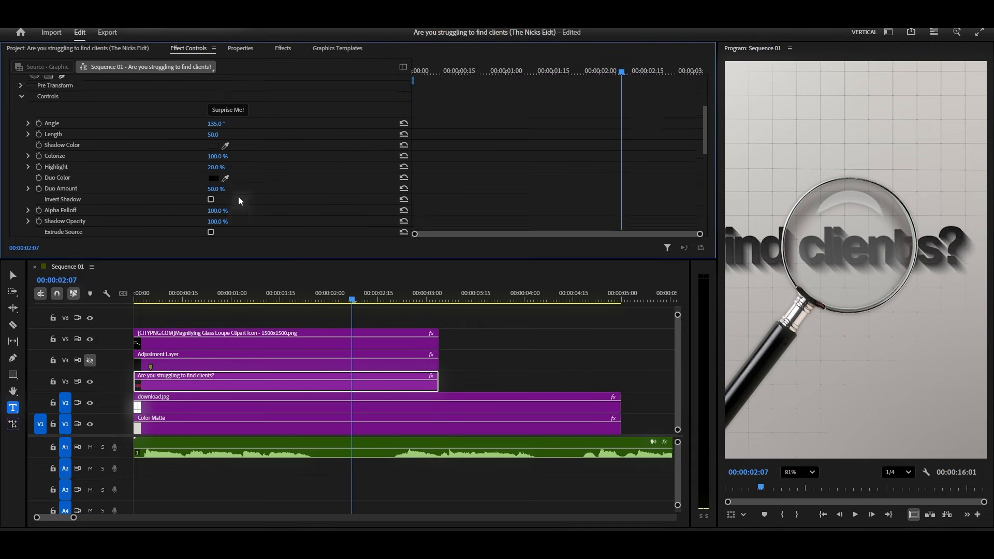
- Set the Long Shadow effect's Highlight to 100% and Duo Amount to 0%
{"action": "scroll", "coordinate": [223, 199], "scroll_direction": "down", "scroll_amount": 2}
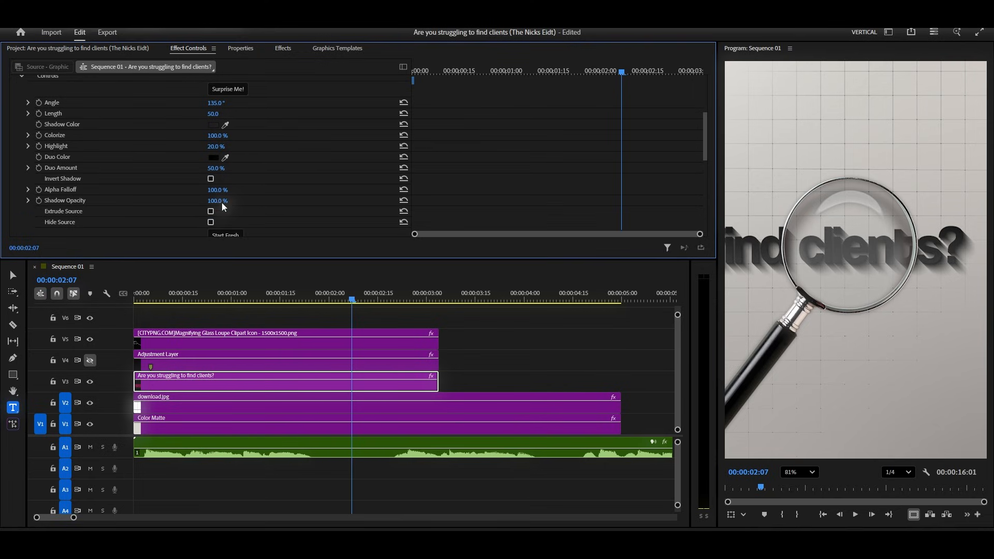
{"action": "mouse_move", "coordinate": [216, 168]}
{"action": "left_mouse_down"}
{"action": "mouse_move", "coordinate": [193, 169]}
{"action": "mouse_move", "coordinate": [200, 158]}
{"action": "mouse_move", "coordinate": [267, 157]}
{"action": "left_mouse_up"}
{"action": "scroll", "coordinate": [221, 168], "scroll_direction": "up", "scroll_amount": 1}
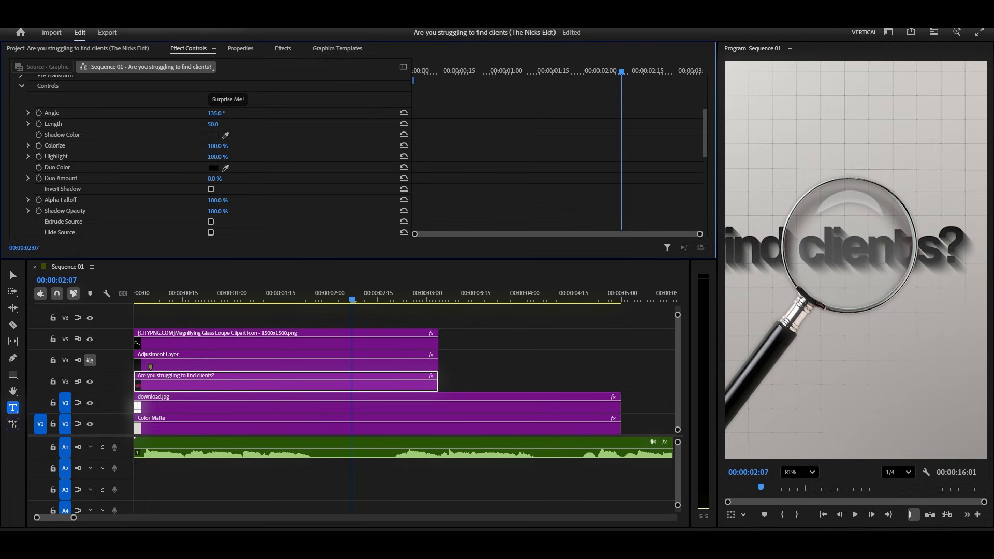
- Set the text's Long Shadow Length to 37 and its Shadow Opacity to 50%
{"action": "scroll", "coordinate": [222, 157], "scroll_direction": "up", "scroll_amount": 2}
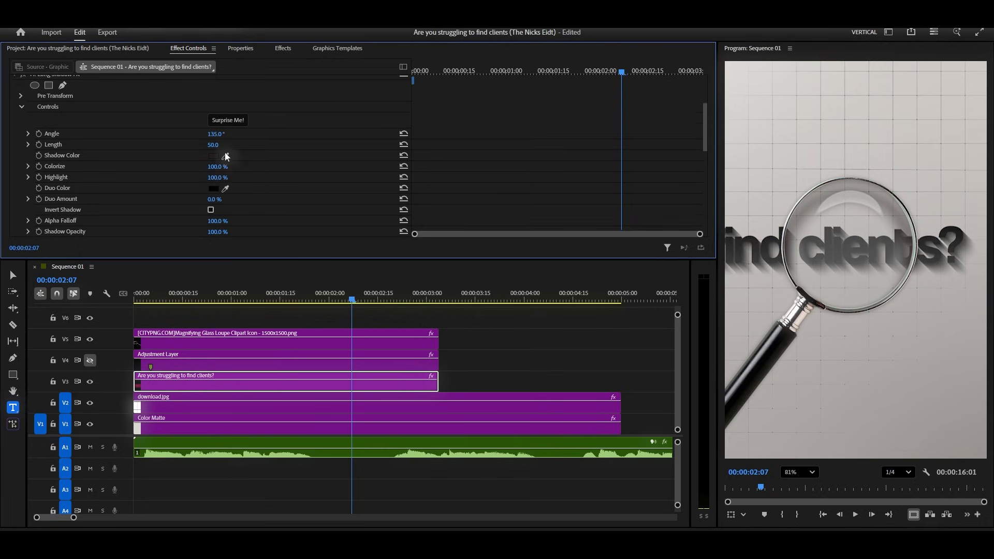
{"action": "mouse_move", "coordinate": [213, 145]}
{"action": "left_mouse_down"}
{"action": "mouse_move", "coordinate": [221, 145]}
{"action": "mouse_move", "coordinate": [205, 145]}
{"action": "left_mouse_up"}
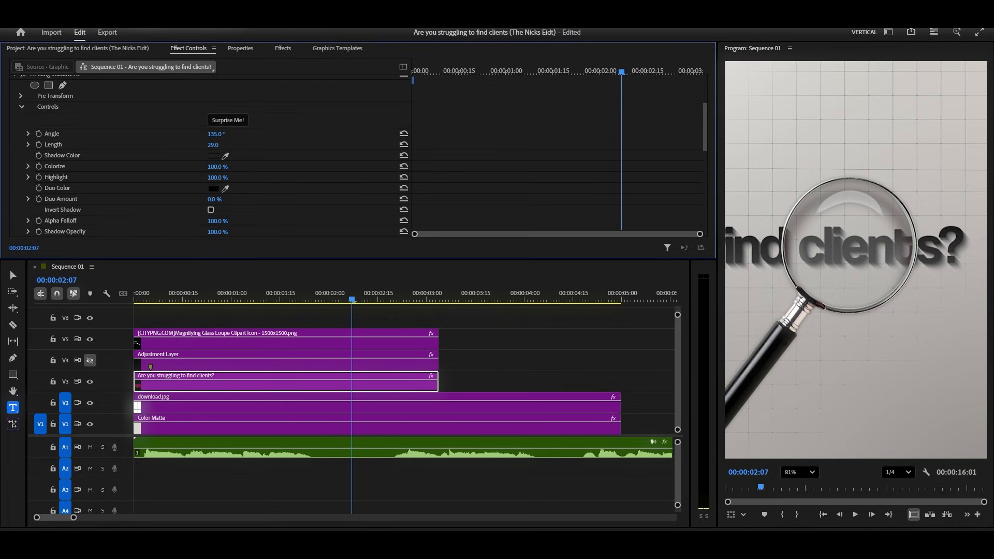
{"action": "scroll", "coordinate": [254, 142], "scroll_direction": "down", "scroll_amount": 4}
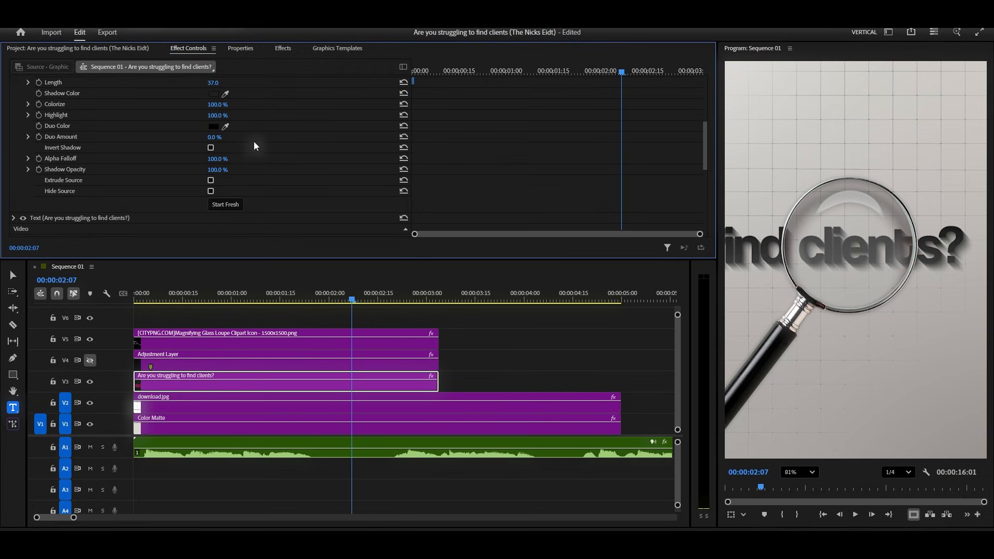
{"action": "scroll", "coordinate": [235, 182], "scroll_direction": "up", "scroll_amount": 1}
{"action": "left_click_drag", "start_coordinate": [217, 180], "coordinate": [205, 179]}
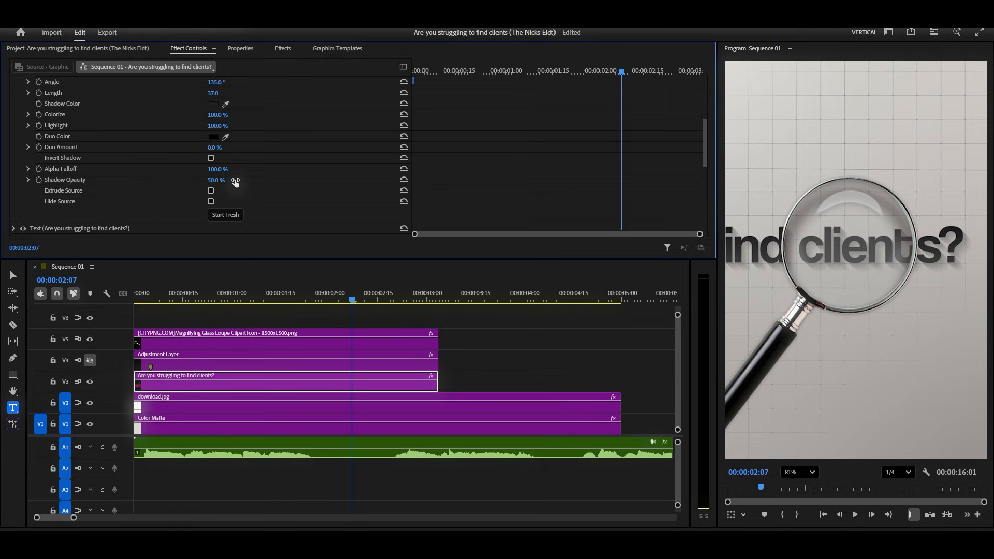
{"action": "scroll", "coordinate": [235, 179], "scroll_direction": "up", "scroll_amount": 8}
{"action": "scroll", "coordinate": [293, 172], "scroll_direction": "down", "scroll_amount": 2}
- Show the V4 blur layer again and play the fitted preview from the sequence start to 00:00:02:09
{"action": "left_click", "coordinate": [90, 360]}
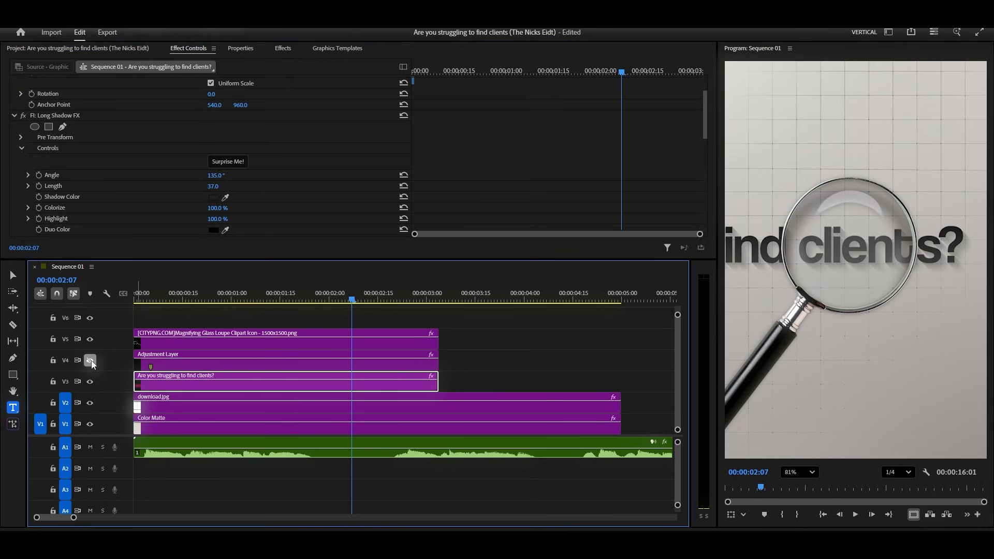
{"action": "scroll", "coordinate": [744, 285], "scroll_direction": "down", "scroll_amount": 5}
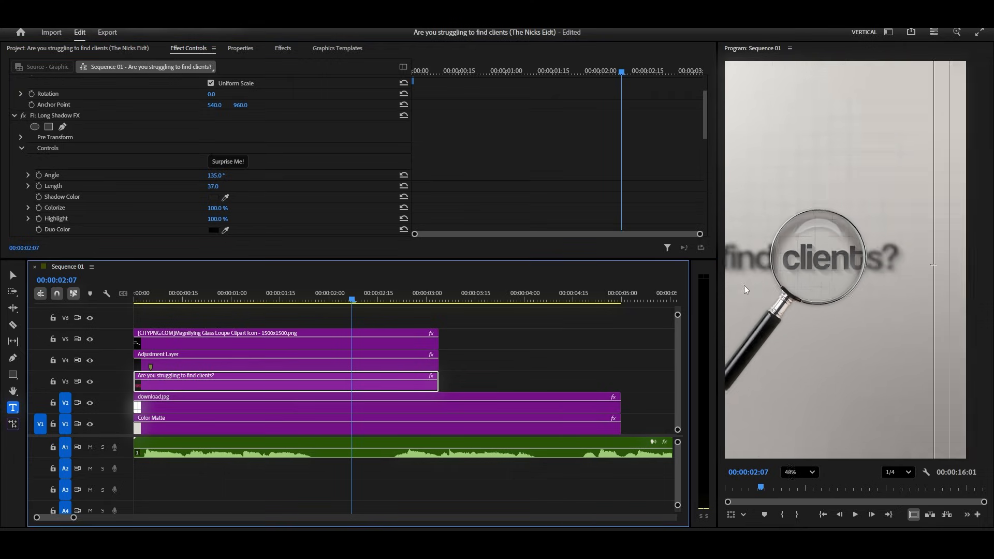
{"action": "left_click", "coordinate": [805, 472]}
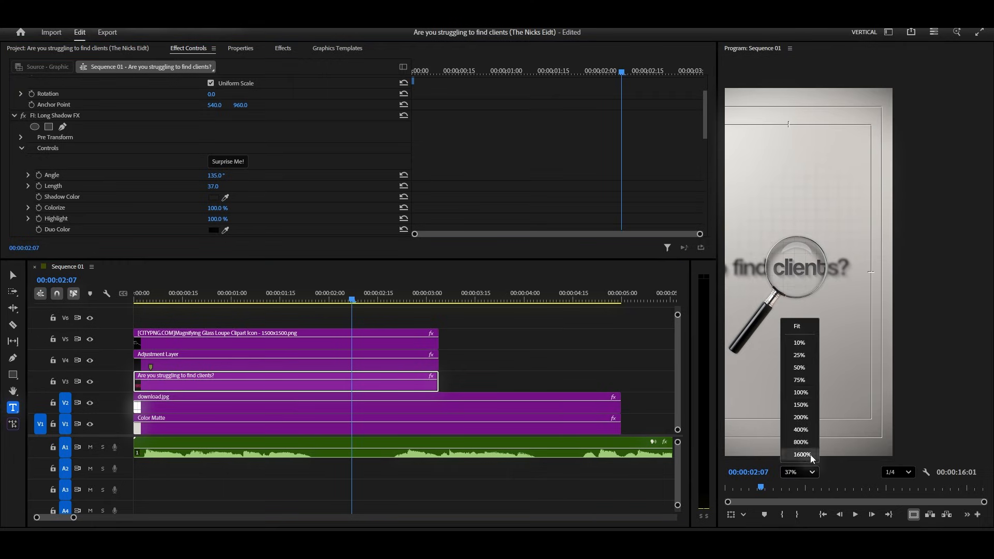
{"action": "left_click", "coordinate": [804, 327]}
{"action": "left_click", "coordinate": [275, 301]}
{"action": "left_click_drag", "start_coordinate": [275, 302], "coordinate": [133, 322]}
{"action": "key", "text": "space"}
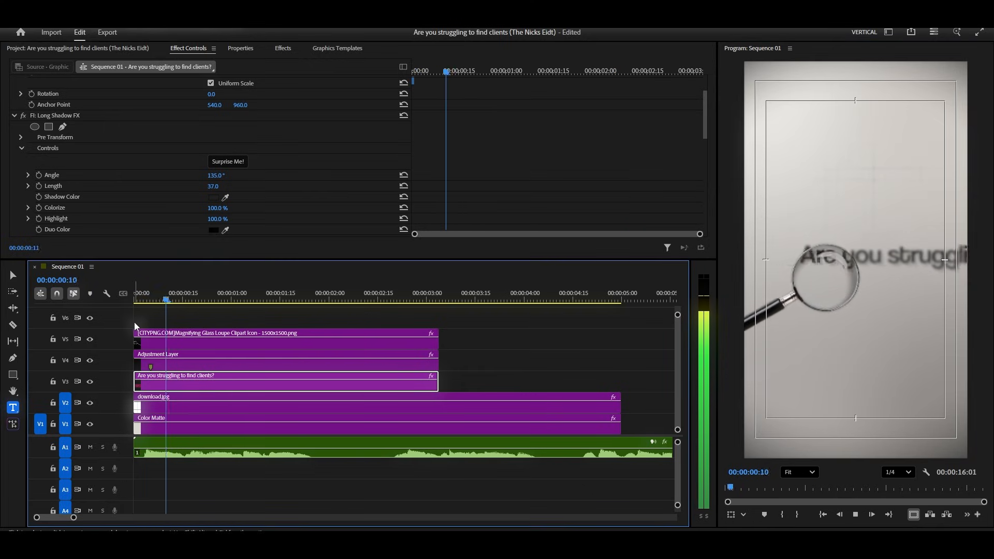
{"action": "key", "text": "space"}
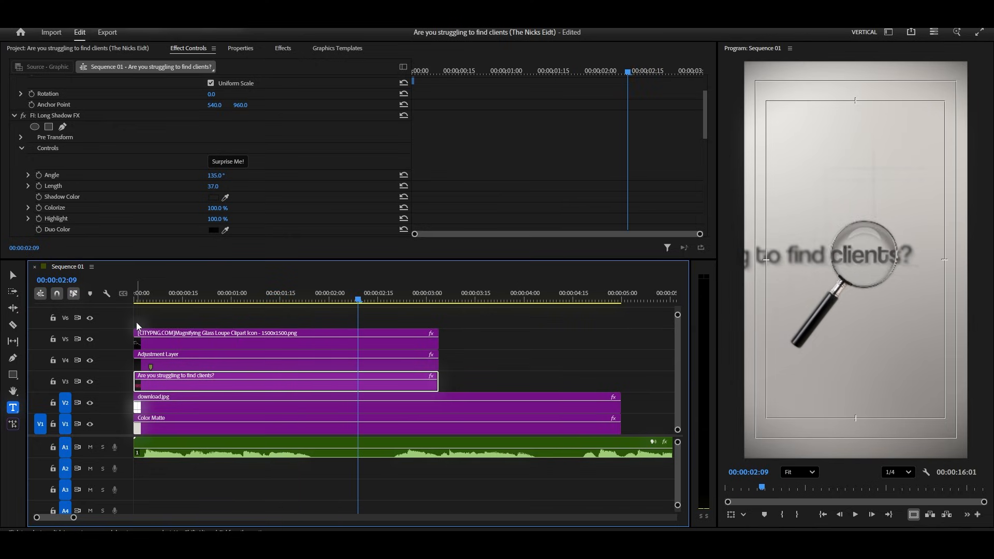
- Nest the magnifying glass, adjustment layer and text clips as 01 and trim the nest to end at 00:00:02:09
{"action": "left_click_drag", "start_coordinate": [482, 332], "coordinate": [445, 365]}
{"action": "right_click", "coordinate": [428, 368]}
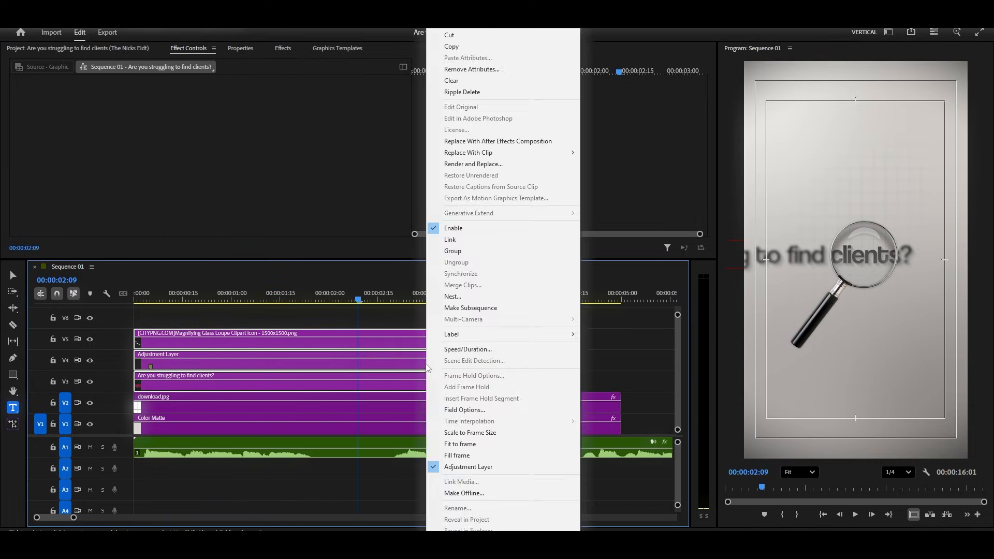
{"action": "left_click", "coordinate": [478, 301]}
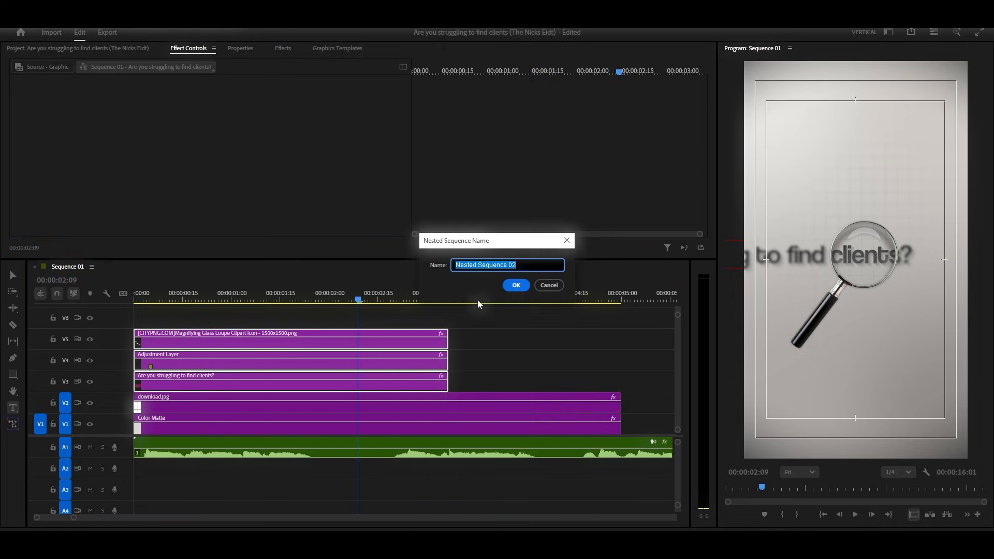
{"action": "type", "text": "01"}
{"action": "left_click", "coordinate": [516, 285]}
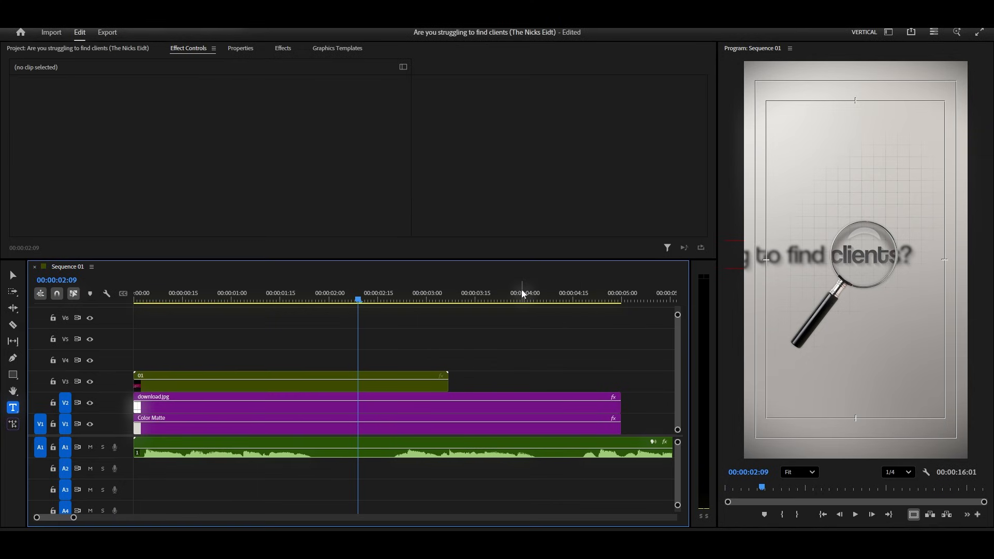
{"action": "left_click", "coordinate": [415, 384]}
{"action": "left_click_drag", "start_coordinate": [452, 382], "coordinate": [361, 376]}
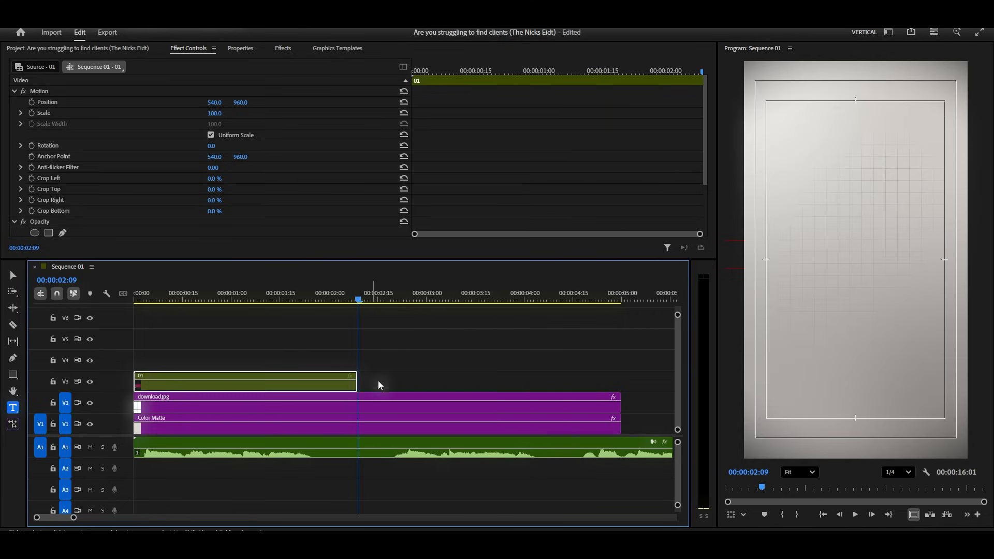
- Place the brain image on V4 from 00:00:02:09 and shorten it to end slightly before the background clips
{"action": "left_click", "coordinate": [127, 48]}
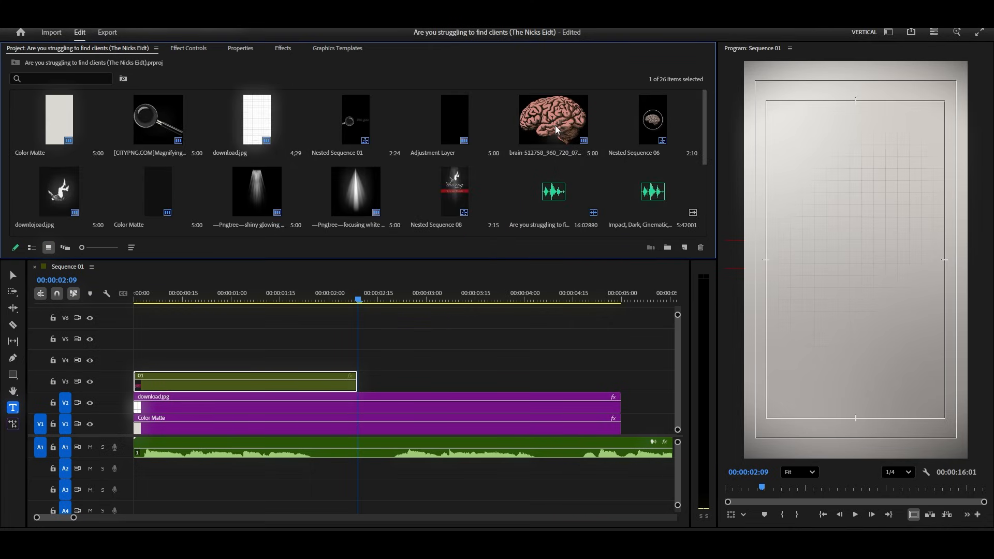
{"action": "left_click_drag", "start_coordinate": [552, 124], "coordinate": [362, 365]}
{"action": "key", "text": "minus"}
{"action": "key", "text": "minus"}
{"action": "left_click_drag", "start_coordinate": [555, 363], "coordinate": [399, 388]}
{"action": "scroll", "coordinate": [389, 404], "scroll_direction": "up", "scroll_amount": 5}
{"action": "scroll", "coordinate": [390, 408], "scroll_direction": "down", "scroll_amount": 4}
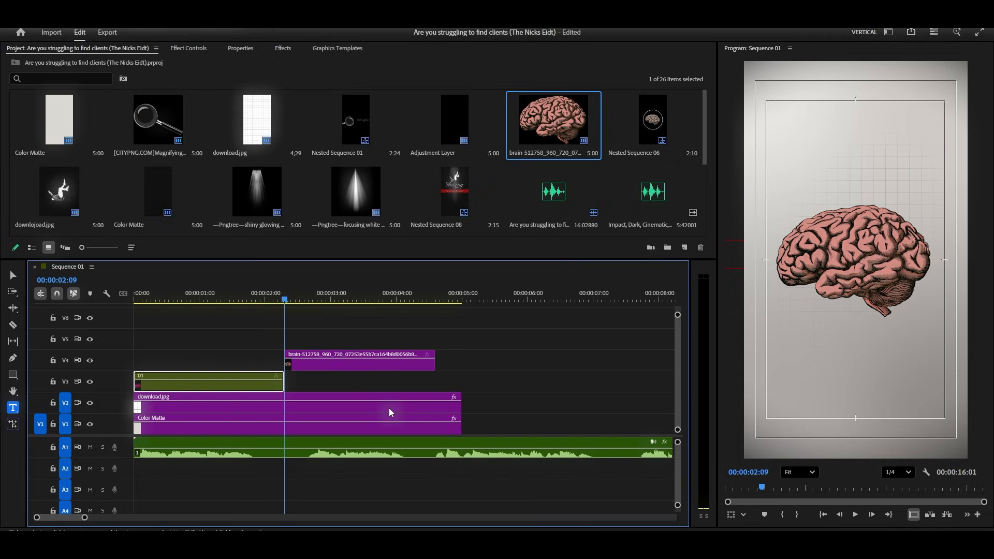
- Find the Tint video effect and apply it to the brain clip on V4
{"action": "left_click", "coordinate": [347, 366]}
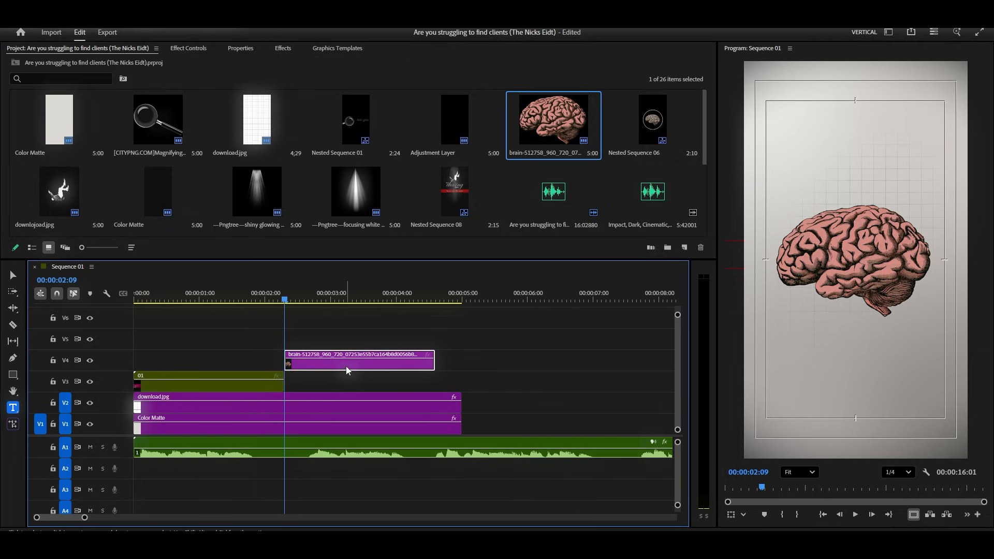
{"action": "left_click", "coordinate": [283, 48]}
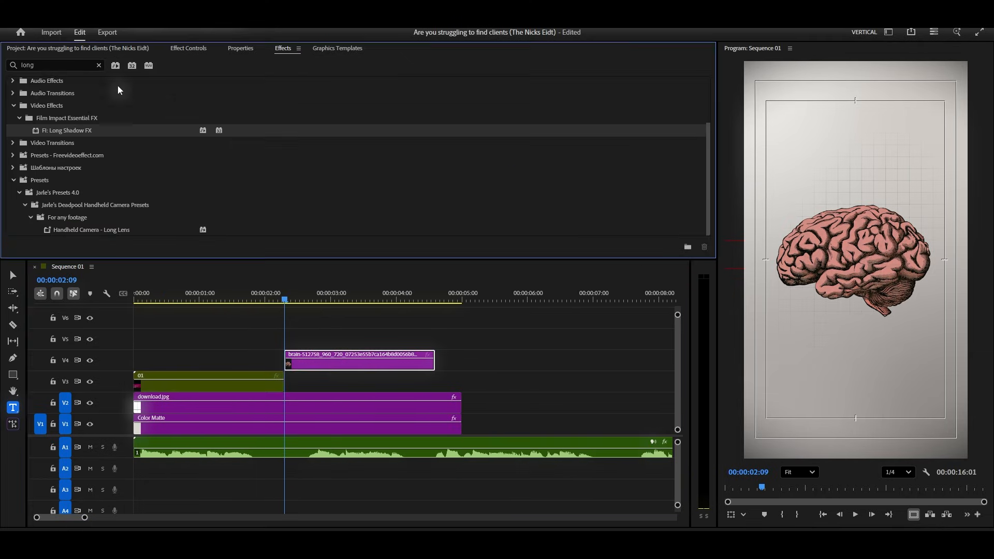
{"action": "left_click", "coordinate": [81, 65]}
{"action": "type", "text": "tint"}
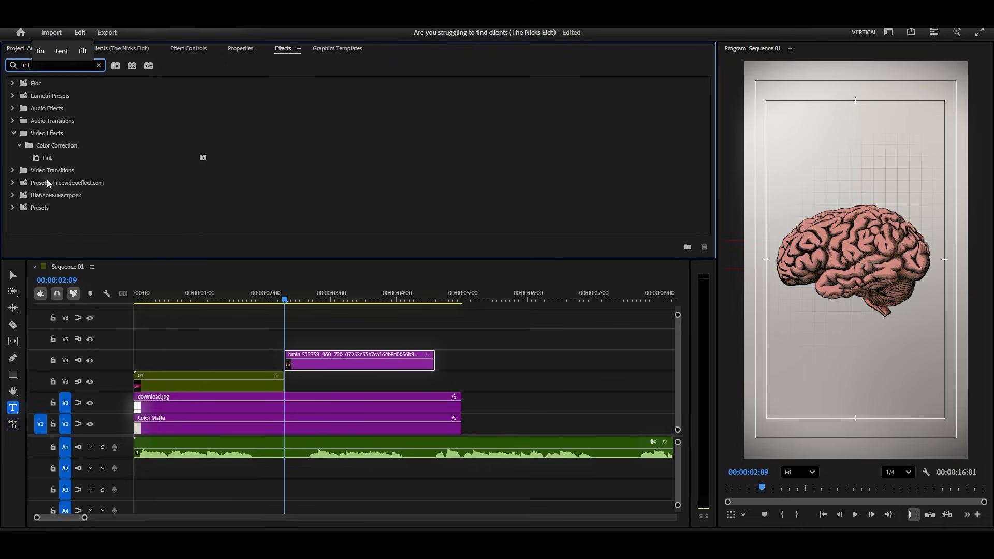
{"action": "left_click_drag", "start_coordinate": [46, 160], "coordinate": [311, 368]}
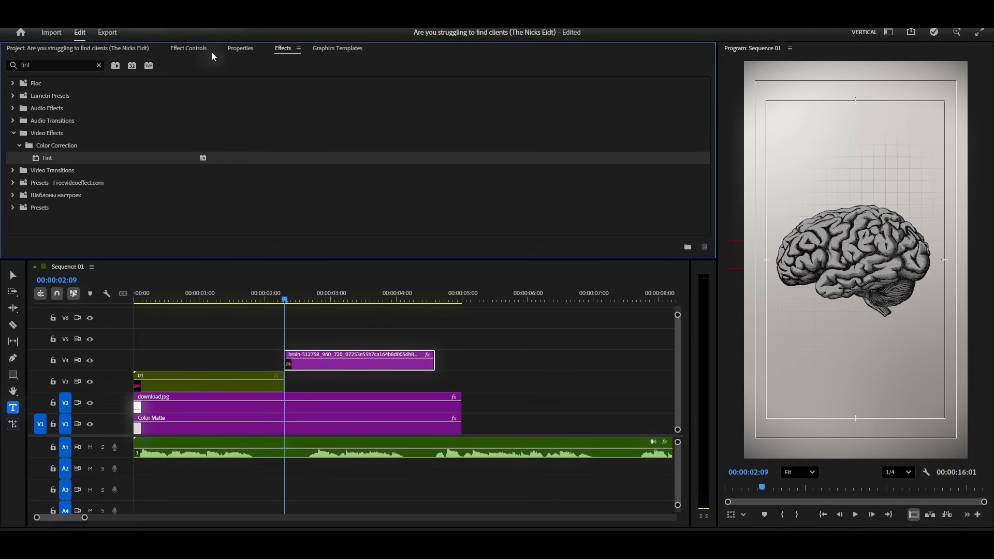
- Set the brain's Tint Map White To colour to the pale peach FBEADE
{"action": "left_click", "coordinate": [195, 49]}
{"action": "scroll", "coordinate": [256, 145], "scroll_direction": "down", "scroll_amount": 1}
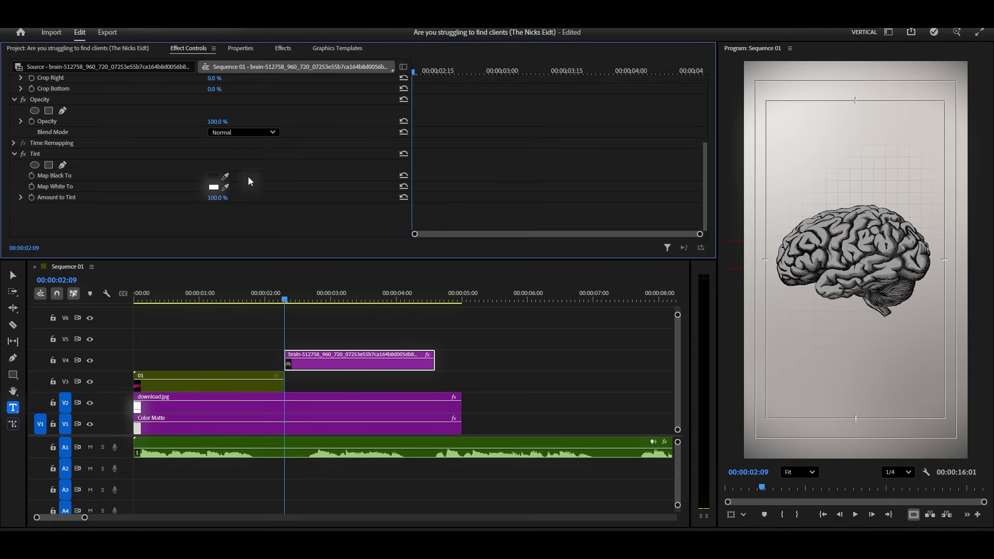
{"action": "left_click", "coordinate": [214, 187]}
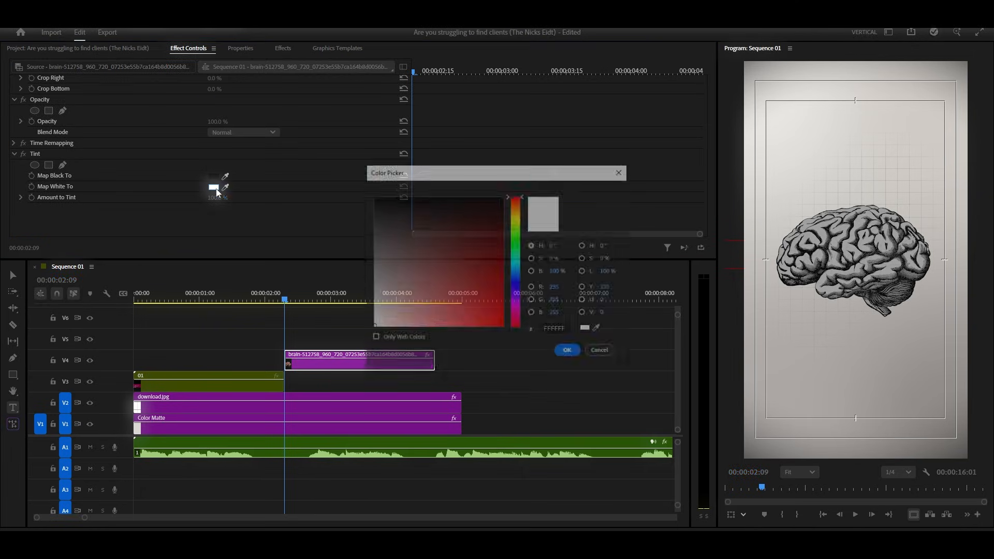
{"action": "left_click", "coordinate": [516, 204]}
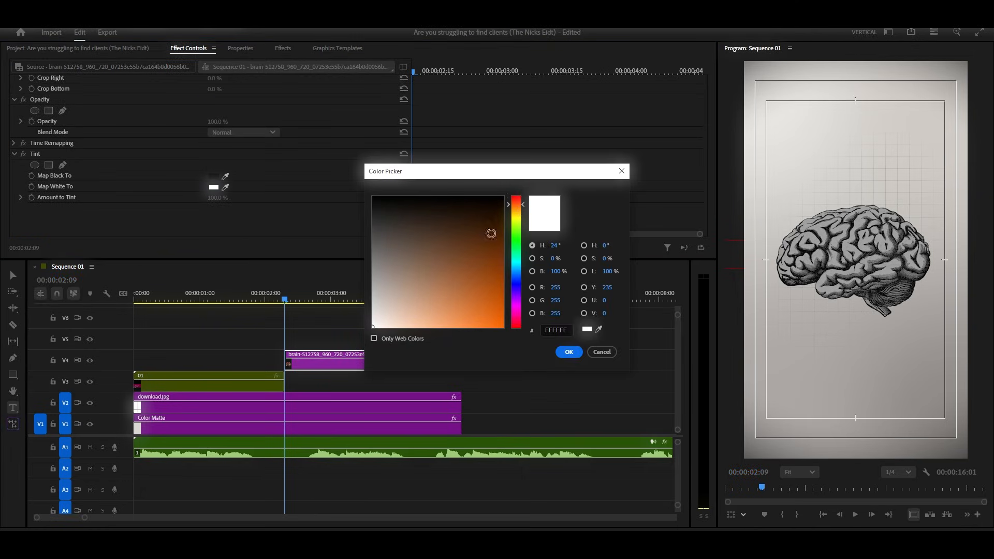
{"action": "left_click", "coordinate": [387, 325]}
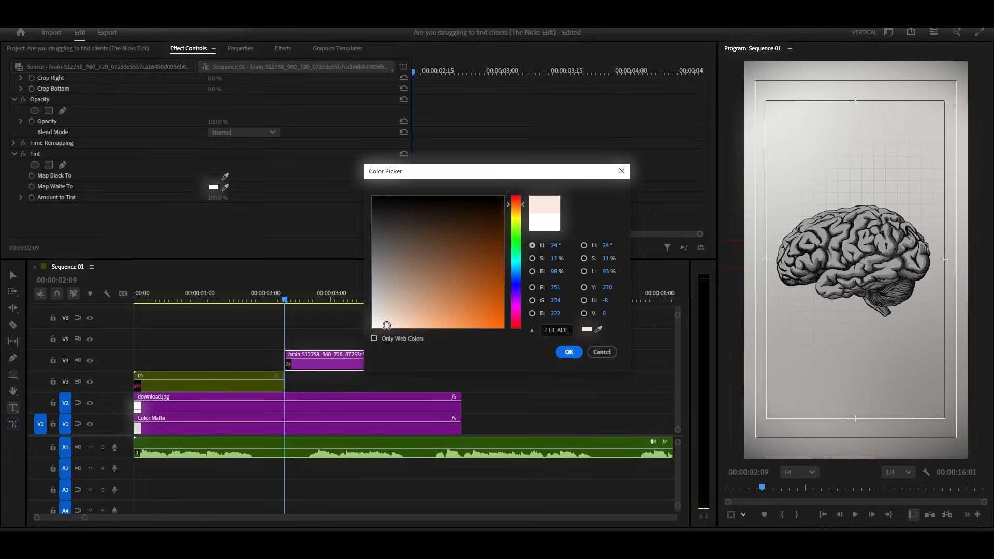
{"action": "left_click", "coordinate": [570, 351]}
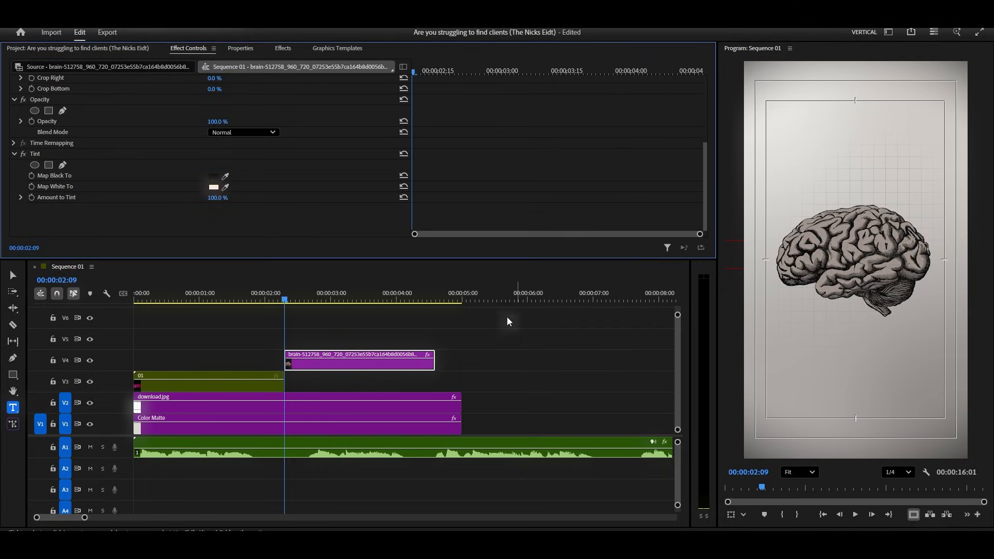
- Set the brain's Tint Map Black To colour to a dark brown
{"action": "left_click", "coordinate": [212, 177]}
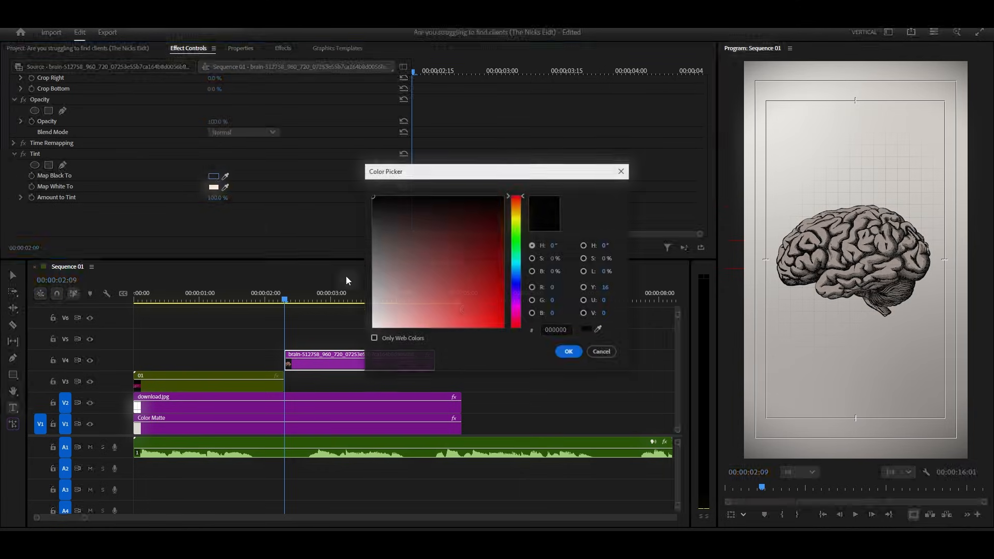
{"action": "left_click", "coordinate": [516, 209]}
{"action": "left_click_drag", "start_coordinate": [517, 210], "coordinate": [516, 206]}
{"action": "mouse_move", "coordinate": [487, 216]}
{"action": "left_mouse_down"}
{"action": "mouse_move", "coordinate": [471, 218]}
{"action": "mouse_move", "coordinate": [497, 223]}
{"action": "mouse_move", "coordinate": [489, 217]}
{"action": "left_mouse_up"}
{"action": "left_click", "coordinate": [569, 352]}
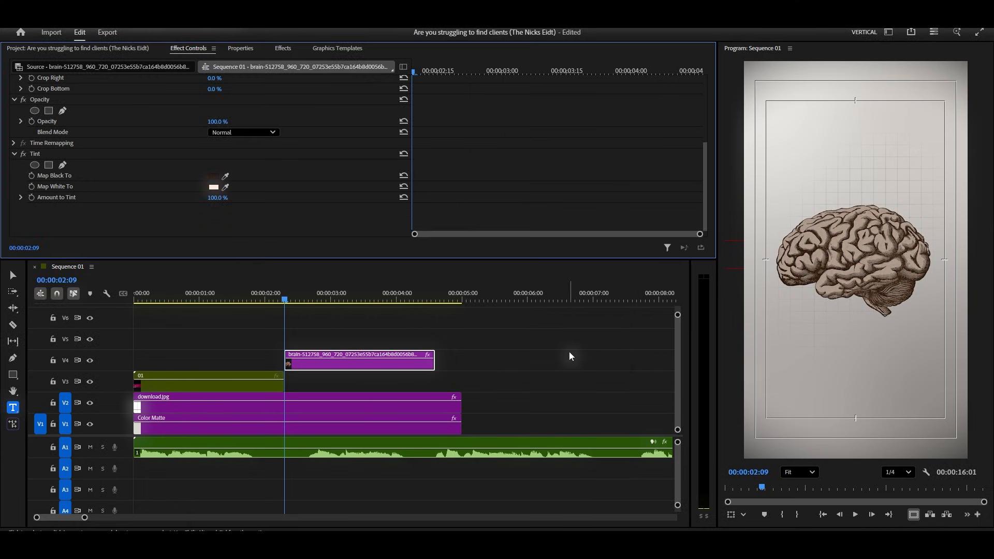
- Find the FI: Long Shadow FX video effect and apply it to the brain clip
{"action": "key", "text": "t"}
{"action": "left_click", "coordinate": [283, 48]}
{"action": "double_click", "coordinate": [59, 64]}
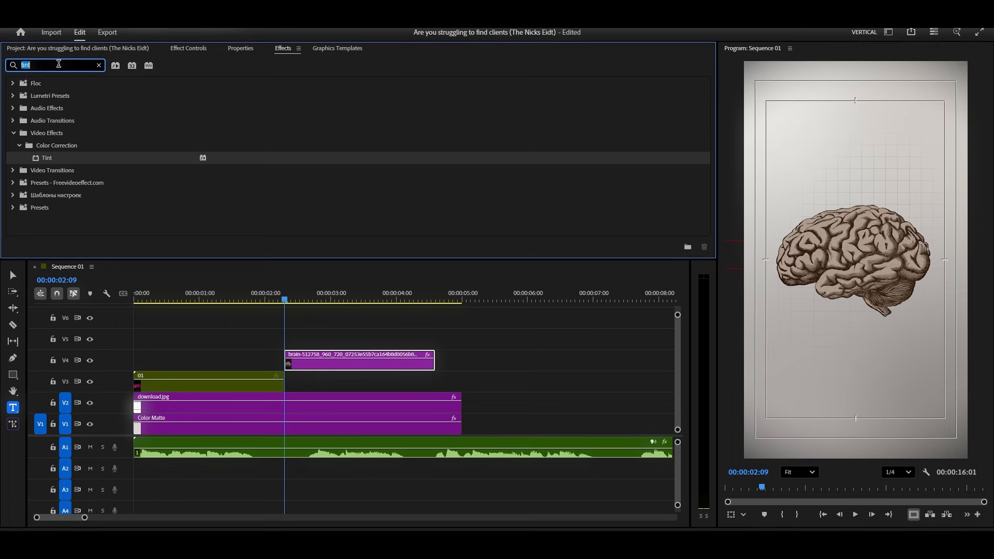
{"action": "type", "text": "long"}
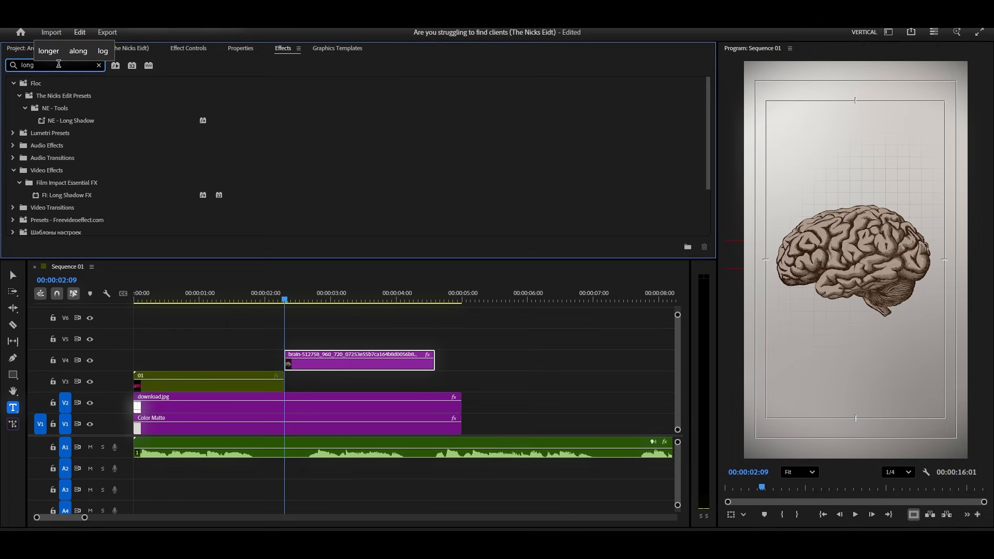
{"action": "left_click_drag", "start_coordinate": [54, 197], "coordinate": [392, 368]}
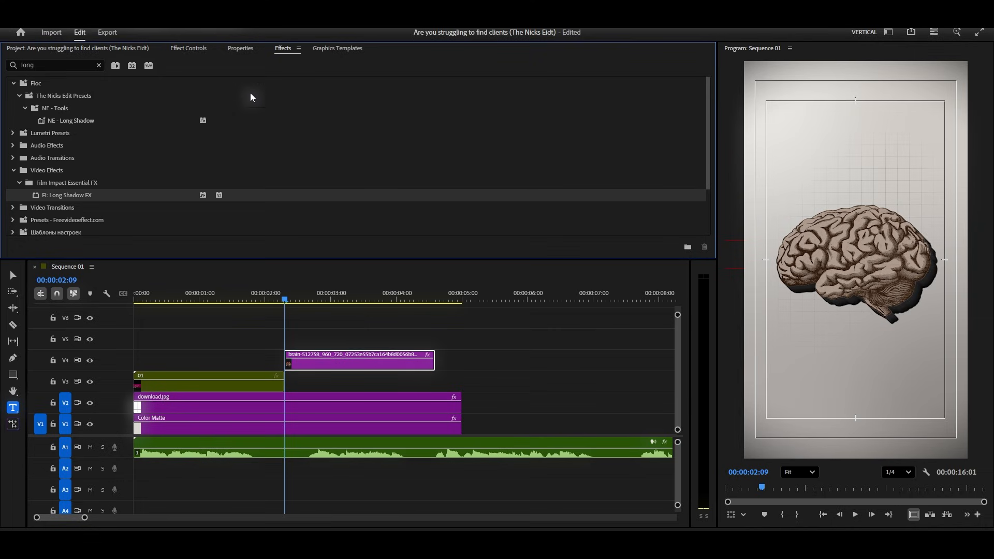
- Set the brain's Long Shadow Highlight and Alpha Falloff to 100%
{"action": "left_click", "coordinate": [200, 51]}
{"action": "scroll", "coordinate": [278, 163], "scroll_direction": "down", "scroll_amount": 5}
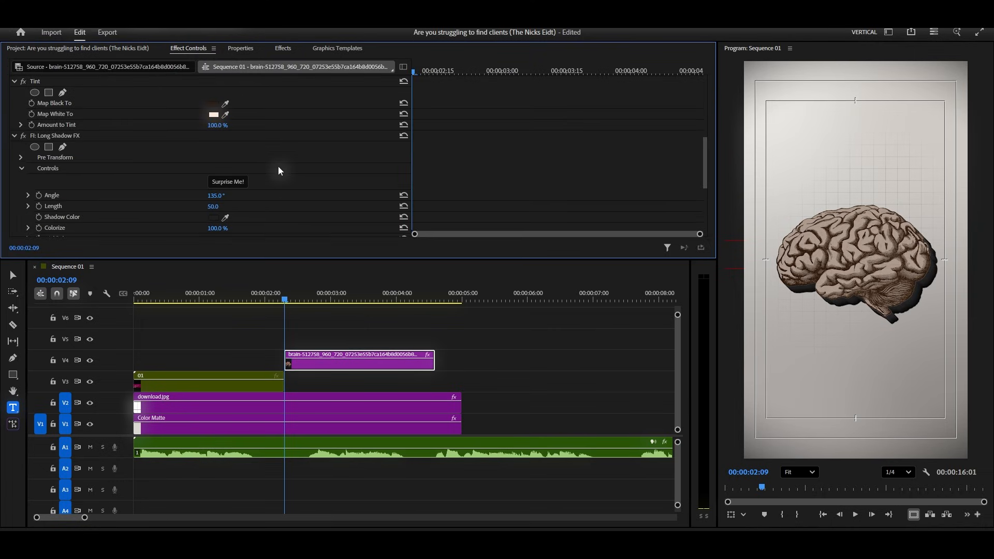
{"action": "scroll", "coordinate": [279, 166], "scroll_direction": "down", "scroll_amount": 1}
{"action": "scroll", "coordinate": [233, 165], "scroll_direction": "down", "scroll_amount": 1}
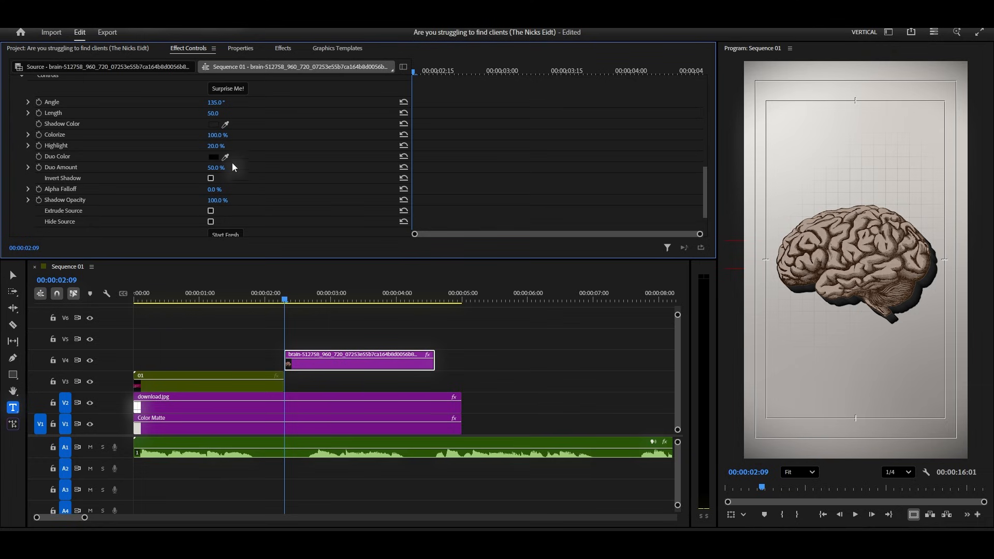
{"action": "left_click_drag", "start_coordinate": [221, 150], "coordinate": [269, 150]}
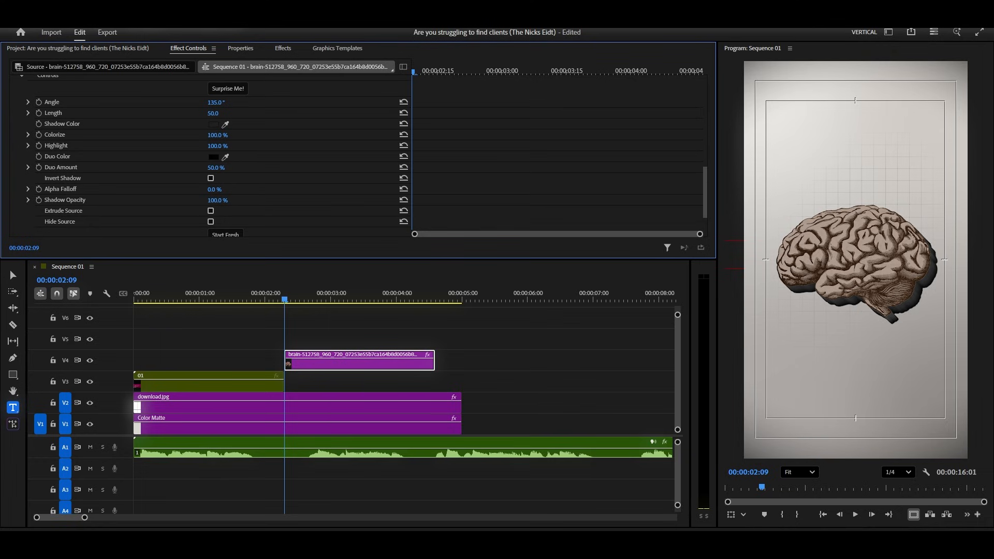
{"action": "left_click_drag", "start_coordinate": [219, 191], "coordinate": [271, 191]}
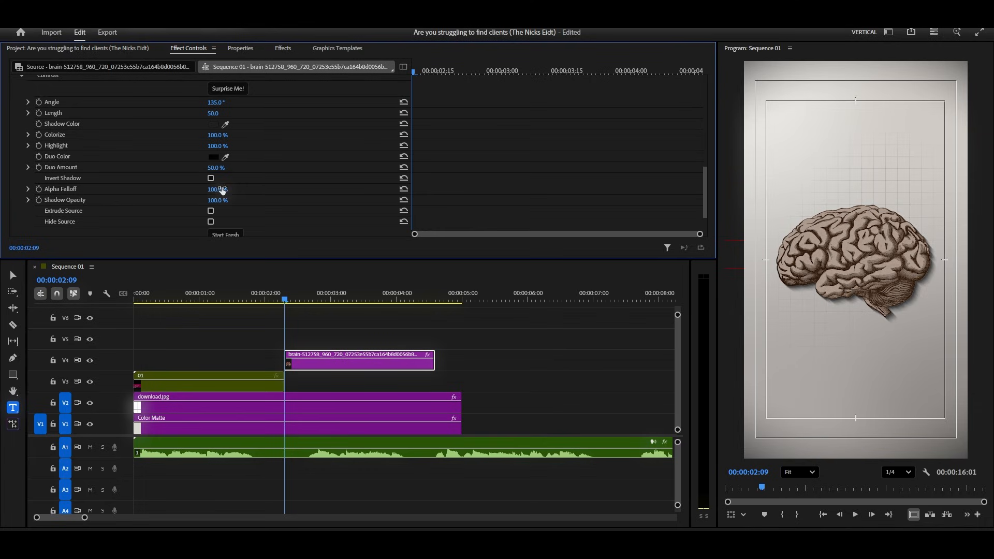
- Set the brain's Long Shadow Length to 117 and lower its Shadow Opacity for a softer shadow
{"action": "scroll", "coordinate": [283, 195], "scroll_direction": "up", "scroll_amount": 2}
{"action": "left_click_drag", "start_coordinate": [222, 134], "coordinate": [256, 135]}
{"action": "scroll", "coordinate": [221, 135], "scroll_direction": "down", "scroll_amount": 2}
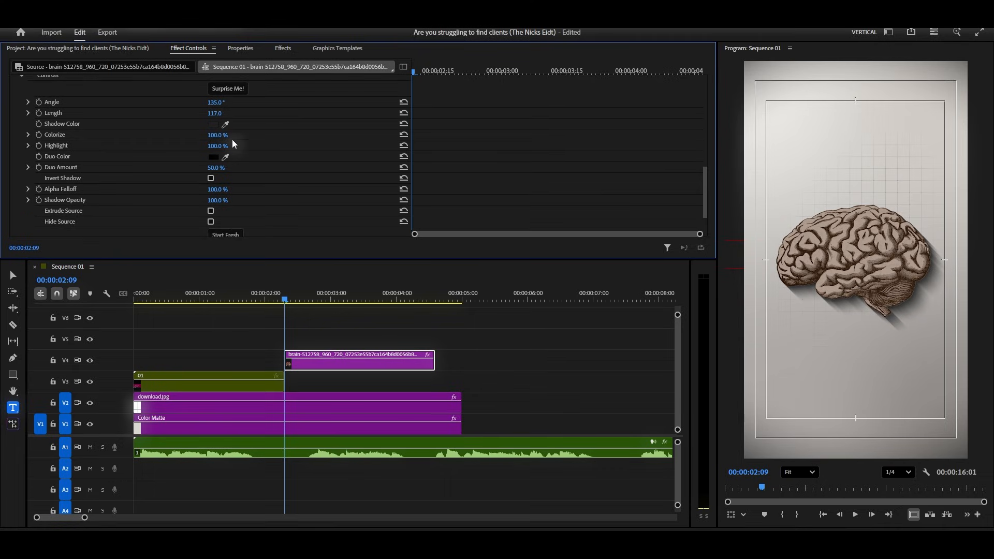
{"action": "left_click_drag", "start_coordinate": [216, 200], "coordinate": [195, 200]}
{"action": "scroll", "coordinate": [260, 188], "scroll_direction": "up", "scroll_amount": 10}
{"action": "scroll", "coordinate": [282, 193], "scroll_direction": "up", "scroll_amount": 2}
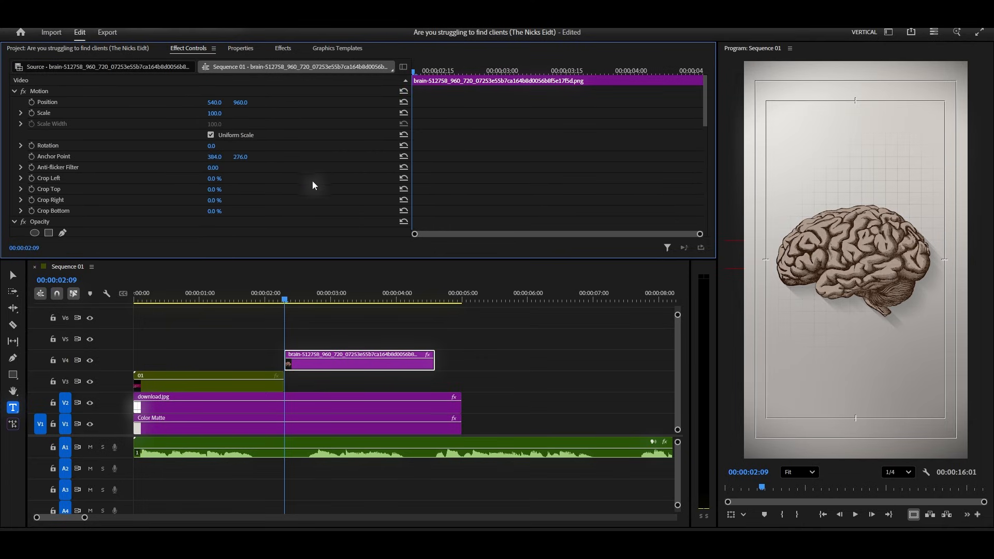
- Set the brain clip's Scale to 60
{"action": "left_click", "coordinate": [221, 113]}
{"action": "type", "text": "65"}
{"action": "key", "text": "Return"}
{"action": "left_click", "coordinate": [219, 113]}
{"action": "type", "text": "60"}
{"action": "key", "text": "Return"}
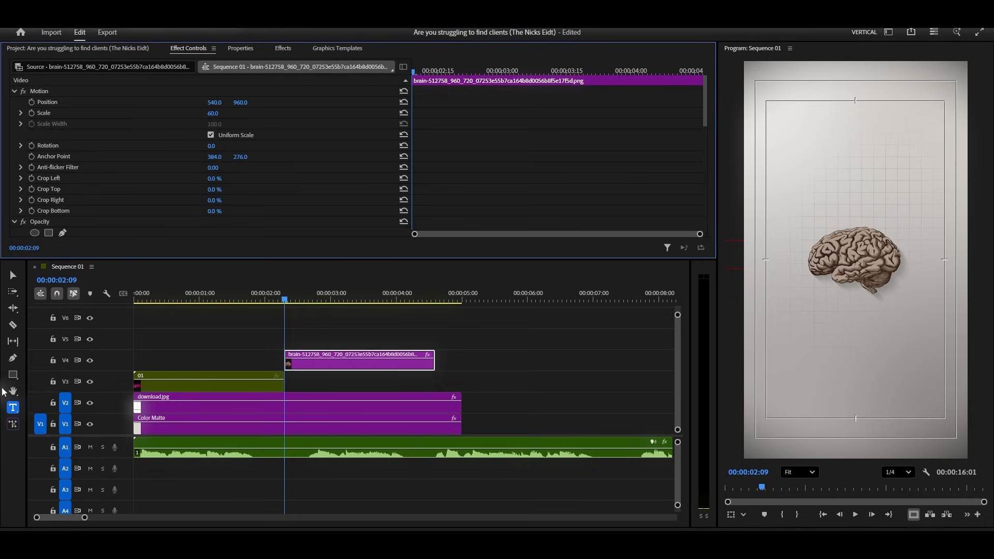
- Draw a circle about 570 px wide with the Ellipse tool and centre it horizontally and vertically in the frame
{"action": "left_click", "coordinate": [13, 376]}
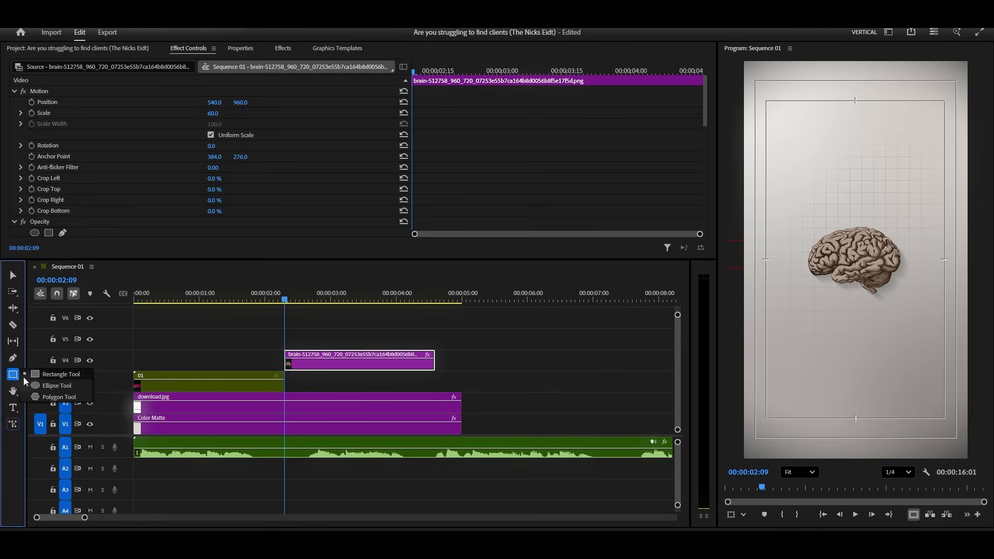
{"action": "left_click", "coordinate": [58, 387]}
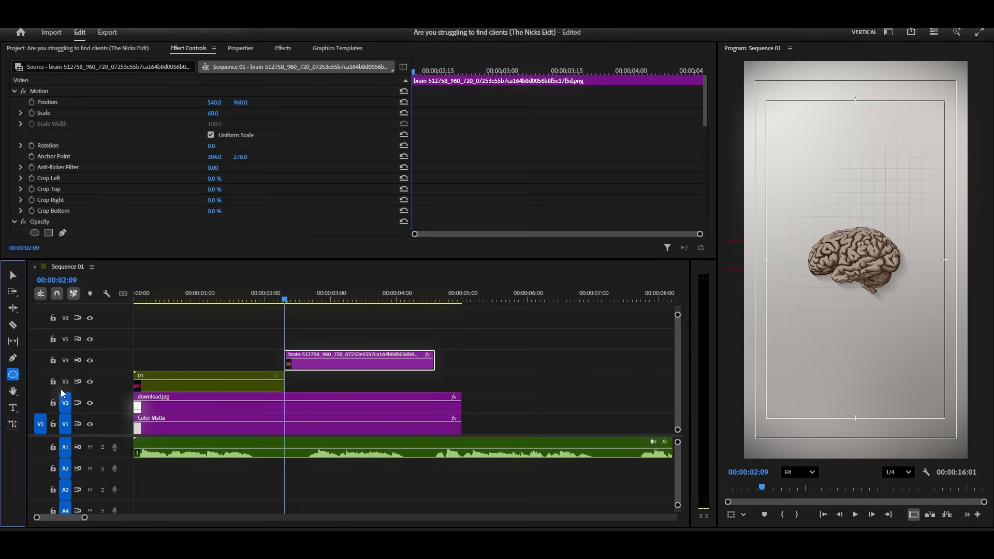
{"action": "left_click_drag", "start_coordinate": [803, 202], "coordinate": [898, 320]}
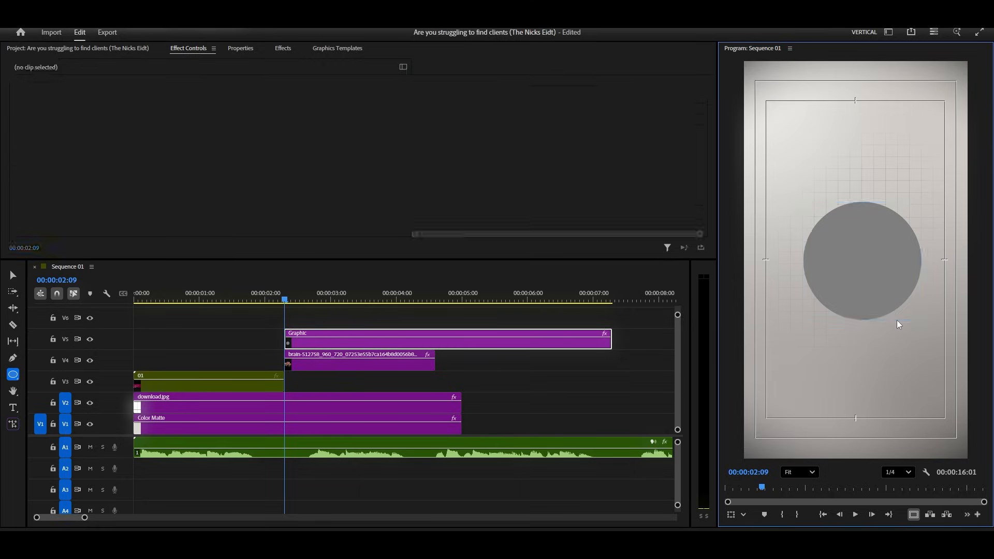
{"action": "left_click", "coordinate": [240, 48]}
{"action": "scroll", "coordinate": [235, 133], "scroll_direction": "down", "scroll_amount": 5}
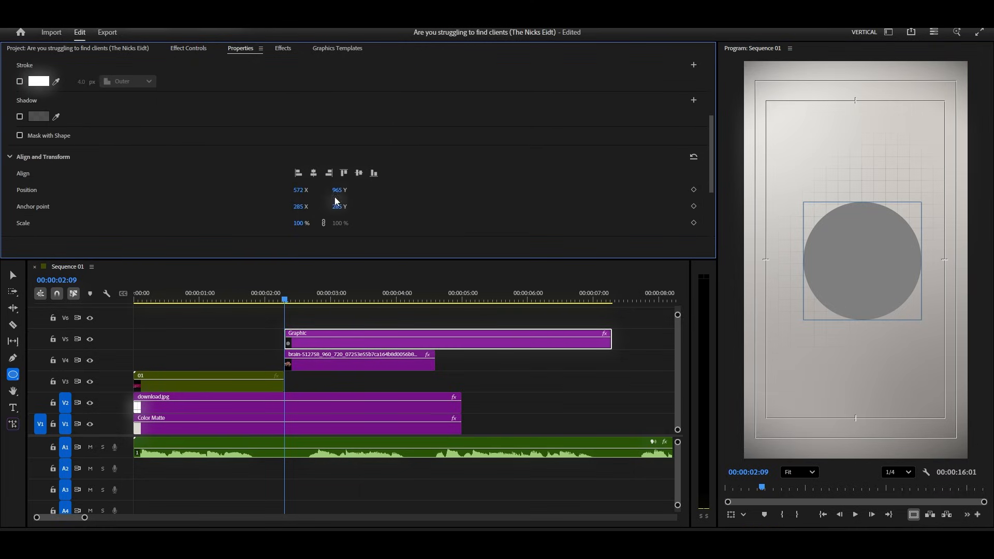
{"action": "left_click", "coordinate": [313, 173]}
{"action": "left_click", "coordinate": [359, 173]}
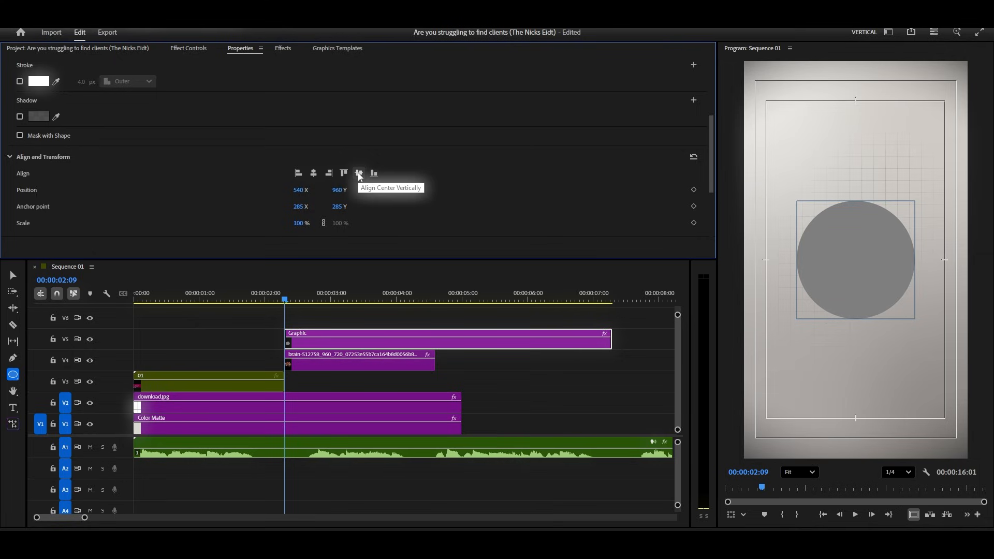
- Move the circle clip beneath the brain onto V3 and replace its fill with a 20 px white outer stroke
{"action": "scroll", "coordinate": [402, 171], "scroll_direction": "up", "scroll_amount": 1}
{"action": "left_click_drag", "start_coordinate": [325, 345], "coordinate": [326, 375]}
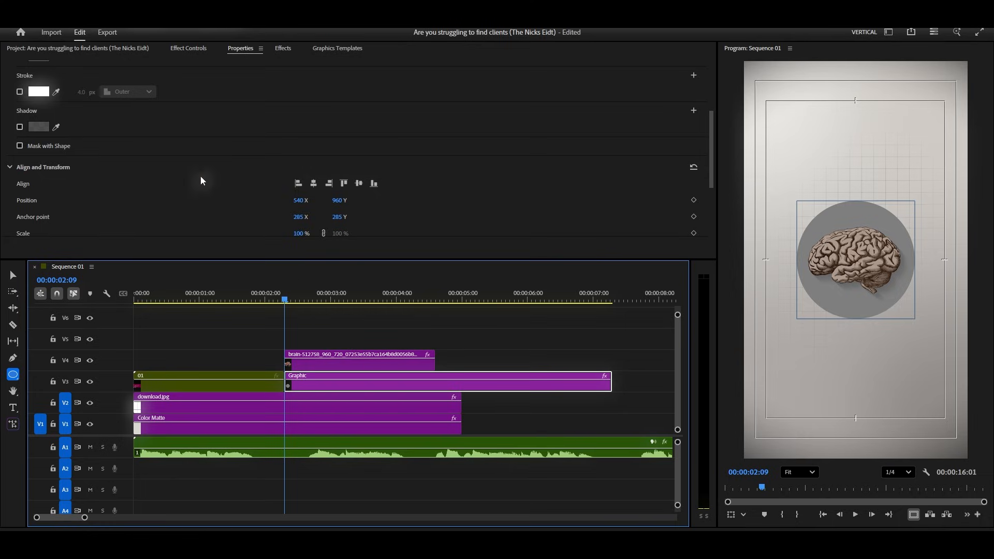
{"action": "scroll", "coordinate": [39, 123], "scroll_direction": "up", "scroll_amount": 5}
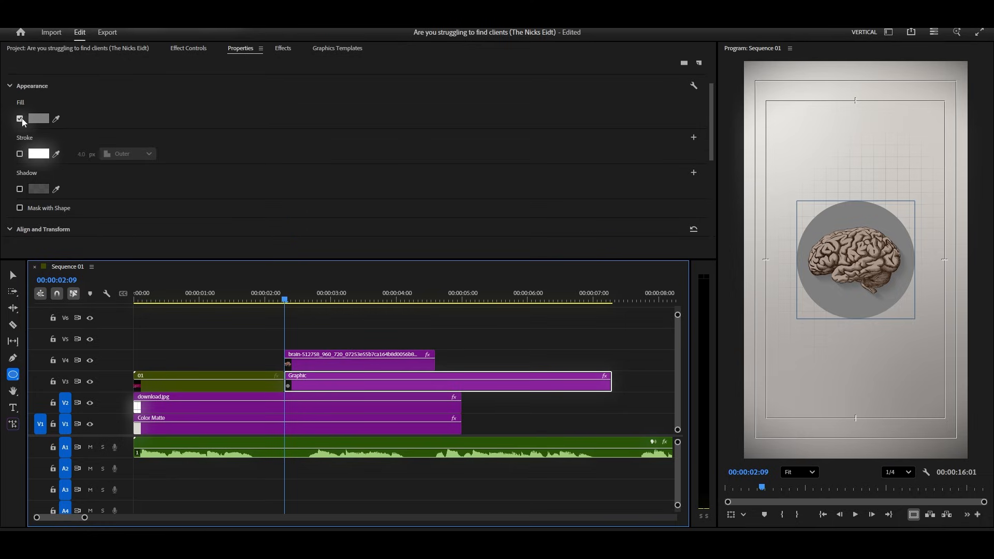
{"action": "left_click", "coordinate": [20, 119]}
{"action": "left_click", "coordinate": [20, 154]}
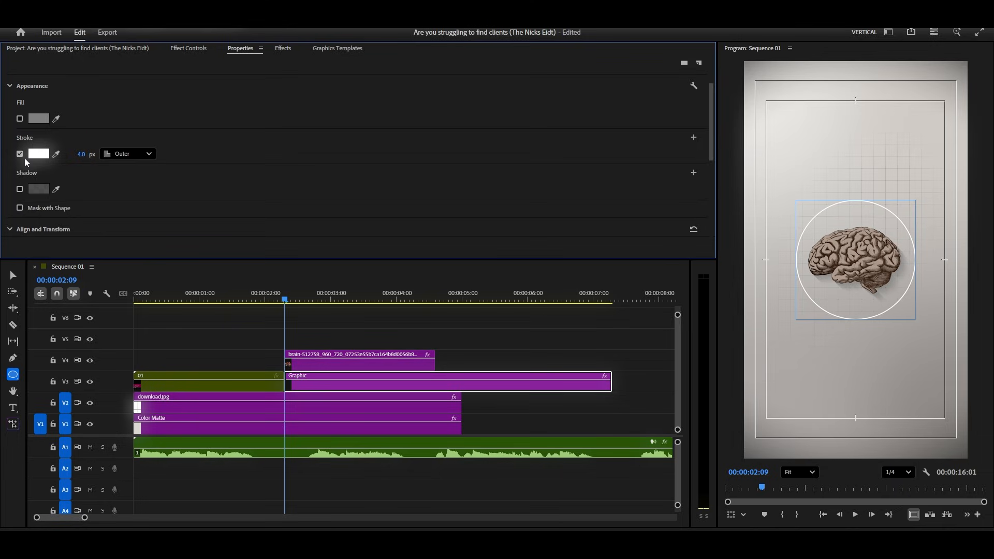
{"action": "left_click_drag", "start_coordinate": [82, 155], "coordinate": [89, 154]}
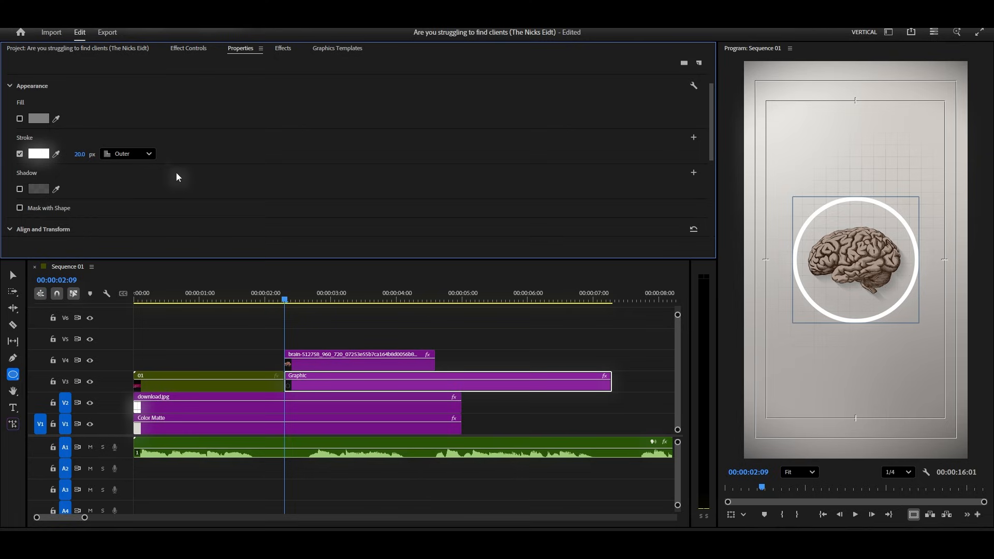
- Lower the ring shape's opacity to 60%
{"action": "scroll", "coordinate": [176, 174], "scroll_direction": "down", "scroll_amount": 3}
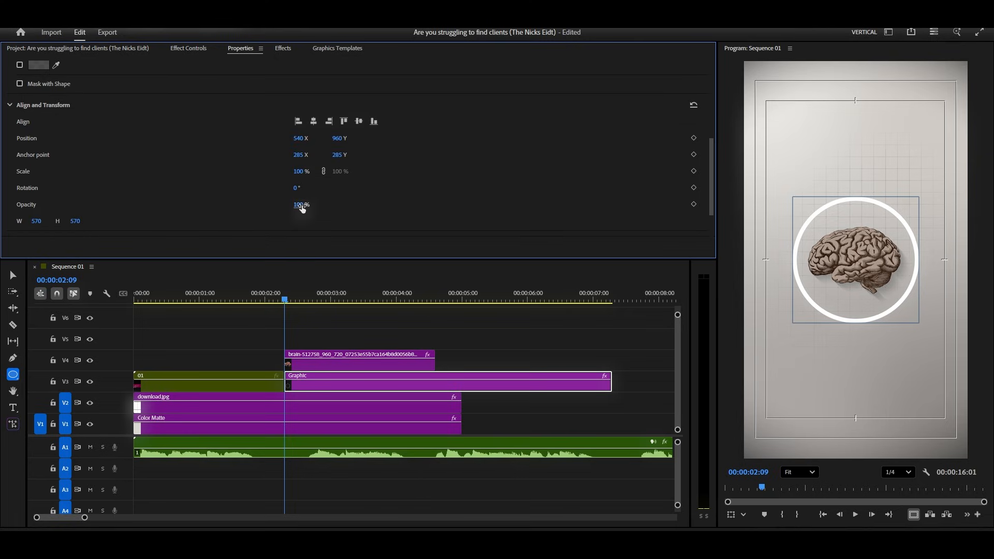
{"action": "left_click_drag", "start_coordinate": [302, 206], "coordinate": [285, 216]}
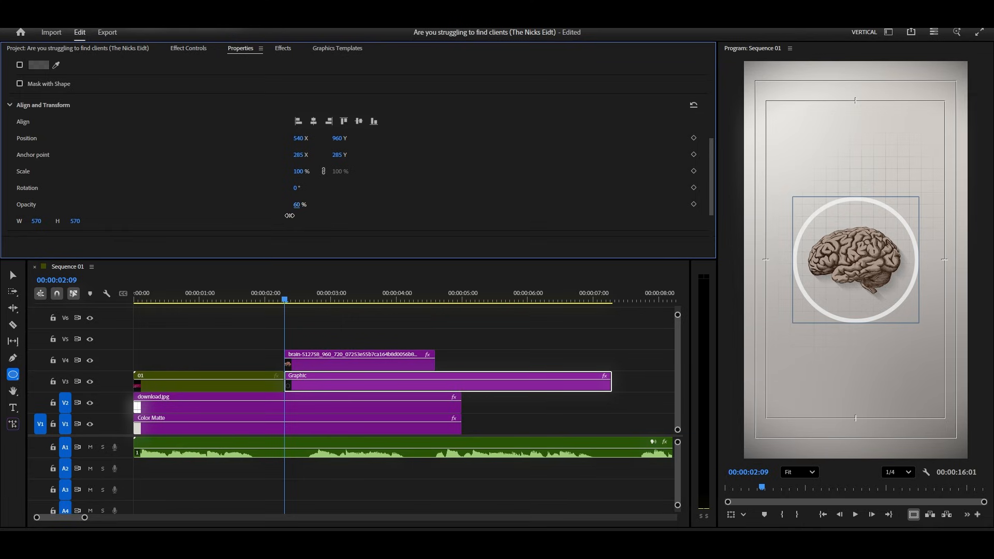
{"action": "scroll", "coordinate": [383, 195], "scroll_direction": "up", "scroll_amount": 1}
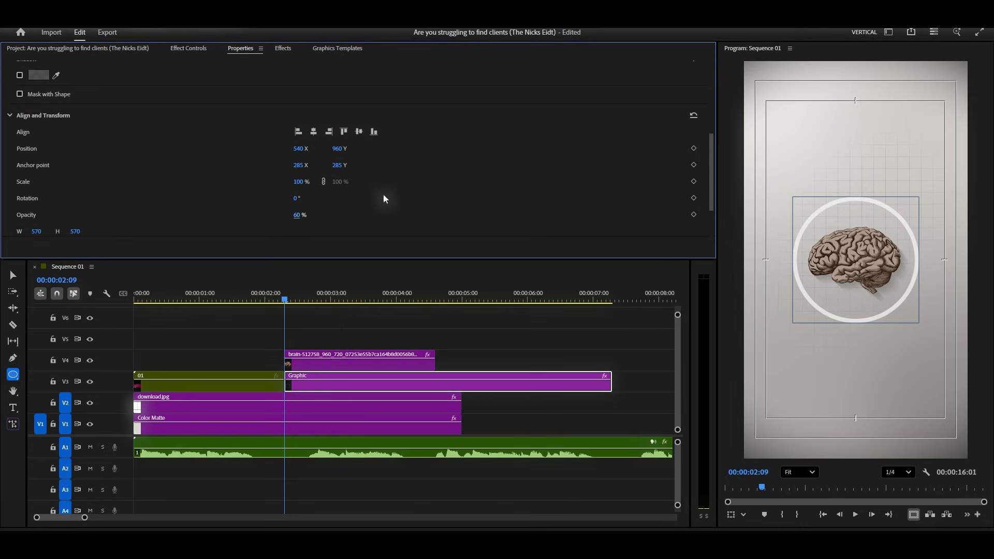
- Copy the FI: Long Shadow FX effect from the brain clip to the ring graphic
{"action": "left_click", "coordinate": [354, 364]}
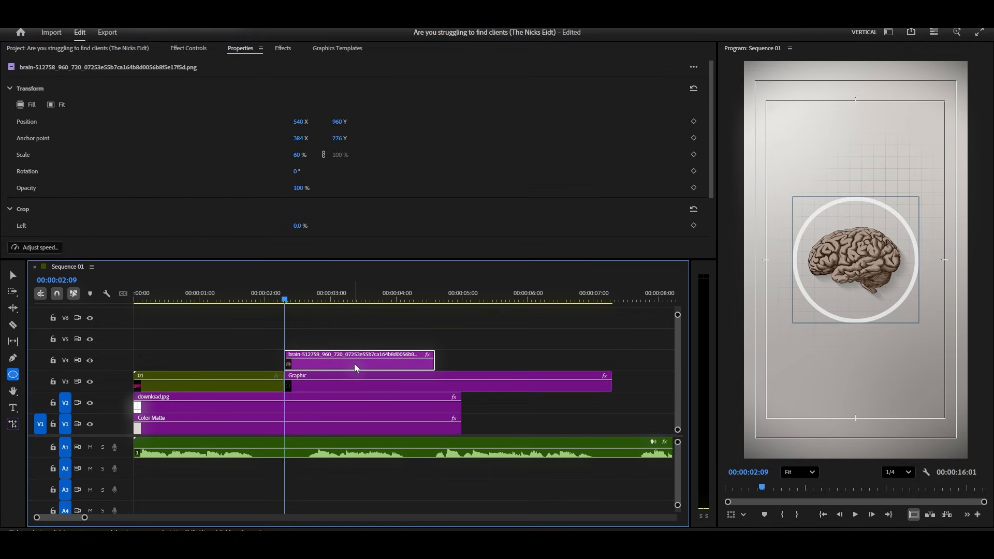
{"action": "left_click", "coordinate": [204, 50]}
{"action": "scroll", "coordinate": [154, 132], "scroll_direction": "down", "scroll_amount": 10}
{"action": "scroll", "coordinate": [155, 136], "scroll_direction": "down", "scroll_amount": 1}
{"action": "right_click", "coordinate": [80, 168]}
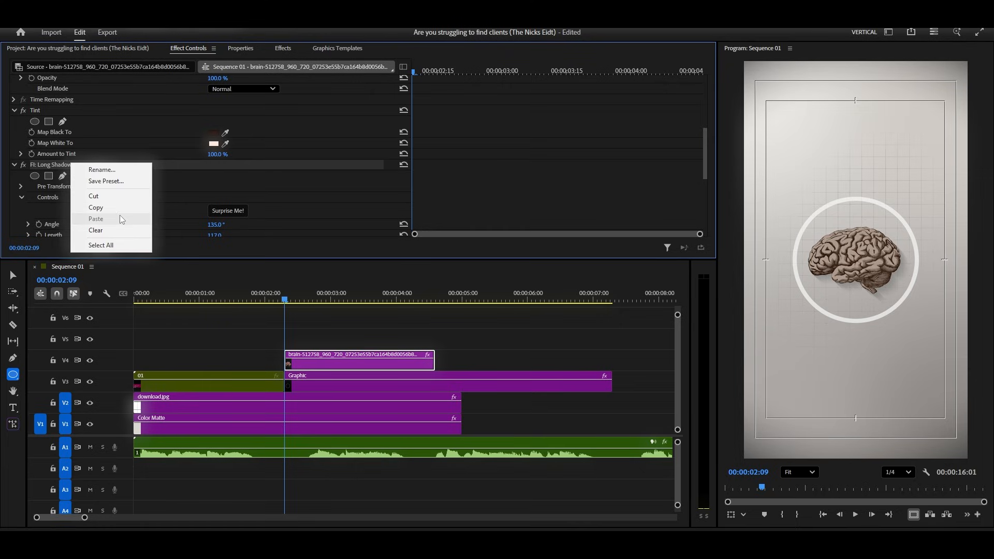
{"action": "left_click", "coordinate": [88, 207]}
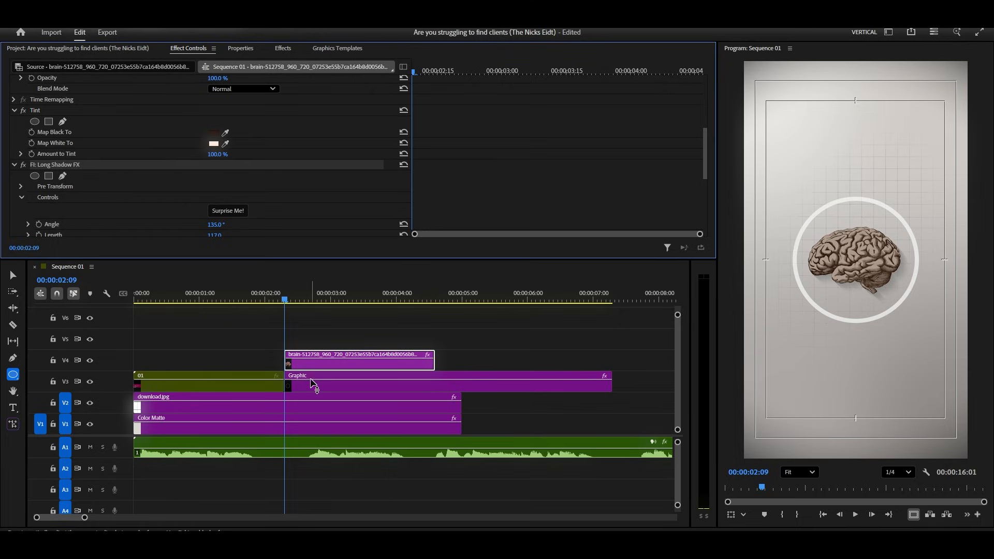
{"action": "left_click", "coordinate": [337, 384]}
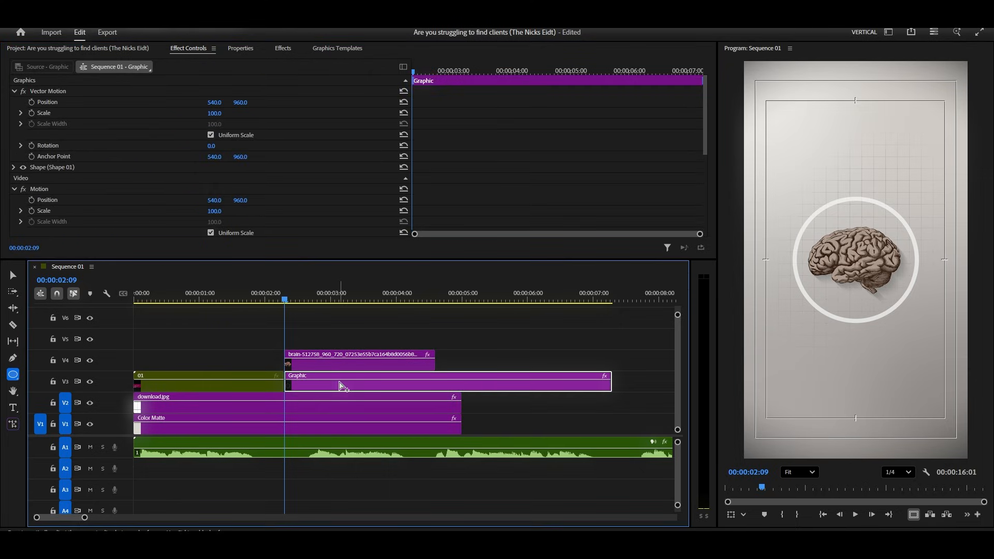
{"action": "key", "text": "ctrl+v"}
- Raise the ring's Long Shadow Shadow Opacity to 100%
{"action": "scroll", "coordinate": [259, 166], "scroll_direction": "down", "scroll_amount": 1}
{"action": "scroll", "coordinate": [265, 168], "scroll_direction": "down", "scroll_amount": 2}
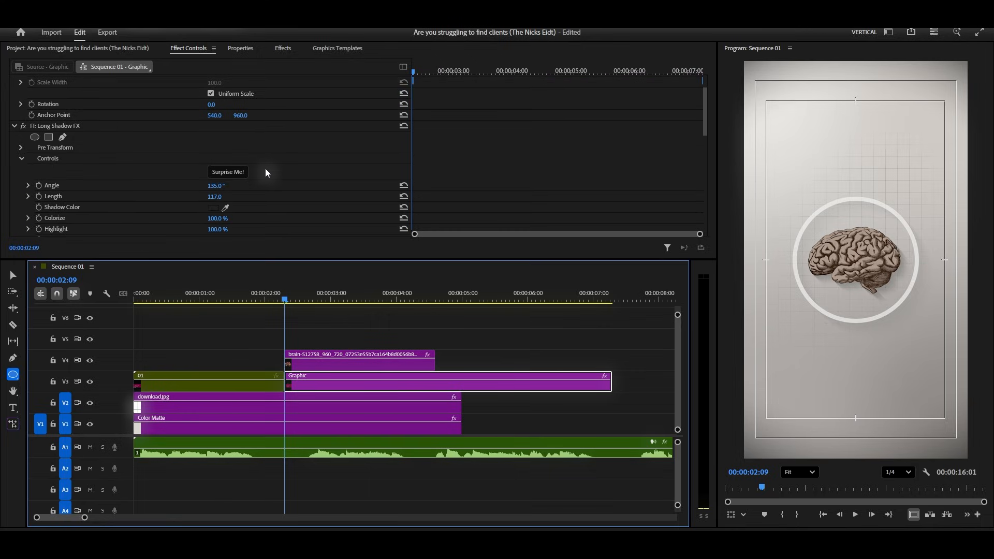
{"action": "scroll", "coordinate": [265, 168], "scroll_direction": "down", "scroll_amount": 2}
{"action": "scroll", "coordinate": [265, 173], "scroll_direction": "down", "scroll_amount": 1}
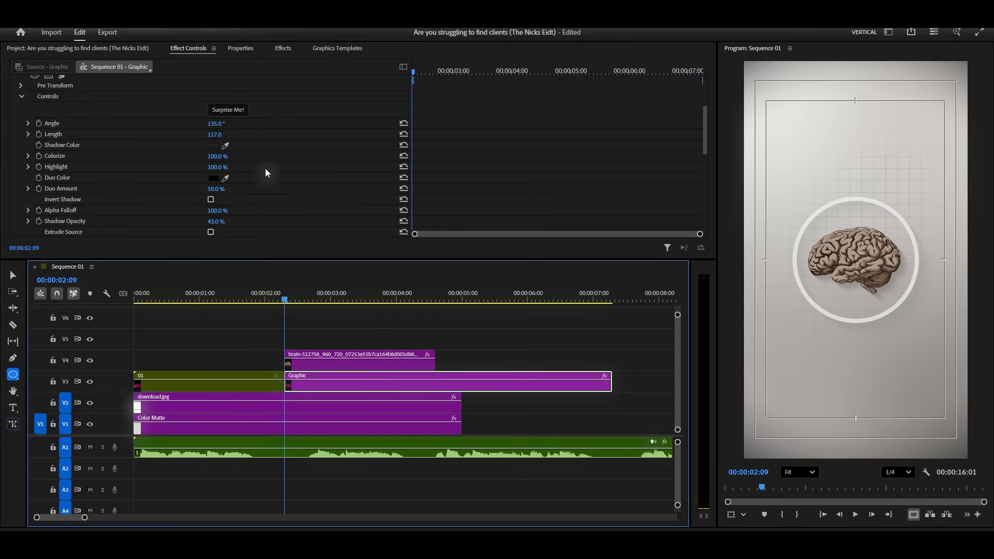
{"action": "left_click_drag", "start_coordinate": [217, 226], "coordinate": [247, 226]}
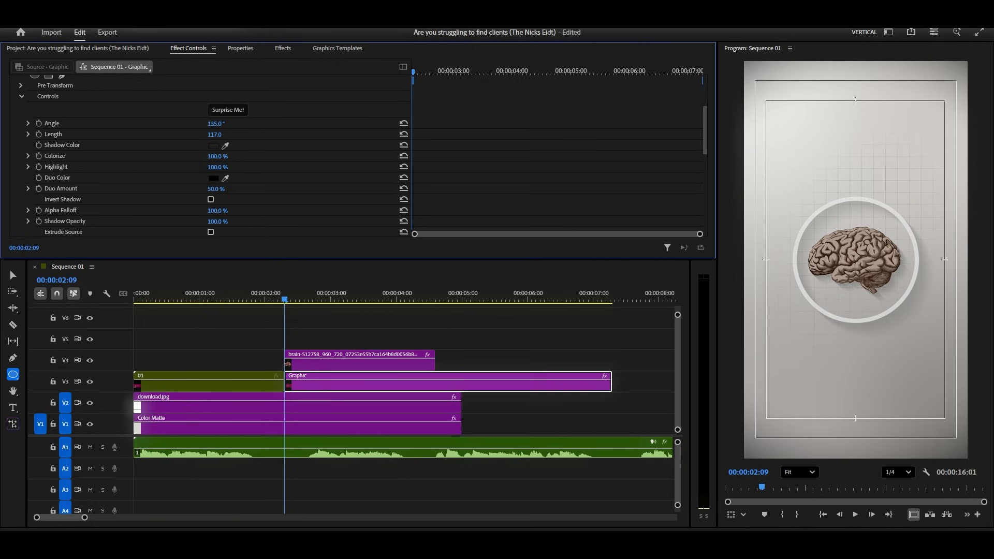
- Duplicate the FI: Long Shadow FX effect on the ring graphic
{"action": "scroll", "coordinate": [45, 116], "scroll_direction": "up", "scroll_amount": 1}
{"action": "right_click", "coordinate": [80, 93]}
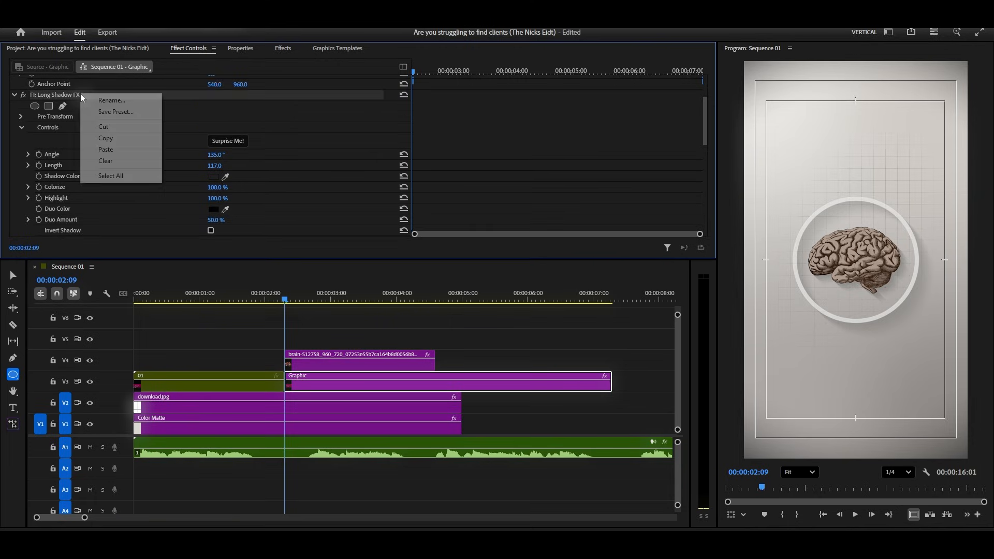
{"action": "left_click", "coordinate": [120, 140]}
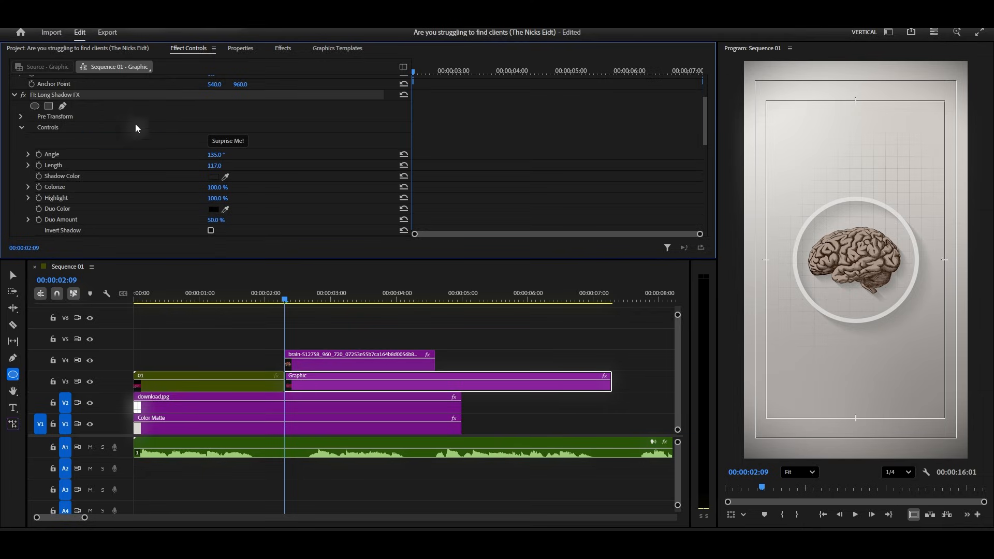
{"action": "key", "text": "ctrl+v"}
{"action": "scroll", "coordinate": [140, 116], "scroll_direction": "down", "scroll_amount": 5}
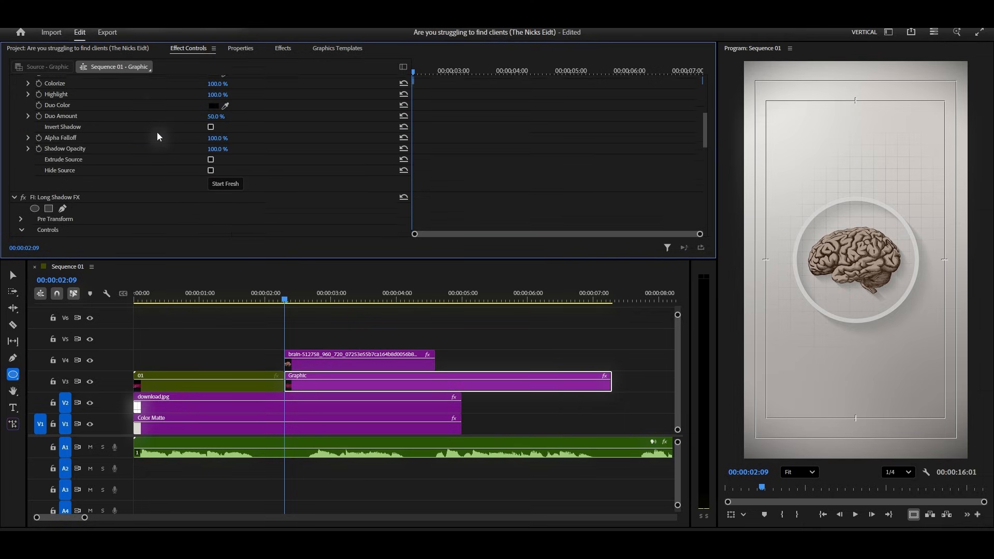
- Set the second Long Shadow effect's Angle to 278°, Length to 61 and Shadow Opacity to 55%
{"action": "scroll", "coordinate": [158, 135], "scroll_direction": "down", "scroll_amount": 2}
{"action": "left_click_drag", "start_coordinate": [218, 145], "coordinate": [294, 144]}
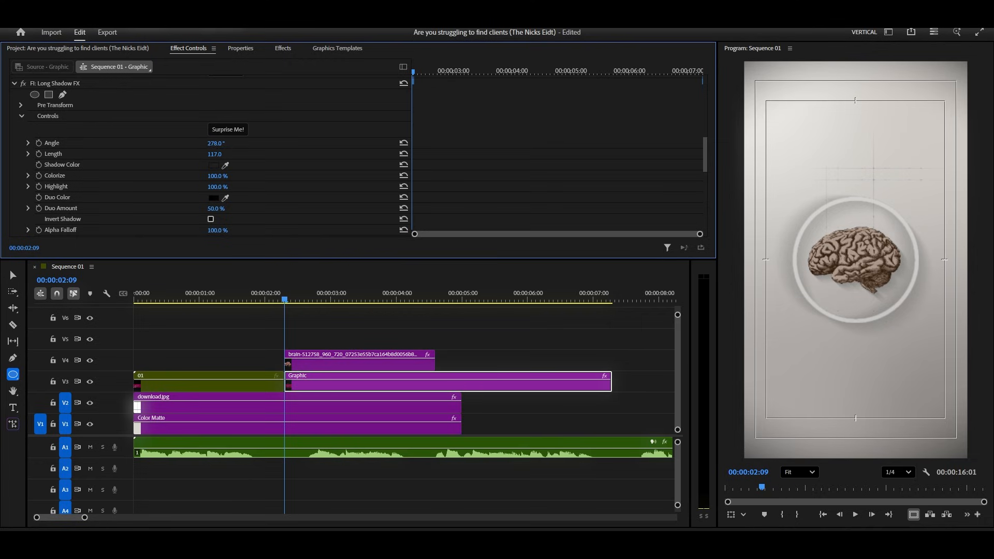
{"action": "scroll", "coordinate": [256, 152], "scroll_direction": "down", "scroll_amount": 3}
{"action": "left_click_drag", "start_coordinate": [214, 124], "coordinate": [185, 123]}
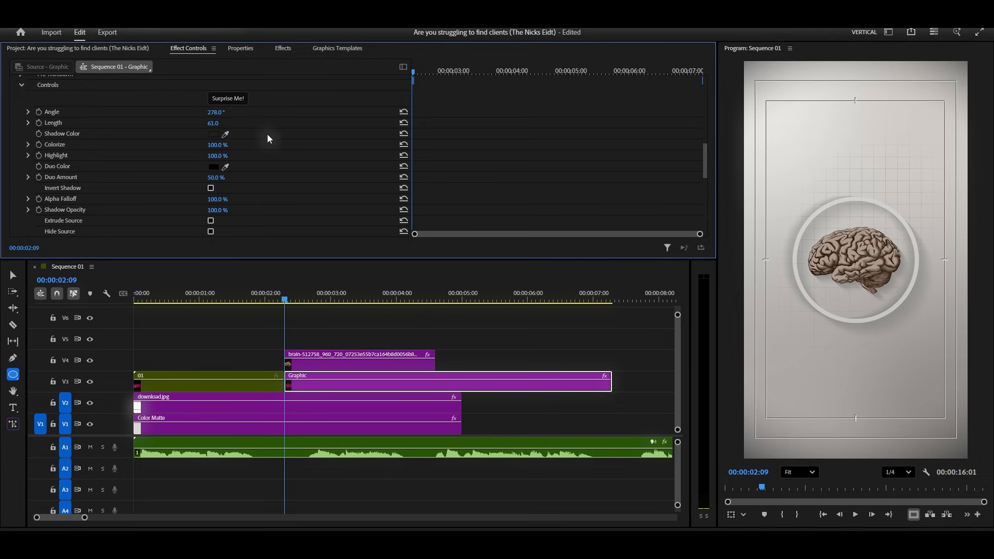
{"action": "scroll", "coordinate": [265, 134], "scroll_direction": "down", "scroll_amount": 1}
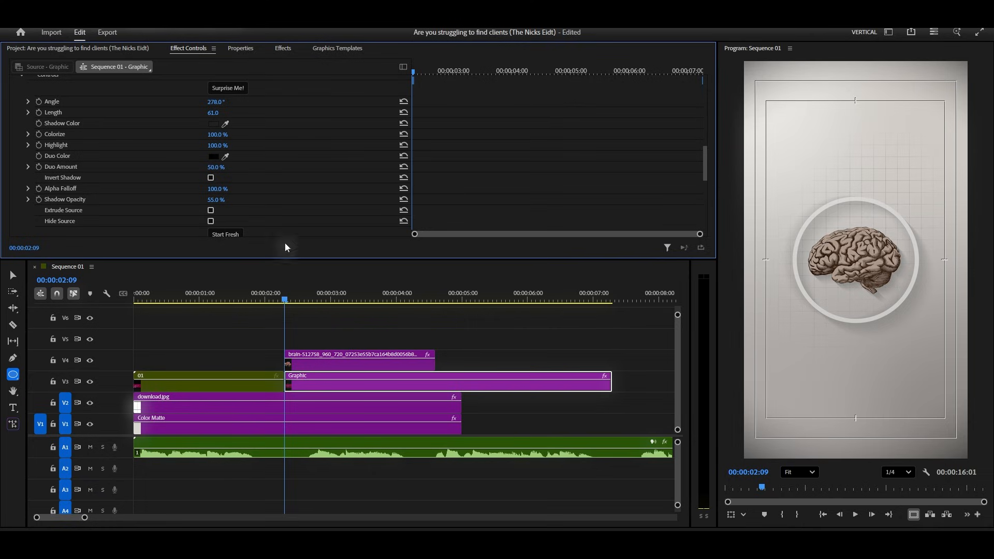
- Set the ring shape's stroke width to 10 px
{"action": "scroll", "coordinate": [285, 201], "scroll_direction": "up", "scroll_amount": 8}
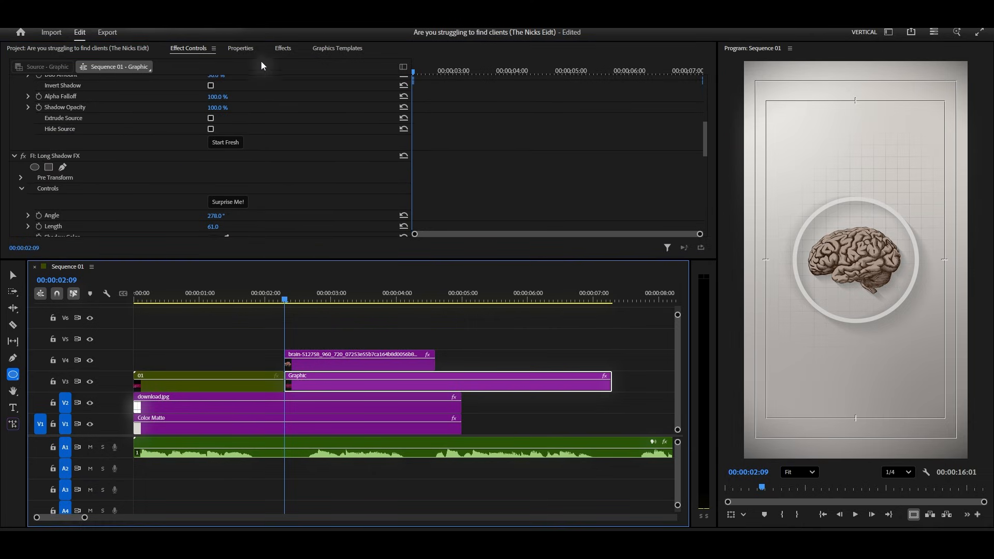
{"action": "left_click", "coordinate": [240, 48]}
{"action": "left_click", "coordinate": [84, 111]}
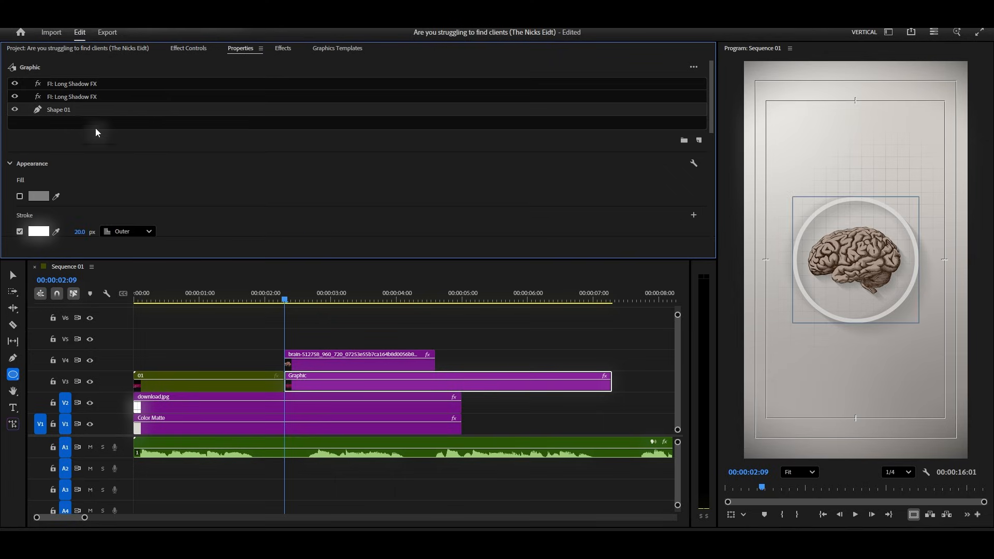
{"action": "scroll", "coordinate": [108, 132], "scroll_direction": "down", "scroll_amount": 3}
{"action": "left_click", "coordinate": [83, 150]}
{"action": "type", "text": "10"}
{"action": "key", "text": "Return"}
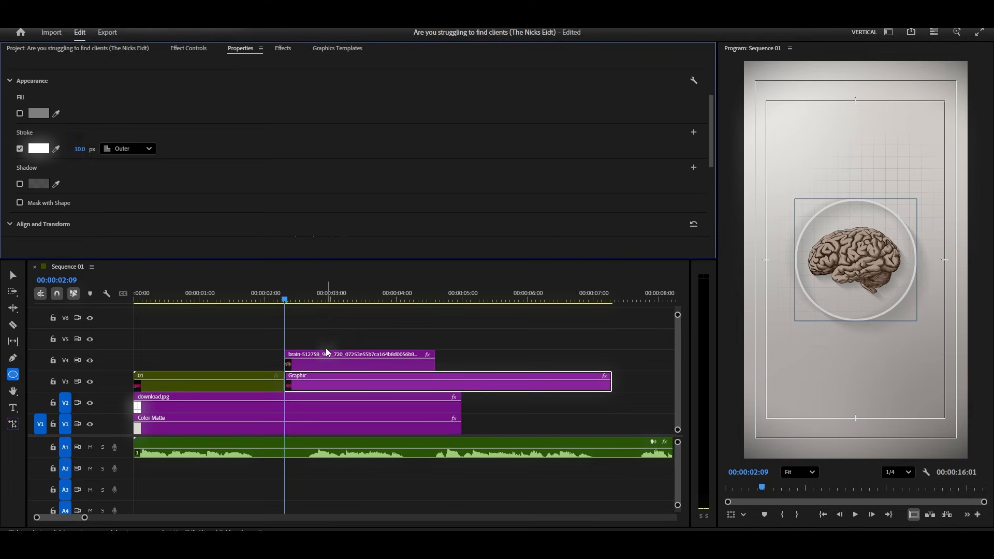
- Trim the ring clip to the brain clip's end and stack a duplicate ring on V5 beneath the originals on V6 and V7
{"action": "left_click", "coordinate": [512, 434]}
{"action": "left_click_drag", "start_coordinate": [609, 384], "coordinate": [441, 365]}
{"action": "left_click_drag", "start_coordinate": [121, 436], "coordinate": [121, 482]}
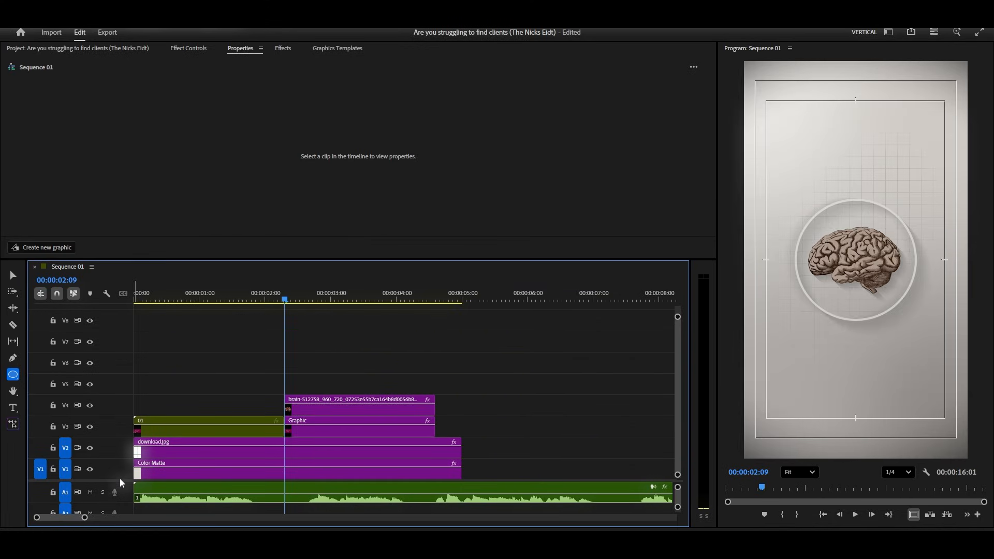
{"action": "mouse_move", "coordinate": [334, 381]}
{"action": "left_mouse_down"}
{"action": "mouse_move", "coordinate": [345, 440]}
{"action": "mouse_move", "coordinate": [350, 369]}
{"action": "mouse_move", "coordinate": [334, 388]}
{"action": "left_mouse_up"}
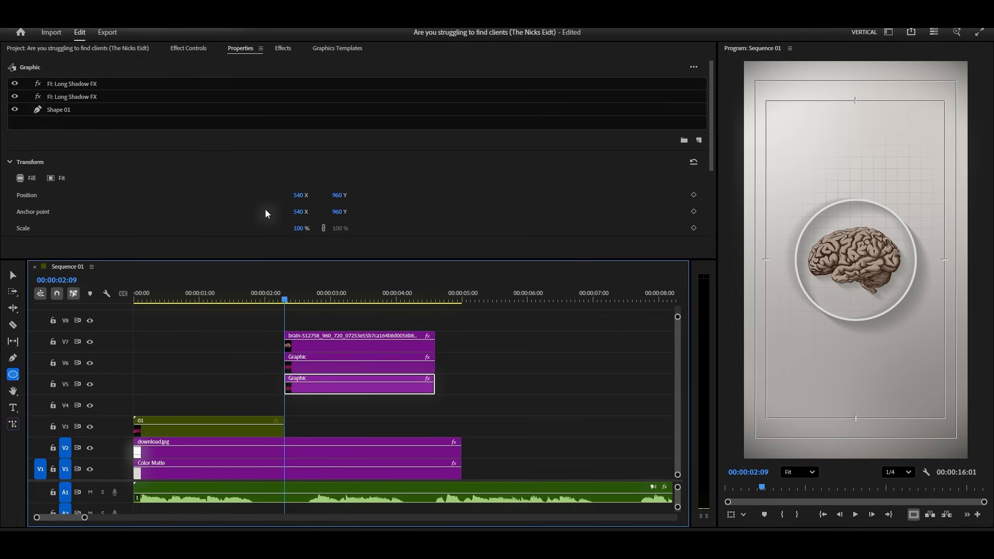
- Scale the duplicate ring on V5 to 169 and set its shape's stroke width to 7 px
{"action": "left_click", "coordinate": [187, 48]}
{"action": "mouse_move", "coordinate": [216, 113]}
{"action": "left_mouse_down"}
{"action": "mouse_move", "coordinate": [261, 114]}
{"action": "mouse_move", "coordinate": [222, 114]}
{"action": "left_mouse_up"}
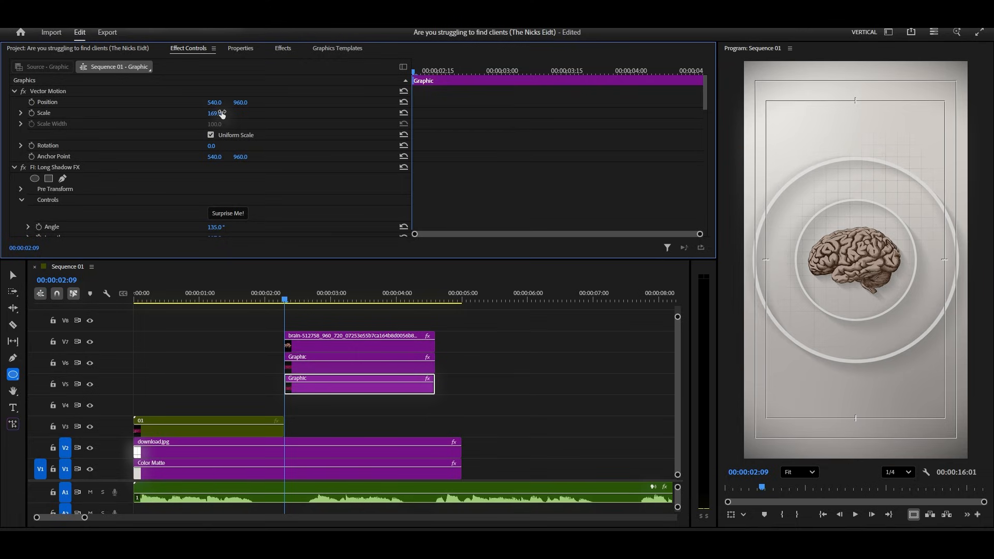
{"action": "left_click", "coordinate": [241, 48]}
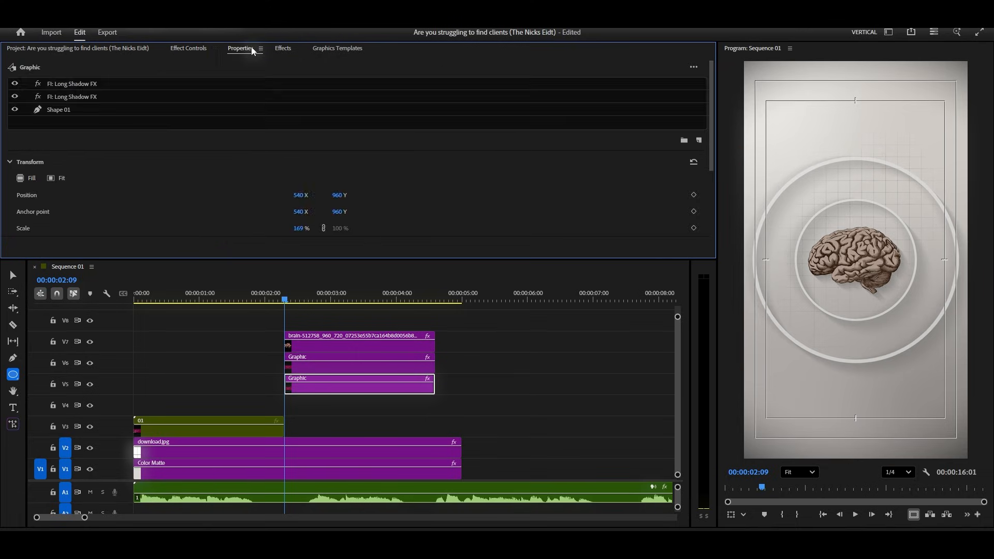
{"action": "left_click", "coordinate": [80, 110]}
{"action": "scroll", "coordinate": [127, 138], "scroll_direction": "down", "scroll_amount": 2}
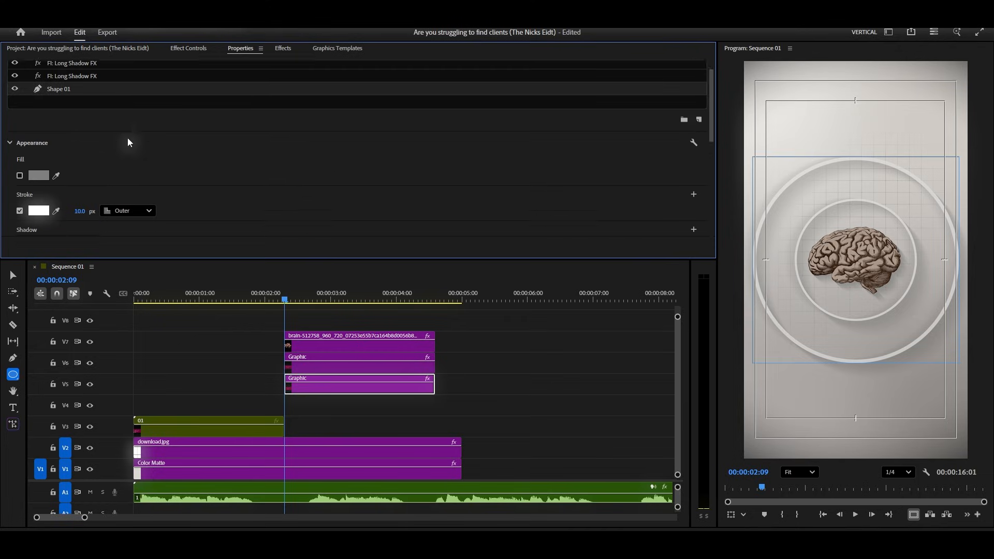
{"action": "left_click", "coordinate": [77, 179]}
{"action": "type", "text": "7"}
{"action": "key", "text": "Return"}
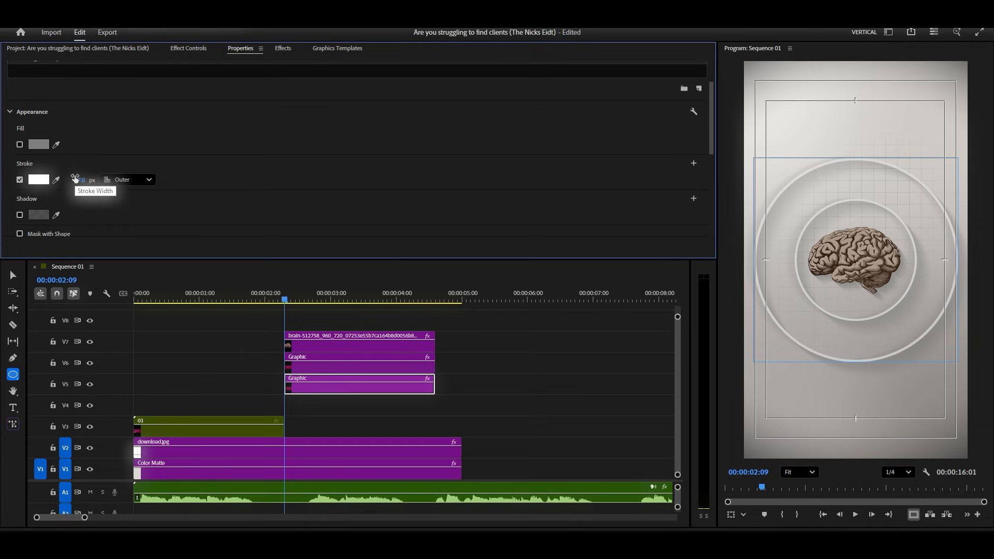
- Set the V5 ring shape's stroke width to 5 px and hide both of its Long Shadow effects
{"action": "left_click", "coordinate": [76, 179]}
{"action": "type", "text": "5"}
{"action": "key", "text": "Return"}
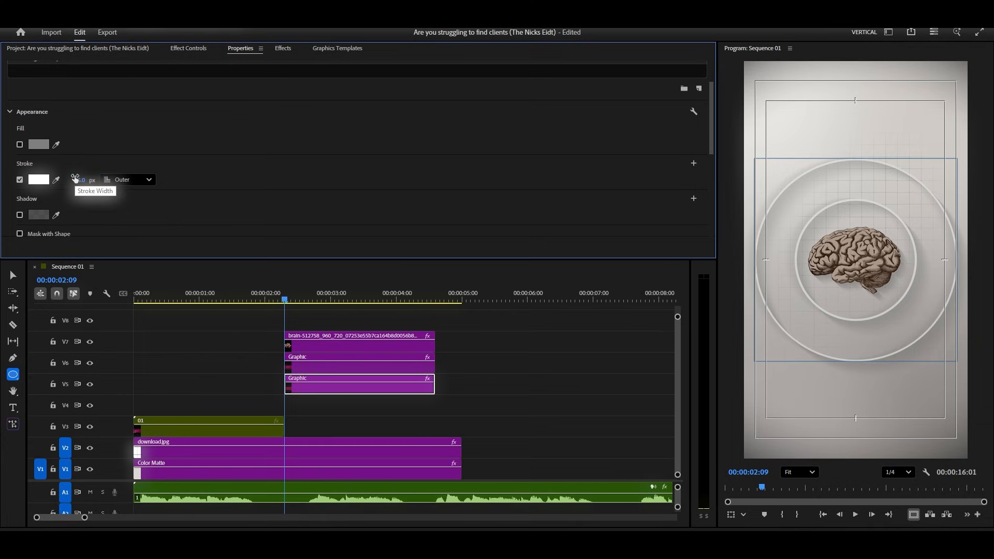
{"action": "scroll", "coordinate": [148, 189], "scroll_direction": "down", "scroll_amount": 2}
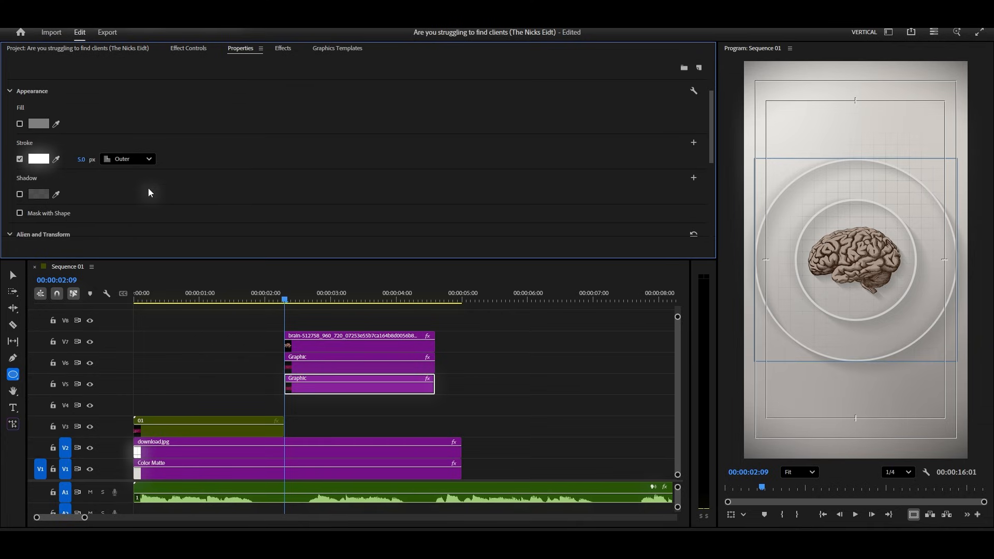
{"action": "scroll", "coordinate": [152, 179], "scroll_direction": "up", "scroll_amount": 5}
{"action": "left_click", "coordinate": [16, 84]}
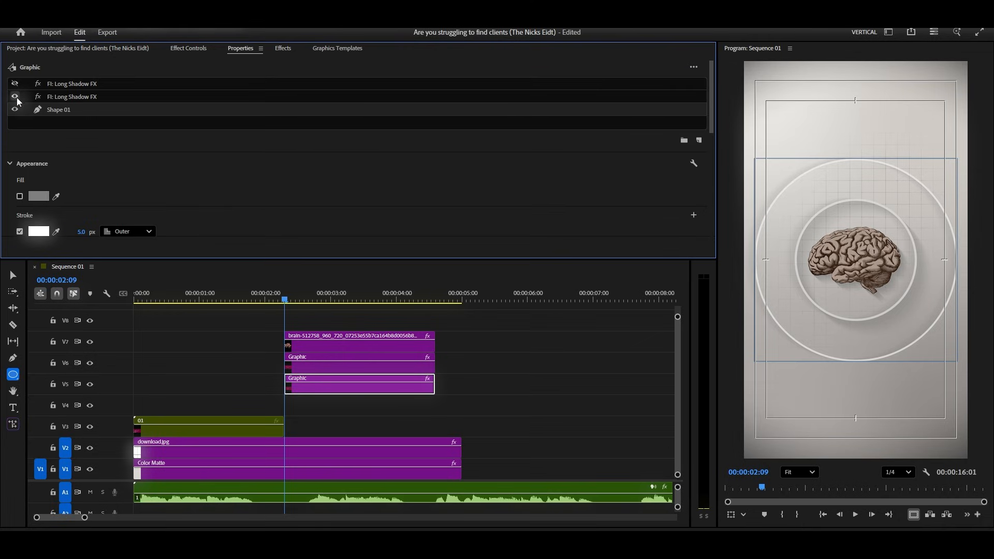
{"action": "left_click", "coordinate": [16, 97]}
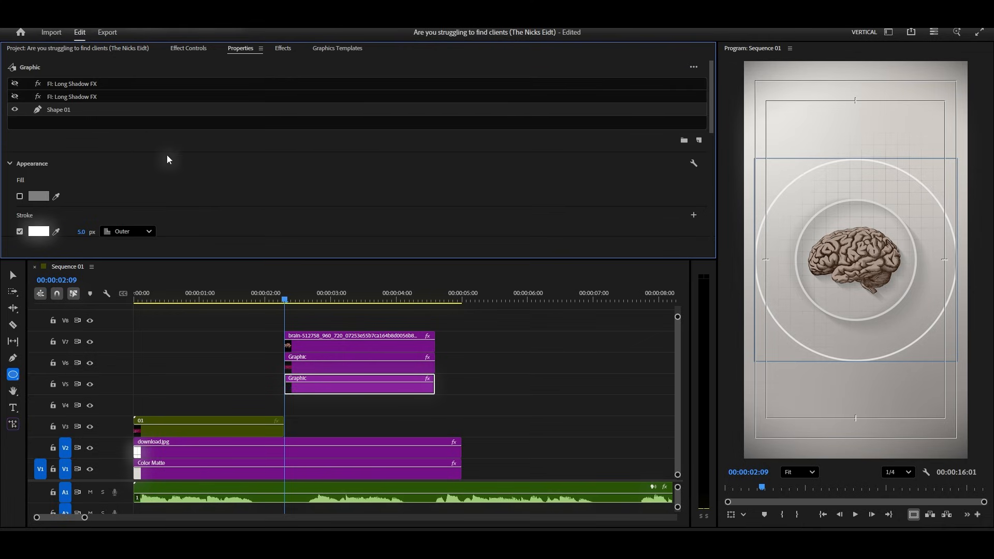
- Change the V5 ring's stroke to a linear gradient and tint its start stop a pale cream
{"action": "scroll", "coordinate": [167, 155], "scroll_direction": "down", "scroll_amount": 4}
{"action": "scroll", "coordinate": [167, 155], "scroll_direction": "down", "scroll_amount": 2}
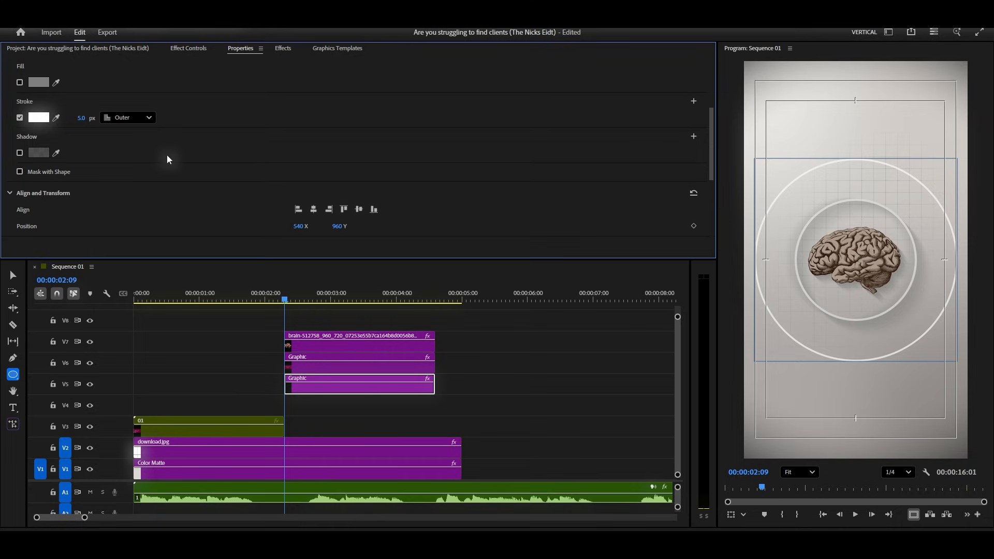
{"action": "scroll", "coordinate": [167, 159], "scroll_direction": "down", "scroll_amount": 1}
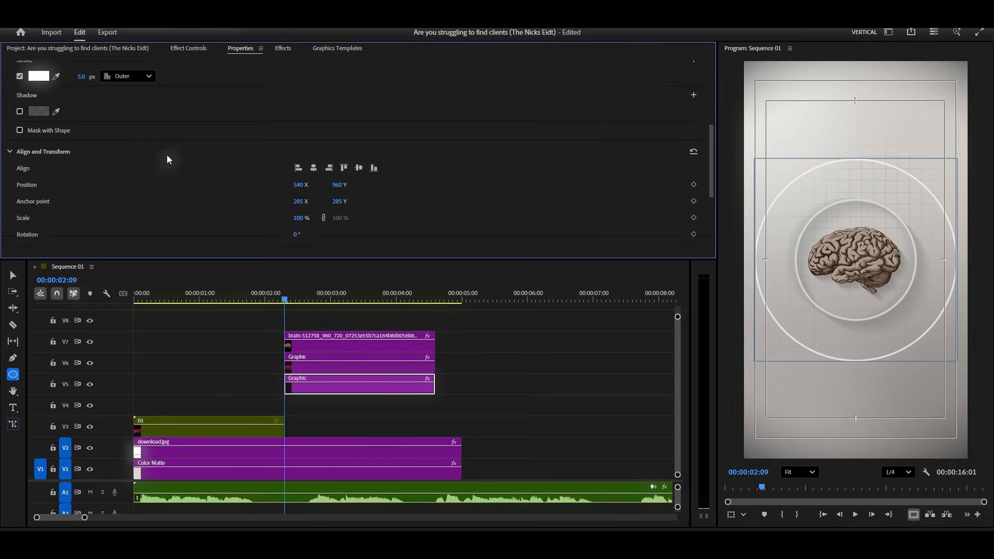
{"action": "scroll", "coordinate": [167, 159], "scroll_direction": "up", "scroll_amount": 3}
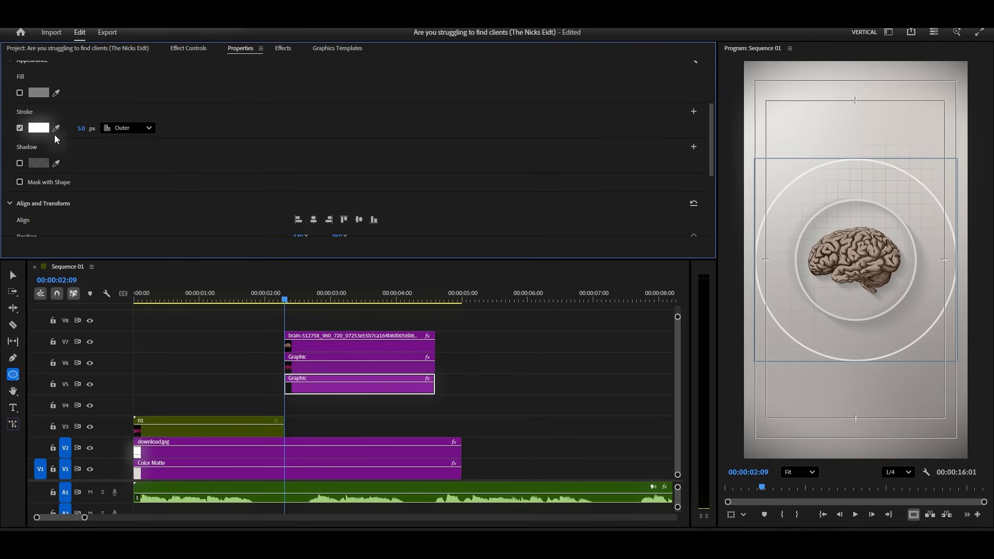
{"action": "left_click", "coordinate": [39, 127]}
{"action": "left_click", "coordinate": [409, 182]}
{"action": "left_click", "coordinate": [405, 210]}
{"action": "left_click_drag", "start_coordinate": [363, 351], "coordinate": [368, 346]}
{"action": "left_click", "coordinate": [375, 221]}
{"action": "left_click", "coordinate": [517, 260]}
{"action": "left_click", "coordinate": [382, 382]}
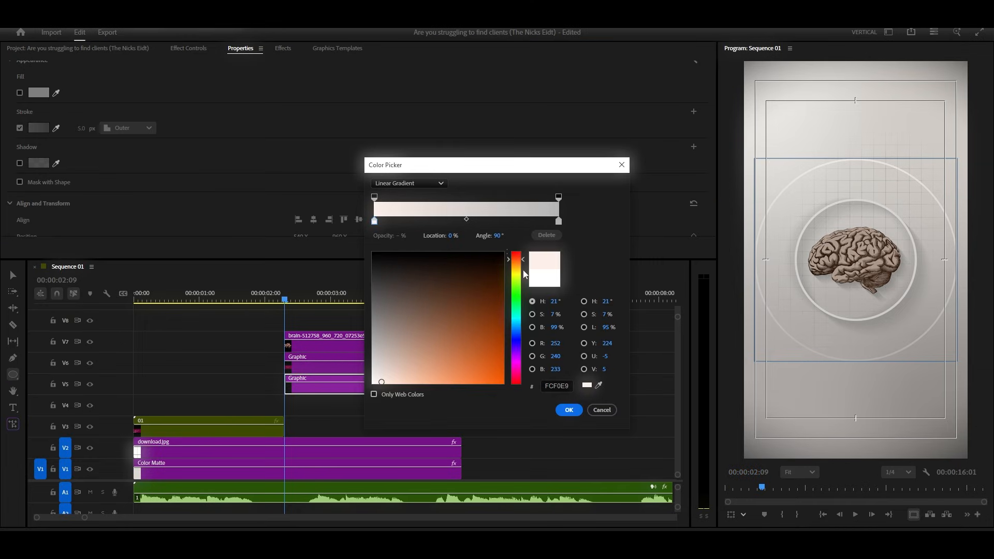
{"action": "left_click", "coordinate": [517, 266]}
{"action": "left_click", "coordinate": [517, 271]}
- Set the stroke gradient's end stop to the warm grey A2A19D and apply the gradient
{"action": "left_click", "coordinate": [559, 221]}
{"action": "left_click", "coordinate": [516, 271]}
{"action": "left_click_drag", "start_coordinate": [375, 344], "coordinate": [376, 336]}
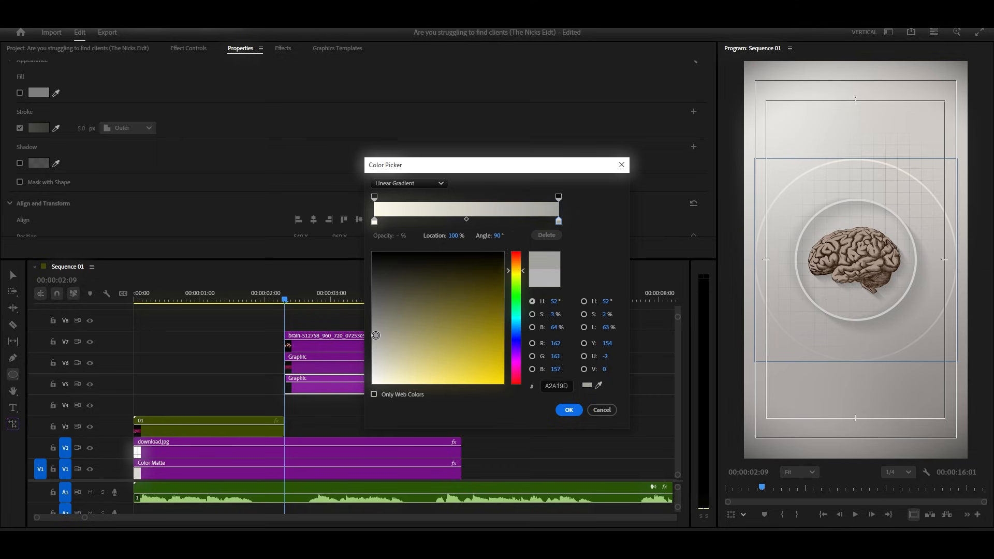
{"action": "left_click", "coordinate": [563, 410]}
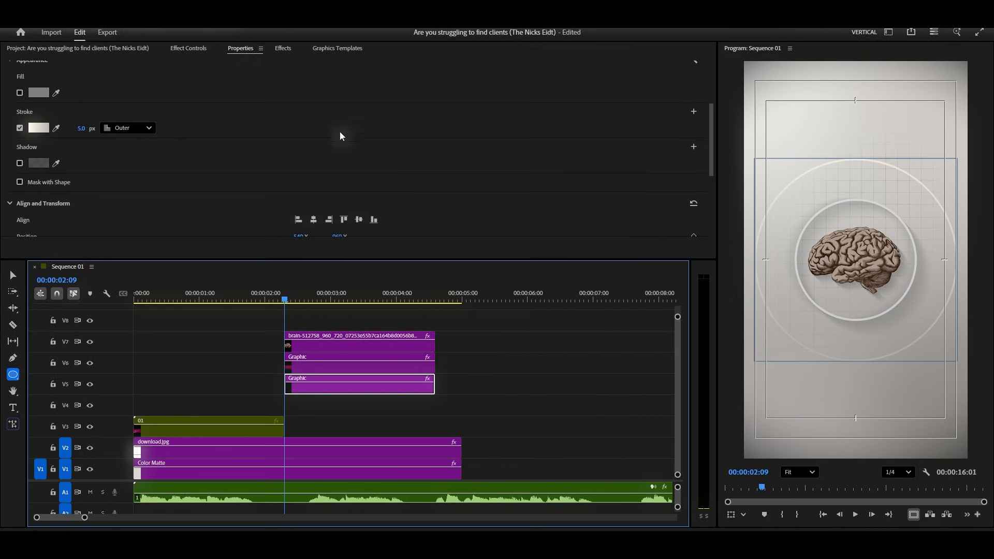
- Delete the hidden Long Shadow effects from the V5 ring clip
{"action": "left_click", "coordinate": [283, 49]}
{"action": "left_click", "coordinate": [189, 48]}
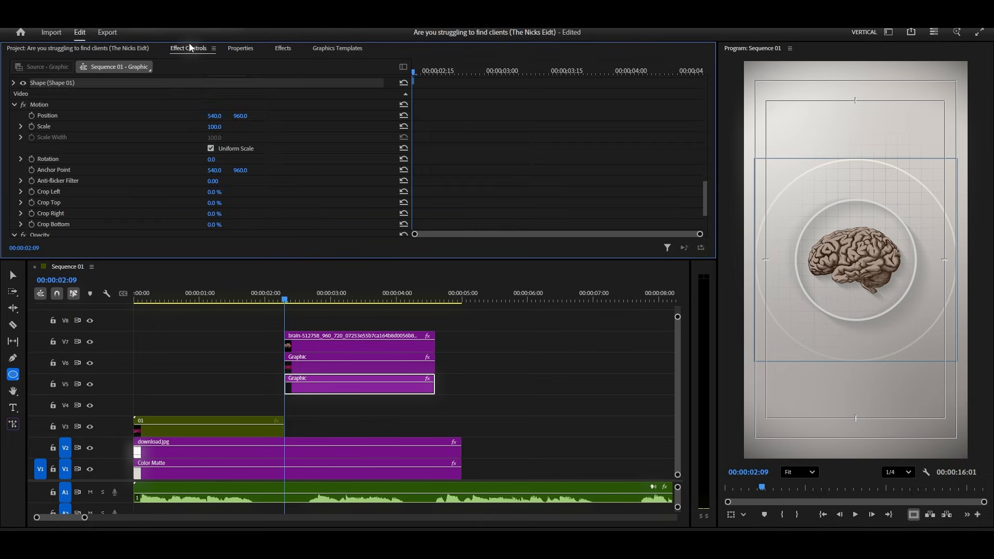
{"action": "scroll", "coordinate": [313, 157], "scroll_direction": "down", "scroll_amount": 8}
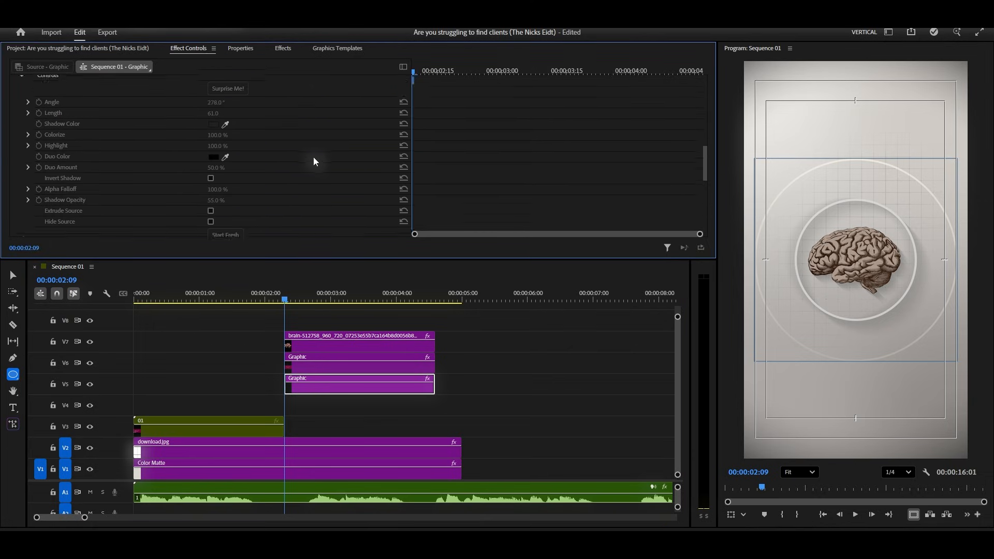
{"action": "scroll", "coordinate": [319, 147], "scroll_direction": "up", "scroll_amount": 4}
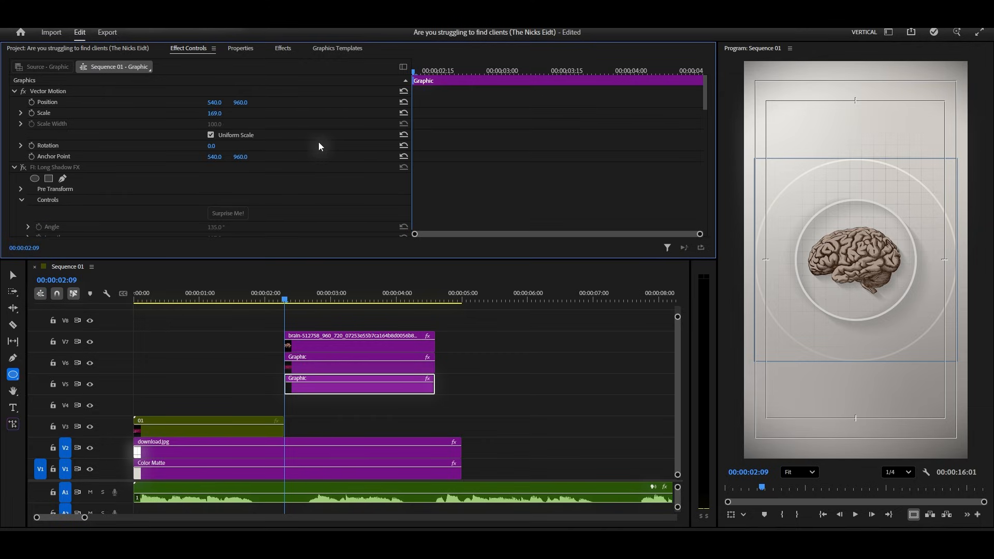
{"action": "left_click", "coordinate": [66, 154]}
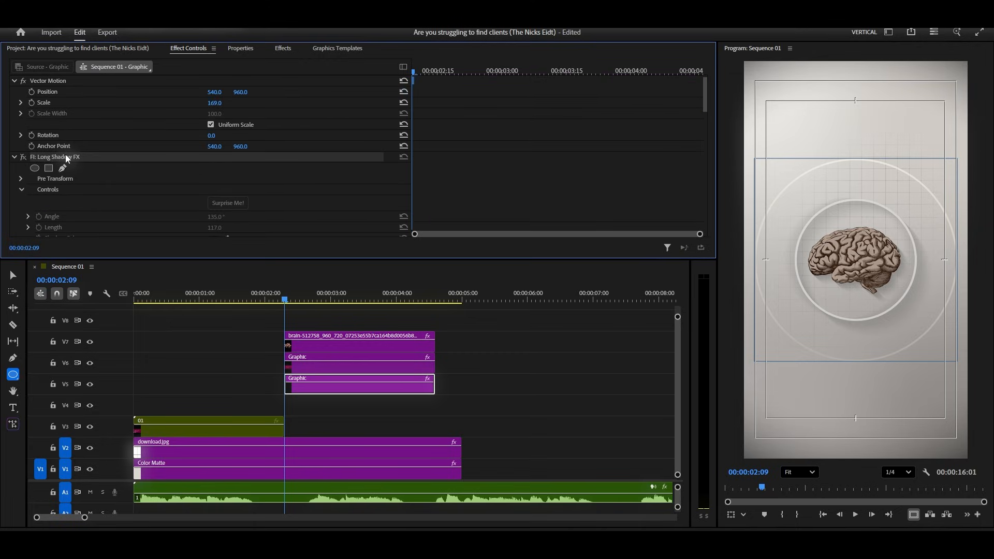
{"action": "key", "text": "Delete"}
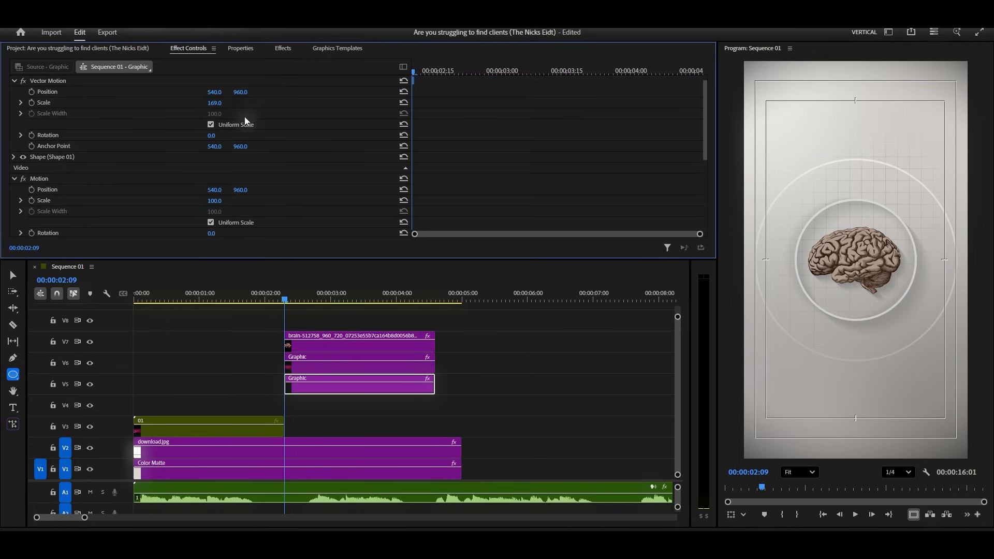
- Reset the V5 ring's Vector Motion Scale to 100 and add starting Scale and Opacity keyframes at 00:00:02:09
{"action": "left_click", "coordinate": [404, 102]}
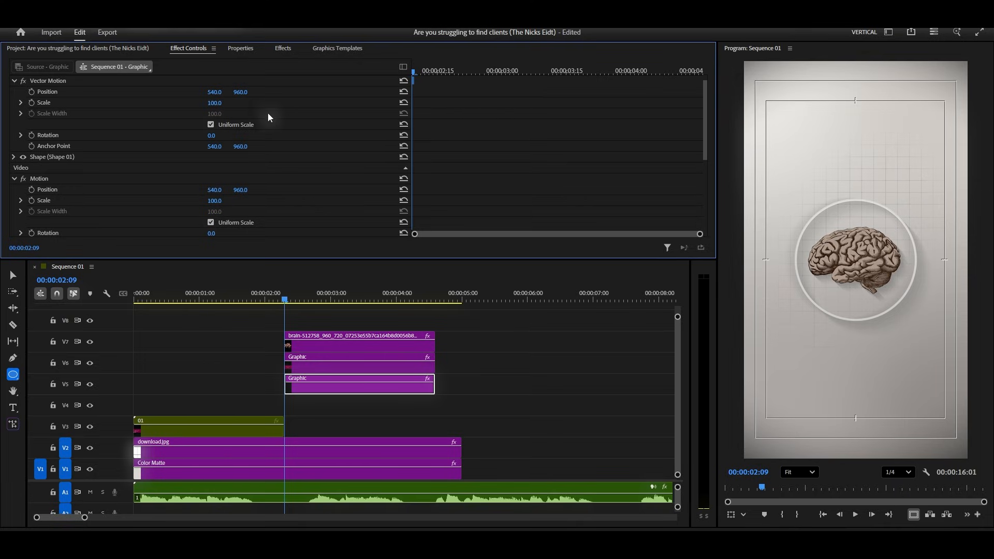
{"action": "left_click", "coordinate": [32, 104]}
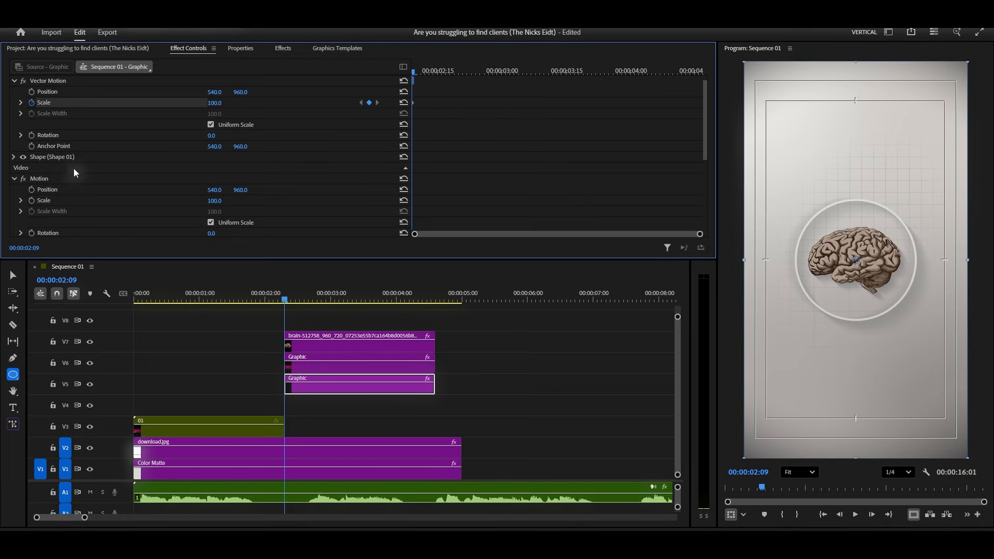
{"action": "left_click", "coordinate": [15, 178]}
{"action": "left_click", "coordinate": [27, 210]}
{"action": "left_click", "coordinate": [30, 211]}
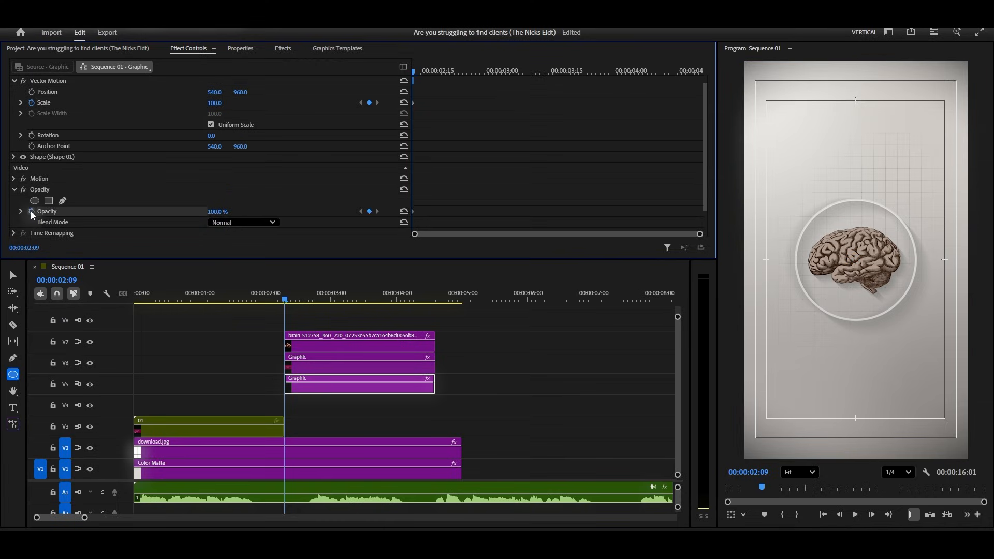
- At 00:00:03:07, keyframe the V5 ring's Vector Motion Scale at 264 and its Opacity at 50%
{"action": "left_click_drag", "start_coordinate": [428, 72], "coordinate": [532, 76]}
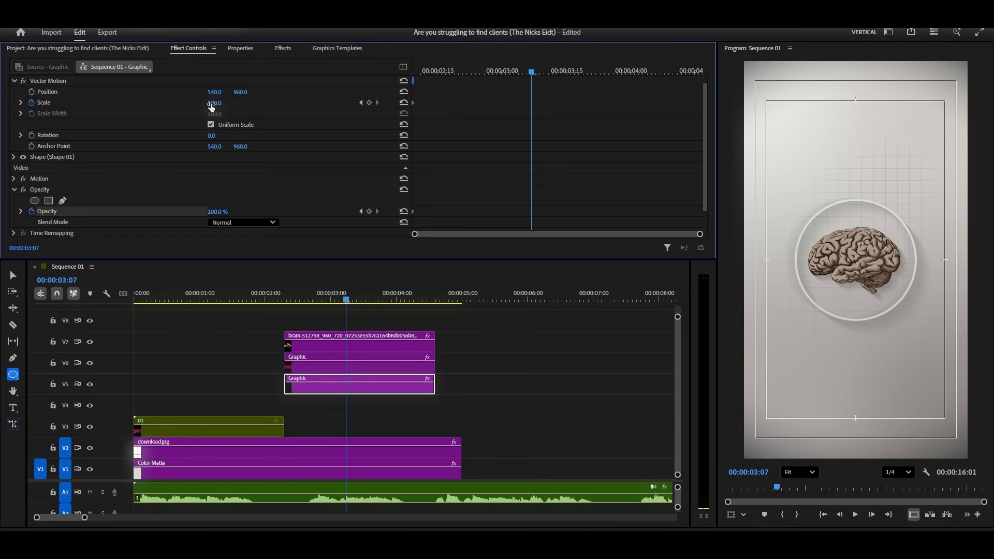
{"action": "left_click_drag", "start_coordinate": [215, 102], "coordinate": [253, 102]}
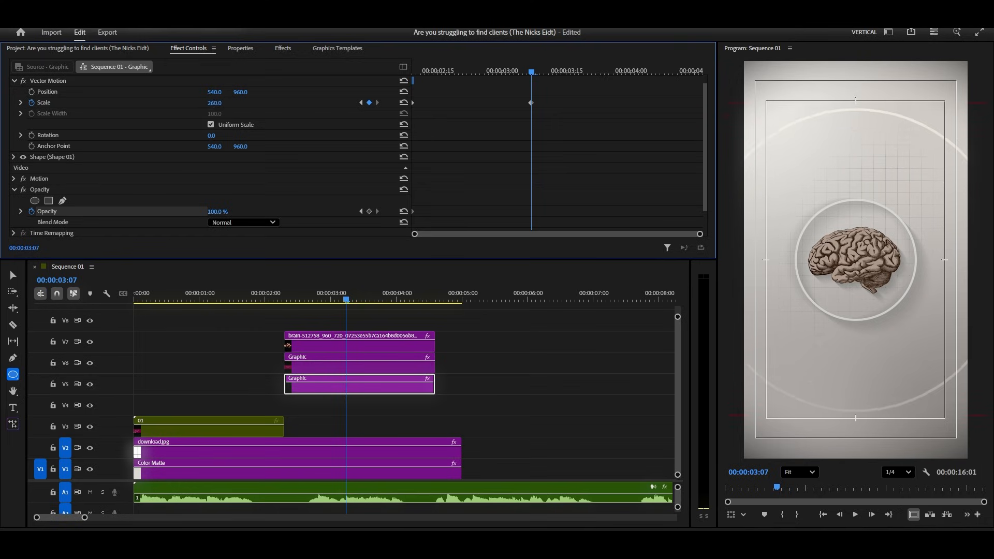
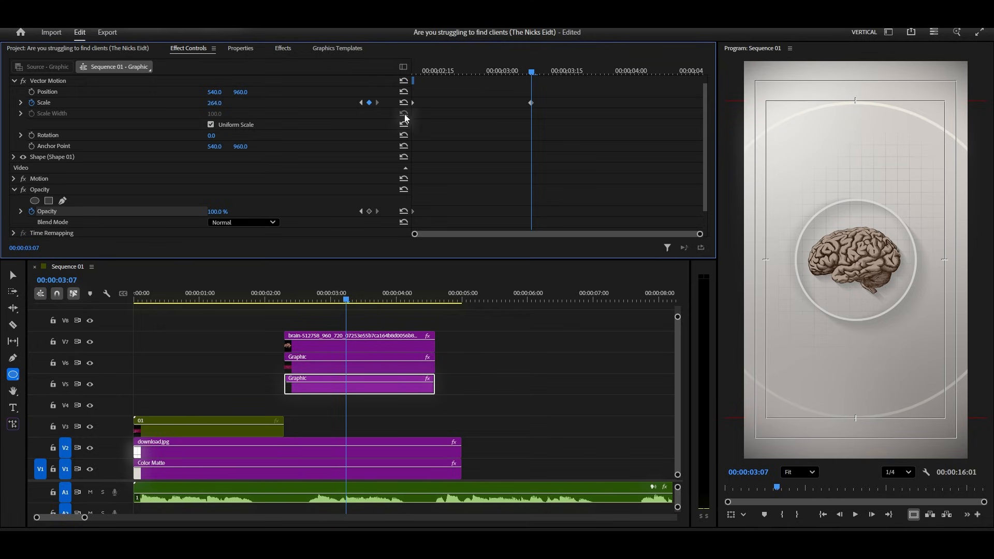
{"action": "left_click", "coordinate": [222, 210]}
{"action": "type", "text": "50"}
{"action": "key", "text": "Return"}
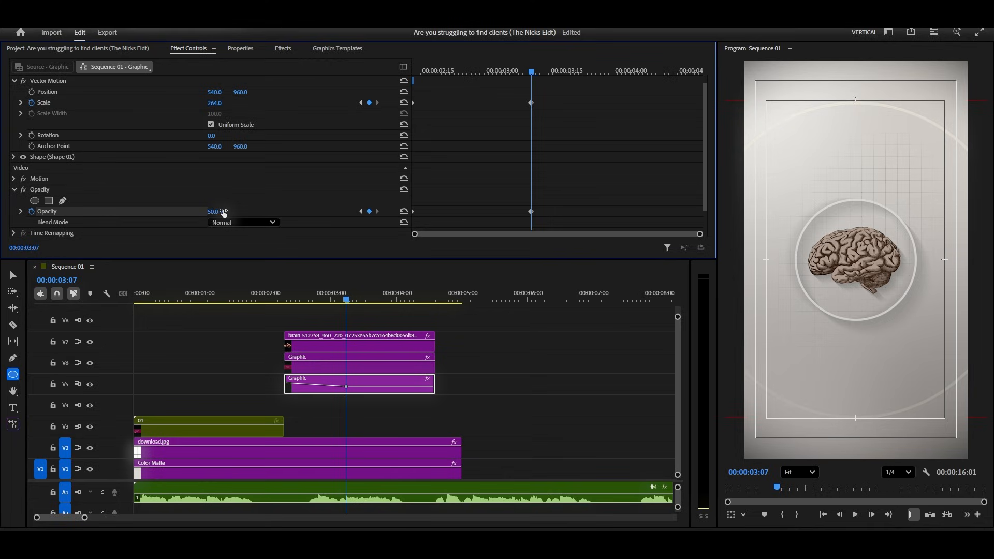
- Apply Ease In and Ease Out to all Scale and Opacity keyframes of the V5 ring
{"action": "left_click_drag", "start_coordinate": [557, 91], "coordinate": [403, 229]}
{"action": "right_click", "coordinate": [530, 214]}
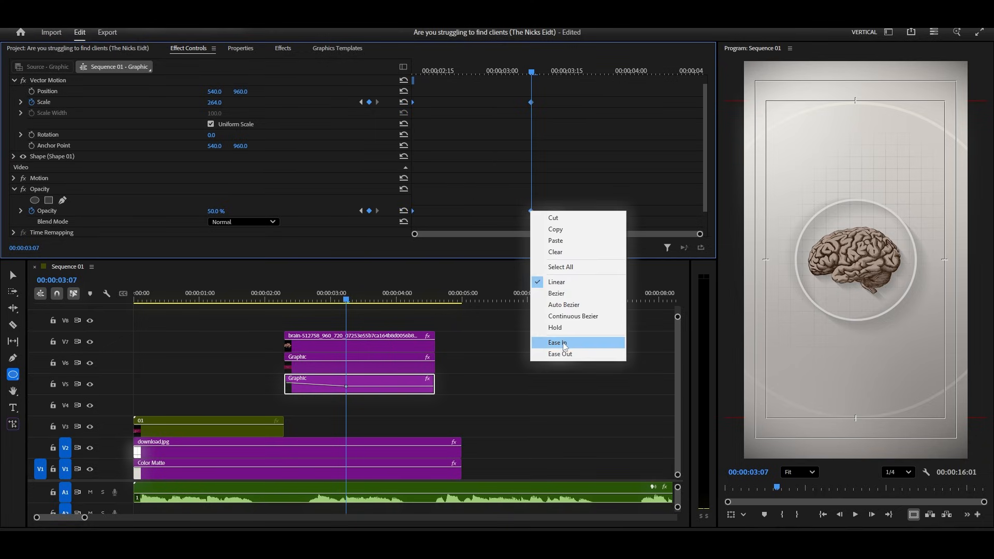
{"action": "left_click", "coordinate": [554, 344]}
{"action": "right_click", "coordinate": [533, 213]}
{"action": "left_click", "coordinate": [569, 355]}
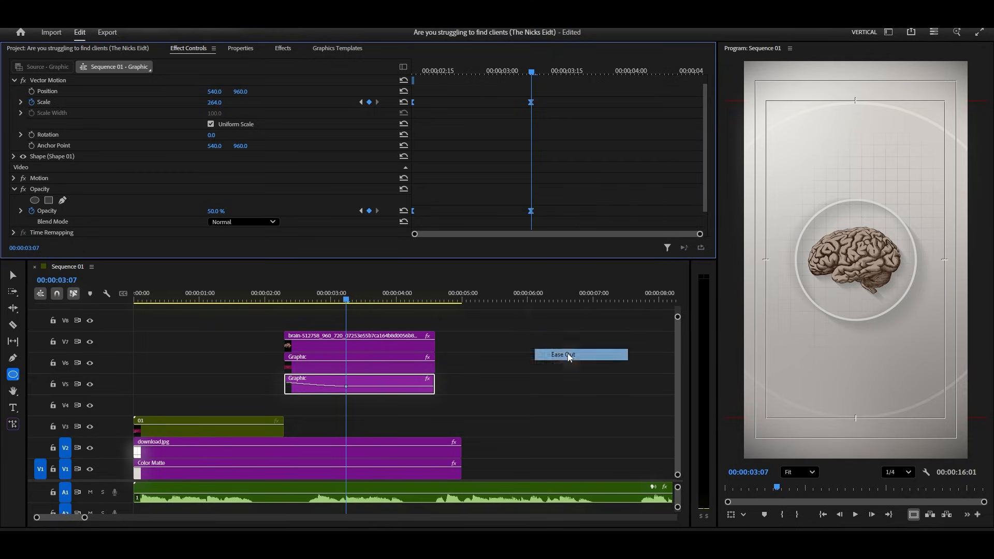
- Reshape the V5 ring's Scale velocity curve so the growth peaks early and settles slowly into the last keyframe
{"action": "left_click", "coordinate": [22, 102]}
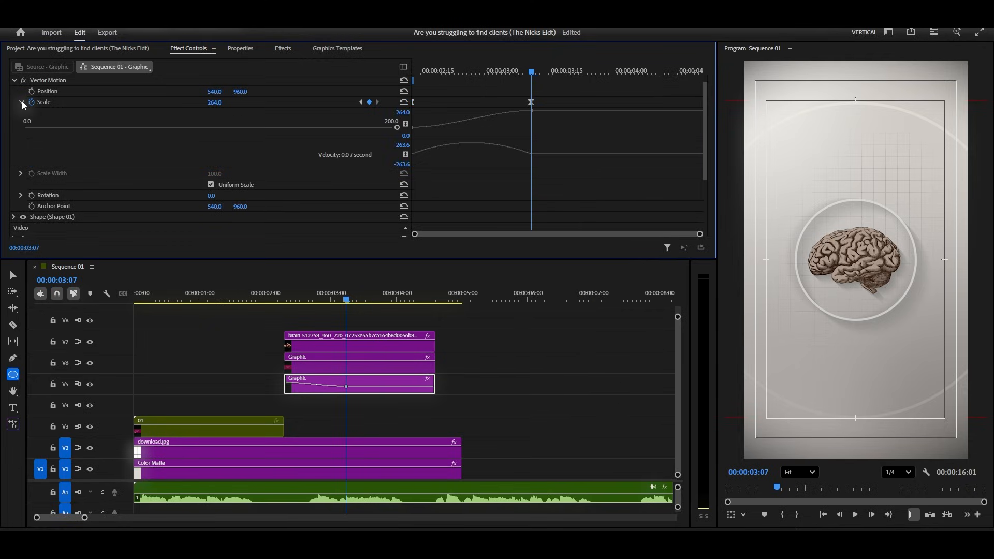
{"action": "left_click", "coordinate": [532, 102]}
{"action": "left_click_drag", "start_coordinate": [513, 157], "coordinate": [452, 154]}
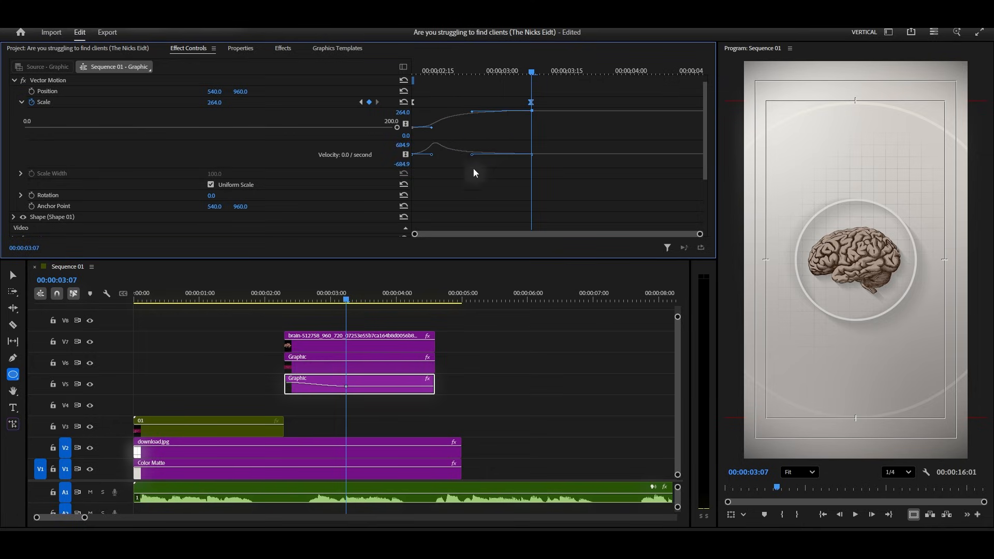
- Reshape the V5 ring's Opacity velocity curve to the same early peak and long settle, and scrub through the animation
{"action": "scroll", "coordinate": [473, 169], "scroll_direction": "down", "scroll_amount": 3}
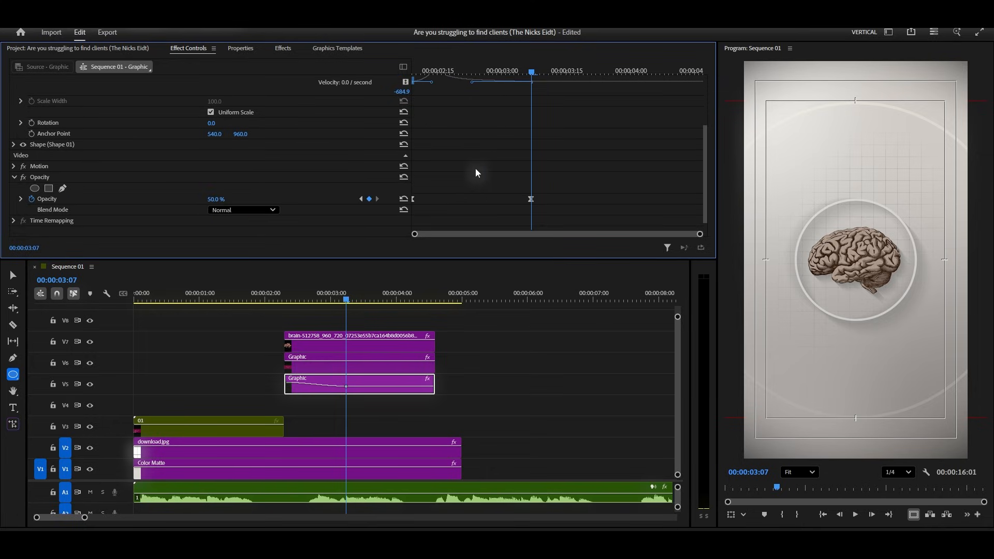
{"action": "left_click", "coordinate": [21, 198]}
{"action": "scroll", "coordinate": [477, 145], "scroll_direction": "down", "scroll_amount": 1}
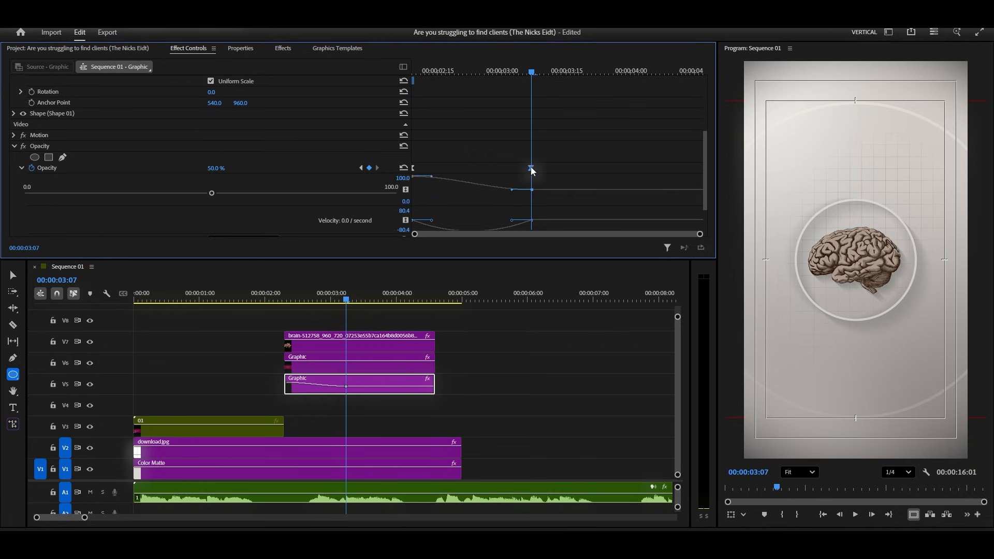
{"action": "scroll", "coordinate": [536, 170], "scroll_direction": "down", "scroll_amount": 1}
{"action": "left_click_drag", "start_coordinate": [511, 191], "coordinate": [466, 194]}
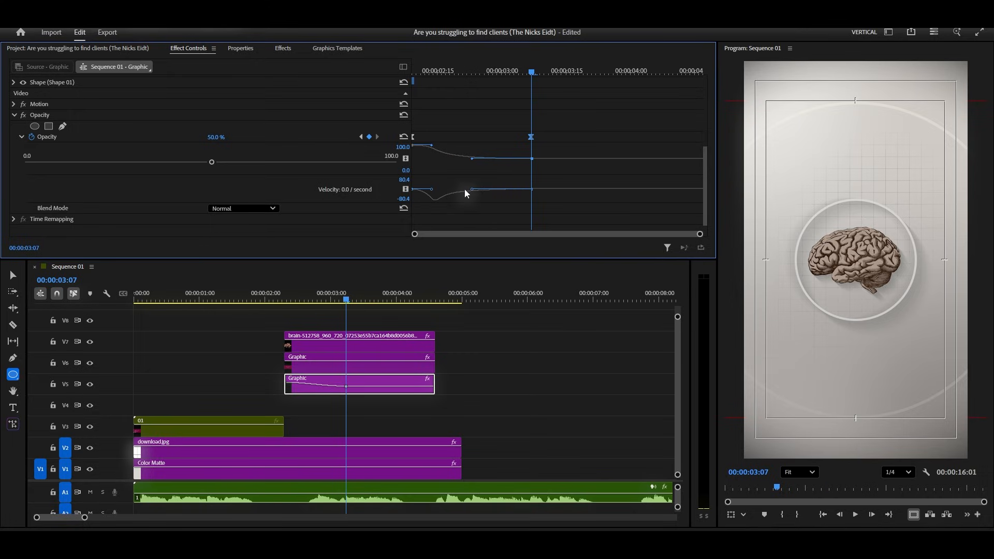
{"action": "left_click_drag", "start_coordinate": [308, 301], "coordinate": [378, 288]}
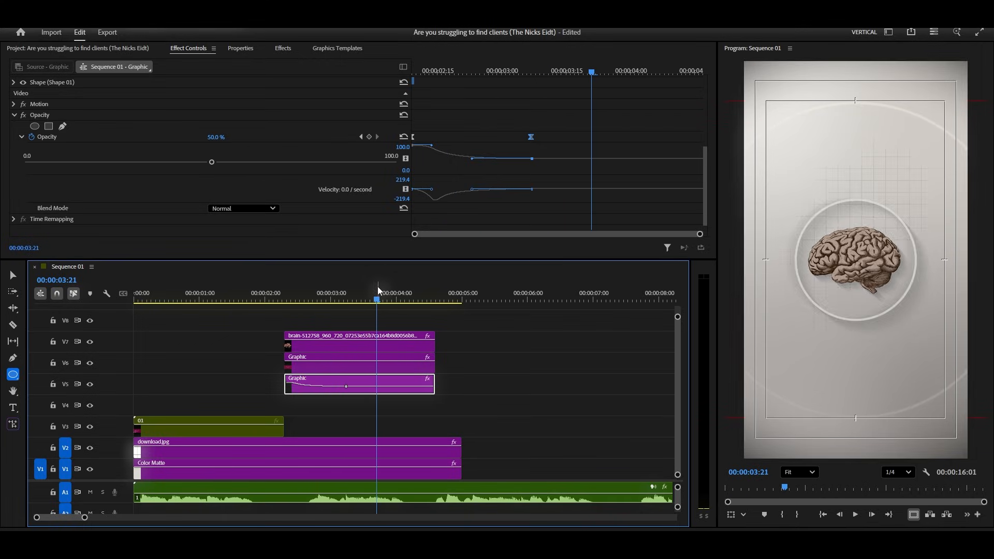
- Search the effects for "drop" and apply the Drop Shadow video effect to the V5 ring clip
{"action": "left_click", "coordinate": [283, 48]}
{"action": "left_click", "coordinate": [65, 67]}
{"action": "type", "text": "drop"}
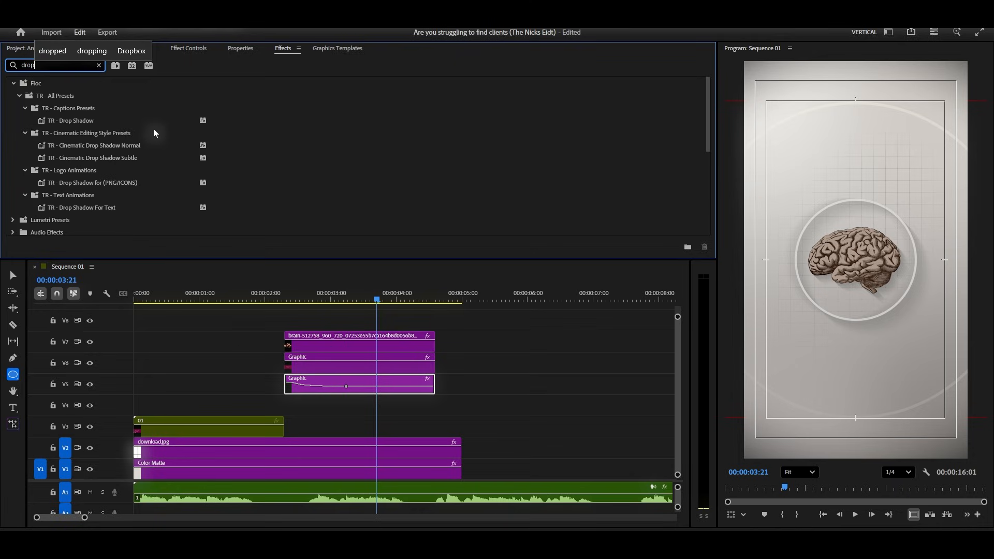
{"action": "scroll", "coordinate": [150, 138], "scroll_direction": "down", "scroll_amount": 3}
{"action": "left_click_drag", "start_coordinate": [66, 191], "coordinate": [311, 382]}
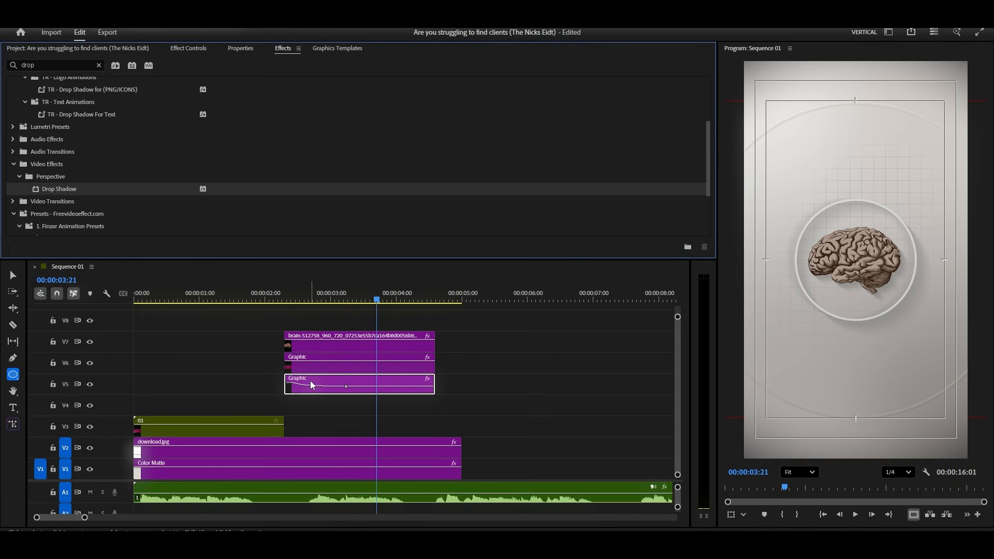
- Set the Drop Shadow Softness of the V5 ring clip to 50
{"action": "left_click", "coordinate": [239, 46]}
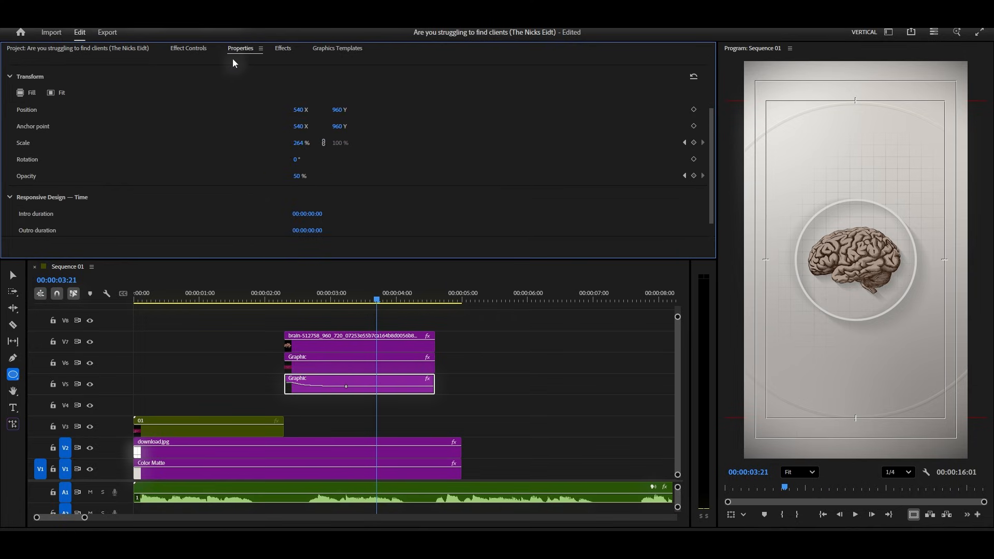
{"action": "left_click", "coordinate": [188, 48]}
{"action": "scroll", "coordinate": [294, 196], "scroll_direction": "down", "scroll_amount": 2}
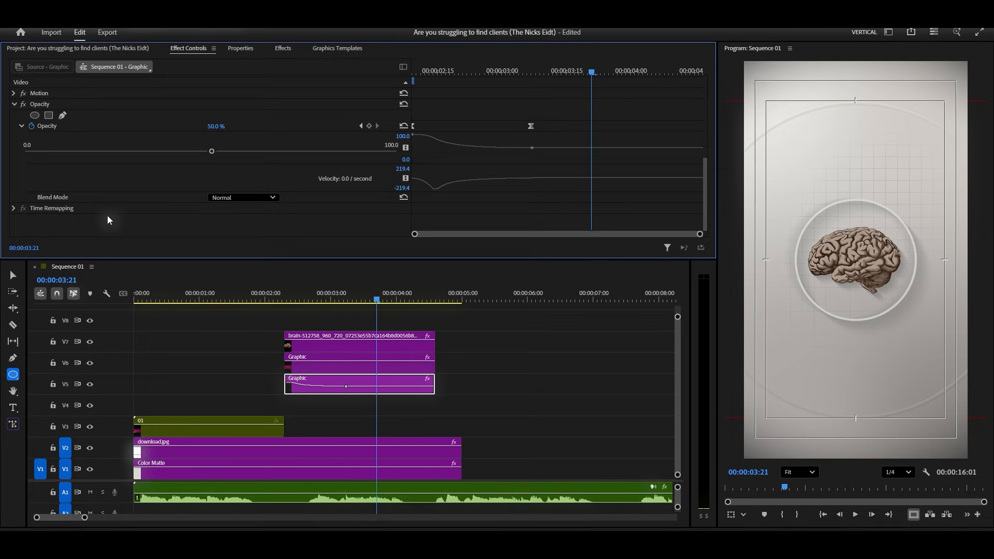
{"action": "scroll", "coordinate": [59, 205], "scroll_direction": "up", "scroll_amount": 3}
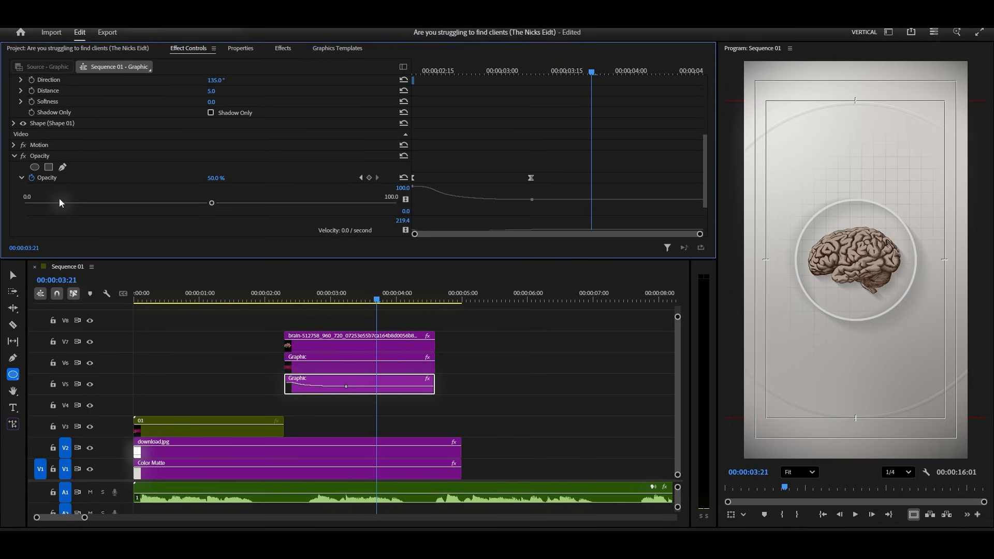
{"action": "scroll", "coordinate": [53, 160], "scroll_direction": "down", "scroll_amount": 3}
{"action": "scroll", "coordinate": [60, 167], "scroll_direction": "up", "scroll_amount": 6}
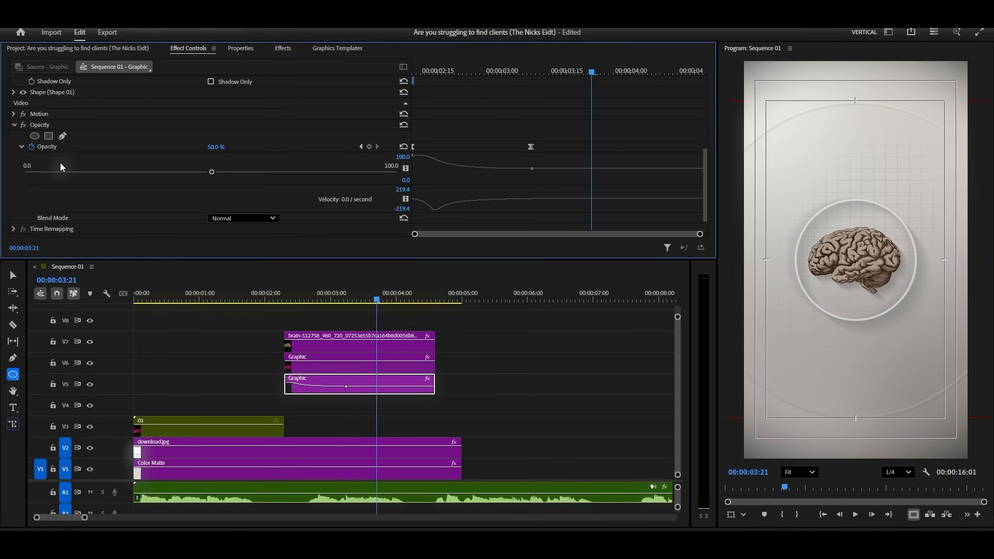
{"action": "left_click_drag", "start_coordinate": [211, 184], "coordinate": [235, 185]}
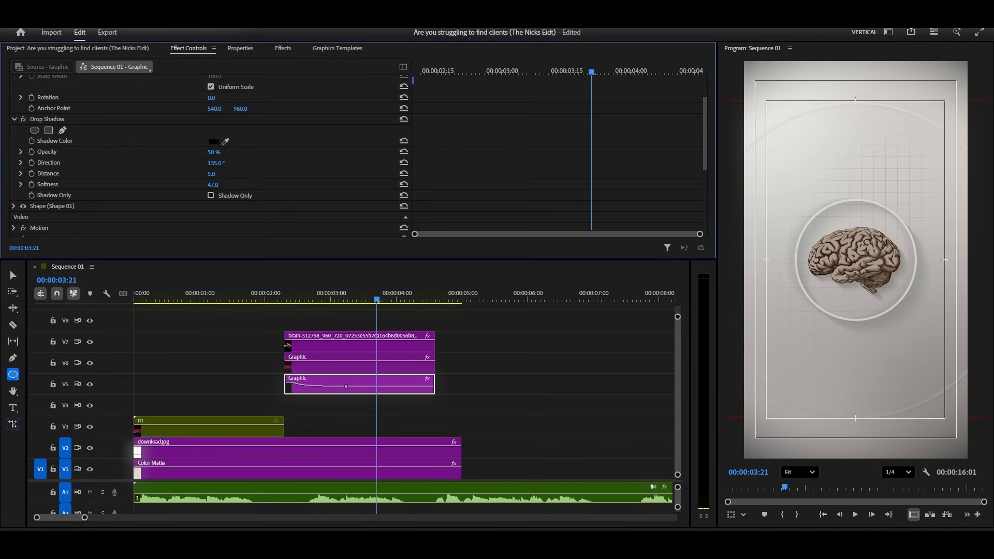
{"action": "left_click", "coordinate": [219, 186]}
{"action": "type", "text": "50"}
{"action": "key", "text": "Return"}
- Duplicate the V5 ring clip onto V4 and V3, starting about 5 and 12 frames after the original
{"action": "left_click", "coordinate": [338, 424]}
{"action": "scroll", "coordinate": [328, 418], "scroll_direction": "up", "scroll_amount": 2}
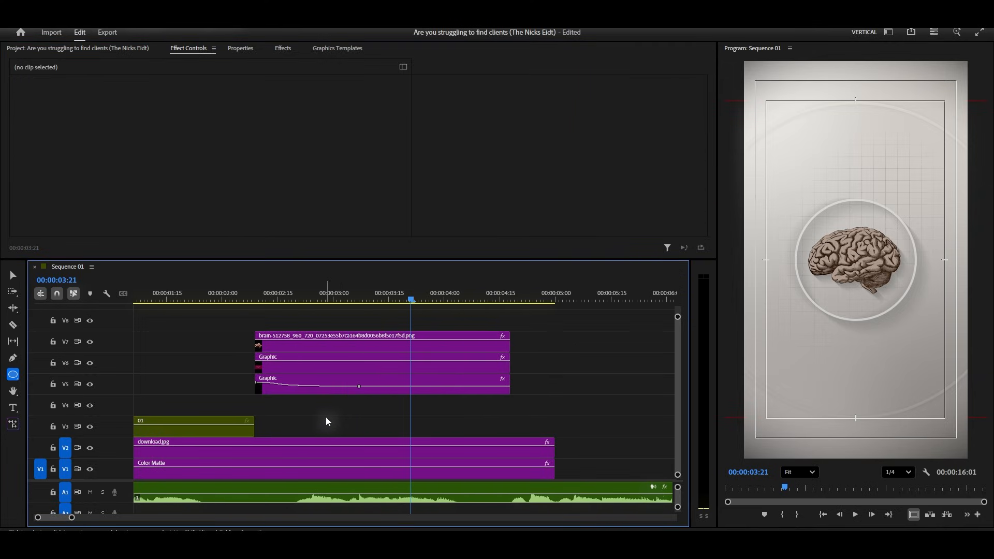
{"action": "left_click", "coordinate": [348, 384]}
{"action": "left_click_drag", "start_coordinate": [344, 380], "coordinate": [351, 425]}
{"action": "left_click", "coordinate": [435, 300]}
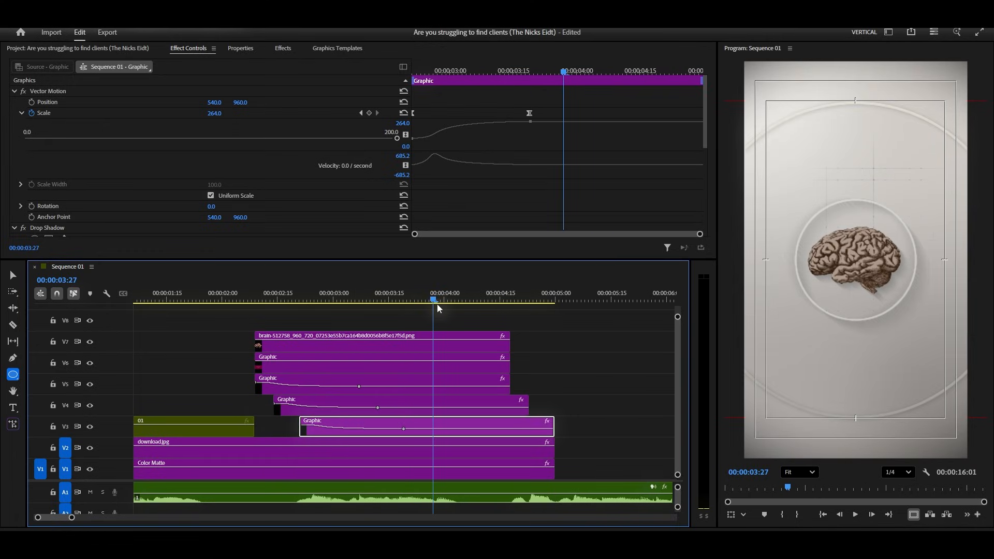
- Set the V4 ring's last Scale keyframe to 220
{"action": "left_click", "coordinate": [467, 402]}
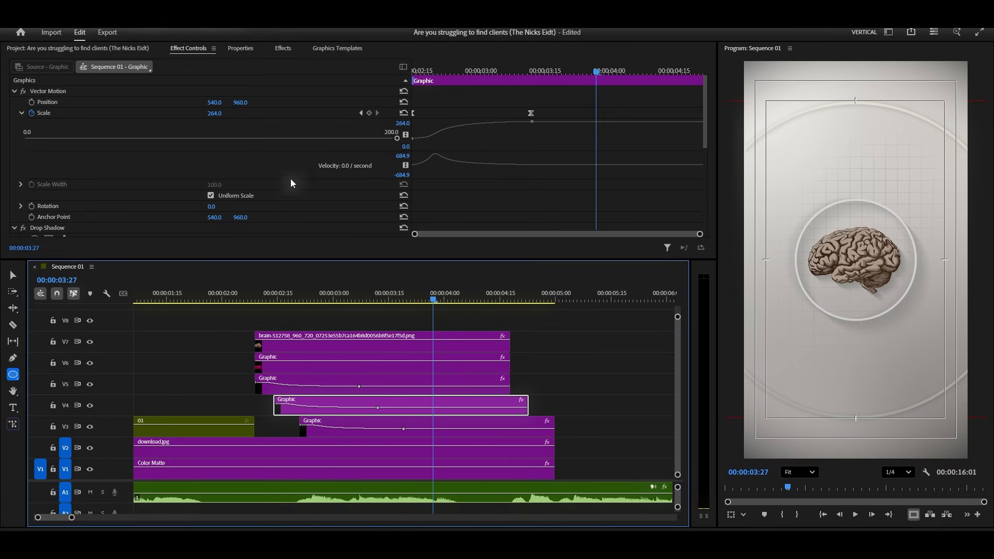
{"action": "left_click", "coordinate": [361, 114]}
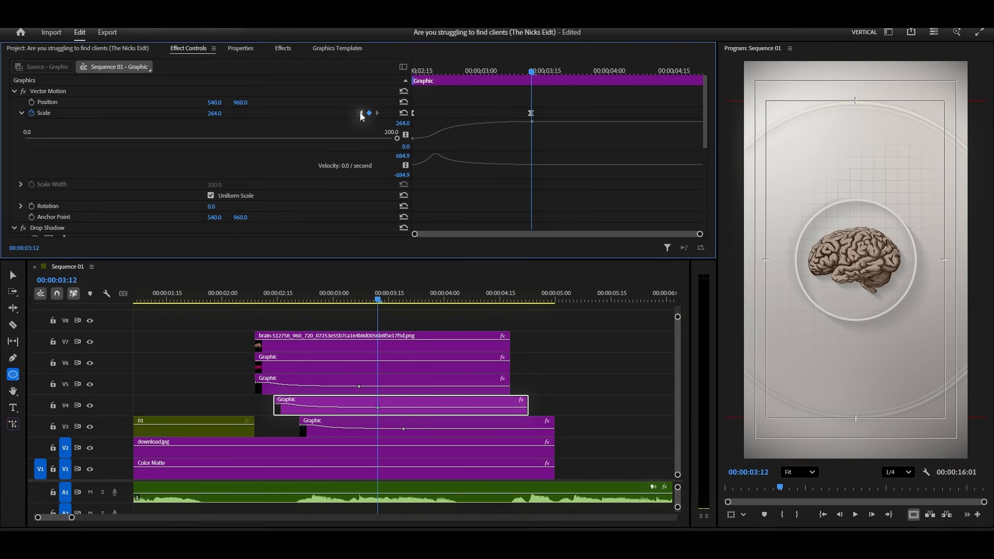
{"action": "left_click_drag", "start_coordinate": [218, 114], "coordinate": [201, 113]}
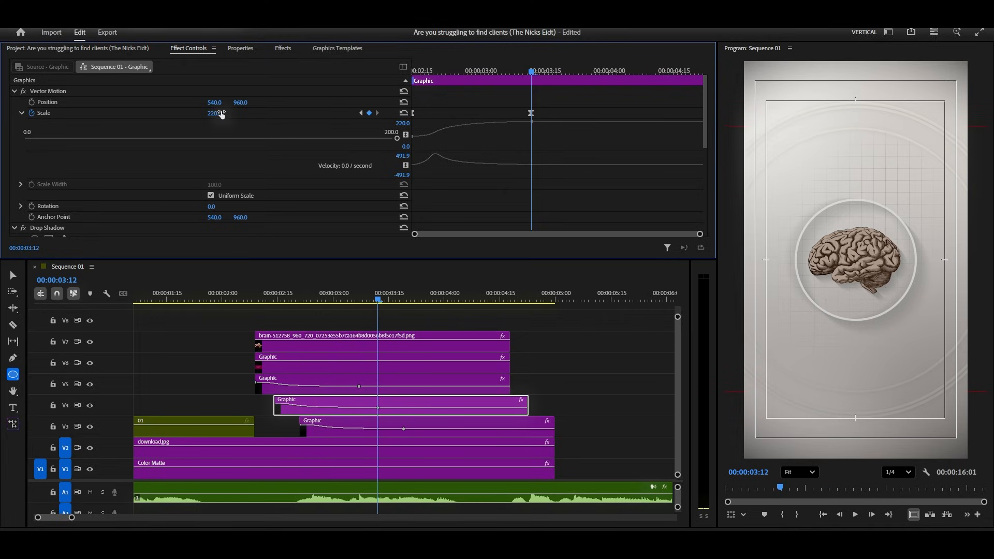
- Set the V3 ring's last Scale keyframe to 161, with the playhead exactly on that keyframe
{"action": "left_click", "coordinate": [384, 425]}
{"action": "left_click_drag", "start_coordinate": [228, 113], "coordinate": [222, 113]}
{"action": "key", "text": "ctrl+z"}
{"action": "left_click", "coordinate": [378, 114]}
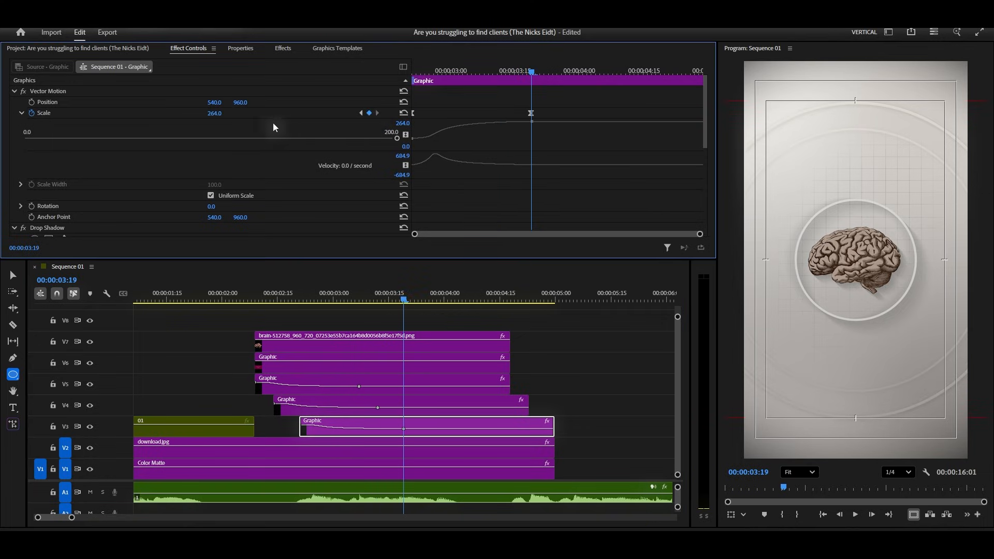
{"action": "left_click_drag", "start_coordinate": [220, 114], "coordinate": [166, 114]}
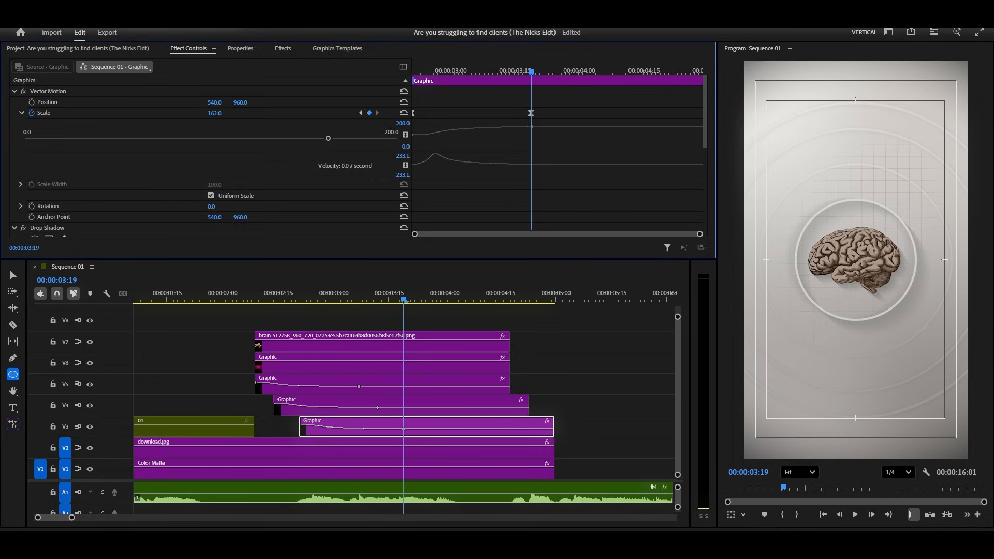
- Rotate the V3 ring to 116° and the V5 ring to -37°
{"action": "scroll", "coordinate": [272, 213], "scroll_direction": "down", "scroll_amount": 1}
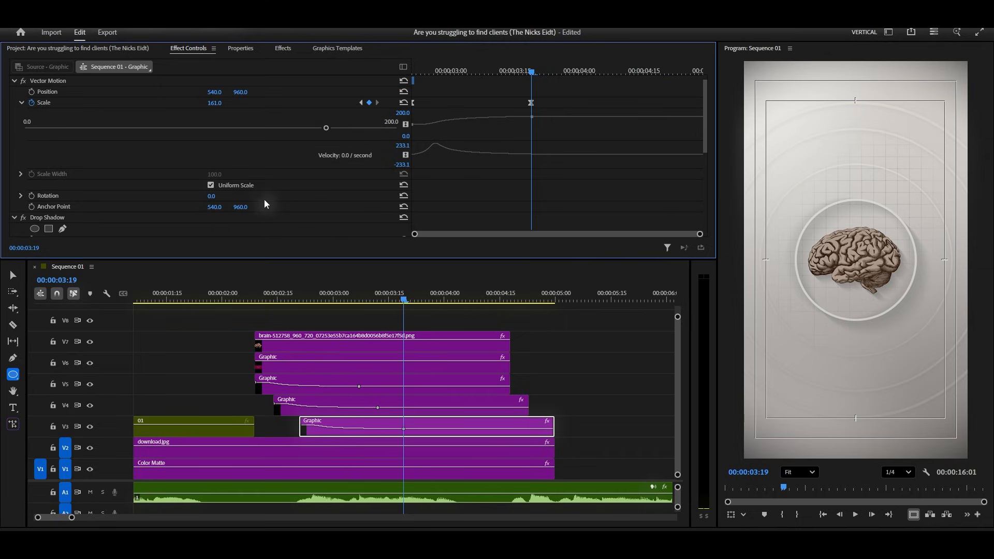
{"action": "left_click_drag", "start_coordinate": [211, 195], "coordinate": [223, 196]}
{"action": "left_click", "coordinate": [361, 386]}
{"action": "left_click_drag", "start_coordinate": [214, 206], "coordinate": [195, 206]}
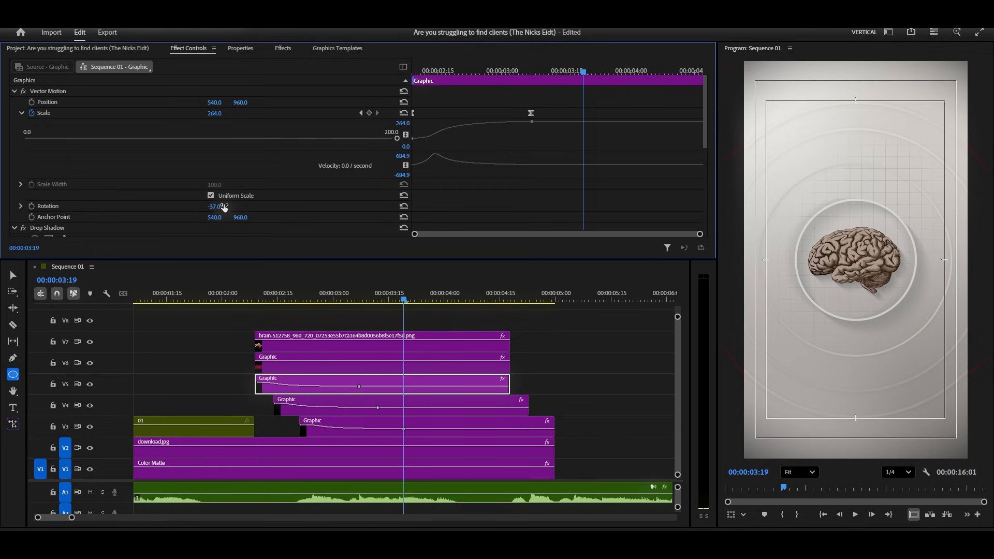
- Play the brain scene from its start to check the three staggered rings
{"action": "left_click", "coordinate": [263, 300]}
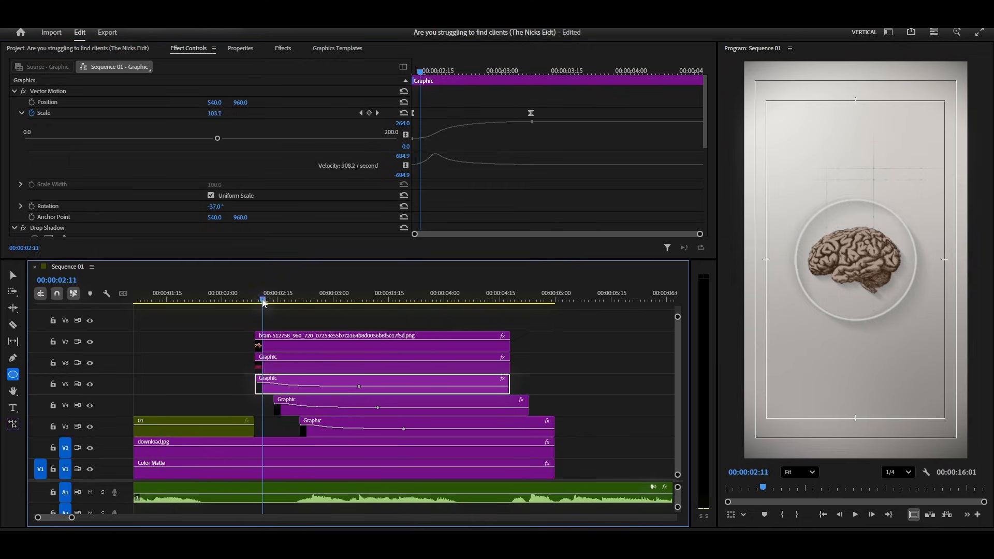
{"action": "key", "text": "space"}
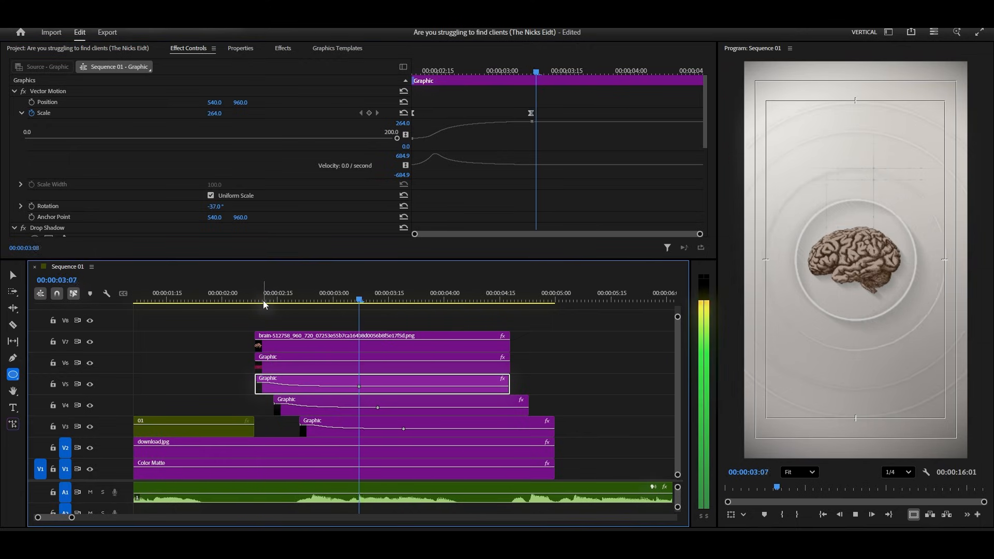
{"action": "key", "text": "space"}
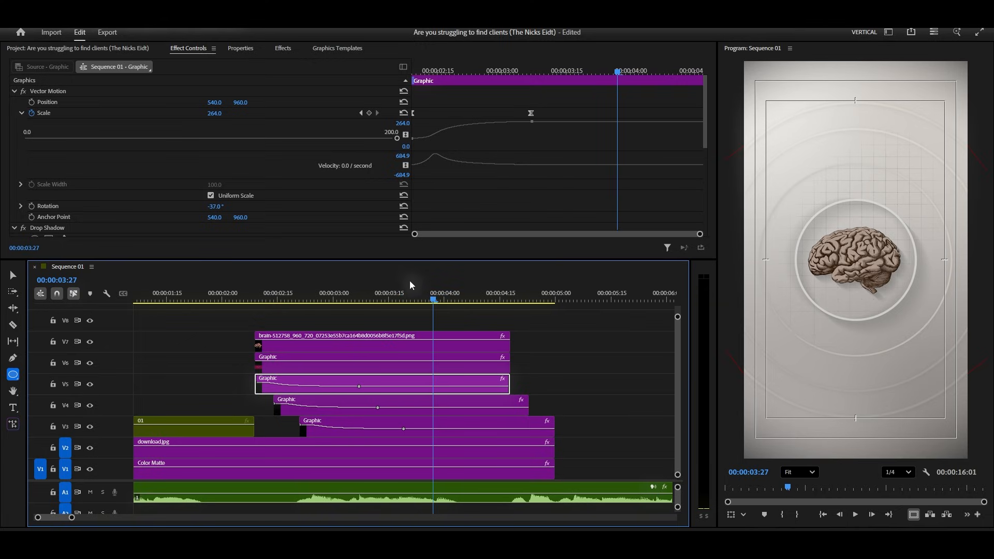
- Move the V5 ring's last Scale keyframe to 00:00:04:14 and scrub through the slower growth
{"action": "left_click_drag", "start_coordinate": [445, 300], "coordinate": [498, 304]}
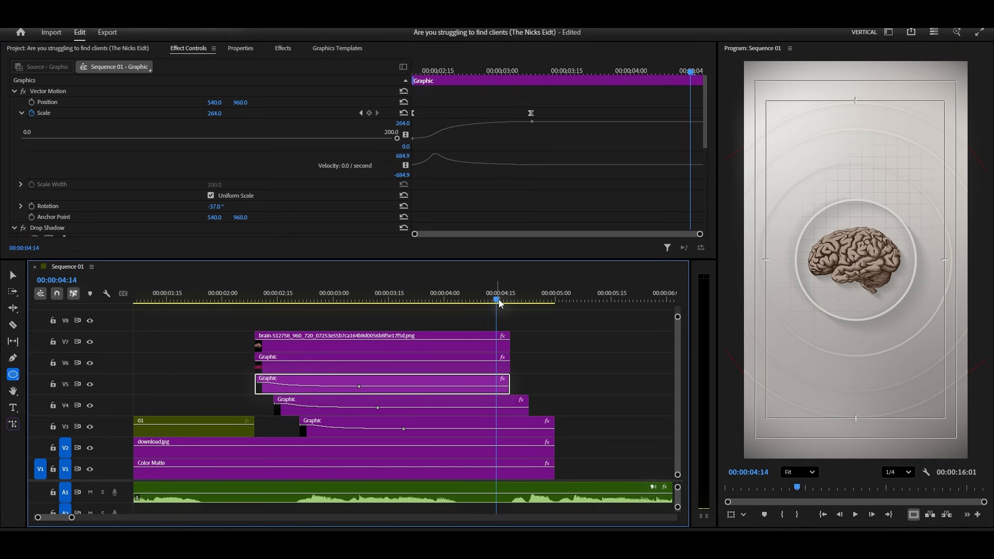
{"action": "left_click_drag", "start_coordinate": [532, 111], "coordinate": [692, 120]}
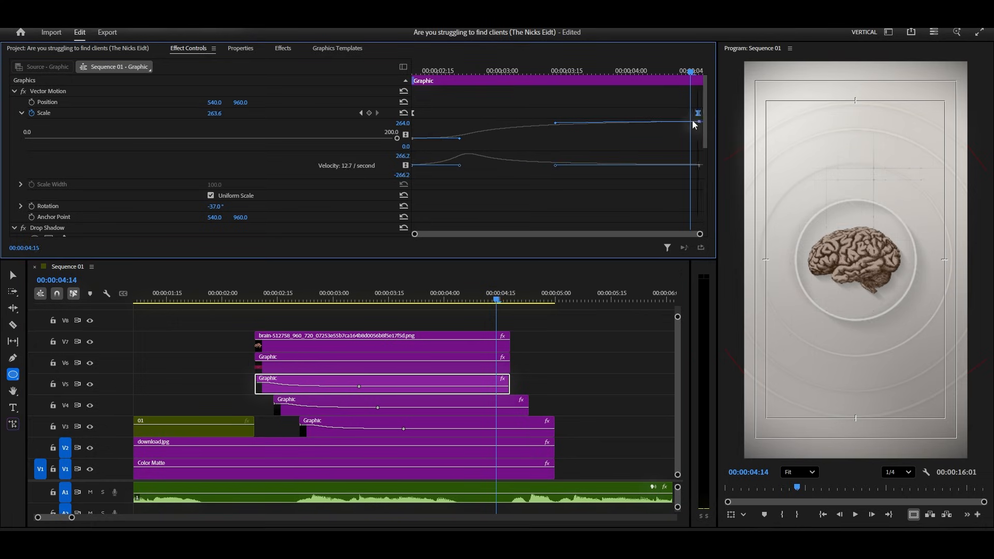
{"action": "scroll", "coordinate": [635, 150], "scroll_direction": "down", "scroll_amount": 4}
{"action": "scroll", "coordinate": [632, 155], "scroll_direction": "down", "scroll_amount": 3}
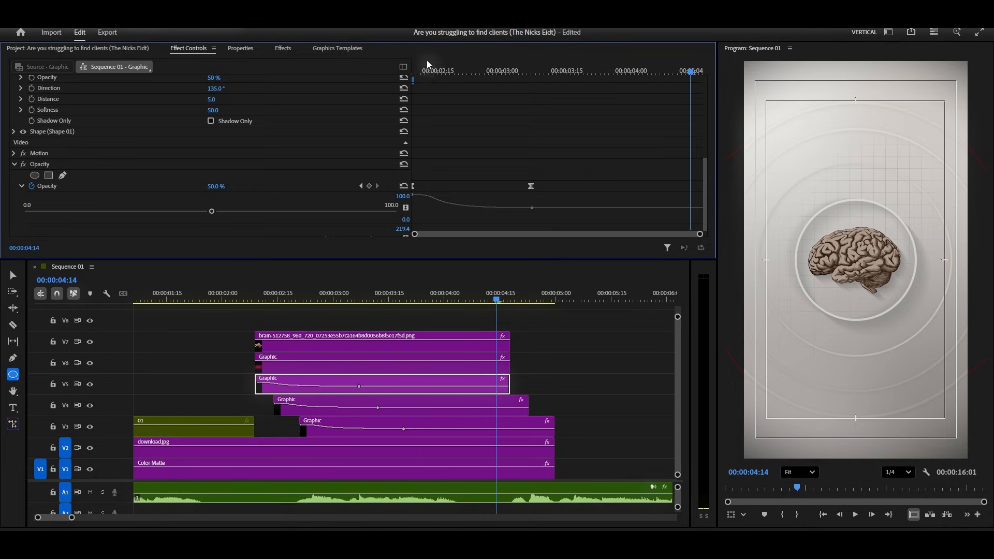
{"action": "left_click", "coordinate": [263, 300]}
{"action": "left_click_drag", "start_coordinate": [262, 309], "coordinate": [482, 301]}
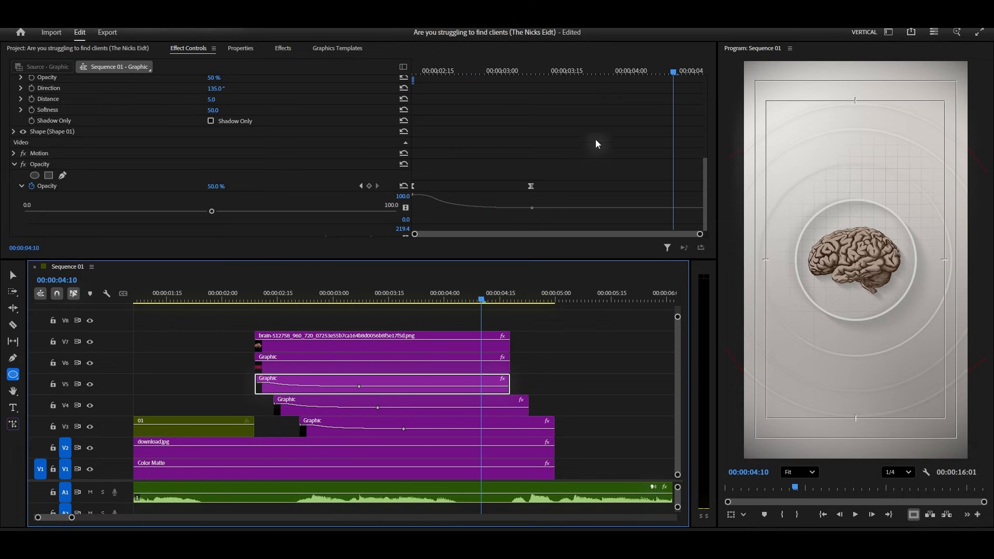
{"action": "scroll", "coordinate": [583, 156], "scroll_direction": "up", "scroll_amount": 6}
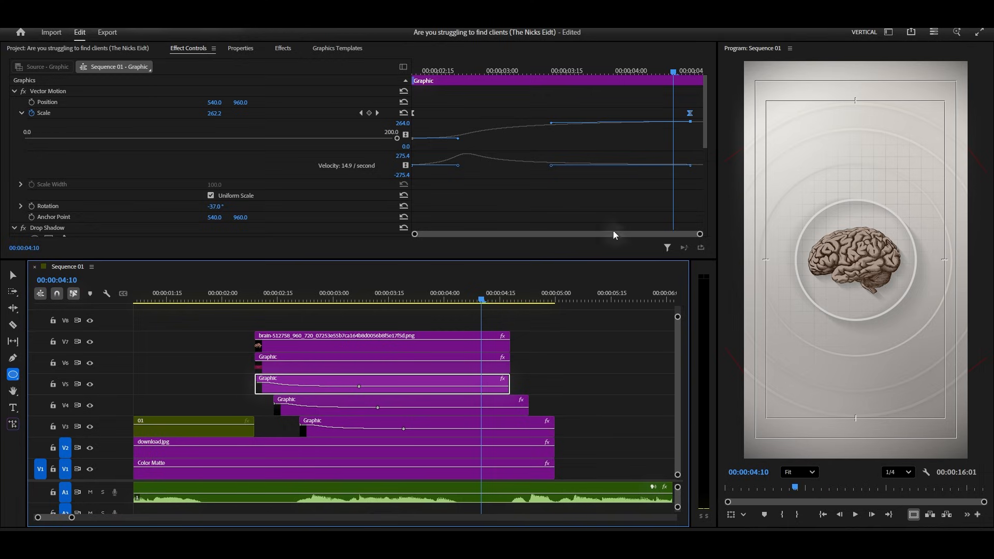
- Move the last Scale keyframes of the V4 and V3 rings to 00:00:04:14 as well
{"action": "left_click", "coordinate": [496, 300]}
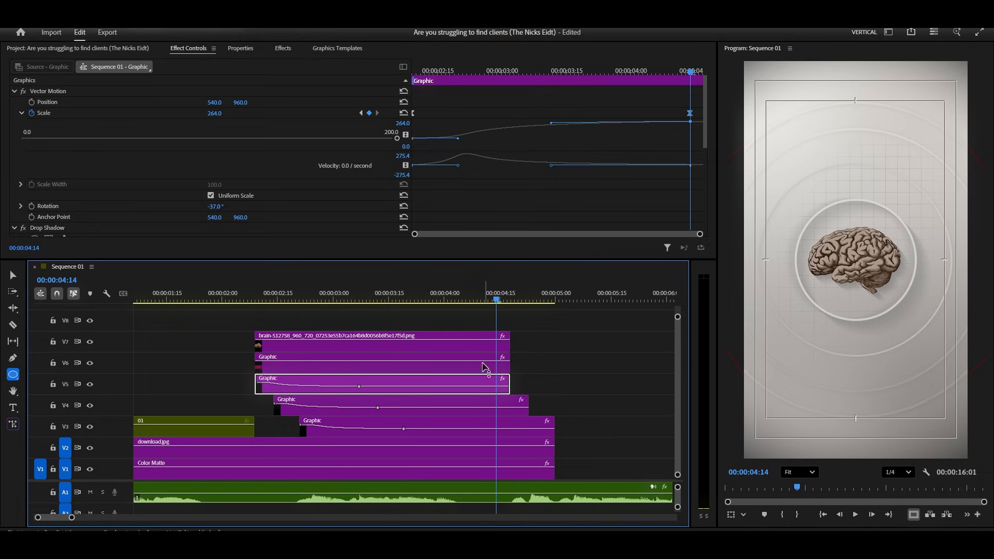
{"action": "left_click", "coordinate": [452, 396]}
{"action": "left_click", "coordinate": [635, 122]}
{"action": "left_click_drag", "start_coordinate": [636, 122], "coordinate": [669, 121]}
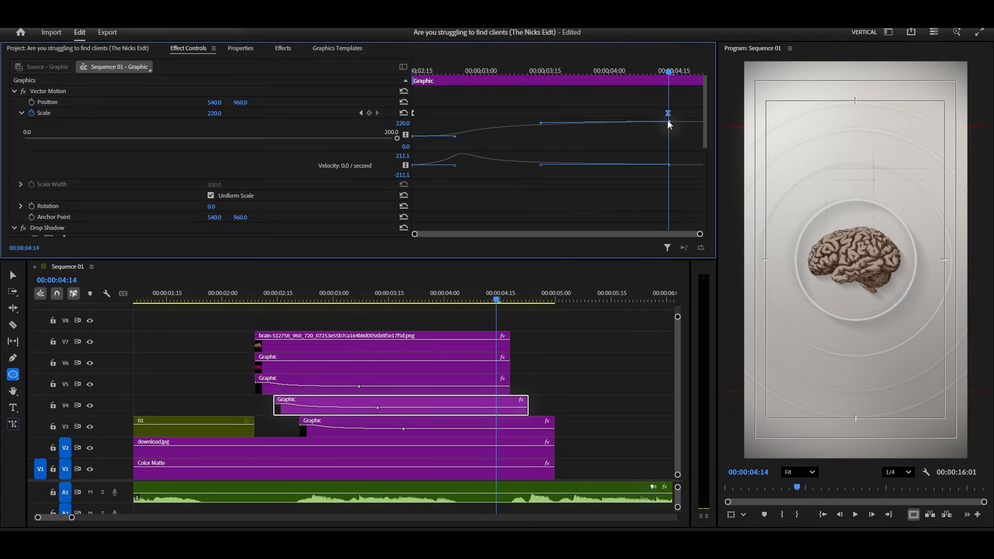
{"action": "left_click", "coordinate": [461, 426]}
{"action": "left_click_drag", "start_coordinate": [533, 115], "coordinate": [638, 114]}
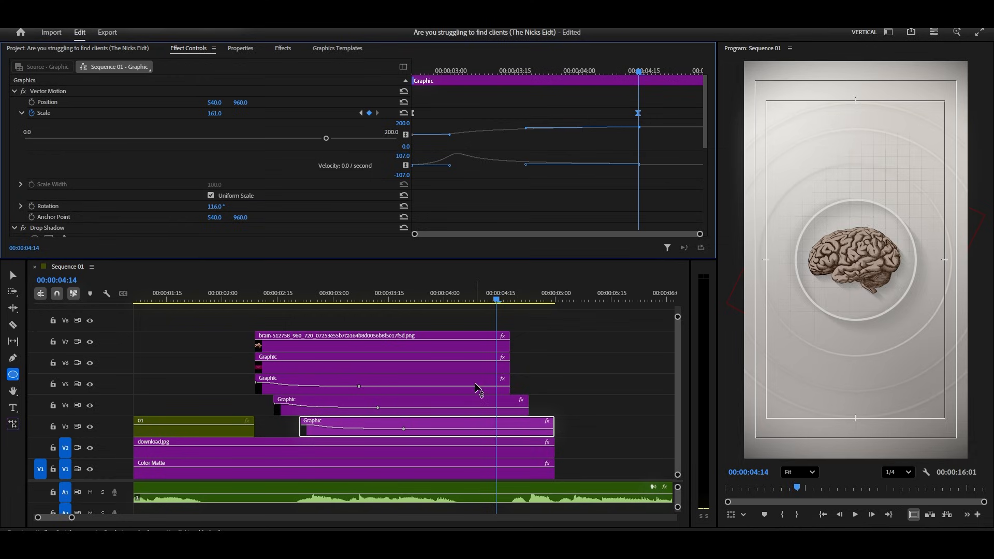
- Play back the brain scene to review the slower expansion of all three rings
{"action": "left_click_drag", "start_coordinate": [270, 297], "coordinate": [256, 302]}
{"action": "key", "text": "space"}
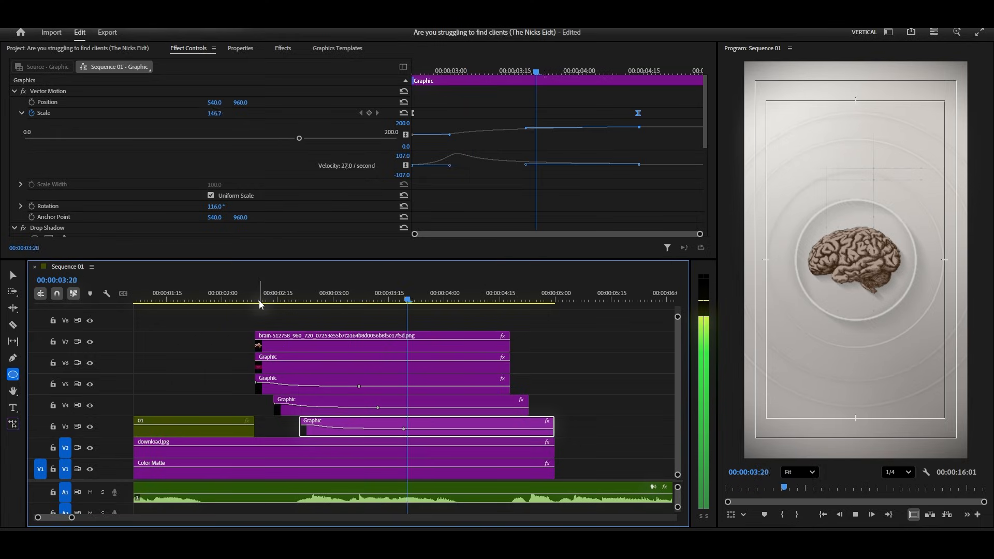
{"action": "key", "text": "space"}
- Extend the clips on V4 through V7 to end with the background clips at 00:00:05:00
{"action": "scroll", "coordinate": [414, 411], "scroll_direction": "down", "scroll_amount": 2}
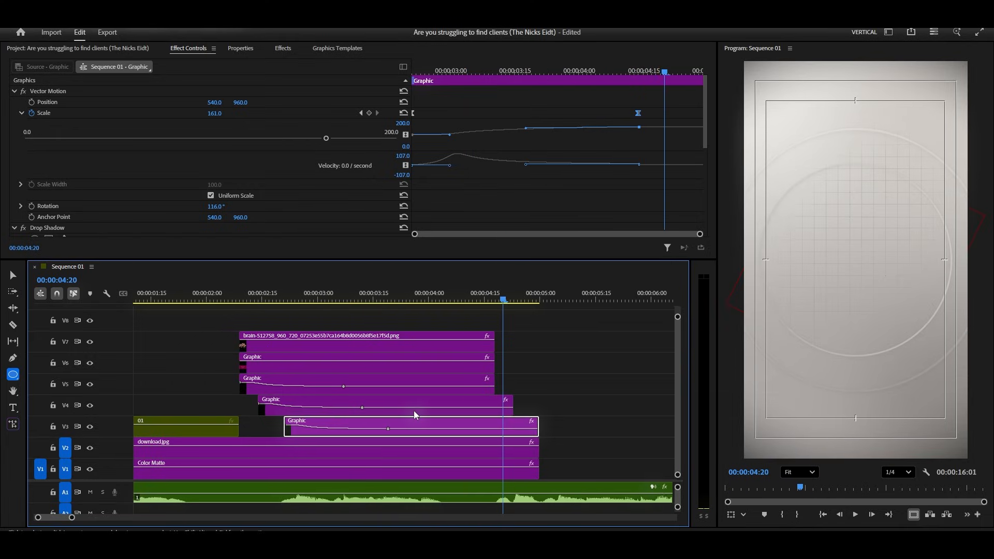
{"action": "left_click_drag", "start_coordinate": [496, 407], "coordinate": [523, 369]}
{"action": "left_click_drag", "start_coordinate": [480, 342], "coordinate": [521, 345]}
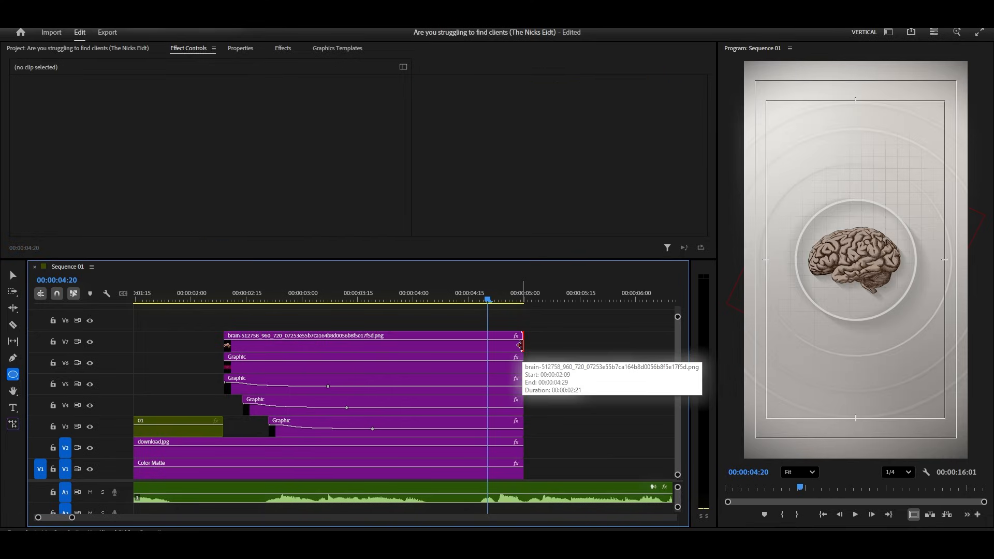
- Nest the brain and ring clips on V3 through V7 into a sequence named 02
{"action": "left_click_drag", "start_coordinate": [295, 294], "coordinate": [453, 315]}
{"action": "left_click_drag", "start_coordinate": [545, 336], "coordinate": [450, 432]}
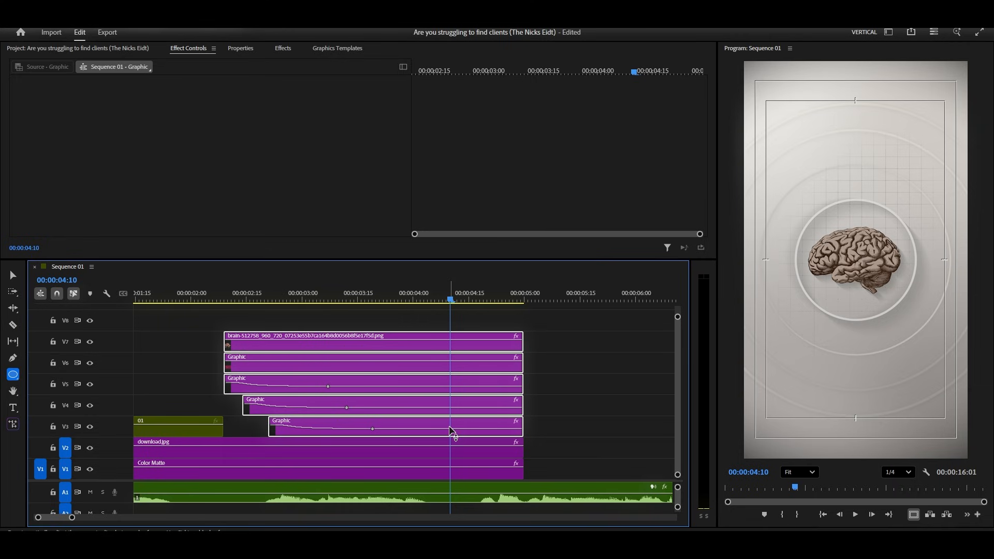
{"action": "right_click", "coordinate": [450, 432]}
{"action": "left_click", "coordinate": [496, 296]}
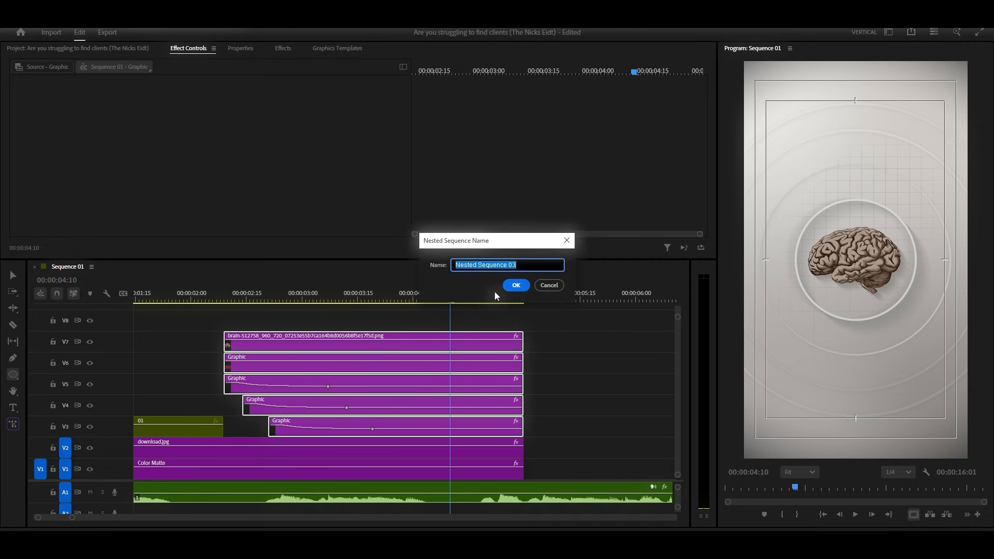
{"action": "type", "text": "02"}
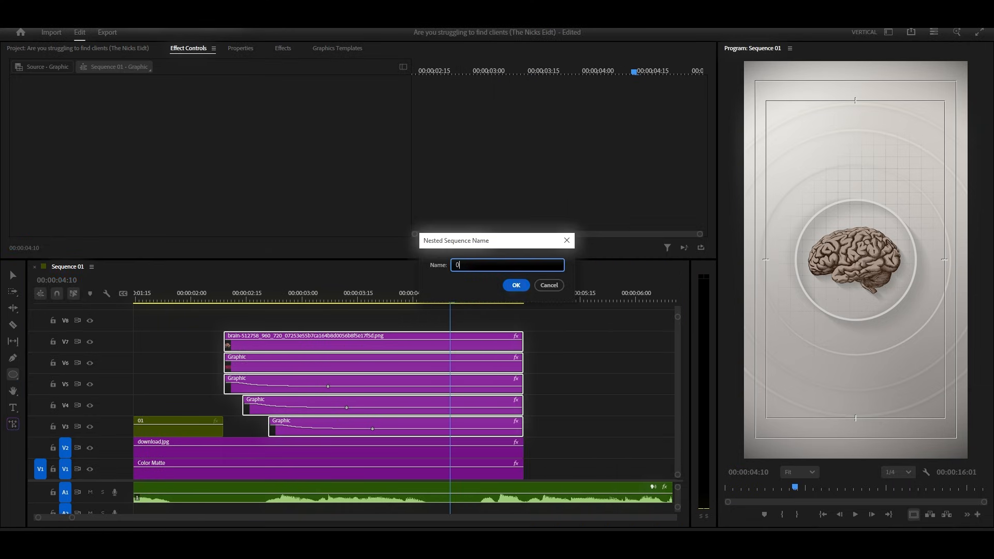
{"action": "left_click", "coordinate": [516, 286]}
- Find the Transform video effect by searching for "transf" and apply it to the nested clip 01 on V3
{"action": "scroll", "coordinate": [350, 442], "scroll_direction": "left", "scroll_amount": 5}
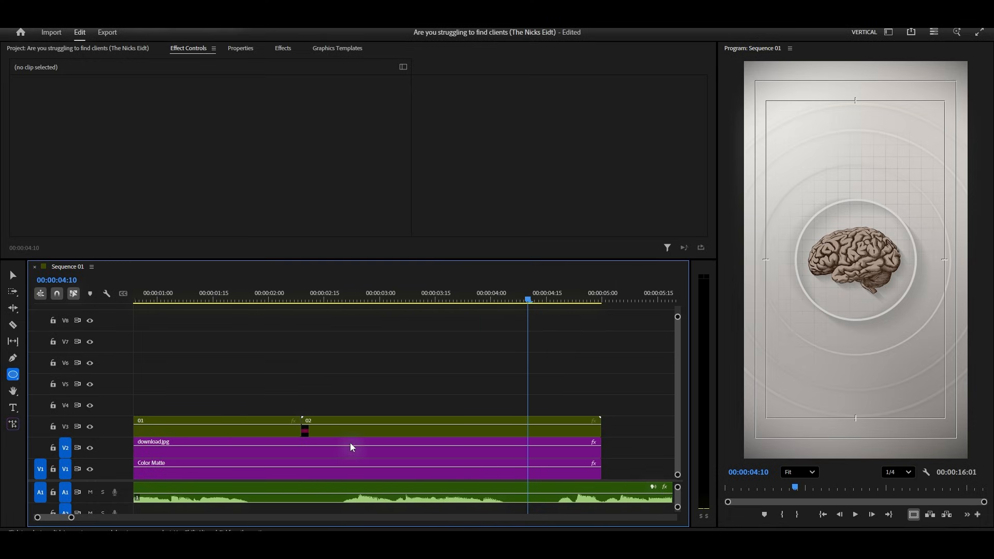
{"action": "left_click", "coordinate": [349, 302]}
{"action": "key", "text": "minus"}
{"action": "key", "text": "equal"}
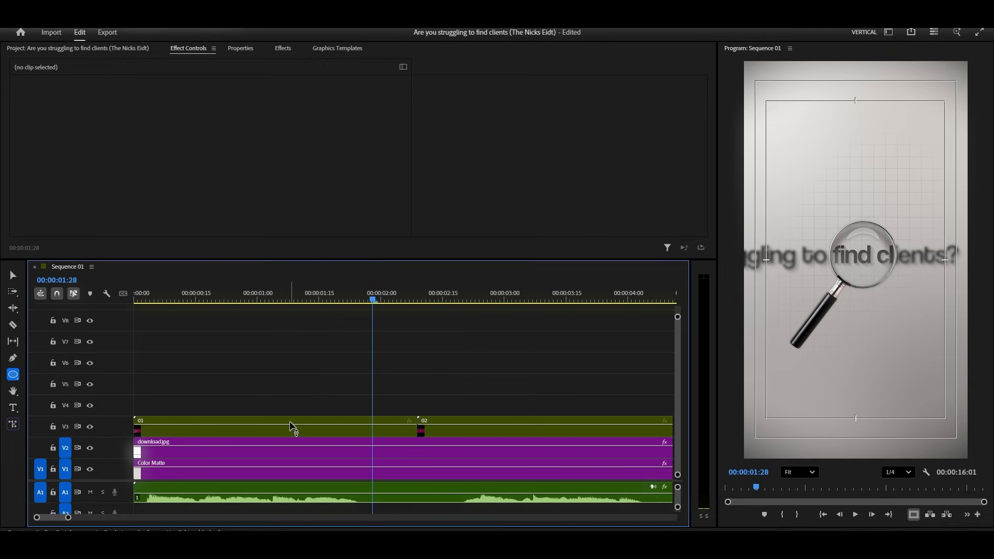
{"action": "left_click", "coordinate": [289, 423]}
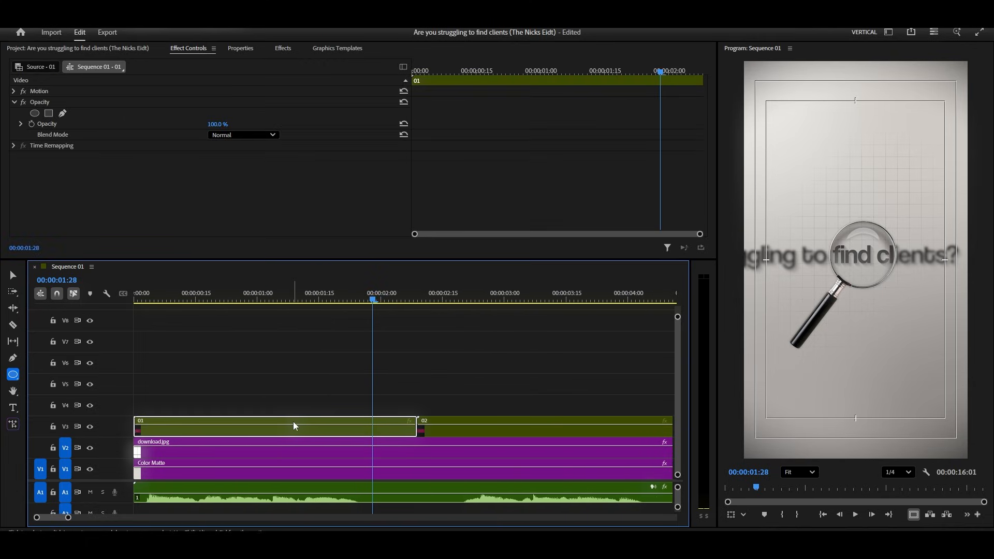
{"action": "left_click", "coordinate": [283, 48]}
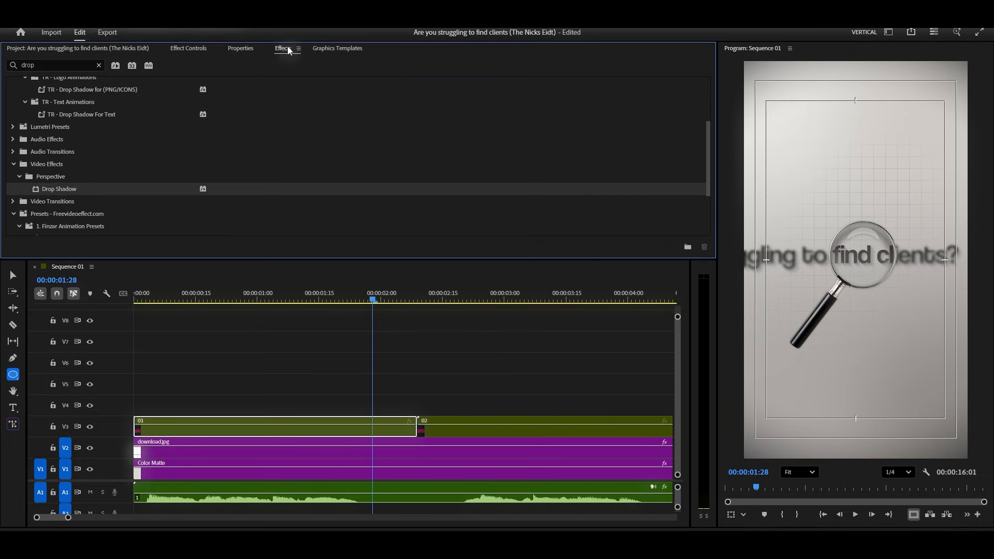
{"action": "left_click", "coordinate": [72, 64]}
{"action": "double_click", "coordinate": [72, 64]}
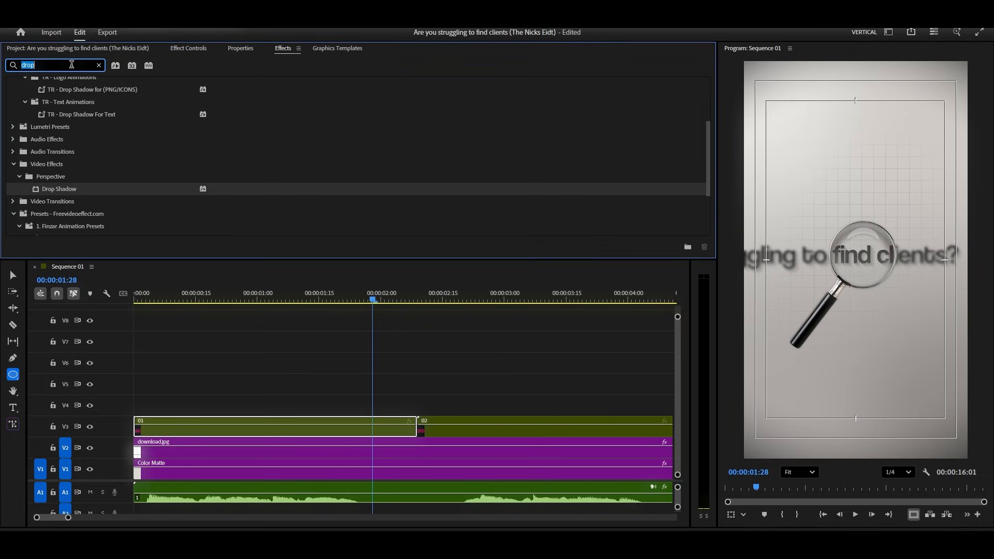
{"action": "type", "text": "transfp"}
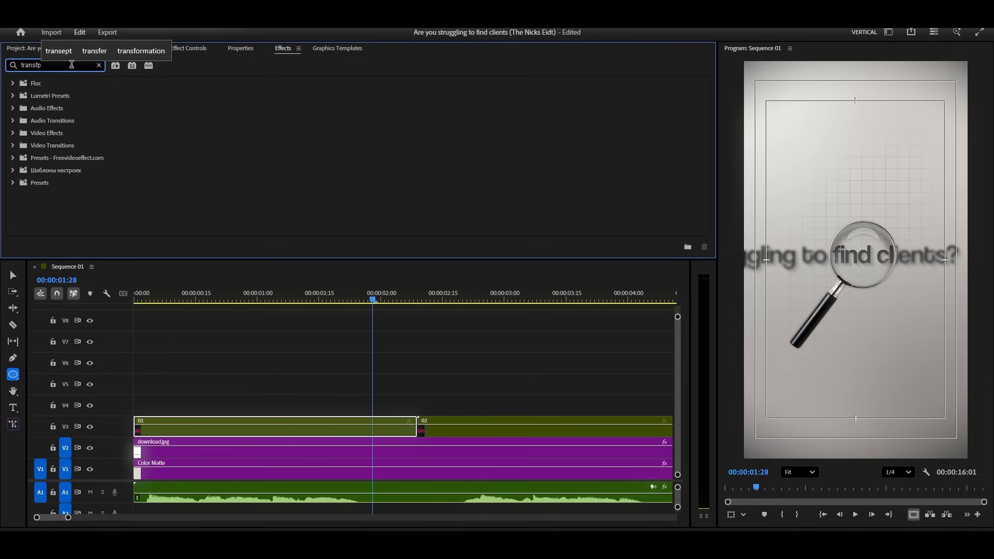
{"action": "key", "text": "BackSpace"}
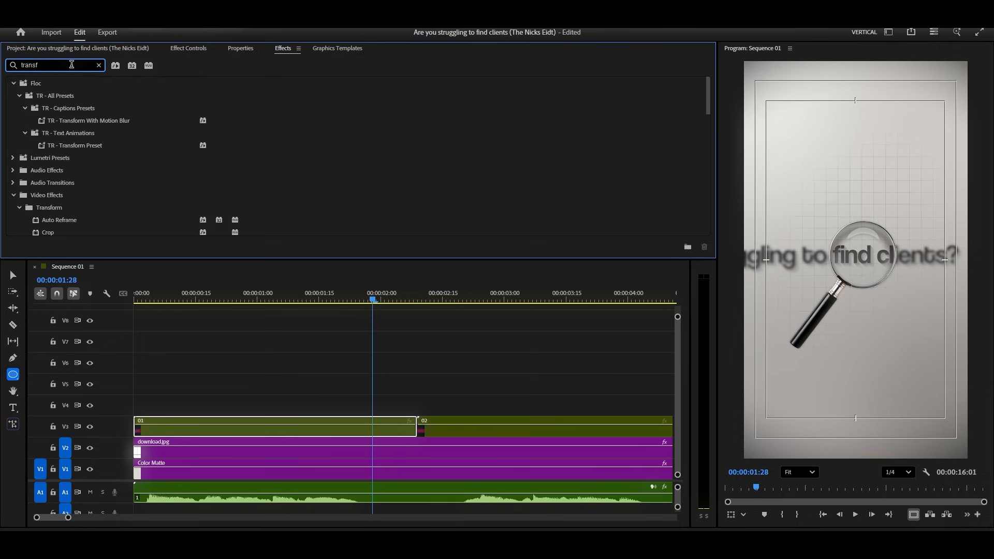
{"action": "scroll", "coordinate": [65, 189], "scroll_direction": "down", "scroll_amount": 3}
{"action": "left_click_drag", "start_coordinate": [51, 206], "coordinate": [367, 422]}
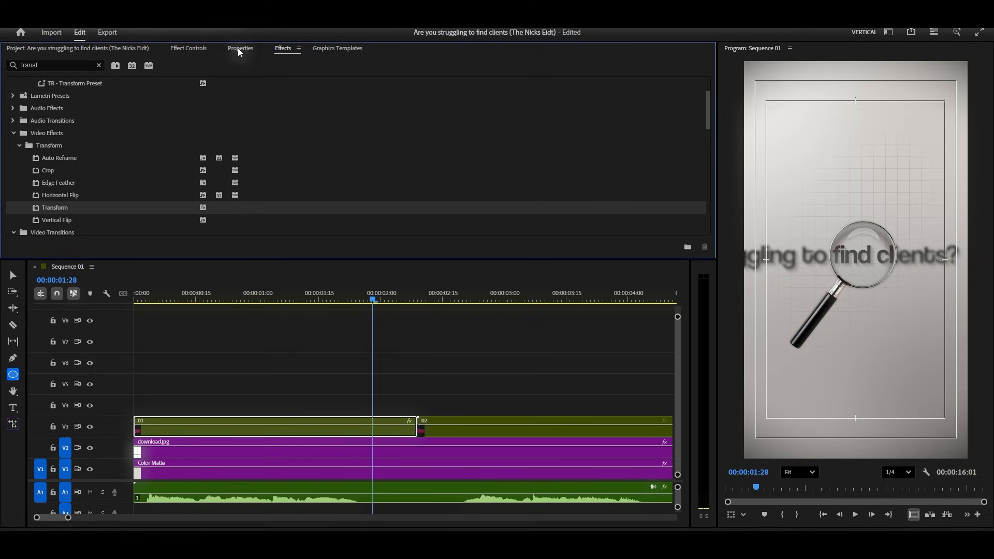
- Start keyframing the Transform effect's Position, Scale and Rotation on clip 01 at 00:00:01:12
{"action": "left_click", "coordinate": [195, 49]}
{"action": "scroll", "coordinate": [329, 165], "scroll_direction": "down", "scroll_amount": 3}
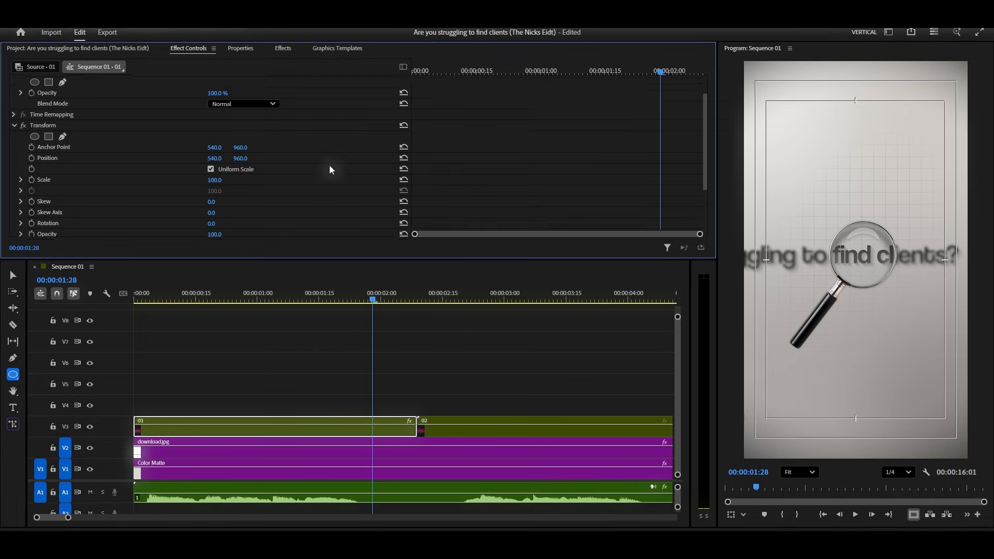
{"action": "scroll", "coordinate": [330, 166], "scroll_direction": "down", "scroll_amount": 2}
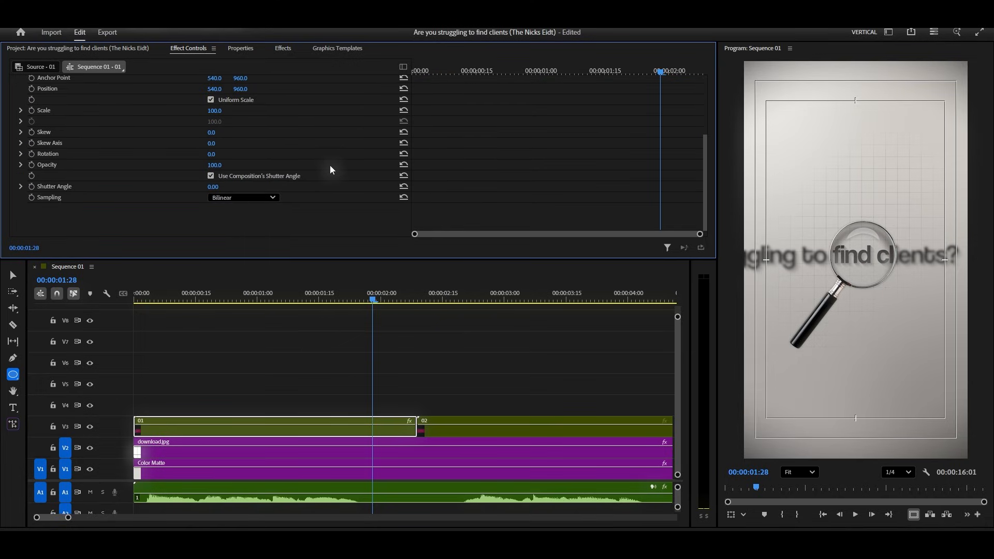
{"action": "scroll", "coordinate": [316, 166], "scroll_direction": "up", "scroll_amount": 3}
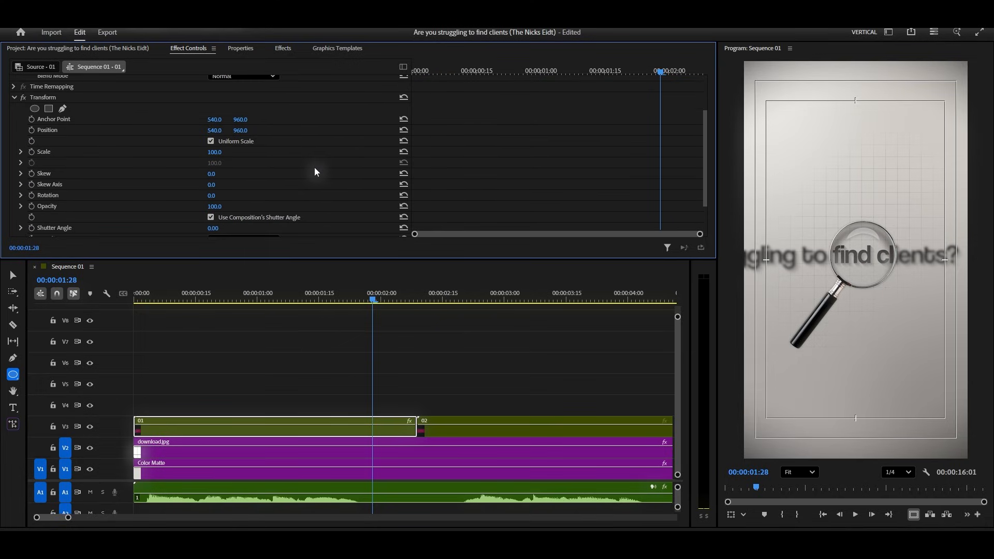
{"action": "left_click_drag", "start_coordinate": [495, 71], "coordinate": [592, 73]}
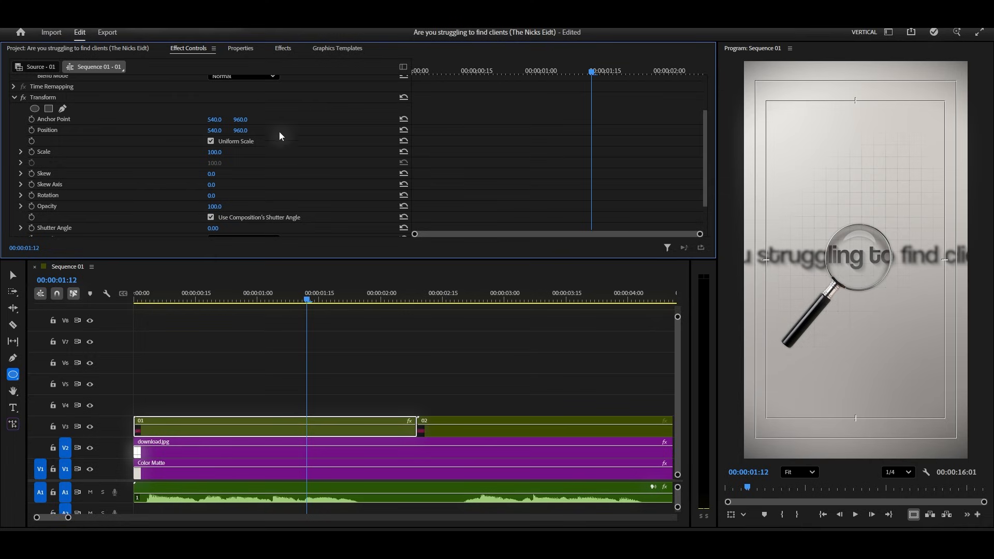
{"action": "left_click", "coordinate": [32, 151]}
{"action": "left_click", "coordinate": [32, 131]}
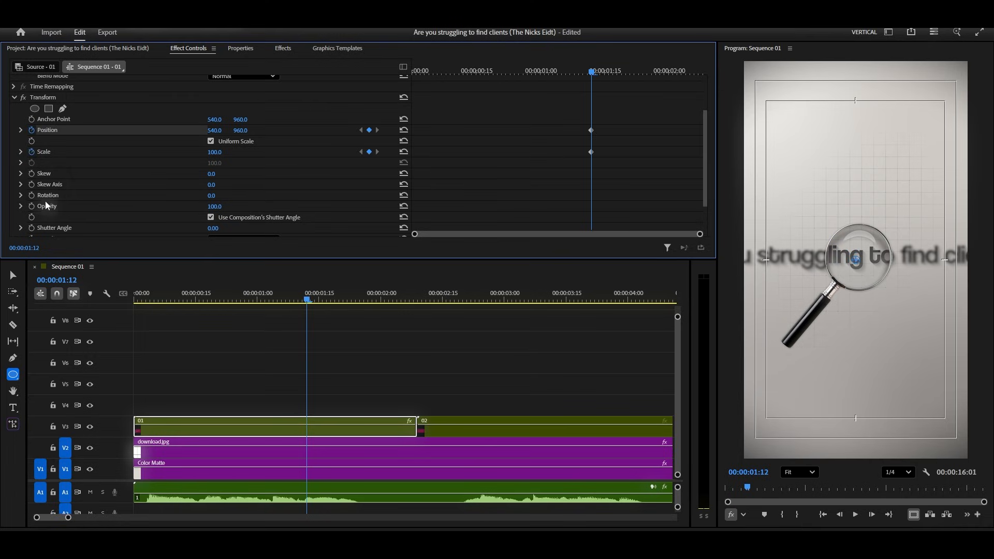
{"action": "left_click", "coordinate": [32, 196]}
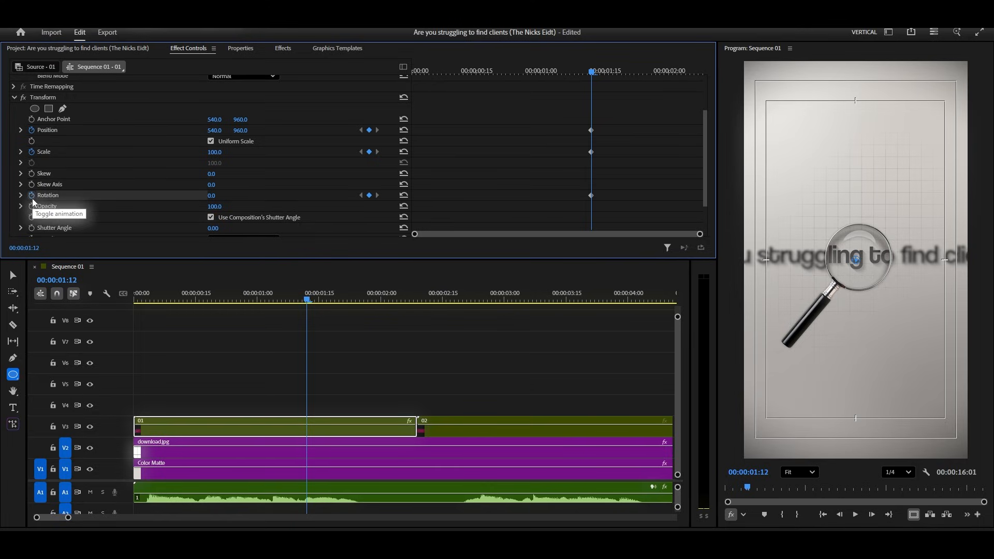
- At 00:00:00:04, set the Transform Position to 535, 960, Rotation to 11° and Scale to 109
{"action": "left_click", "coordinate": [429, 71]}
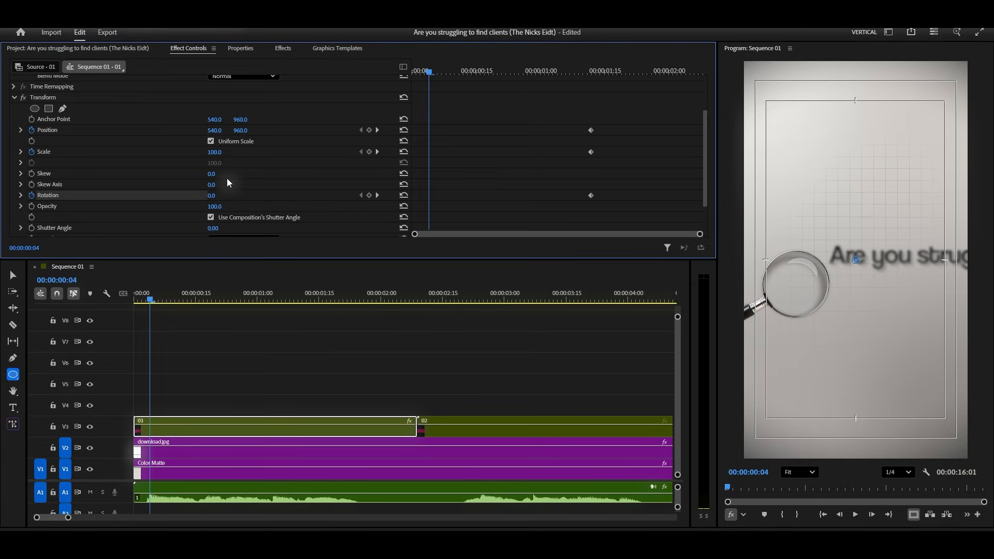
{"action": "left_click_drag", "start_coordinate": [214, 130], "coordinate": [173, 130]}
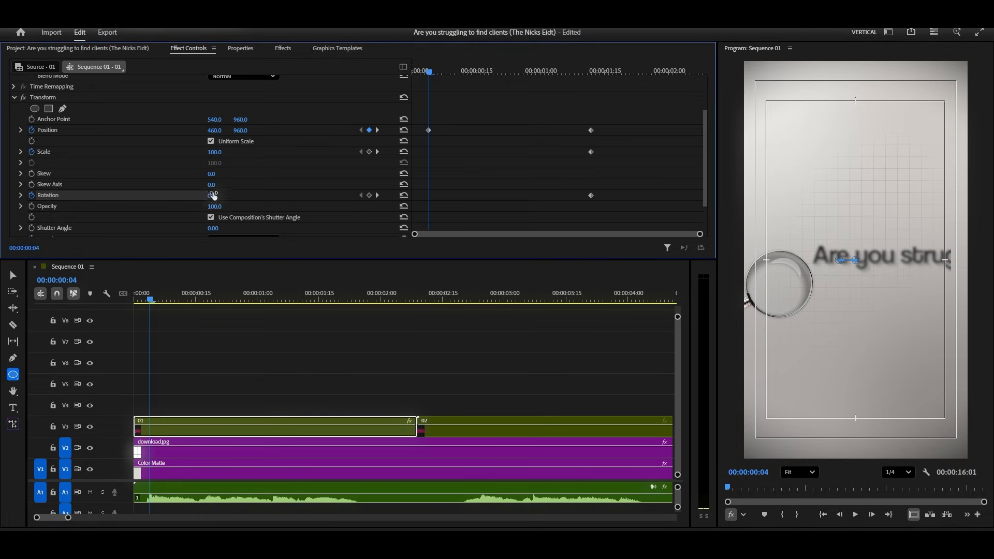
{"action": "left_click_drag", "start_coordinate": [212, 195], "coordinate": [220, 195]}
{"action": "mouse_move", "coordinate": [839, 259]}
{"action": "left_mouse_down"}
{"action": "mouse_move", "coordinate": [829, 259]}
{"action": "mouse_move", "coordinate": [855, 260]}
{"action": "left_mouse_up"}
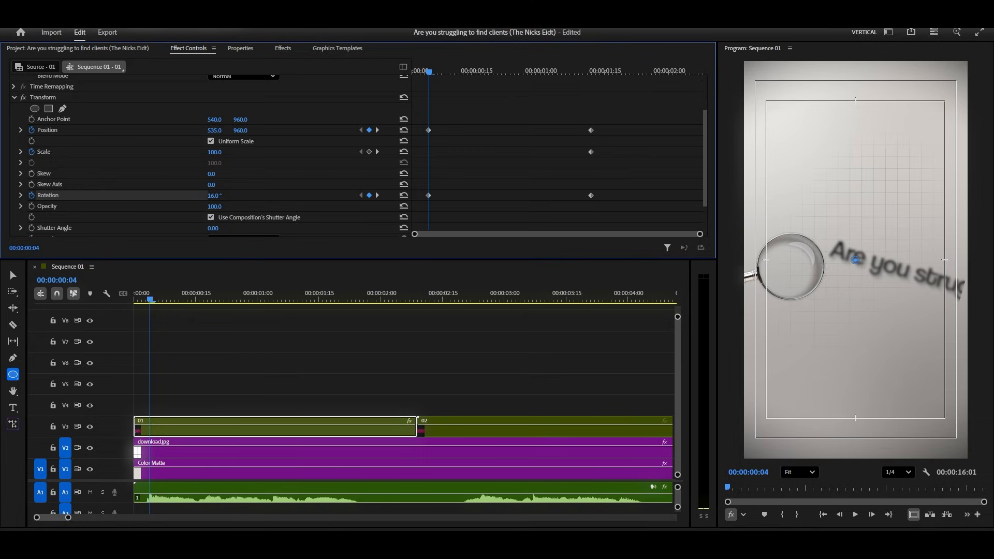
{"action": "left_click_drag", "start_coordinate": [214, 196], "coordinate": [209, 195]}
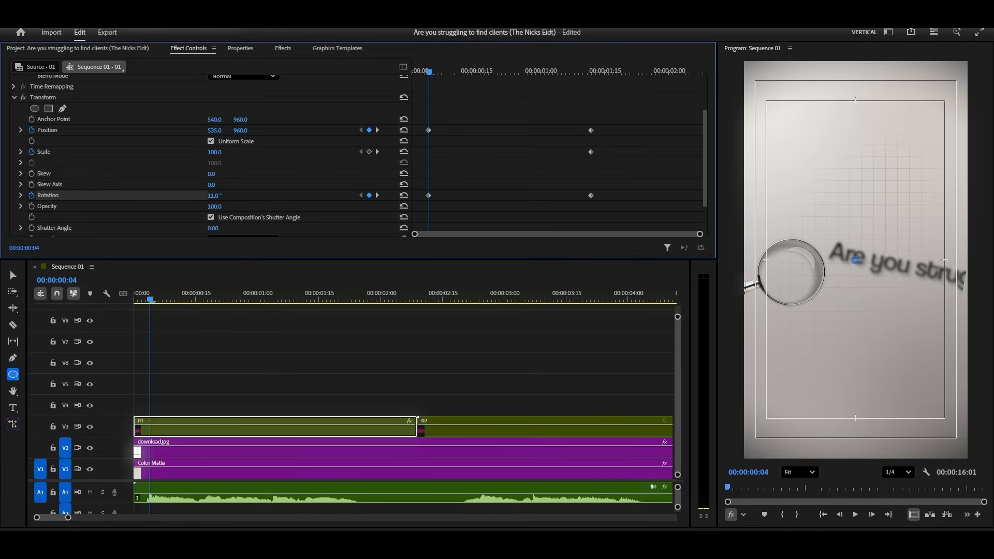
{"action": "left_click_drag", "start_coordinate": [218, 157], "coordinate": [223, 157]}
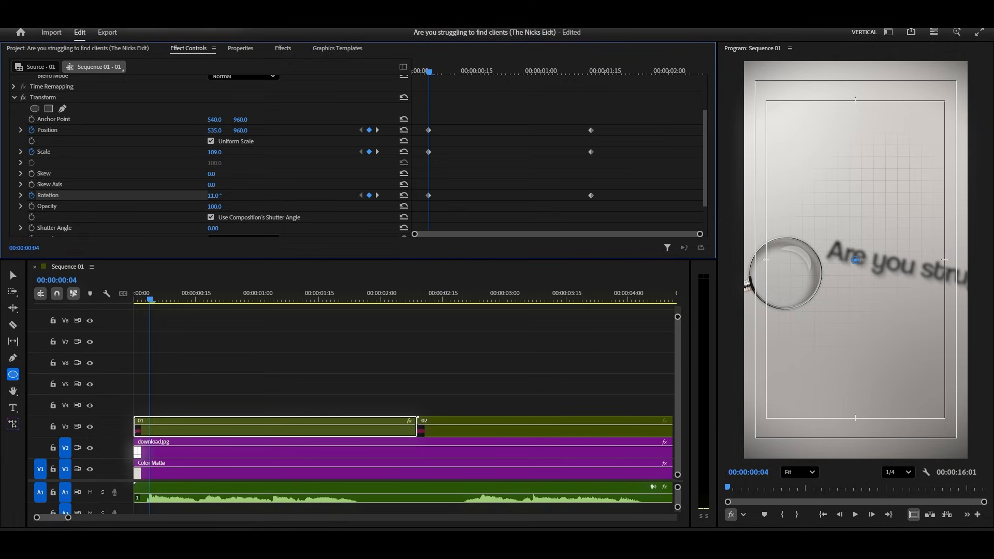
- Set the Transform Scale to 133 at 00:00:01:12 and the Rotation to 17° at 00:00:00:04
{"action": "left_click", "coordinate": [433, 71]}
{"action": "left_click_drag", "start_coordinate": [437, 71], "coordinate": [431, 119]}
{"action": "left_click_drag", "start_coordinate": [461, 120], "coordinate": [423, 203]}
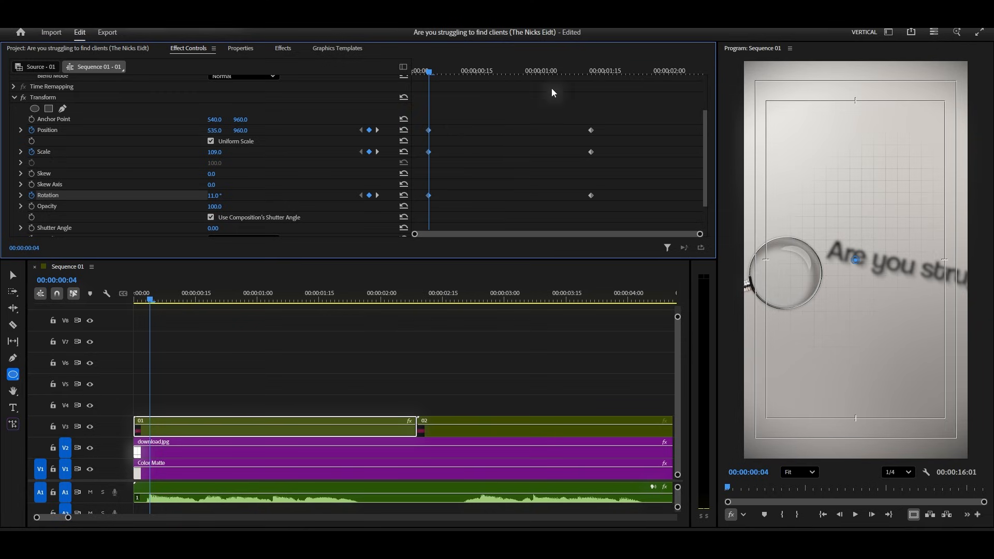
{"action": "left_click", "coordinate": [592, 66]}
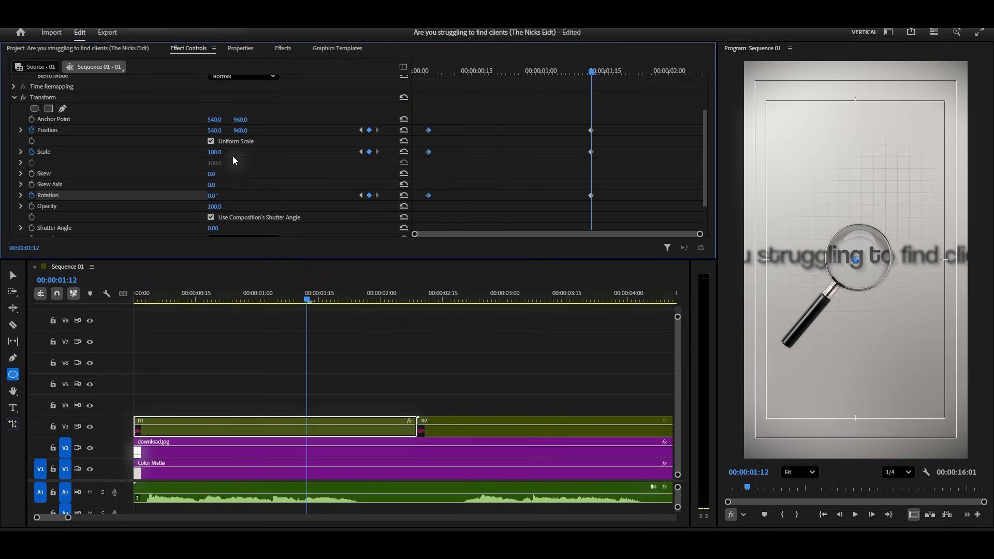
{"action": "left_click_drag", "start_coordinate": [217, 157], "coordinate": [234, 157]}
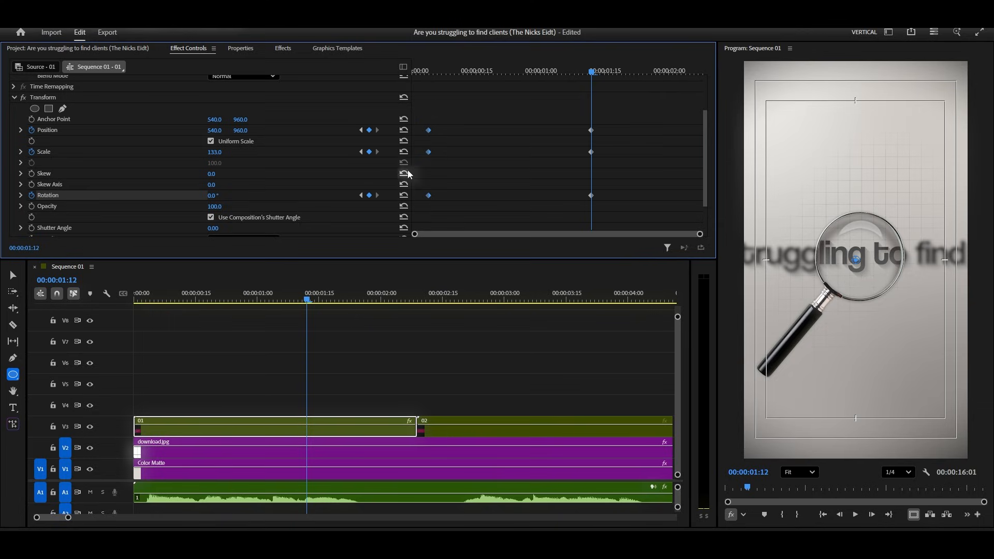
{"action": "left_click_drag", "start_coordinate": [428, 71], "coordinate": [431, 123]}
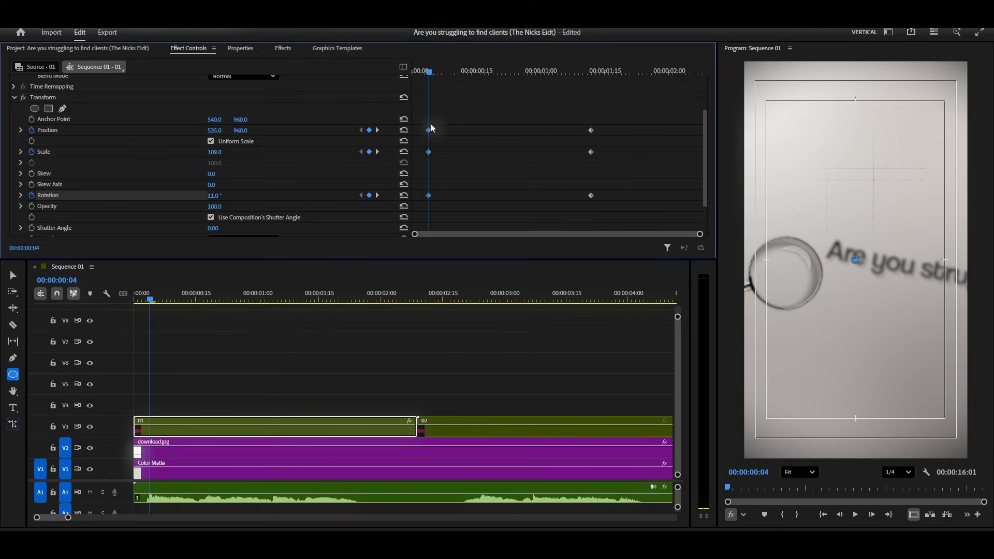
{"action": "left_click_drag", "start_coordinate": [221, 199], "coordinate": [225, 199]}
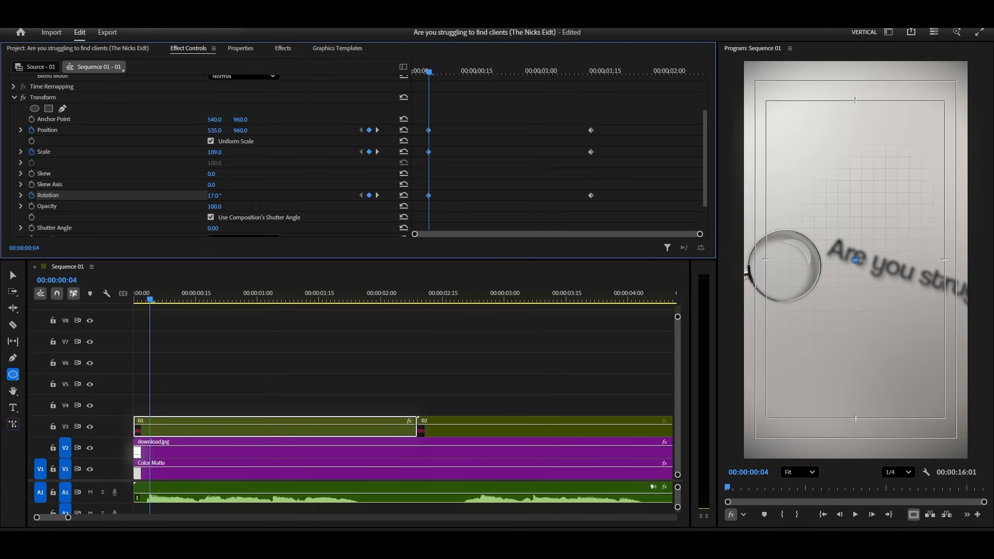
- Apply Ease In and Ease Out to all Position, Scale and Rotation keyframes of clip 01's Transform effect
{"action": "left_click_drag", "start_coordinate": [606, 107], "coordinate": [420, 221]}
{"action": "right_click", "coordinate": [591, 194]}
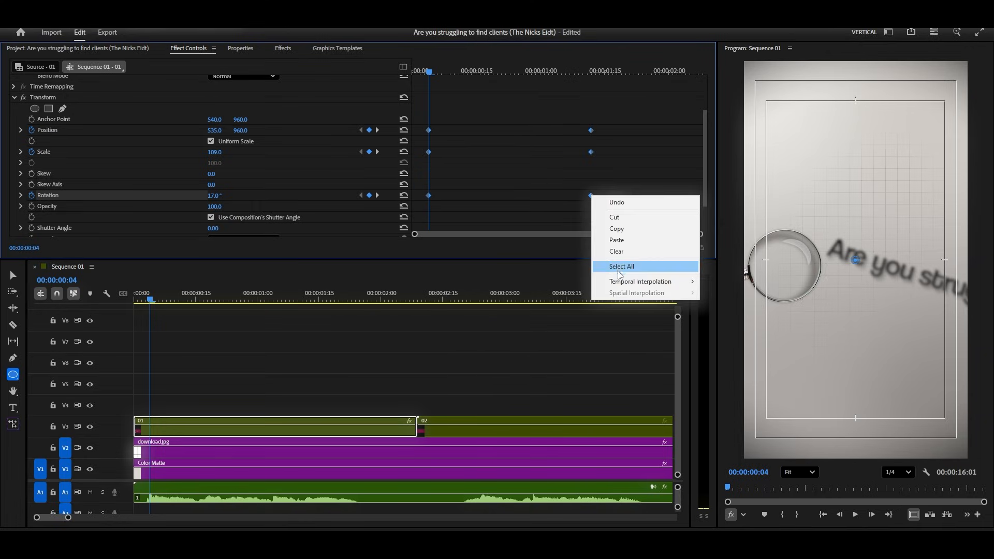
{"action": "mouse_move", "coordinate": [621, 283]}
{"action": "left_click", "coordinate": [717, 343]}
{"action": "right_click", "coordinate": [591, 195]}
{"action": "mouse_move", "coordinate": [638, 283]}
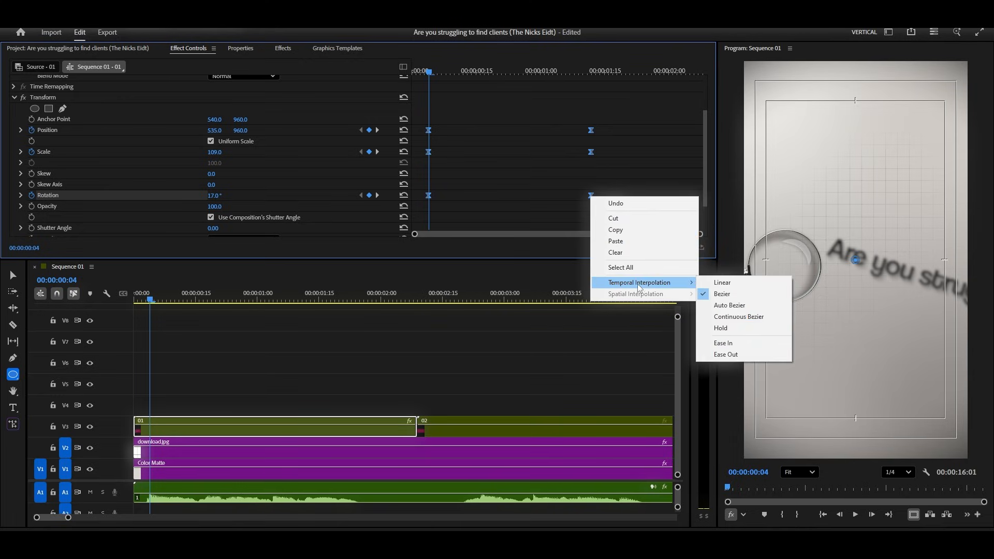
{"action": "left_click", "coordinate": [731, 354]}
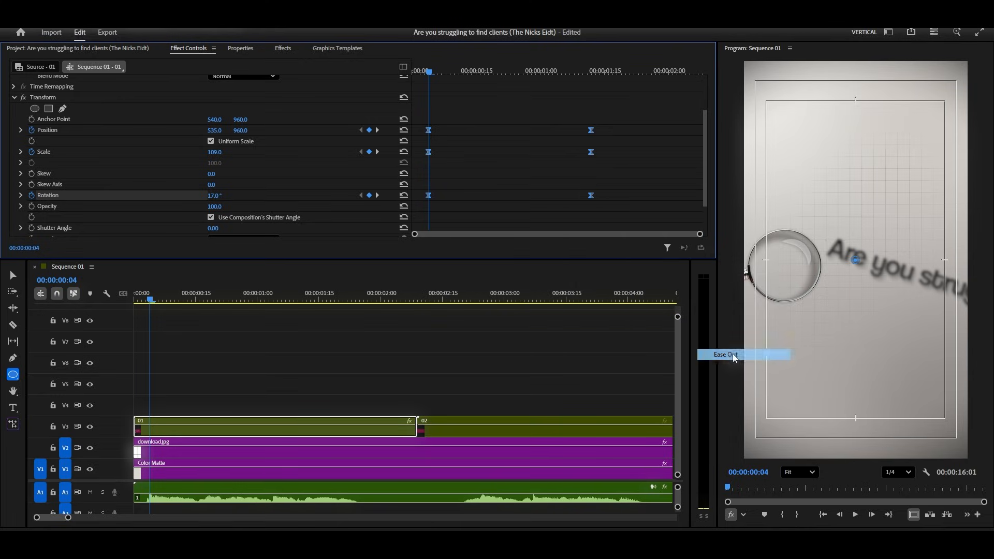
- Set the starting Transform Position to 496, 960 and shape its velocity curve with a fast start and a long slowdown
{"action": "left_click", "coordinate": [21, 130]}
{"action": "left_click", "coordinate": [591, 130]}
{"action": "left_click_drag", "start_coordinate": [214, 131], "coordinate": [194, 131]}
{"action": "left_click_drag", "start_coordinate": [535, 163], "coordinate": [462, 168]}
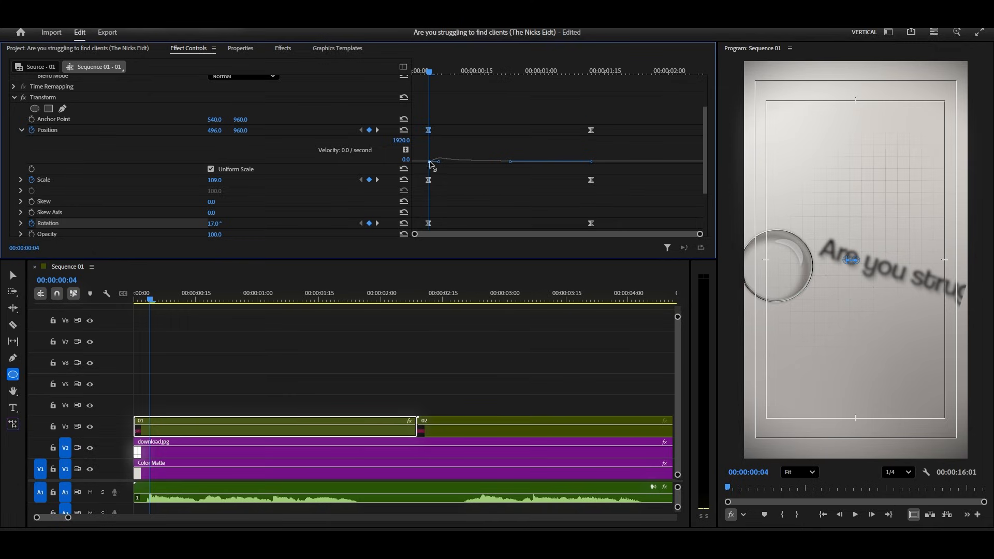
- Shape the Scale and Rotation velocity curves to peak early and ease gradually into their last keyframes
{"action": "left_click", "coordinate": [20, 180]}
{"action": "left_click_drag", "start_coordinate": [566, 169], "coordinate": [439, 170]}
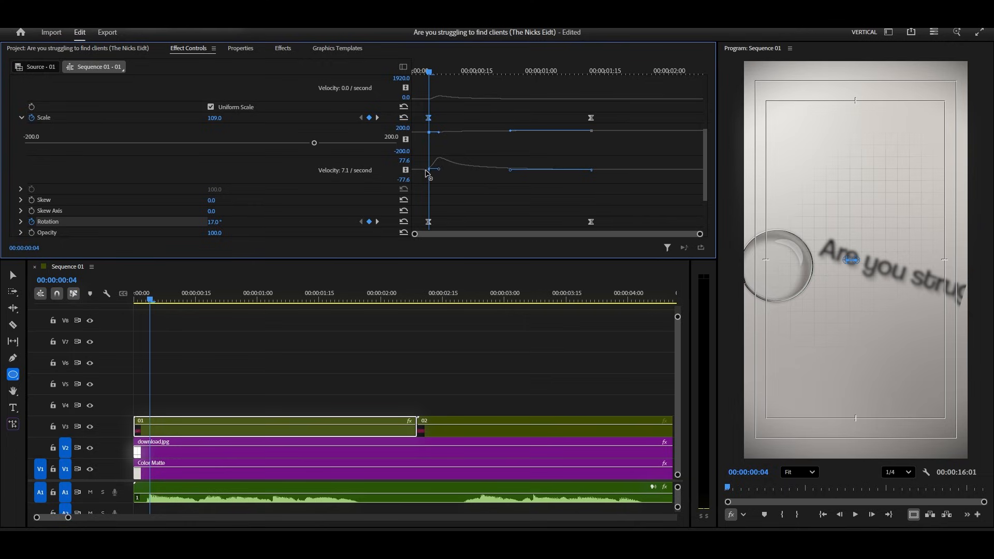
{"action": "left_click", "coordinate": [20, 118]}
{"action": "left_click", "coordinate": [21, 158]}
{"action": "left_click_drag", "start_coordinate": [564, 182], "coordinate": [533, 182]}
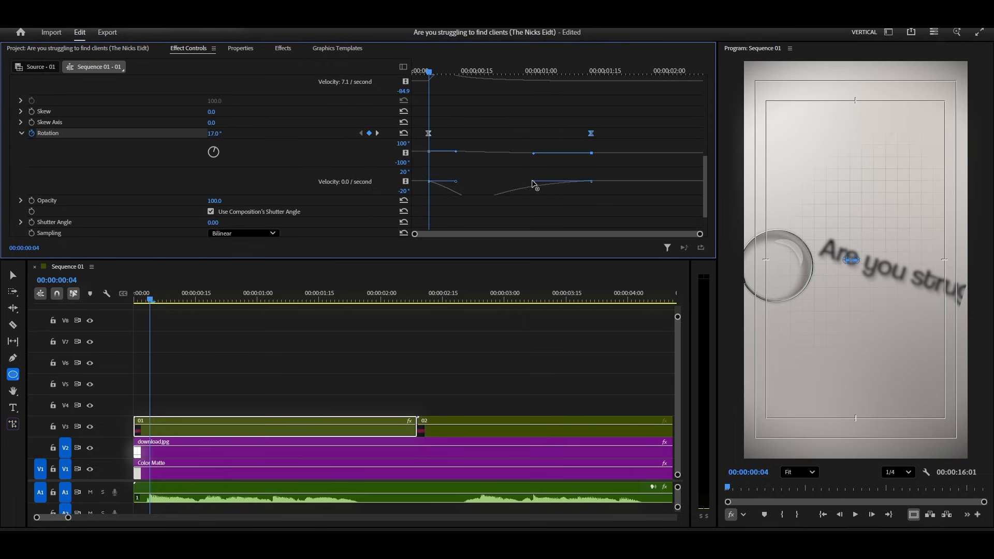
{"action": "left_click_drag", "start_coordinate": [456, 181], "coordinate": [461, 183]}
- Collapse the velocity graphs and move the first Position, Scale and Rotation keyframes to the start of clip 01
{"action": "scroll", "coordinate": [463, 188], "scroll_direction": "up", "scroll_amount": 2}
{"action": "scroll", "coordinate": [463, 187], "scroll_direction": "up", "scroll_amount": 3}
{"action": "left_click", "coordinate": [21, 122]}
{"action": "left_click", "coordinate": [21, 164]}
{"action": "scroll", "coordinate": [22, 150], "scroll_direction": "up", "scroll_amount": 3}
{"action": "scroll", "coordinate": [453, 100], "scroll_direction": "down", "scroll_amount": 2}
{"action": "left_click_drag", "start_coordinate": [452, 96], "coordinate": [384, 203]}
{"action": "left_click", "coordinate": [22, 103]}
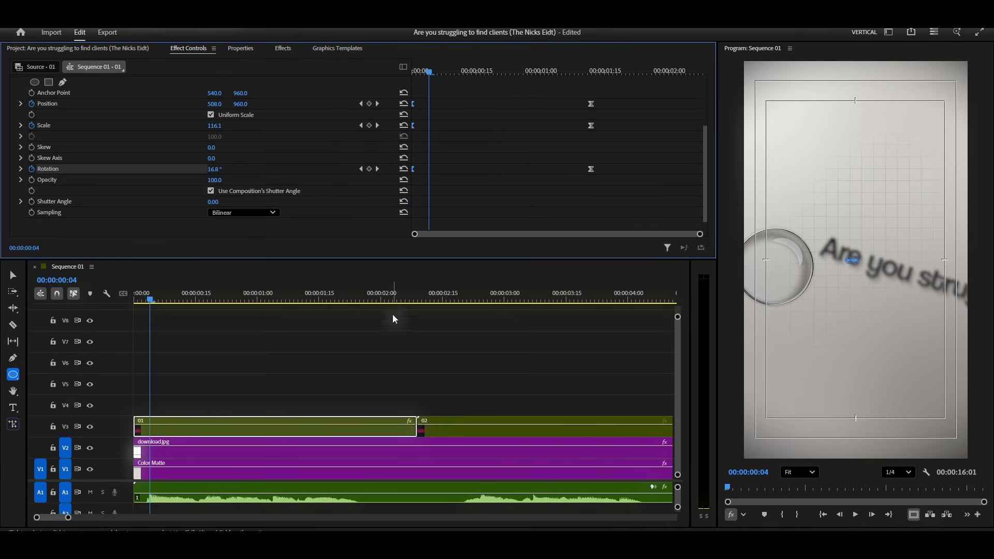
- Play back the magnifying-glass scene from the beginning to review its Transform animation
{"action": "left_click_drag", "start_coordinate": [138, 300], "coordinate": [115, 301]}
{"action": "key", "text": "space"}
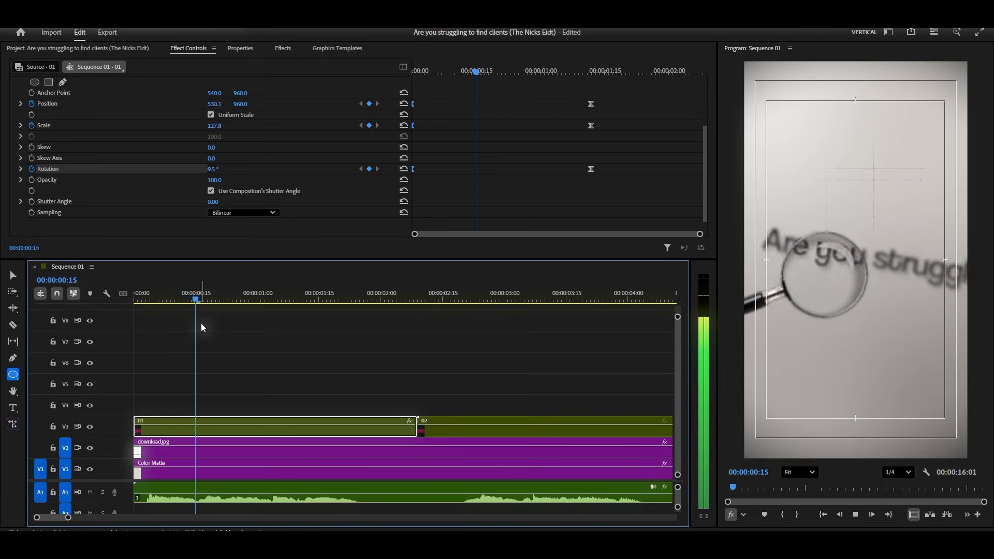
{"action": "key", "text": "space"}
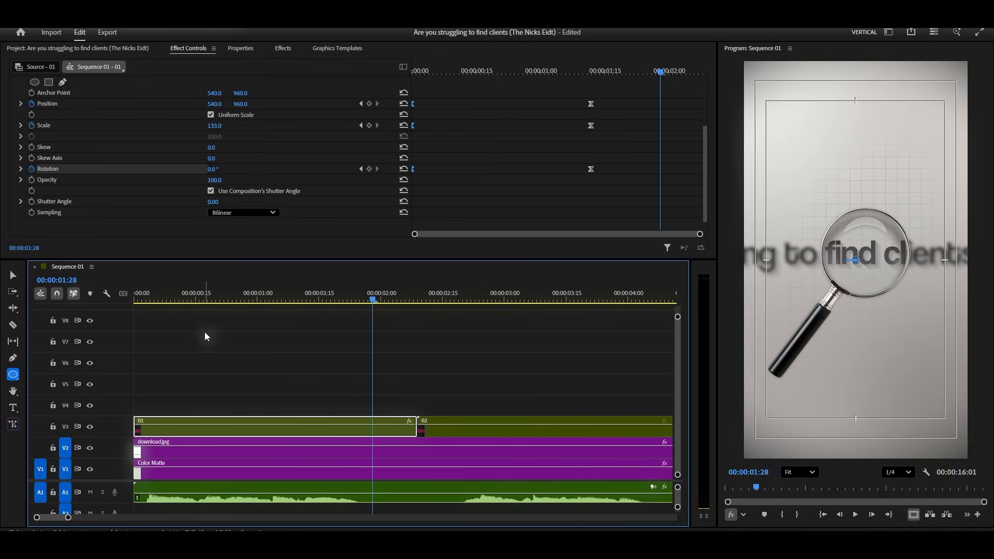
{"action": "left_click_drag", "start_coordinate": [334, 299], "coordinate": [146, 300]}
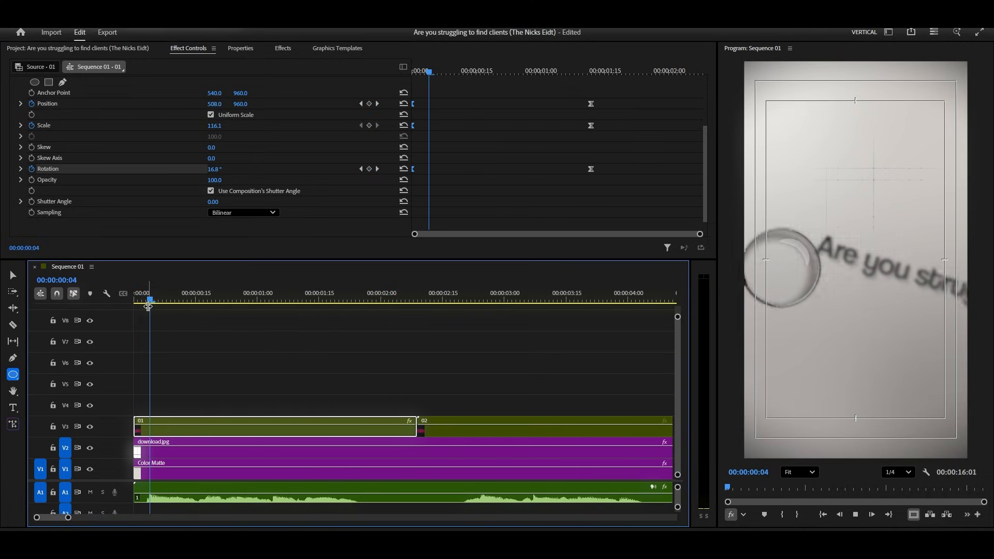
{"action": "key", "text": "space"}
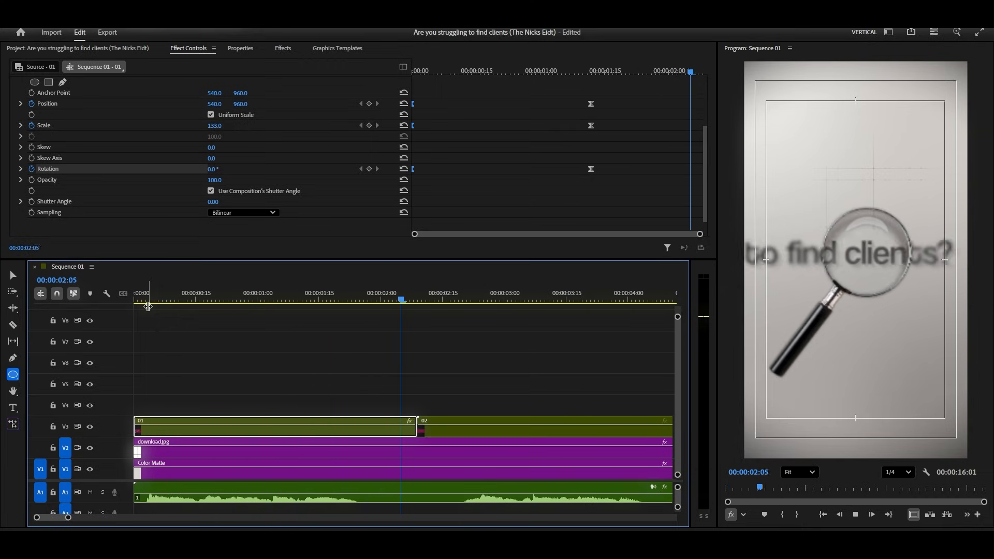
{"action": "key", "text": "space"}
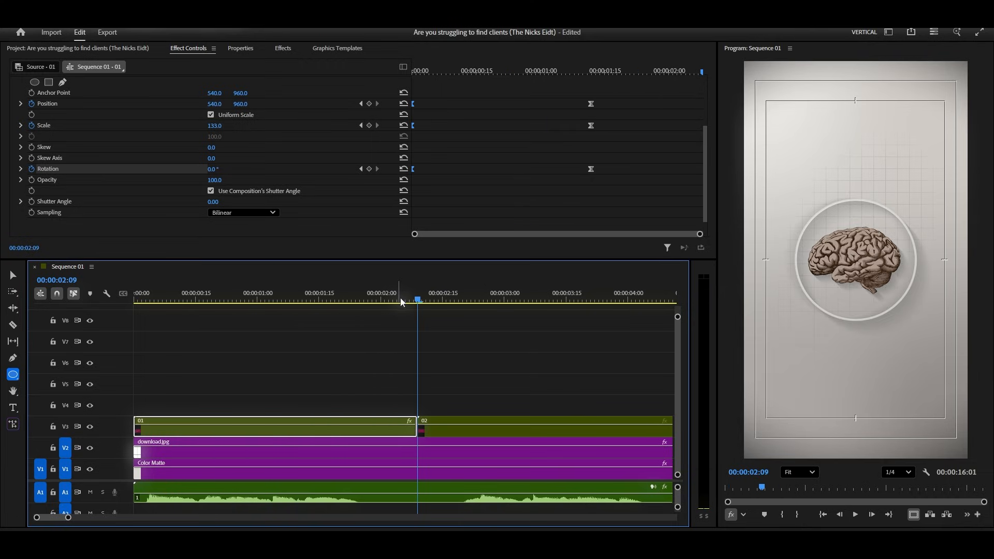
- Move the last Position, Scale and Rotation keyframes to the end of clip 01 and play back the slower animation
{"action": "left_click_drag", "start_coordinate": [418, 300], "coordinate": [291, 328]}
{"action": "left_click_drag", "start_coordinate": [628, 95], "coordinate": [717, 170]}
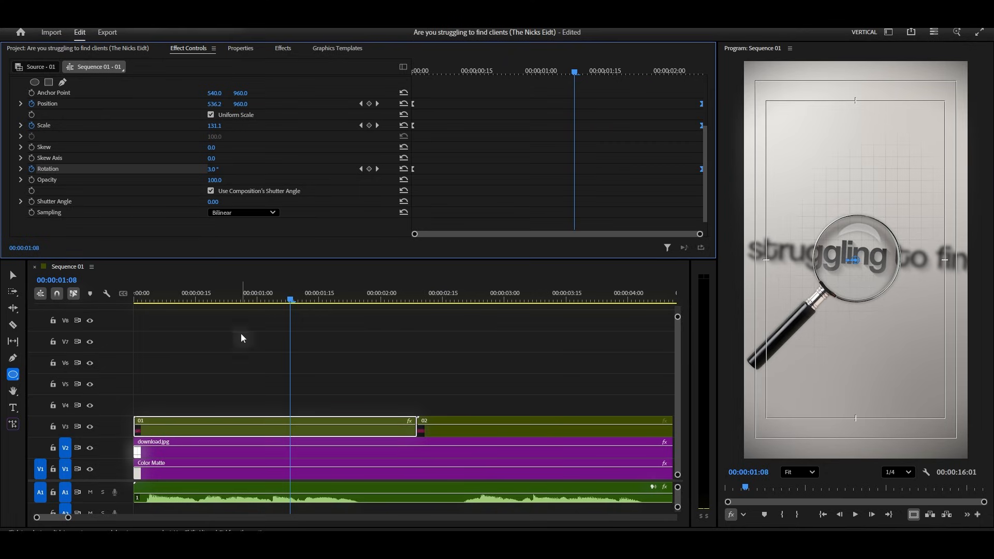
{"action": "left_click_drag", "start_coordinate": [184, 302], "coordinate": [124, 303]}
{"action": "key", "text": "space"}
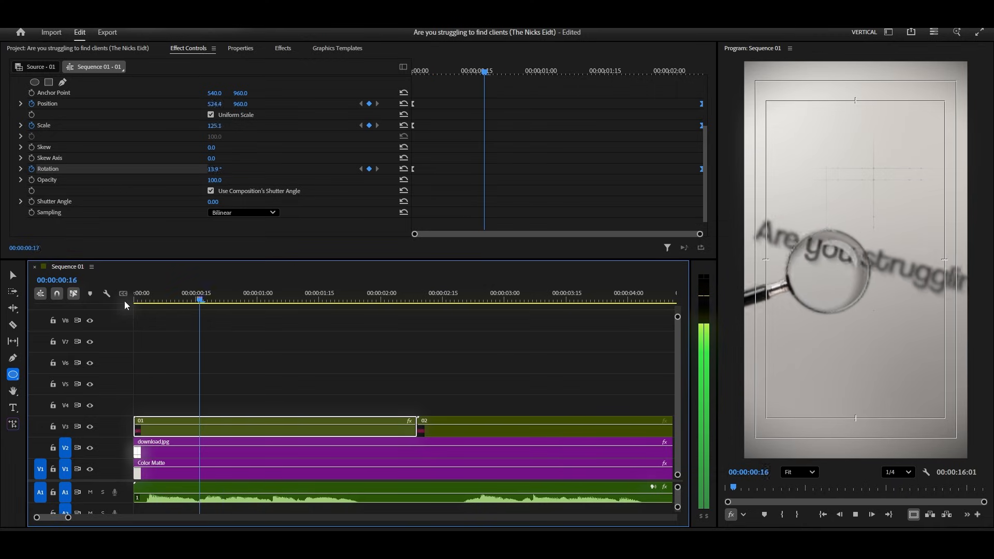
{"action": "key", "text": "space"}
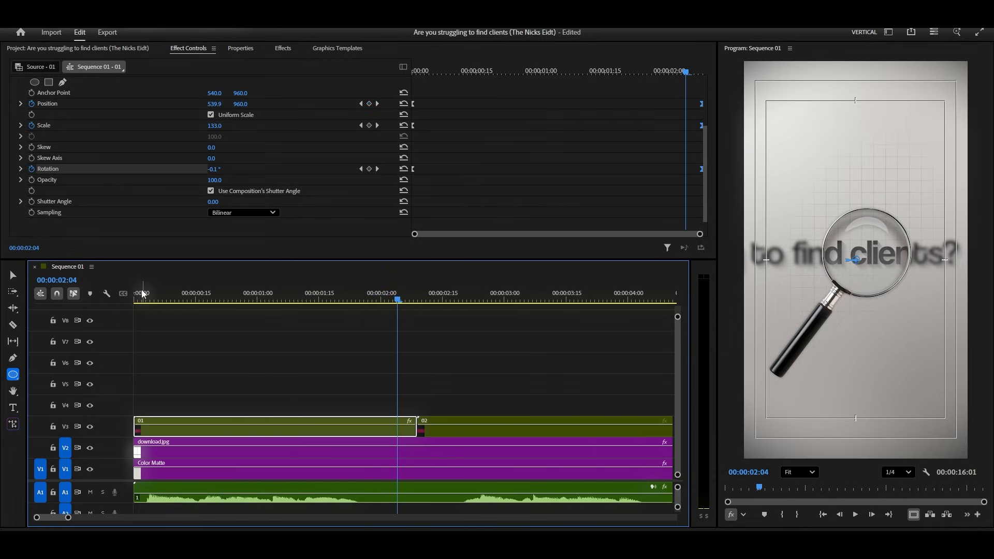
{"action": "left_click_drag", "start_coordinate": [699, 71], "coordinate": [657, 74]}
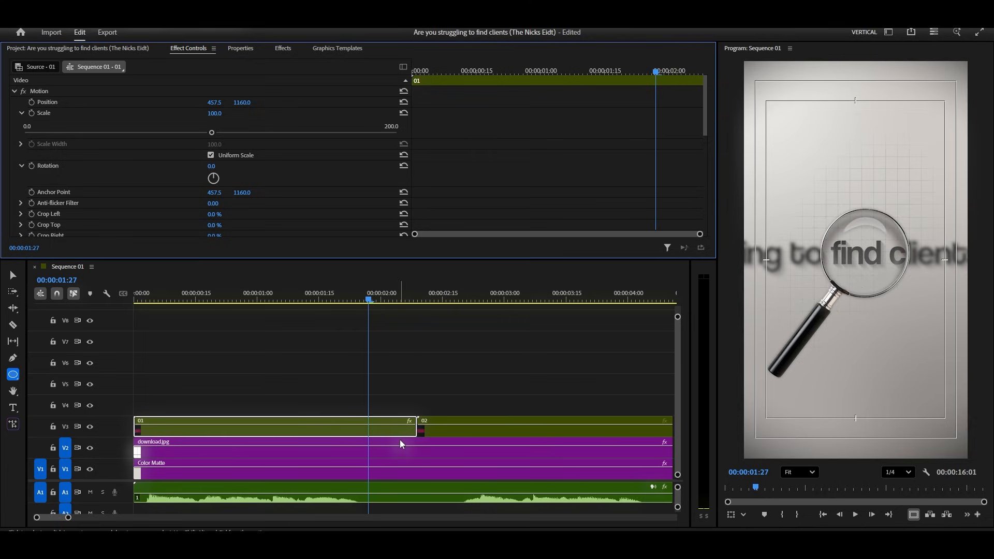
- Move clip 02 to track V4 so it starts at about 00:00:02:17, and extend the end of clip 01 to about 00:00:02:11
{"action": "left_click_drag", "start_coordinate": [445, 433], "coordinate": [483, 414]}
{"action": "left_click_drag", "start_coordinate": [392, 305], "coordinate": [426, 305]}
{"action": "left_click_drag", "start_coordinate": [425, 434], "coordinate": [449, 433]}
{"action": "left_click", "coordinate": [406, 304]}
{"action": "left_click_drag", "start_coordinate": [406, 305], "coordinate": [426, 318]}
{"action": "left_click_drag", "start_coordinate": [454, 426], "coordinate": [442, 420]}
- Add starting Scale and Rotation keyframes to clip 01 at 00:00:02:00
{"action": "left_click_drag", "start_coordinate": [406, 298], "coordinate": [382, 373]}
{"action": "left_click", "coordinate": [391, 427]}
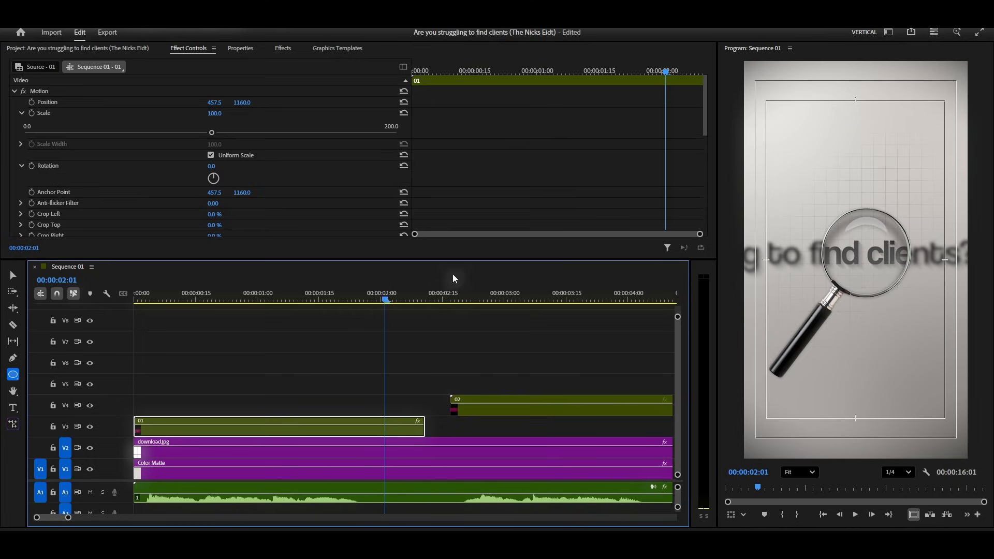
{"action": "left_click_drag", "start_coordinate": [666, 74], "coordinate": [661, 73]}
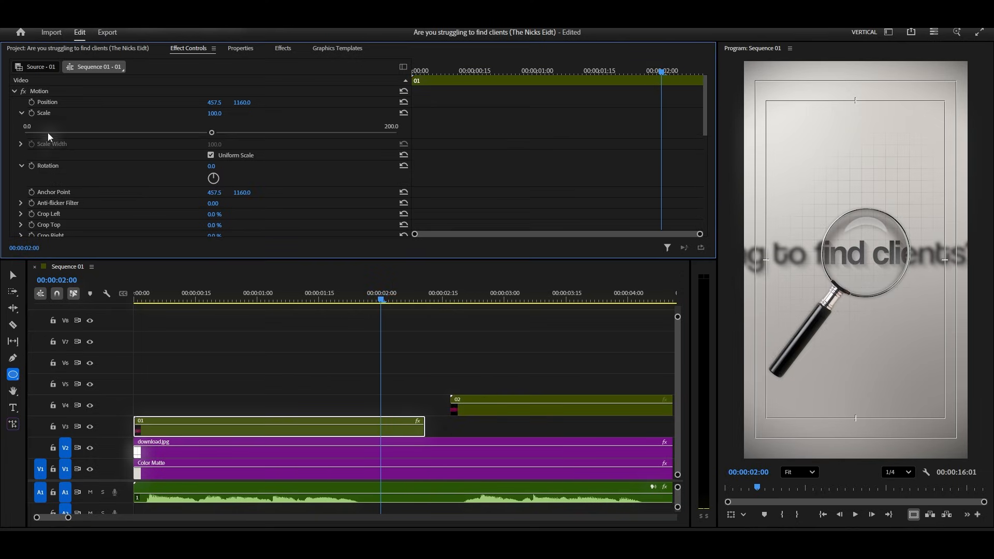
{"action": "left_click", "coordinate": [30, 113]}
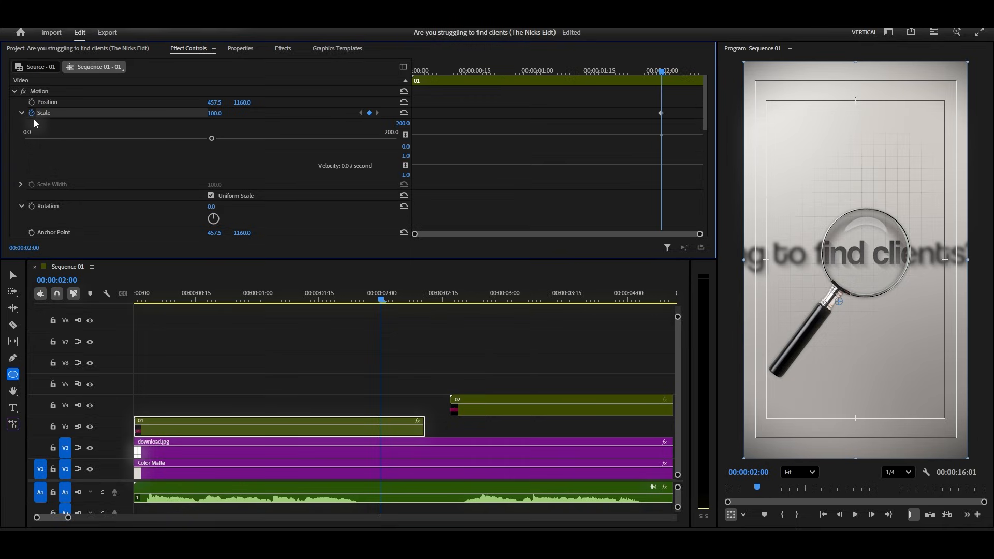
{"action": "scroll", "coordinate": [33, 119], "scroll_direction": "down", "scroll_amount": 2}
{"action": "left_click", "coordinate": [31, 164]}
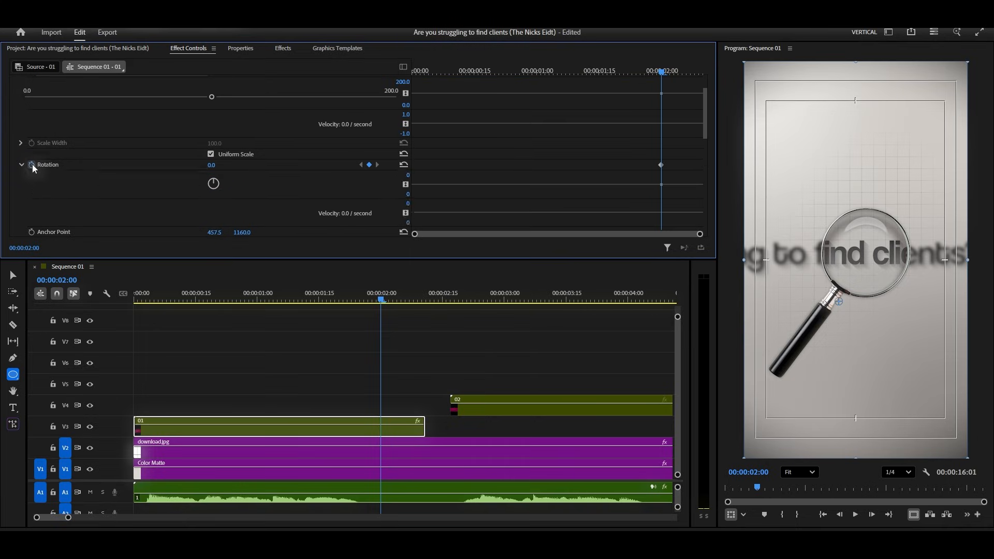
{"action": "scroll", "coordinate": [524, 151], "scroll_direction": "up", "scroll_amount": 2}
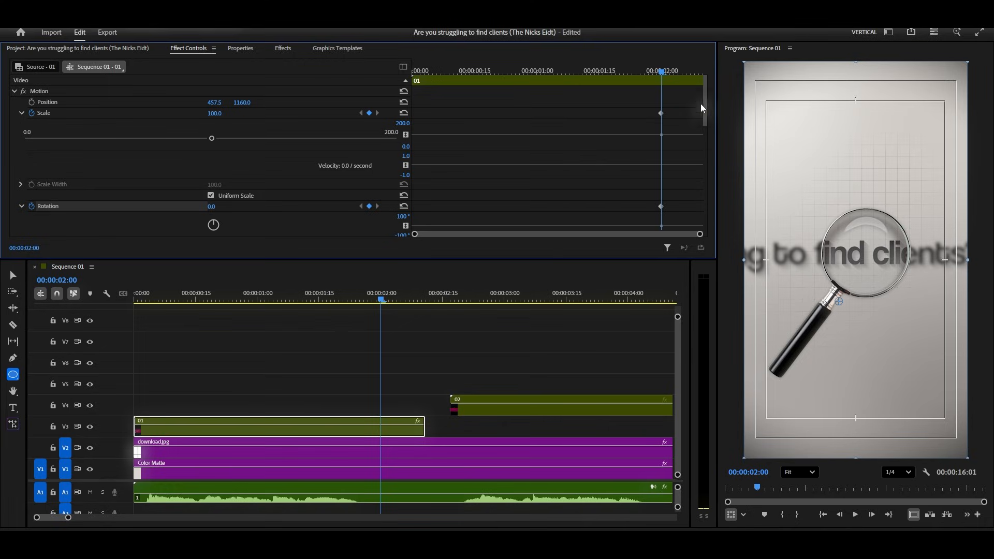
- Keyframe clip 01's Scale at 110 and its Rotation at 0° at 00:00:02:06
{"action": "left_click", "coordinate": [688, 70]}
{"action": "left_click_drag", "start_coordinate": [212, 138], "coordinate": [230, 138]}
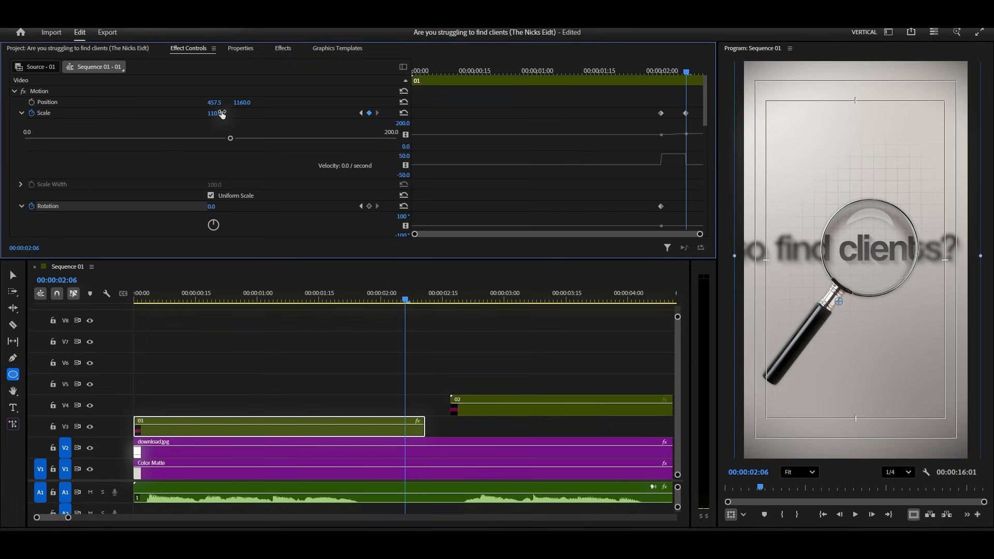
{"action": "left_click_drag", "start_coordinate": [214, 205], "coordinate": [206, 205]}
{"action": "left_click", "coordinate": [403, 207]}
- Move clip 01's anchor point to the centre of the magnifying lens and set its Rotation to -47° at 00:00:02:06
{"action": "scroll", "coordinate": [240, 153], "scroll_direction": "down", "scroll_amount": 4}
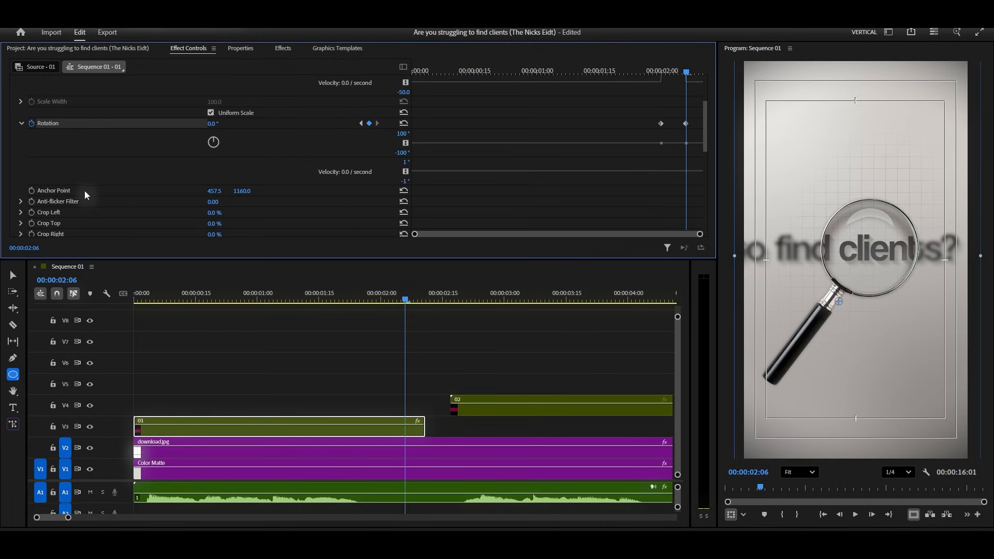
{"action": "left_click", "coordinate": [50, 189]}
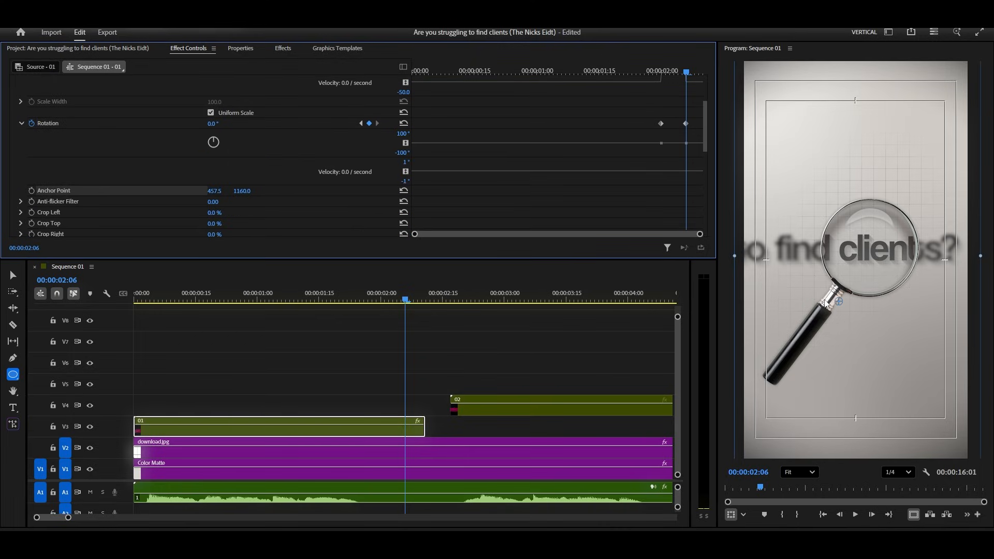
{"action": "left_click_drag", "start_coordinate": [838, 301], "coordinate": [868, 253]}
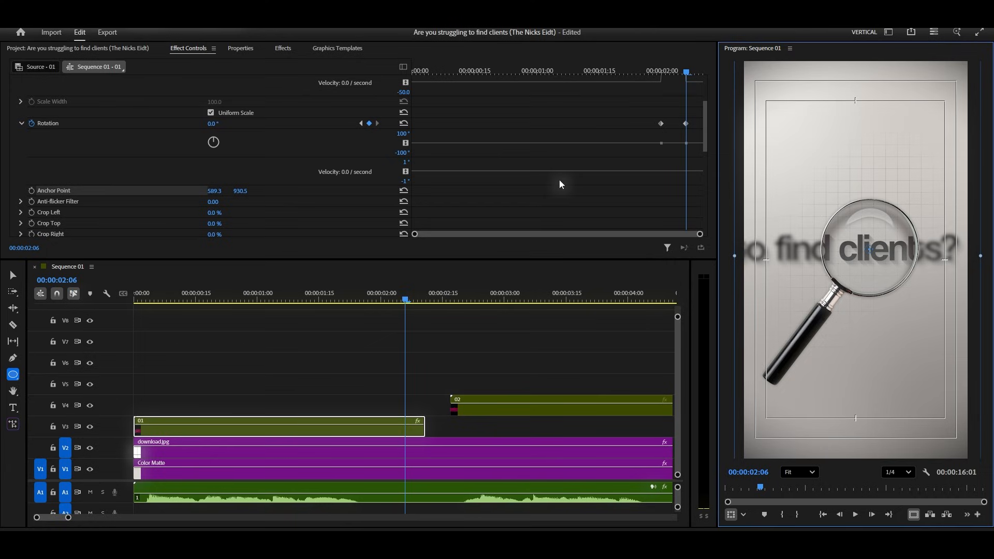
{"action": "scroll", "coordinate": [568, 185], "scroll_direction": "up", "scroll_amount": 2}
{"action": "left_click_drag", "start_coordinate": [220, 178], "coordinate": [196, 177]}
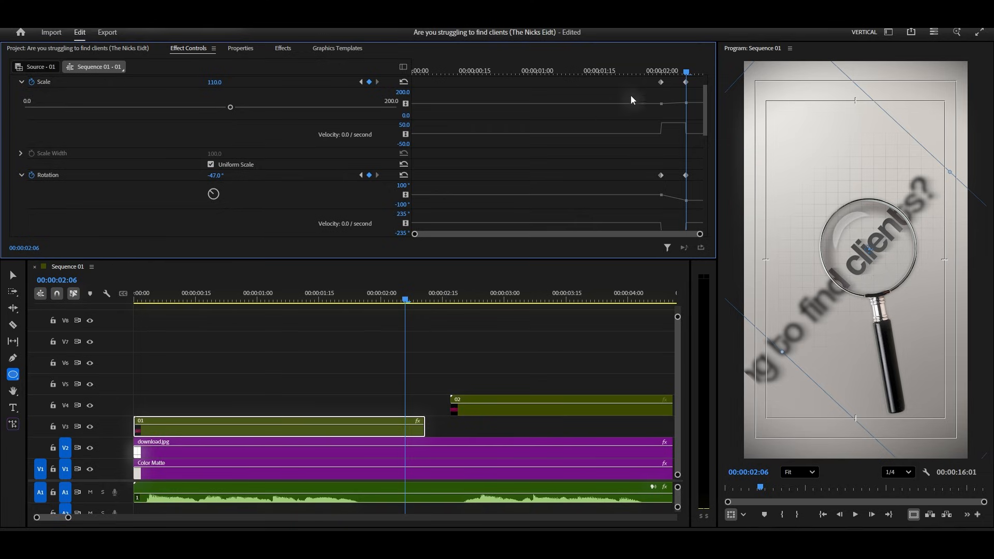
- Apply Ease Out to clip 01's starting Scale and Rotation keyframes and lengthen their velocity handles for a slower start
{"action": "left_click_drag", "start_coordinate": [650, 77], "coordinate": [663, 183]}
{"action": "right_click", "coordinate": [663, 182]}
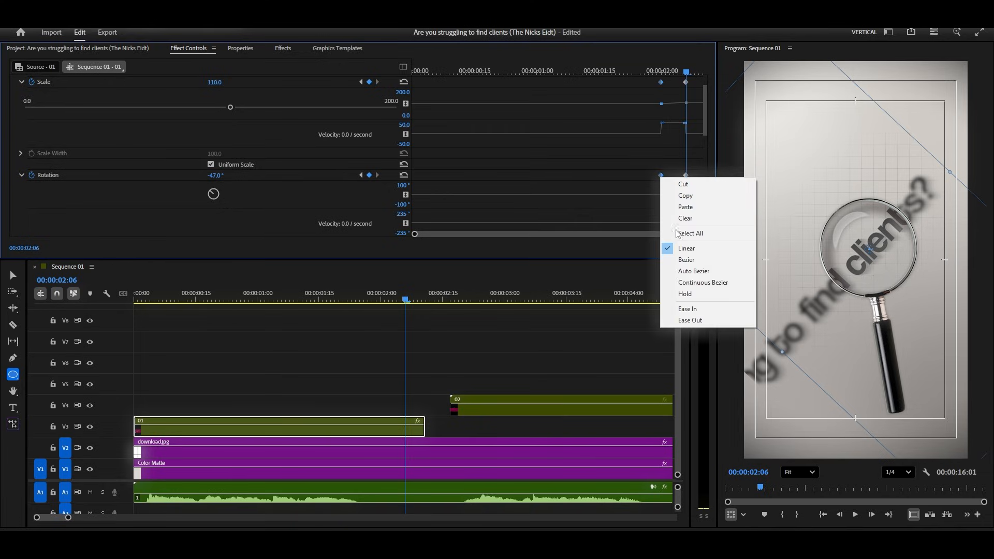
{"action": "left_click", "coordinate": [684, 320]}
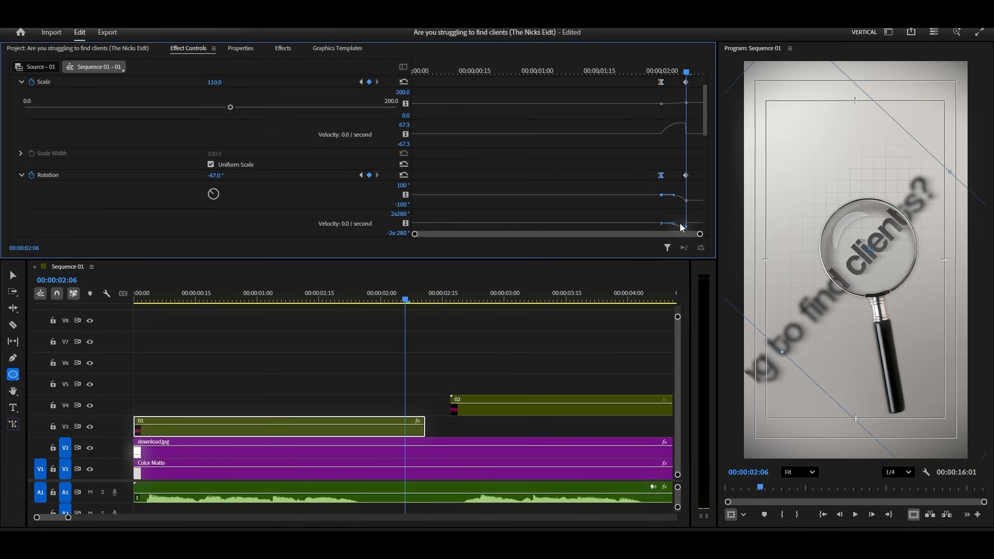
{"action": "scroll", "coordinate": [678, 220], "scroll_direction": "up", "scroll_amount": 2}
{"action": "scroll", "coordinate": [670, 208], "scroll_direction": "up", "scroll_amount": 1}
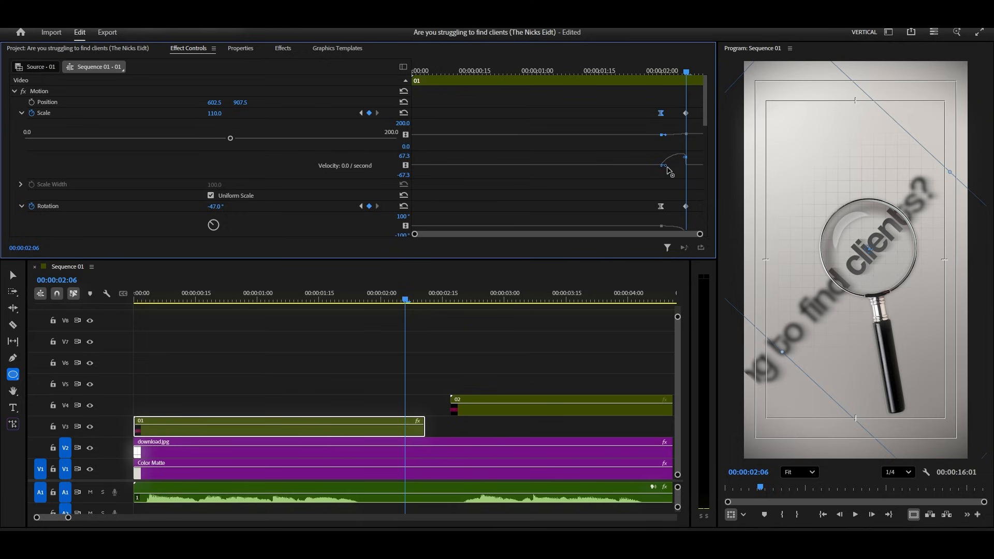
{"action": "left_click_drag", "start_coordinate": [677, 166], "coordinate": [678, 166]}
- Move the ending Scale and Rotation keyframes to the end of clip 01 and preview the animation
{"action": "left_click", "coordinate": [686, 114]}
{"action": "left_click", "coordinate": [687, 207], "text": "shift"}
{"action": "left_click_drag", "start_coordinate": [689, 208], "coordinate": [693, 209]}
{"action": "key", "text": "Delete"}
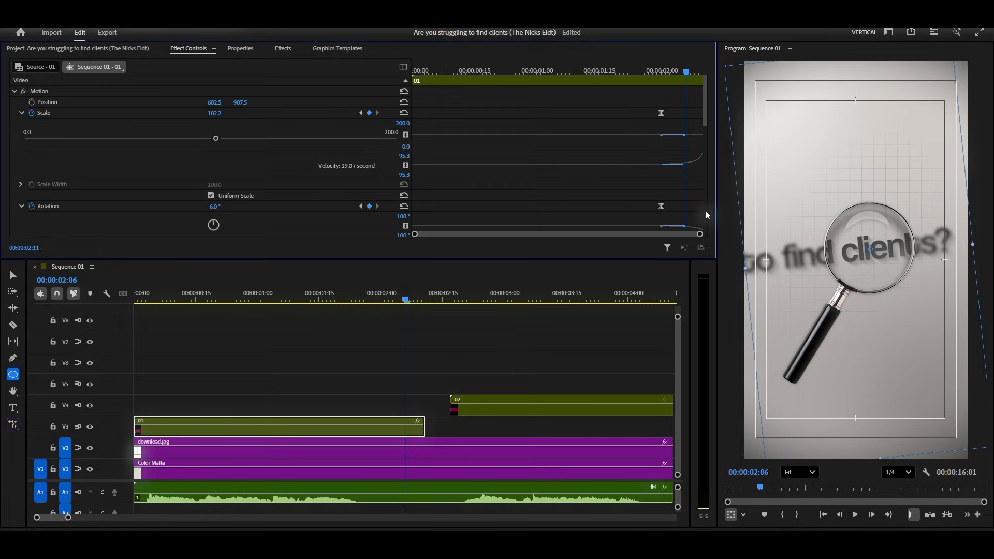
{"action": "left_click_drag", "start_coordinate": [404, 305], "coordinate": [327, 340]}
{"action": "key", "text": "space"}
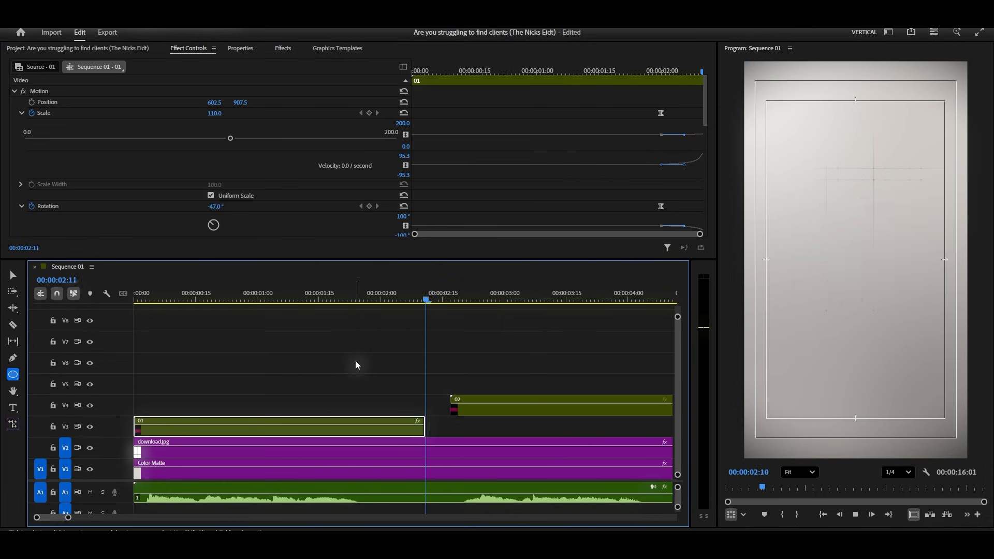
{"action": "key", "text": "space"}
- Move the starting Scale and Rotation keyframes earlier to about 00:00:01:20 and preview the longer rotation
{"action": "left_click_drag", "start_coordinate": [644, 100], "coordinate": [620, 210]}
{"action": "left_click_drag", "start_coordinate": [369, 299], "coordinate": [278, 299]}
{"action": "key", "text": "space"}
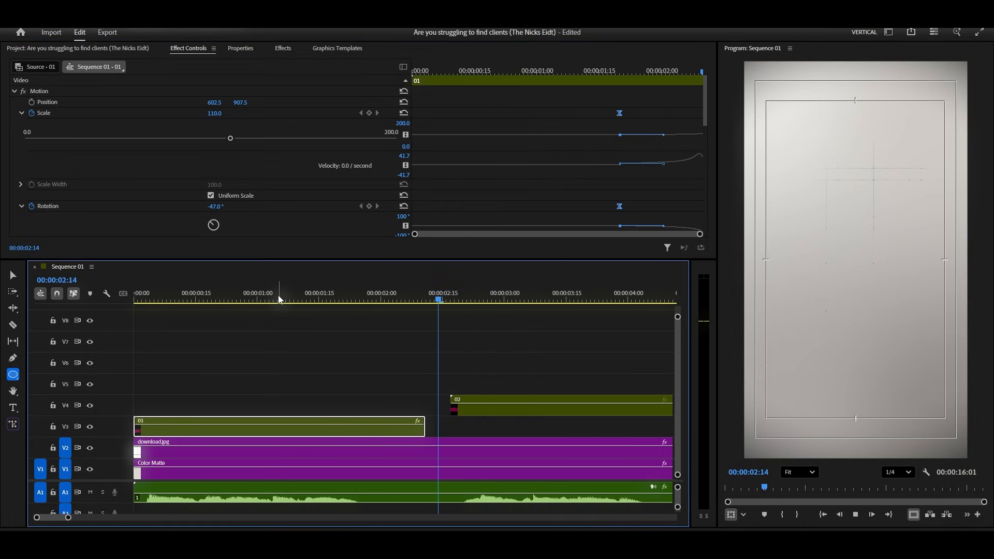
{"action": "key", "text": "space"}
- Move clip 02 to start at about 00:00:02:06, overlapping the end of clip 01, and add Cross Dissolves to clip 01
{"action": "left_click_drag", "start_coordinate": [334, 299], "coordinate": [422, 311]}
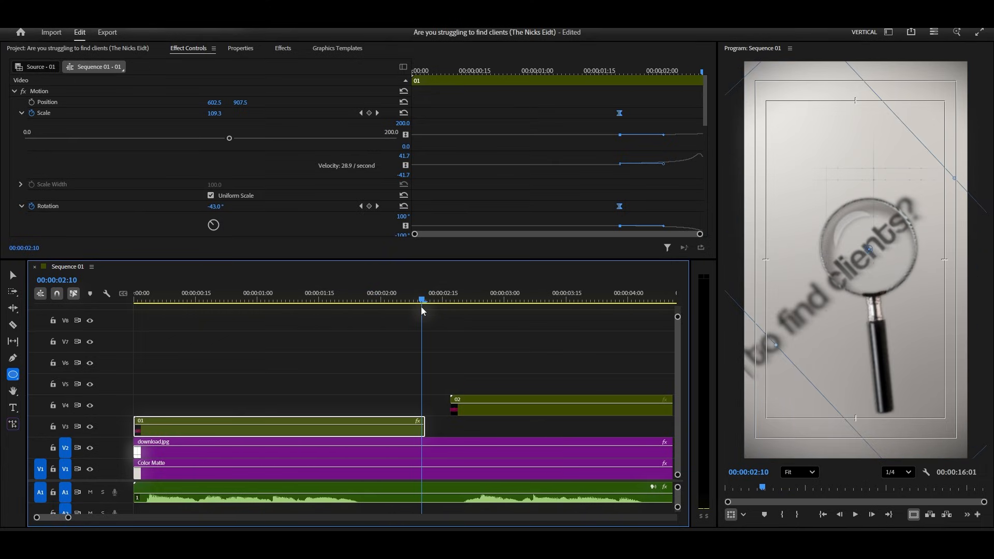
{"action": "left_click_drag", "start_coordinate": [468, 412], "coordinate": [428, 413]}
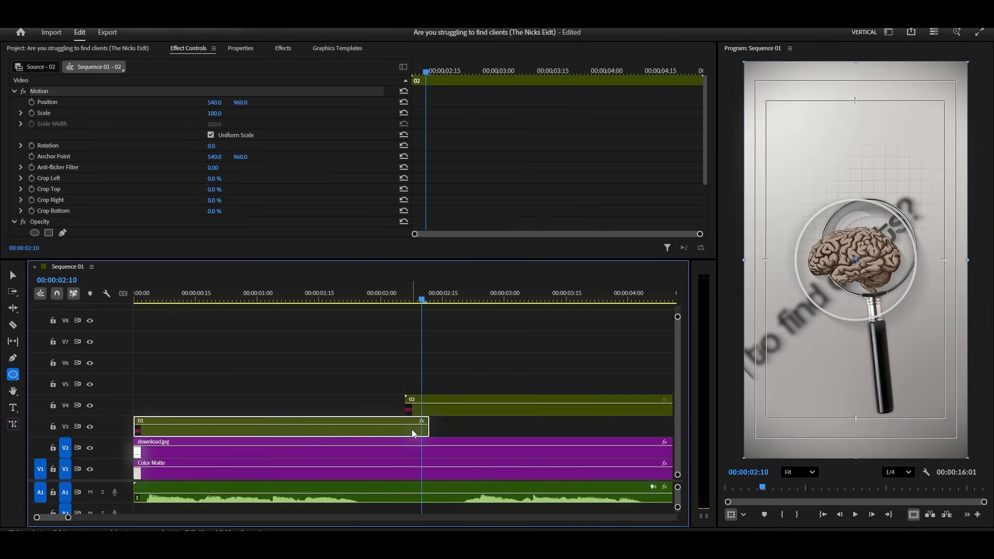
{"action": "left_click", "coordinate": [412, 430]}
{"action": "key", "text": "ctrl+d"}
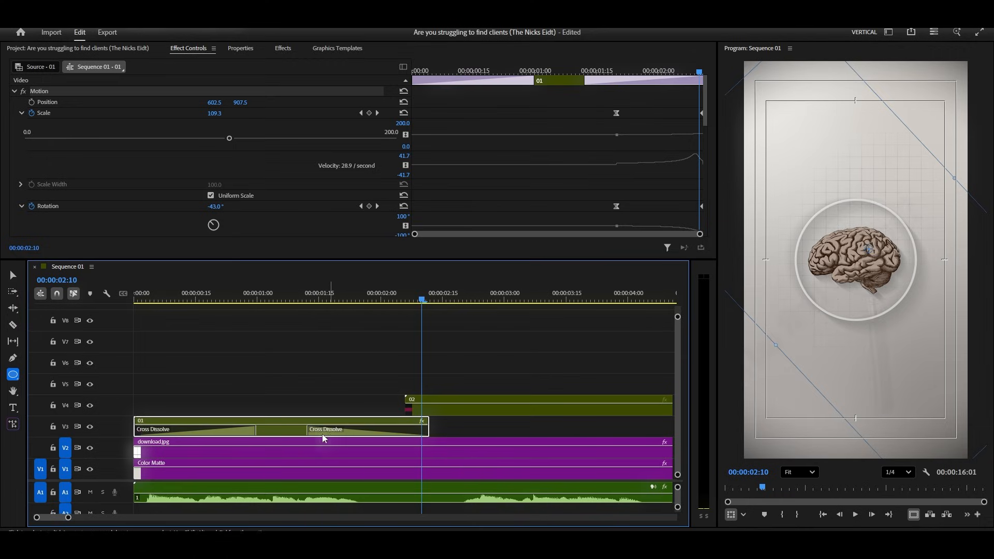
- Shorten clip 01's ending Cross Dissolve to begin where clip 02 starts, and delete the Cross Dissolve at clip 01's beginning
{"action": "left_click_drag", "start_coordinate": [311, 430], "coordinate": [411, 430]}
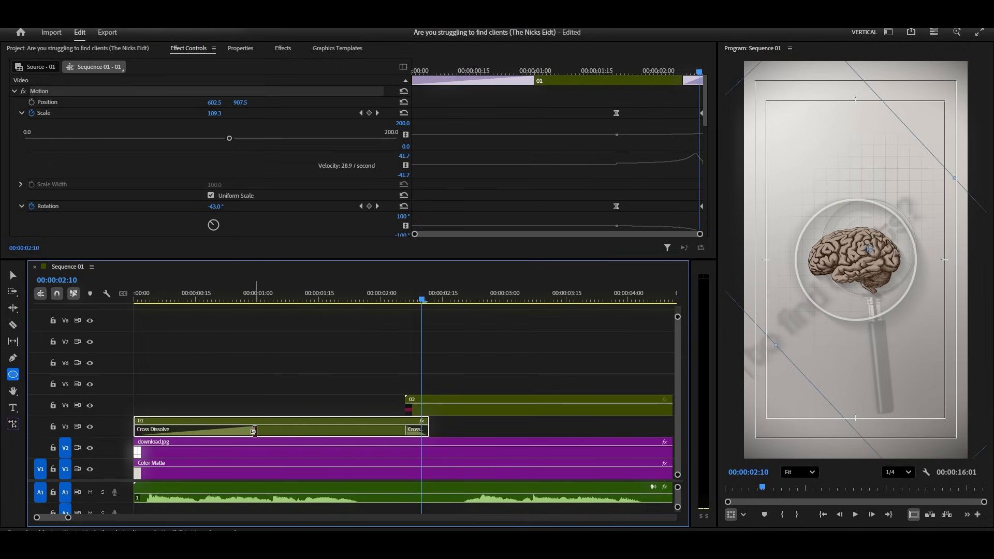
{"action": "left_click", "coordinate": [254, 430]}
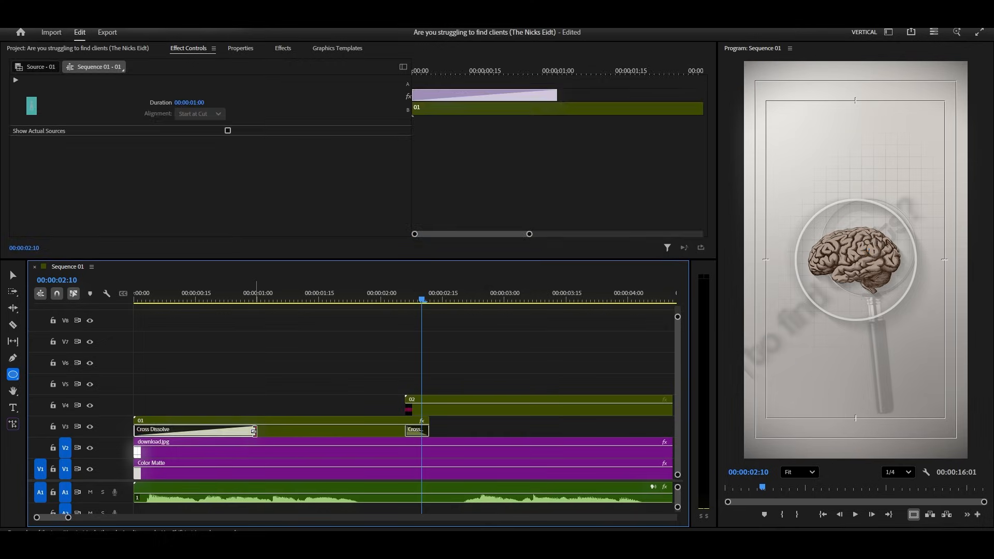
{"action": "key", "text": "Delete"}
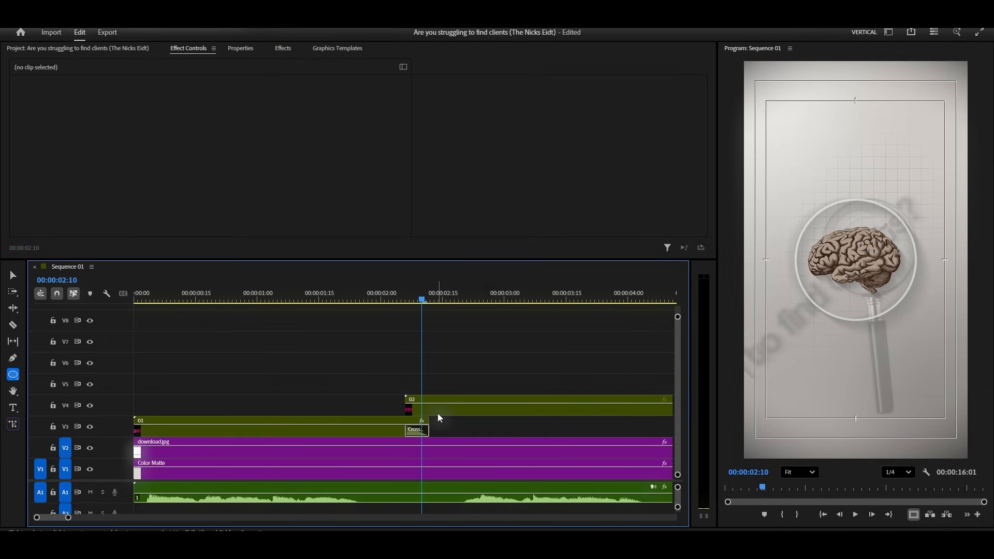
- Shift clip 02 slightly so it starts at about 00:00:02:07, and scrub through the transition
{"action": "left_click", "coordinate": [412, 300]}
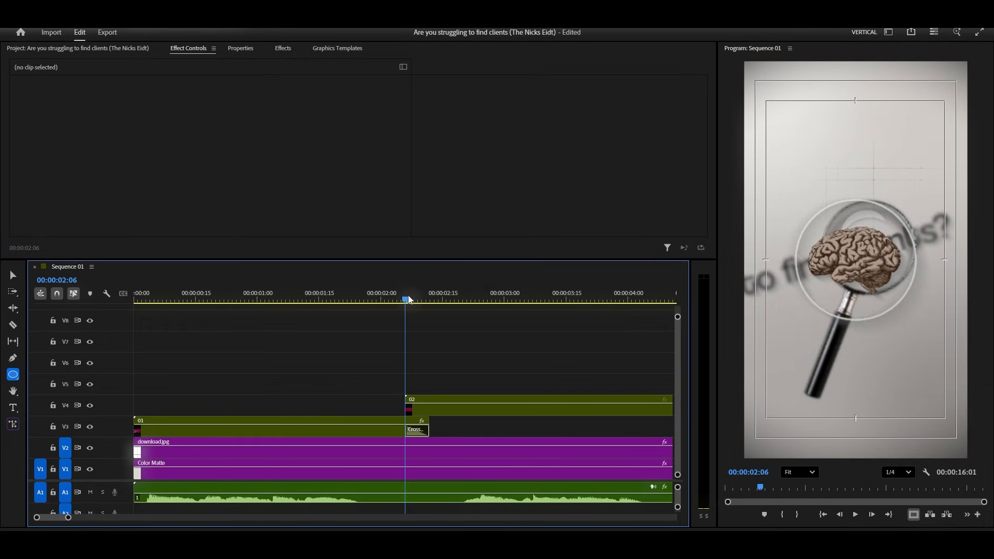
{"action": "left_click_drag", "start_coordinate": [413, 303], "coordinate": [418, 300]}
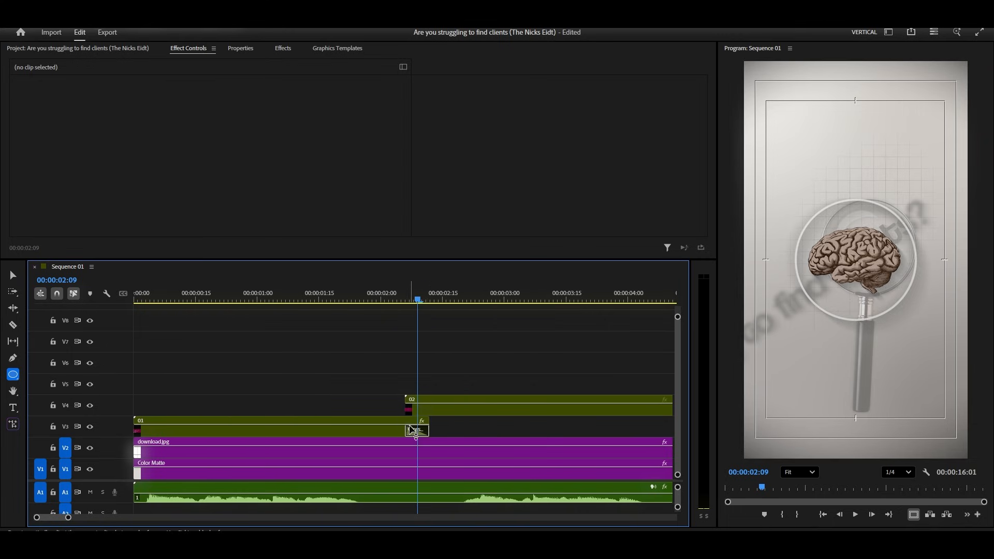
{"action": "scroll", "coordinate": [415, 432], "scroll_direction": "up", "scroll_amount": 3}
{"action": "left_click_drag", "start_coordinate": [413, 414], "coordinate": [423, 414]}
{"action": "left_click_drag", "start_coordinate": [418, 295], "coordinate": [650, 354]}
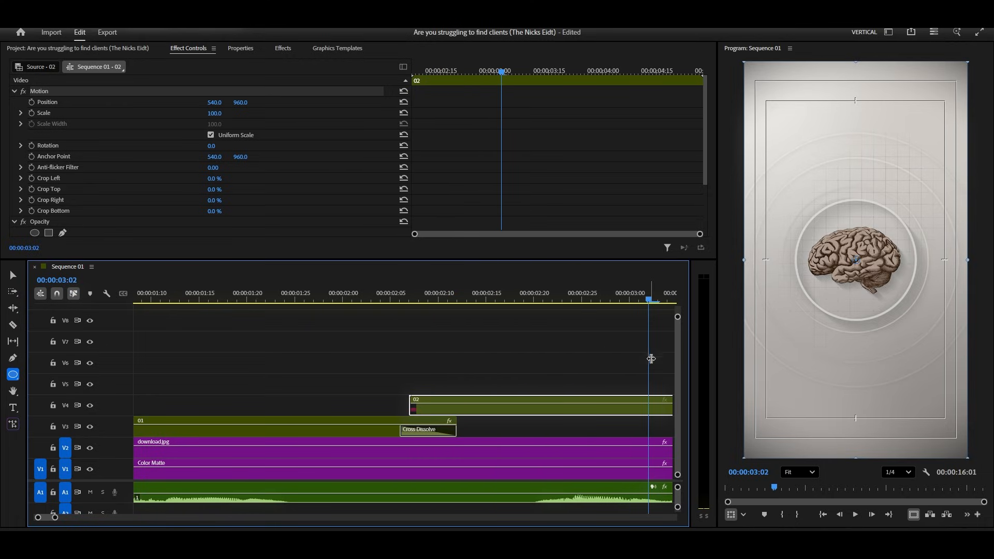
- Open nested sequence 02 and show the properties of the ring graphic on track V5
{"action": "double_click", "coordinate": [607, 414]}
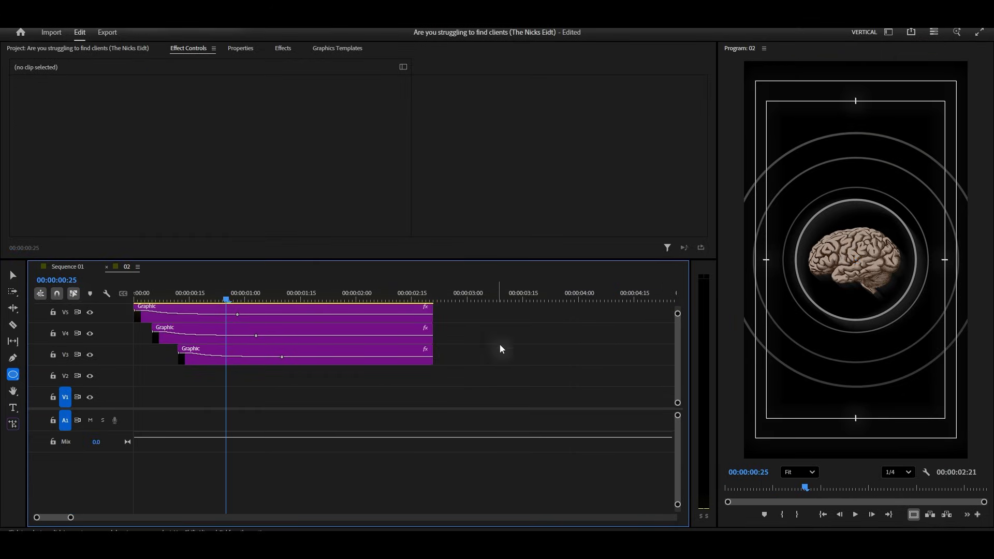
{"action": "scroll", "coordinate": [679, 337], "scroll_direction": "up", "scroll_amount": 2}
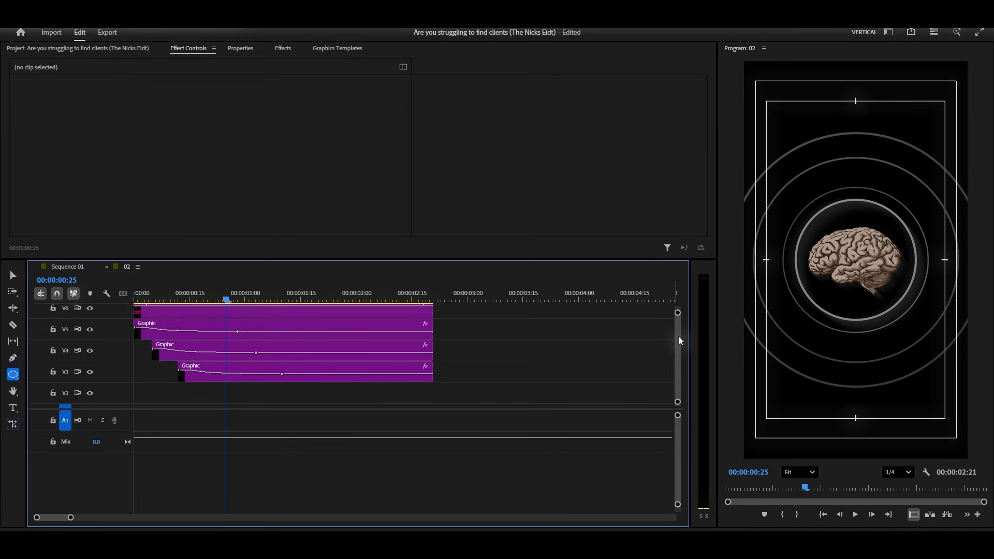
{"action": "left_click", "coordinate": [295, 343]}
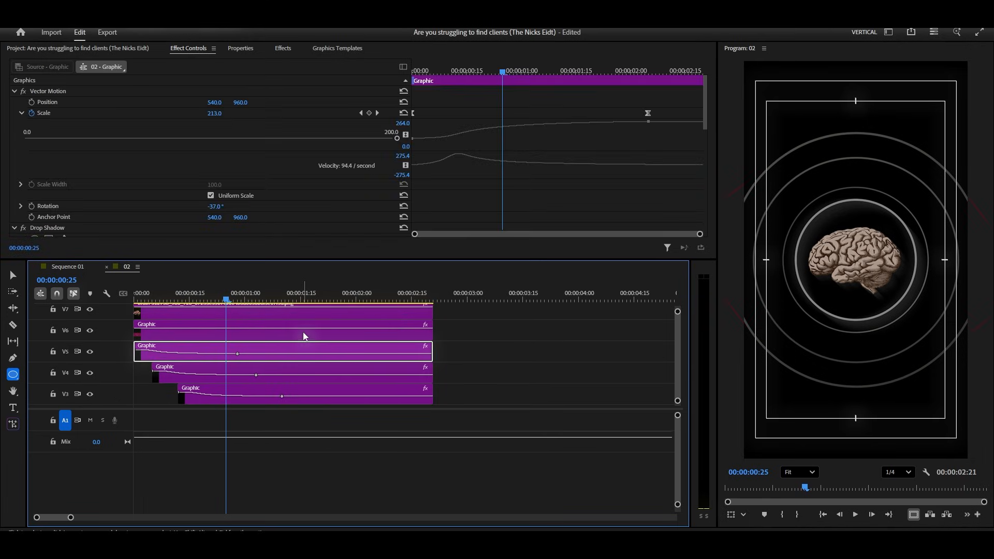
{"action": "left_click", "coordinate": [240, 49]}
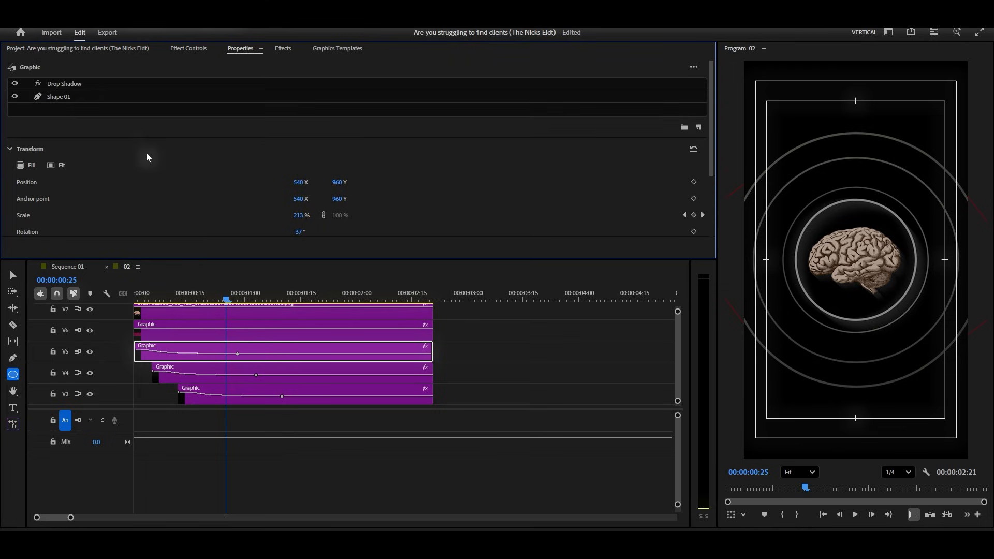
- Recolour the Shape 01 stroke's linear gradient, setting its start stop to grey ABAAA2 and its end stop to darker grey 7A7973
{"action": "left_click", "coordinate": [86, 100]}
{"action": "scroll", "coordinate": [84, 129], "scroll_direction": "down", "scroll_amount": 2}
{"action": "left_click", "coordinate": [40, 165]}
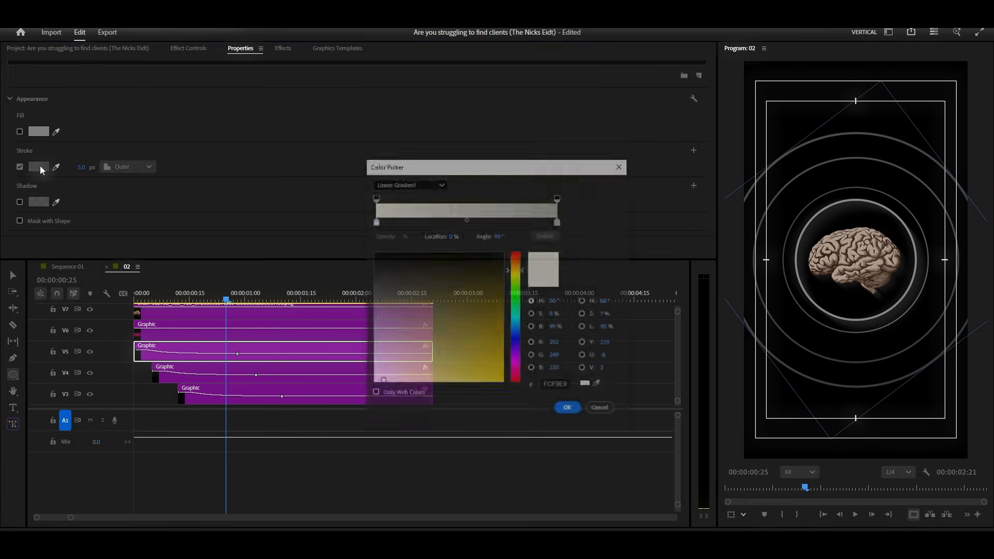
{"action": "left_click", "coordinate": [380, 223]}
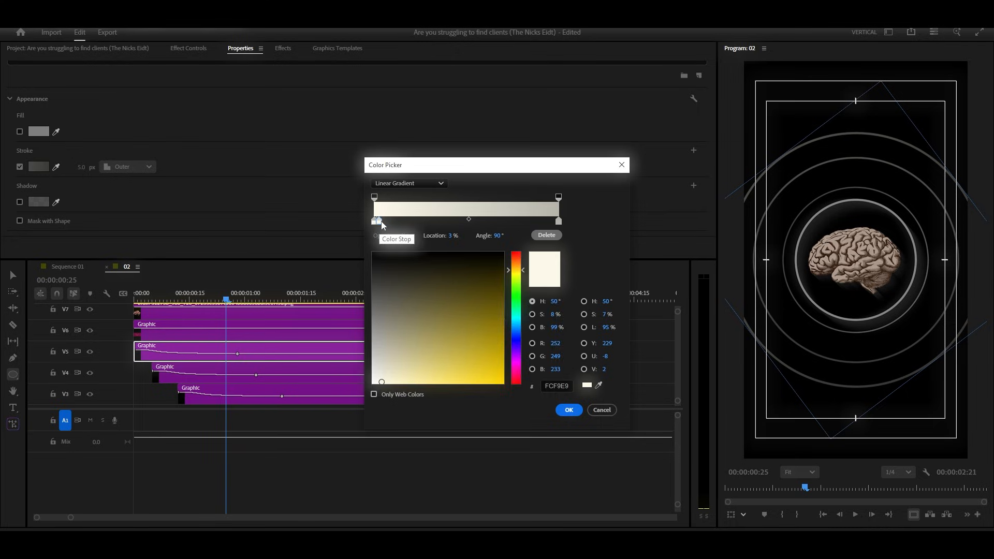
{"action": "left_click_drag", "start_coordinate": [379, 222], "coordinate": [377, 234]}
{"action": "left_click", "coordinate": [375, 223]}
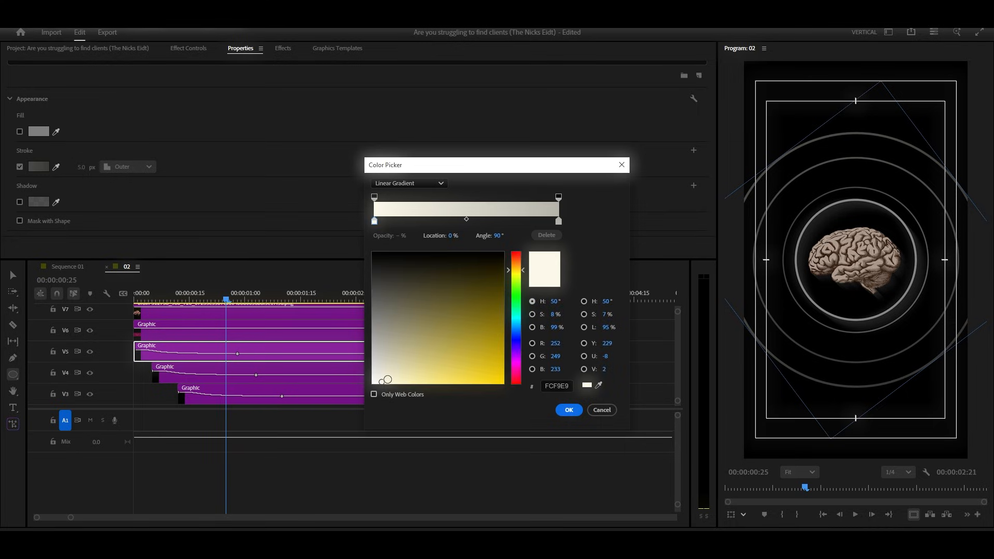
{"action": "left_click_drag", "start_coordinate": [384, 380], "coordinate": [383, 344]}
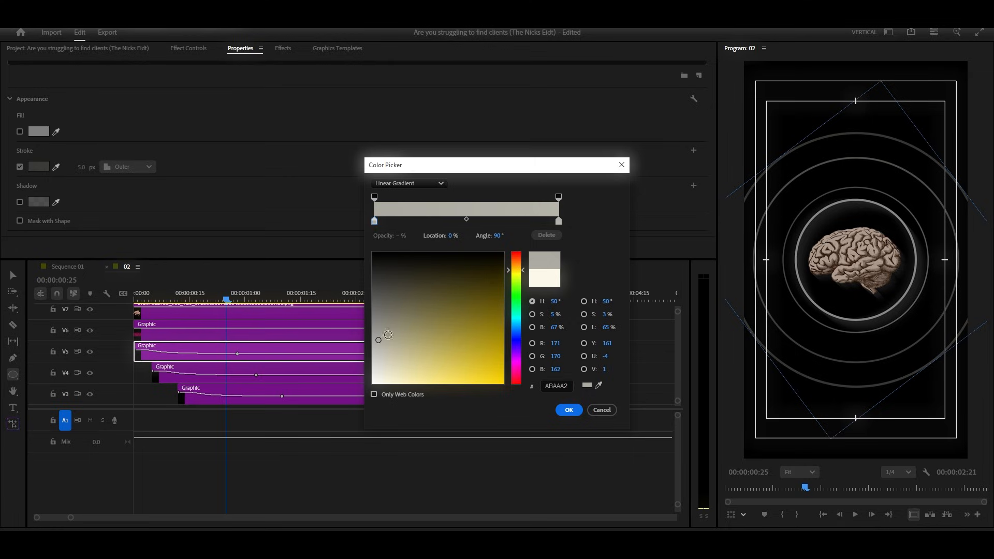
{"action": "left_click", "coordinate": [559, 222]}
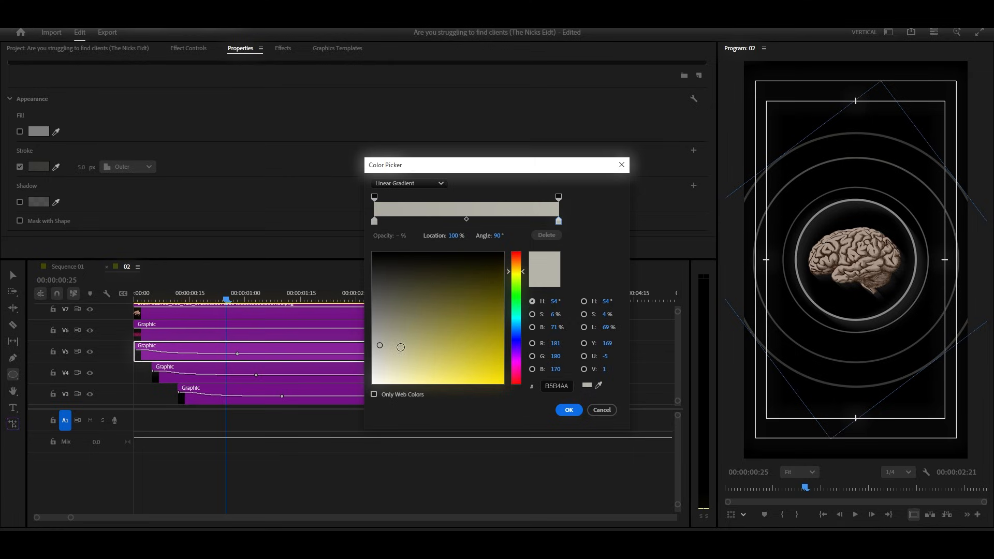
{"action": "left_click_drag", "start_coordinate": [388, 346], "coordinate": [381, 314]}
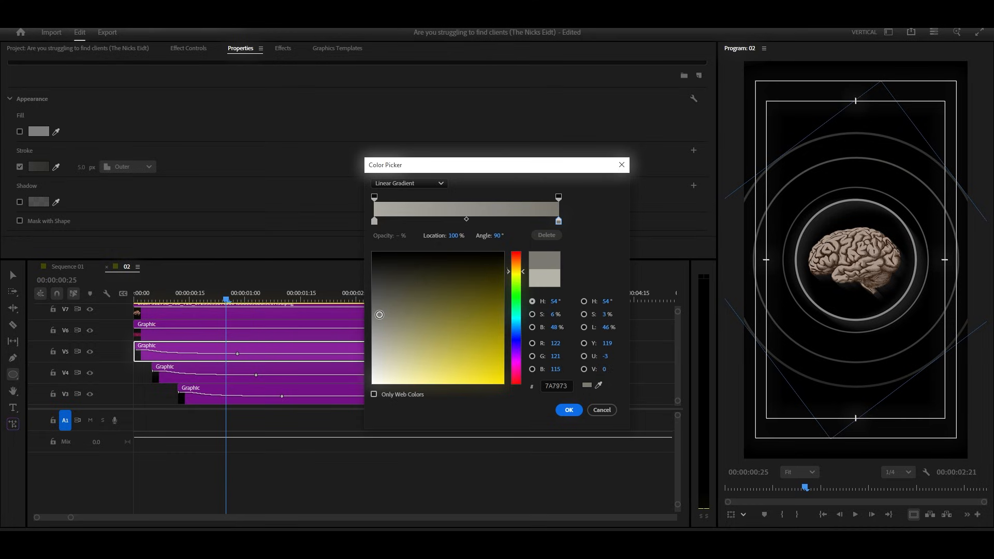
{"action": "left_click", "coordinate": [569, 411]}
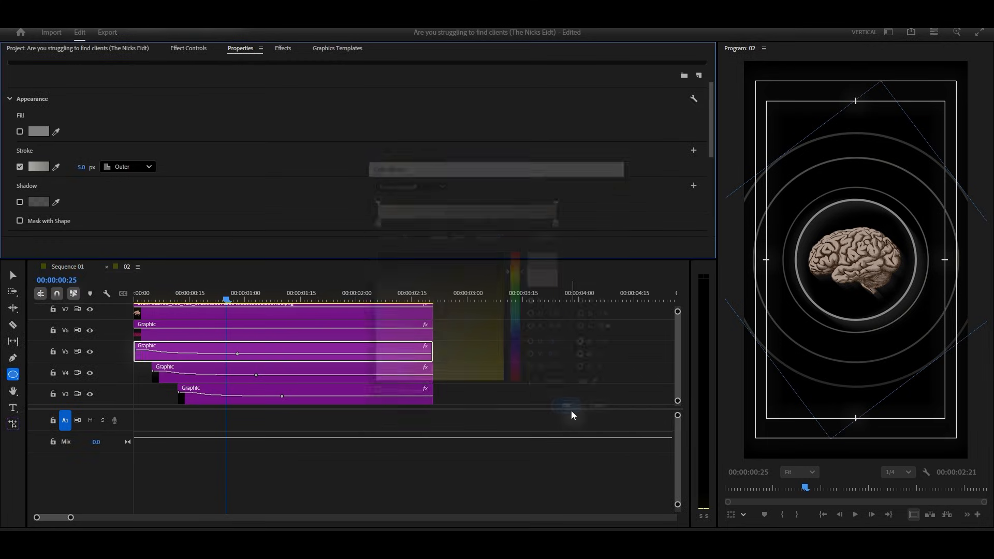
- Move the V5 ring's last Scale keyframe to the clip's end, shorten the starting ease for faster initial growth, and play back the animation
{"action": "scroll", "coordinate": [342, 183], "scroll_direction": "up", "scroll_amount": 2}
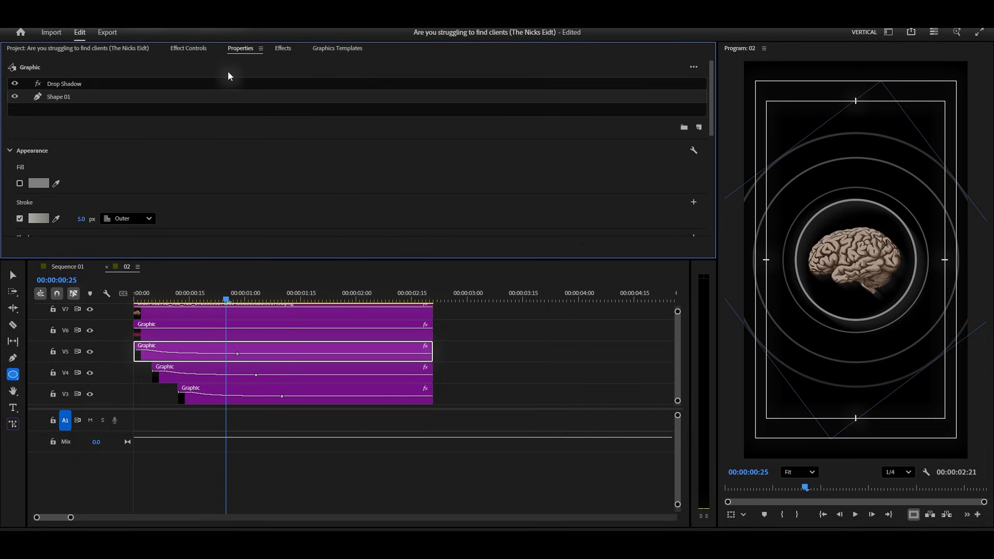
{"action": "left_click", "coordinate": [194, 48]}
{"action": "scroll", "coordinate": [516, 136], "scroll_direction": "up", "scroll_amount": 3}
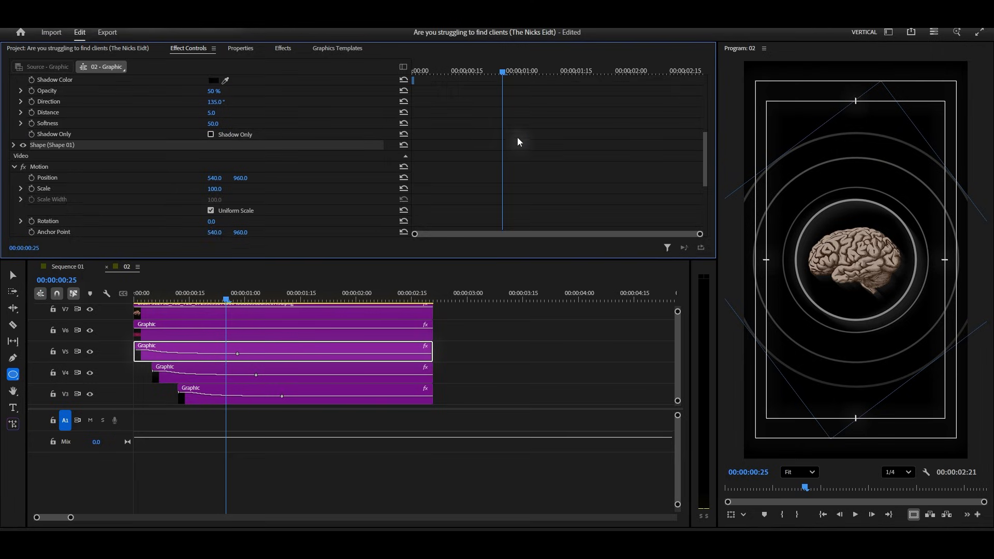
{"action": "scroll", "coordinate": [518, 141], "scroll_direction": "up", "scroll_amount": 2}
{"action": "left_click_drag", "start_coordinate": [650, 115], "coordinate": [699, 115]}
{"action": "left_click_drag", "start_coordinate": [459, 165], "coordinate": [433, 167]}
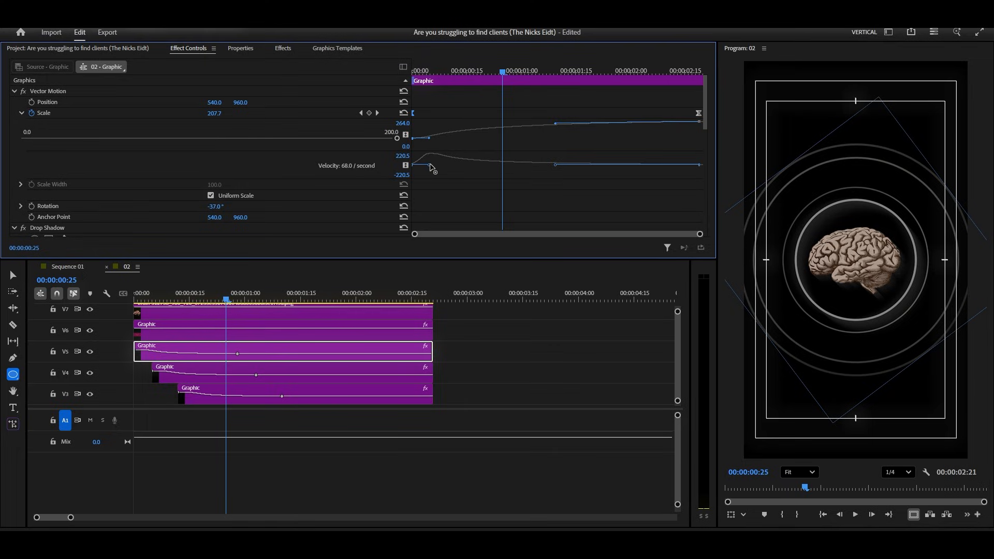
{"action": "left_click", "coordinate": [412, 70]}
{"action": "key", "text": "space"}
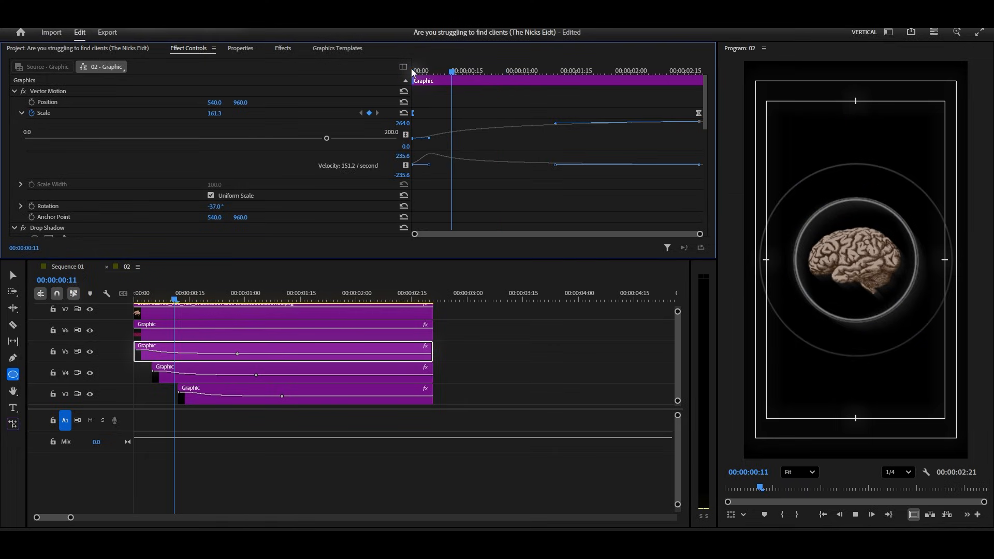
{"action": "key", "text": "space"}
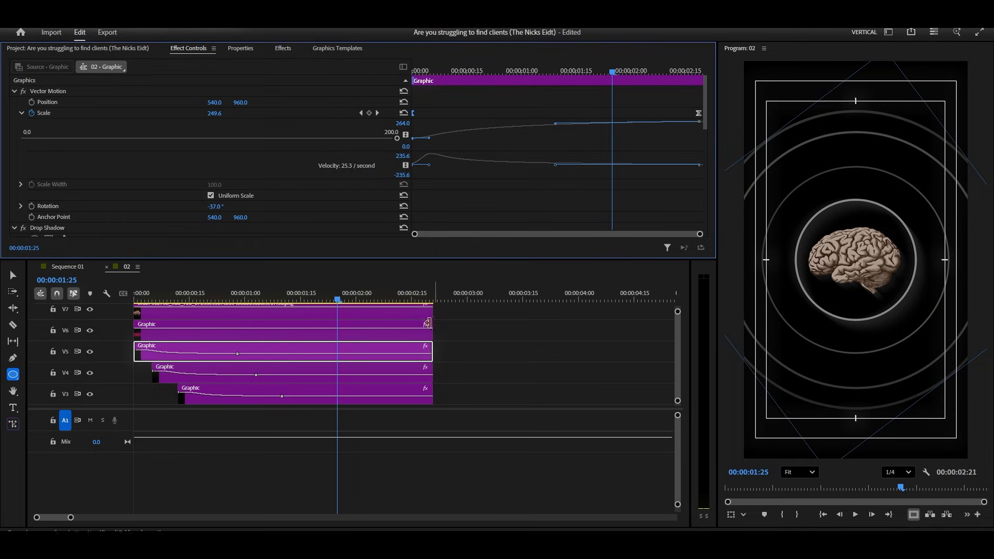
- Replace the V4 and V3 rings with copies of the V5 ring, starting at about frame 7 on V4 and frame 15 on V3
{"action": "left_click_drag", "start_coordinate": [447, 373], "coordinate": [408, 392]}
{"action": "key", "text": "Delete"}
{"action": "mouse_move", "coordinate": [369, 359]}
{"action": "left_mouse_down", "text": "alt"}
{"action": "mouse_move", "coordinate": [363, 394]}
{"action": "mouse_move", "coordinate": [366, 368]}
{"action": "mouse_move", "coordinate": [385, 367]}
{"action": "left_mouse_up", "text": "alt"}
{"action": "left_click", "coordinate": [489, 386]}
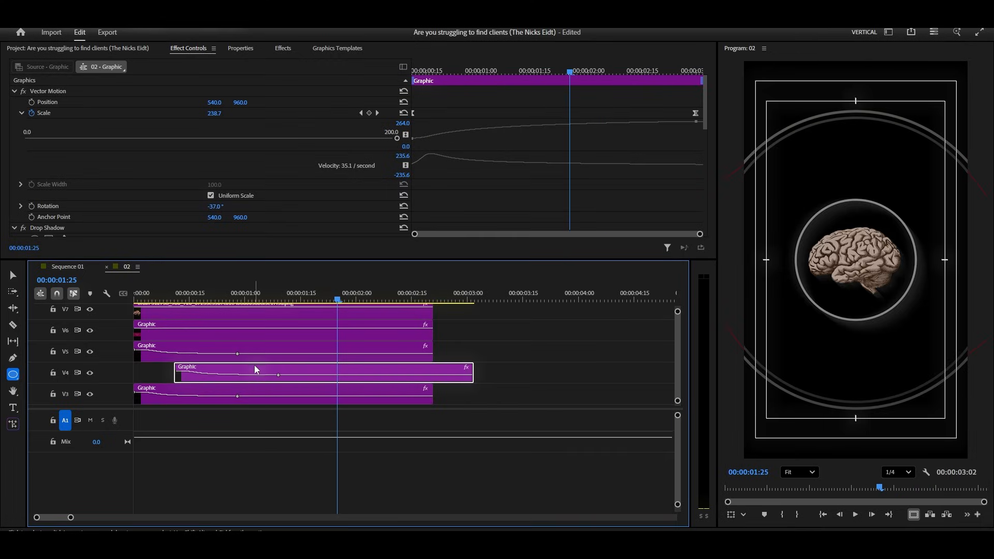
{"action": "key", "text": "ctrl+z"}
{"action": "left_click_drag", "start_coordinate": [232, 389], "coordinate": [286, 388]}
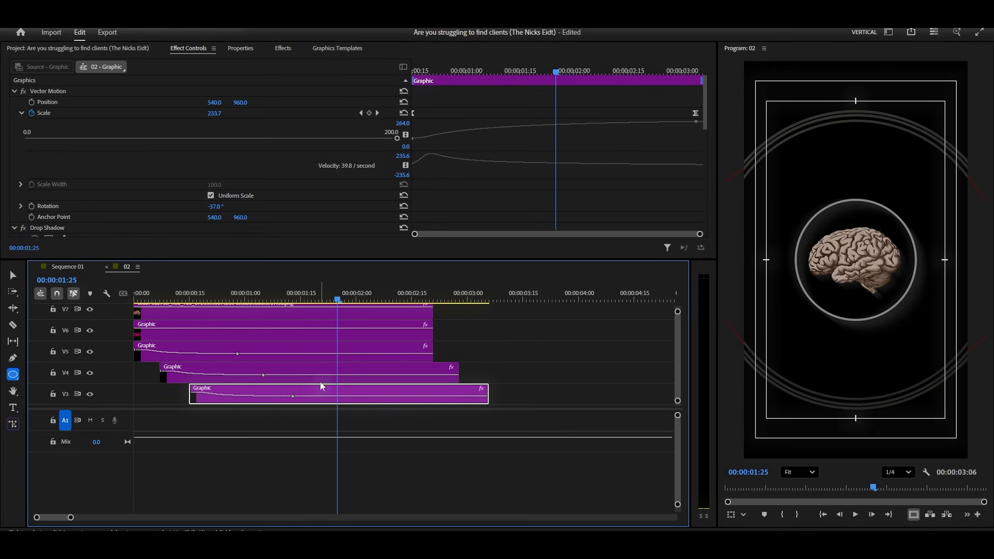
- Move the V4 ring's last Scale keyframe to 00:00:01:25 and set its Scale to 184
{"action": "left_click", "coordinate": [389, 376]}
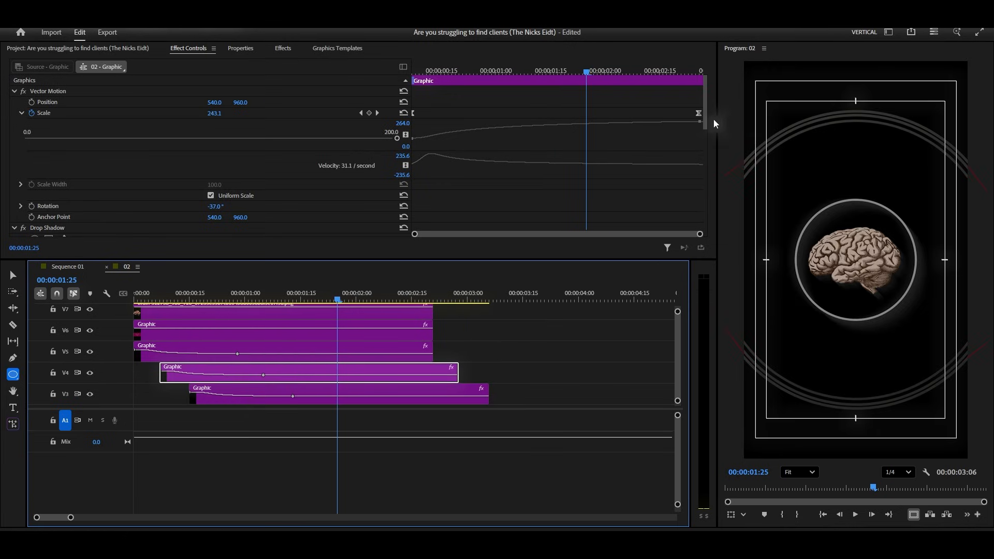
{"action": "left_click_drag", "start_coordinate": [699, 113], "coordinate": [586, 114]}
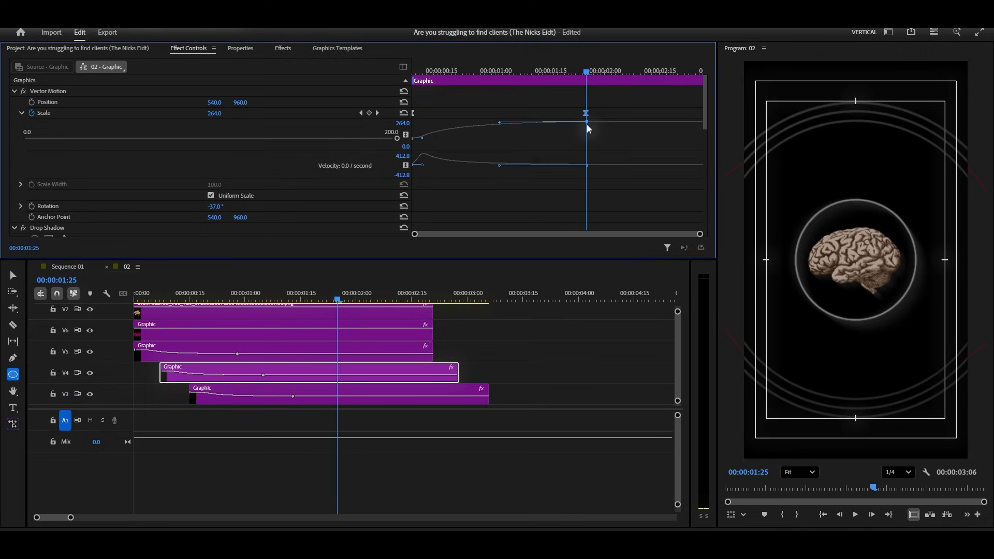
{"action": "left_click_drag", "start_coordinate": [214, 113], "coordinate": [173, 113]}
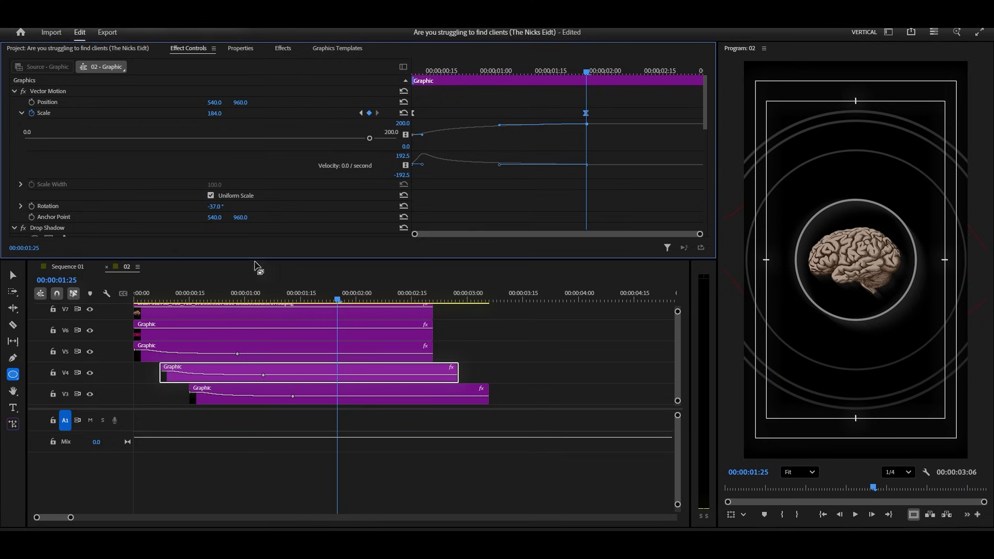
- Set the V3 ring's last Scale keyframe to 126 and place that keyframe at the clip's end
{"action": "left_click", "coordinate": [250, 386]}
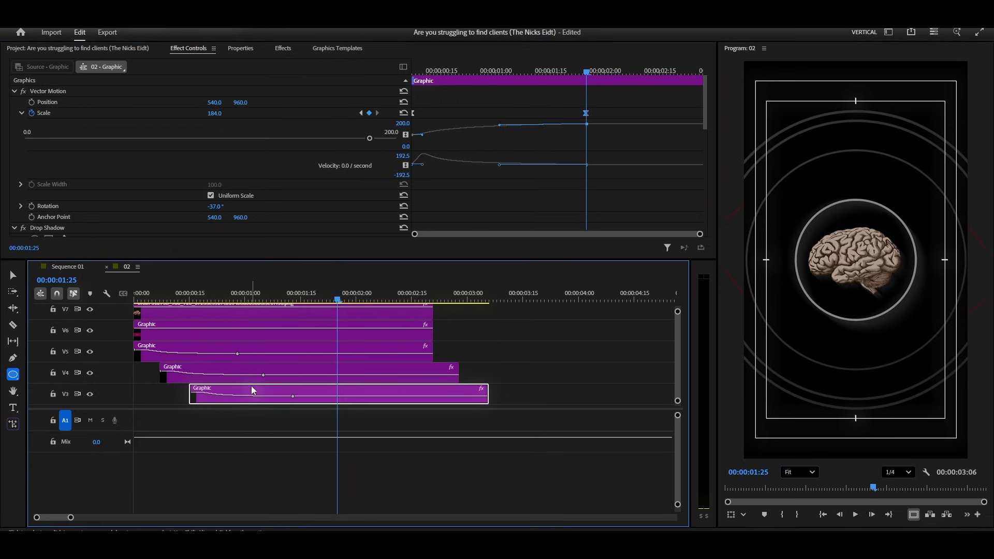
{"action": "left_click_drag", "start_coordinate": [698, 113], "coordinate": [557, 113]}
{"action": "left_click_drag", "start_coordinate": [213, 113], "coordinate": [152, 113]}
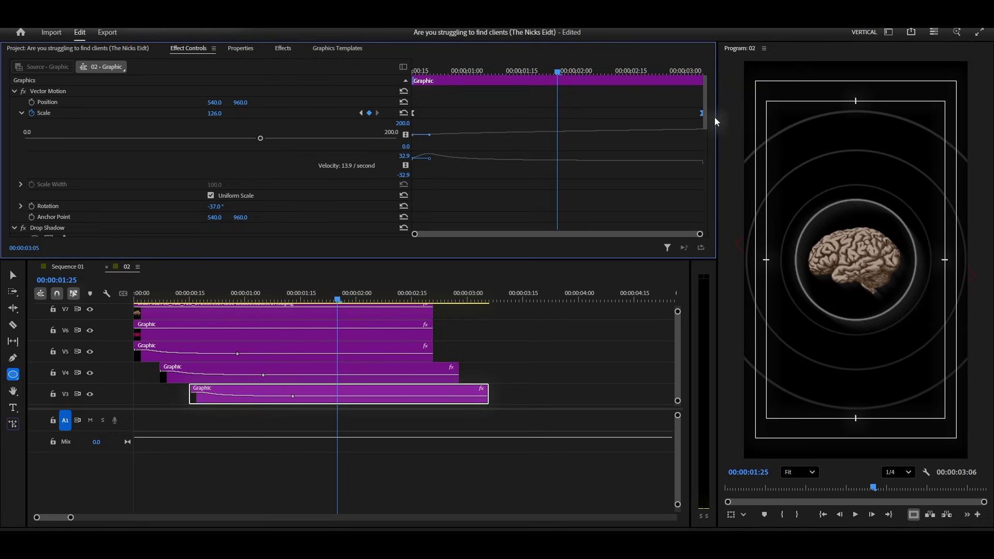
- Move the V4 ring's last Scale keyframe to the clip's end and scrub through the ring animation
{"action": "left_click", "coordinate": [315, 369]}
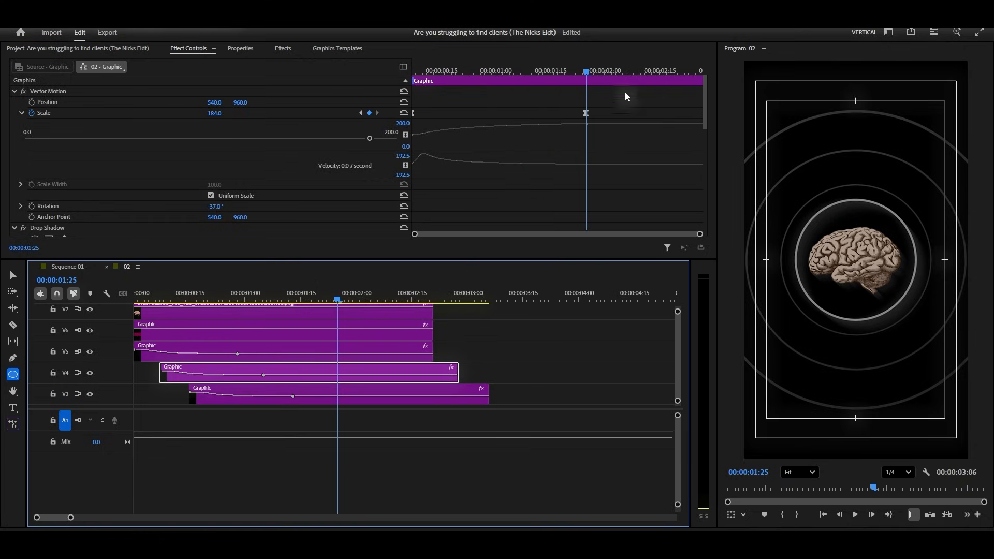
{"action": "left_click_drag", "start_coordinate": [585, 113], "coordinate": [702, 113]}
{"action": "left_click_drag", "start_coordinate": [141, 299], "coordinate": [372, 316]}
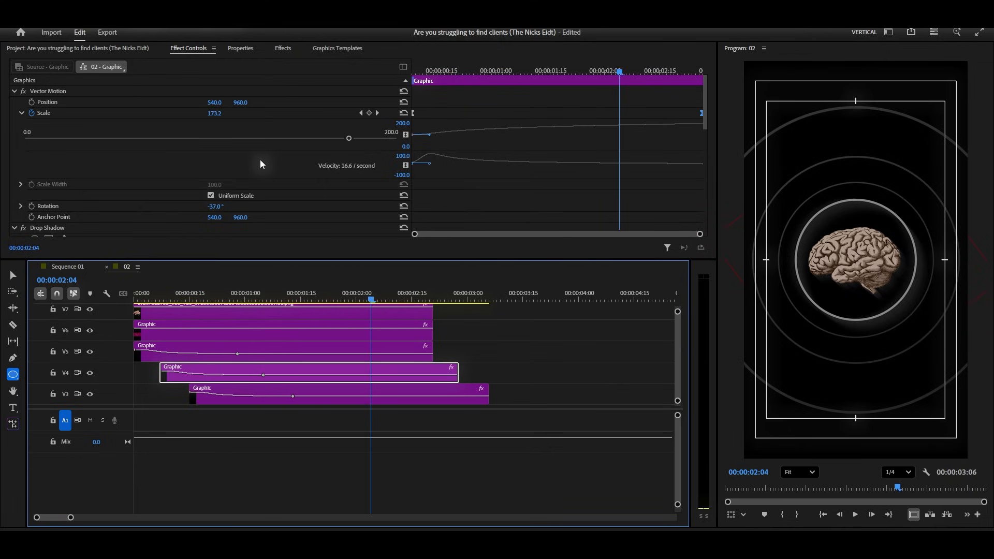
- Return to Sequence 01 and add Scale and Rotation keyframes to clip 02 at 00:00:02:24, keeping Scale 100 and Rotation 0
{"action": "left_click", "coordinate": [77, 268]}
{"action": "left_click_drag", "start_coordinate": [409, 306], "coordinate": [572, 300]}
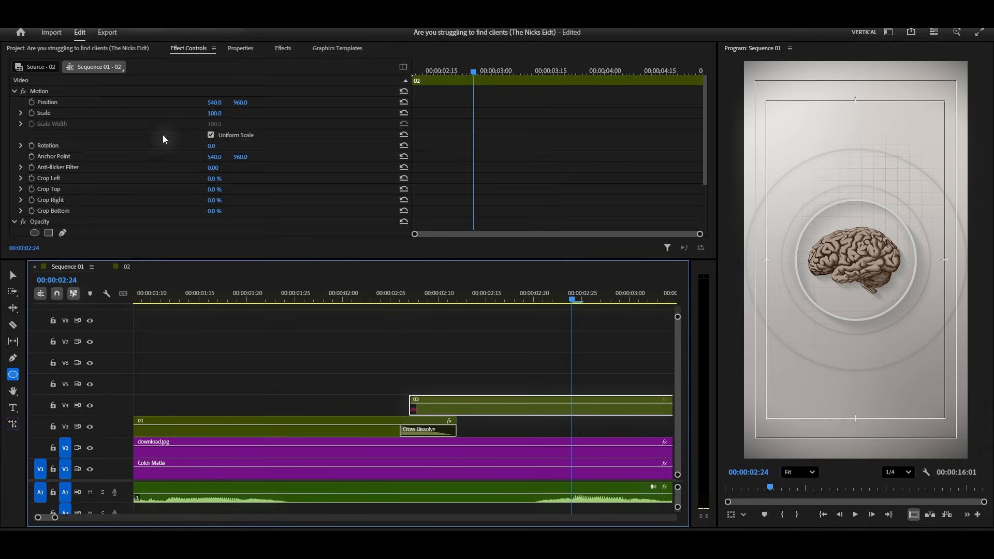
{"action": "left_click", "coordinate": [31, 112]}
{"action": "left_click", "coordinate": [32, 145]}
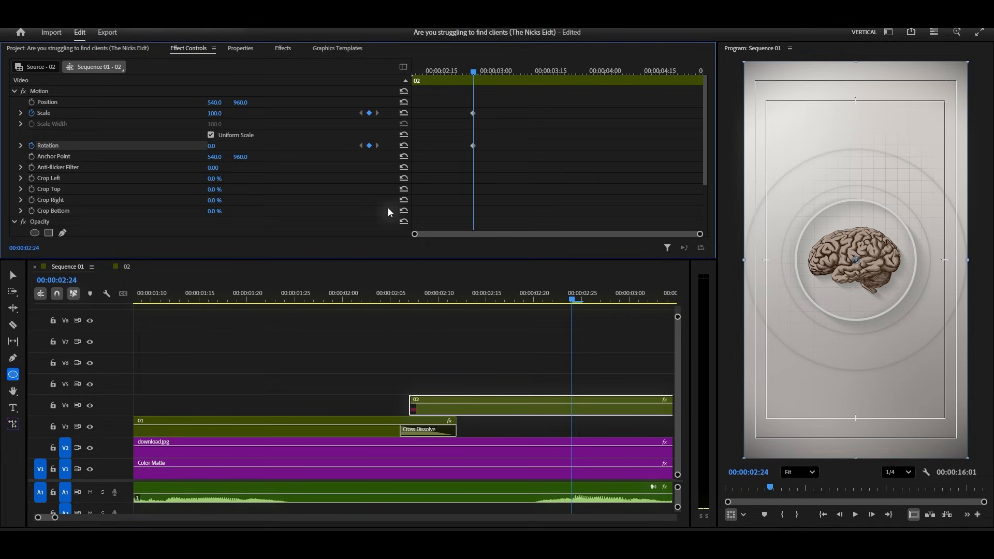
- Keyframe clip 02 at 00:00:02:15 with Scale 90 and Rotation 46°
{"action": "left_click_drag", "start_coordinate": [458, 76], "coordinate": [422, 104]}
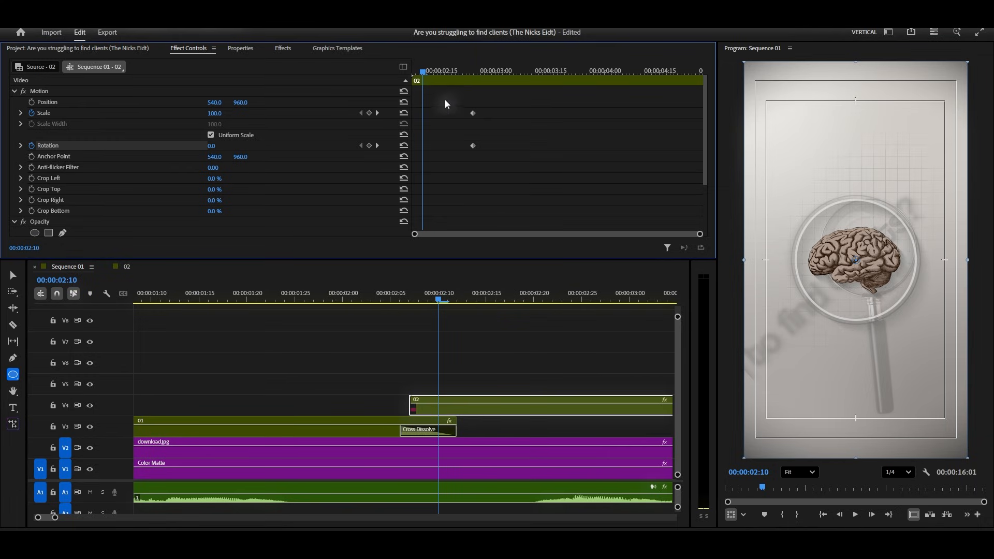
{"action": "left_click", "coordinate": [440, 73]}
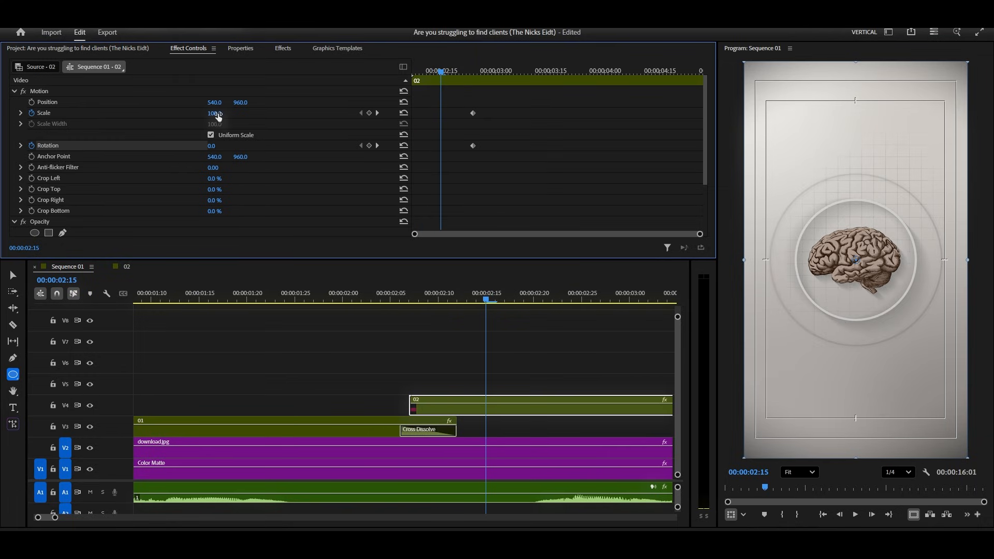
{"action": "left_click_drag", "start_coordinate": [214, 114], "coordinate": [207, 113]}
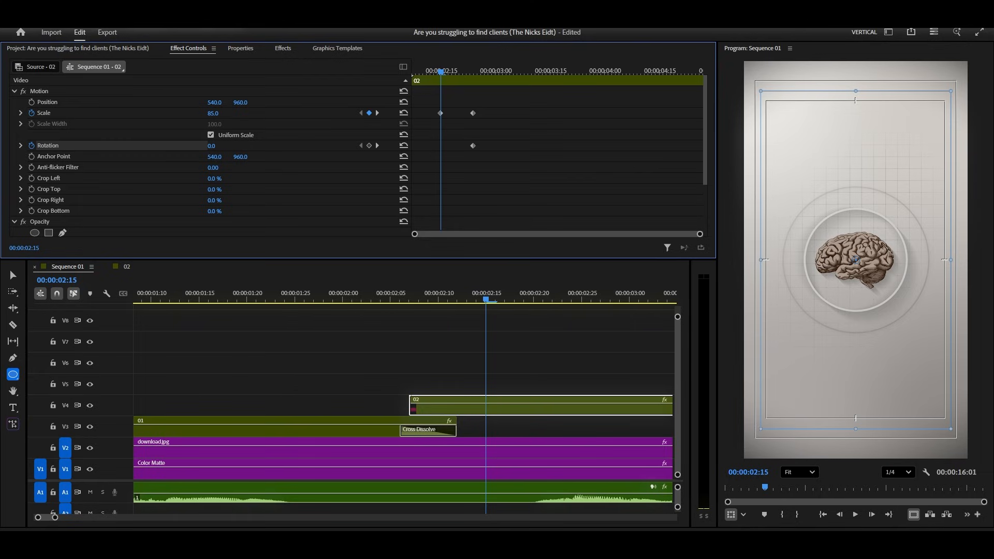
{"action": "left_click", "coordinate": [221, 113]}
{"action": "type", "text": "90"}
{"action": "key", "text": "Return"}
{"action": "mouse_move", "coordinate": [213, 147]}
{"action": "left_mouse_down"}
{"action": "mouse_move", "coordinate": [232, 147]}
{"action": "mouse_move", "coordinate": [220, 148]}
{"action": "left_mouse_up"}
- Apply Ease In to clip 02's ending Scale and Rotation keyframes and reshape the Rotation velocity curve to start fast and slow down
{"action": "left_click_drag", "start_coordinate": [490, 96], "coordinate": [463, 151]}
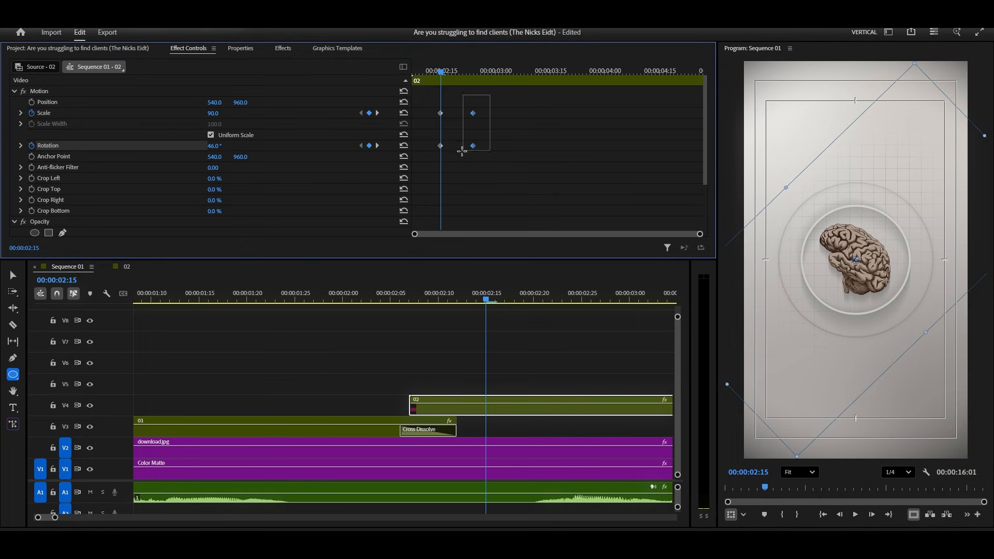
{"action": "right_click", "coordinate": [473, 149]}
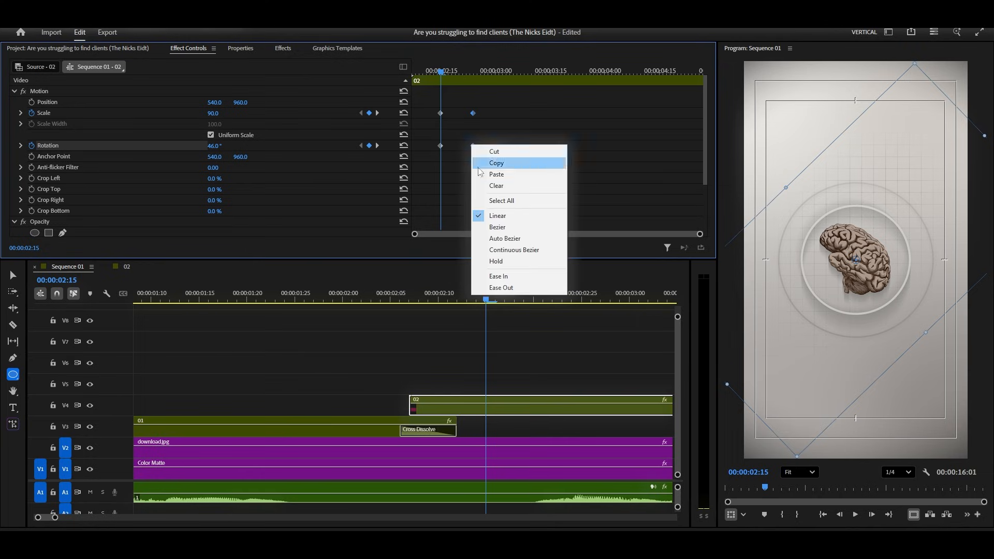
{"action": "left_click", "coordinate": [505, 278]}
{"action": "left_click", "coordinate": [21, 146]}
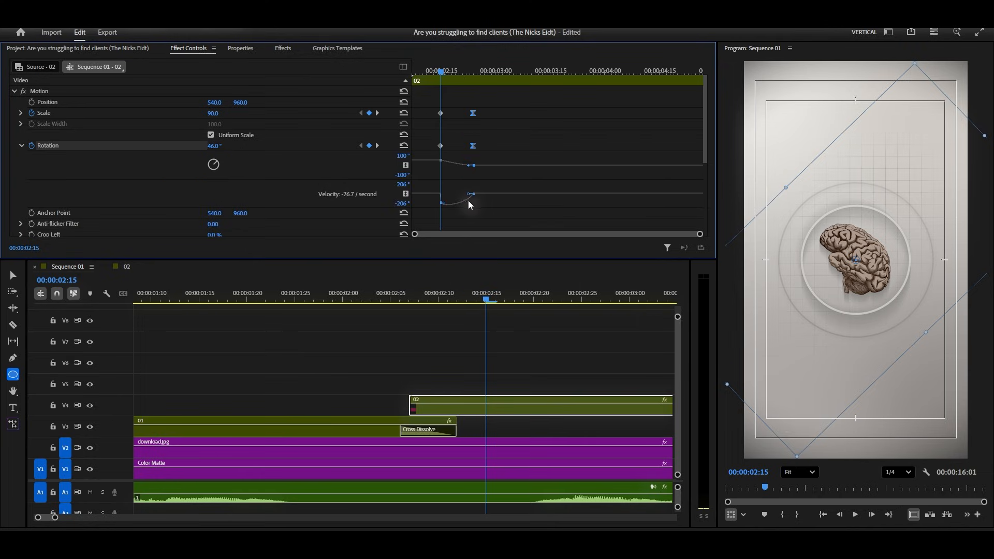
{"action": "left_click_drag", "start_coordinate": [469, 194], "coordinate": [448, 195]}
{"action": "left_click_drag", "start_coordinate": [445, 196], "coordinate": [443, 197]}
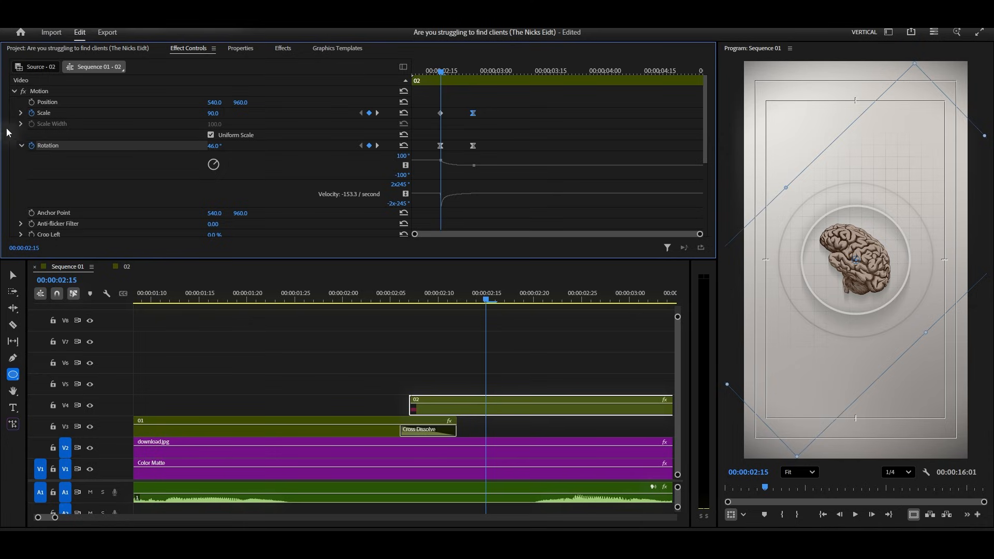
- Give clip 02's Scale the same fast-start curve, move the first Scale and Rotation keyframes to the clip's start, and scrub back to 00:00:02:06
{"action": "left_click", "coordinate": [21, 114]}
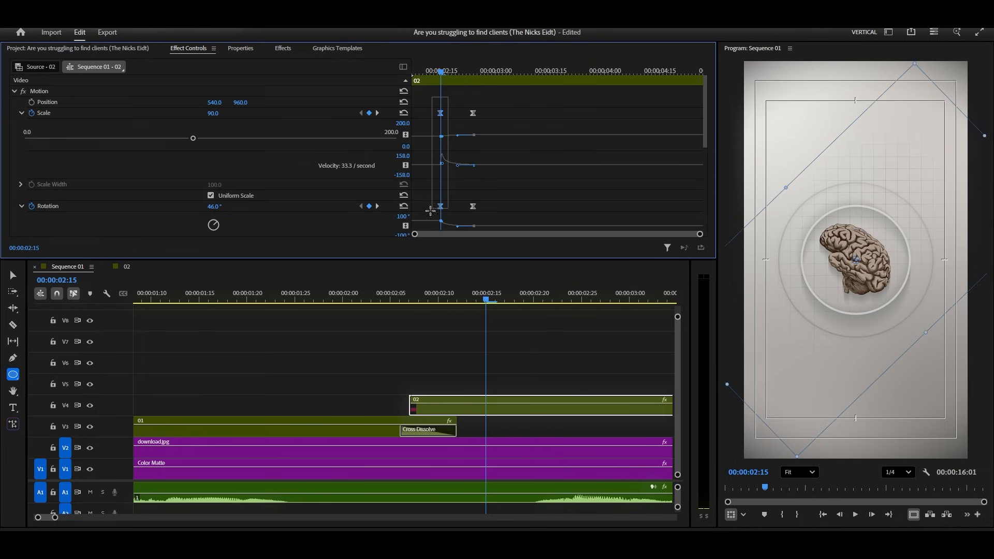
{"action": "left_click_drag", "start_coordinate": [440, 207], "coordinate": [397, 213]}
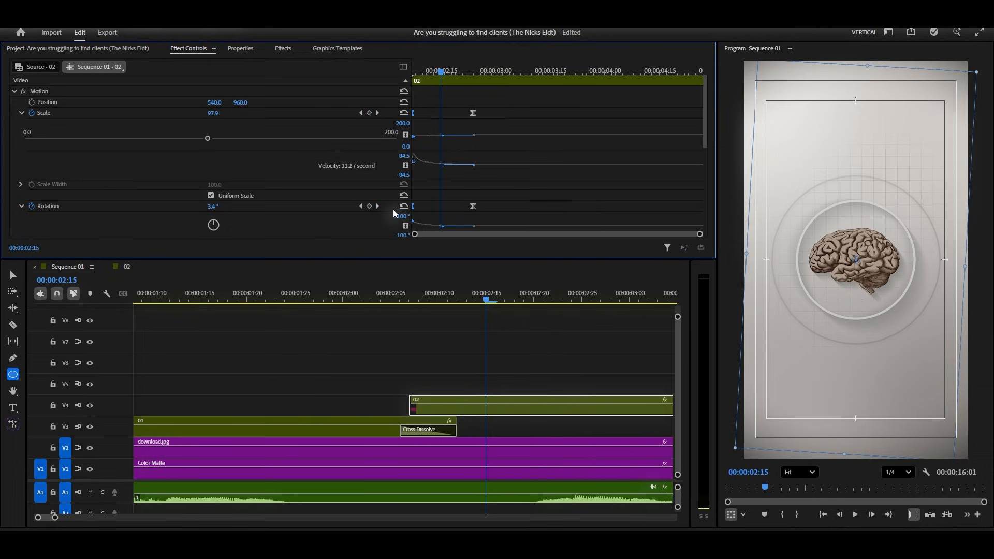
{"action": "mouse_move", "coordinate": [412, 300]}
{"action": "left_mouse_down"}
{"action": "mouse_move", "coordinate": [398, 297]}
{"action": "mouse_move", "coordinate": [511, 309]}
{"action": "mouse_move", "coordinate": [400, 306]}
{"action": "left_mouse_up"}
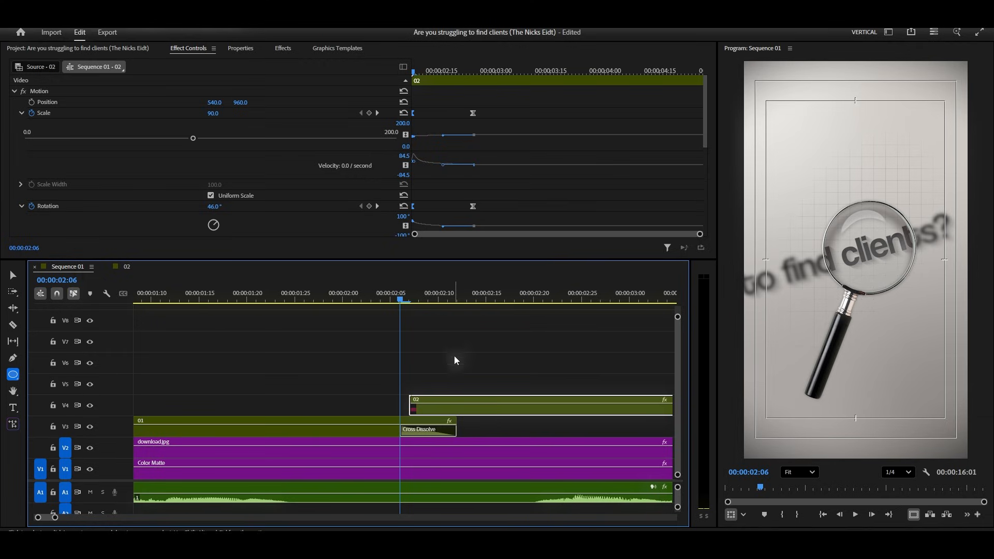
- Add Cross Dissolves to both ends of clip 02
{"action": "key", "text": "ctrl+d"}
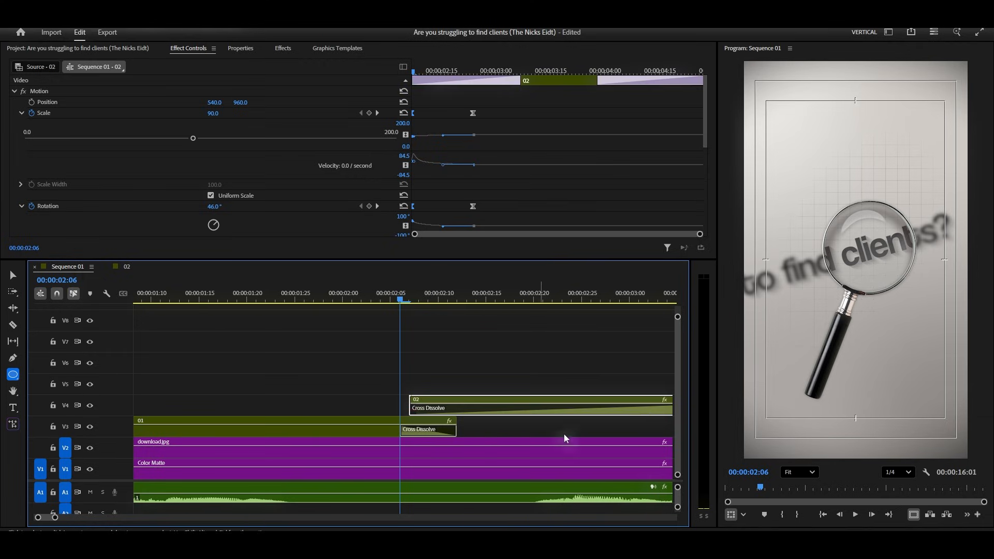
{"action": "scroll", "coordinate": [479, 405], "scroll_direction": "down", "scroll_amount": 2}
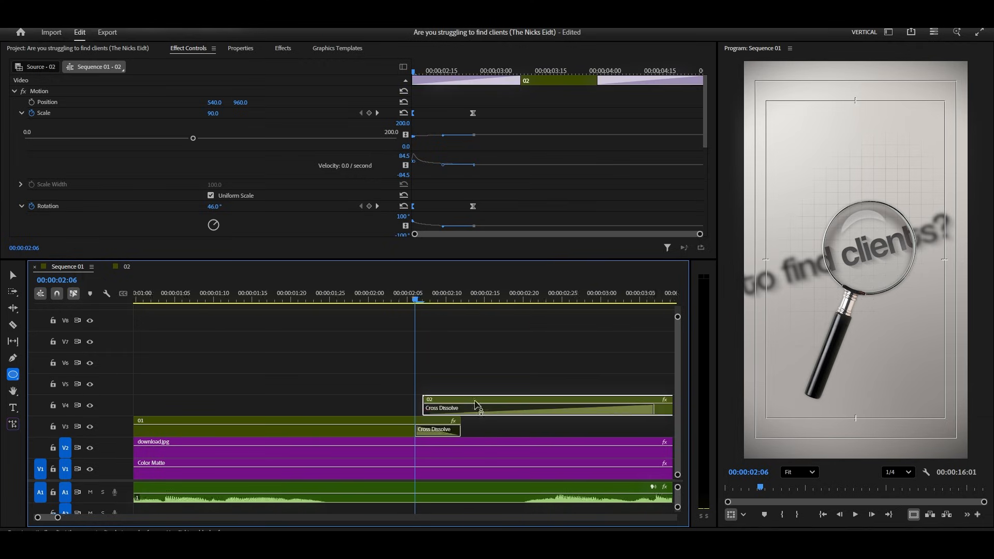
- Shorten the Cross Dissolve at clip 02's start to about the length of clip 01's ending dissolve and play back the transition
{"action": "scroll", "coordinate": [477, 404], "scroll_direction": "down", "scroll_amount": 1}
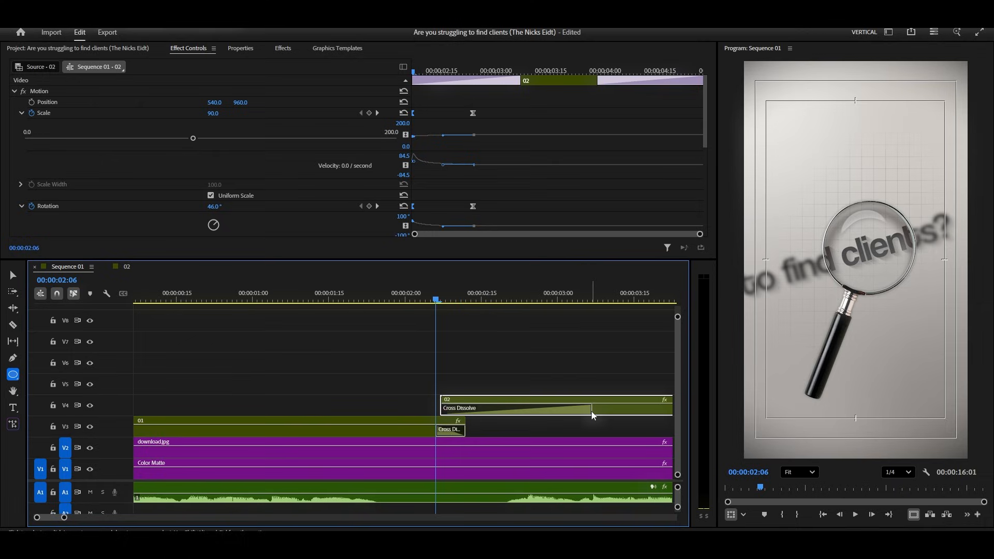
{"action": "left_click_drag", "start_coordinate": [590, 409], "coordinate": [465, 409]}
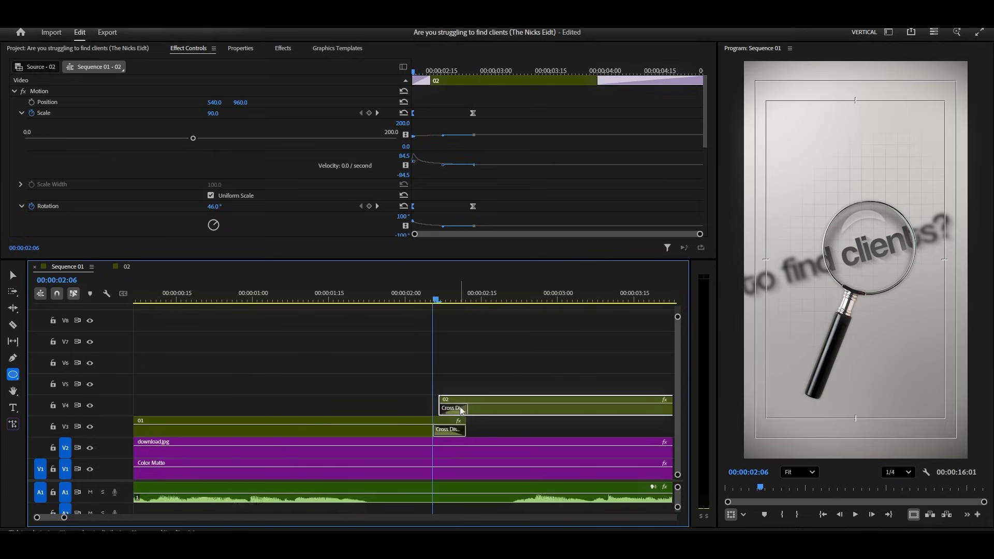
{"action": "scroll", "coordinate": [463, 409], "scroll_direction": "up", "scroll_amount": 3}
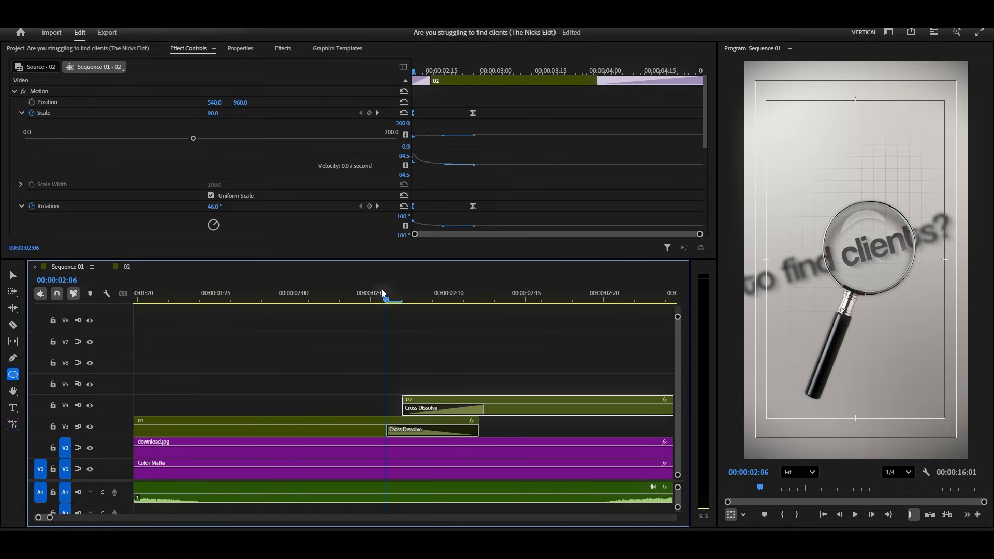
{"action": "left_click_drag", "start_coordinate": [392, 304], "coordinate": [391, 341]}
{"action": "key", "text": "space"}
{"action": "key", "text": "minus"}
{"action": "key", "text": "space"}
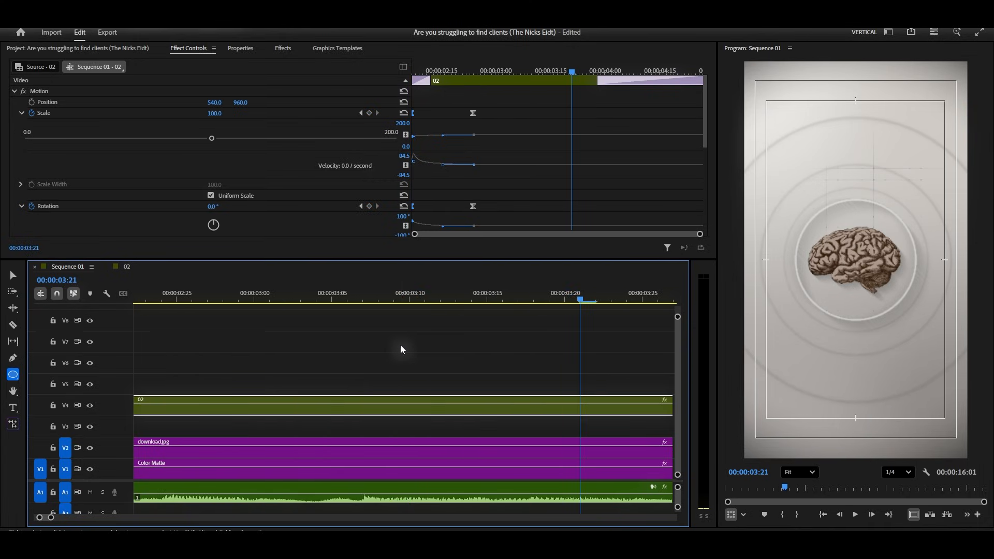
- Move clip 02's ending Scale and Rotation keyframes to about 00:00:03:04 and play back the transition
{"action": "key", "text": "minus"}
{"action": "left_click_drag", "start_coordinate": [493, 112], "coordinate": [512, 213]}
{"action": "scroll", "coordinate": [434, 368], "scroll_direction": "down", "scroll_amount": 5}
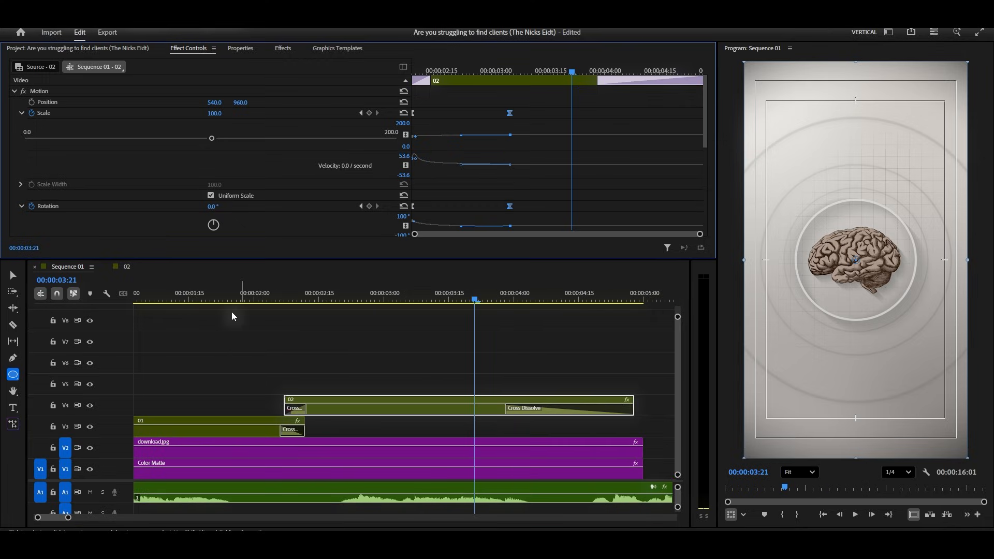
{"action": "left_click_drag", "start_coordinate": [281, 299], "coordinate": [254, 304]}
{"action": "key", "text": "space"}
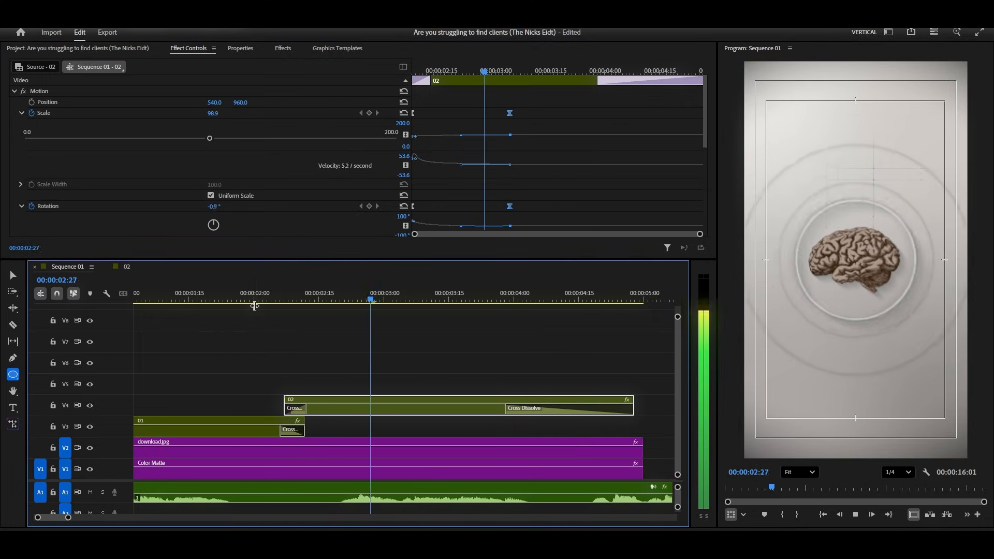
{"action": "key", "text": "space"}
- Delete the Cross Dissolve at clip 02's end and trim the clip's end to about 00:00:04:18
{"action": "scroll", "coordinate": [409, 371], "scroll_direction": "down", "scroll_amount": 3}
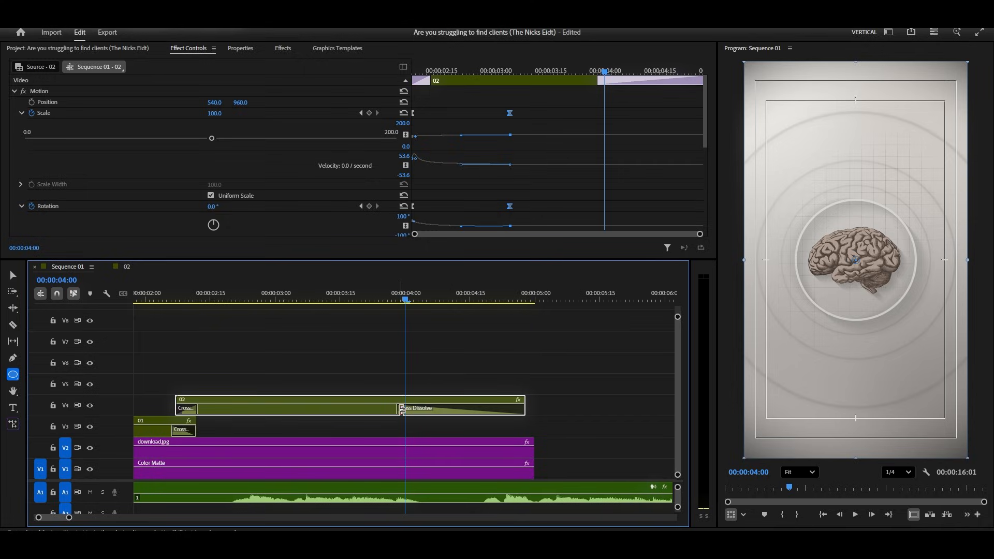
{"action": "left_click", "coordinate": [402, 411]}
{"action": "key", "text": "Delete"}
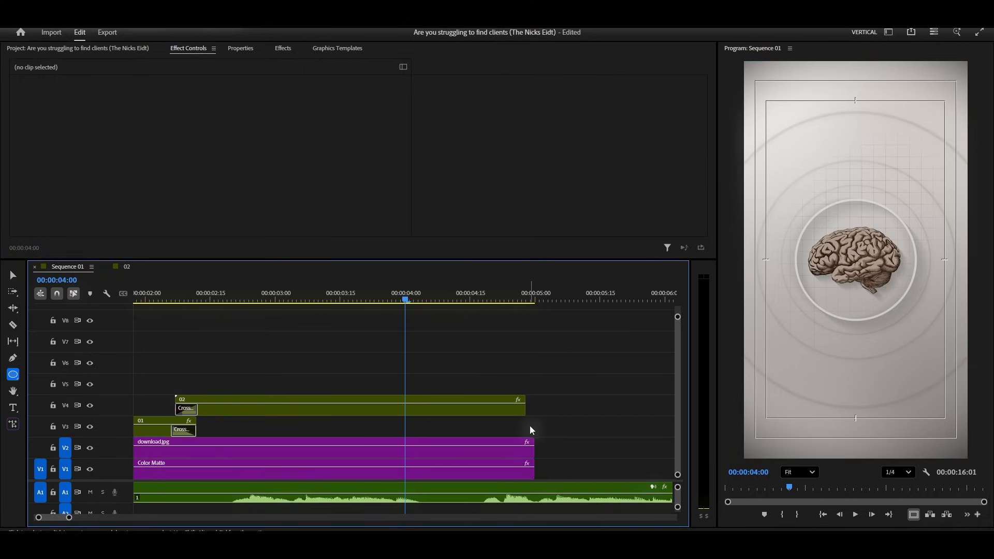
{"action": "left_click_drag", "start_coordinate": [422, 295], "coordinate": [479, 295]}
{"action": "left_click_drag", "start_coordinate": [522, 410], "coordinate": [490, 413]}
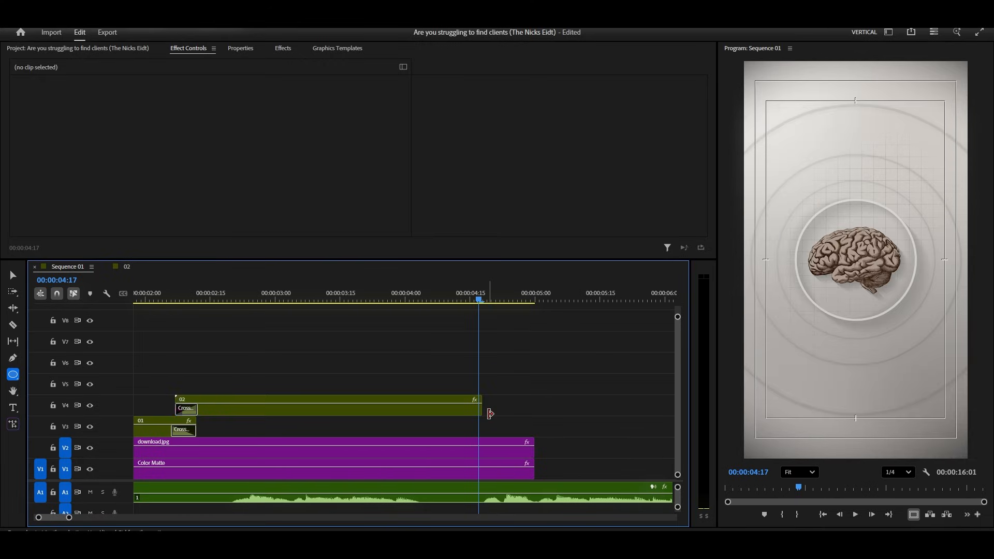
- Move clip 02's ending Scale and Rotation keyframes to about 00:00:03:22 and preview the slower rotation
{"action": "left_click_drag", "start_coordinate": [480, 332], "coordinate": [370, 330]}
{"action": "left_click", "coordinate": [405, 413]}
{"action": "left_click_drag", "start_coordinate": [516, 101], "coordinate": [600, 209]}
{"action": "left_click_drag", "start_coordinate": [191, 302], "coordinate": [132, 311]}
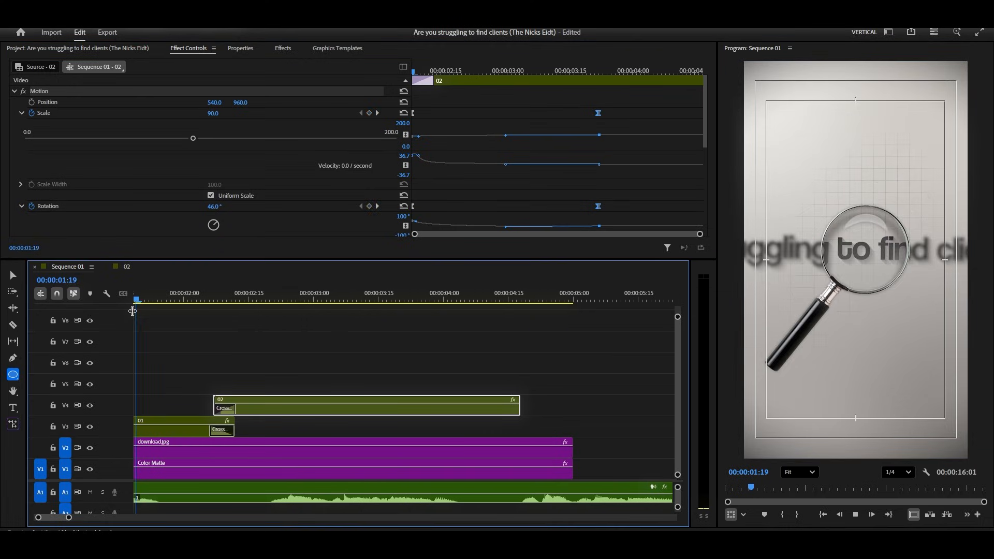
{"action": "key", "text": "space"}
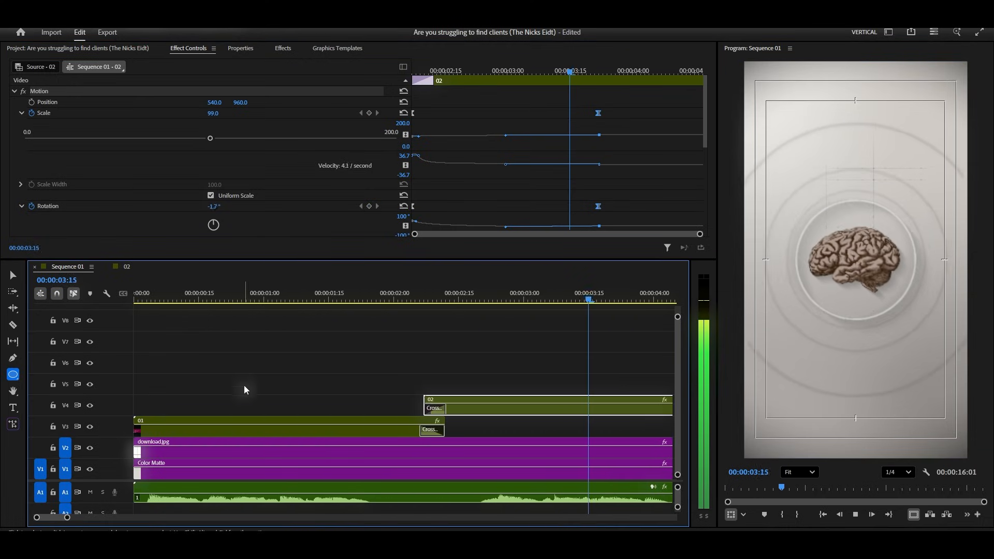
{"action": "key", "text": "space"}
- Slightly shorten the ending ease handle on clip 02's Rotation velocity curve and play back the result
{"action": "scroll", "coordinate": [270, 419], "scroll_direction": "up", "scroll_amount": 6}
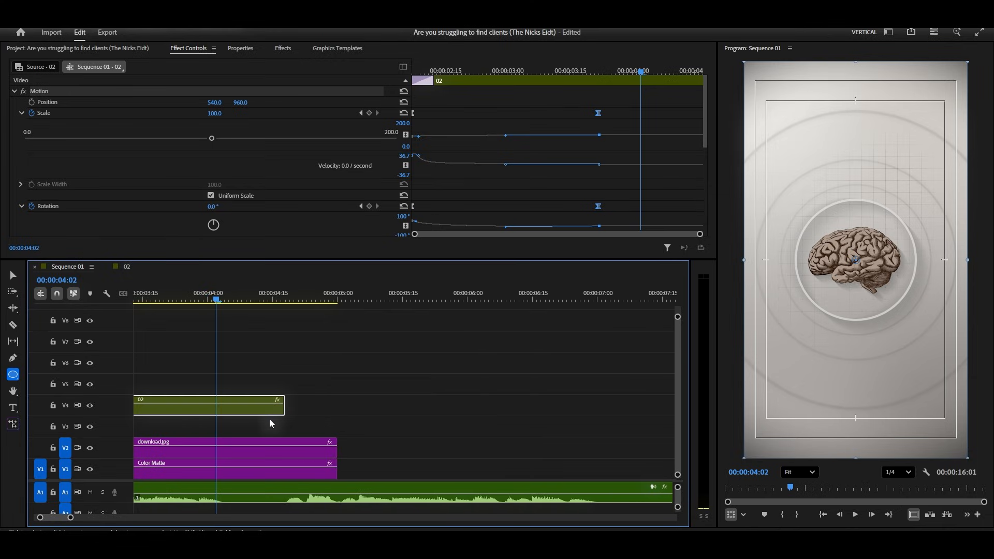
{"action": "scroll", "coordinate": [582, 189], "scroll_direction": "down", "scroll_amount": 3}
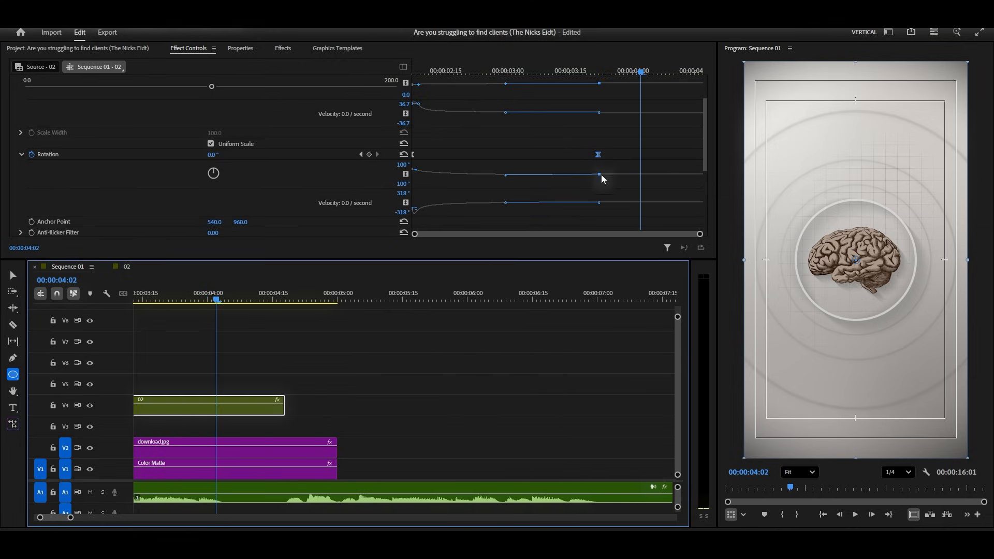
{"action": "left_click", "coordinate": [601, 71]}
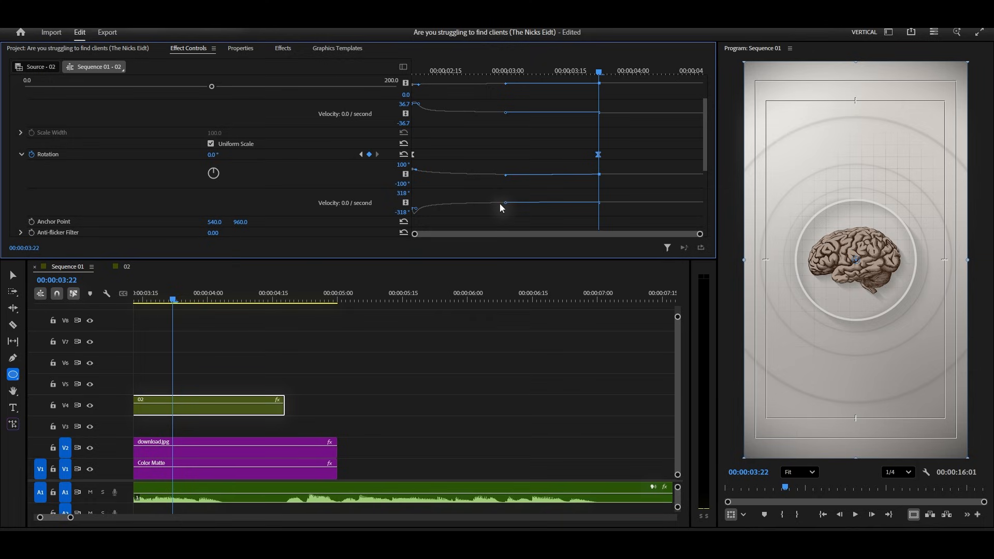
{"action": "left_click_drag", "start_coordinate": [505, 203], "coordinate": [508, 203]}
{"action": "left_click_drag", "start_coordinate": [507, 72], "coordinate": [462, 73]}
{"action": "key", "text": "space"}
{"action": "key", "text": "space"}
{"action": "scroll", "coordinate": [557, 415], "scroll_direction": "down", "scroll_amount": 2}
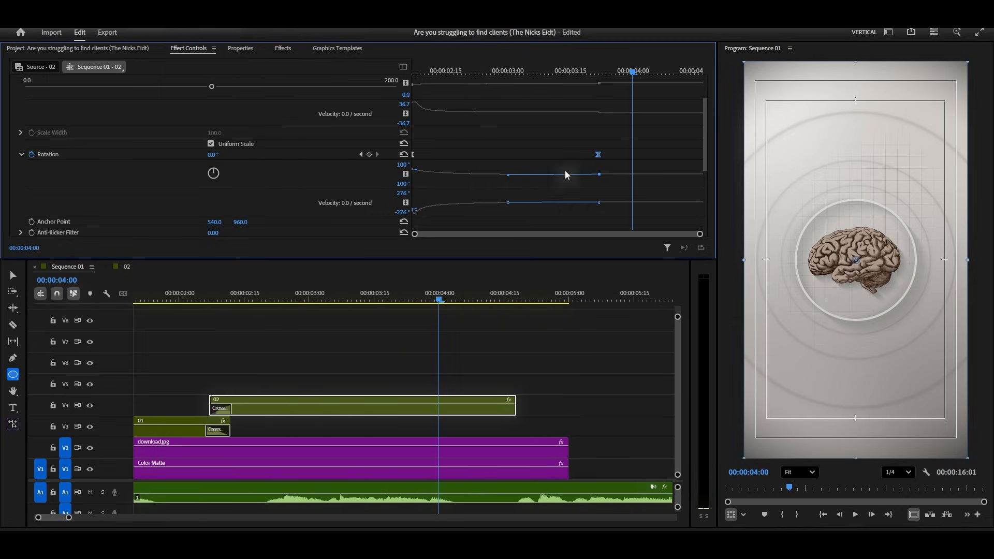
- Move the ending Scale and Rotation keyframes to the end of clip 02 and play back the transition
{"action": "scroll", "coordinate": [600, 158], "scroll_direction": "up", "scroll_amount": 2}
{"action": "left_click_drag", "start_coordinate": [585, 96], "coordinate": [701, 194]}
{"action": "left_click", "coordinate": [177, 306]}
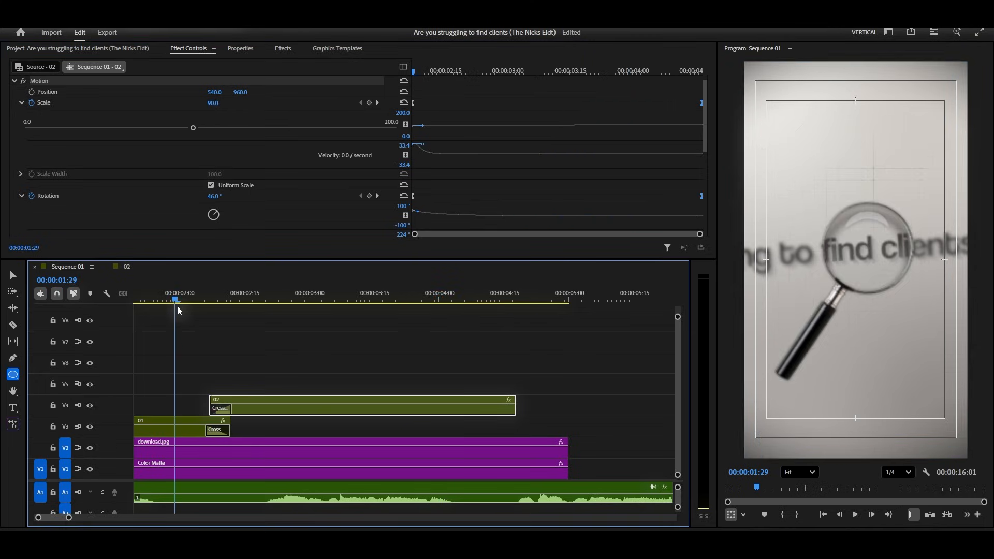
{"action": "key", "text": "space"}
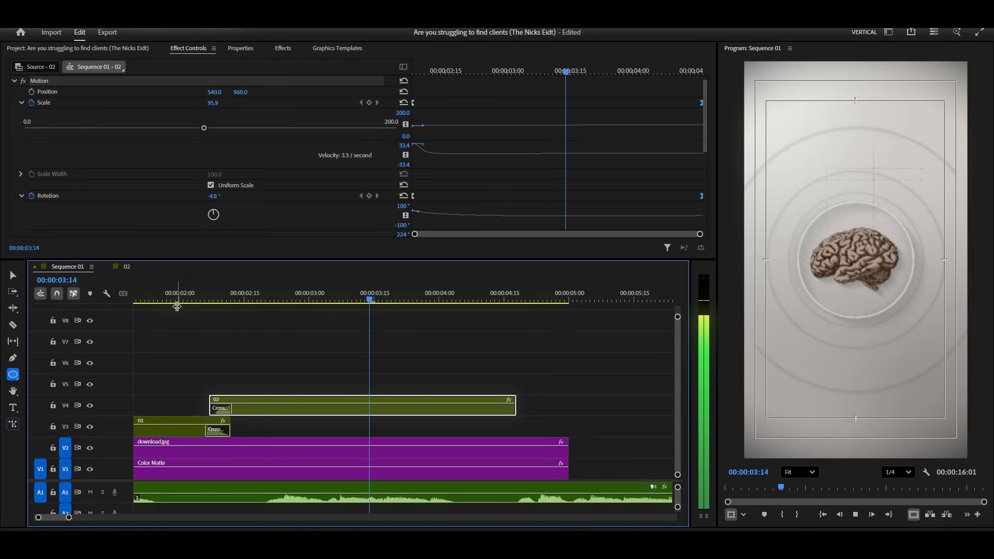
{"action": "key", "text": "space"}
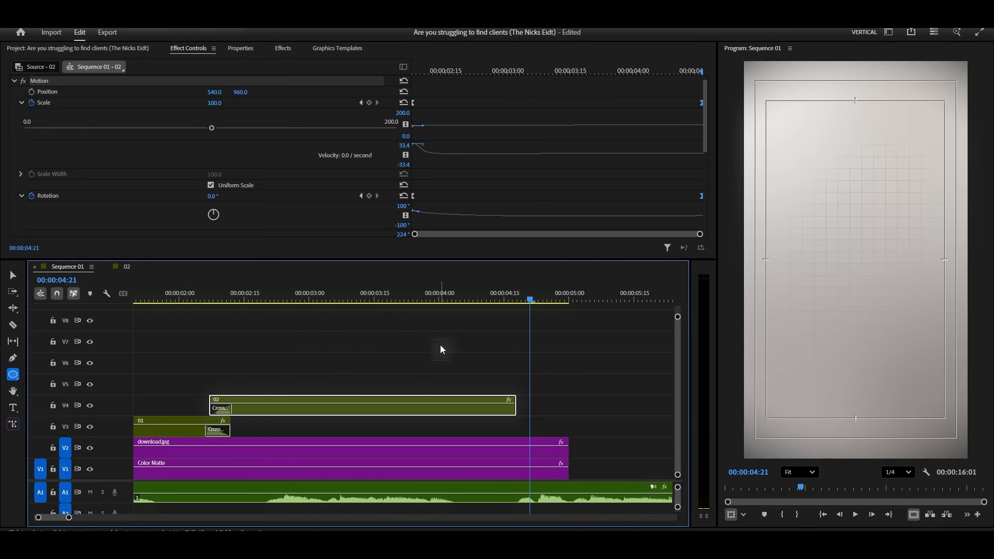
- Move clip 02's ending Rotation and Scale keyframes to about 00:00:04:06
{"action": "left_click_drag", "start_coordinate": [468, 298], "coordinate": [440, 321]}
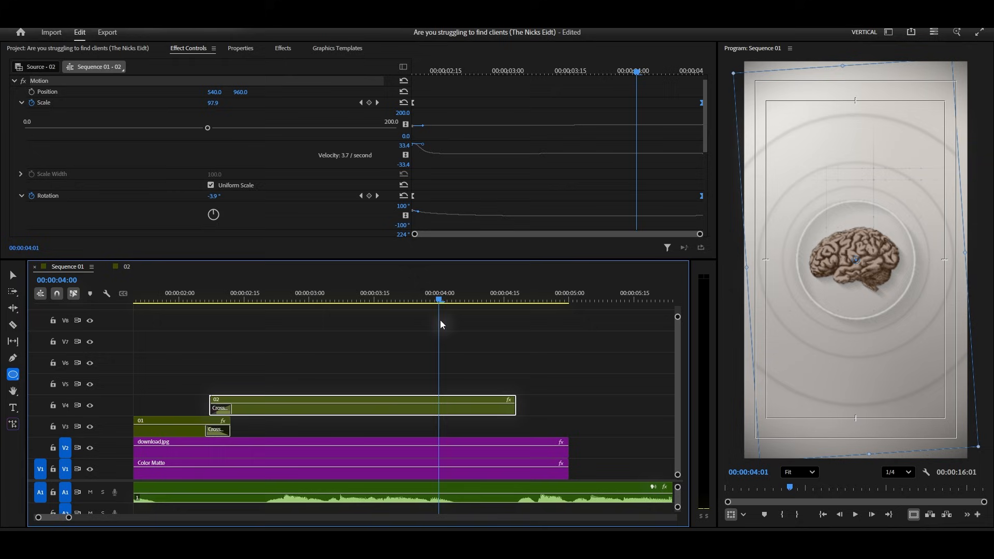
{"action": "left_click", "coordinate": [697, 88]}
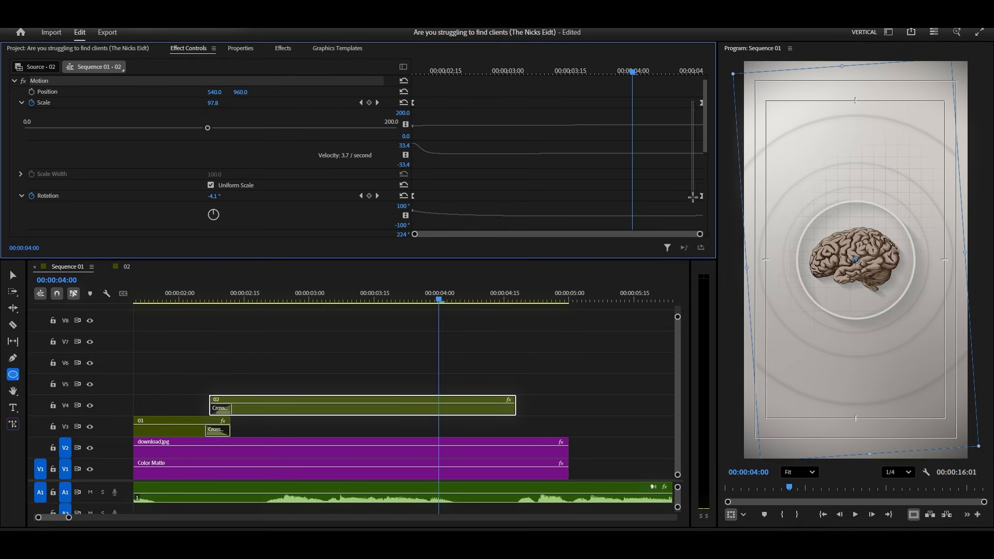
{"action": "left_click_drag", "start_coordinate": [679, 89], "coordinate": [657, 196]}
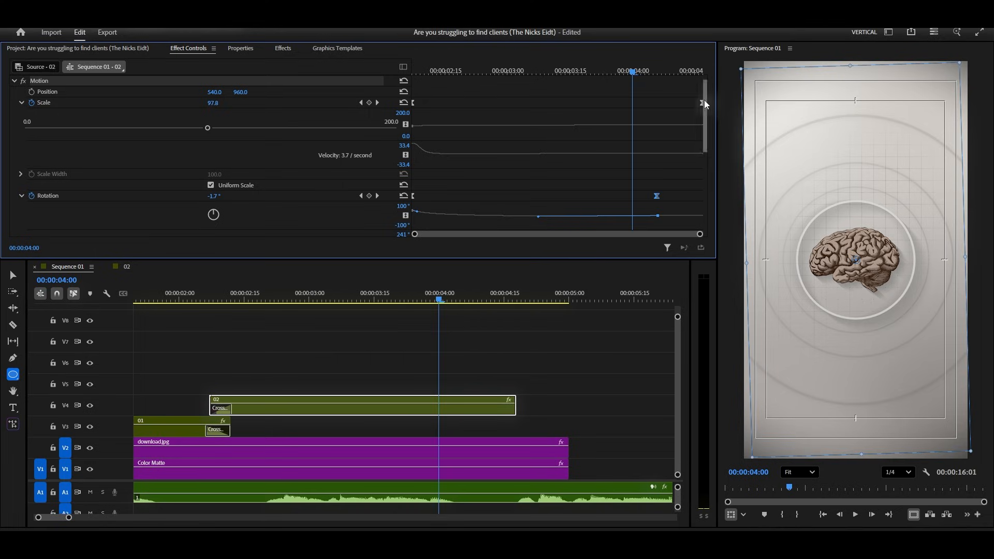
{"action": "left_click_drag", "start_coordinate": [702, 102], "coordinate": [658, 127]}
{"action": "scroll", "coordinate": [593, 135], "scroll_direction": "up", "scroll_amount": 1}
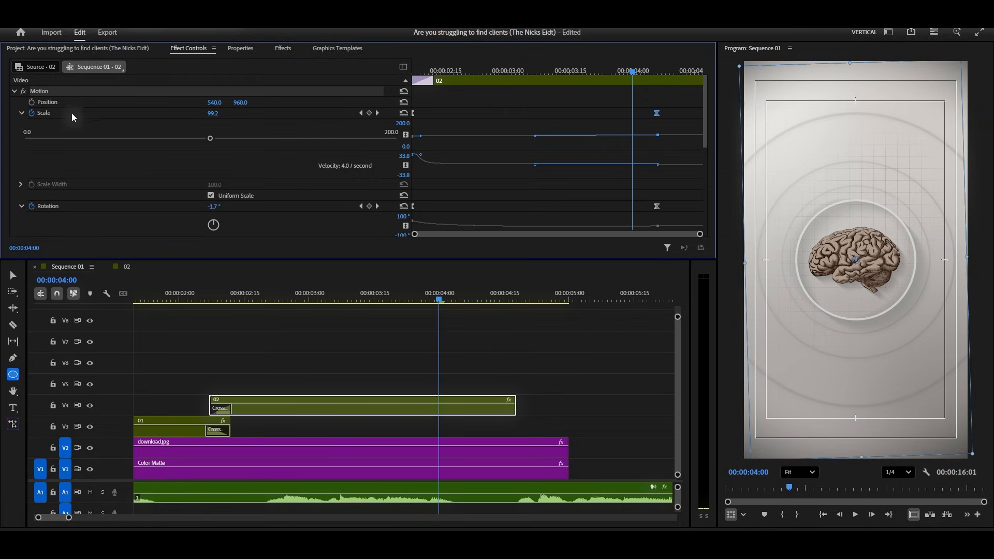
- Keyframe clip 02's Position at 00:00:04:00, then move the brain straight down to vertical position 1645 at 00:00:04:14
{"action": "left_click", "coordinate": [31, 102]}
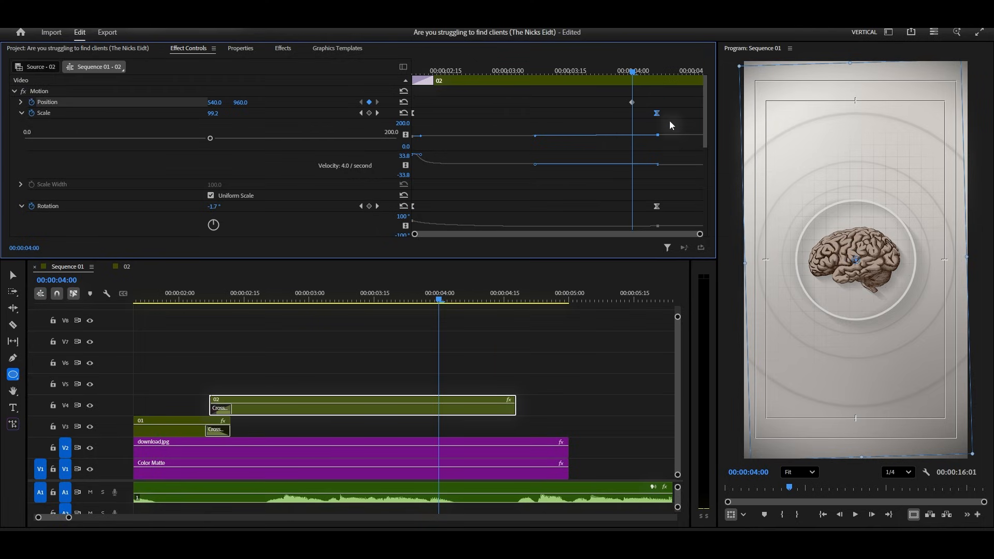
{"action": "left_click", "coordinate": [691, 75]}
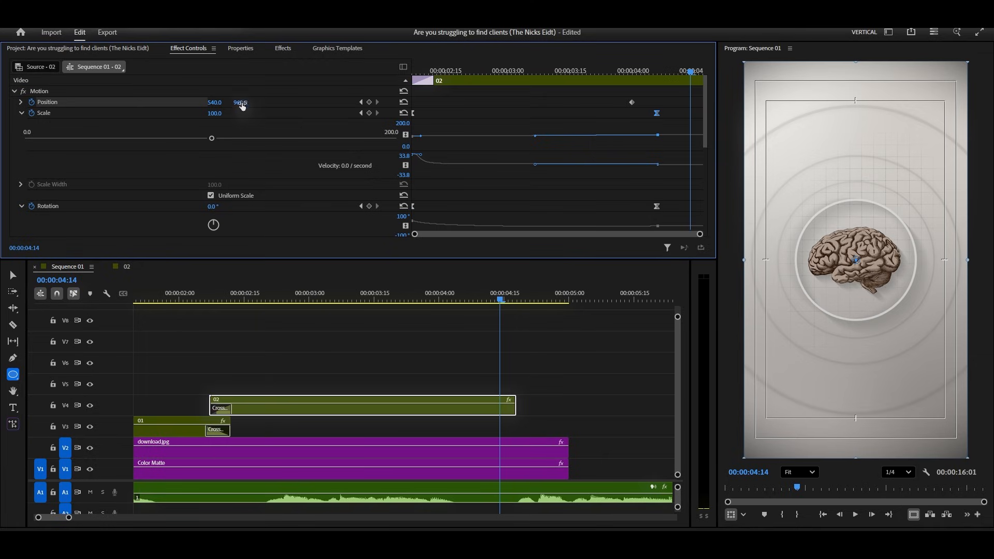
{"action": "left_click_drag", "start_coordinate": [856, 259], "coordinate": [856, 402]}
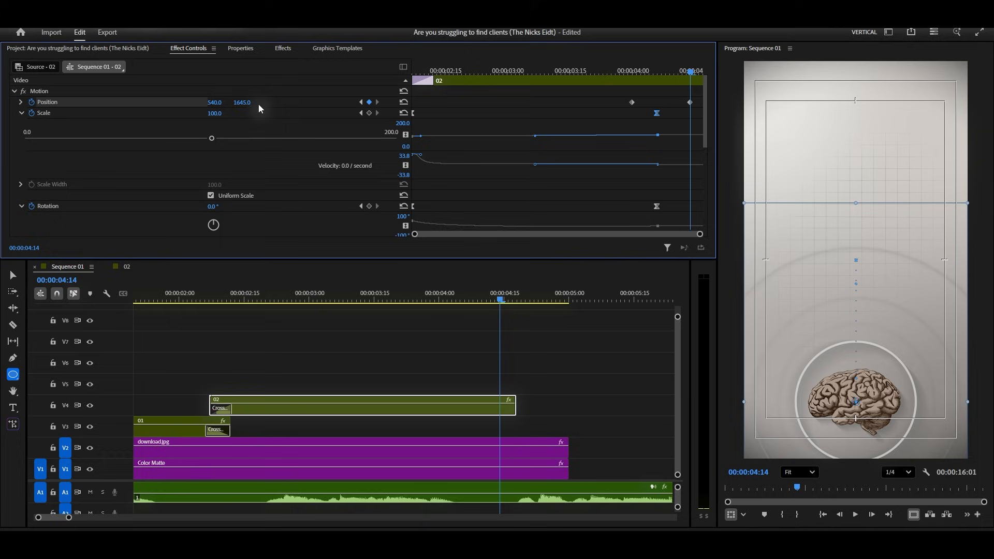
- Ease out of clip 02's first Position keyframe and reshape the velocity curve to start slow and peak late
{"action": "right_click", "coordinate": [631, 103]}
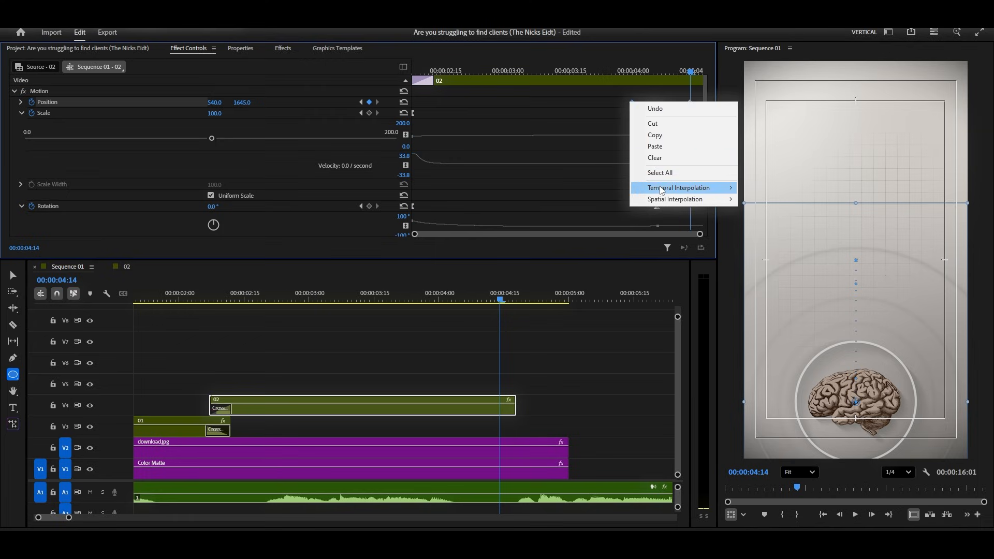
{"action": "mouse_move", "coordinate": [679, 187]}
{"action": "left_click", "coordinate": [771, 250]}
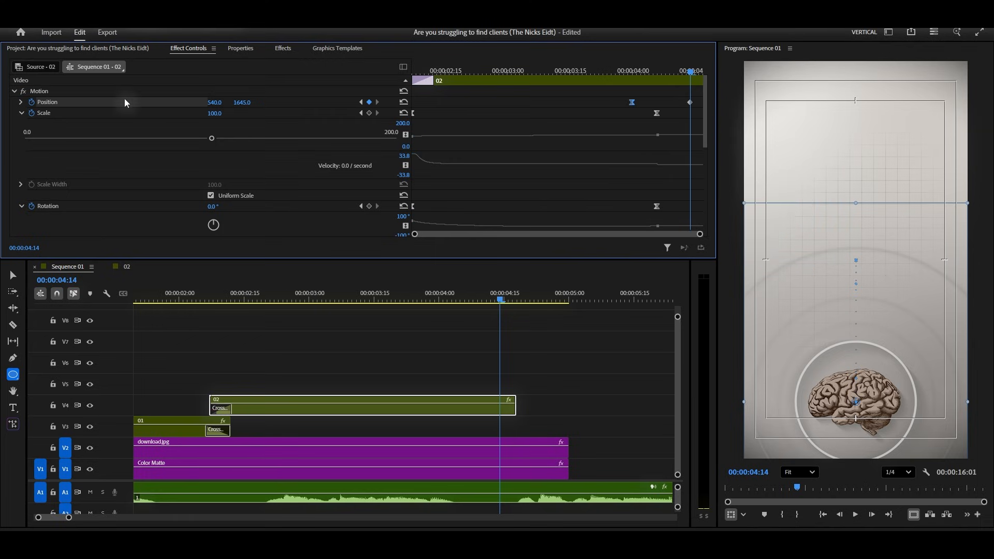
{"action": "left_click", "coordinate": [21, 103]}
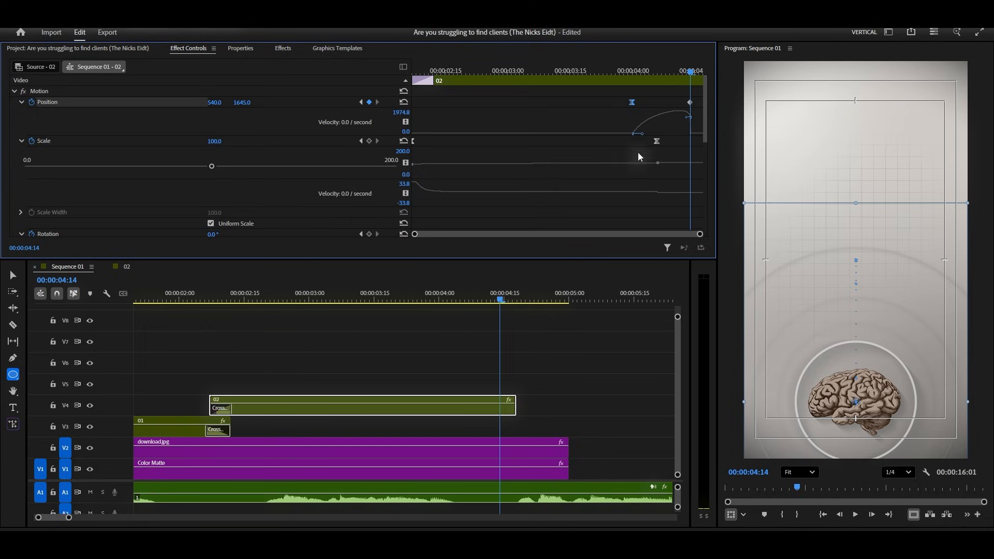
{"action": "left_click_drag", "start_coordinate": [658, 139], "coordinate": [678, 140]}
- Move clip 02's last Position keyframe to the clip's end and the first to about 00:00:03:19, and preview the exit
{"action": "left_click_drag", "start_coordinate": [691, 102], "coordinate": [704, 104]}
{"action": "left_click", "coordinate": [619, 104]}
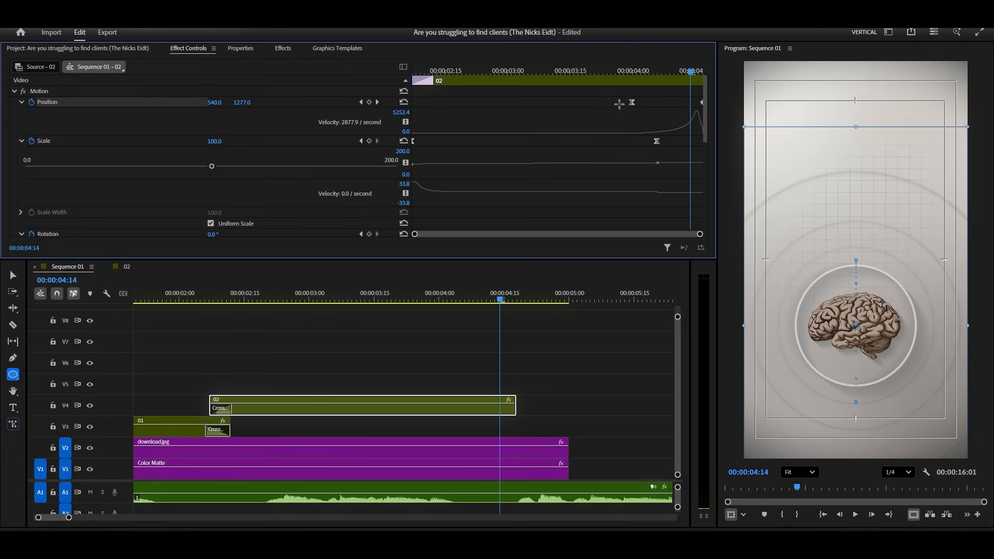
{"action": "left_click_drag", "start_coordinate": [629, 103], "coordinate": [604, 107]}
{"action": "left_click_drag", "start_coordinate": [466, 298], "coordinate": [334, 303]}
{"action": "key", "text": "space"}
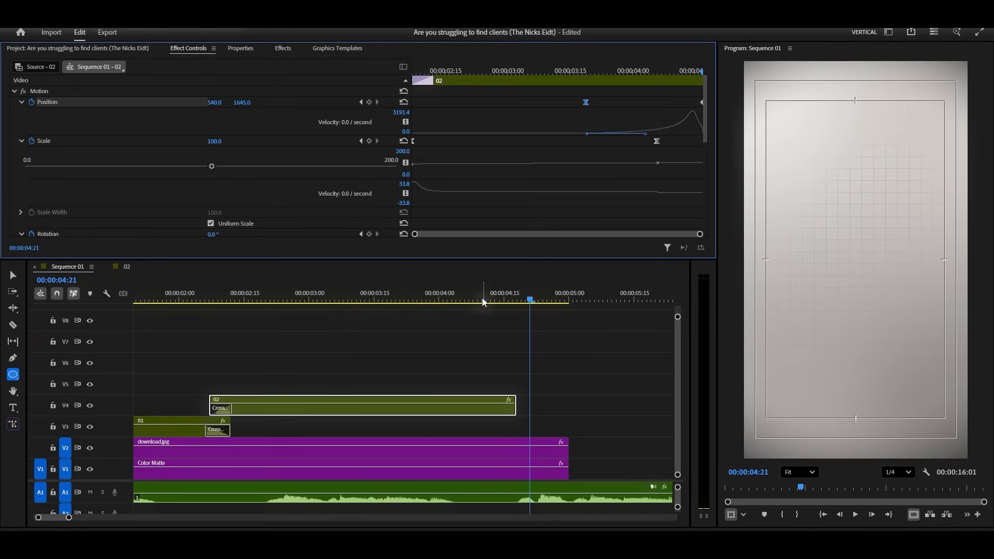
{"action": "left_click", "coordinate": [376, 303]}
{"action": "key", "text": "space"}
{"action": "key", "text": "space"}
- Trim the download.jpg and Color Matte background clips to end with clip 02 at 00:00:04:18
{"action": "scroll", "coordinate": [531, 408], "scroll_direction": "down", "scroll_amount": 2}
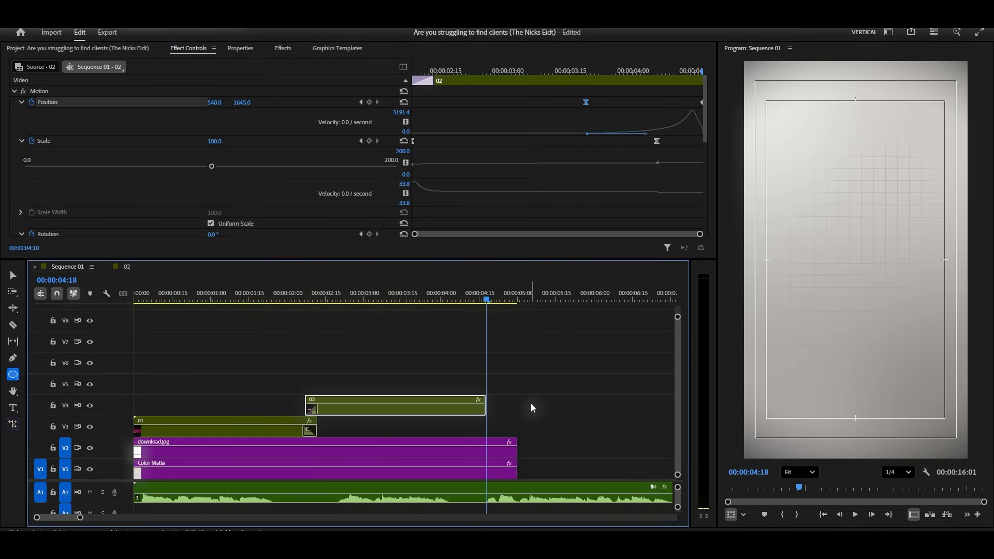
{"action": "scroll", "coordinate": [531, 408], "scroll_direction": "down", "scroll_amount": 1}
{"action": "scroll", "coordinate": [491, 459], "scroll_direction": "up", "scroll_amount": 1}
{"action": "left_click_drag", "start_coordinate": [516, 444], "coordinate": [452, 460]}
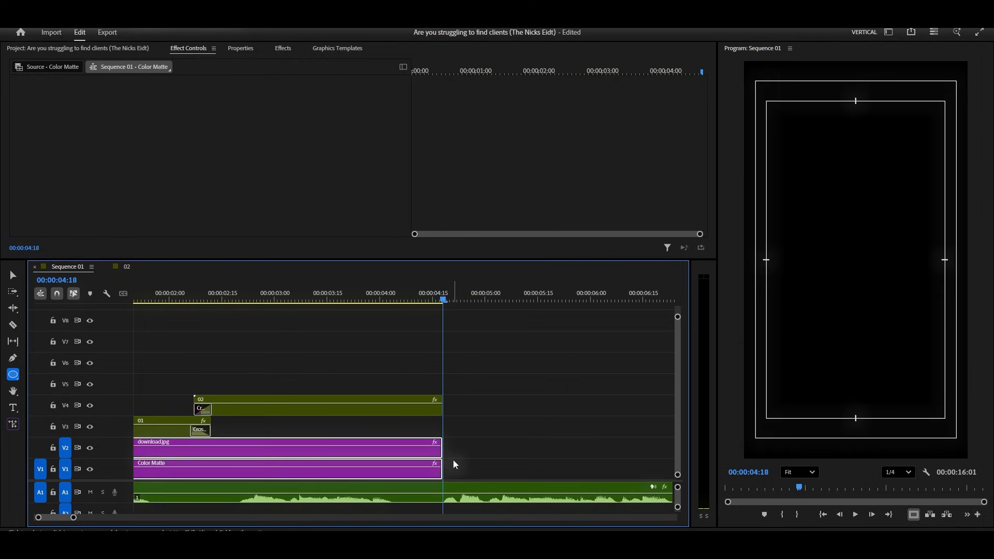
{"action": "left_click", "coordinate": [486, 442]}
- Place the falling-figure image downlojoad.jpg on V3 from 00:00:04:18, directly after clip 02, and preview it at 00:00:05:09
{"action": "scroll", "coordinate": [475, 410], "scroll_direction": "down", "scroll_amount": 3}
{"action": "scroll", "coordinate": [482, 415], "scroll_direction": "down", "scroll_amount": 1}
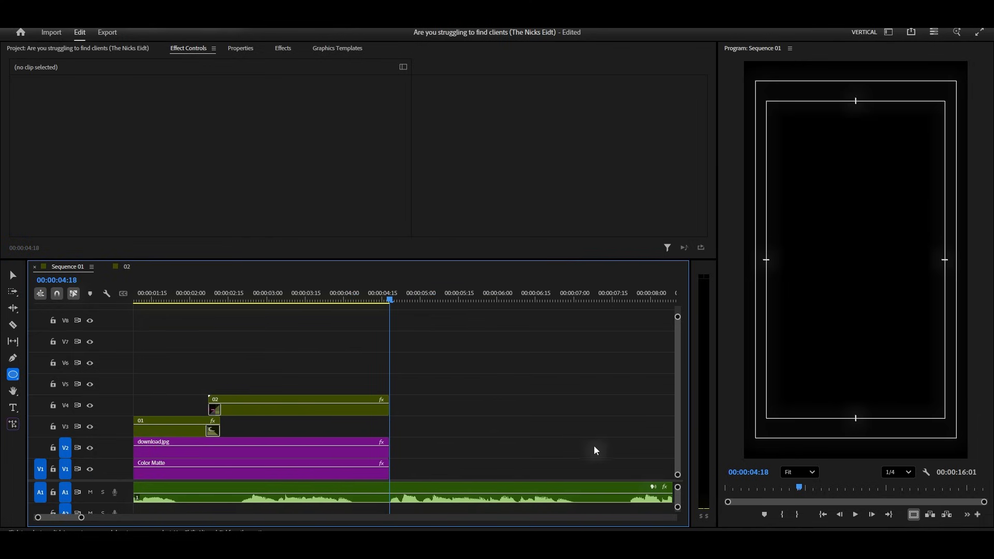
{"action": "left_click", "coordinate": [134, 53]}
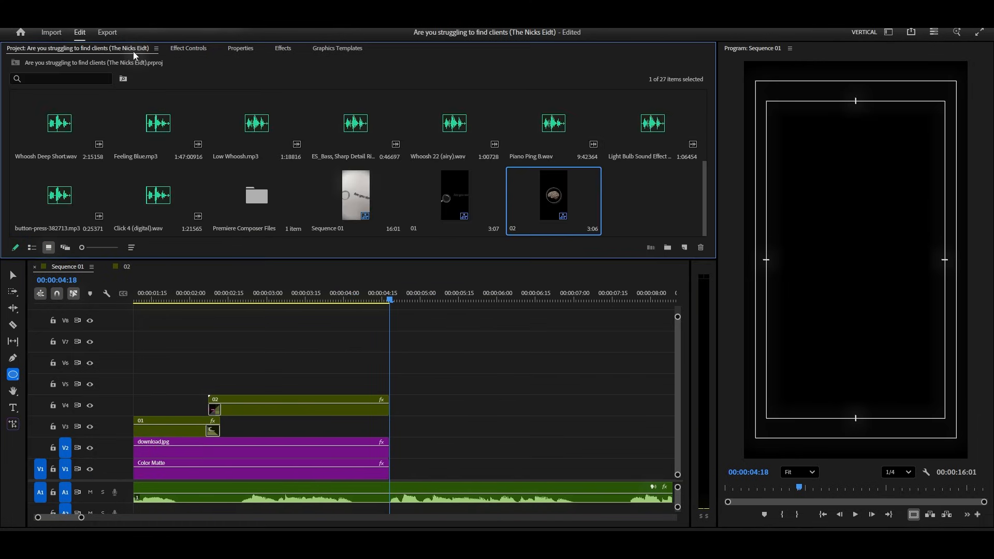
{"action": "scroll", "coordinate": [422, 185], "scroll_direction": "up", "scroll_amount": 4}
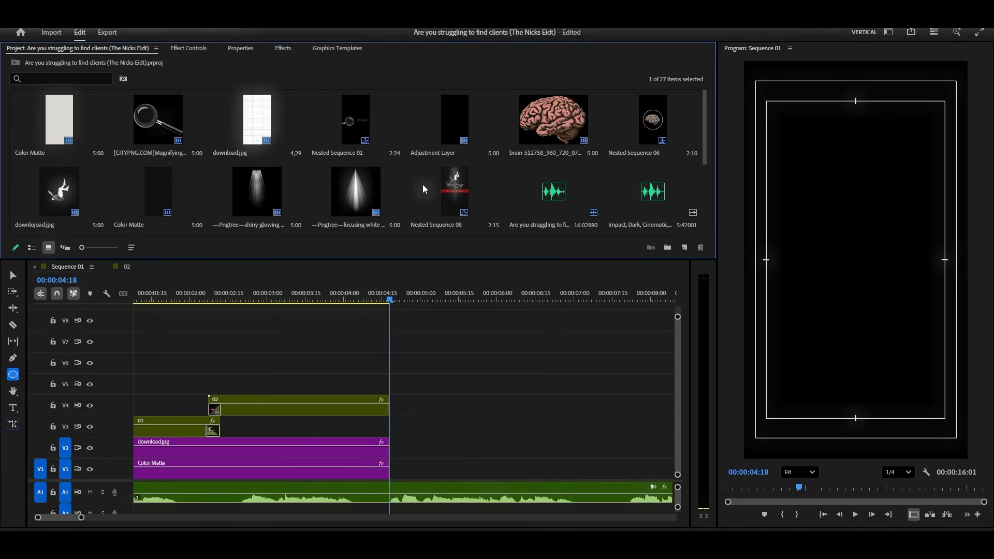
{"action": "left_click_drag", "start_coordinate": [60, 200], "coordinate": [393, 435]}
{"action": "mouse_move", "coordinate": [441, 299]}
{"action": "left_mouse_down"}
{"action": "mouse_move", "coordinate": [464, 302]}
{"action": "mouse_move", "coordinate": [443, 304]}
{"action": "left_mouse_up"}
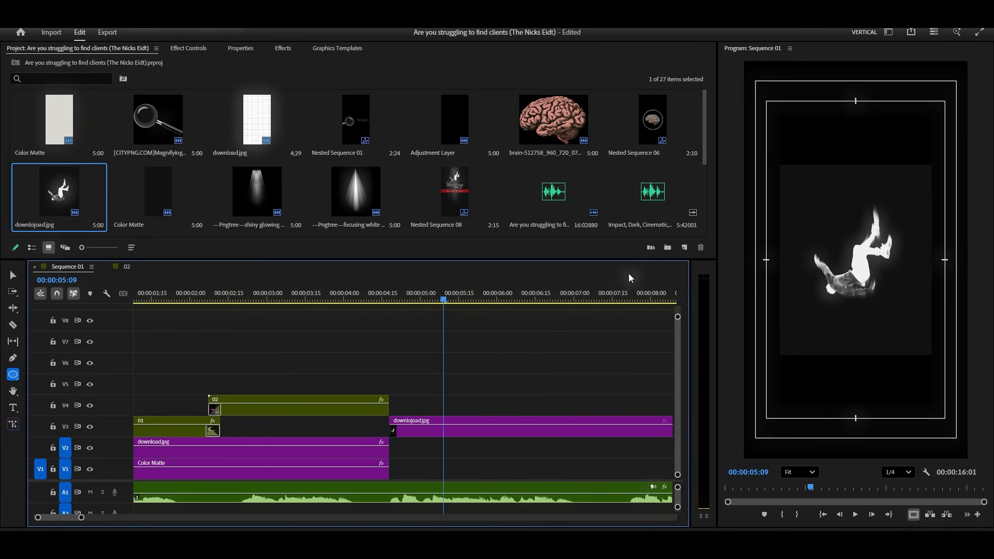
- Create a 1080 × 1920 color matte in 0F0F0F, sampled from the image's background, and place it on V1 beneath the falling figure
{"action": "left_click", "coordinate": [684, 247]}
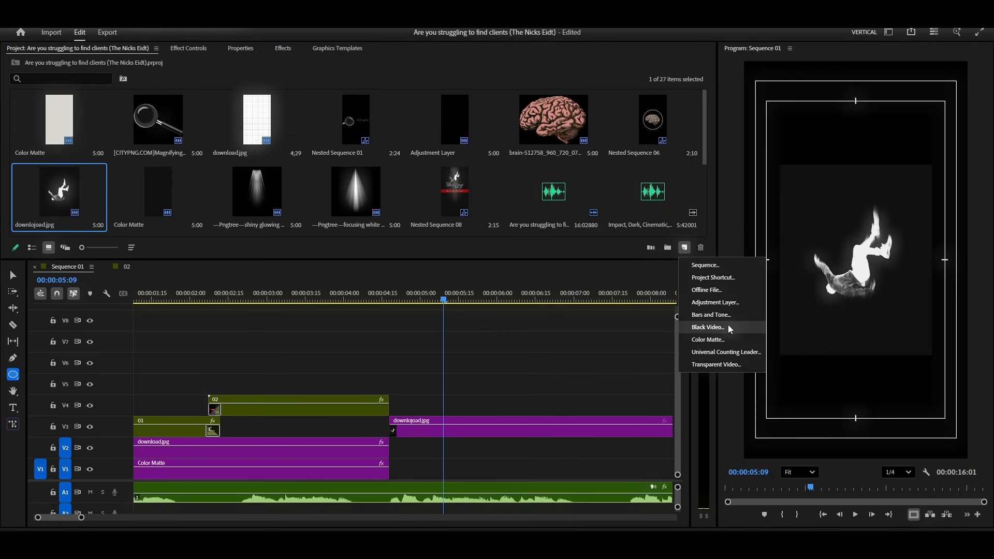
{"action": "left_click", "coordinate": [715, 340]}
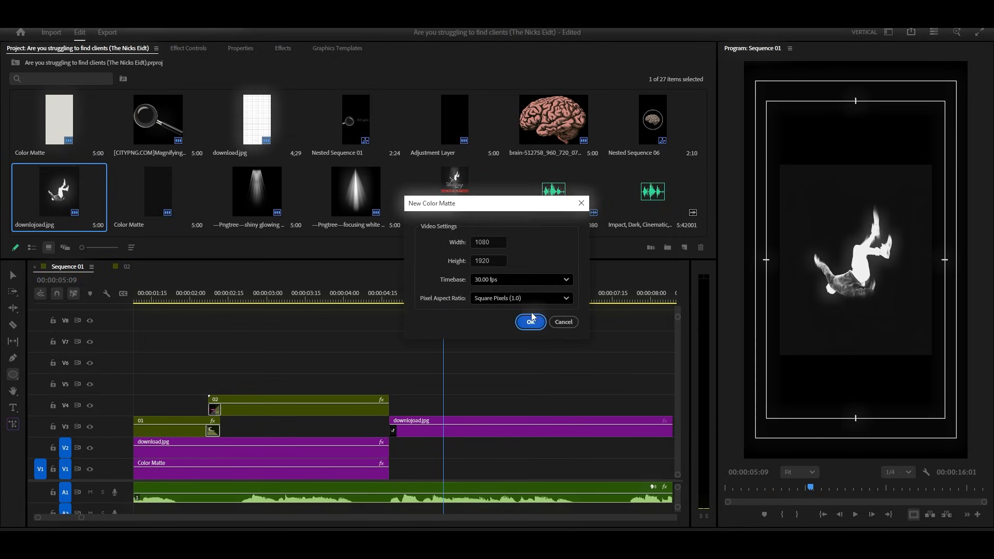
{"action": "left_click", "coordinate": [531, 324]}
{"action": "left_click", "coordinate": [601, 331]}
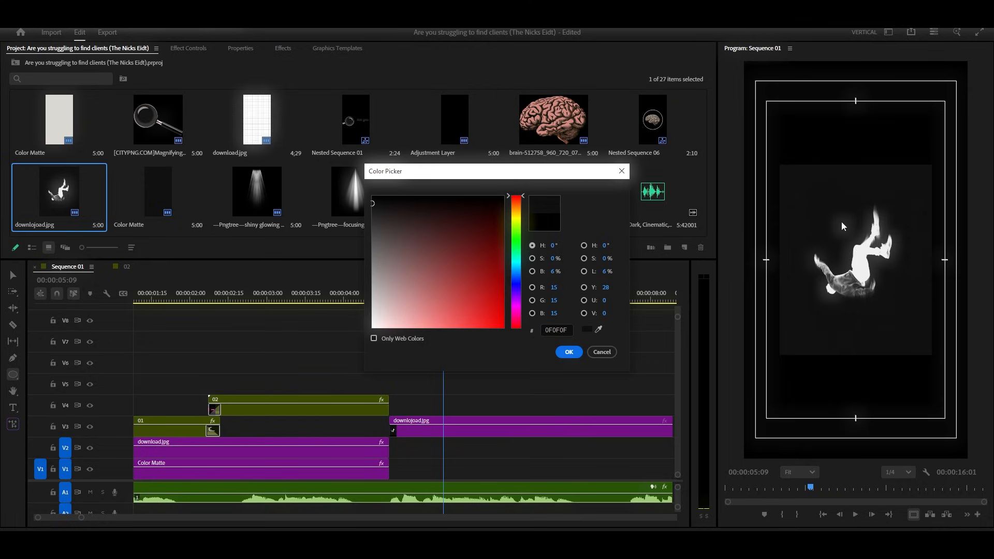
{"action": "left_click", "coordinate": [571, 353]}
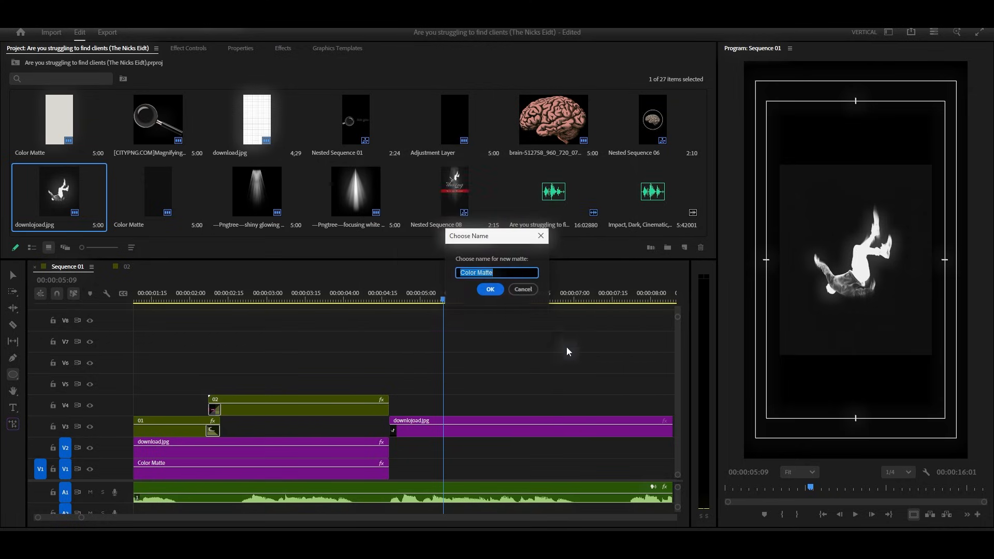
{"action": "left_click", "coordinate": [490, 294]}
{"action": "left_click_drag", "start_coordinate": [651, 199], "coordinate": [397, 471]}
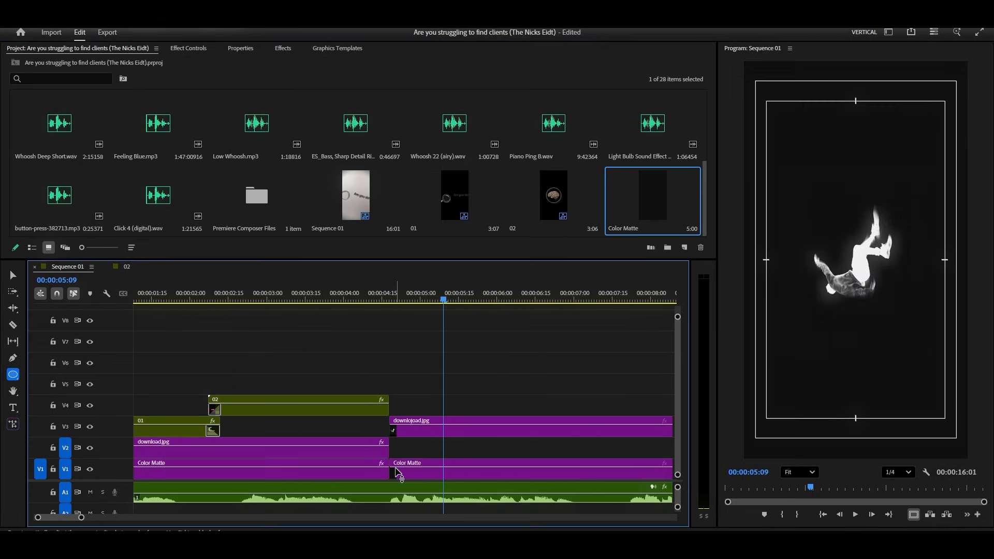
- Place the download.jpg grid image on V2 between the falling figure and the new color matte, starting at 00:00:04:18
{"action": "left_click", "coordinate": [434, 435]}
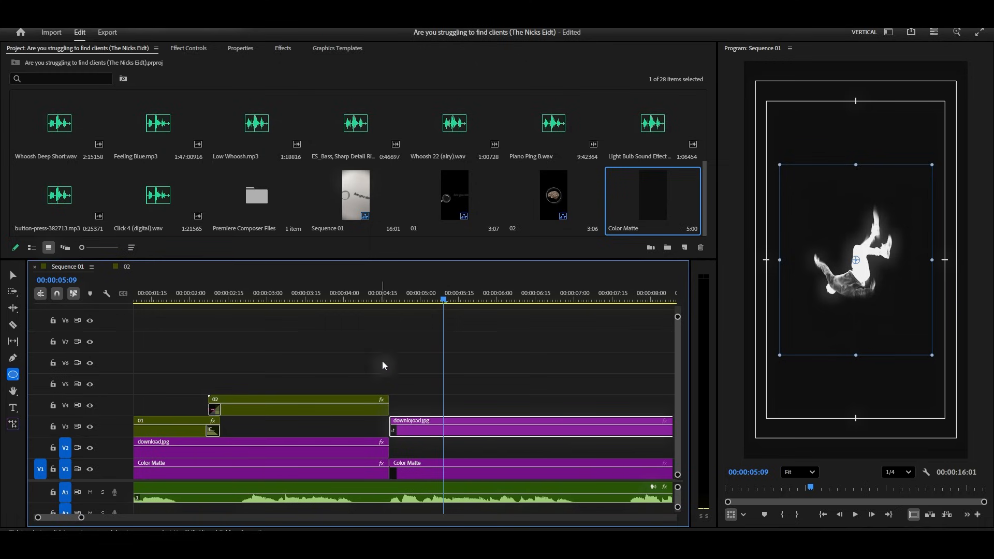
{"action": "scroll", "coordinate": [337, 203], "scroll_direction": "up", "scroll_amount": 3}
{"action": "left_click_drag", "start_coordinate": [259, 118], "coordinate": [394, 452]}
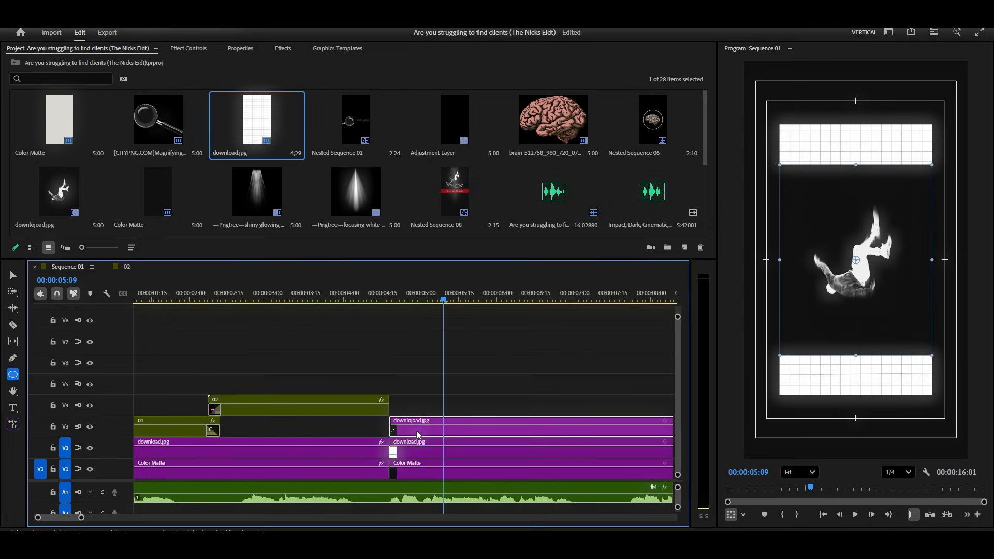
- Set the falling-figure clip's blend mode to Lighter Color
{"action": "left_click", "coordinate": [192, 48]}
{"action": "scroll", "coordinate": [225, 164], "scroll_direction": "down", "scroll_amount": 5}
{"action": "left_click", "coordinate": [263, 187]}
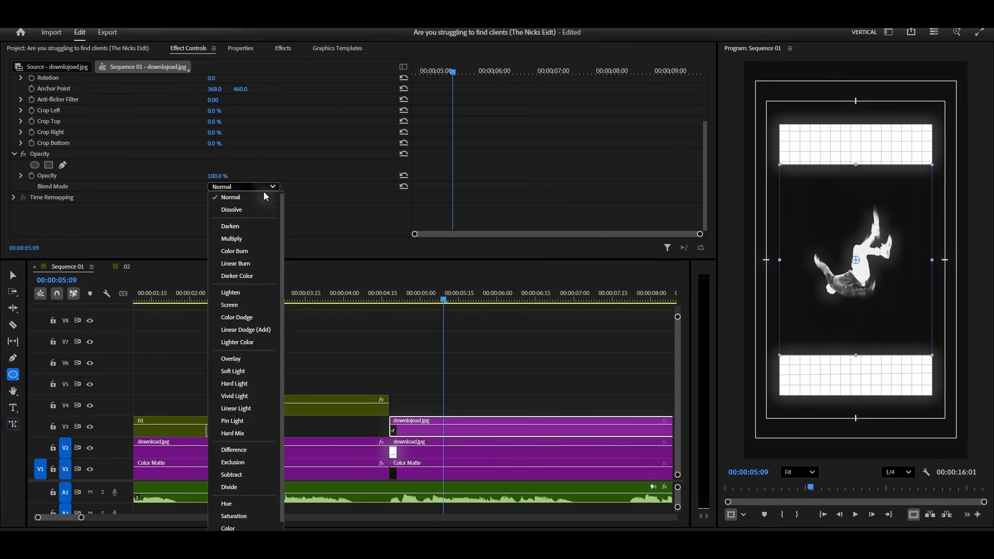
{"action": "left_click", "coordinate": [244, 344]}
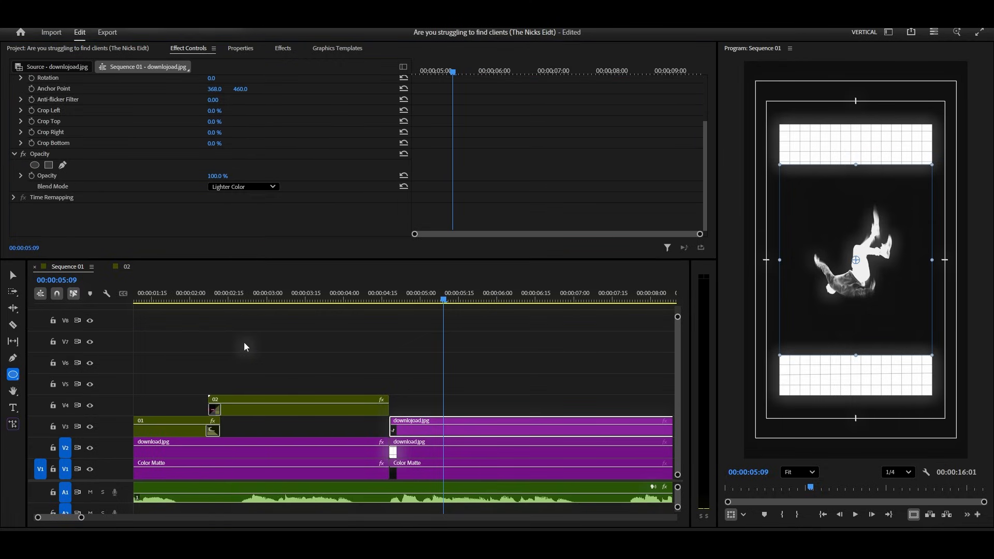
- Apply the Invert video effect to the new download.jpg grid clip and set its scale to 118
{"action": "left_click", "coordinate": [418, 454]}
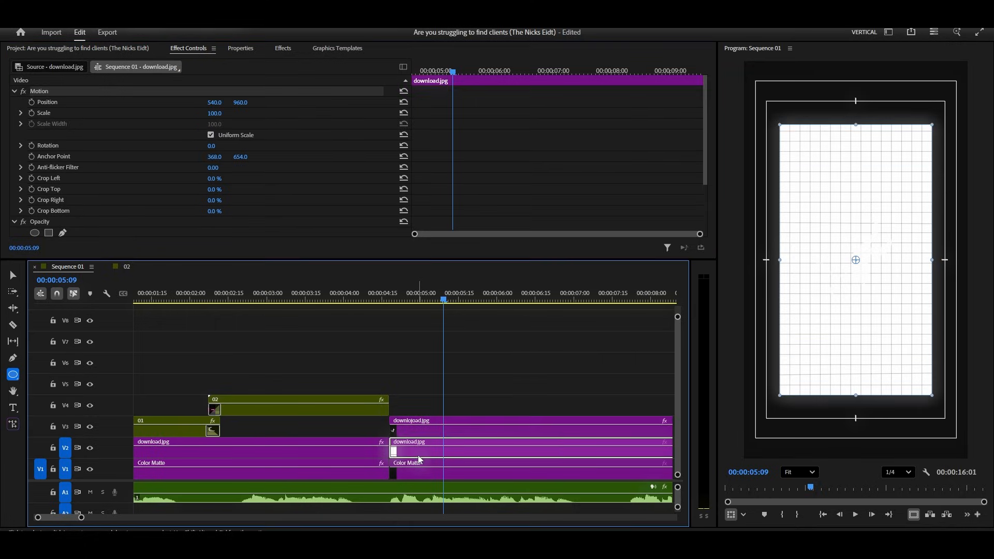
{"action": "left_click", "coordinate": [284, 52]}
{"action": "left_click", "coordinate": [82, 66]}
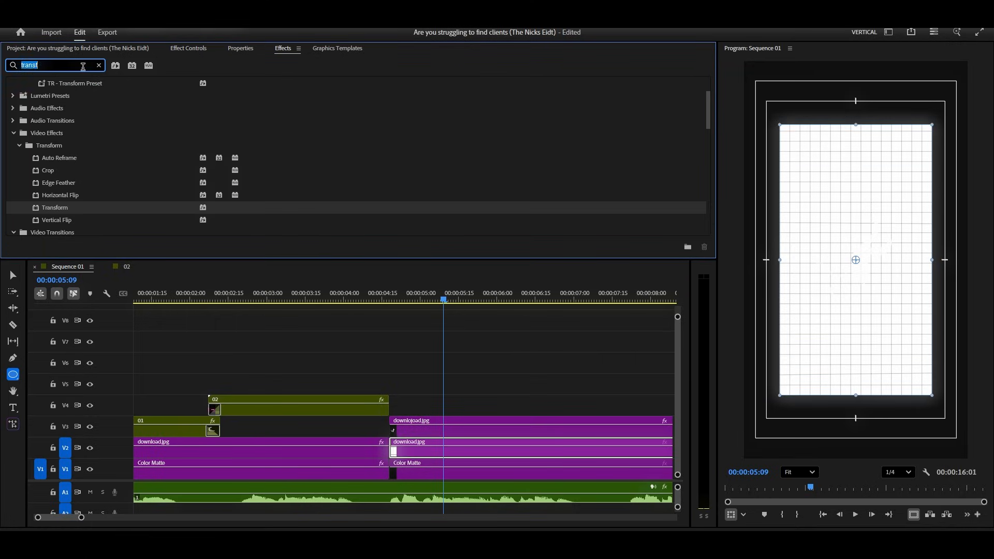
{"action": "type", "text": "inver"}
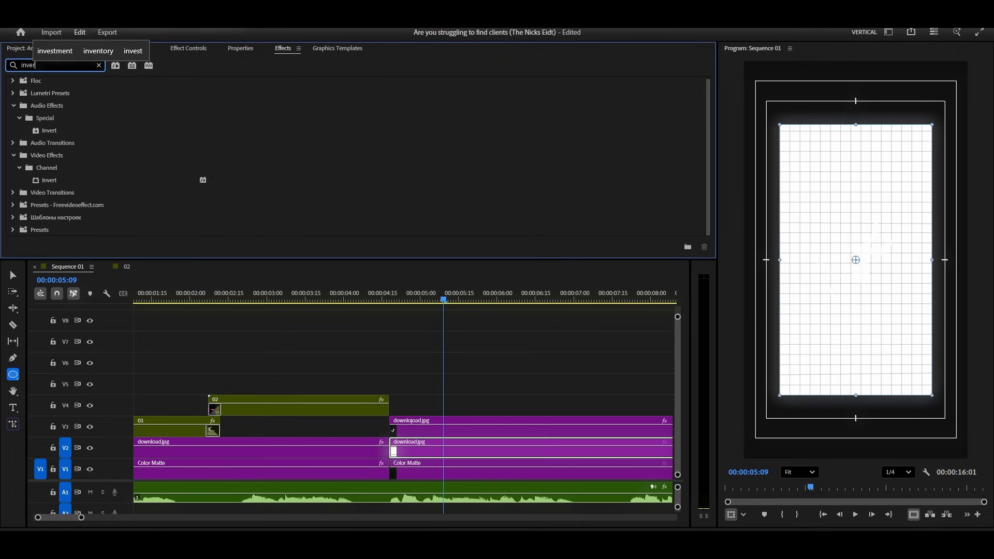
{"action": "left_click_drag", "start_coordinate": [52, 179], "coordinate": [443, 449]}
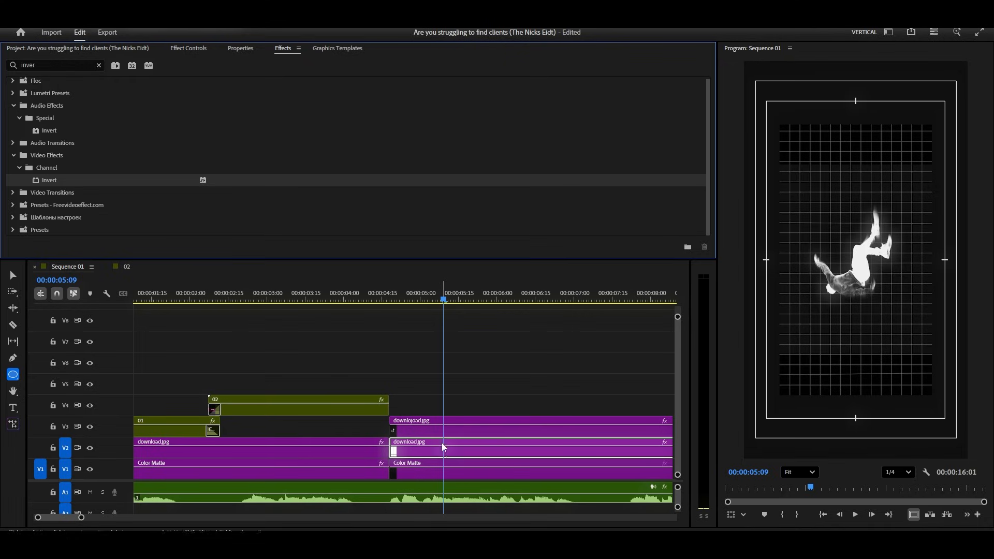
{"action": "left_click", "coordinate": [207, 50]}
{"action": "left_click_drag", "start_coordinate": [214, 113], "coordinate": [224, 113]}
- Add an elliptical opacity mask to the grid clip, enlarge it around the falling figure and tilt it clockwise
{"action": "scroll", "coordinate": [226, 160], "scroll_direction": "down", "scroll_amount": 1}
{"action": "scroll", "coordinate": [226, 160], "scroll_direction": "down", "scroll_amount": 4}
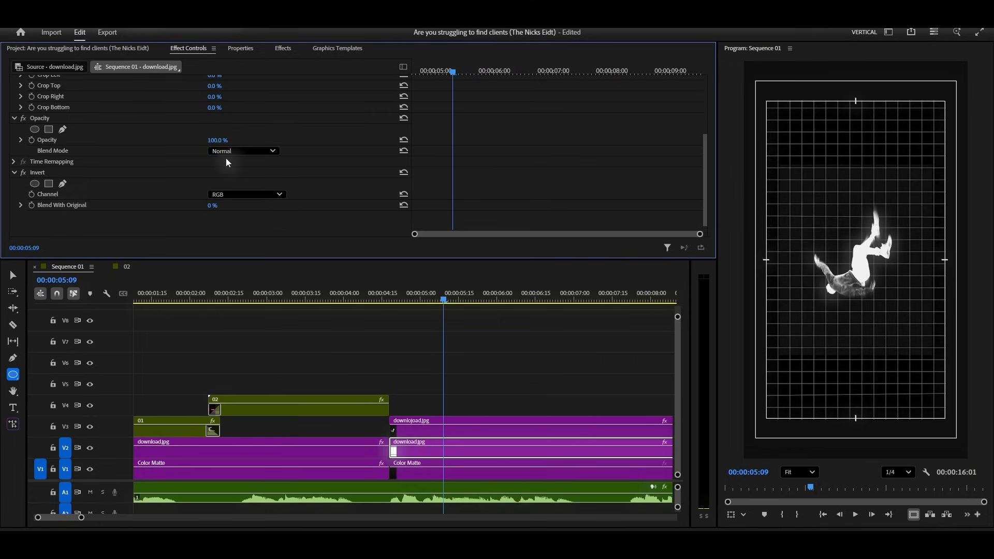
{"action": "left_click", "coordinate": [35, 129]}
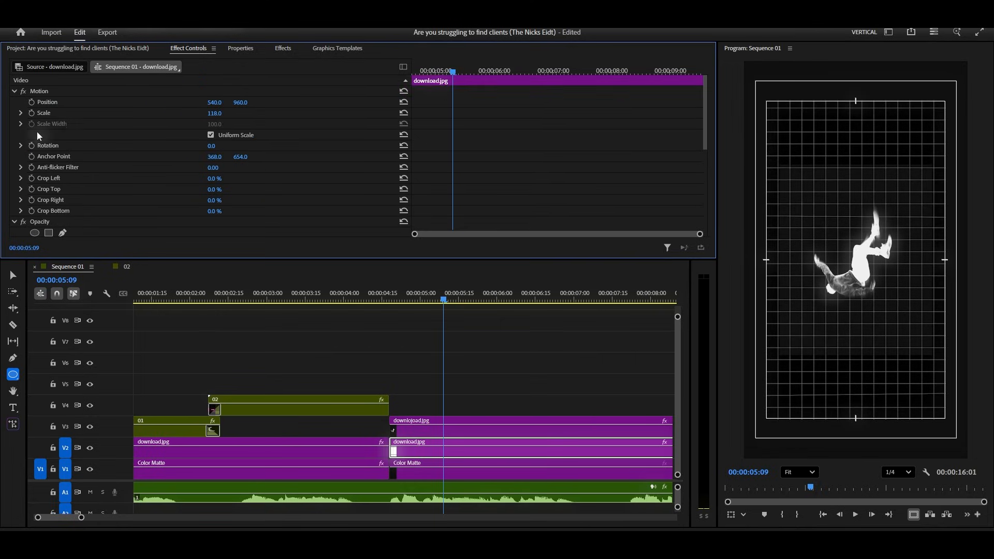
{"action": "left_click_drag", "start_coordinate": [857, 341], "coordinate": [857, 381]}
{"action": "left_click_drag", "start_coordinate": [879, 282], "coordinate": [925, 282]}
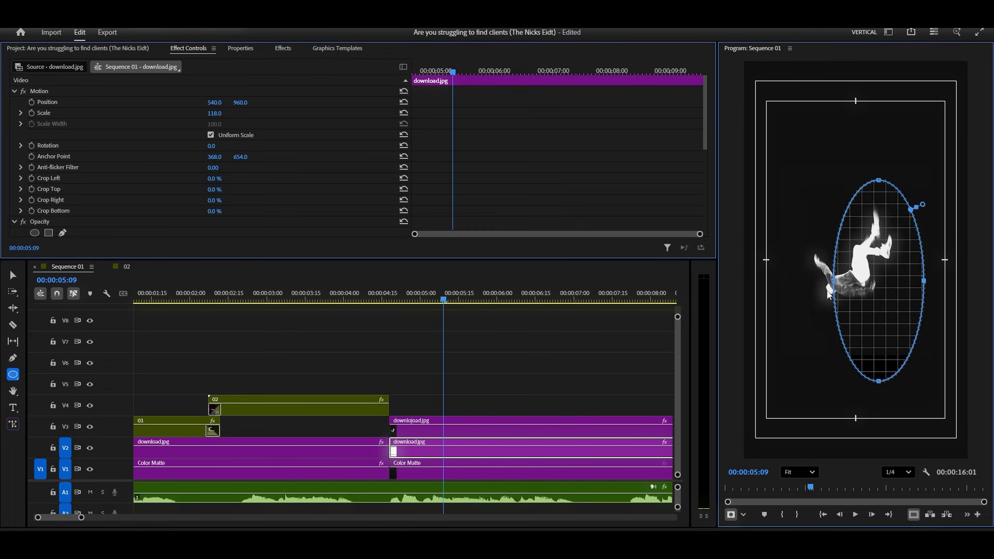
{"action": "left_click_drag", "start_coordinate": [834, 282], "coordinate": [799, 282]}
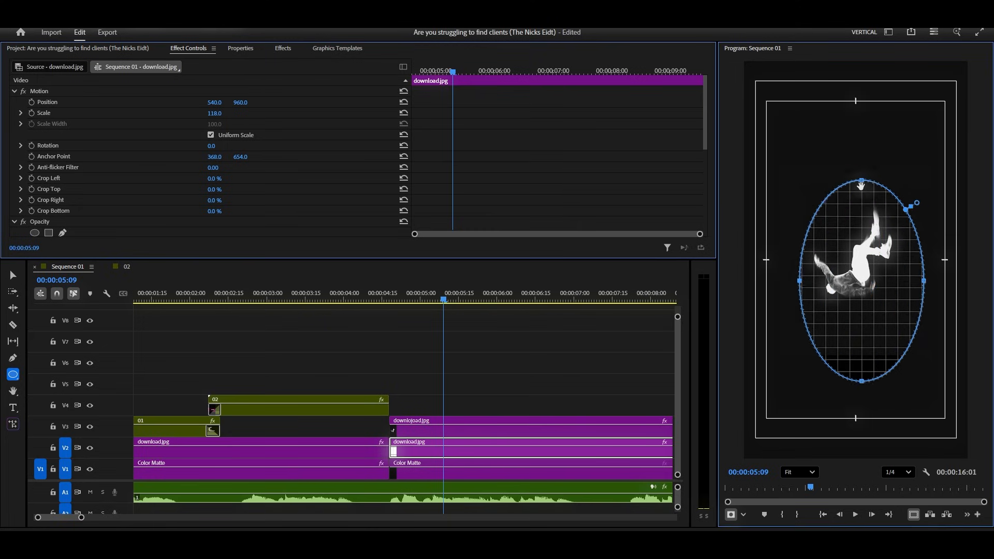
{"action": "left_click_drag", "start_coordinate": [862, 180], "coordinate": [863, 133]}
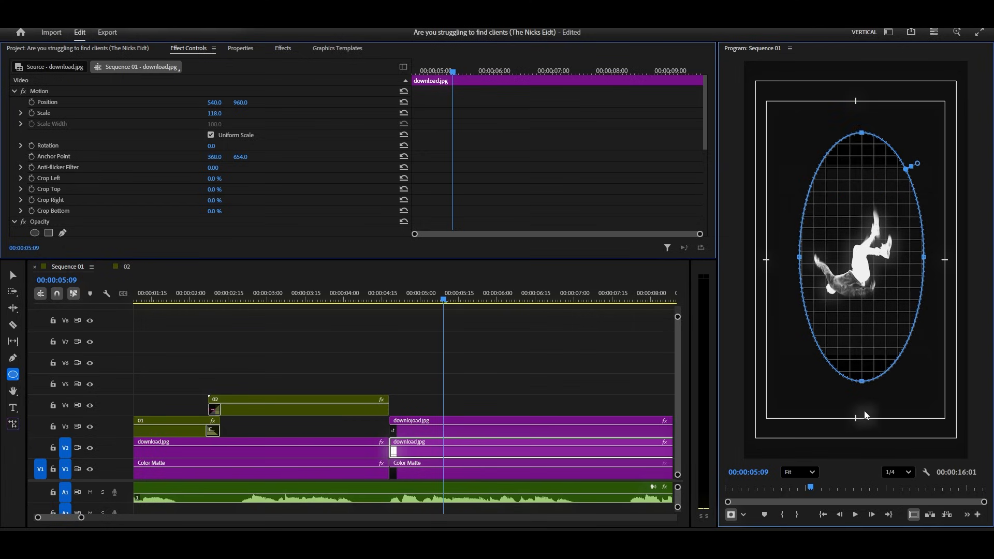
{"action": "left_click_drag", "start_coordinate": [862, 386], "coordinate": [816, 381]}
{"action": "left_click_drag", "start_coordinate": [849, 287], "coordinate": [844, 278]}
- Set the grid mask's feather to 222 and the grid clip's opacity to 10%
{"action": "scroll", "coordinate": [223, 181], "scroll_direction": "down", "scroll_amount": 4}
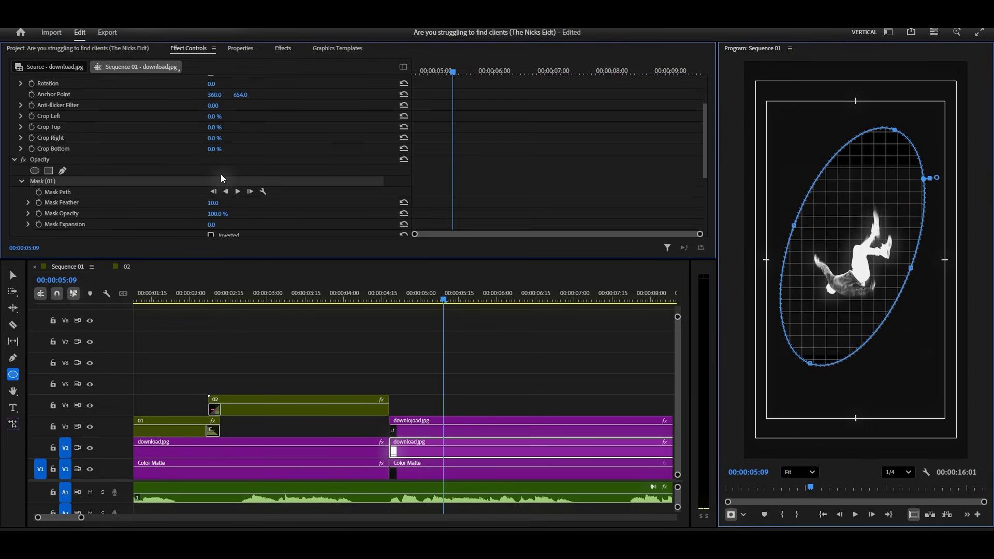
{"action": "left_click_drag", "start_coordinate": [218, 186], "coordinate": [328, 182]}
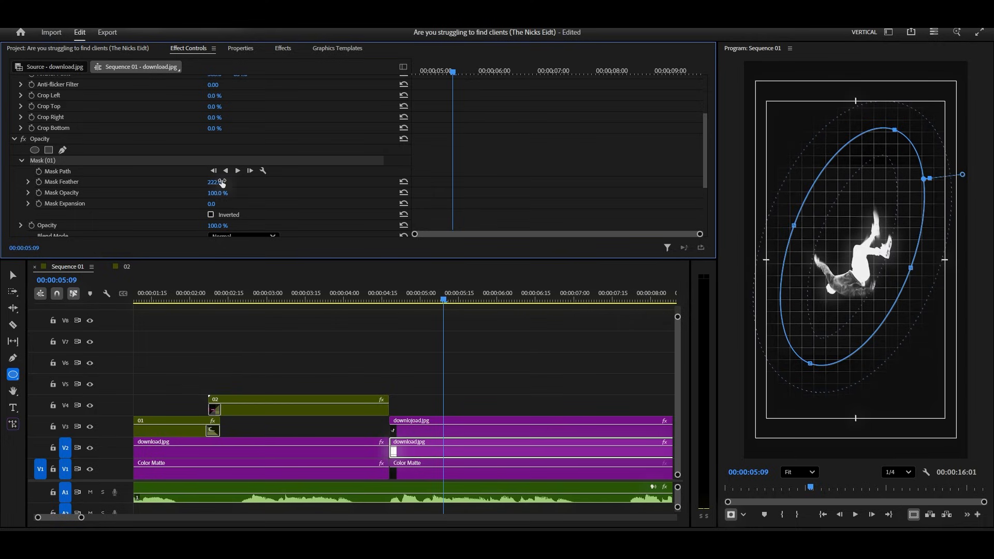
{"action": "scroll", "coordinate": [243, 194], "scroll_direction": "down", "scroll_amount": 2}
{"action": "left_click_drag", "start_coordinate": [219, 185], "coordinate": [202, 184]}
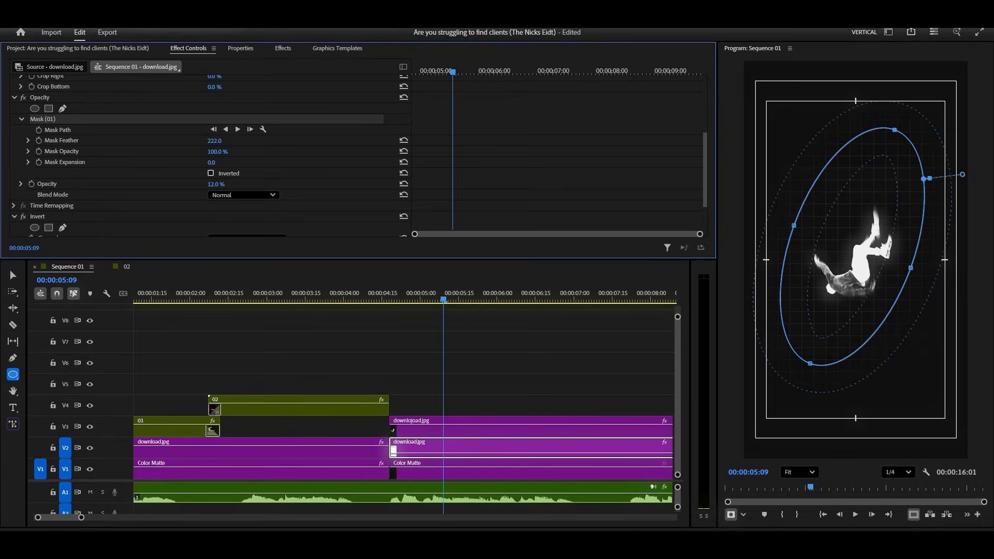
{"action": "left_click", "coordinate": [222, 184]}
{"action": "type", "text": "10"}
{"action": "key", "text": "Return"}
{"action": "left_click", "coordinate": [519, 382]}
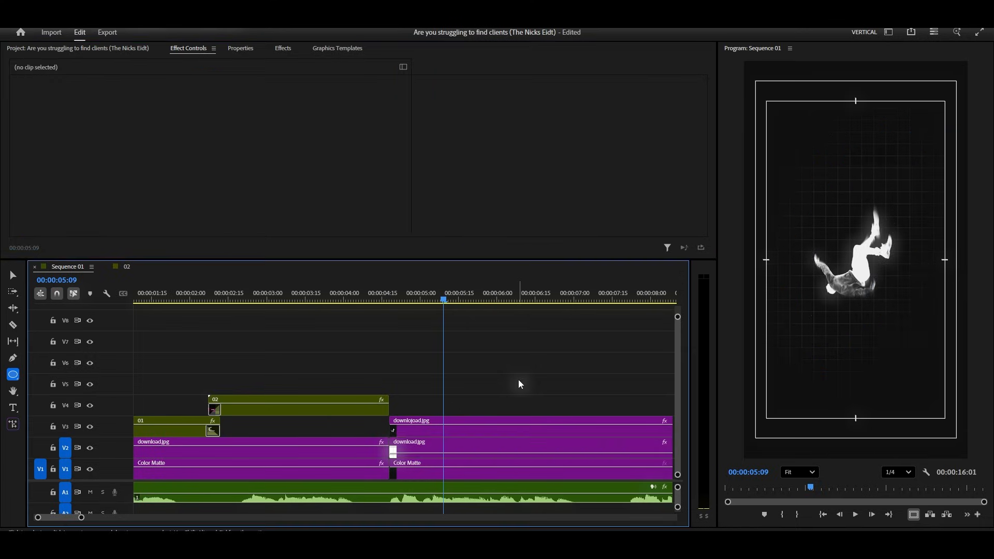
- Raise the falling-figure clip to vertical position 745, and add the Transform video effect to it
{"action": "left_click", "coordinate": [465, 435]}
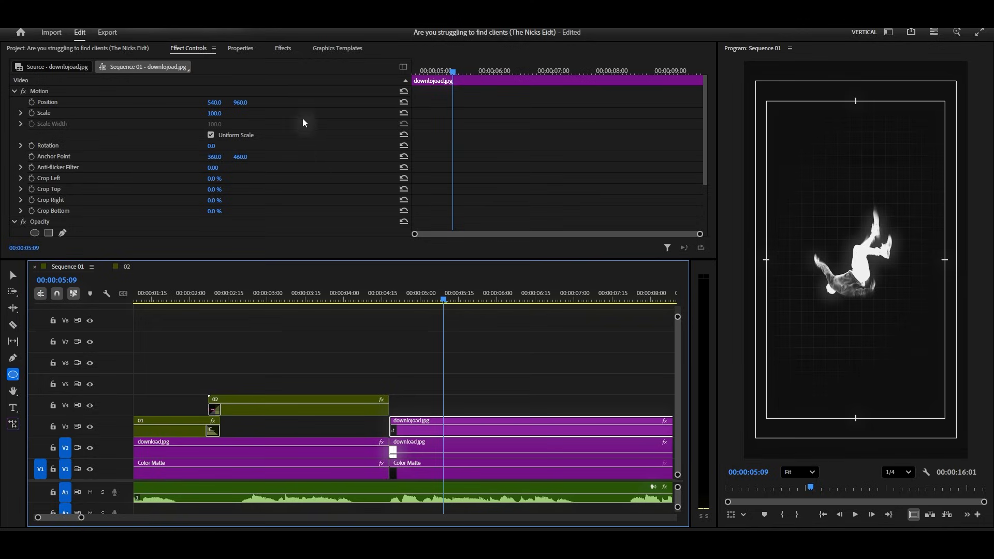
{"action": "left_click_drag", "start_coordinate": [241, 103], "coordinate": [129, 102]}
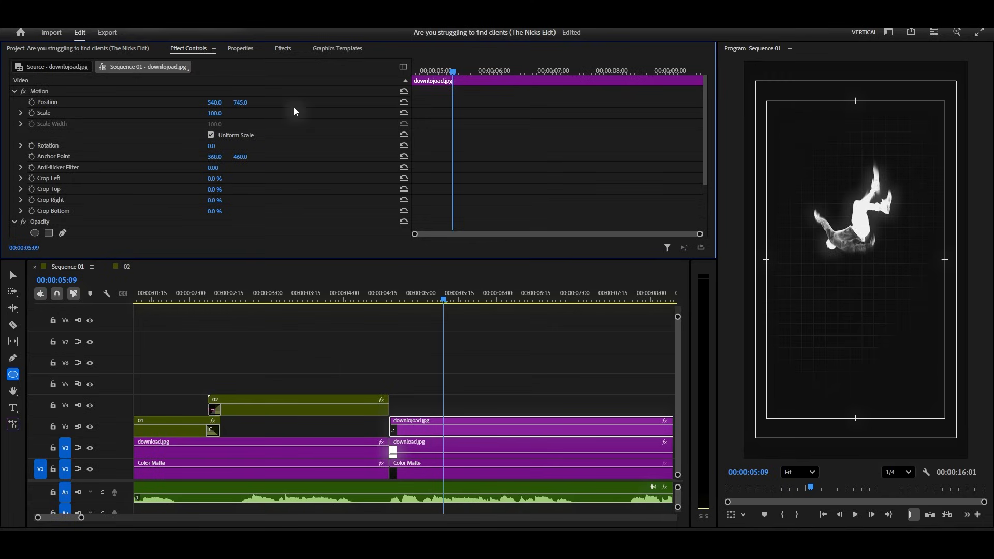
{"action": "left_click", "coordinate": [283, 48]}
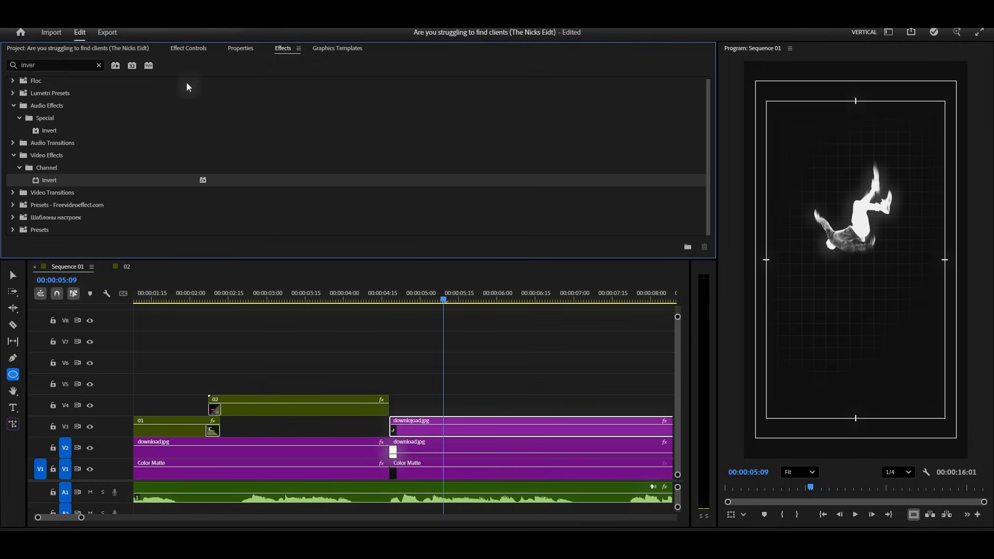
{"action": "left_click", "coordinate": [63, 66]}
{"action": "type", "text": "tr"}
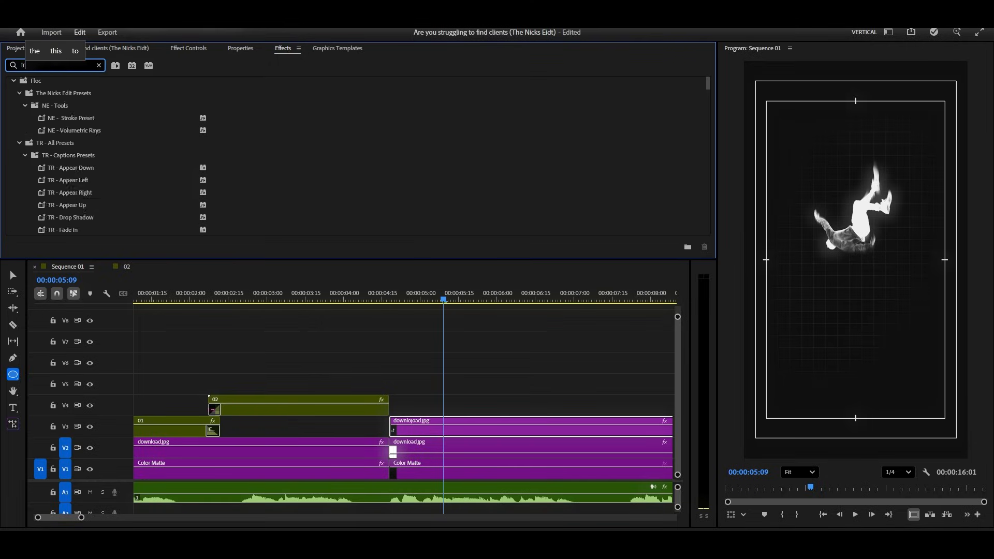
{"action": "type", "text": "ansfo"}
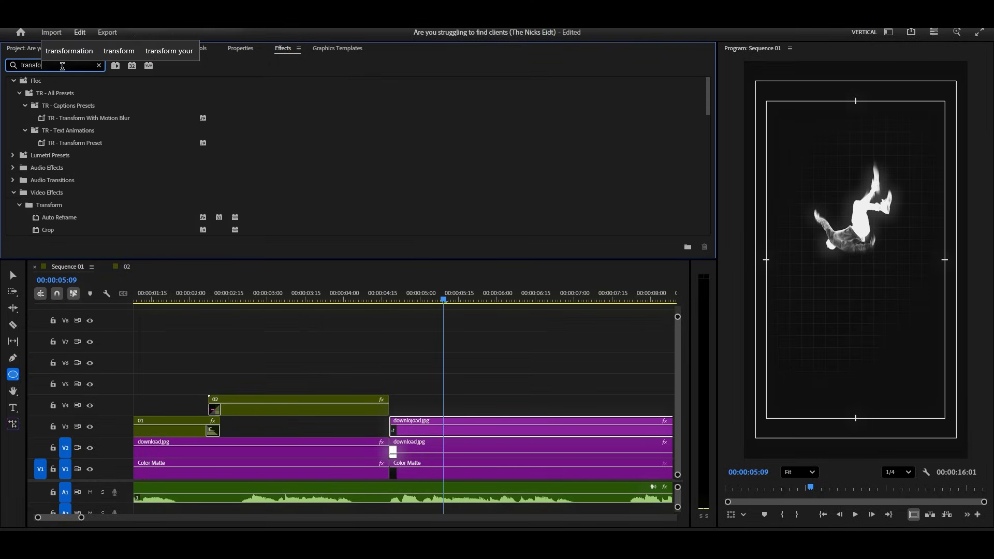
{"action": "scroll", "coordinate": [88, 164], "scroll_direction": "down", "scroll_amount": 2}
{"action": "scroll", "coordinate": [87, 164], "scroll_direction": "down", "scroll_amount": 5}
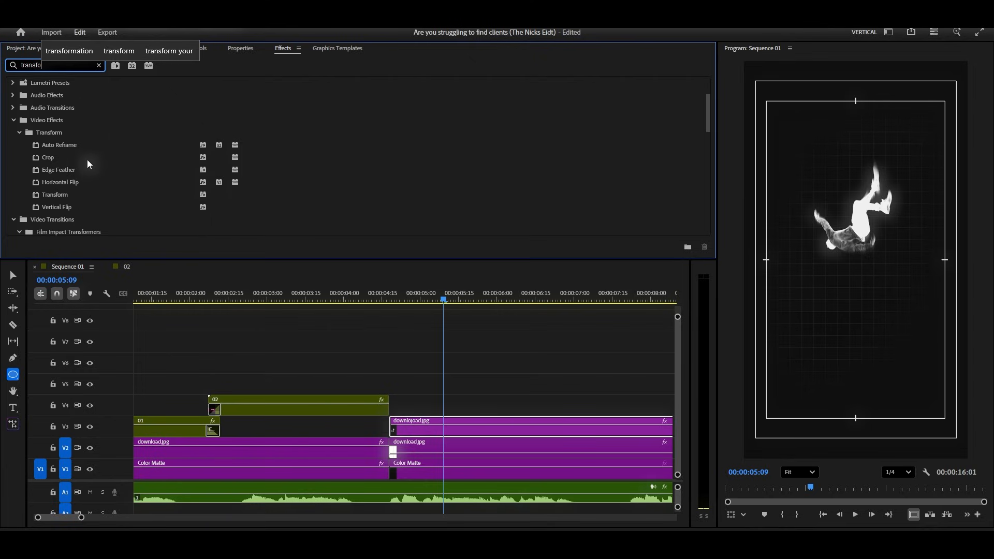
{"action": "left_click_drag", "start_coordinate": [47, 144], "coordinate": [444, 440]}
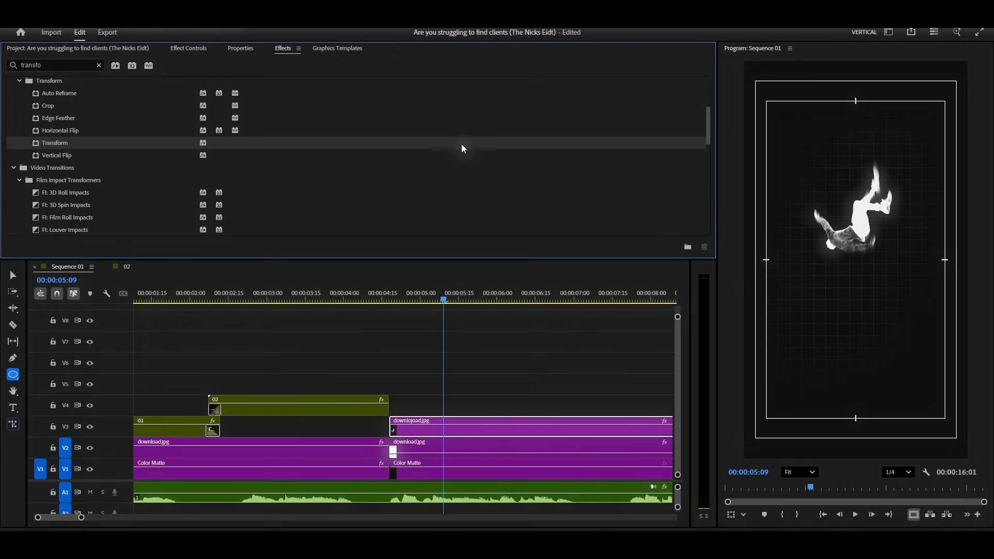
{"action": "left_click", "coordinate": [199, 46]}
{"action": "scroll", "coordinate": [440, 151], "scroll_direction": "down", "scroll_amount": 6}
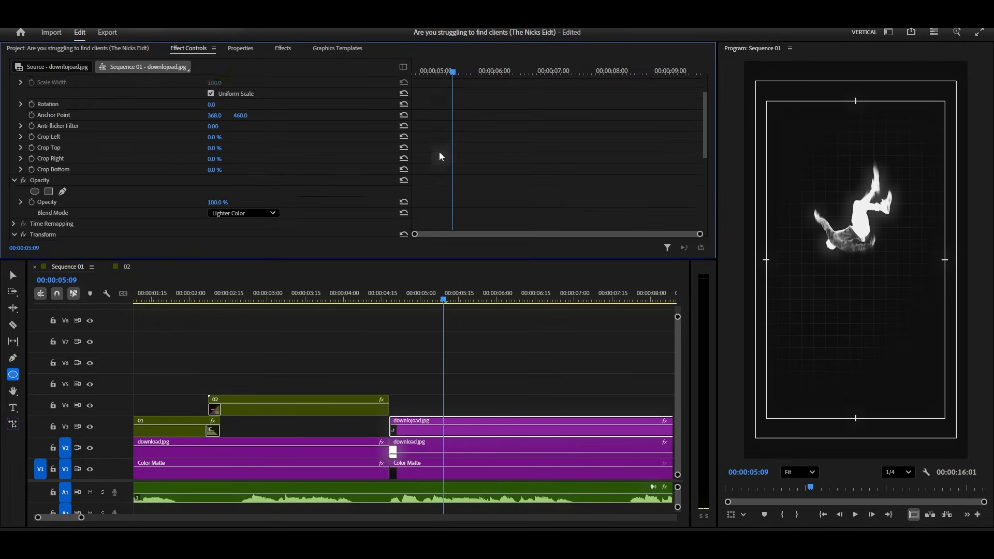
{"action": "scroll", "coordinate": [439, 151], "scroll_direction": "down", "scroll_amount": 4}
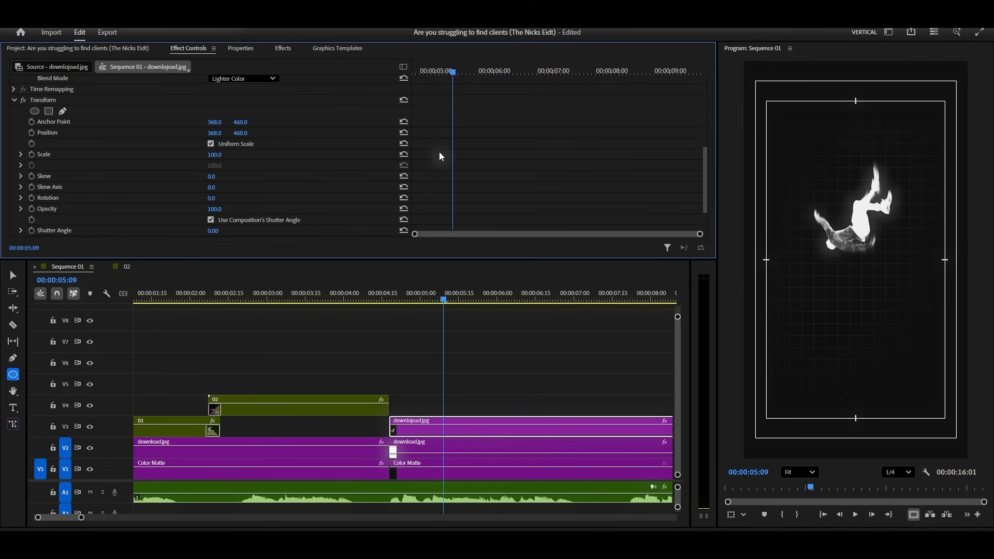
- Keyframe the figure's Transform position and scale, set vertical position to 55, and move both keyframes to the clip's start
{"action": "left_click", "coordinate": [32, 132]}
{"action": "left_click", "coordinate": [32, 154]}
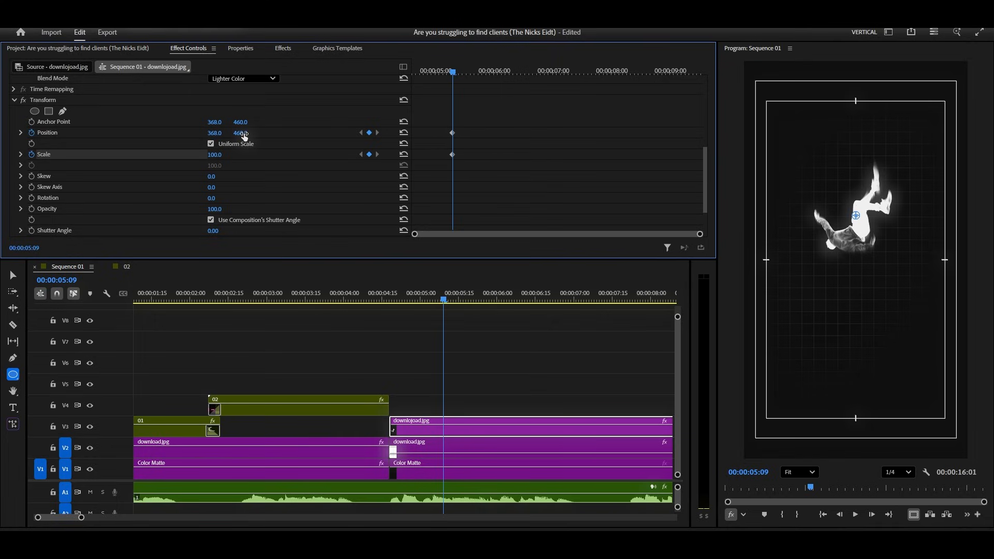
{"action": "left_click_drag", "start_coordinate": [241, 133], "coordinate": [135, 133]}
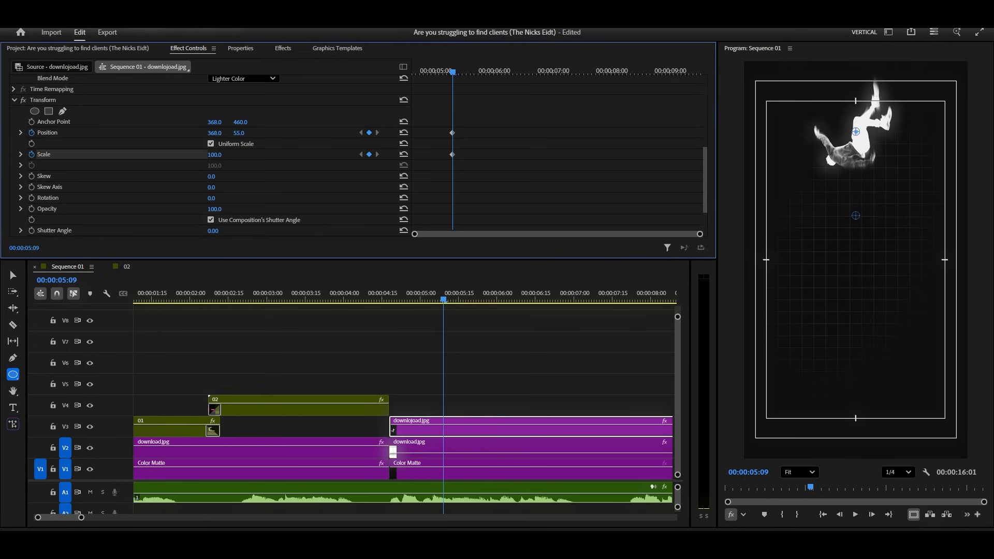
{"action": "left_click_drag", "start_coordinate": [492, 114], "coordinate": [411, 154]}
- At 00:00:05:09, set the figure's Transform vertical position to 546 and its scale to 85
{"action": "left_click_drag", "start_coordinate": [239, 133], "coordinate": [365, 132]}
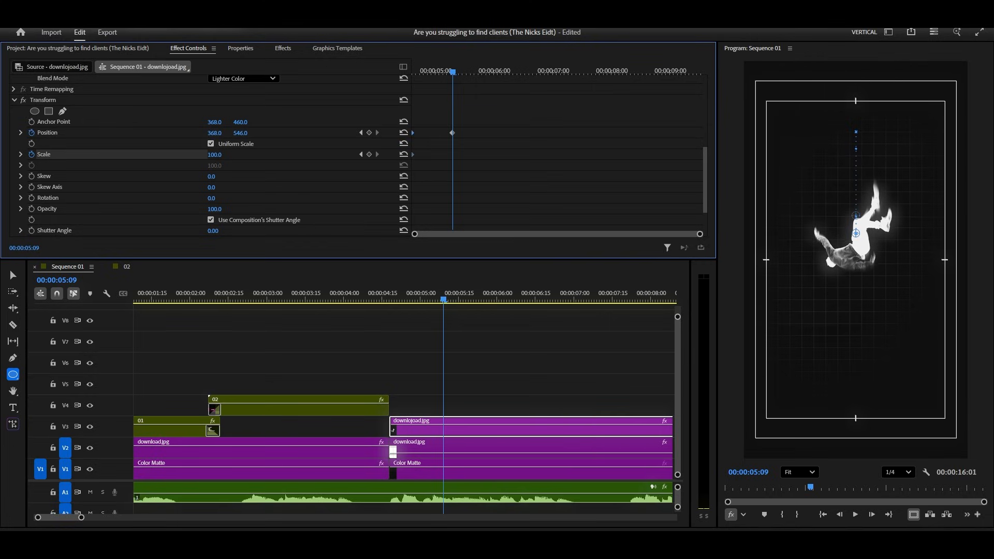
{"action": "left_click", "coordinate": [222, 154]}
{"action": "type", "text": "90"}
{"action": "key", "text": "Return"}
{"action": "left_click", "coordinate": [222, 154]}
{"action": "key", "text": "Return"}
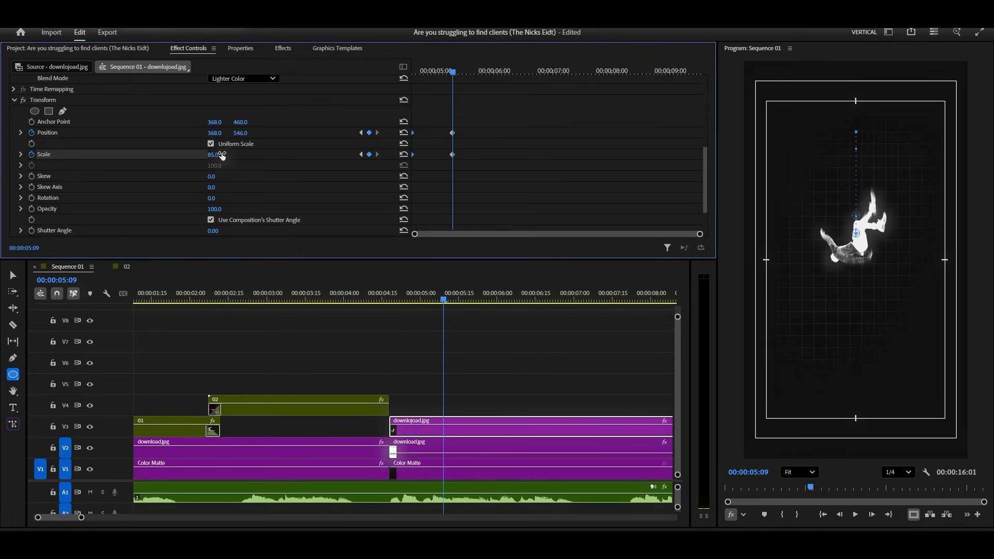
- Apply Ease In temporal interpolation to the ending position and scale keyframes of the falling figure
{"action": "left_click_drag", "start_coordinate": [423, 71], "coordinate": [452, 84]}
{"action": "left_click_drag", "start_coordinate": [486, 112], "coordinate": [429, 166]}
{"action": "right_click", "coordinate": [454, 155]}
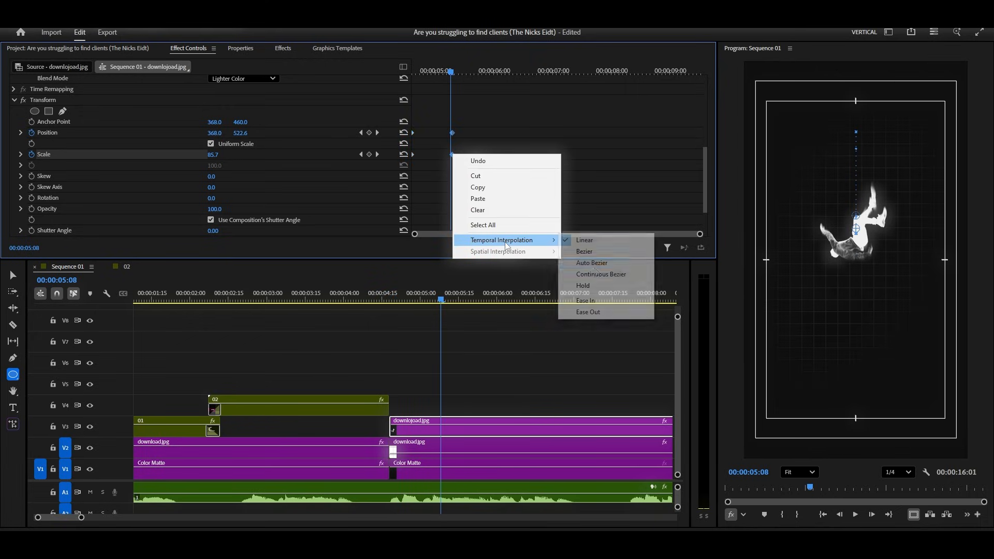
{"action": "left_click", "coordinate": [585, 300]}
- Lengthen the ending ease handles on the scale and position velocity graphs, and play back the fall
{"action": "left_click", "coordinate": [21, 155]}
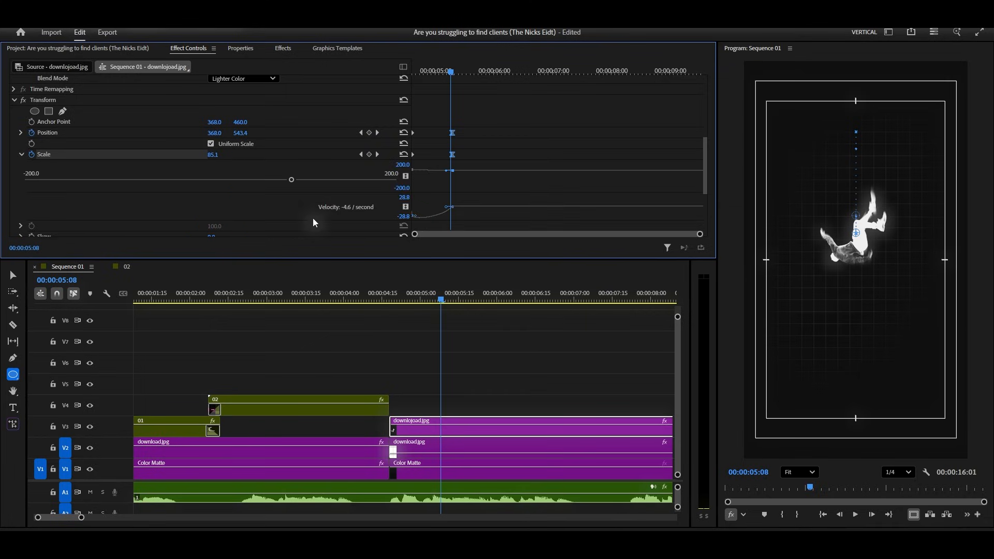
{"action": "left_click_drag", "start_coordinate": [435, 206], "coordinate": [423, 208]}
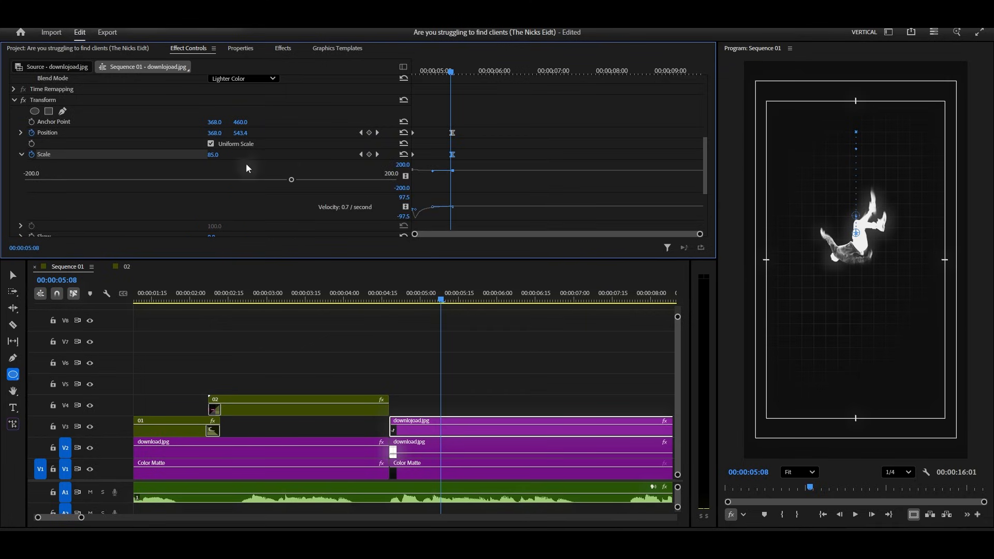
{"action": "left_click", "coordinate": [21, 132]}
{"action": "left_click", "coordinate": [453, 134]}
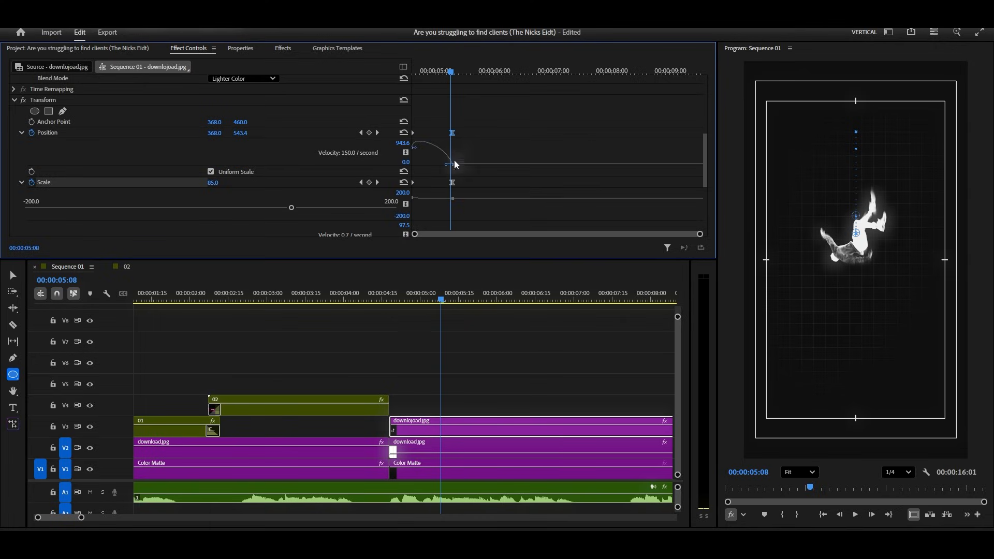
{"action": "left_click_drag", "start_coordinate": [448, 164], "coordinate": [428, 165]}
{"action": "left_click", "coordinate": [392, 294]}
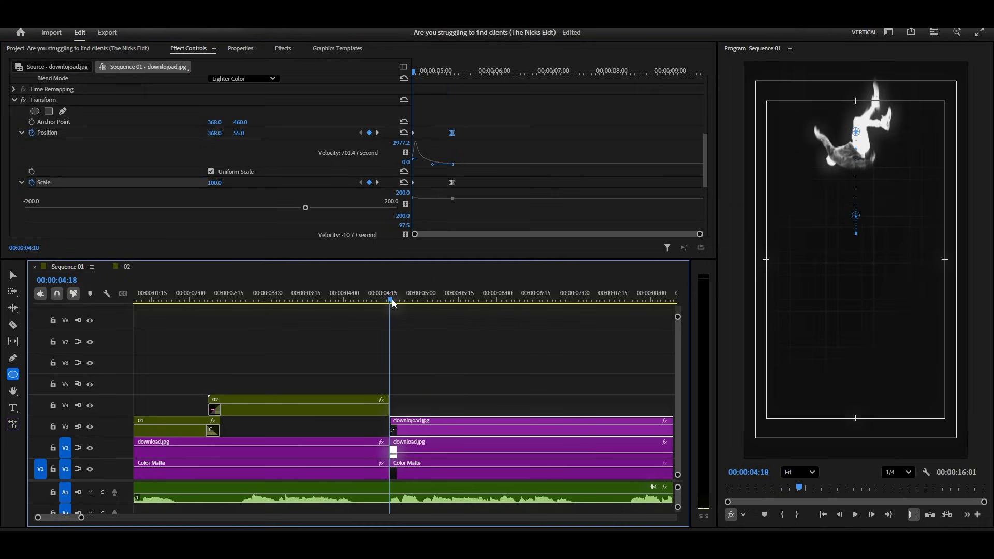
{"action": "key", "text": "space"}
{"action": "key", "text": "space"}
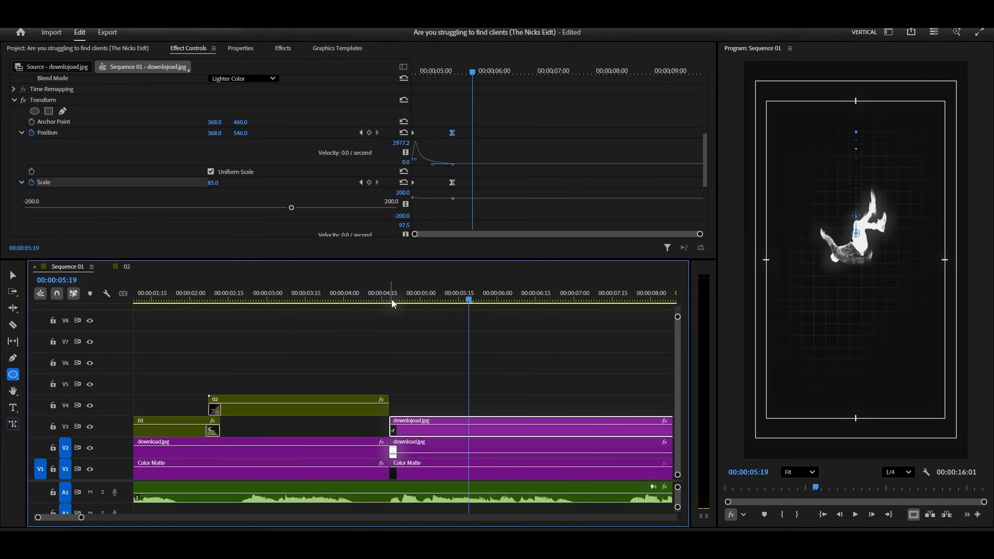
- Move the ending position and scale keyframes past the 6-second mark, and play back the slower fall from the previous scene
{"action": "left_click_drag", "start_coordinate": [506, 109], "coordinate": [536, 192]}
{"action": "left_click", "coordinate": [425, 169]}
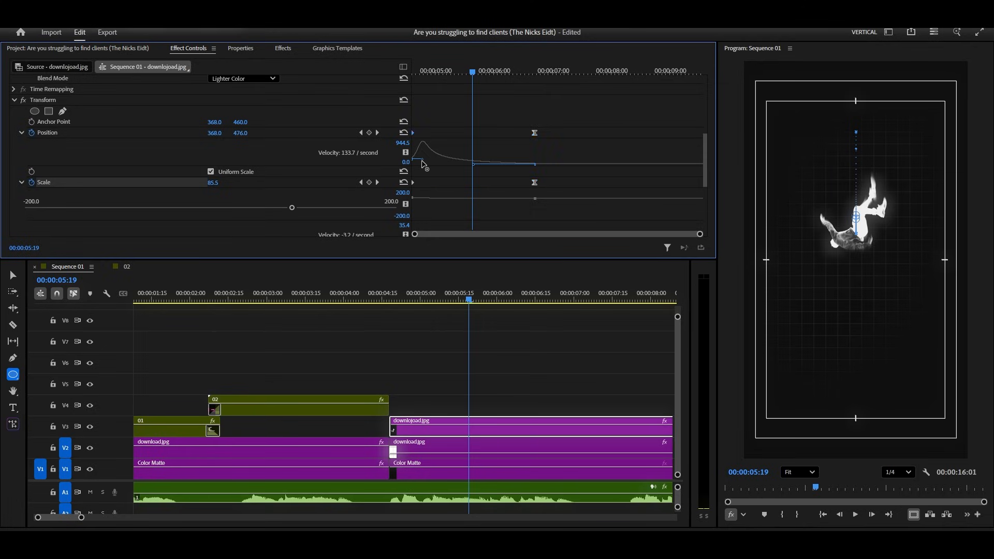
{"action": "left_click", "coordinate": [344, 296]}
{"action": "key", "text": "space"}
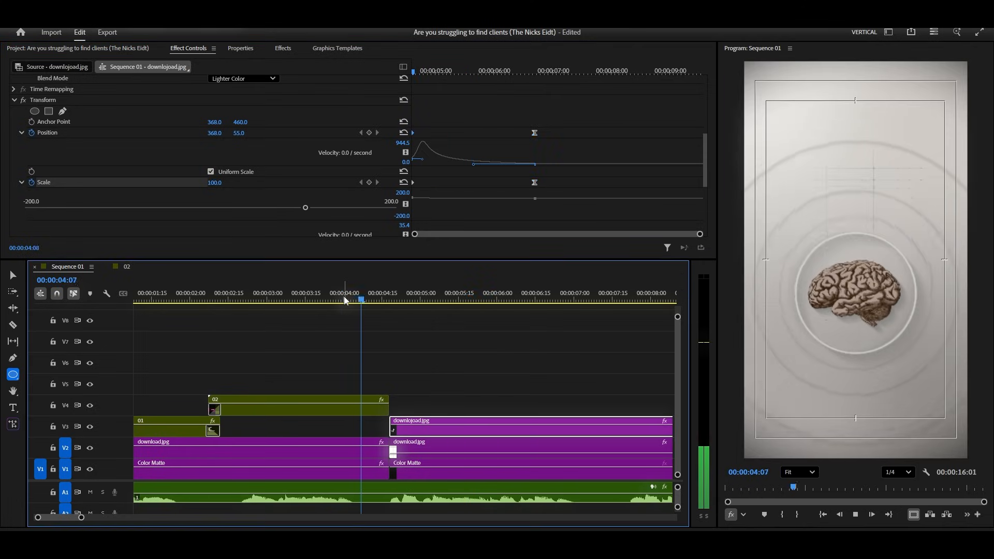
{"action": "key", "text": "space"}
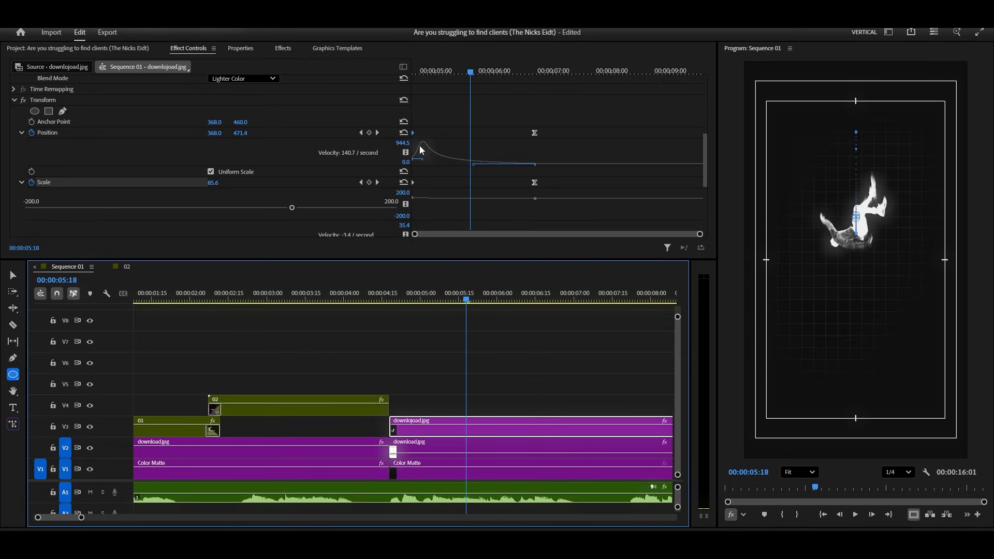
- Retract the starting handles on the position and scale velocity graphs for a fast start, and play back the transition
{"action": "left_click_drag", "start_coordinate": [422, 159], "coordinate": [412, 162]}
{"action": "scroll", "coordinate": [437, 137], "scroll_direction": "down", "scroll_amount": 2}
{"action": "left_click", "coordinate": [414, 123]}
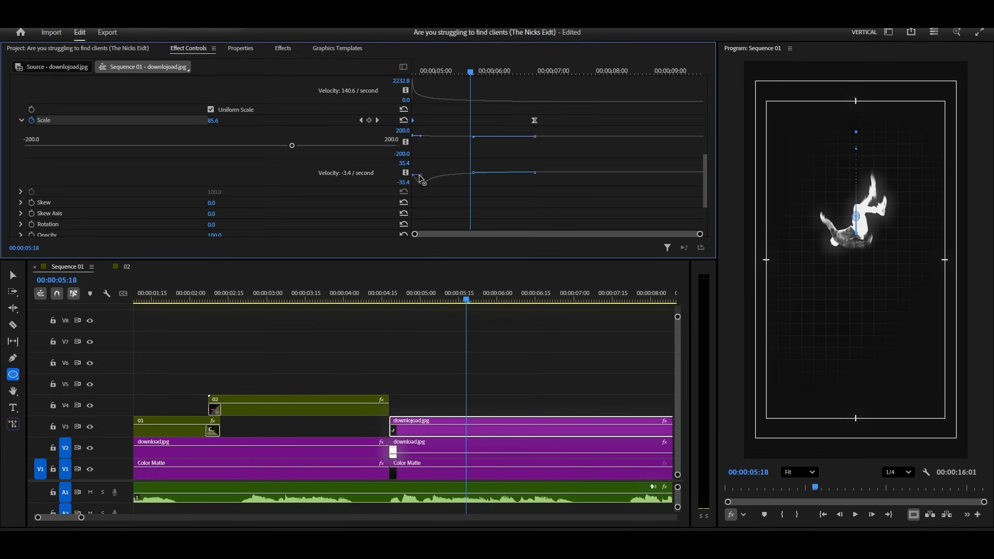
{"action": "left_click_drag", "start_coordinate": [414, 177], "coordinate": [440, 223]}
{"action": "left_click_drag", "start_coordinate": [388, 301], "coordinate": [324, 299]}
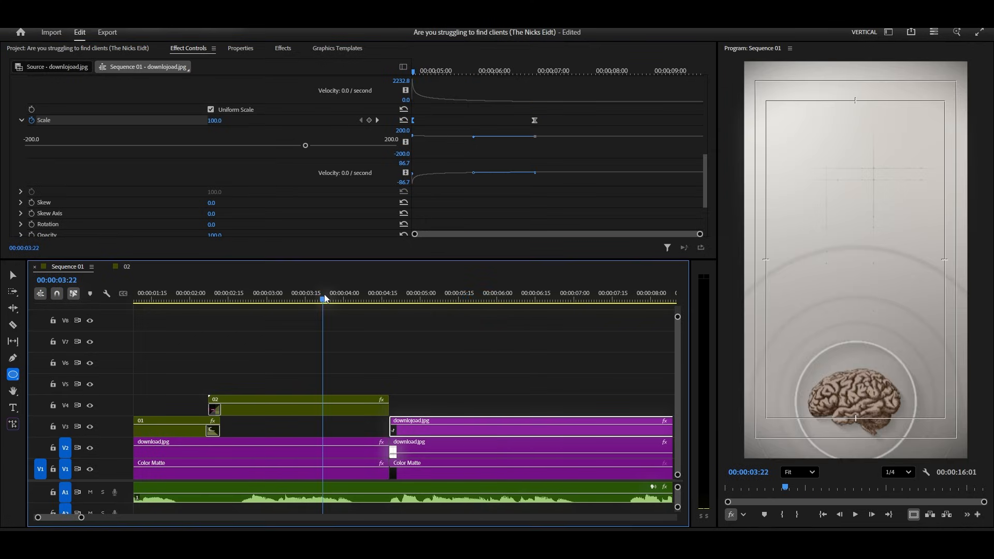
{"action": "key", "text": "space"}
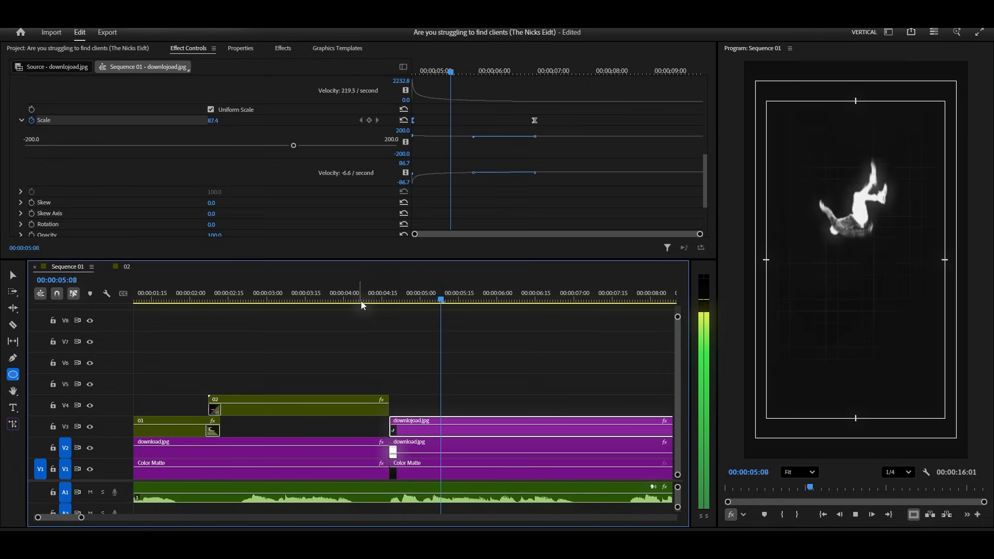
{"action": "key", "text": "space"}
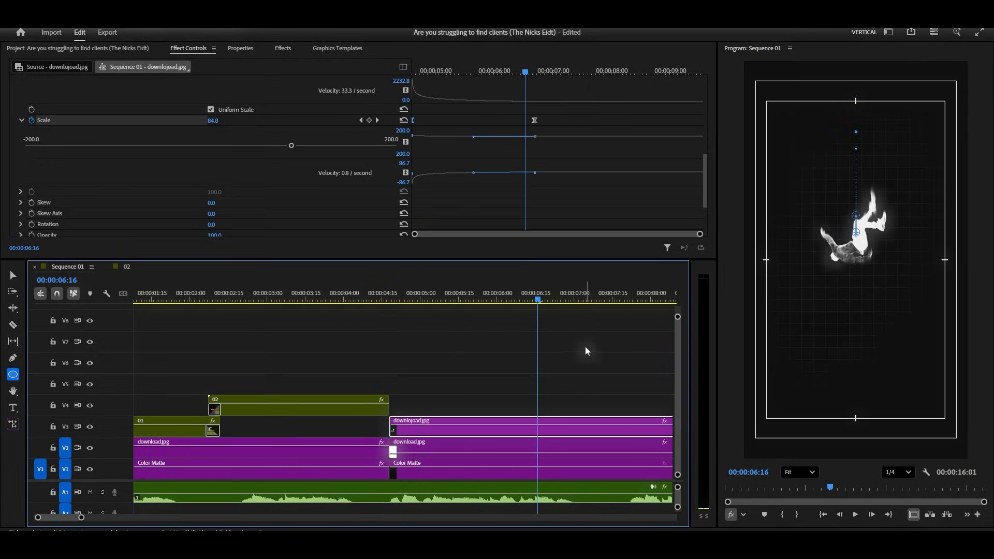
- Add a text layer reading "Stop" above and to the left of the falling figure at 00:00:06:16
{"action": "left_click", "coordinate": [576, 368]}
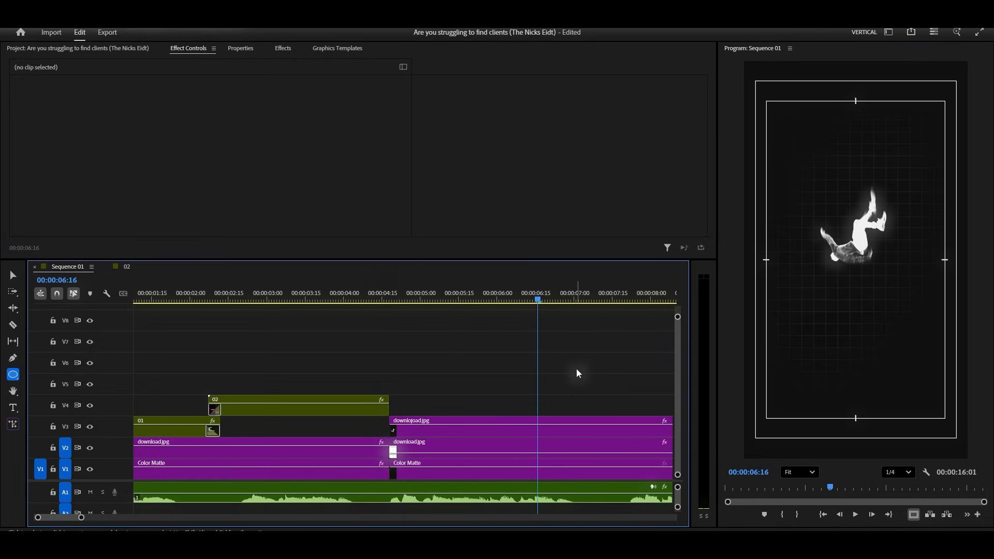
{"action": "left_click", "coordinate": [536, 432]}
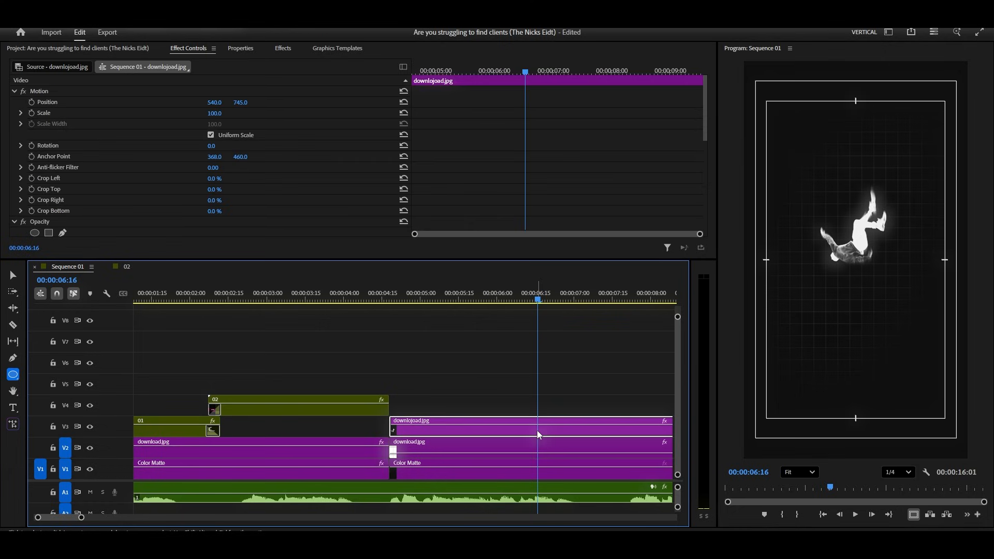
{"action": "left_click", "coordinate": [12, 408]}
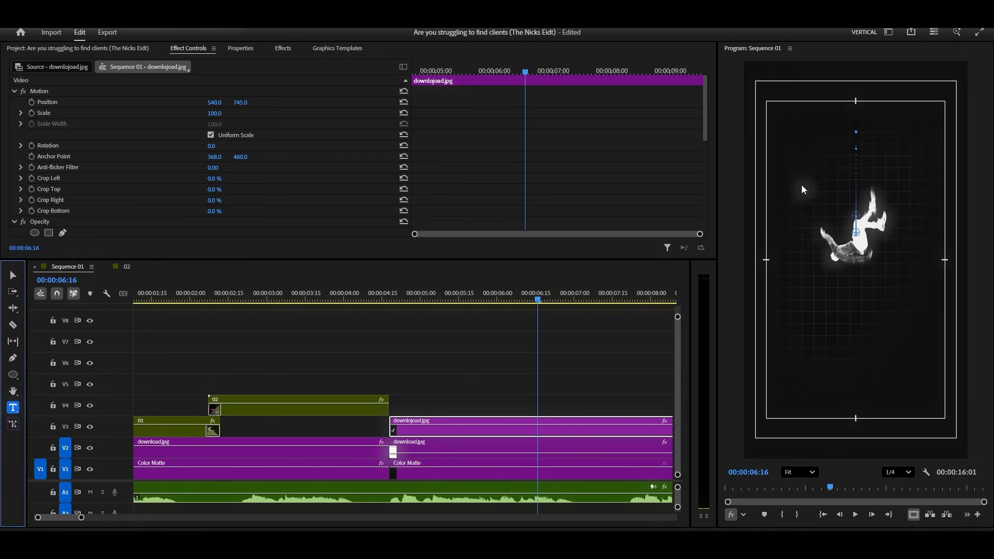
{"action": "left_click", "coordinate": [557, 371]}
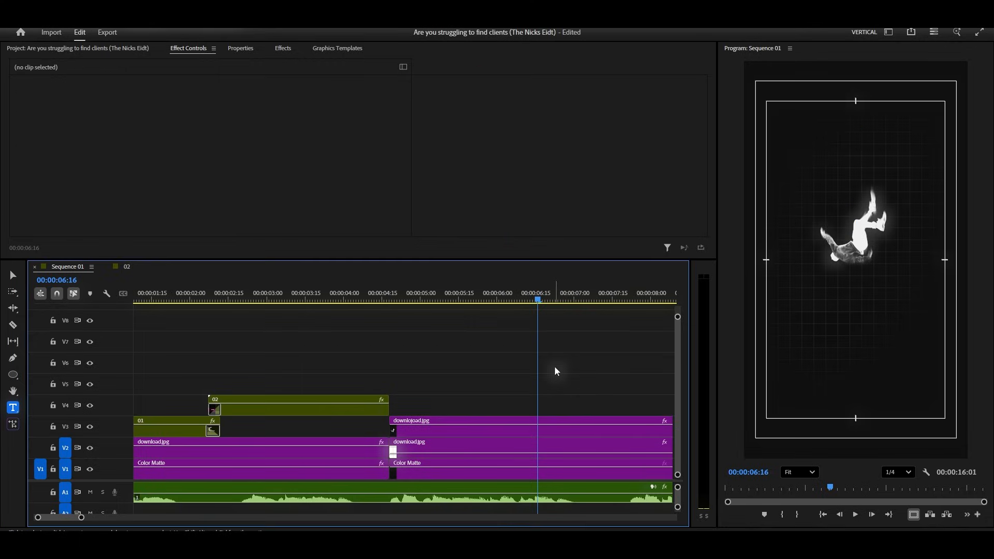
{"action": "left_click", "coordinate": [799, 155]}
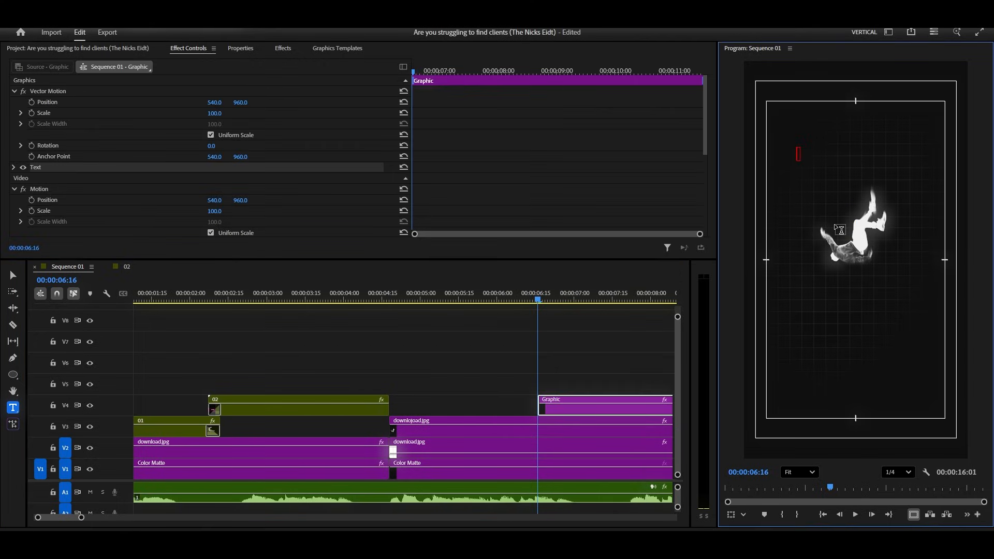
{"action": "type", "text": "Stop"}
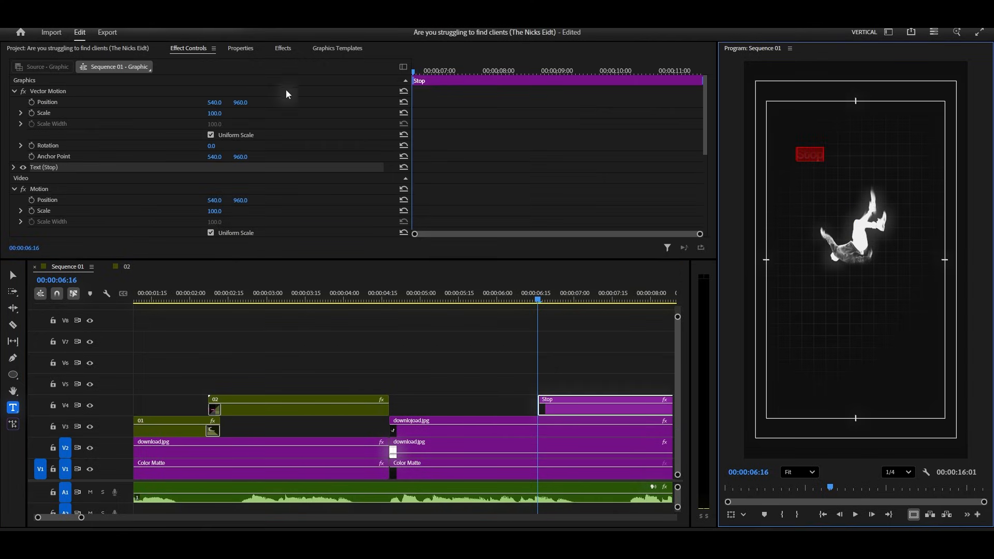
- Change the Stop title's linear gradient fill to run from white FFFFFF to light gray B6B6B6
{"action": "left_click", "coordinate": [243, 50]}
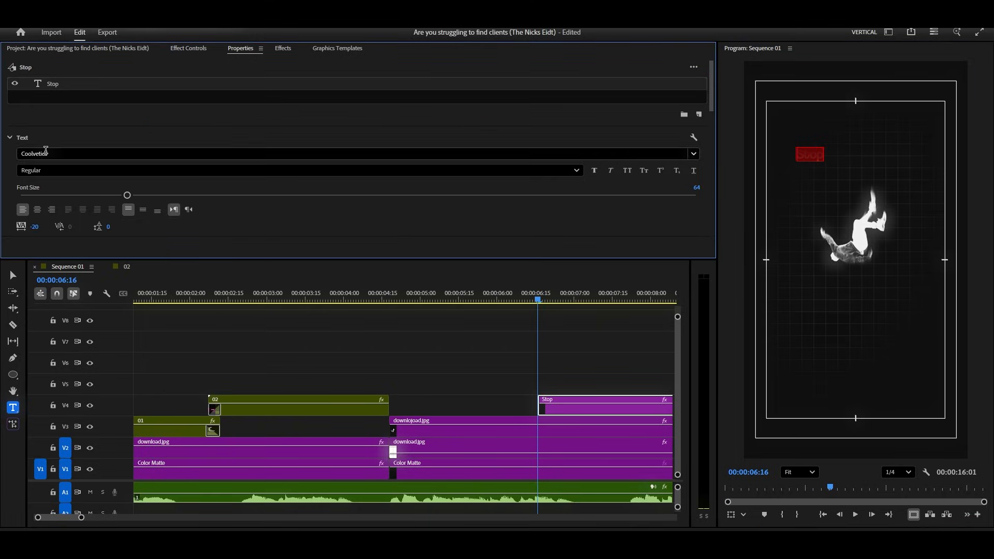
{"action": "scroll", "coordinate": [230, 227], "scroll_direction": "down", "scroll_amount": 3}
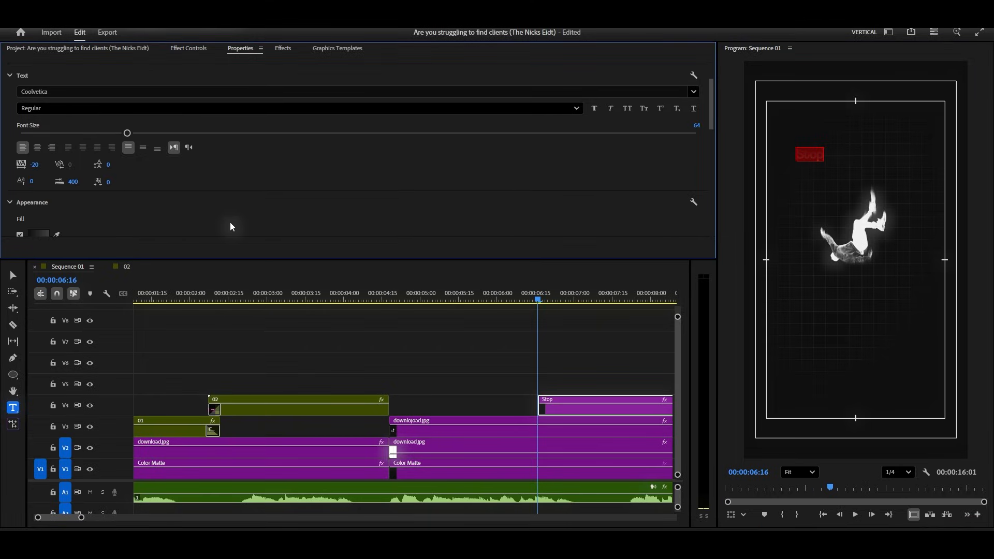
{"action": "left_click", "coordinate": [37, 172]}
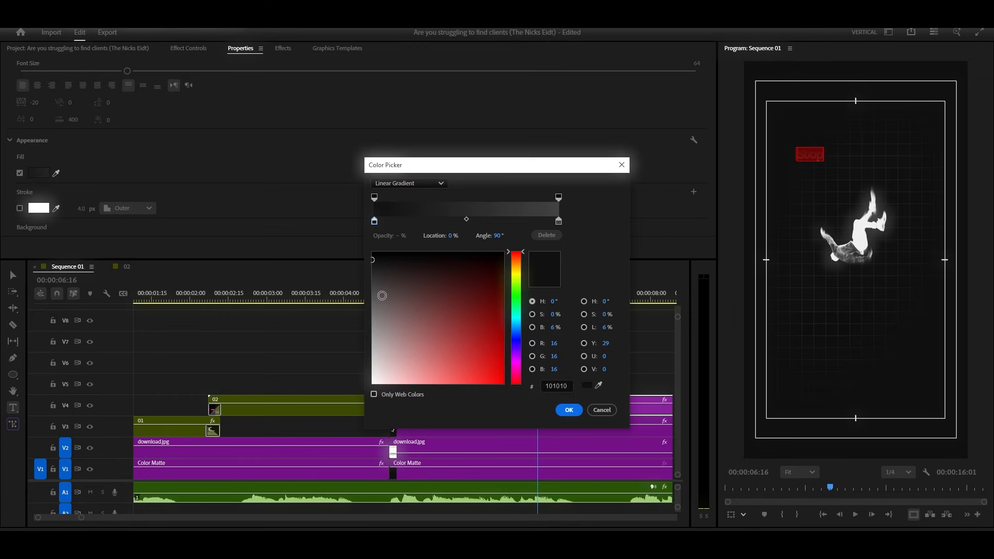
{"action": "left_click_drag", "start_coordinate": [382, 295], "coordinate": [363, 389]}
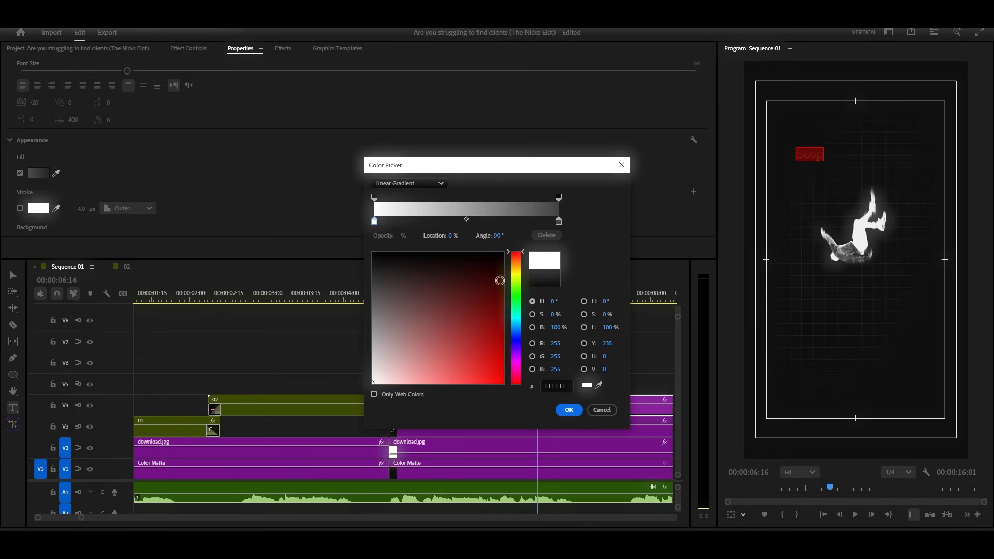
{"action": "left_click", "coordinate": [559, 221]}
{"action": "left_click_drag", "start_coordinate": [406, 294], "coordinate": [366, 346]}
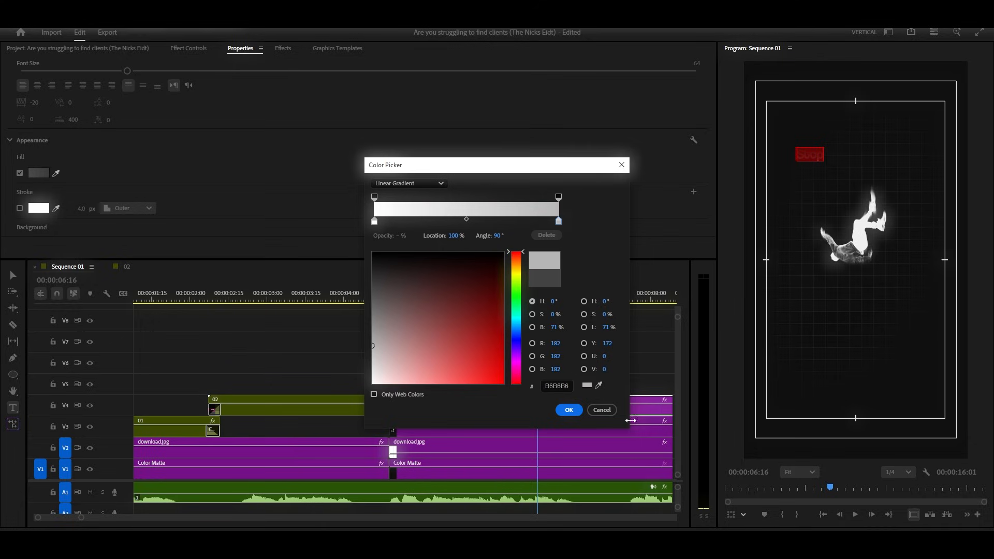
{"action": "left_click", "coordinate": [569, 410]}
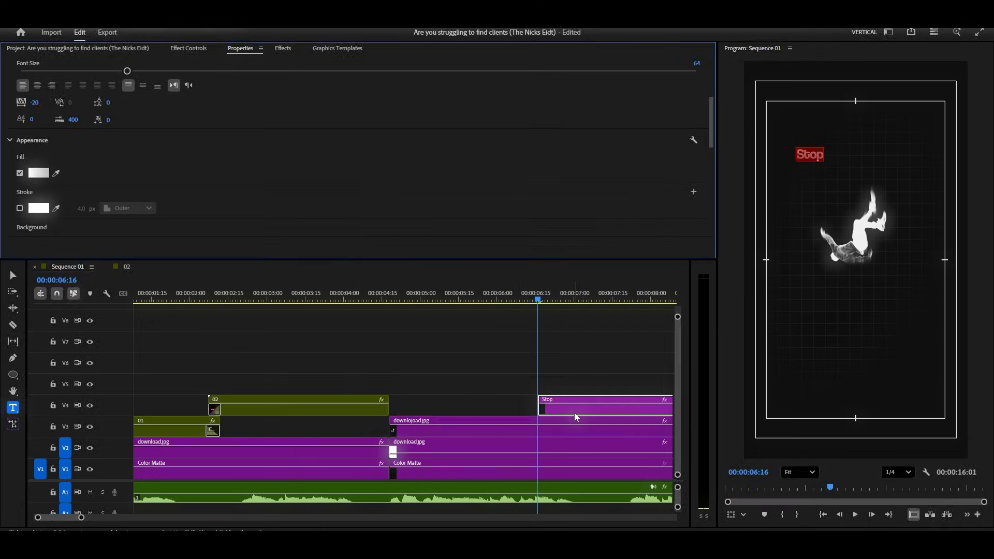
{"action": "left_click", "coordinate": [584, 384]}
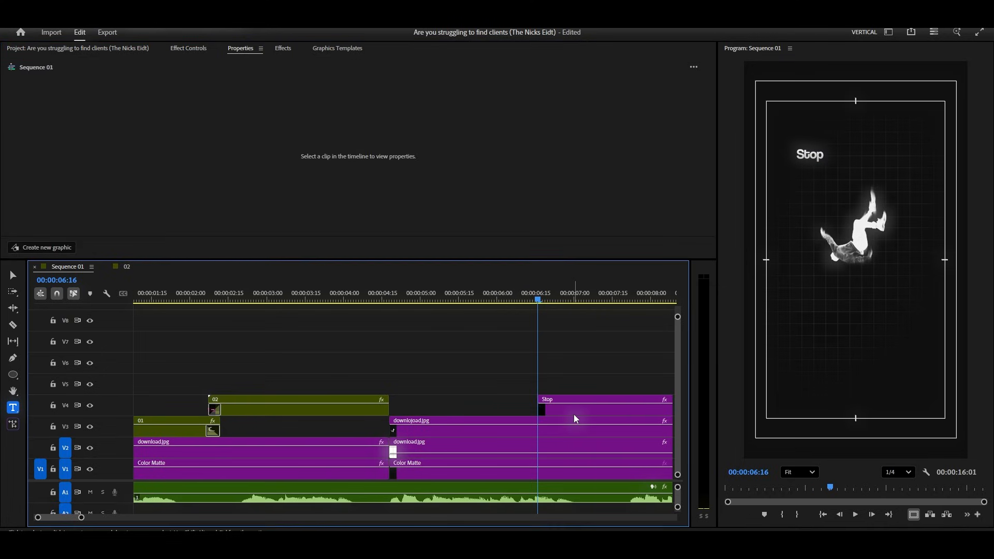
- Extend the Stop title back to the scene's start, and duplicate it onto V5 with vertical position 1111
{"action": "left_click_drag", "start_coordinate": [576, 418], "coordinate": [423, 393]}
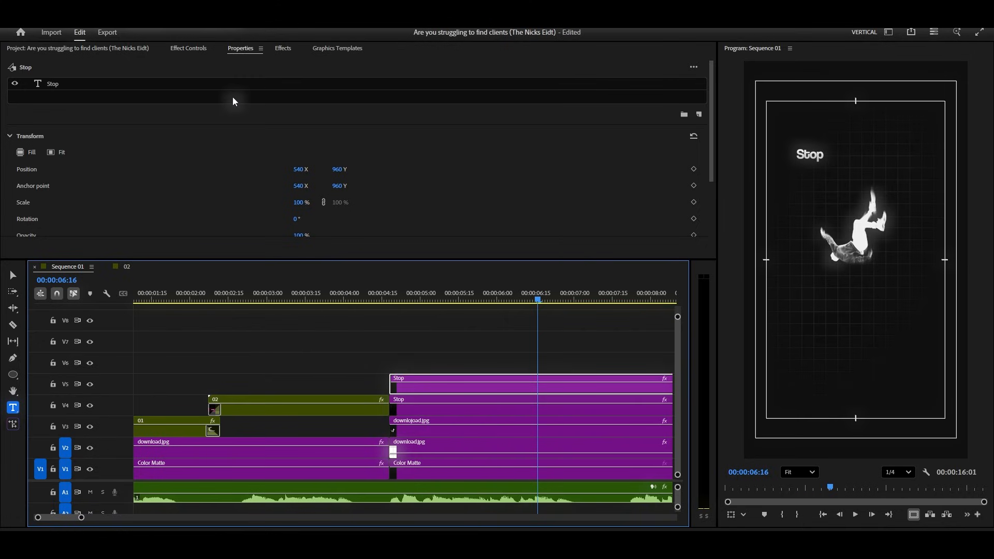
{"action": "scroll", "coordinate": [91, 150], "scroll_direction": "down", "scroll_amount": 2}
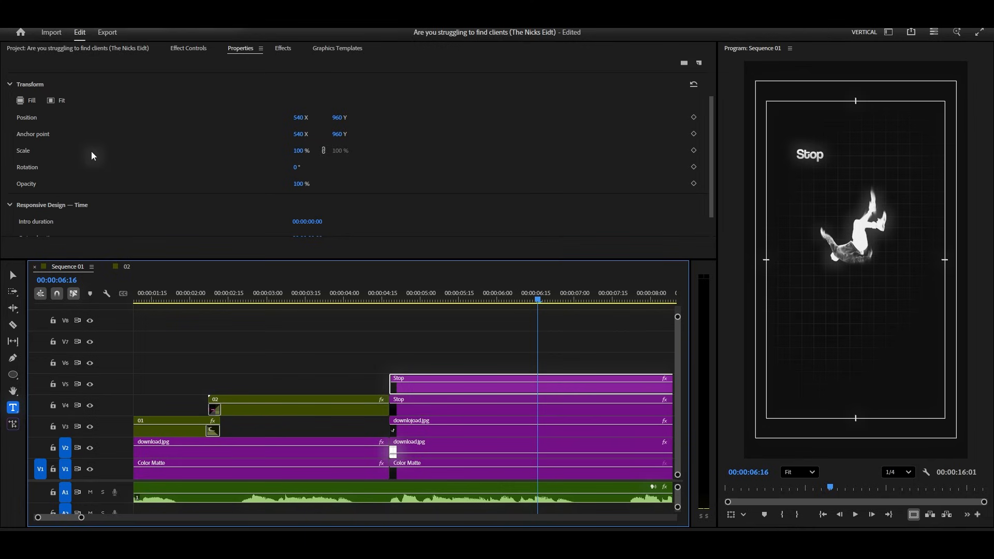
{"action": "left_click_drag", "start_coordinate": [337, 117], "coordinate": [361, 132]}
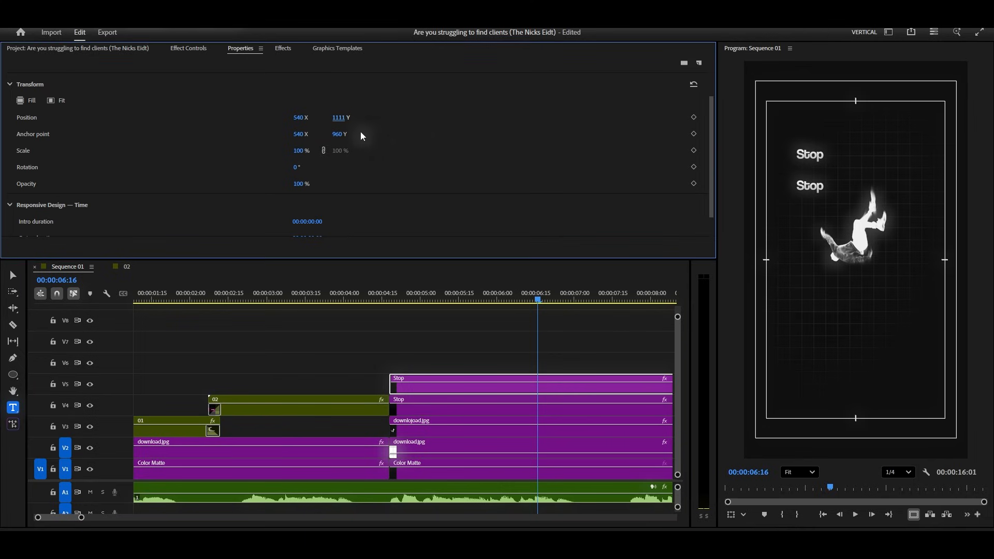
- Replace the lower title copy's text with "chasing" and select the whole word
{"action": "scroll", "coordinate": [442, 183], "scroll_direction": "up", "scroll_amount": 2}
{"action": "double_click", "coordinate": [810, 185]}
{"action": "type", "text": "chasing"}
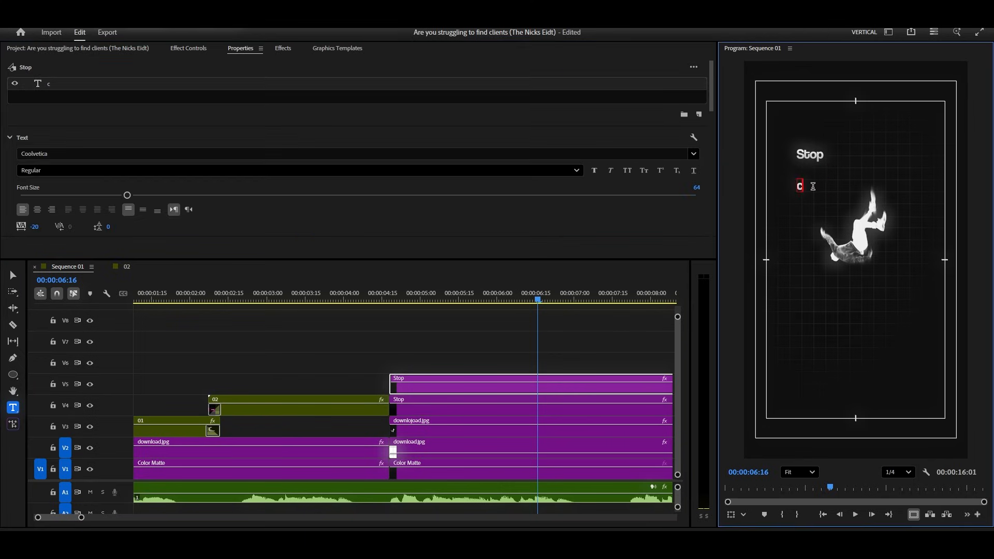
{"action": "key", "text": "ctrl+a"}
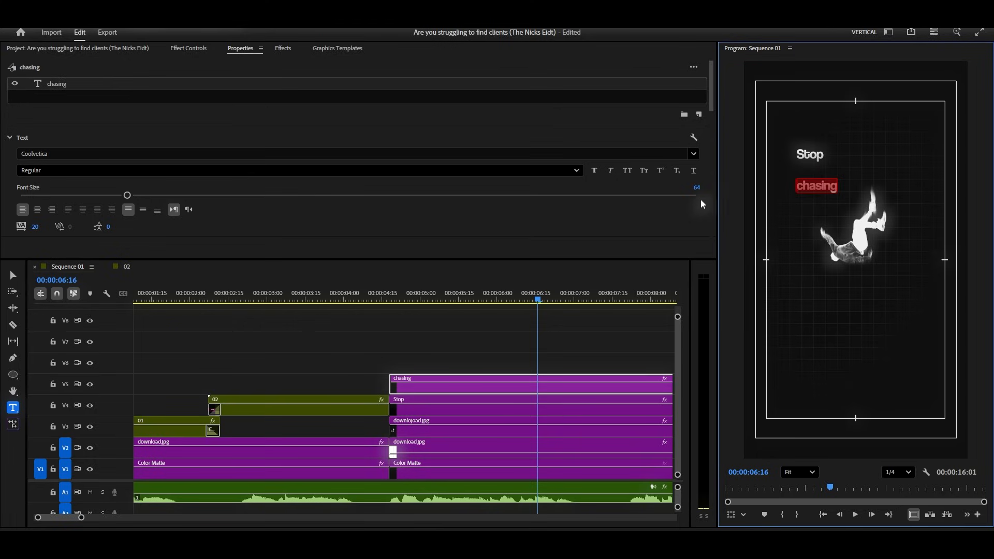
- Set the chasing title in Edwardian Script ITC at font size 300 and center it horizontally in the frame
{"action": "left_click", "coordinate": [693, 154]}
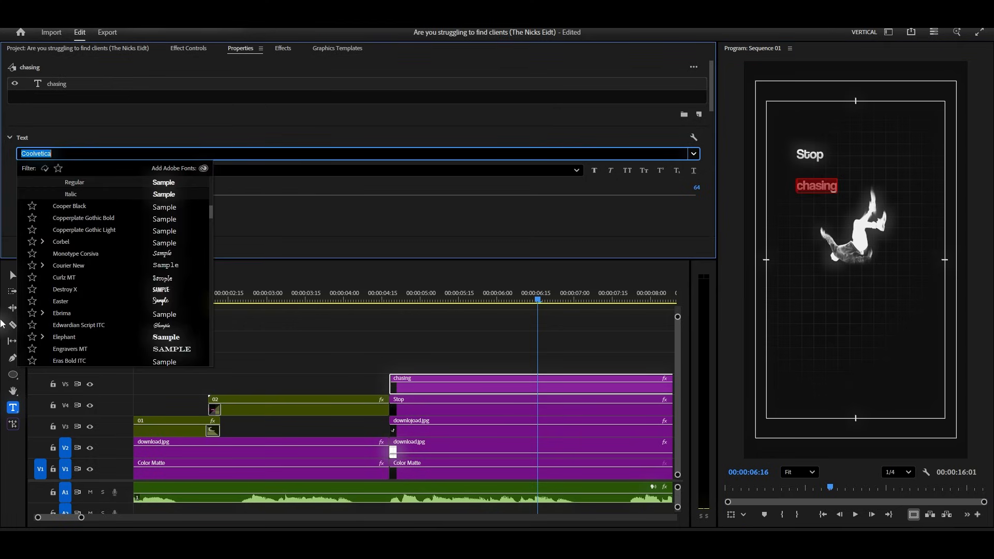
{"action": "left_click", "coordinate": [76, 324]}
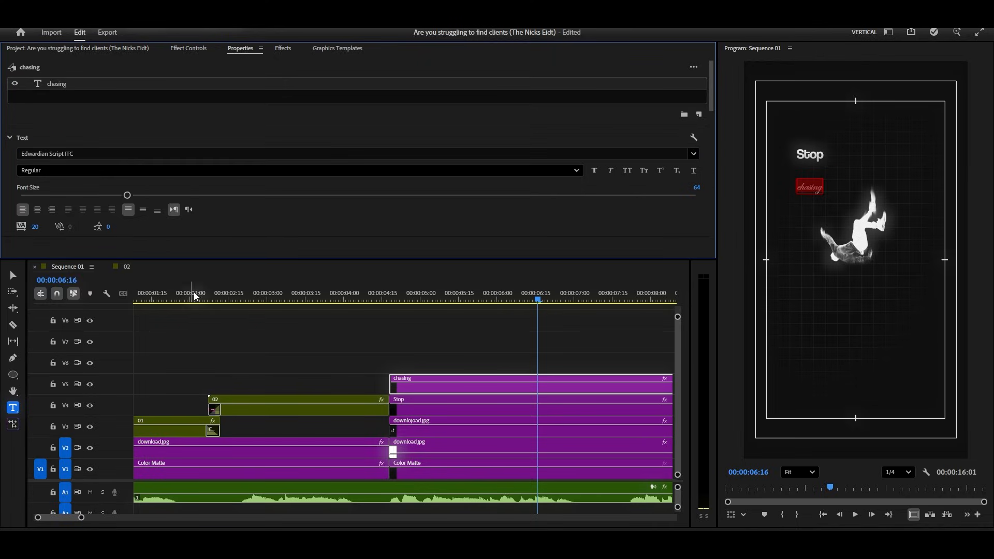
{"action": "left_click_drag", "start_coordinate": [127, 196], "coordinate": [462, 207]}
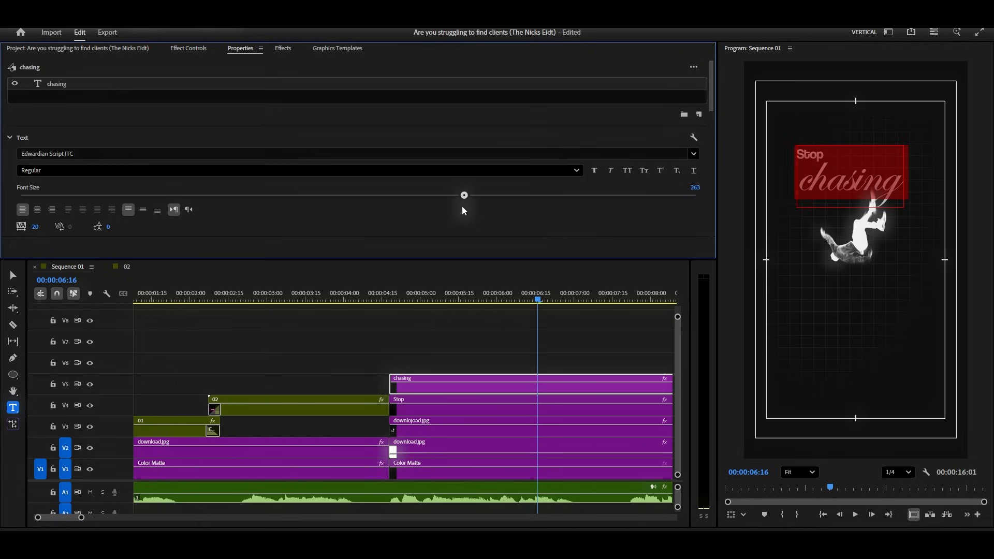
{"action": "left_click_drag", "start_coordinate": [463, 207], "coordinate": [524, 200]}
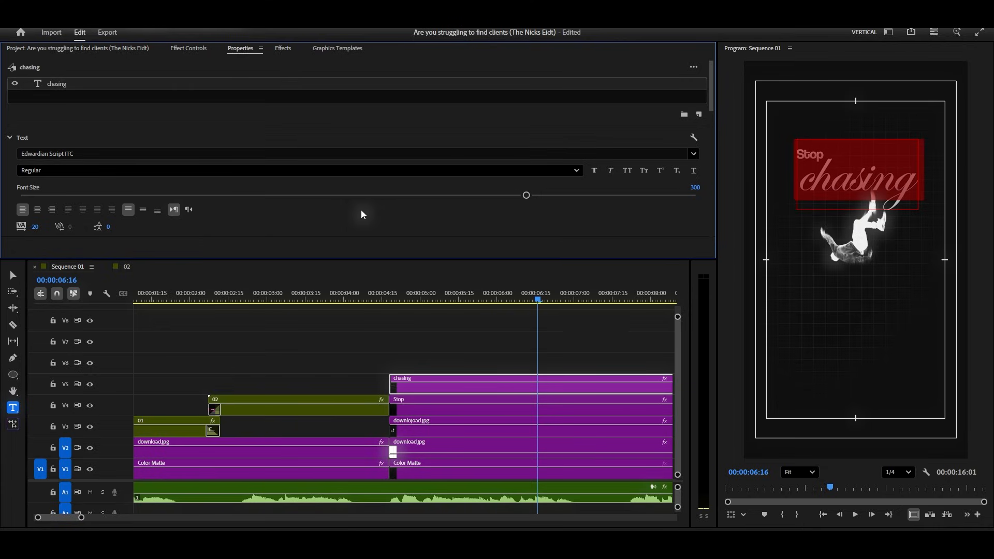
{"action": "scroll", "coordinate": [288, 222], "scroll_direction": "down", "scroll_amount": 2}
{"action": "scroll", "coordinate": [288, 221], "scroll_direction": "down", "scroll_amount": 6}
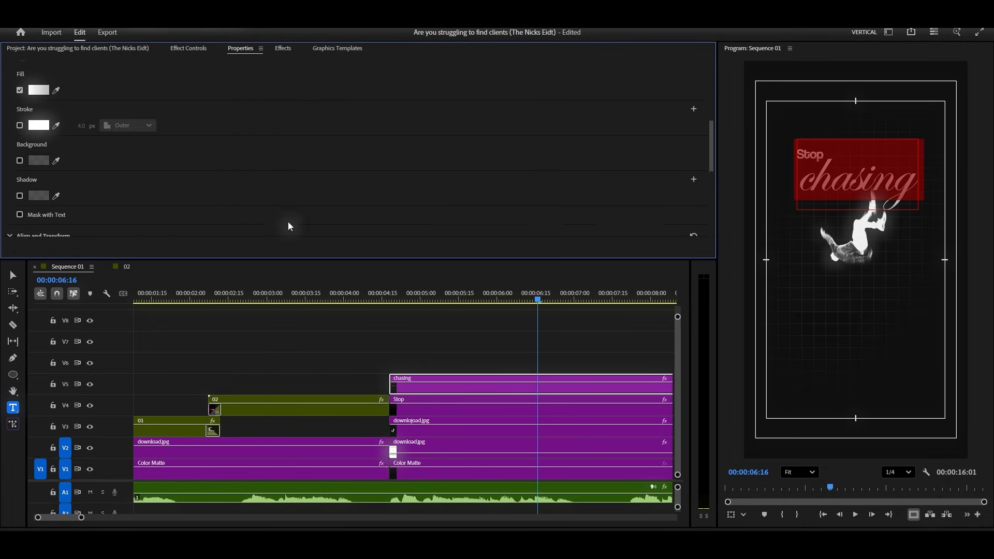
{"action": "left_click", "coordinate": [319, 190]}
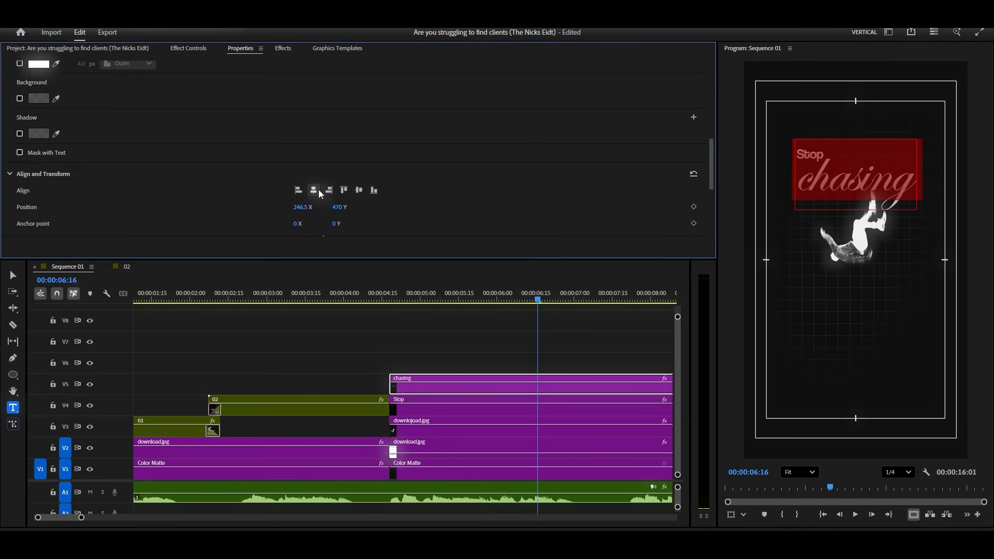
{"action": "scroll", "coordinate": [415, 179], "scroll_direction": "up", "scroll_amount": 2}
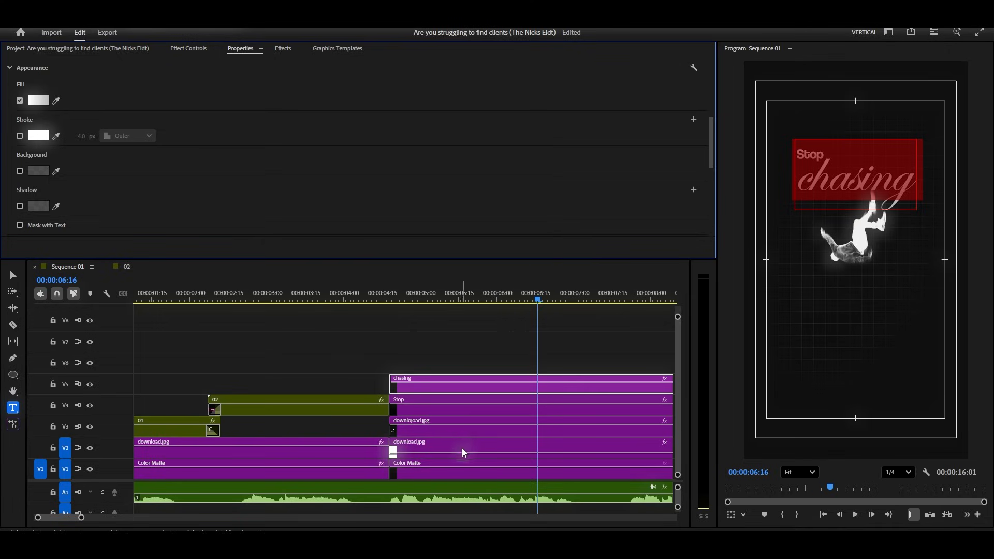
- Reposition the Stop title to 524, 1008 so it sits close above the start of the chasing title
{"action": "left_click", "coordinate": [432, 406]}
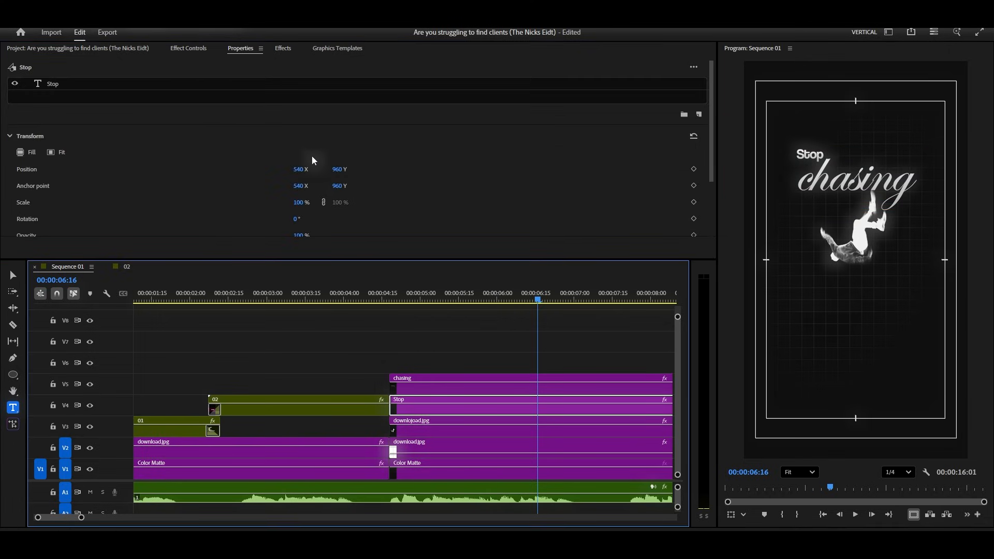
{"action": "left_click_drag", "start_coordinate": [337, 170], "coordinate": [366, 168]}
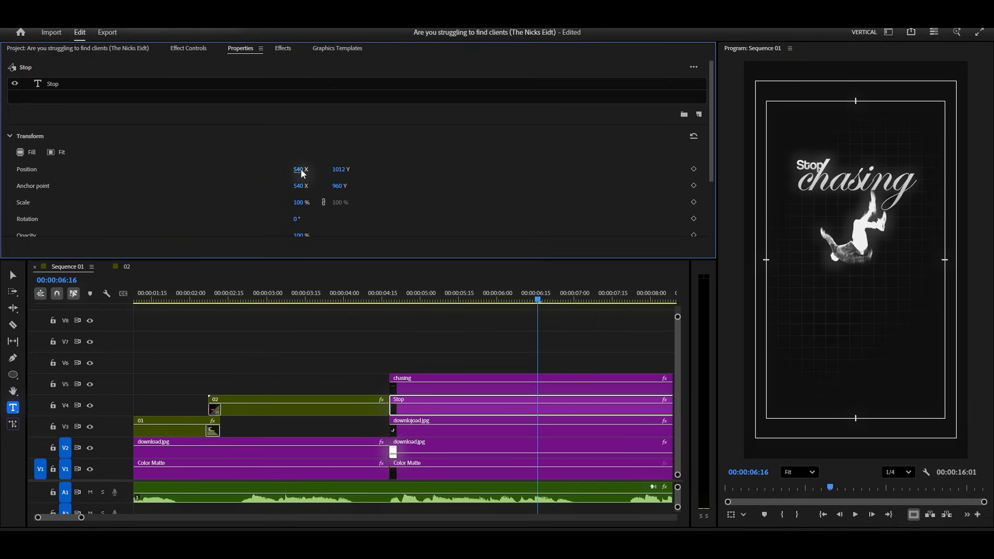
{"action": "left_click_drag", "start_coordinate": [303, 173], "coordinate": [289, 173]}
{"action": "left_click_drag", "start_coordinate": [291, 172], "coordinate": [295, 174]}
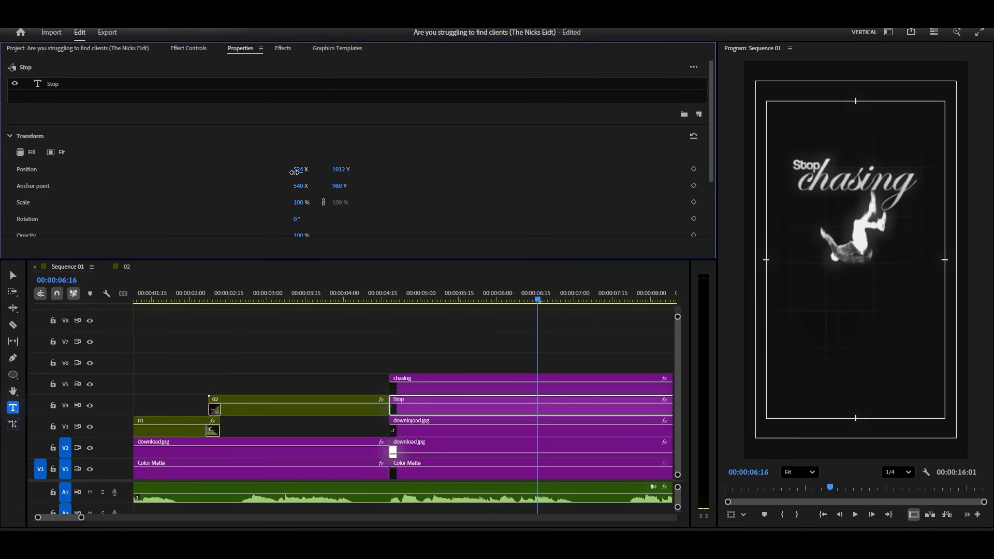
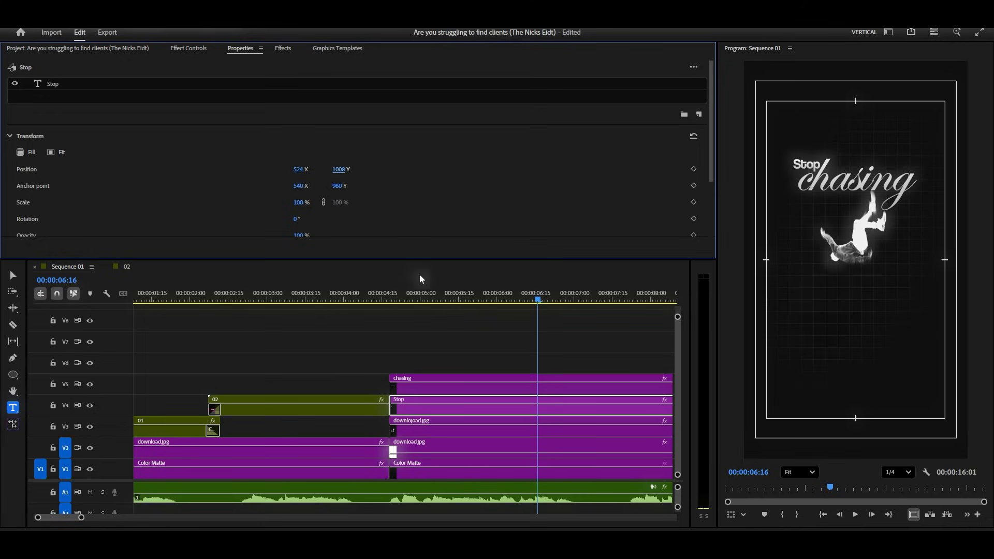
- Duplicate the Stop title onto V6 and lower the copy to vertical position 1311
{"action": "left_click", "coordinate": [427, 412]}
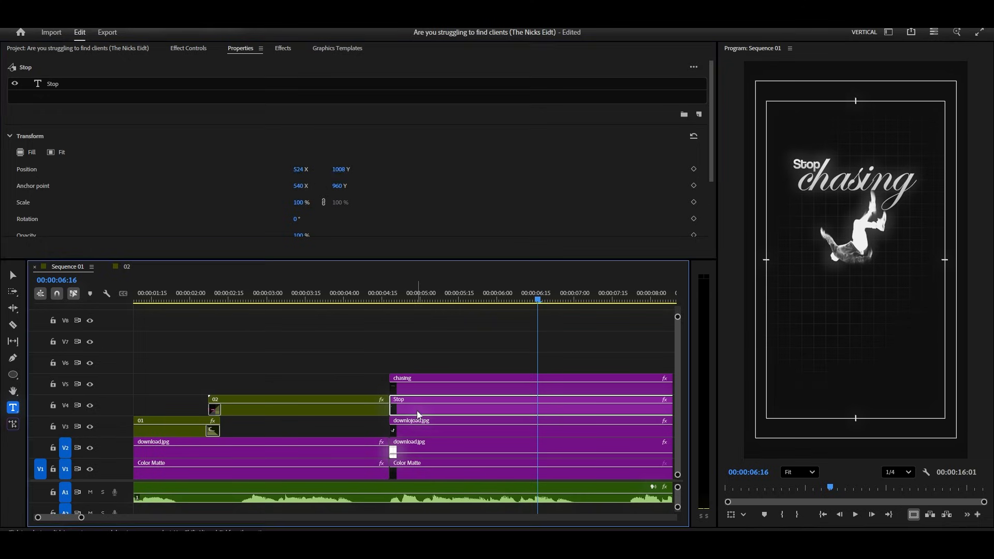
{"action": "left_click_drag", "start_coordinate": [422, 405], "coordinate": [424, 373]}
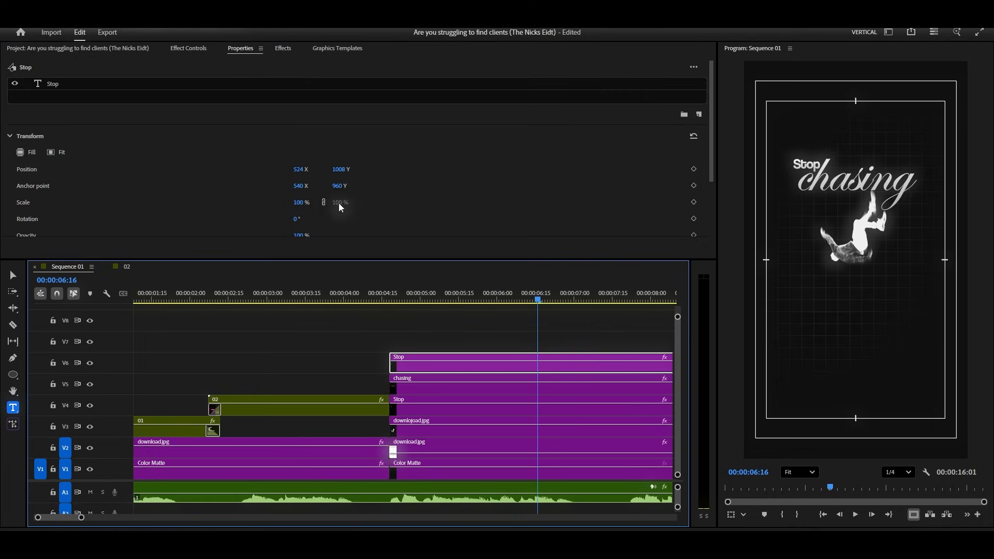
{"action": "left_click_drag", "start_coordinate": [334, 175], "coordinate": [505, 182]}
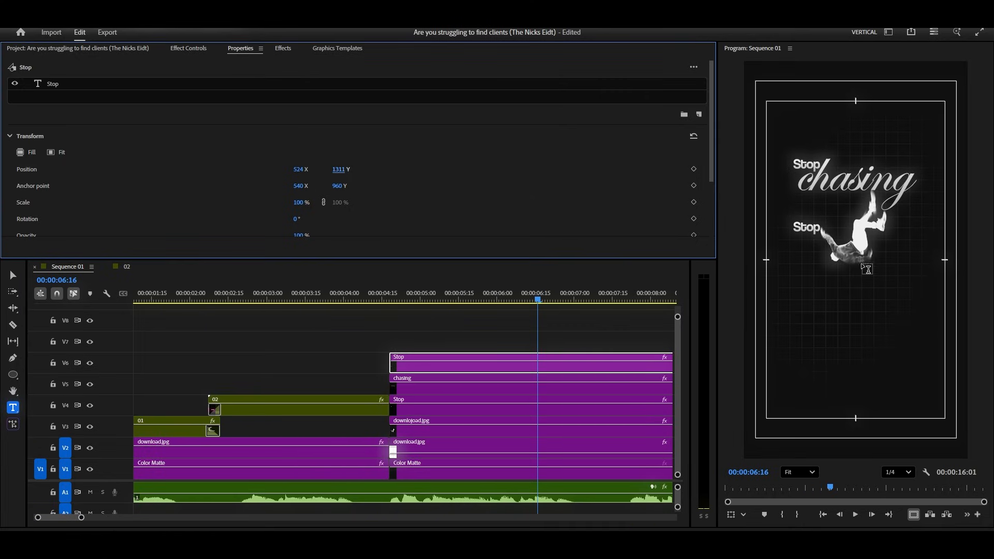
- Replace the lower Stop copy's text with "them" and position it at 816, 1172 beneath the chasing title
{"action": "double_click", "coordinate": [807, 226]}
{"action": "type", "text": "them"}
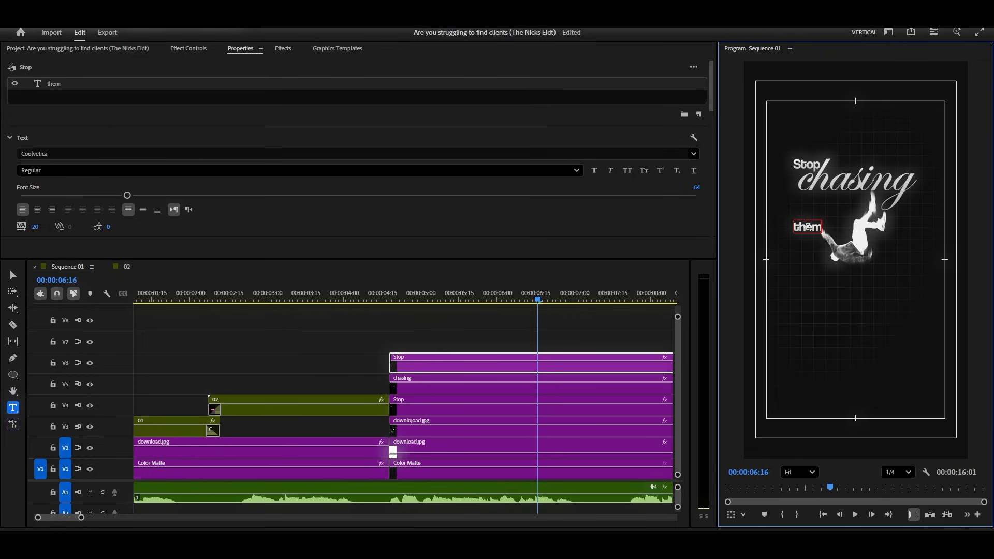
{"action": "left_click", "coordinate": [188, 48]}
{"action": "mouse_move", "coordinate": [246, 104]}
{"action": "left_mouse_down"}
{"action": "mouse_move", "coordinate": [227, 104]}
{"action": "mouse_move", "coordinate": [245, 102]}
{"action": "left_mouse_up"}
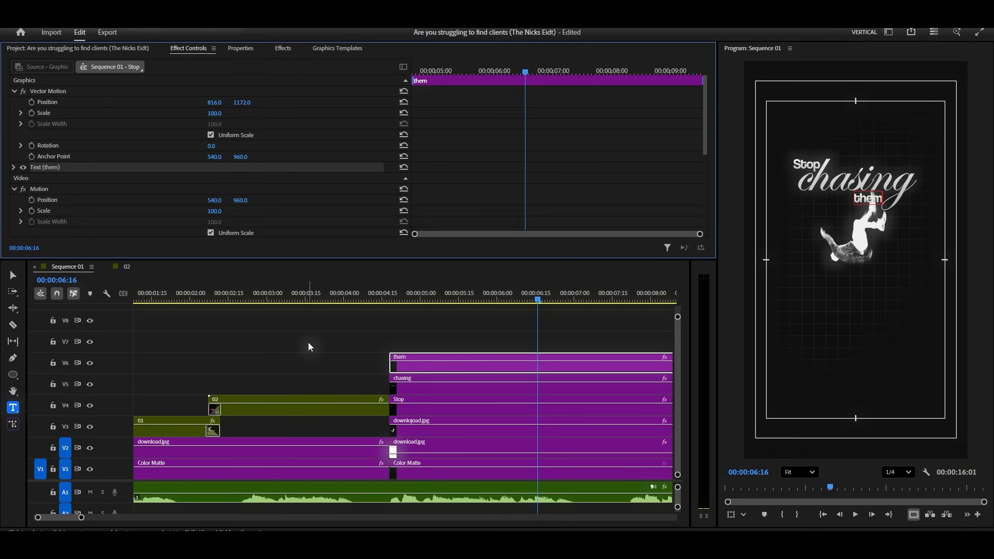
- Enlarge the chasing title's font a little further and lower the title to vertical position 1132
{"action": "left_click", "coordinate": [428, 391]}
{"action": "left_click", "coordinate": [241, 48]}
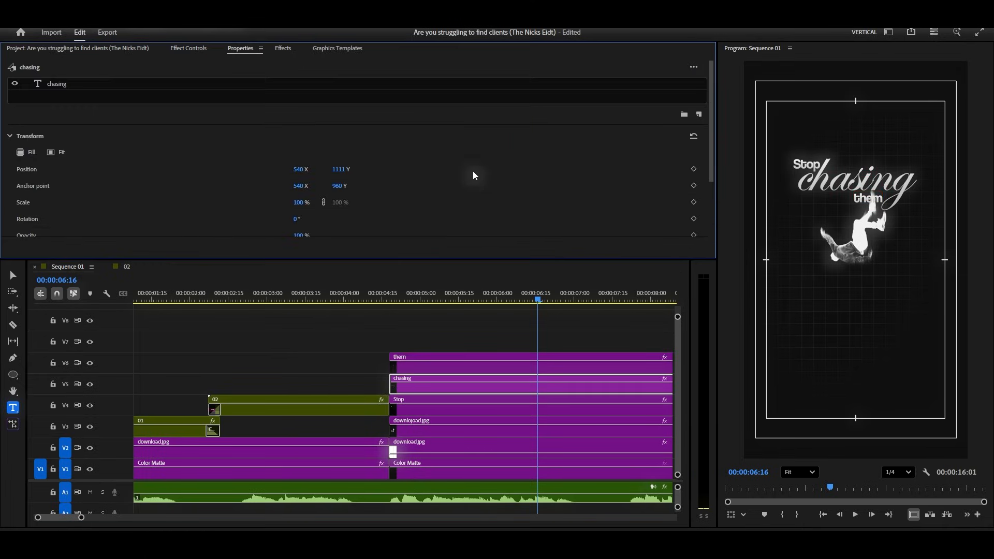
{"action": "left_click", "coordinate": [371, 83]}
{"action": "left_click_drag", "start_coordinate": [524, 196], "coordinate": [579, 195]}
{"action": "left_click", "coordinate": [192, 48]}
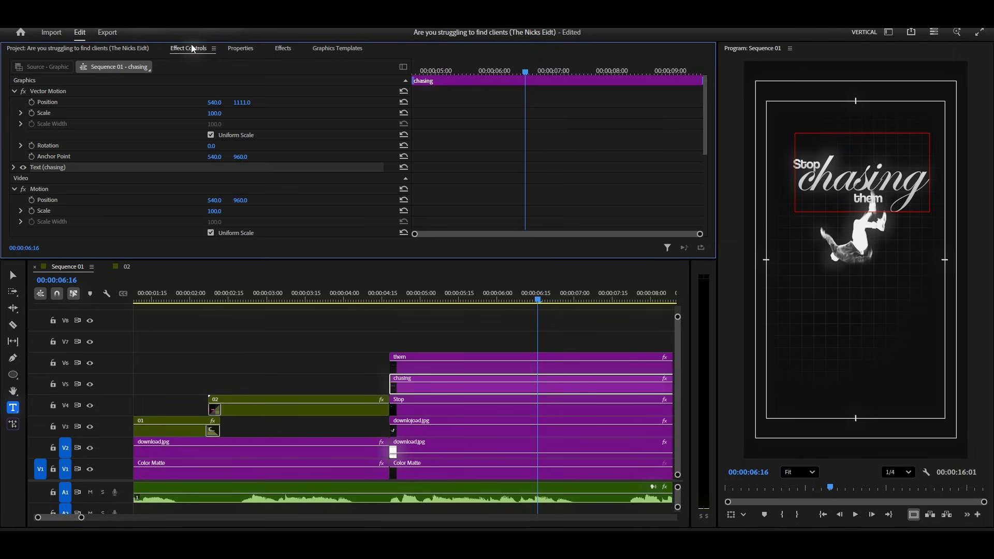
{"action": "left_click_drag", "start_coordinate": [242, 102], "coordinate": [248, 104]}
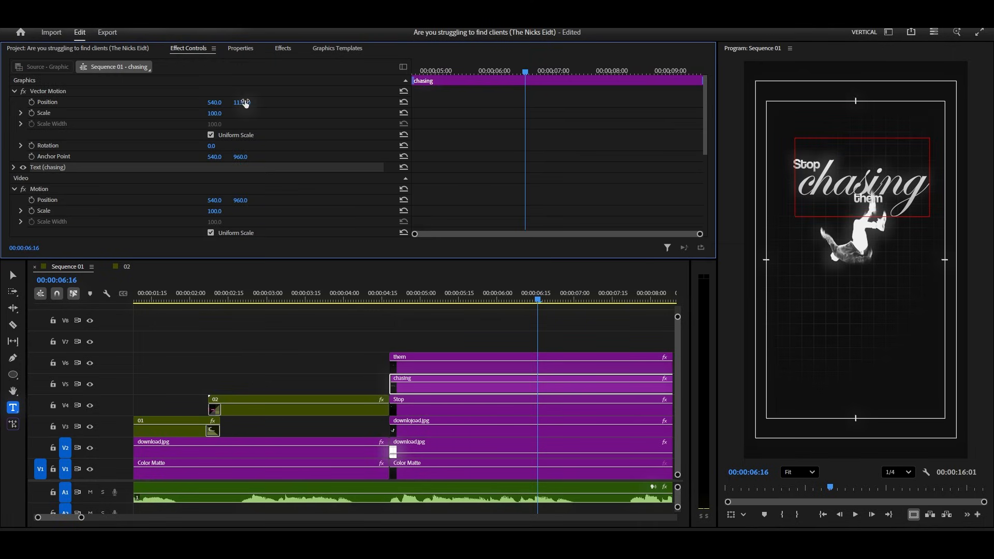
- Recenter the enlarged chasing text horizontally in the frame
{"action": "left_click", "coordinate": [240, 48]}
{"action": "left_click_drag", "start_coordinate": [710, 88], "coordinate": [703, 162]}
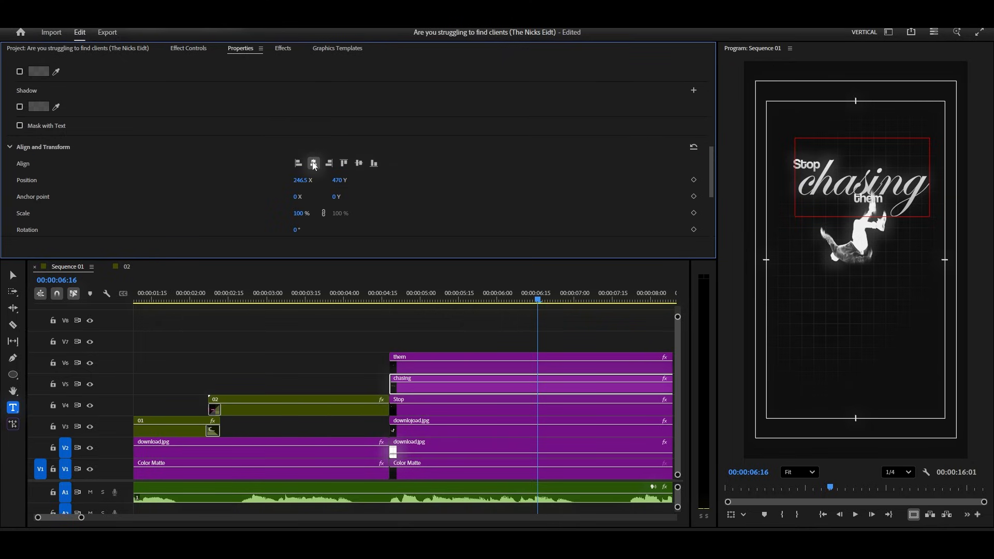
{"action": "left_click", "coordinate": [313, 163]}
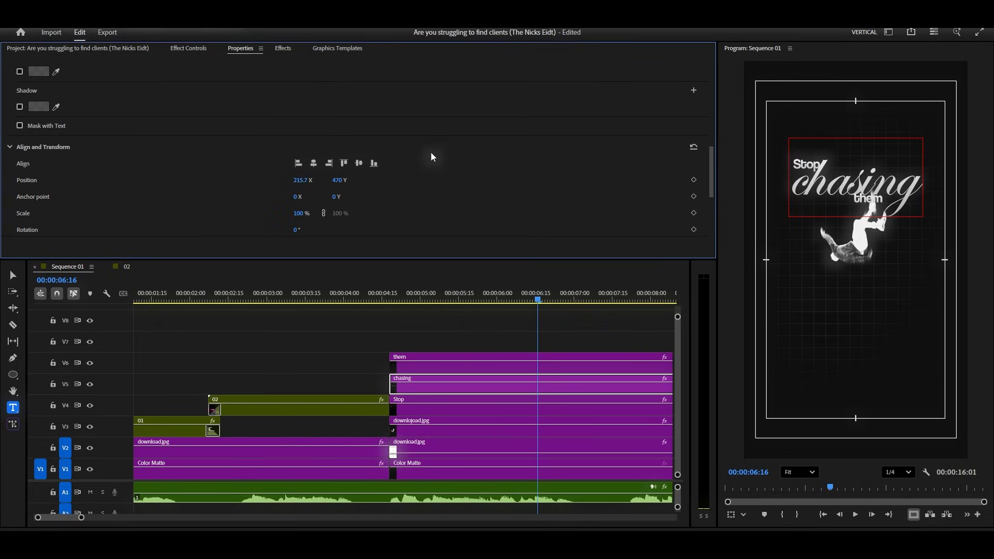
{"action": "scroll", "coordinate": [433, 157], "scroll_direction": "up", "scroll_amount": 2}
- Reposition the them title to 834, 1185 and the Stop title to 502, 1016 around the chasing title
{"action": "left_click", "coordinate": [172, 48]}
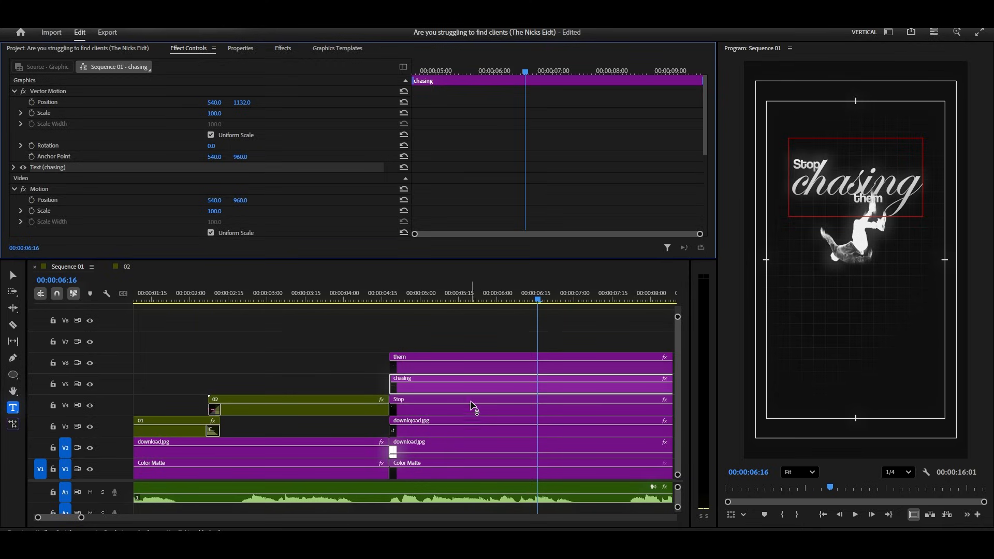
{"action": "left_click", "coordinate": [454, 367]}
{"action": "left_click_drag", "start_coordinate": [215, 102], "coordinate": [248, 102]}
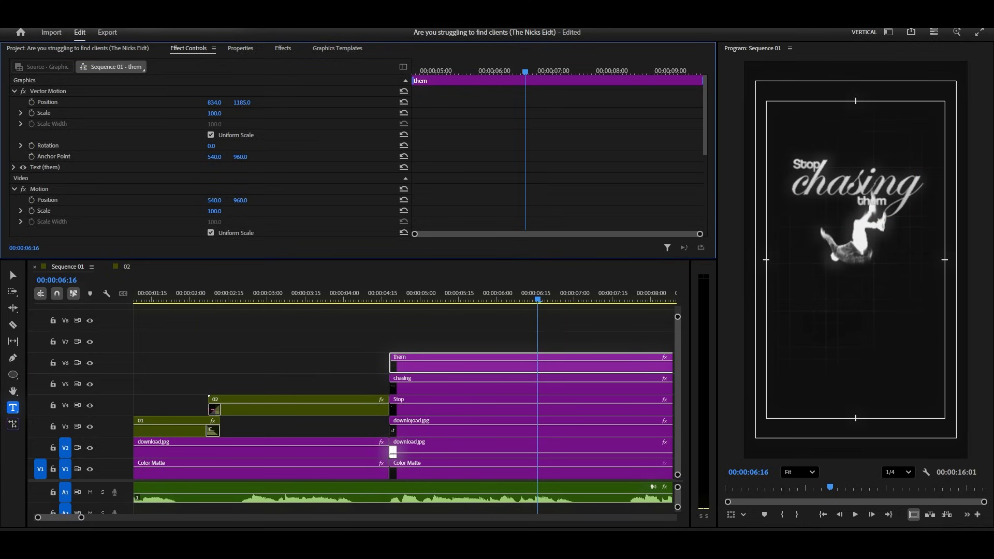
{"action": "left_click", "coordinate": [449, 412]}
{"action": "left_click_drag", "start_coordinate": [212, 101], "coordinate": [239, 103]}
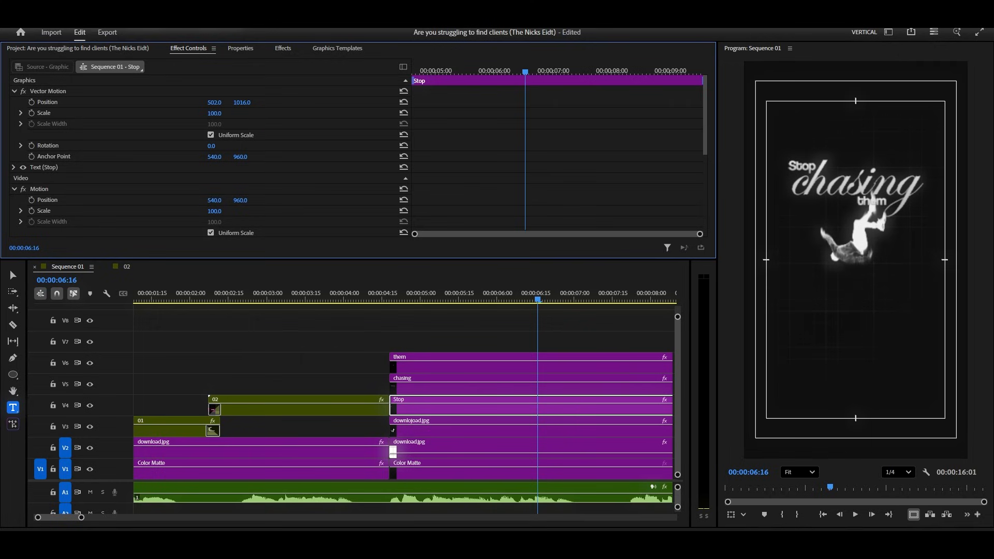
- Set the chasing title's blend mode to Difference and check its overlap with the falling figure around 00:00:05:00
{"action": "mouse_move", "coordinate": [414, 298]}
{"action": "left_mouse_down"}
{"action": "mouse_move", "coordinate": [385, 312]}
{"action": "mouse_move", "coordinate": [439, 304]}
{"action": "mouse_move", "coordinate": [429, 306]}
{"action": "left_mouse_up"}
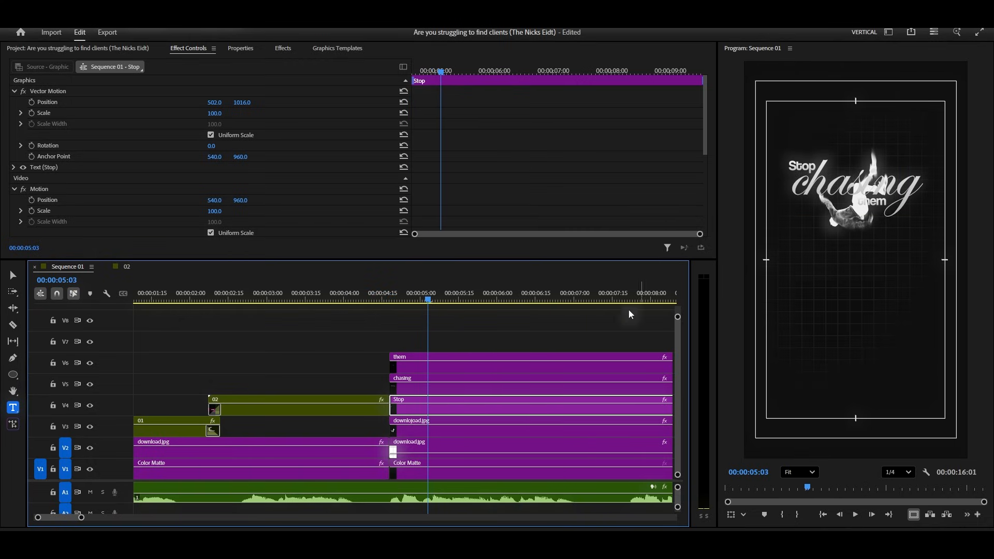
{"action": "left_click", "coordinate": [423, 392]}
{"action": "scroll", "coordinate": [278, 167], "scroll_direction": "down", "scroll_amount": 5}
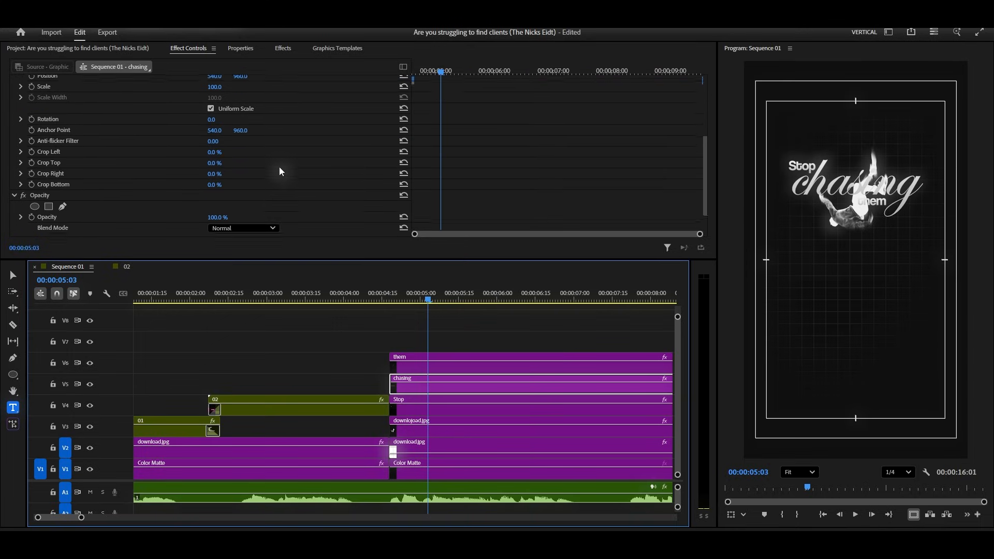
{"action": "left_click", "coordinate": [254, 198]}
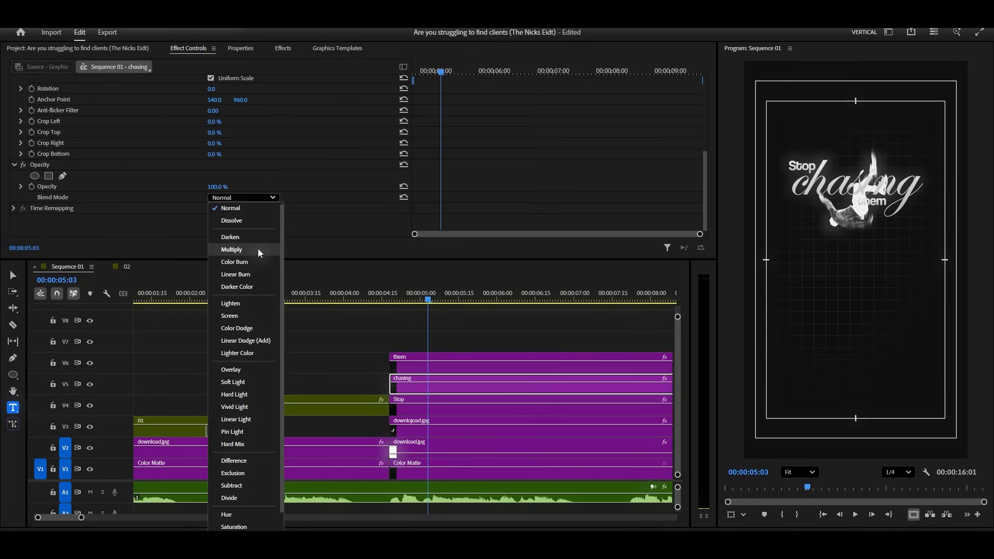
{"action": "left_click", "coordinate": [233, 461]}
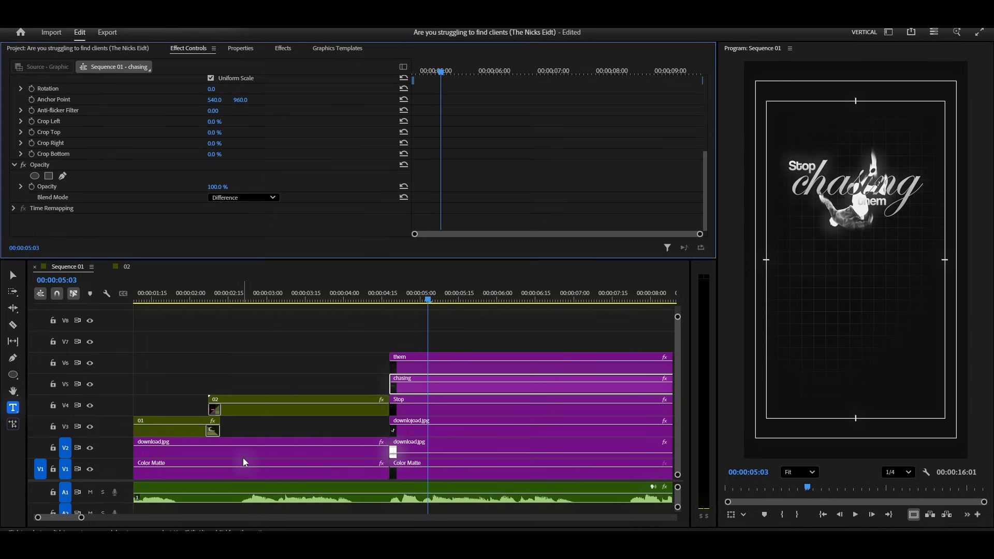
{"action": "left_click_drag", "start_coordinate": [428, 300], "coordinate": [420, 344]}
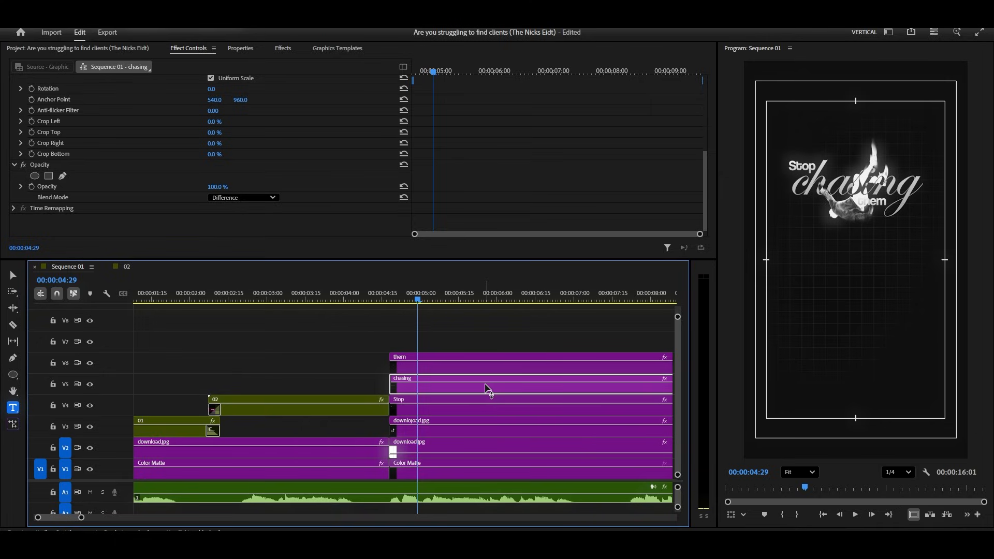
- Move the falling-figure clip and the Stop, chasing and them titles up one track, freeing V3
{"action": "scroll", "coordinate": [399, 389], "scroll_direction": "down", "scroll_amount": 5}
{"action": "left_click_drag", "start_coordinate": [548, 358], "coordinate": [439, 424]}
{"action": "key", "text": "alt+Up"}
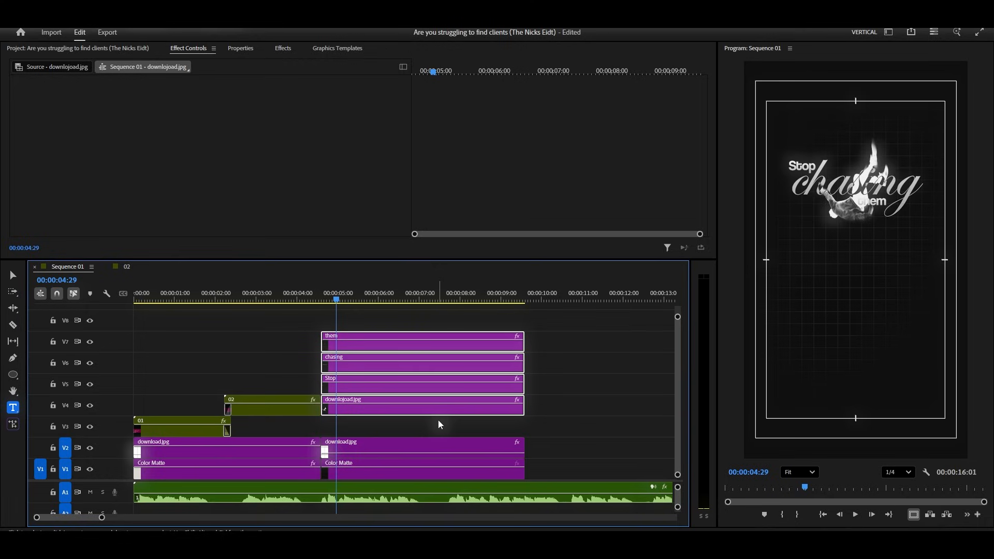
{"action": "left_click", "coordinate": [548, 340]}
- Place the focusing white spotlight lens flare image on V3 beneath the falling-figure clip, aligned with the scene's start
{"action": "left_click", "coordinate": [129, 48]}
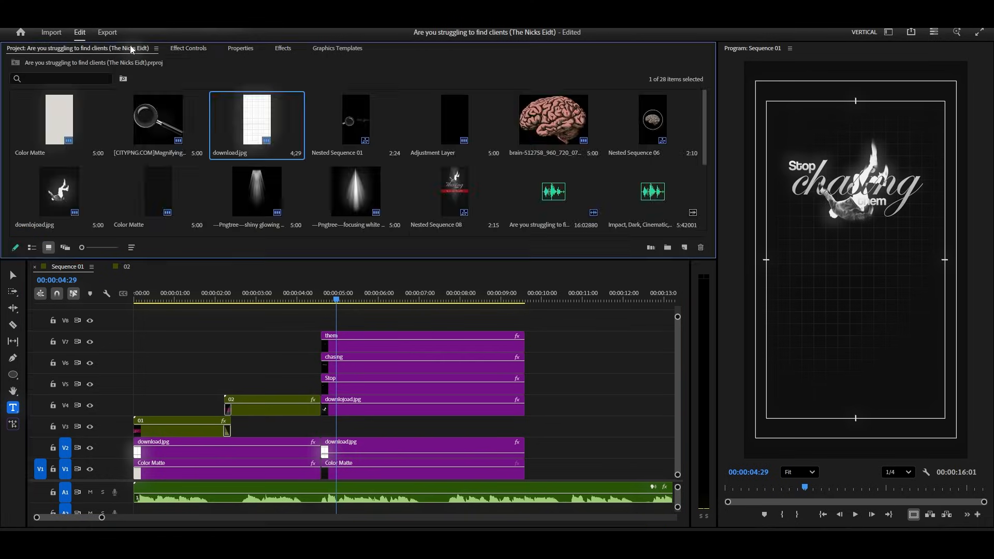
{"action": "left_click_drag", "start_coordinate": [356, 188], "coordinate": [327, 431]}
{"action": "left_click", "coordinate": [406, 433]}
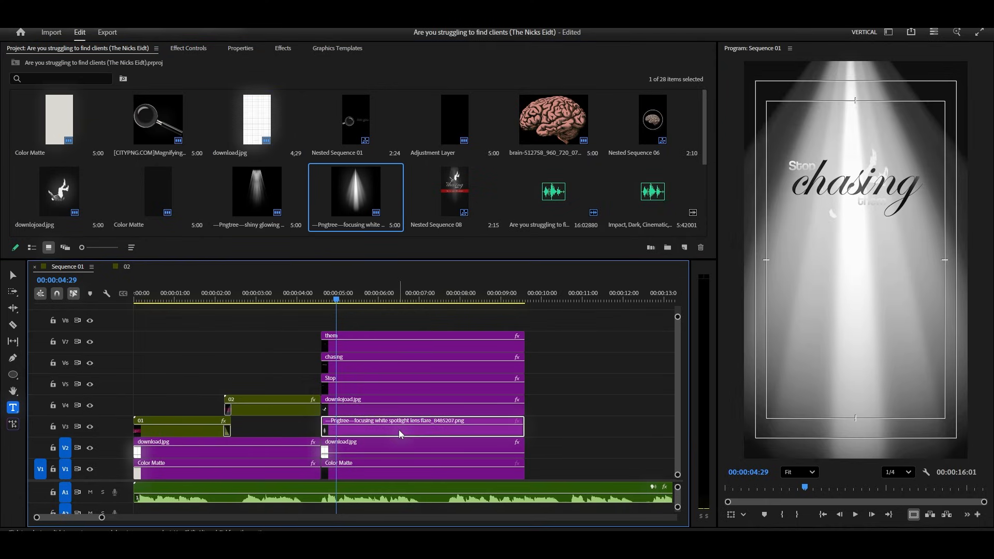
- Scale the spotlight image to 79 and raise it to vertical position 646
{"action": "left_click", "coordinate": [197, 48]}
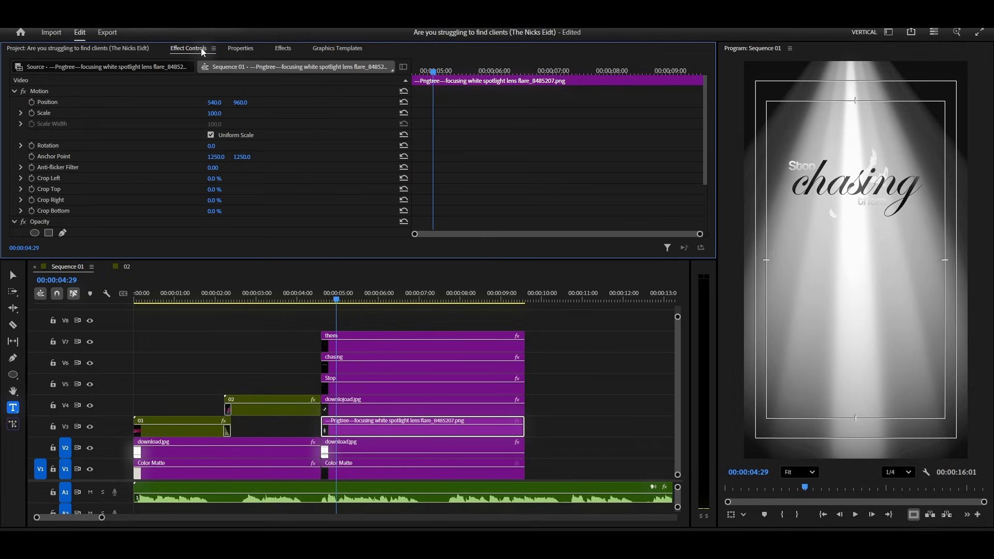
{"action": "left_click_drag", "start_coordinate": [214, 113], "coordinate": [245, 103]}
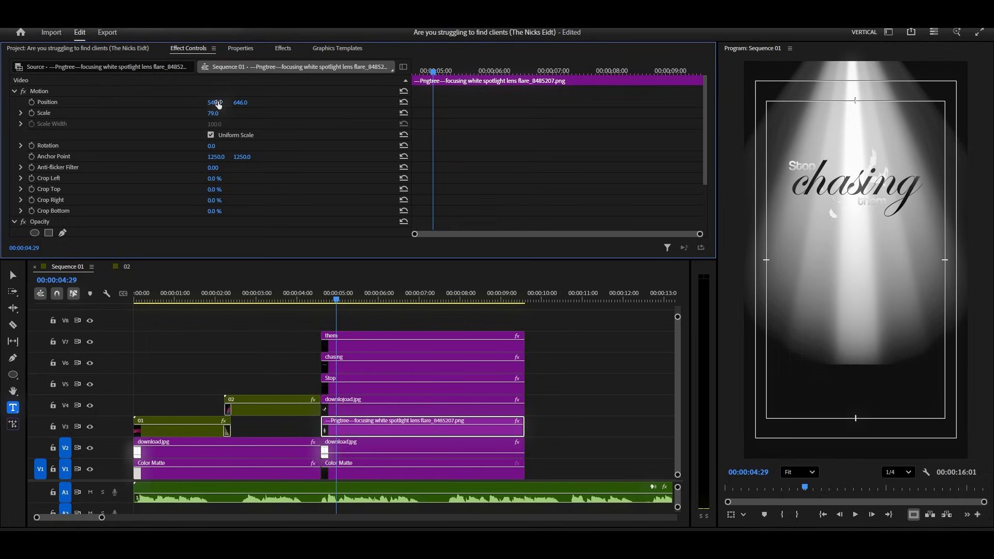
{"action": "scroll", "coordinate": [114, 202], "scroll_direction": "down", "scroll_amount": 2}
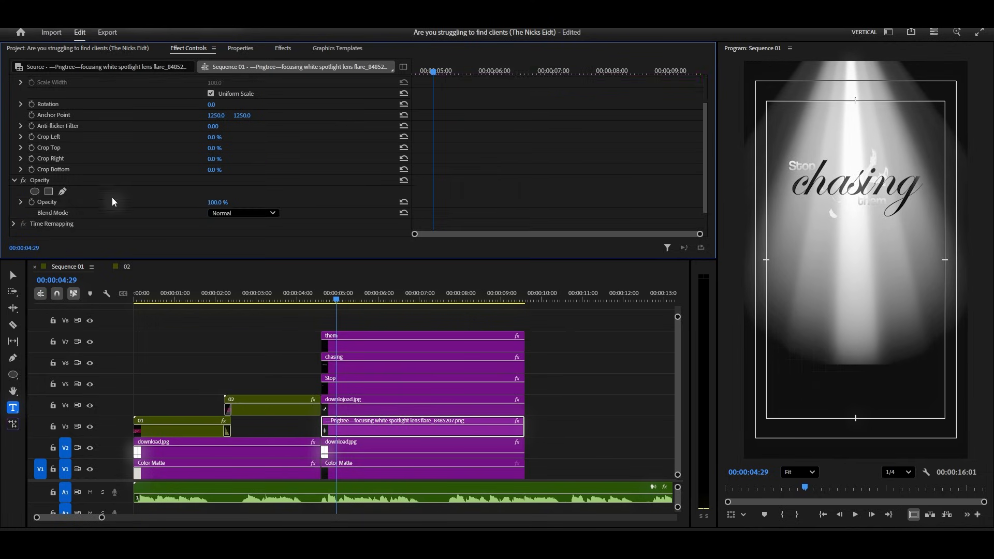
- Draw a pen mask on the spotlight image following the light cone, with narrow top corners, straight sides and a curved lower edge
{"action": "left_click", "coordinate": [63, 192]}
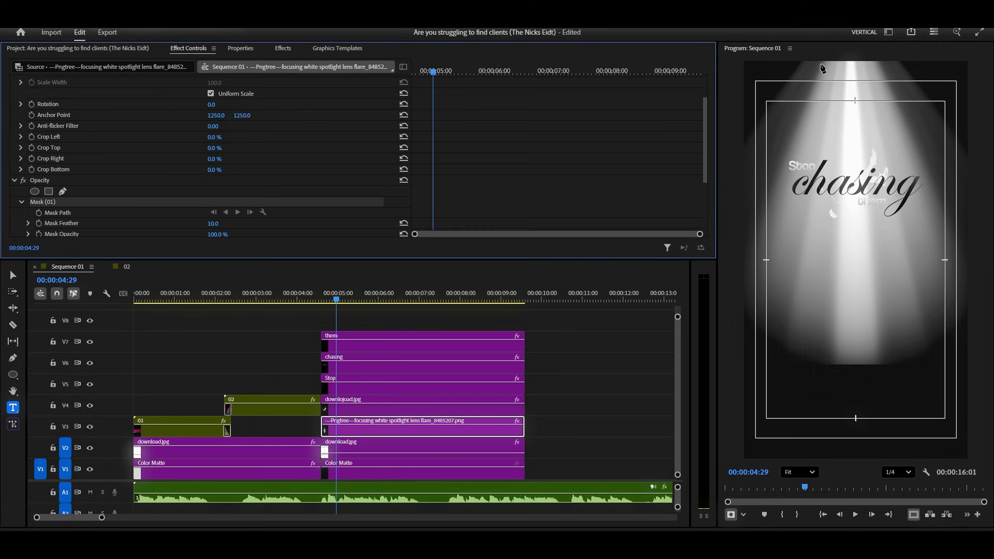
{"action": "left_click", "coordinate": [842, 63]}
{"action": "left_click", "coordinate": [757, 294]}
{"action": "mouse_move", "coordinate": [944, 299]}
{"action": "left_mouse_down"}
{"action": "mouse_move", "coordinate": [979, 198]}
{"action": "mouse_move", "coordinate": [992, 190]}
{"action": "left_mouse_up"}
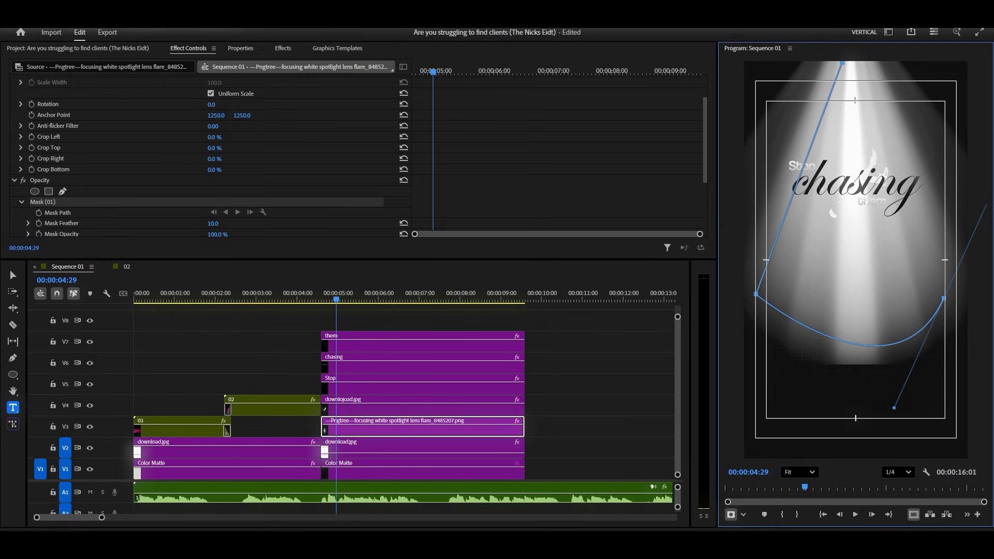
{"action": "left_click", "coordinate": [868, 62]}
{"action": "scroll", "coordinate": [866, 230], "scroll_direction": "down", "scroll_amount": 2}
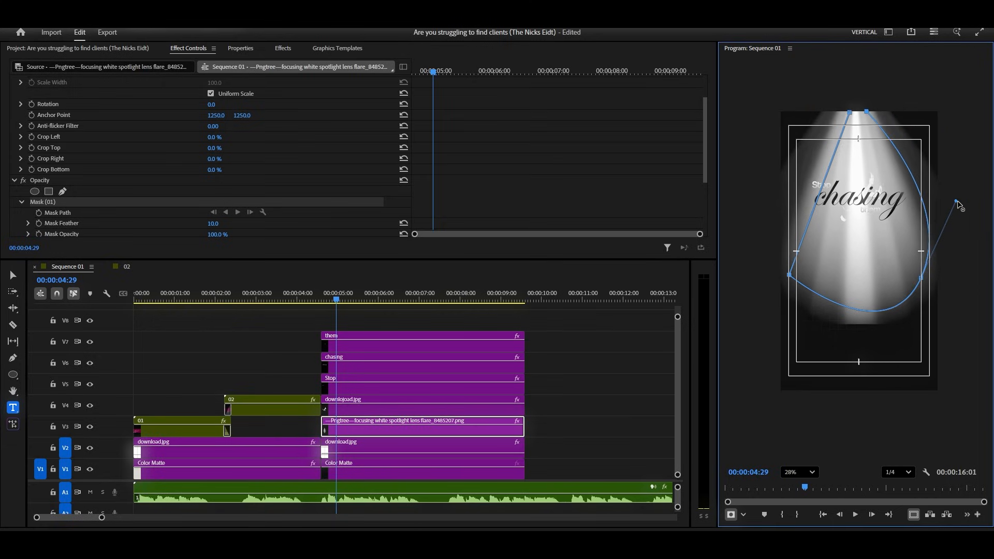
{"action": "left_click_drag", "start_coordinate": [957, 203], "coordinate": [900, 202]}
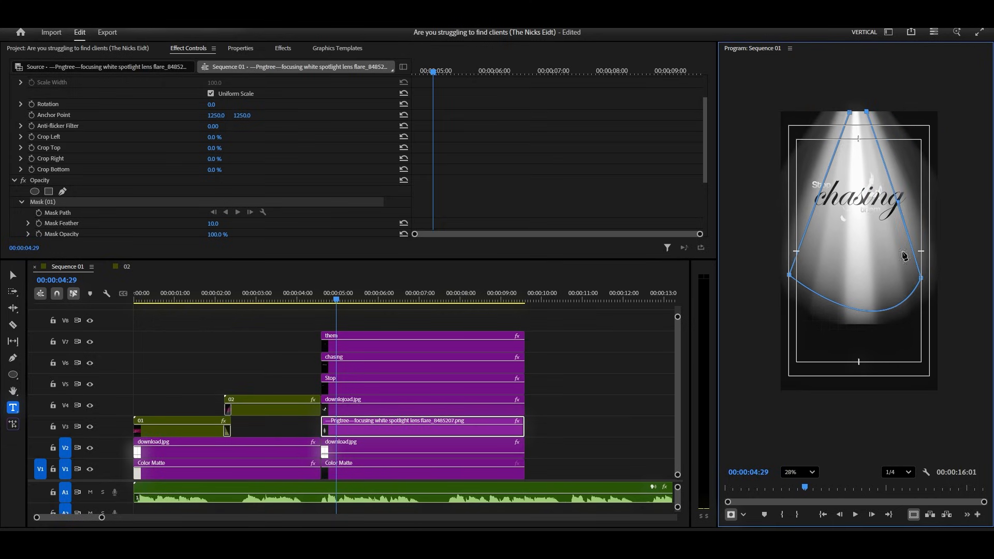
{"action": "left_click", "coordinate": [922, 278], "text": "alt"}
{"action": "left_click", "coordinate": [852, 112]}
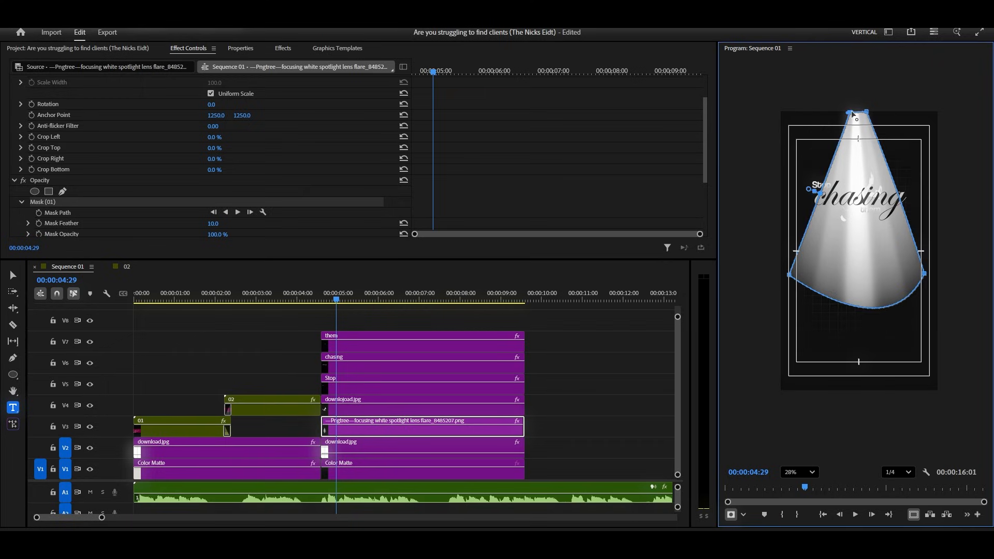
- Feather the spotlight mask to 187 and set the image's blend mode to Lighter Color
{"action": "scroll", "coordinate": [410, 186], "scroll_direction": "down", "scroll_amount": 1}
{"action": "left_click_drag", "start_coordinate": [213, 192], "coordinate": [262, 192]}
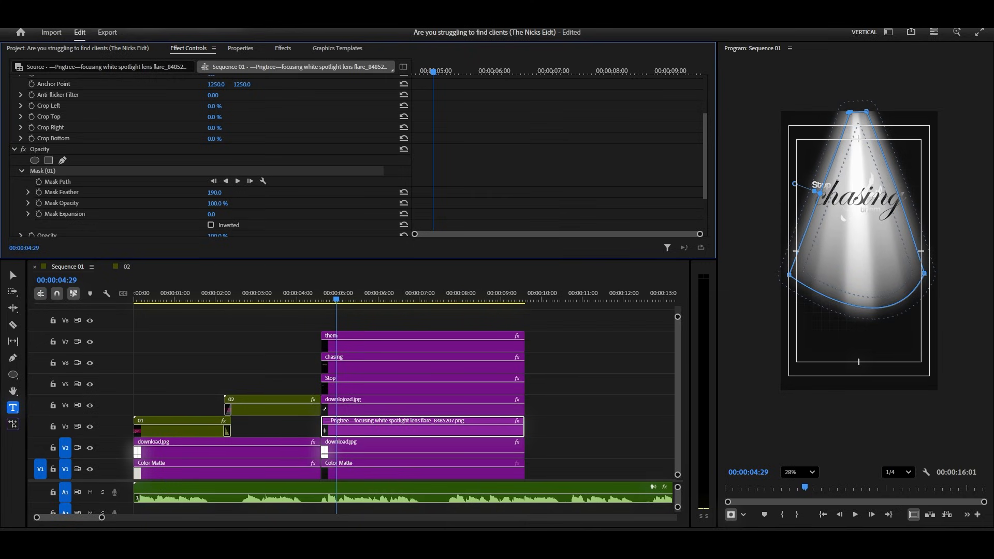
{"action": "scroll", "coordinate": [263, 219], "scroll_direction": "down", "scroll_amount": 2}
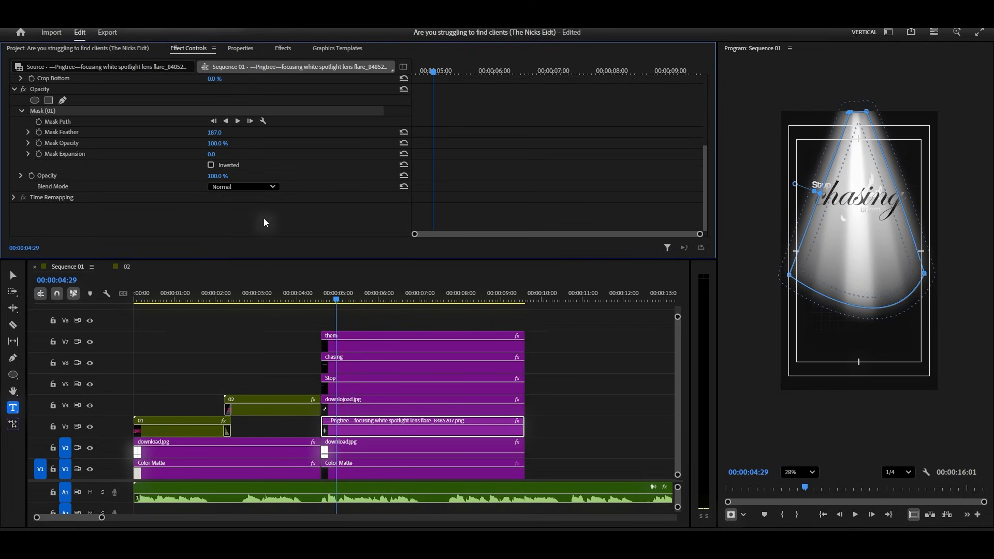
{"action": "left_click", "coordinate": [253, 187]}
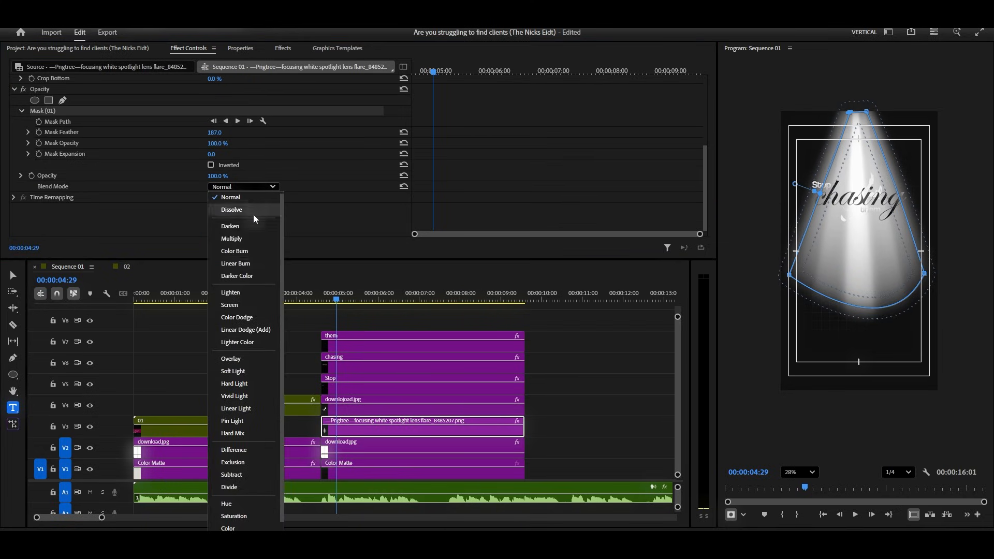
{"action": "left_click", "coordinate": [249, 341]}
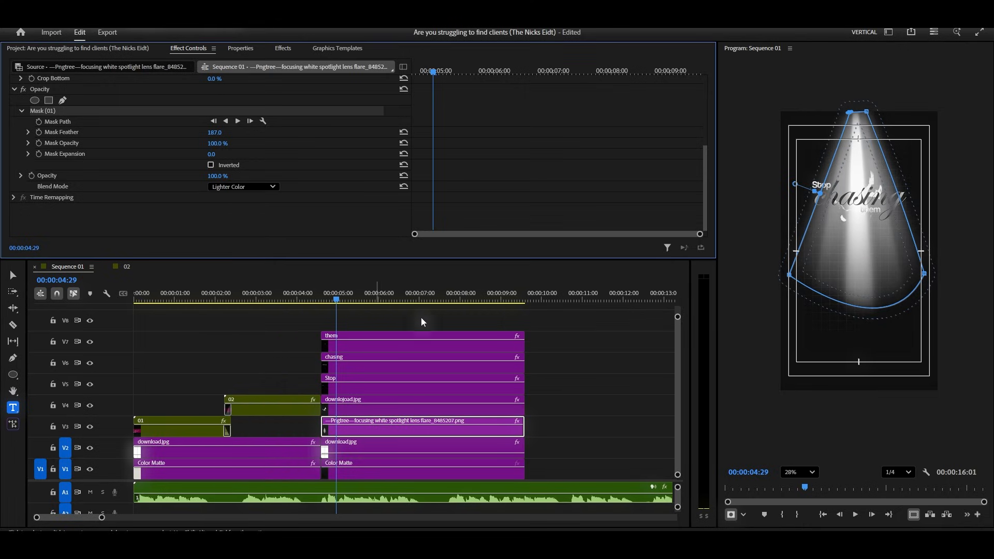
- Raise the mask's lower corner at the end of the curved edge slightly and set the mask feather to 293
{"action": "left_click_drag", "start_coordinate": [925, 272], "coordinate": [927, 261]}
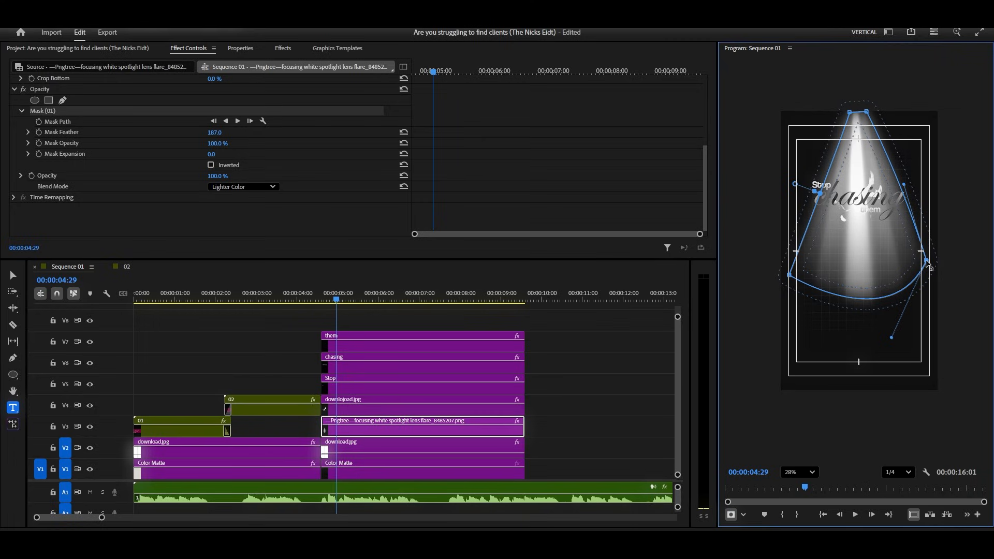
{"action": "left_click_drag", "start_coordinate": [213, 133], "coordinate": [258, 133]}
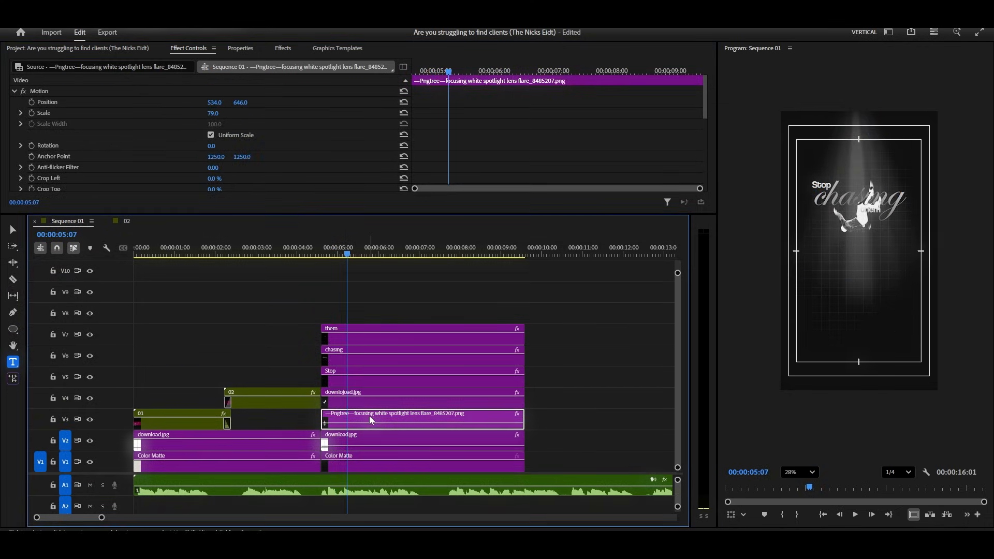
- Move the spotlight image to V8 above the titles and set its opacity to 20%
{"action": "left_click_drag", "start_coordinate": [370, 417], "coordinate": [378, 317]}
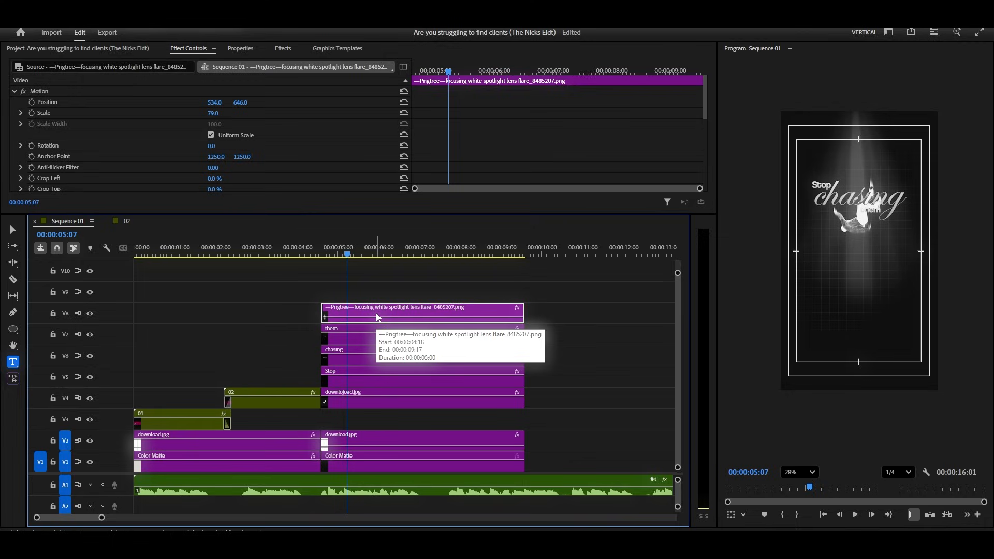
{"action": "scroll", "coordinate": [510, 108], "scroll_direction": "down", "scroll_amount": 5}
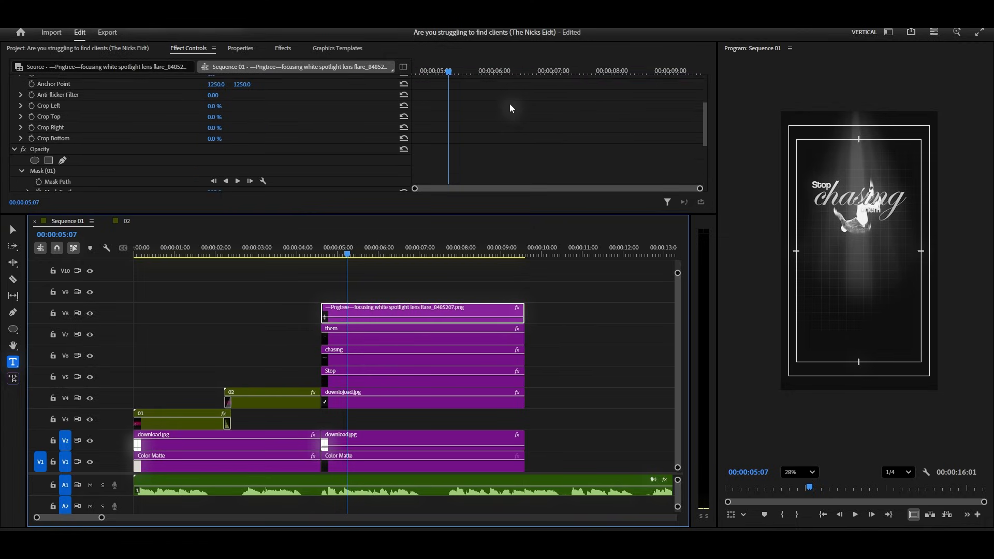
{"action": "scroll", "coordinate": [510, 108], "scroll_direction": "down", "scroll_amount": 2}
{"action": "left_click_drag", "start_coordinate": [367, 214], "coordinate": [367, 247]}
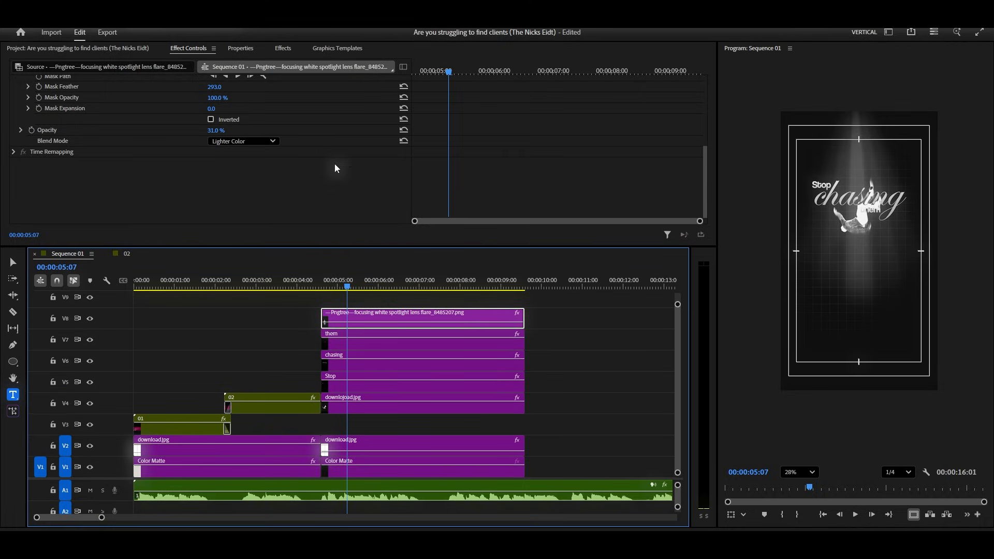
{"action": "scroll", "coordinate": [335, 168], "scroll_direction": "up", "scroll_amount": 3}
{"action": "left_click", "coordinate": [221, 182]}
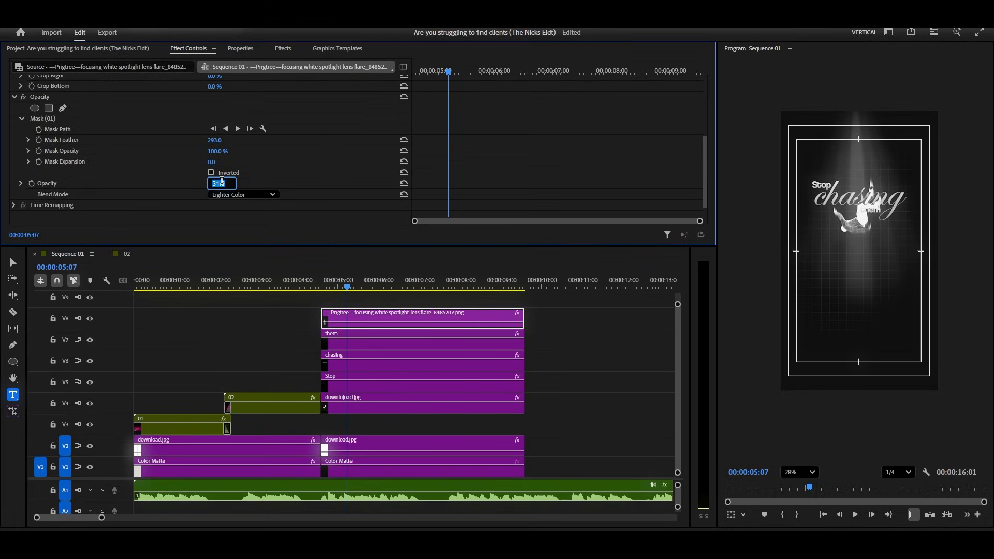
{"action": "key", "text": "Return"}
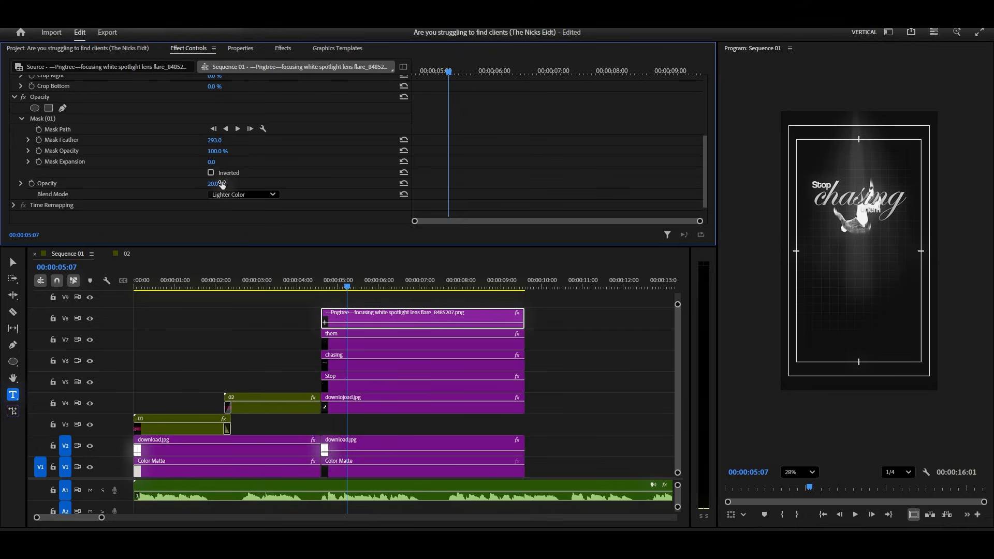
- Keyframe the spotlight image's opacity from 0% at 00:00:04:18 to 100% at 00:00:04:23
{"action": "left_click_drag", "start_coordinate": [446, 73], "coordinate": [401, 79]}
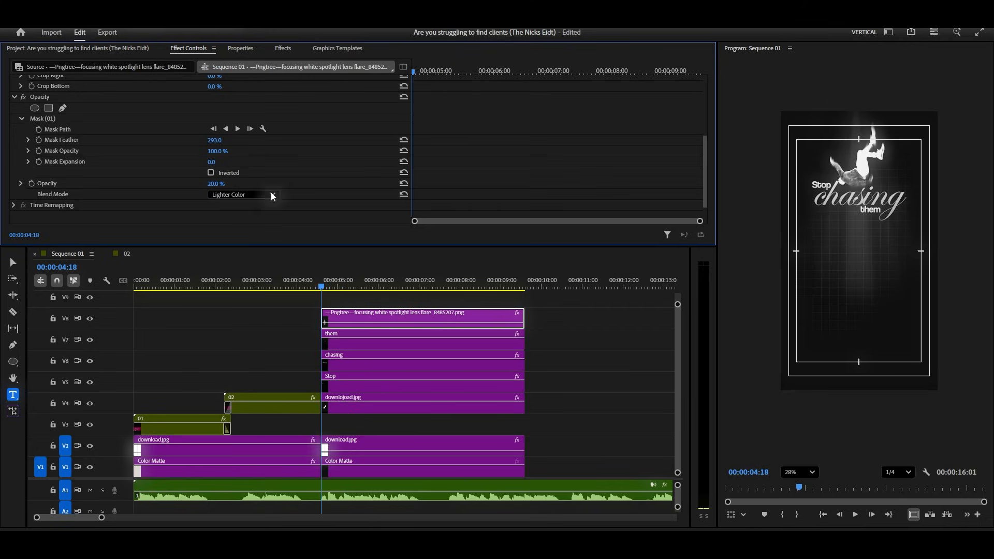
{"action": "left_click", "coordinate": [31, 184]}
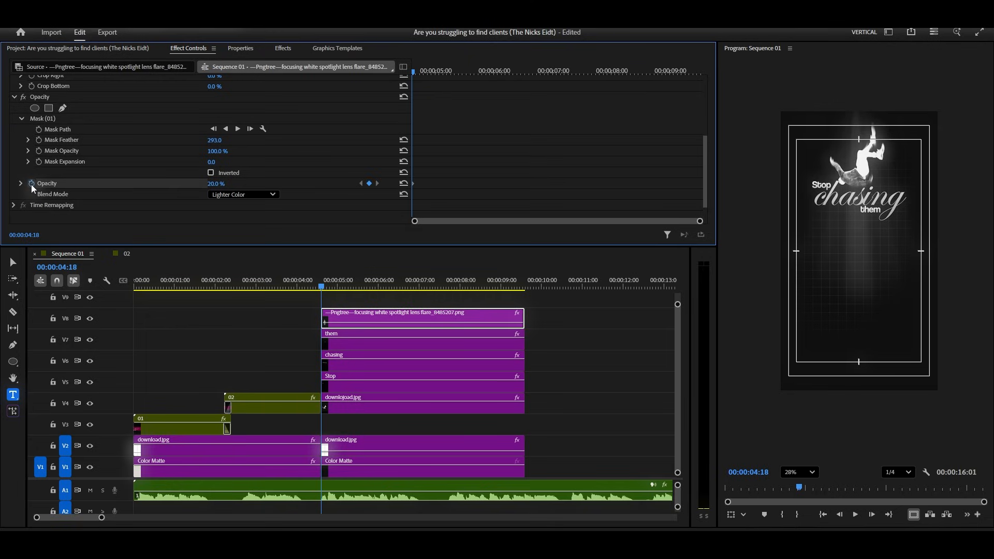
{"action": "left_click_drag", "start_coordinate": [417, 73], "coordinate": [426, 72]}
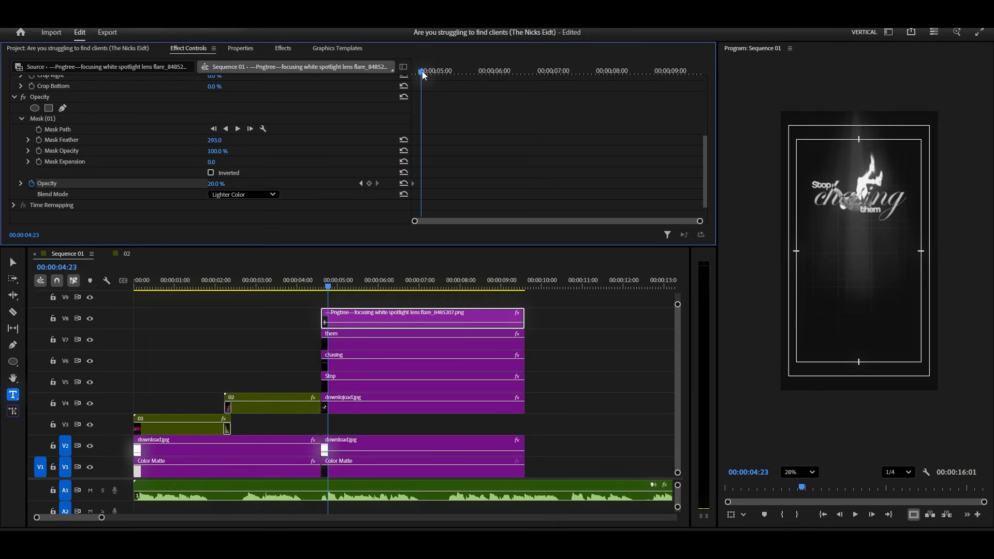
{"action": "left_click", "coordinate": [404, 183]}
{"action": "left_click", "coordinate": [362, 184]}
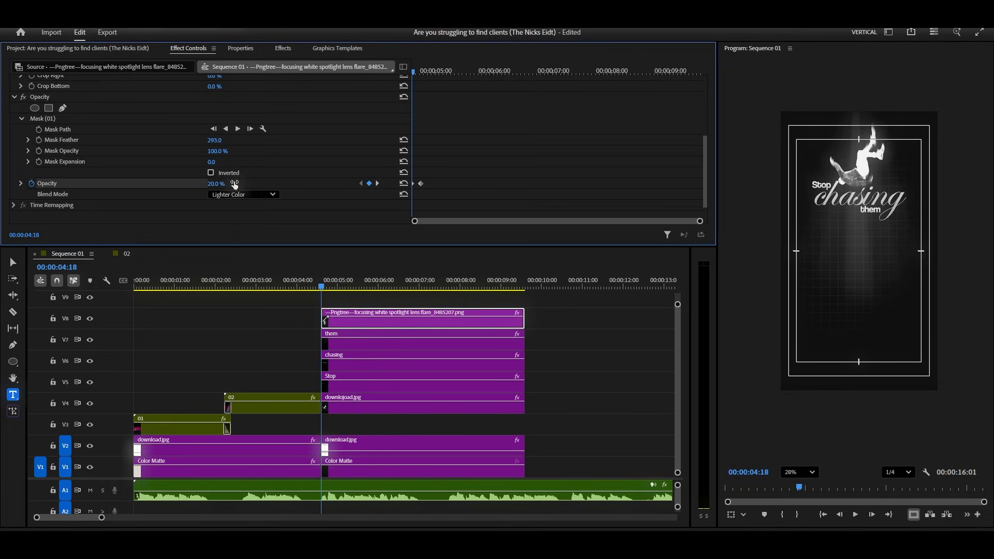
{"action": "left_click_drag", "start_coordinate": [221, 184], "coordinate": [199, 184]}
- Add a 0% opacity keyframe to the spotlight image at 00:00:04:27
{"action": "left_click_drag", "start_coordinate": [418, 69], "coordinate": [433, 75]}
{"action": "left_click", "coordinate": [221, 183]}
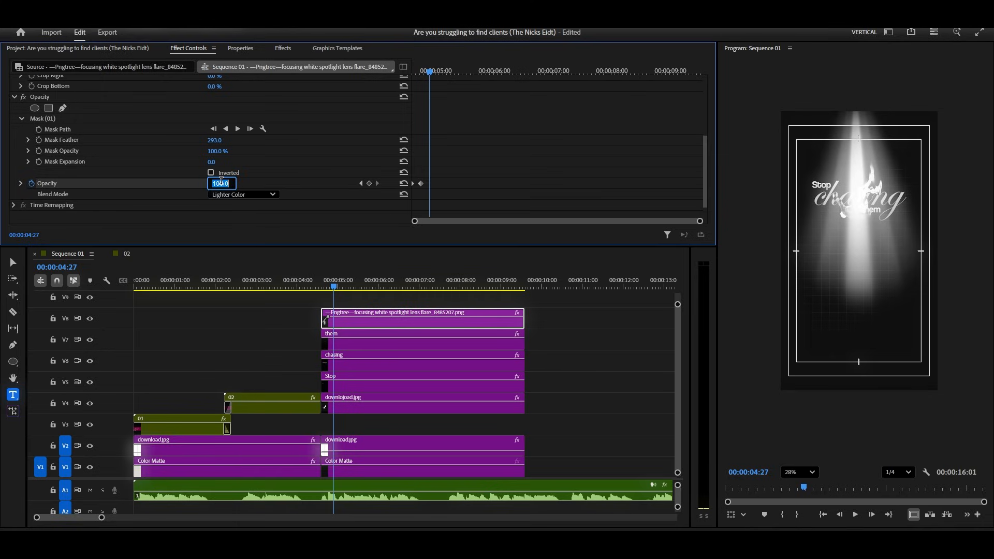
{"action": "type", "text": "20"}
{"action": "key", "text": "Return"}
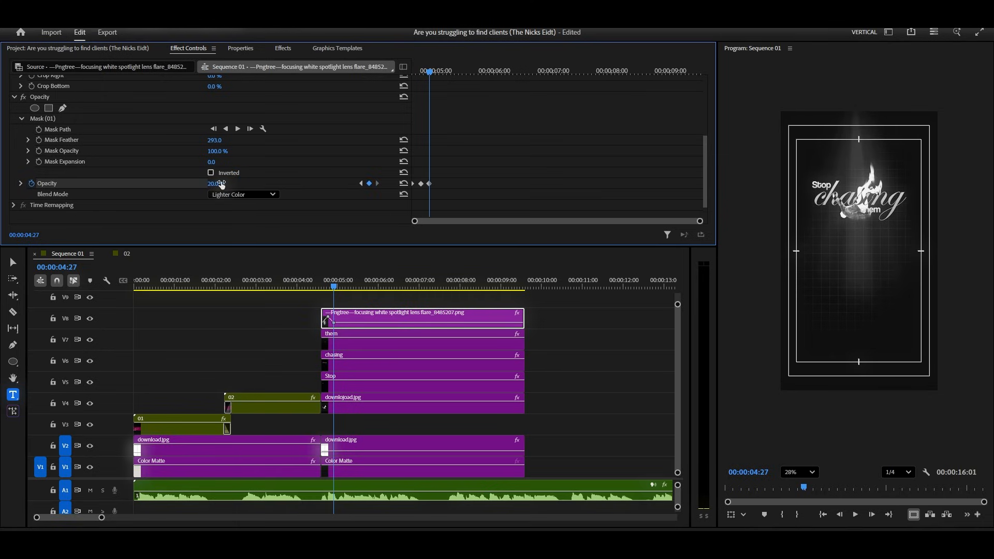
{"action": "left_click_drag", "start_coordinate": [221, 184], "coordinate": [207, 185]}
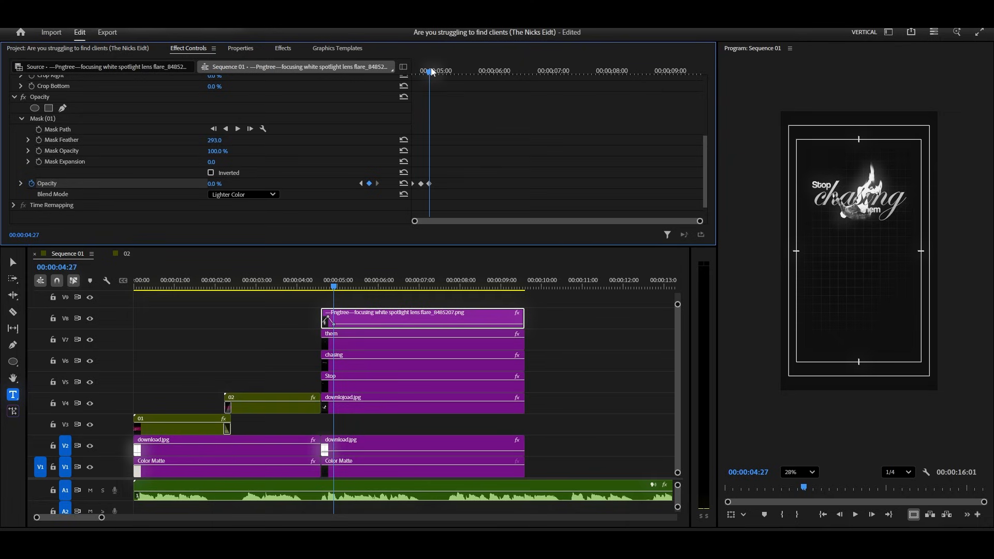
- Add spotlight opacity keyframes of 20% around 00:00:05:00 and 0% at 00:00:05:06
{"action": "left_click_drag", "start_coordinate": [432, 73], "coordinate": [440, 75]}
{"action": "left_click", "coordinate": [221, 184]}
{"action": "type", "text": "20"}
{"action": "key", "text": "Return"}
{"action": "left_click_drag", "start_coordinate": [438, 72], "coordinate": [449, 74]}
{"action": "left_click_drag", "start_coordinate": [216, 183], "coordinate": [207, 184]}
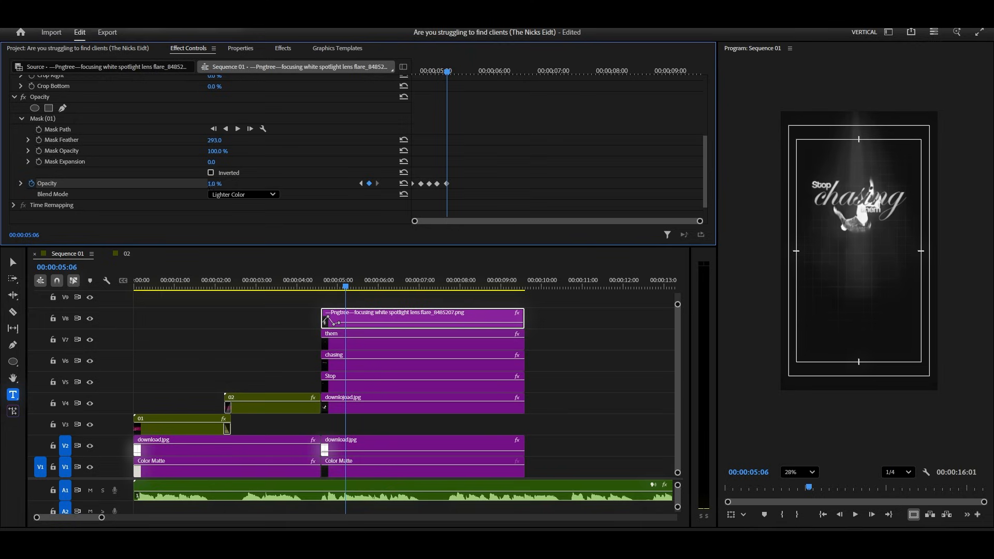
- Add spotlight opacity keyframes of 50% at 00:00:05:10 and 20% at 00:00:05:14
{"action": "left_click_drag", "start_coordinate": [449, 72], "coordinate": [455, 72]}
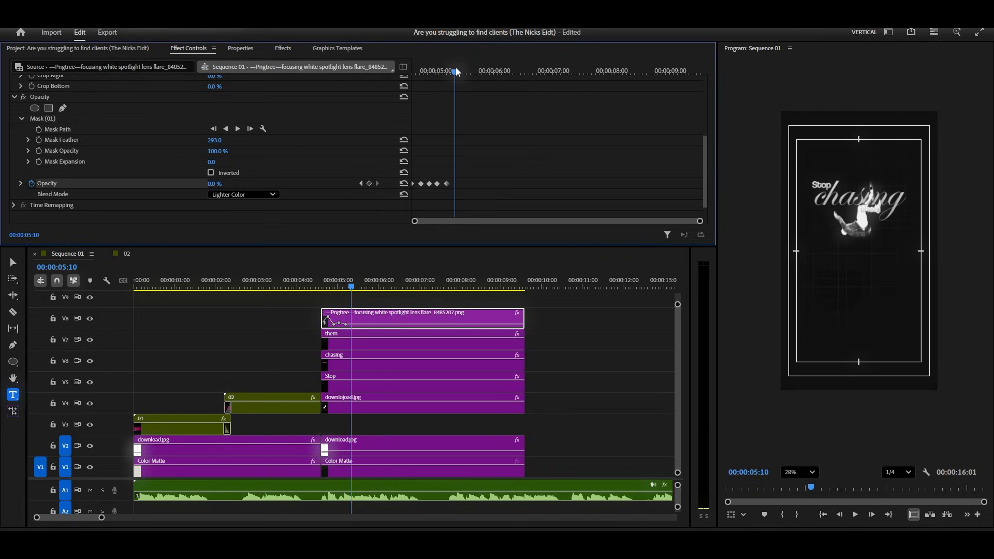
{"action": "left_click", "coordinate": [219, 183]}
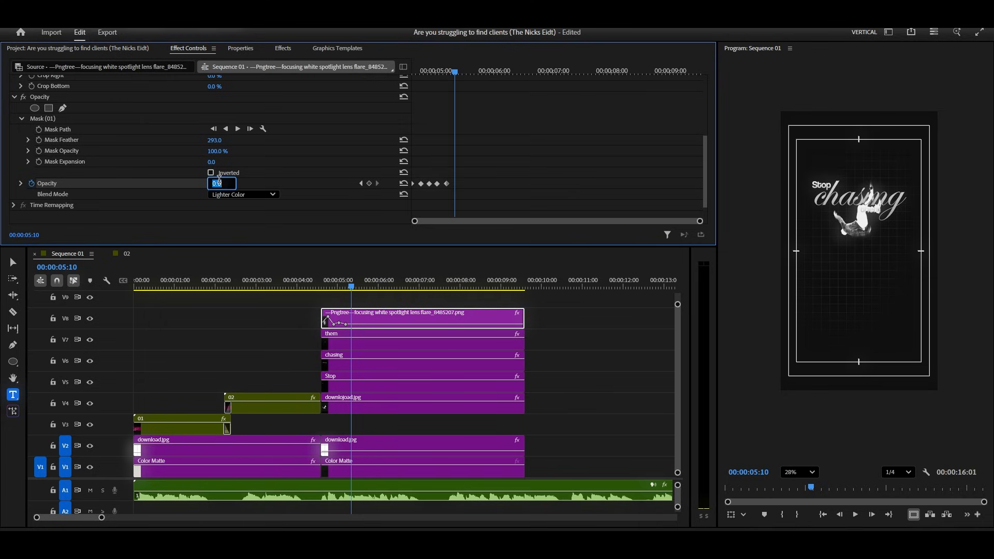
{"action": "type", "text": "50"}
{"action": "key", "text": "Return"}
{"action": "left_click_drag", "start_coordinate": [454, 72], "coordinate": [465, 74]}
{"action": "left_click", "coordinate": [221, 182]}
{"action": "type", "text": "20"}
{"action": "key", "text": "Return"}
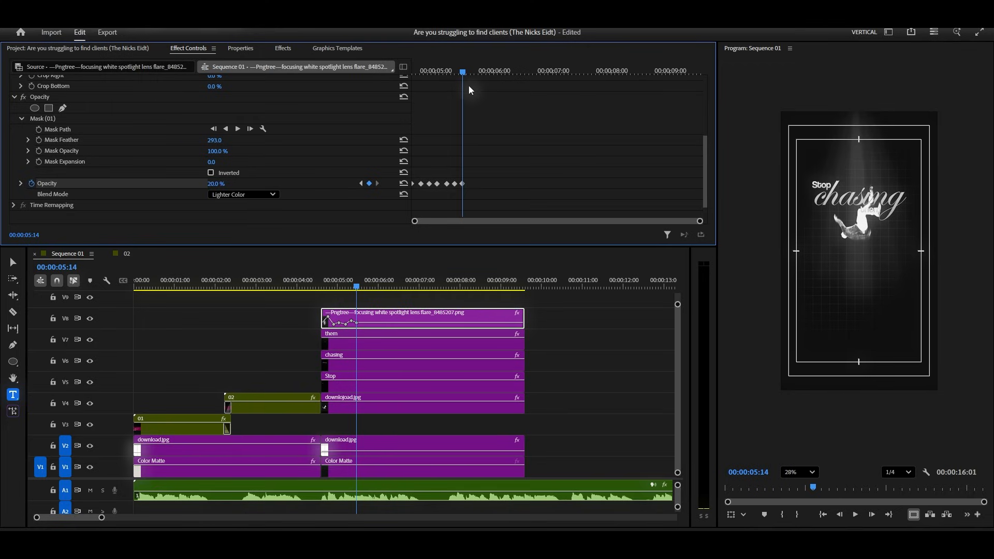
- Preview the spotlight flicker and pull its opacity keyframes closer together so it flickers faster from the scene's start
{"action": "left_click_drag", "start_coordinate": [462, 72], "coordinate": [413, 74]}
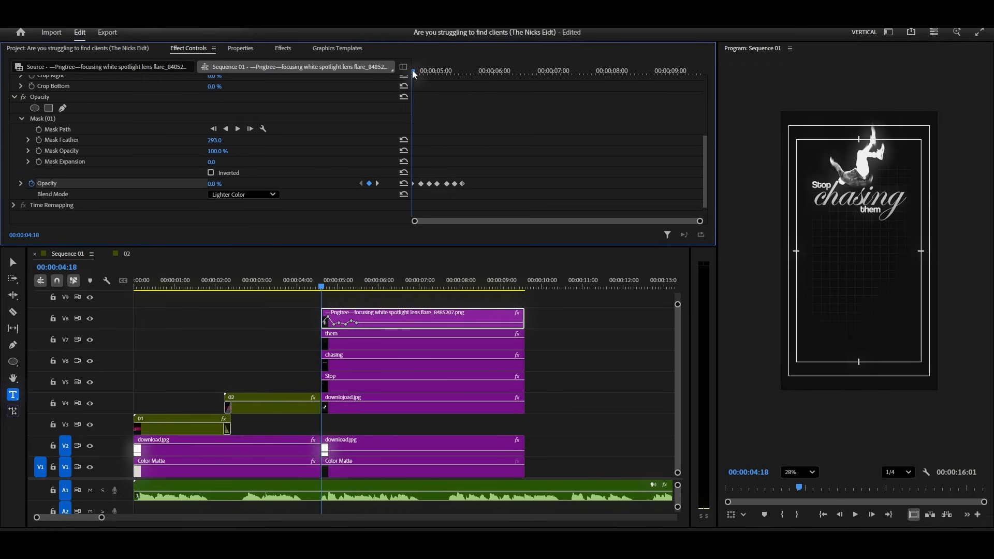
{"action": "key", "text": "space"}
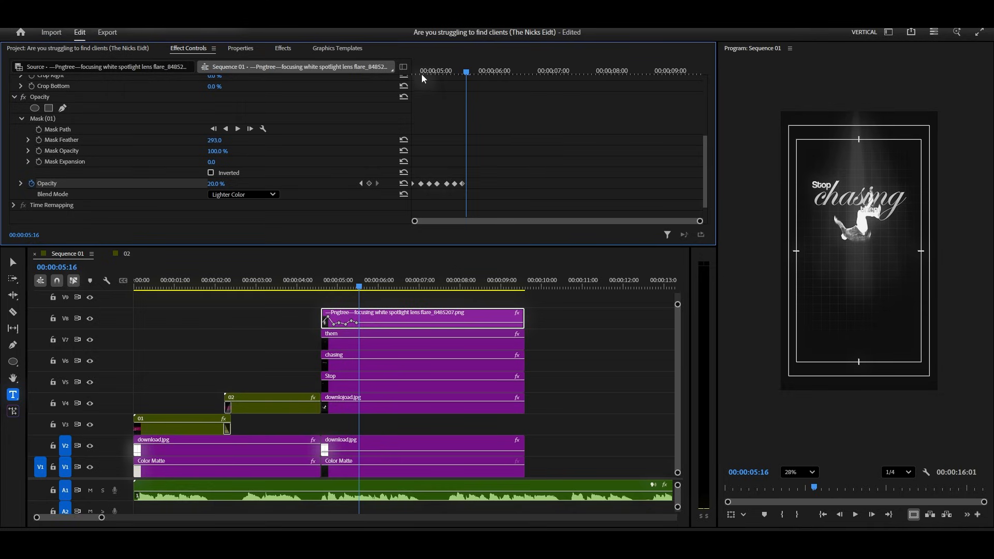
{"action": "left_click_drag", "start_coordinate": [420, 184], "coordinate": [440, 185]}
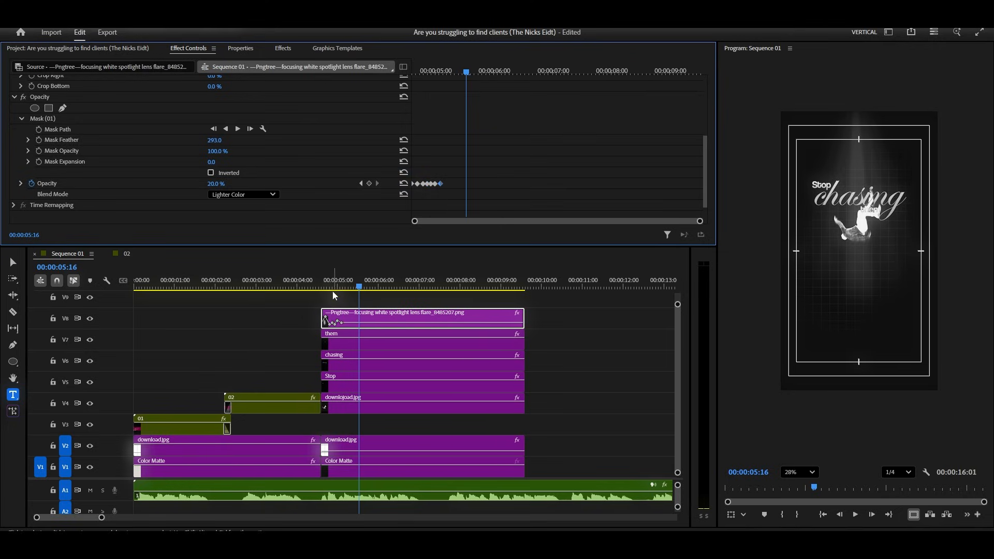
{"action": "left_click_drag", "start_coordinate": [359, 286], "coordinate": [320, 286]}
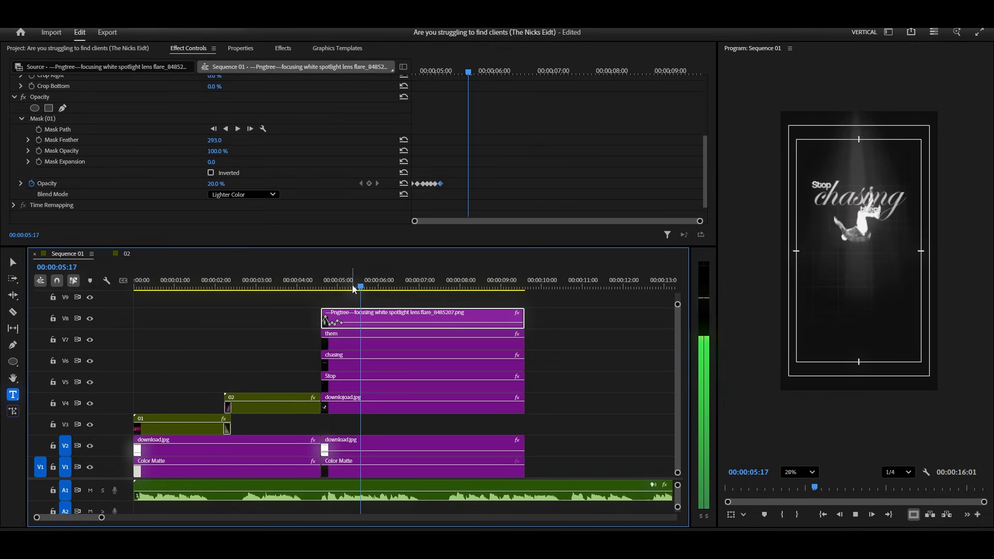
{"action": "key", "text": "space"}
- Shift the last opacity keyframe slightly earlier and play the scene from its start to check the flicker
{"action": "left_click_drag", "start_coordinate": [453, 72], "coordinate": [443, 73]}
{"action": "left_click_drag", "start_coordinate": [441, 184], "coordinate": [440, 185]}
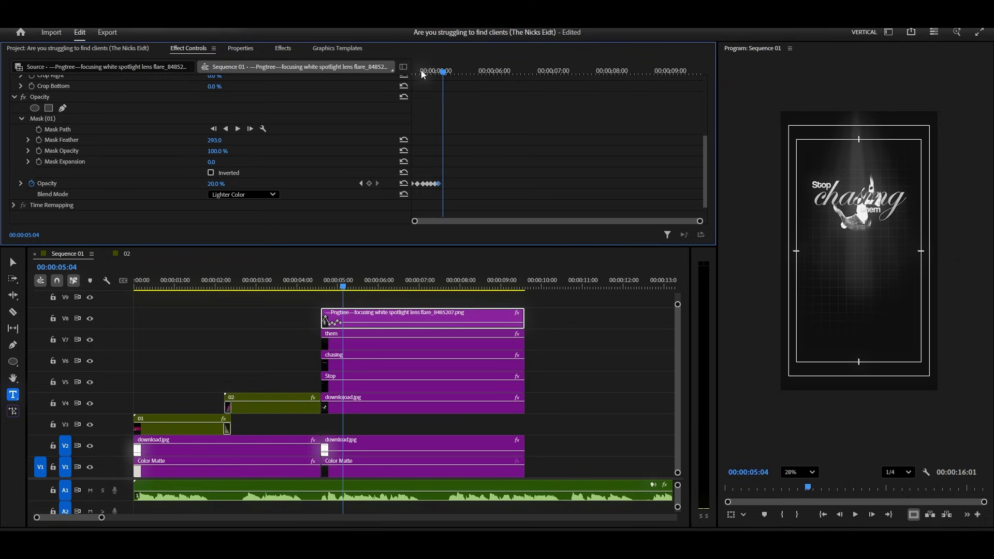
{"action": "left_click_drag", "start_coordinate": [328, 288], "coordinate": [321, 291]}
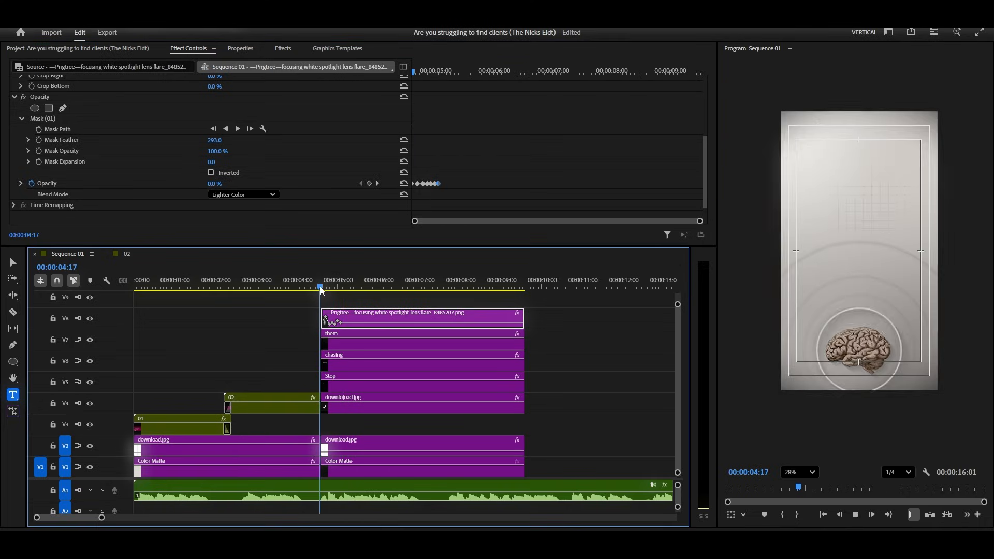
{"action": "key", "text": "space"}
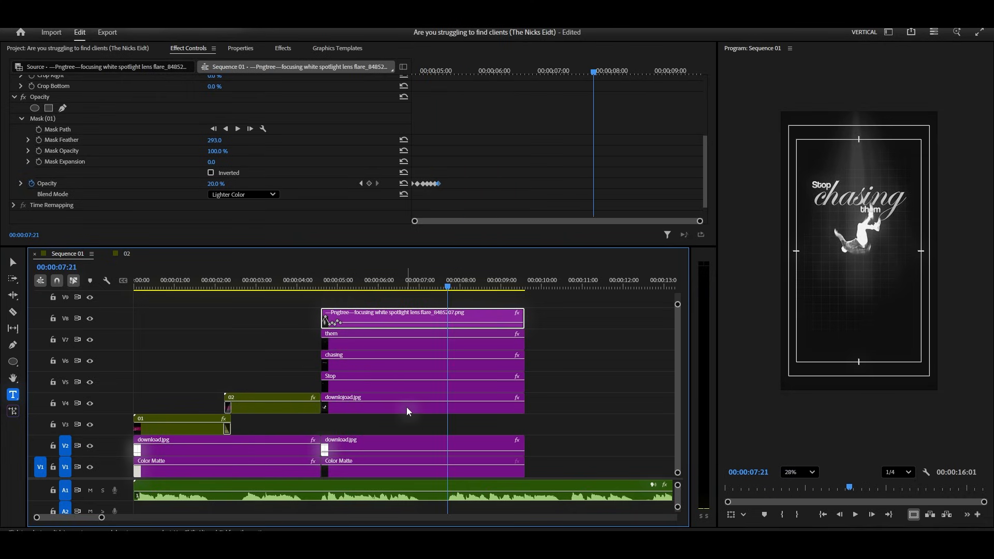
{"action": "key", "text": "space"}
{"action": "key", "text": "equal"}
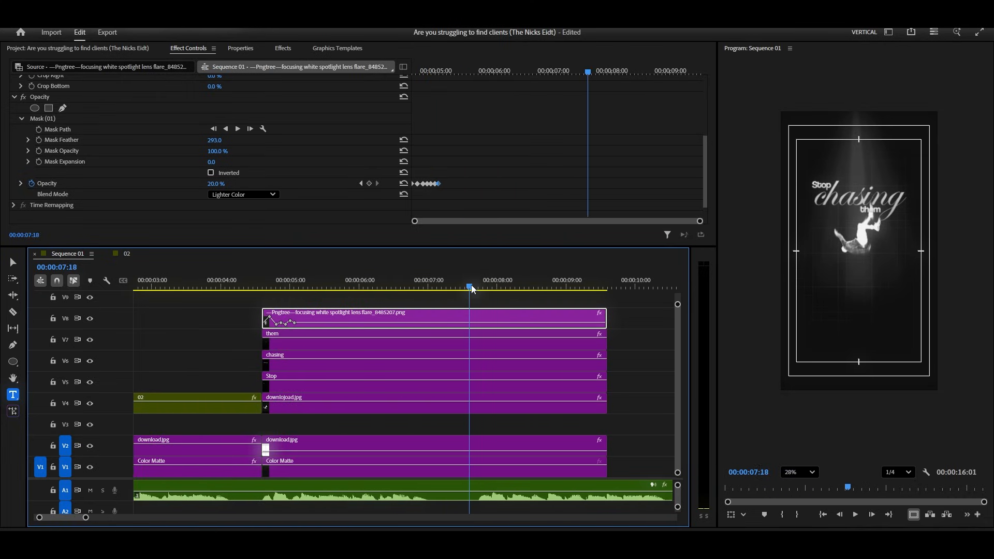
- Move the falling figure, Stop, chasing, them and spotlight clips down one track to close the empty V3 track
{"action": "scroll", "coordinate": [424, 408], "scroll_direction": "down", "scroll_amount": 2}
{"action": "left_click_drag", "start_coordinate": [461, 317], "coordinate": [522, 456]}
{"action": "scroll", "coordinate": [456, 461], "scroll_direction": "up", "scroll_amount": 2}
{"action": "left_click", "coordinate": [561, 443]}
{"action": "left_click_drag", "start_coordinate": [537, 319], "coordinate": [499, 408]}
{"action": "key", "text": "alt+Down"}
- Nest all the stacked clips of the falling-figure scene into one sequence, keeping the default name
{"action": "left_click_drag", "start_coordinate": [554, 344], "coordinate": [523, 448]}
{"action": "right_click", "coordinate": [485, 378]}
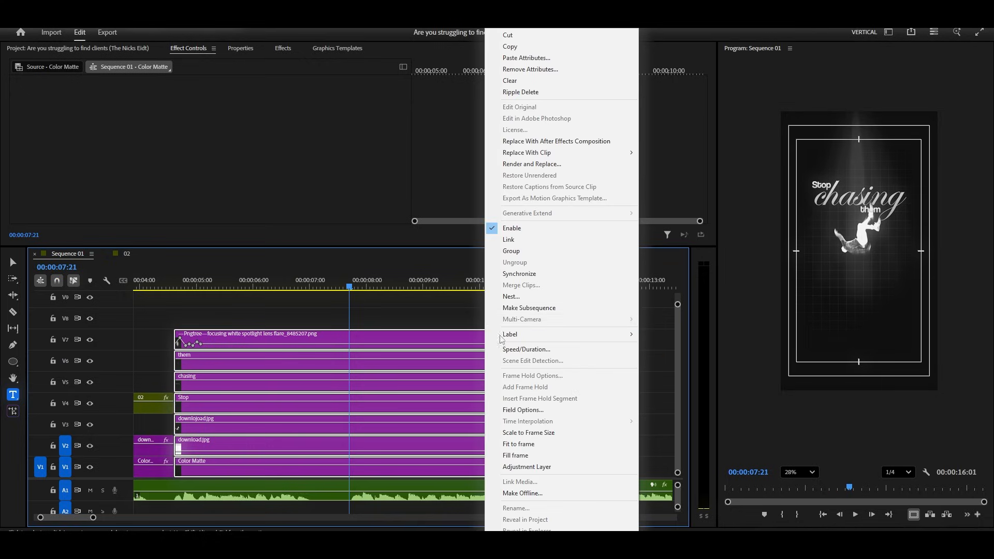
{"action": "left_click", "coordinate": [524, 297]}
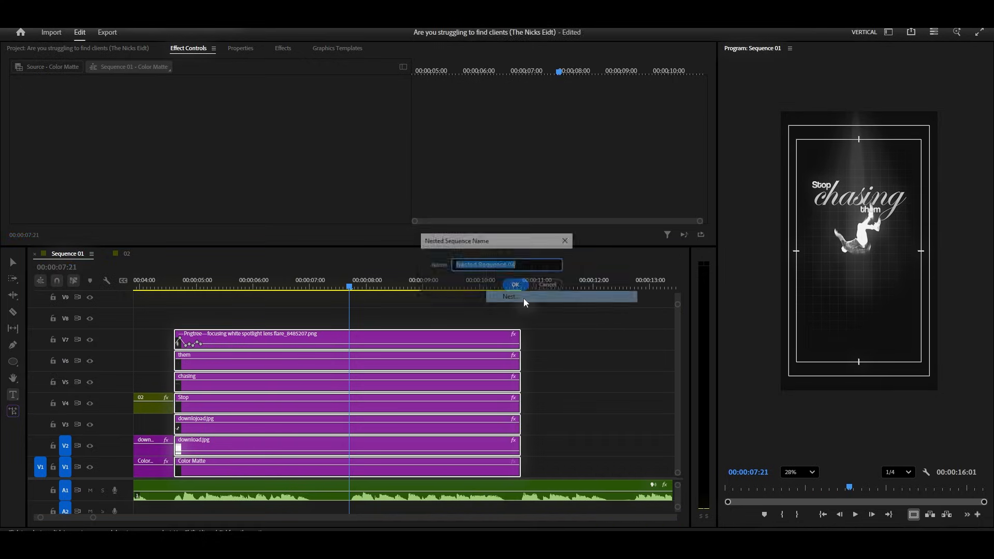
{"action": "left_click", "coordinate": [516, 286]}
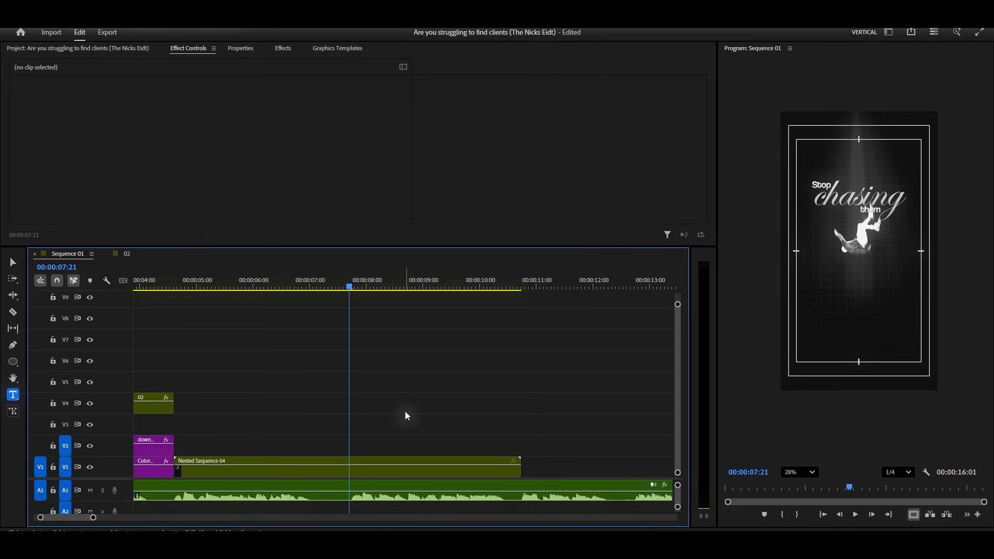
- Split the nested scene clip at 00:00:07:12 and raise its second part to track V3
{"action": "left_click", "coordinate": [365, 477]}
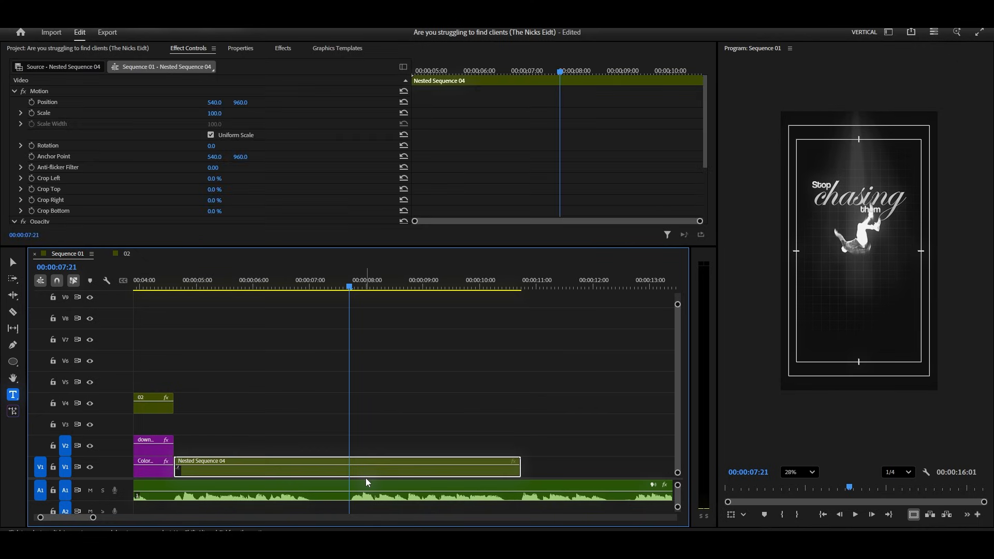
{"action": "left_click_drag", "start_coordinate": [349, 286], "coordinate": [333, 318]}
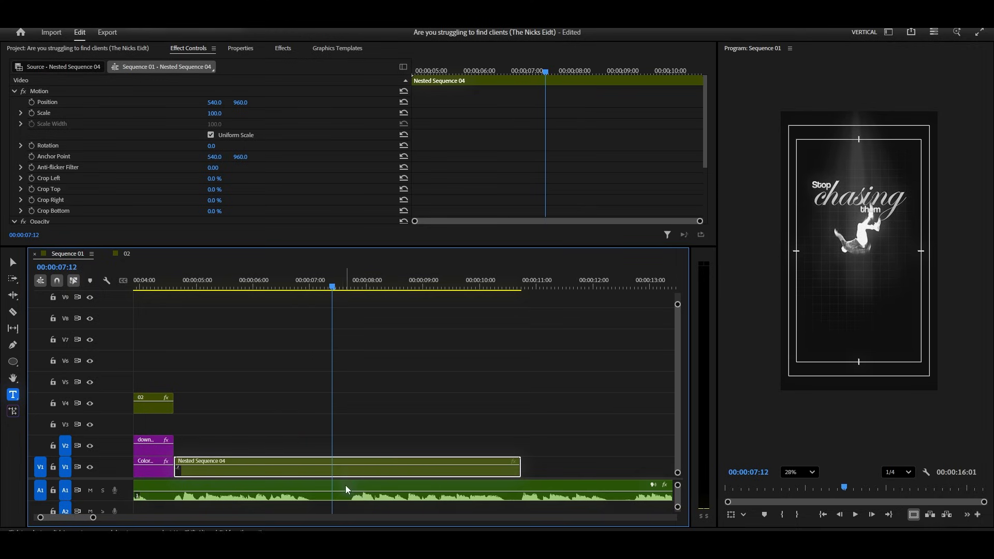
{"action": "key", "text": "ctrl+k"}
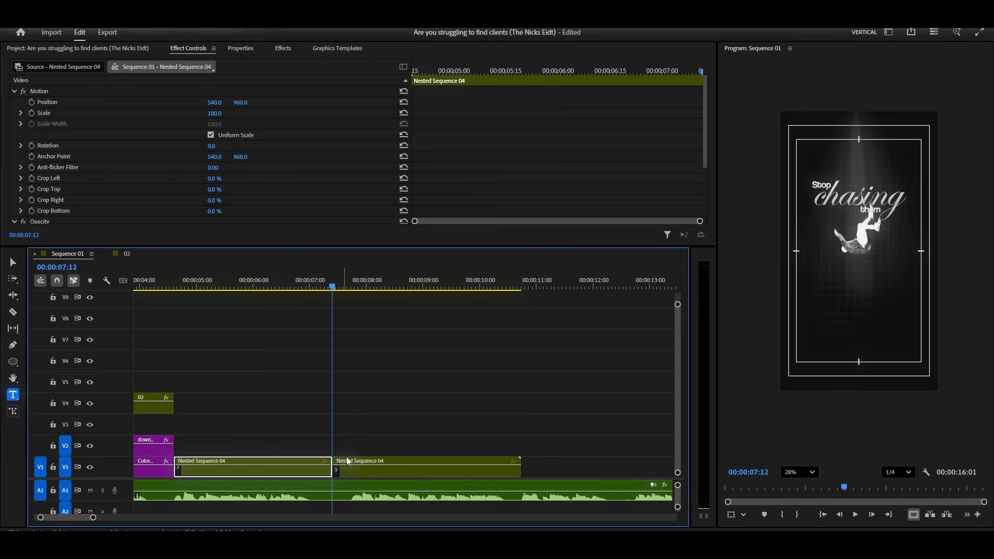
{"action": "left_click_drag", "start_coordinate": [339, 288], "coordinate": [376, 289]}
{"action": "left_click_drag", "start_coordinate": [397, 471], "coordinate": [394, 422]}
- Place a light Color Matte on V1 from 00:00:07:12 and lower the second nested part onto V2 directly above it
{"action": "key", "text": "minus"}
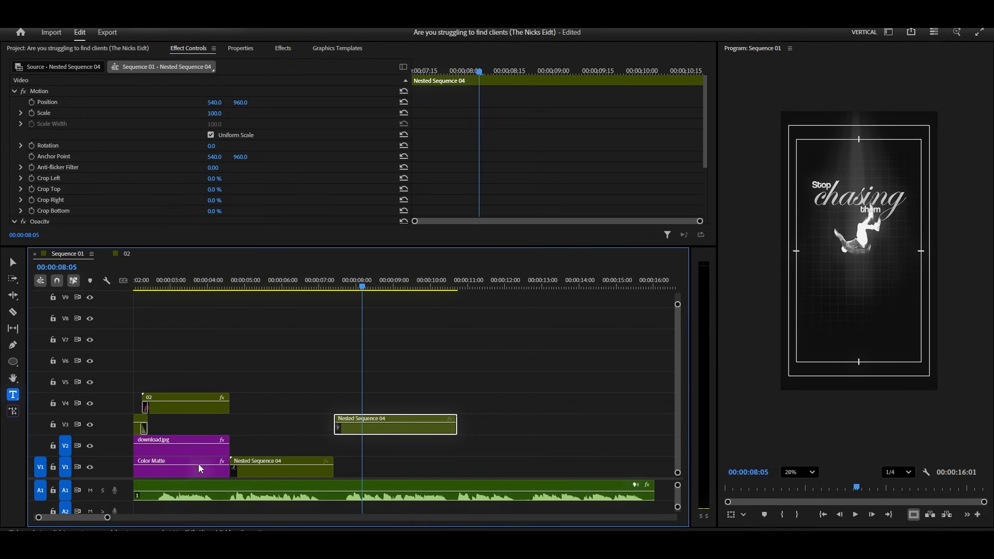
{"action": "left_click", "coordinate": [154, 472]}
{"action": "left_click_drag", "start_coordinate": [148, 471], "coordinate": [424, 459]}
{"action": "left_click_drag", "start_coordinate": [385, 430], "coordinate": [383, 449]}
{"action": "key", "text": "equal"}
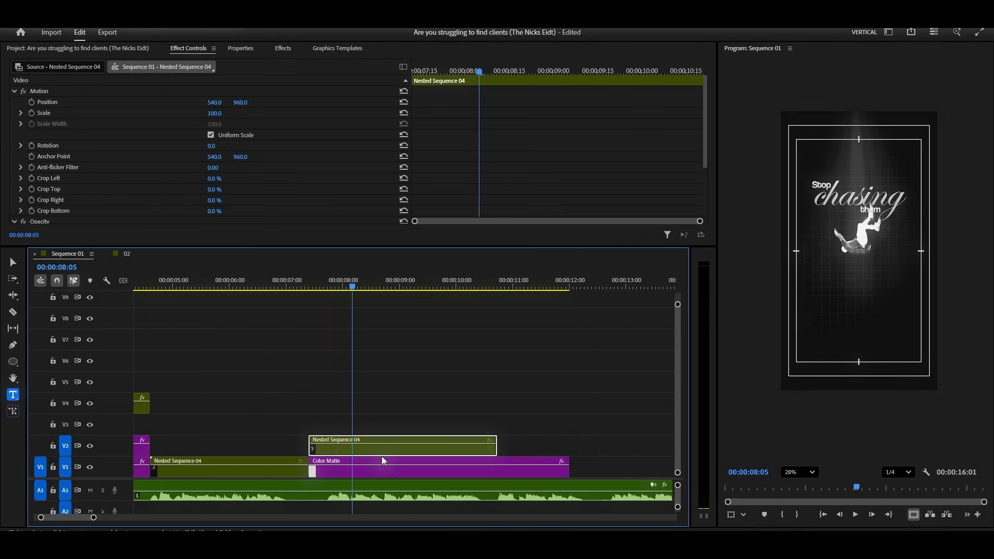
{"action": "scroll", "coordinate": [382, 460], "scroll_direction": "up", "scroll_amount": 2}
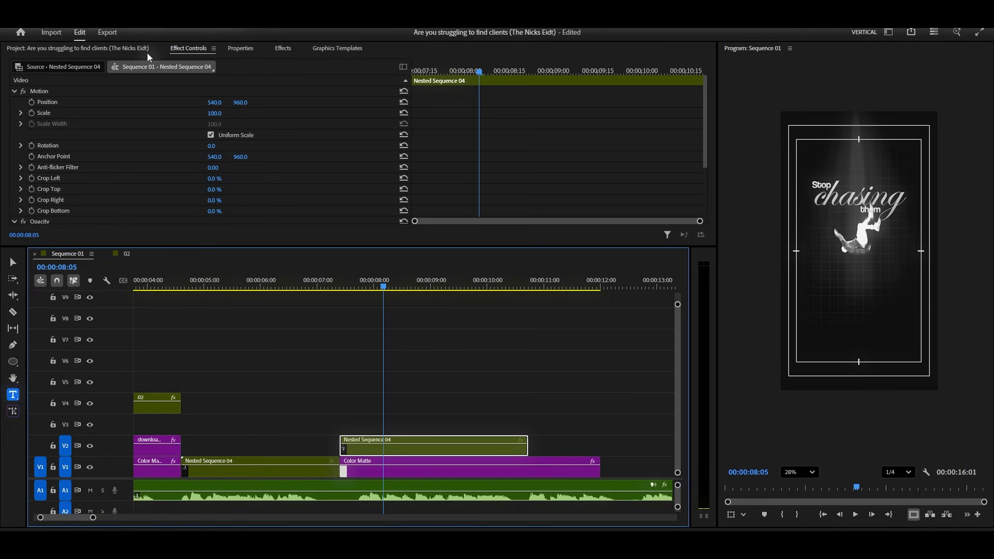
- Apply the Transform effect to the second part of the nested scene and bring up its settings
{"action": "left_click", "coordinate": [280, 49]}
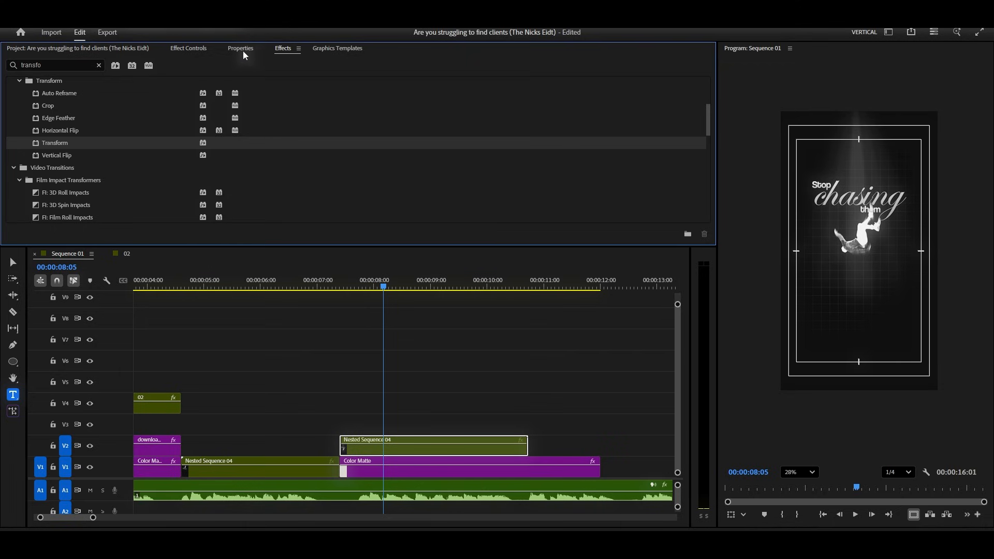
{"action": "left_click_drag", "start_coordinate": [54, 142], "coordinate": [385, 445]}
{"action": "left_click", "coordinate": [194, 50]}
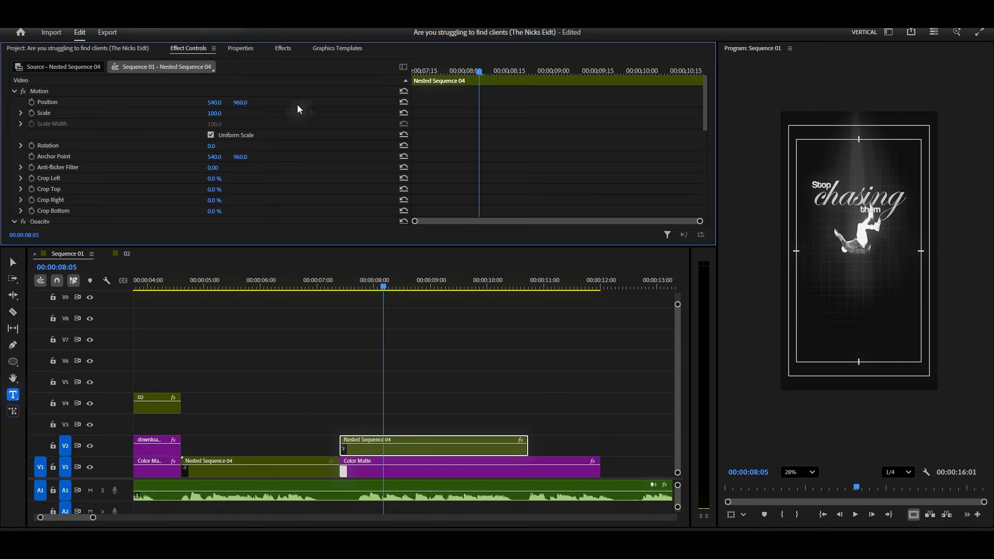
{"action": "scroll", "coordinate": [490, 141], "scroll_direction": "down", "scroll_amount": 5}
{"action": "scroll", "coordinate": [491, 144], "scroll_direction": "down", "scroll_amount": 3}
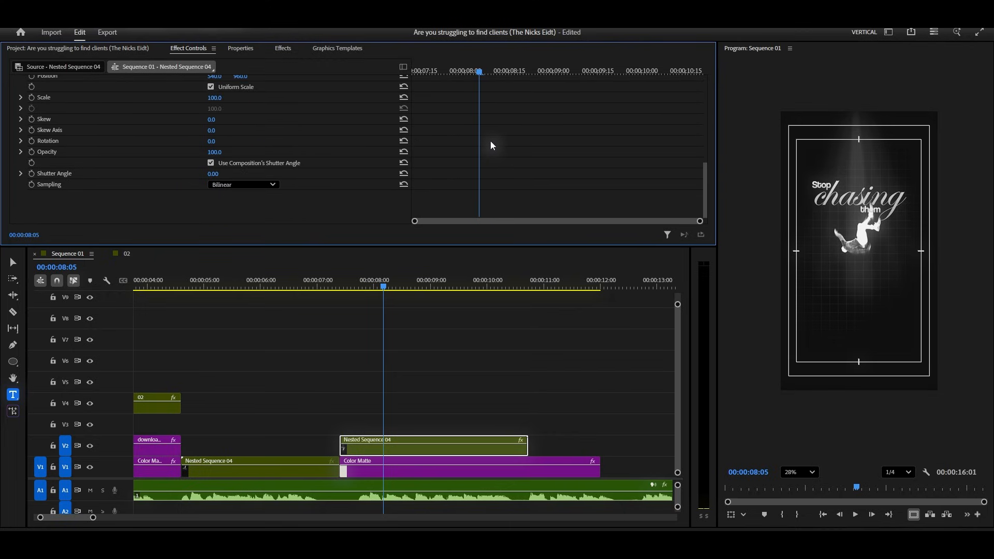
- Add Transform scale keyframes of 100 at 00:00:07:12 and 15 at 00:00:08:07 on the nested clip
{"action": "scroll", "coordinate": [491, 144], "scroll_direction": "up", "scroll_amount": 3}
{"action": "left_click", "coordinate": [440, 71]}
{"action": "left_click_drag", "start_coordinate": [440, 71], "coordinate": [391, 77]}
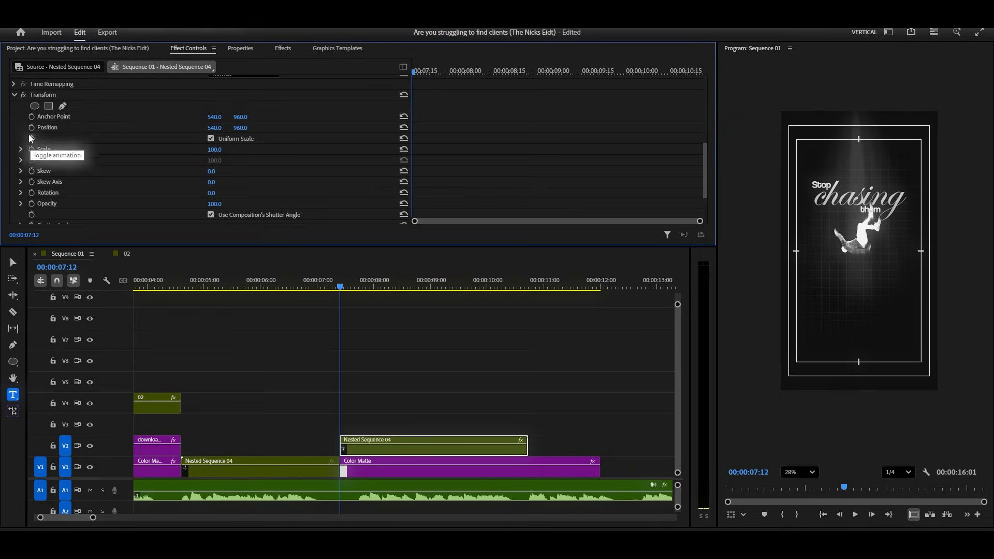
{"action": "left_click", "coordinate": [32, 149]}
{"action": "left_click_drag", "start_coordinate": [432, 72], "coordinate": [487, 76]}
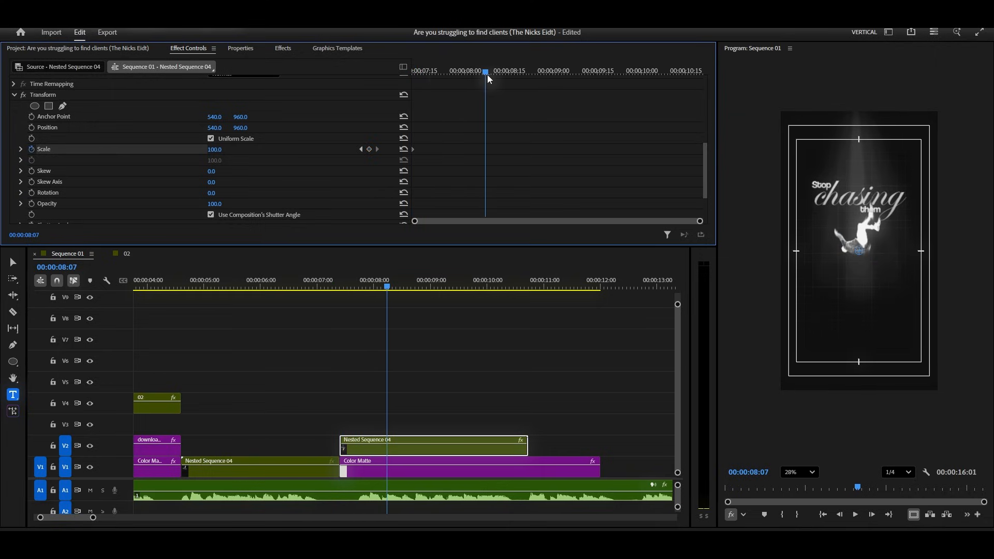
{"action": "left_click_drag", "start_coordinate": [215, 150], "coordinate": [169, 149]}
{"action": "left_click", "coordinate": [221, 149]}
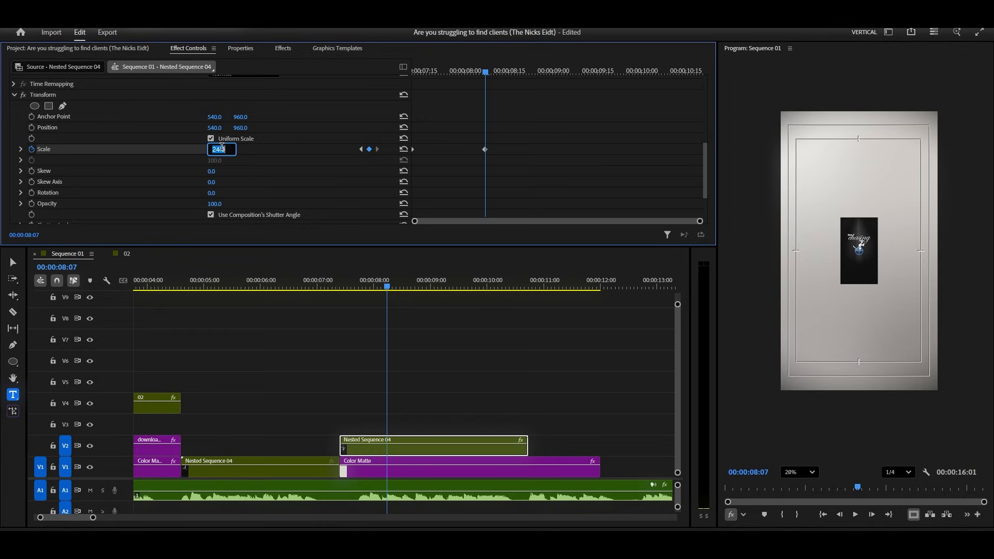
{"action": "type", "text": "15"}
{"action": "key", "text": "Return"}
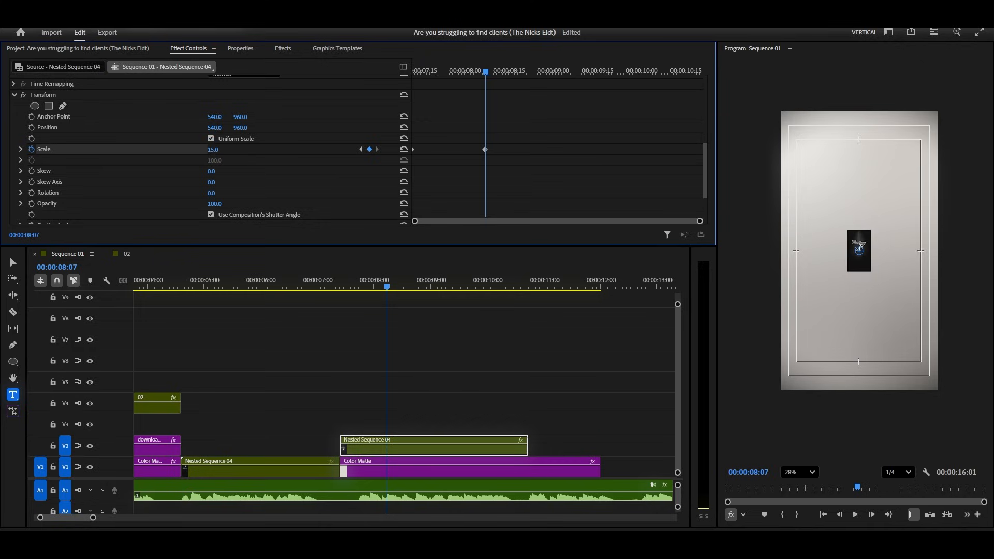
- Fit the program preview to its window and set the Transform scale keyframe at 00:00:08:07 to 30
{"action": "left_click_drag", "start_coordinate": [222, 151], "coordinate": [213, 150]}
{"action": "left_click", "coordinate": [222, 149]}
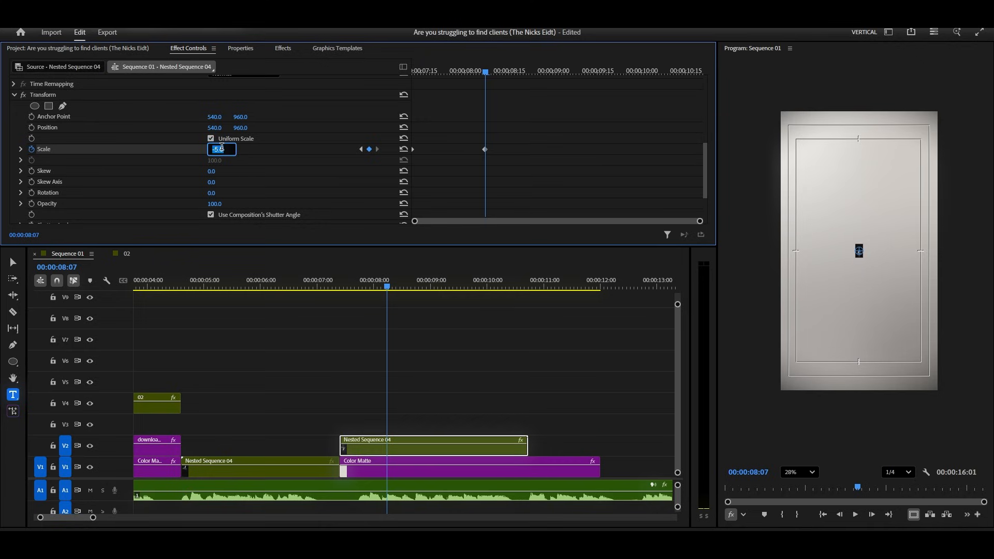
{"action": "type", "text": "25"}
{"action": "key", "text": "Return"}
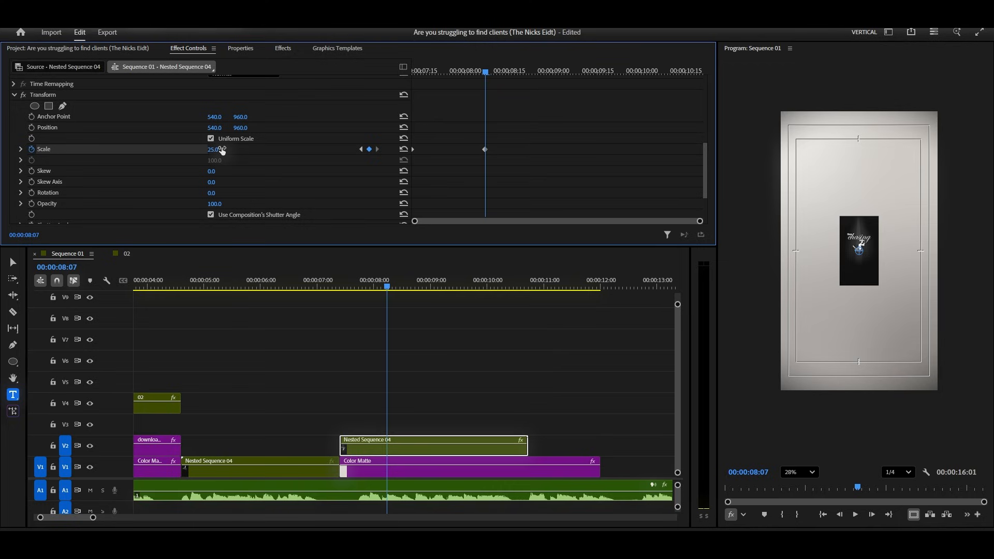
{"action": "left_click", "coordinate": [795, 468]}
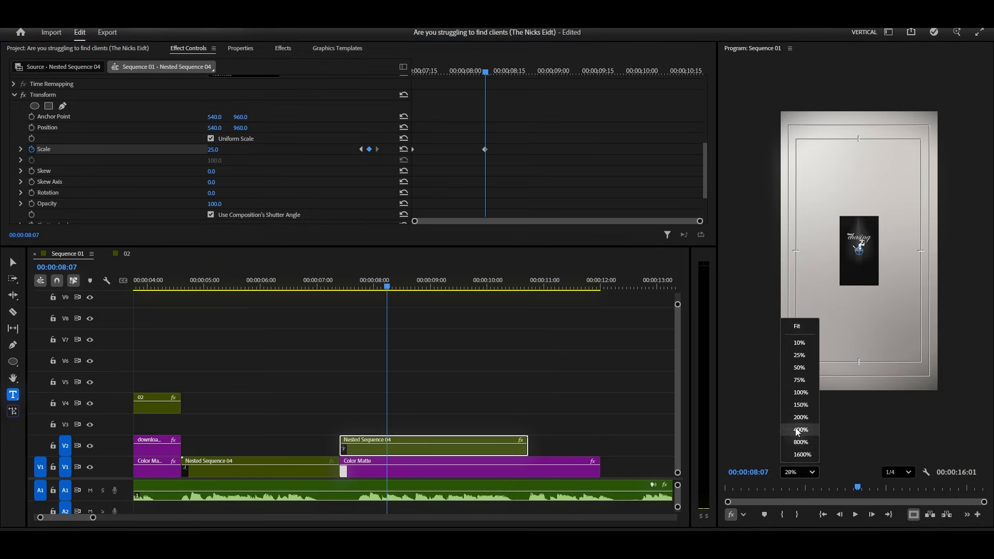
{"action": "left_click", "coordinate": [806, 322]}
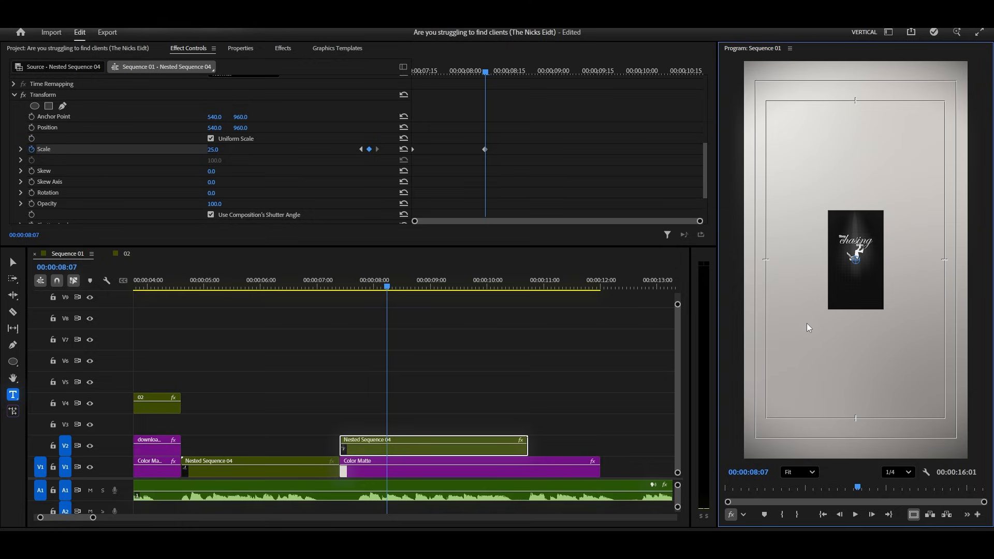
{"action": "left_click", "coordinate": [217, 149]}
{"action": "type", "text": "30"}
{"action": "key", "text": "Return"}
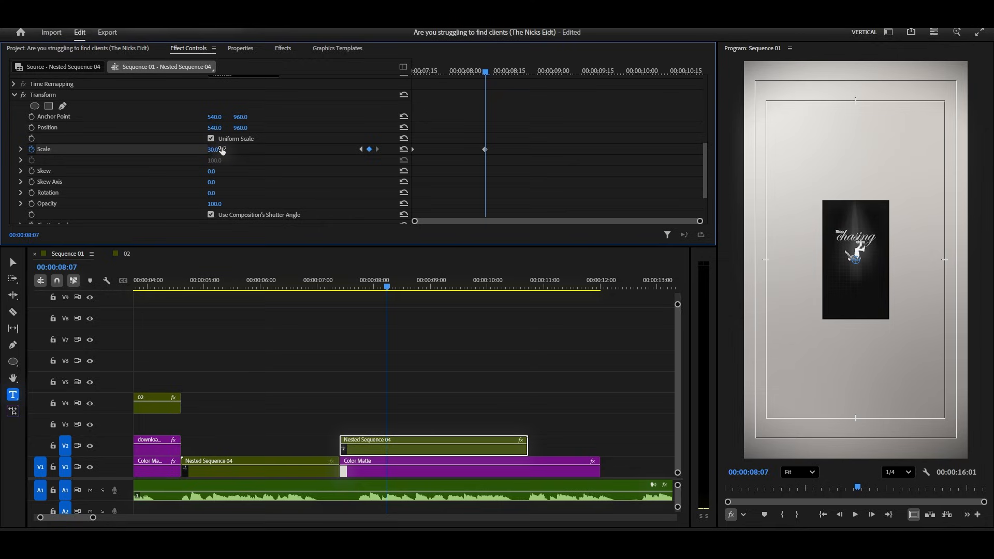
{"action": "left_click", "coordinate": [426, 415]}
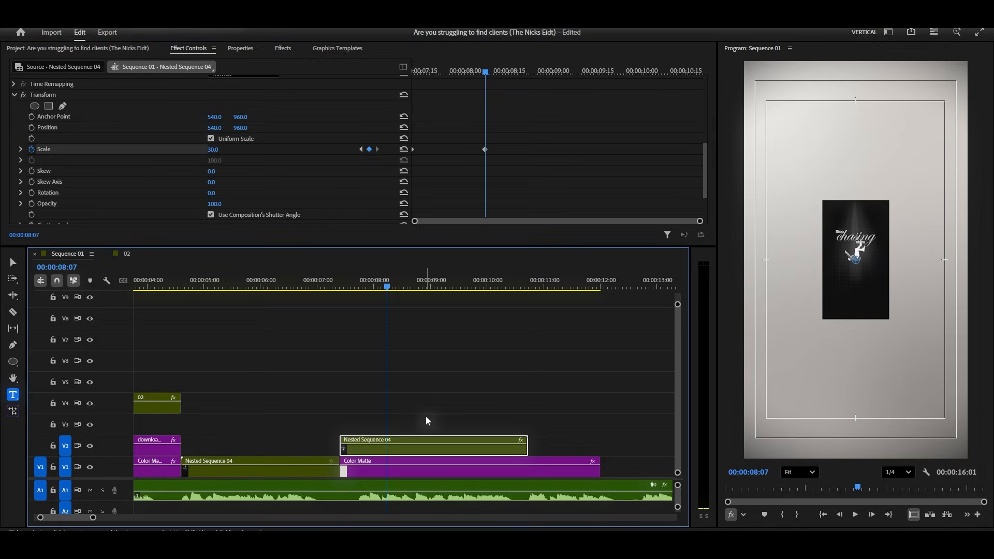
- Add the dark Color Matte to V3 above the shrinking nested clip and trim its end to match that clip
{"action": "left_click", "coordinate": [242, 48]}
{"action": "left_click", "coordinate": [78, 48]}
{"action": "scroll", "coordinate": [214, 163], "scroll_direction": "up", "scroll_amount": 4}
{"action": "scroll", "coordinate": [215, 163], "scroll_direction": "down", "scroll_amount": 4}
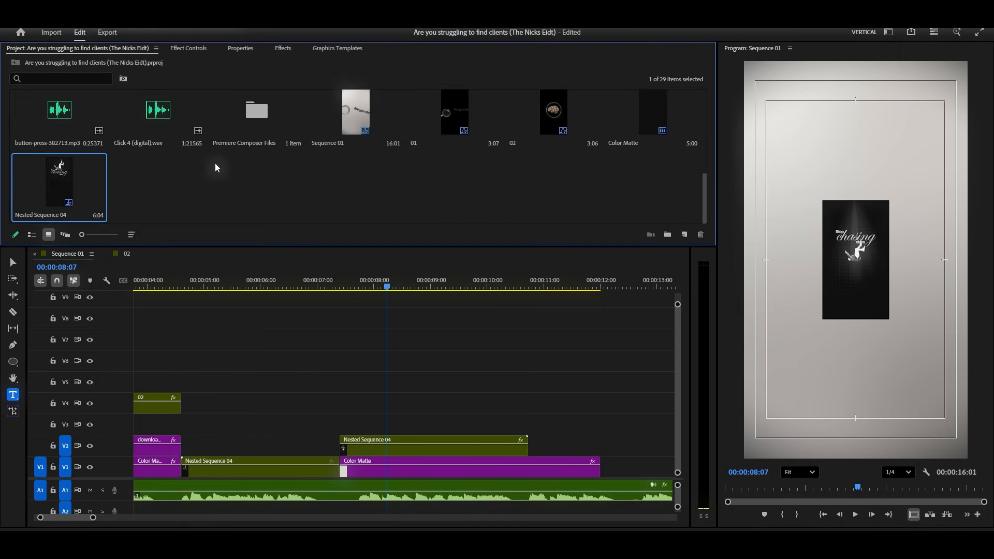
{"action": "left_click_drag", "start_coordinate": [638, 123], "coordinate": [365, 427]}
{"action": "left_click_drag", "start_coordinate": [623, 424], "coordinate": [529, 429]}
{"action": "left_click", "coordinate": [511, 432]}
- Scale the dark matte to 30 and position it at 540, 362 as a tile above the nested scene
{"action": "left_click", "coordinate": [203, 50]}
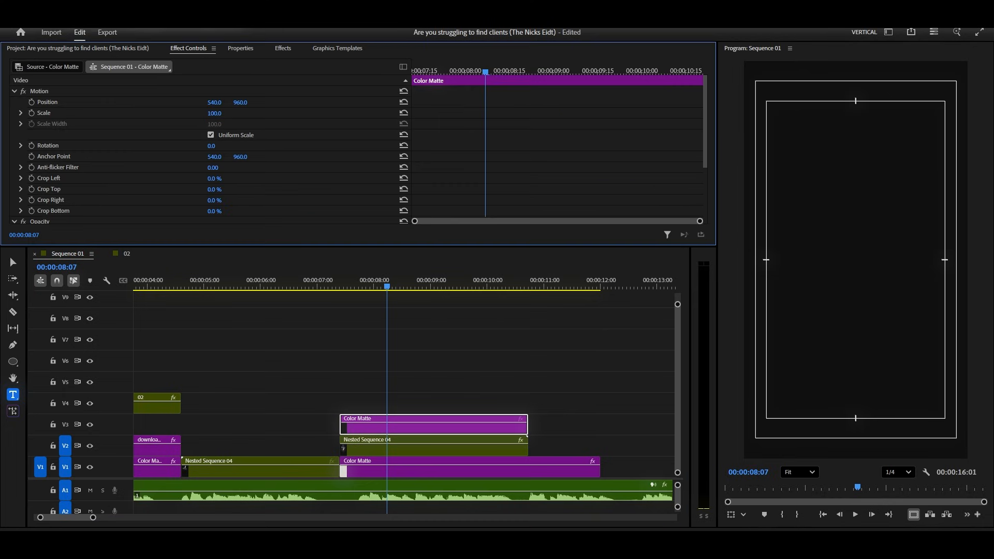
{"action": "left_click", "coordinate": [220, 114]}
{"action": "type", "text": "25"}
{"action": "key", "text": "Return"}
{"action": "left_click_drag", "start_coordinate": [243, 103], "coordinate": [33, 103]}
{"action": "left_click", "coordinate": [221, 114]}
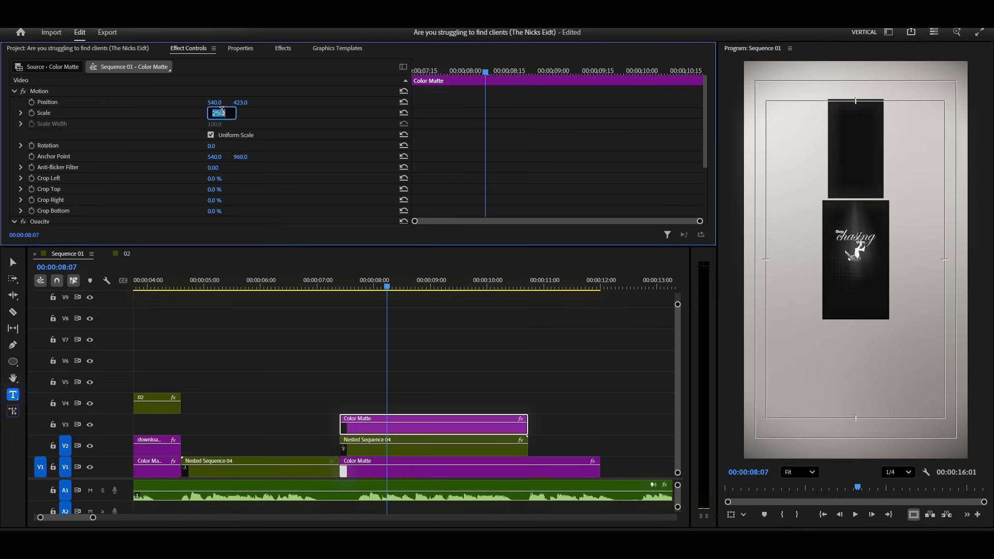
{"action": "type", "text": "30"}
{"action": "key", "text": "Return"}
{"action": "left_click_drag", "start_coordinate": [244, 102], "coordinate": [224, 102]}
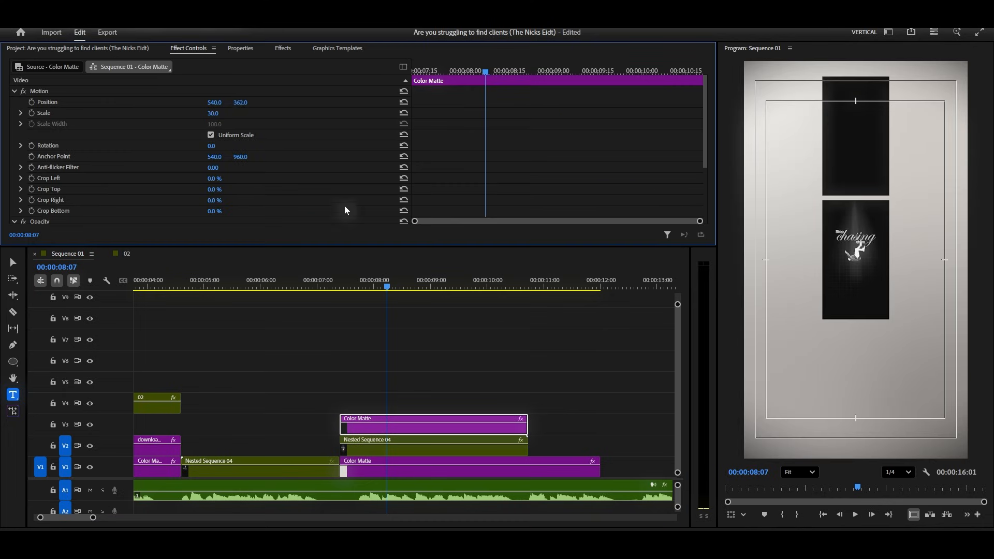
- Duplicate the dark matte twice onto V4 and V5 and place the copies on either side of the upper tile
{"action": "left_click_drag", "start_coordinate": [445, 428], "coordinate": [446, 404], "text": "alt"}
{"action": "mouse_move", "coordinate": [215, 103]}
{"action": "left_mouse_down"}
{"action": "mouse_move", "coordinate": [34, 102]}
{"action": "mouse_move", "coordinate": [224, 103]}
{"action": "left_mouse_up"}
{"action": "left_click_drag", "start_coordinate": [374, 427], "coordinate": [366, 383], "text": "alt"}
{"action": "left_click_drag", "start_coordinate": [218, 104], "coordinate": [398, 103]}
- Duplicate the matte onto V6 and V7 and place the copies beside the nested scene at x 887 and 197, y 957
{"action": "left_click_drag", "start_coordinate": [412, 387], "coordinate": [411, 364], "text": "alt"}
{"action": "left_click_drag", "start_coordinate": [240, 102], "coordinate": [549, 102]}
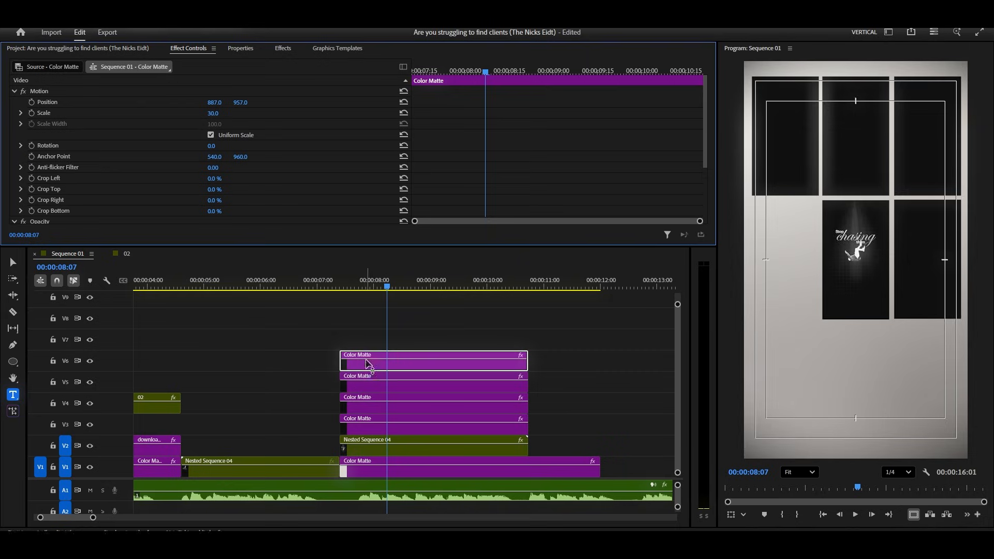
{"action": "left_click_drag", "start_coordinate": [370, 366], "coordinate": [369, 343], "text": "alt"}
{"action": "mouse_move", "coordinate": [218, 103]}
{"action": "left_mouse_down"}
{"action": "mouse_move", "coordinate": [0, 103]}
{"action": "mouse_move", "coordinate": [227, 103]}
{"action": "left_mouse_up"}
- Duplicate the matte three more times onto V8 to V10 and arrange the copies as the grid's lowest row at y 1564
{"action": "left_click_drag", "start_coordinate": [375, 343], "coordinate": [376, 322], "text": "alt"}
{"action": "left_click_drag", "start_coordinate": [240, 102], "coordinate": [554, 103]}
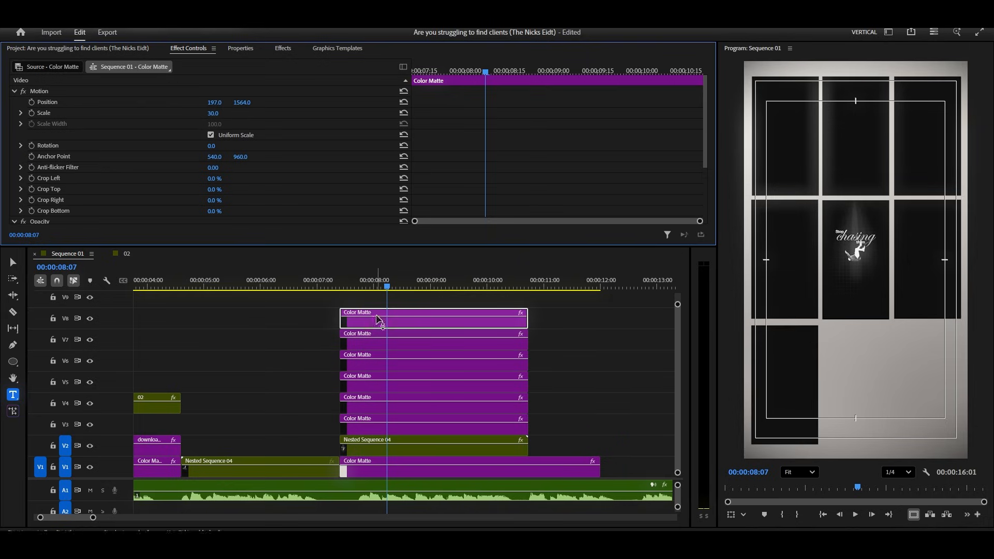
{"action": "left_click_drag", "start_coordinate": [382, 325], "coordinate": [382, 302], "text": "alt"}
{"action": "mouse_move", "coordinate": [219, 103]}
{"action": "left_mouse_down"}
{"action": "mouse_move", "coordinate": [406, 103]}
{"action": "mouse_move", "coordinate": [209, 104]}
{"action": "left_mouse_up"}
{"action": "left_click_drag", "start_coordinate": [677, 304], "coordinate": [677, 301]}
{"action": "left_click_drag", "start_coordinate": [449, 334], "coordinate": [449, 318], "text": "alt"}
{"action": "left_click_drag", "start_coordinate": [220, 104], "coordinate": [396, 103]}
- Nest the eight dark matte tiles together with the nested scene clip, keeping the default sequence name
{"action": "left_click_drag", "start_coordinate": [344, 293], "coordinate": [501, 457]}
{"action": "right_click", "coordinate": [501, 457]}
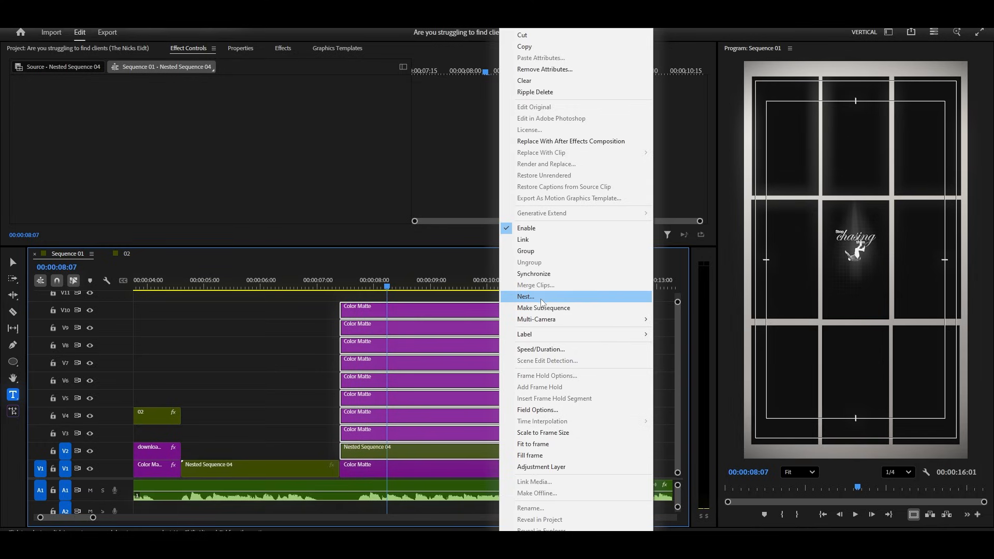
{"action": "left_click", "coordinate": [517, 300]}
{"action": "left_click", "coordinate": [516, 286]}
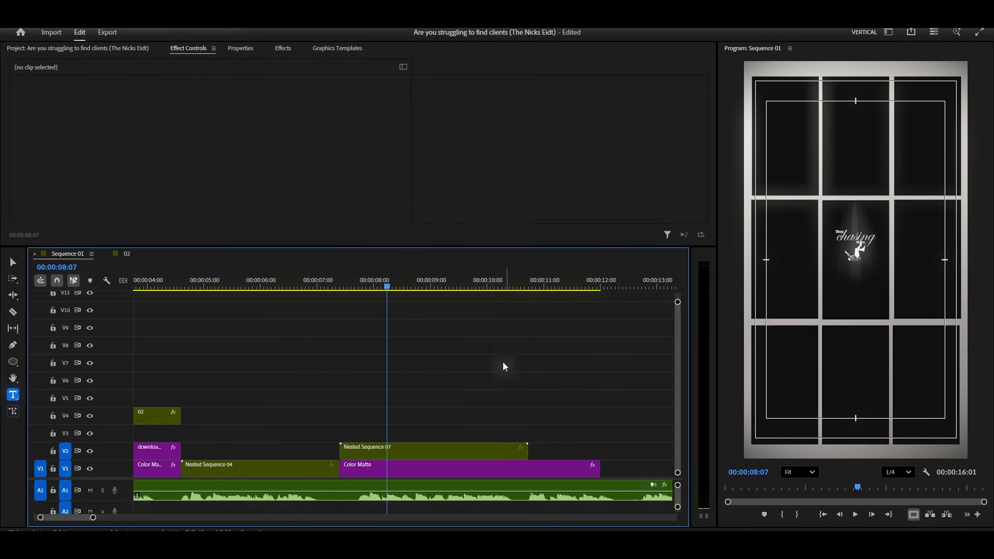
- Apply the Transform effect to the new nested tile grid on V2 and bring up its settings
{"action": "left_click", "coordinate": [413, 447]}
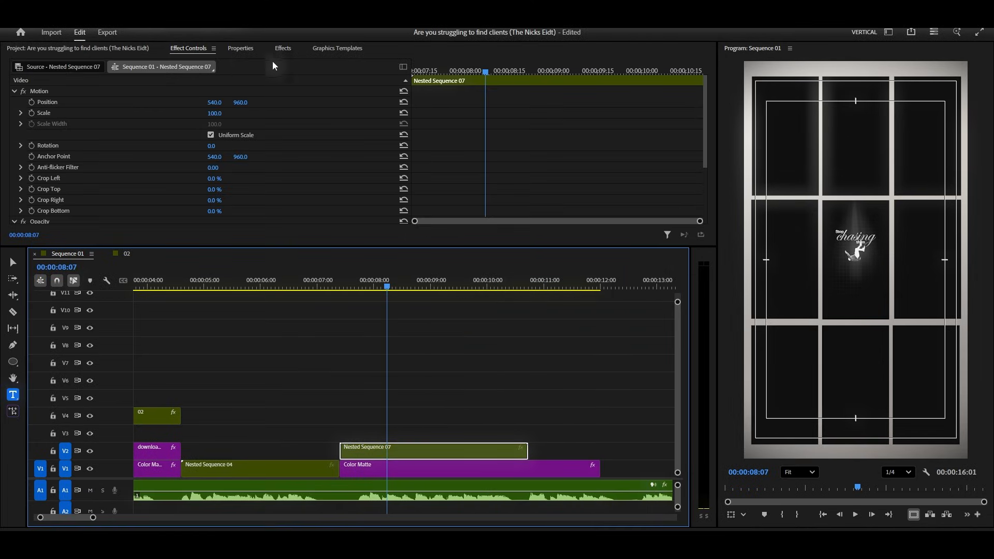
{"action": "left_click", "coordinate": [285, 51]}
{"action": "left_click_drag", "start_coordinate": [287, 271], "coordinate": [413, 453]}
{"action": "left_click", "coordinate": [188, 48]}
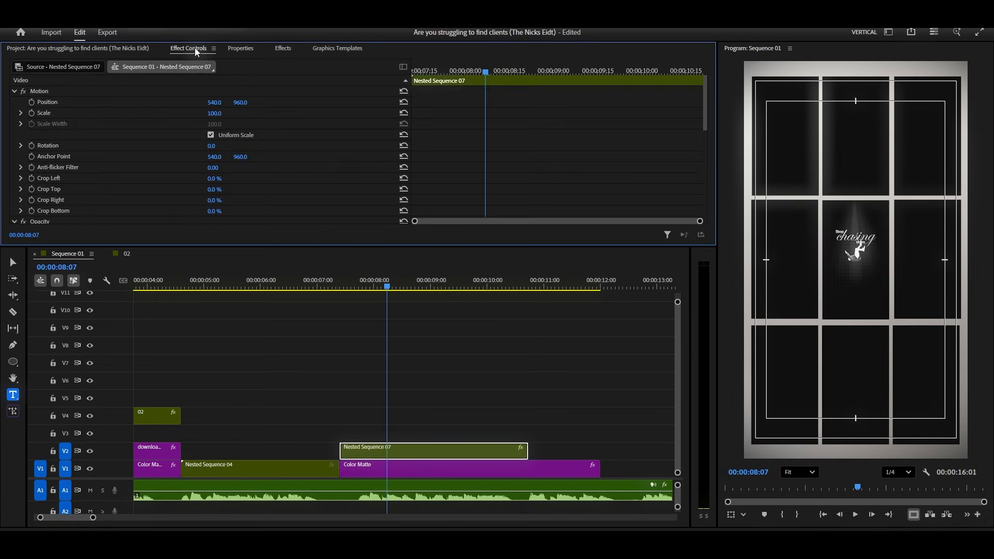
{"action": "scroll", "coordinate": [363, 168], "scroll_direction": "down", "scroll_amount": 3}
{"action": "scroll", "coordinate": [266, 144], "scroll_direction": "down", "scroll_amount": 5}
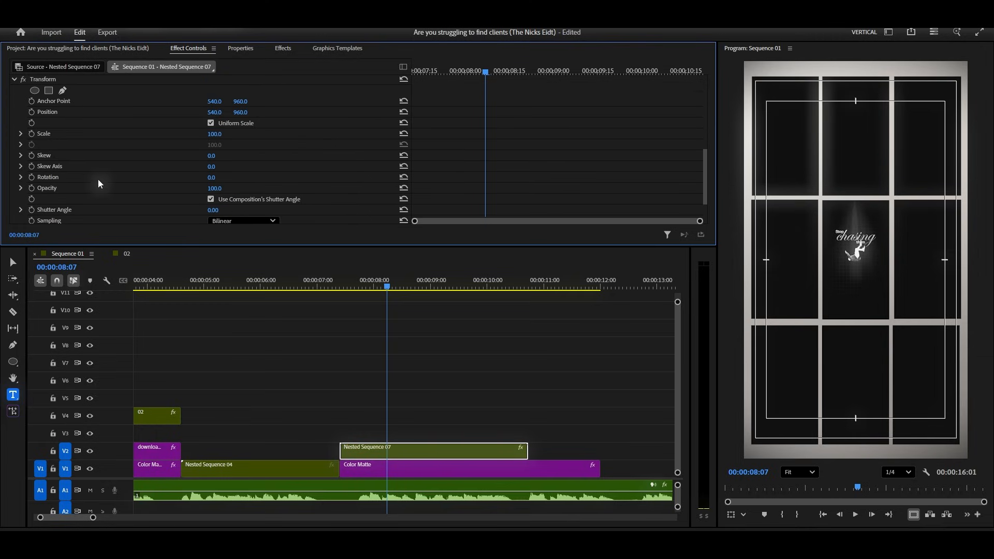
- Keyframe the Transform effect's Scale on the nested tile grid, enlarging it to about 334 so the centre tile fills the frame
{"action": "left_click", "coordinate": [32, 134]}
{"action": "left_click", "coordinate": [214, 134]}
{"action": "type", "text": "135"}
{"action": "key", "text": "Return"}
{"action": "left_click_drag", "start_coordinate": [214, 134], "coordinate": [315, 134]}
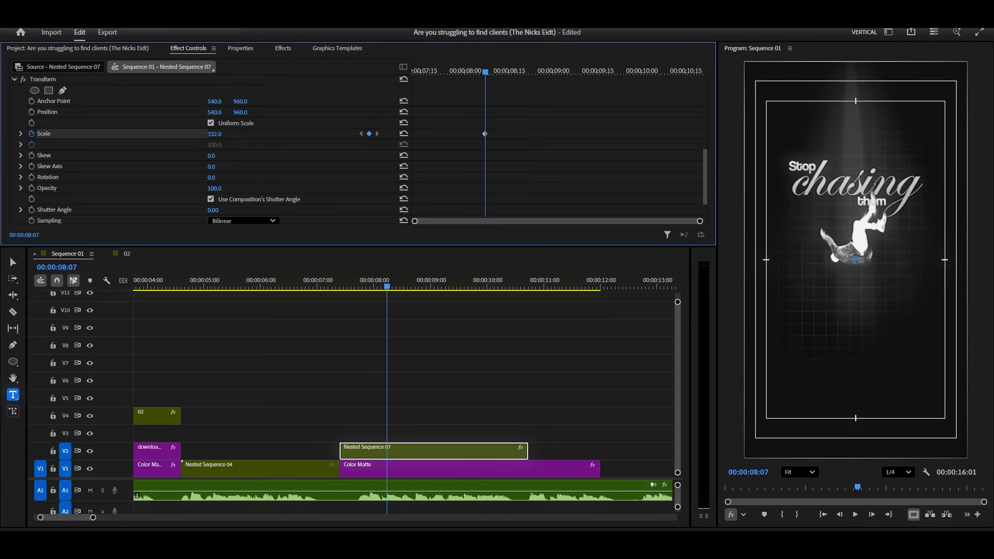
{"action": "left_click", "coordinate": [222, 134]}
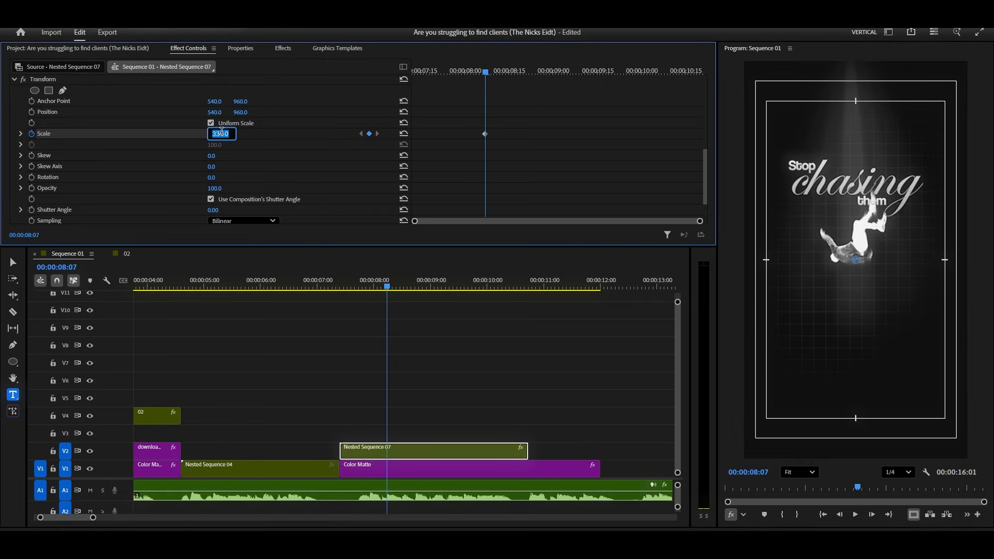
{"action": "left_click", "coordinate": [480, 414]}
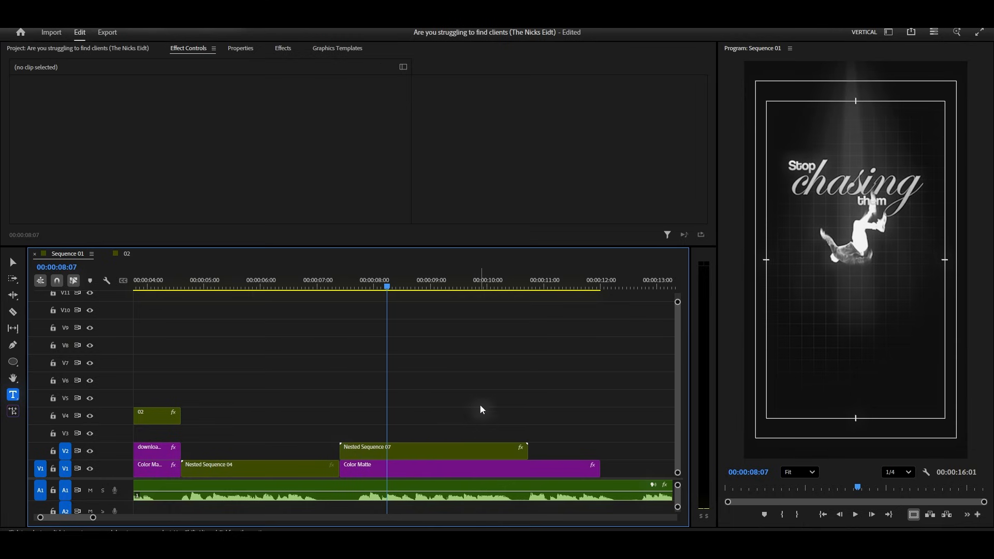
- Move the enlarged Scale keyframe to the grid clip's start and reset Scale to 100 at 00:00:08:07
{"action": "left_click", "coordinate": [393, 450]}
{"action": "scroll", "coordinate": [506, 154], "scroll_direction": "down", "scroll_amount": 10}
{"action": "left_click", "coordinate": [488, 154]}
{"action": "left_click", "coordinate": [404, 155]}
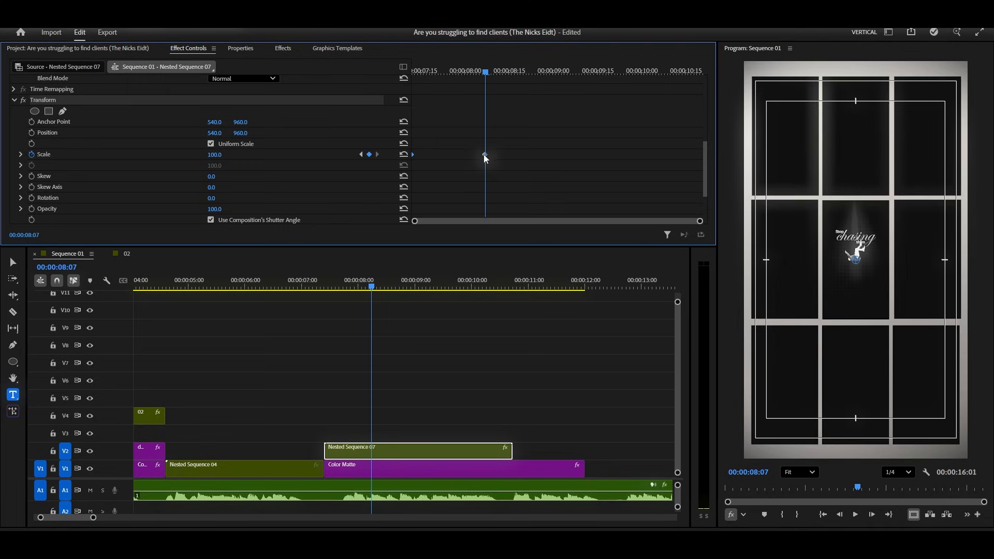
- Apply Ease In to the Scale keyframe at 00:00:08:07, lengthen its incoming velocity handle and play back the zoom-out
{"action": "right_click", "coordinate": [484, 155]}
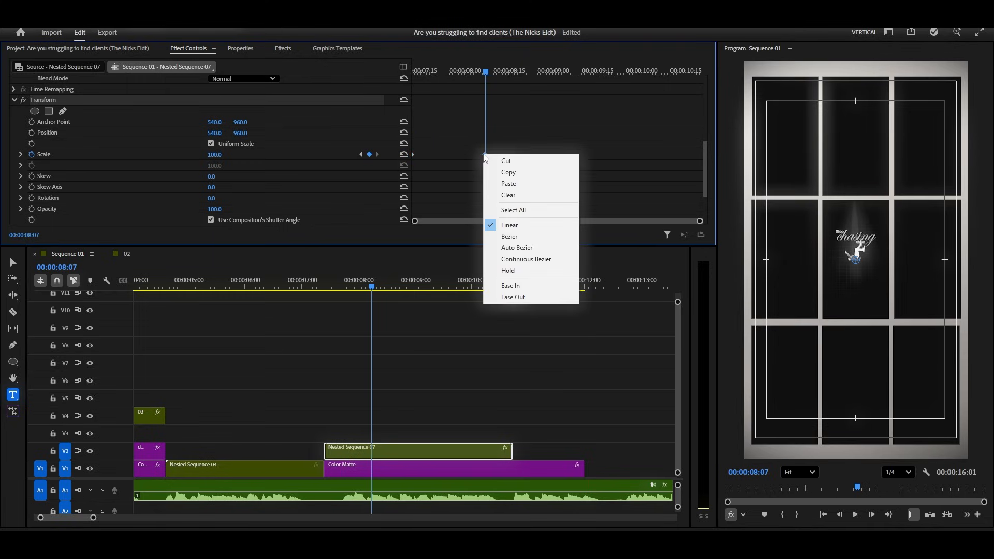
{"action": "left_click", "coordinate": [521, 285]}
{"action": "left_click", "coordinate": [22, 155]}
{"action": "scroll", "coordinate": [491, 200], "scroll_direction": "down", "scroll_amount": 4}
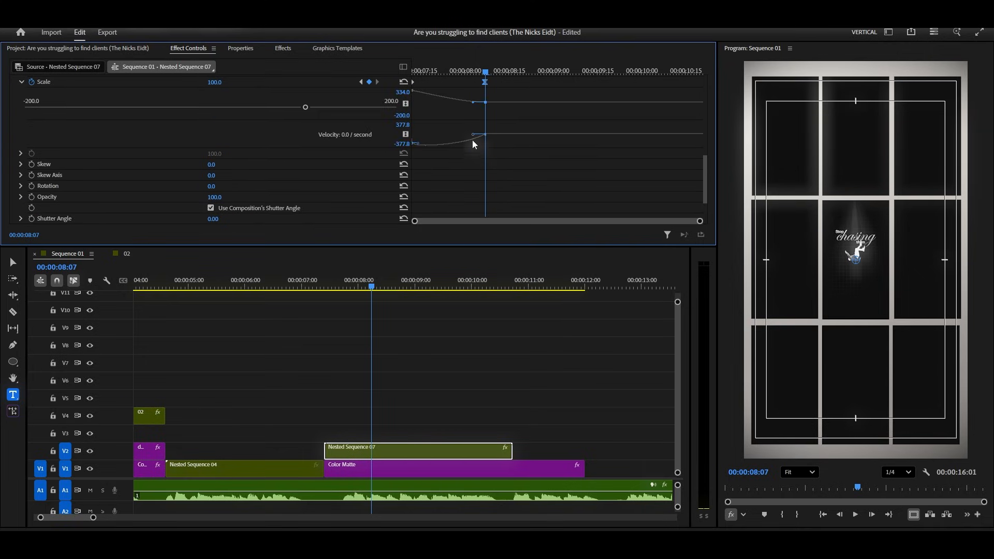
{"action": "left_click_drag", "start_coordinate": [473, 137], "coordinate": [456, 136]}
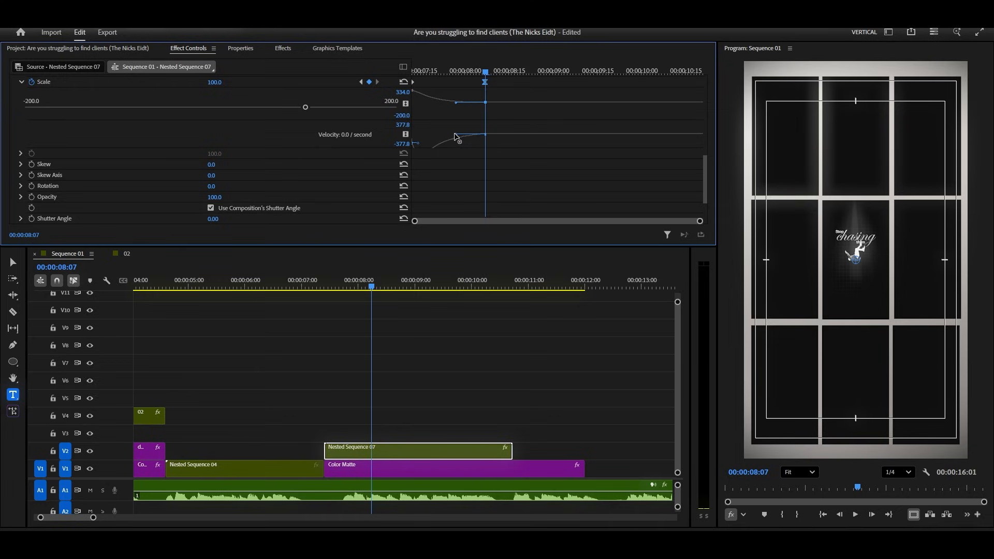
{"action": "left_click_drag", "start_coordinate": [439, 137], "coordinate": [437, 138]}
{"action": "left_click_drag", "start_coordinate": [318, 283], "coordinate": [292, 289]}
{"action": "key", "text": "space"}
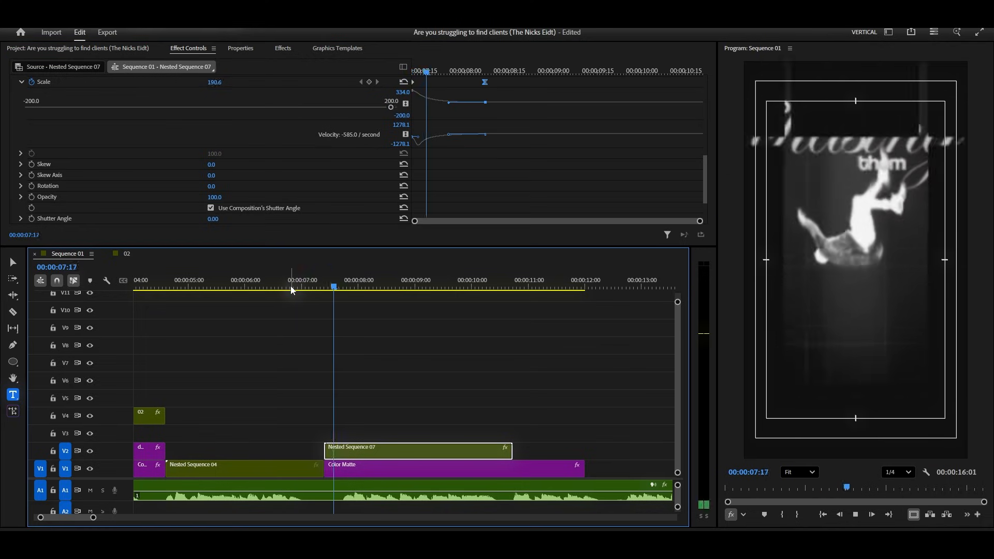
{"action": "left_click", "coordinate": [336, 288]}
{"action": "left_click_drag", "start_coordinate": [336, 288], "coordinate": [378, 289]}
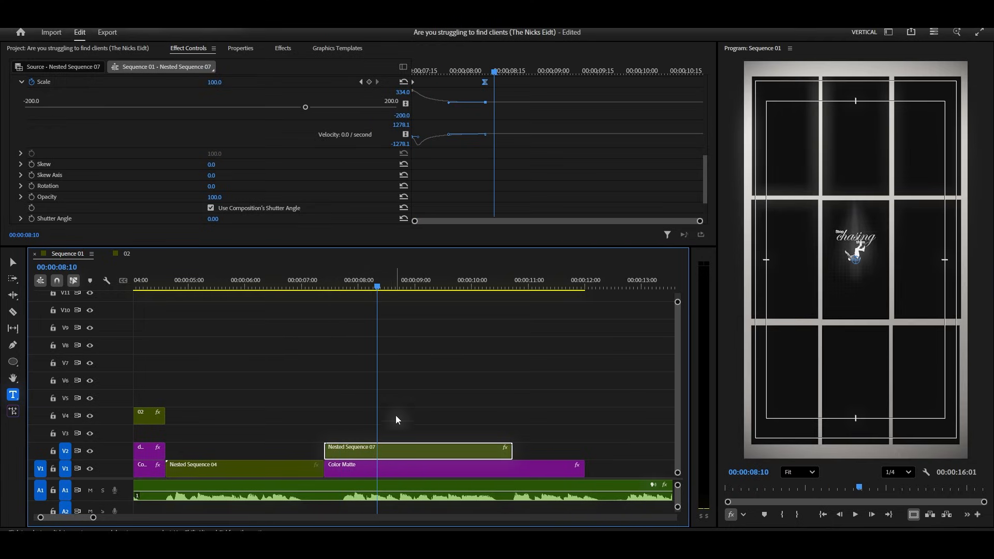
- Open the nested tile grid and delete the added effect that shrinks the Nested Sequence 04 clip
{"action": "double_click", "coordinate": [394, 446]}
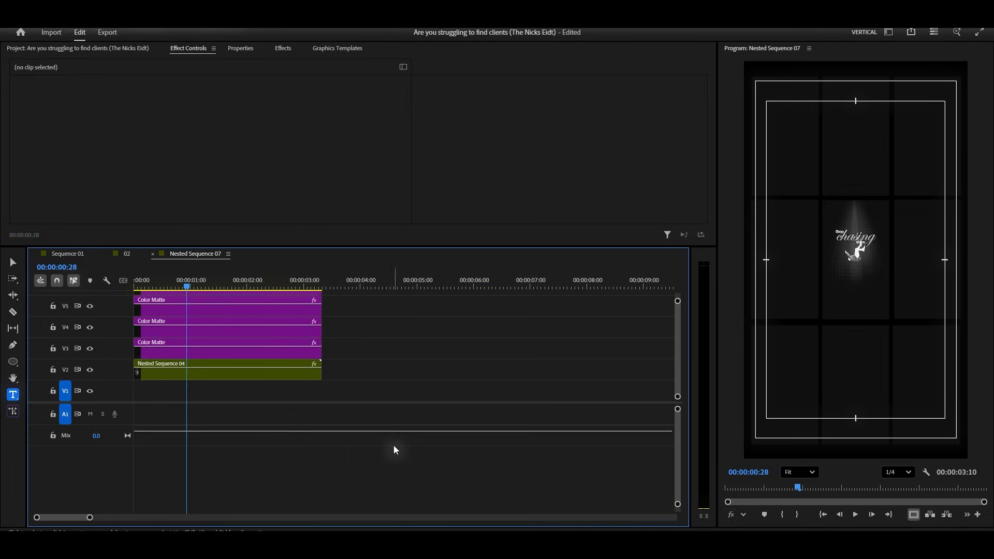
{"action": "left_click", "coordinate": [228, 375]}
{"action": "scroll", "coordinate": [272, 184], "scroll_direction": "down", "scroll_amount": 6}
{"action": "left_click", "coordinate": [59, 154]}
{"action": "key", "text": "Delete"}
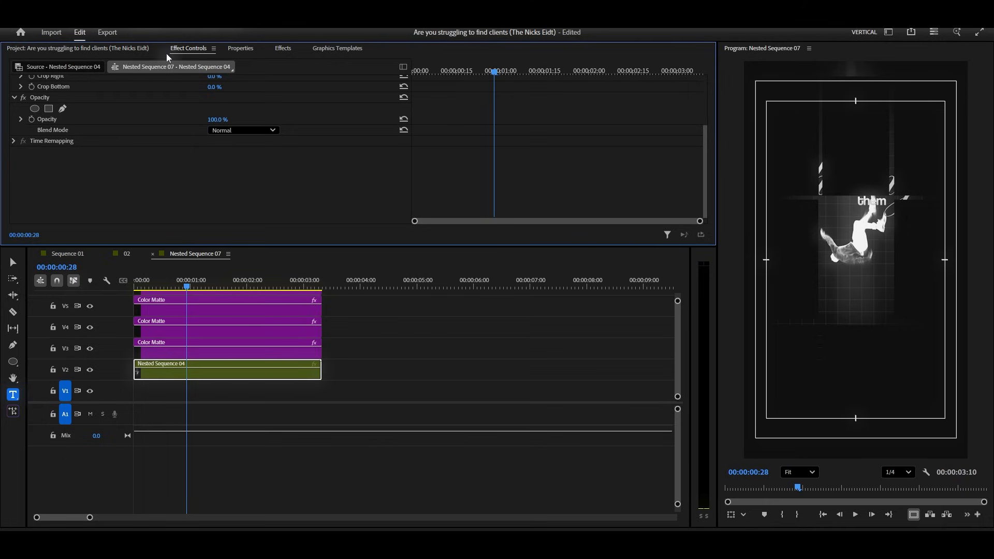
- Set the Nested Sequence 04 clip's Motion scale to 30 and play back the zoom in Sequence 01
{"action": "scroll", "coordinate": [182, 120], "scroll_direction": "up", "scroll_amount": 3}
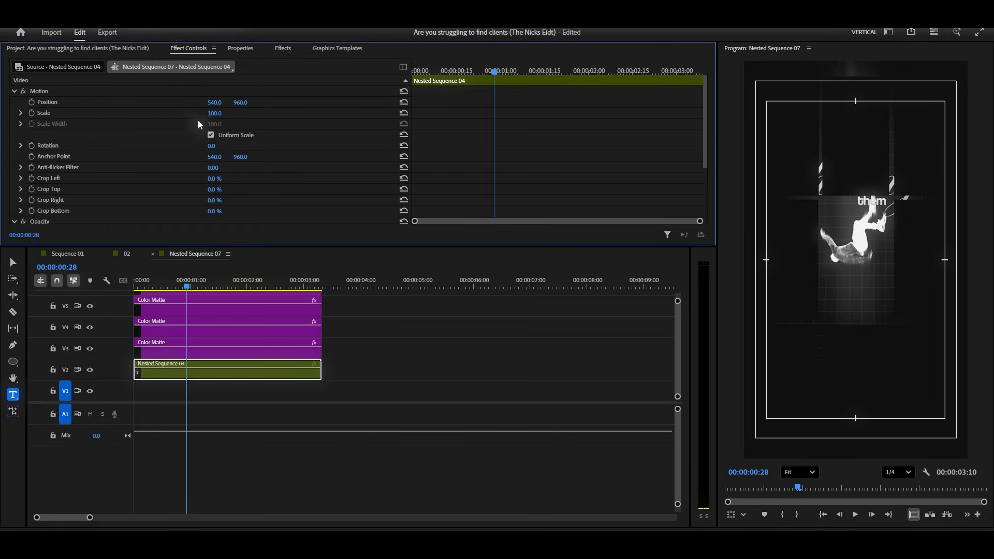
{"action": "left_click", "coordinate": [216, 113]}
{"action": "type", "text": "3"}
{"action": "key", "text": "Return"}
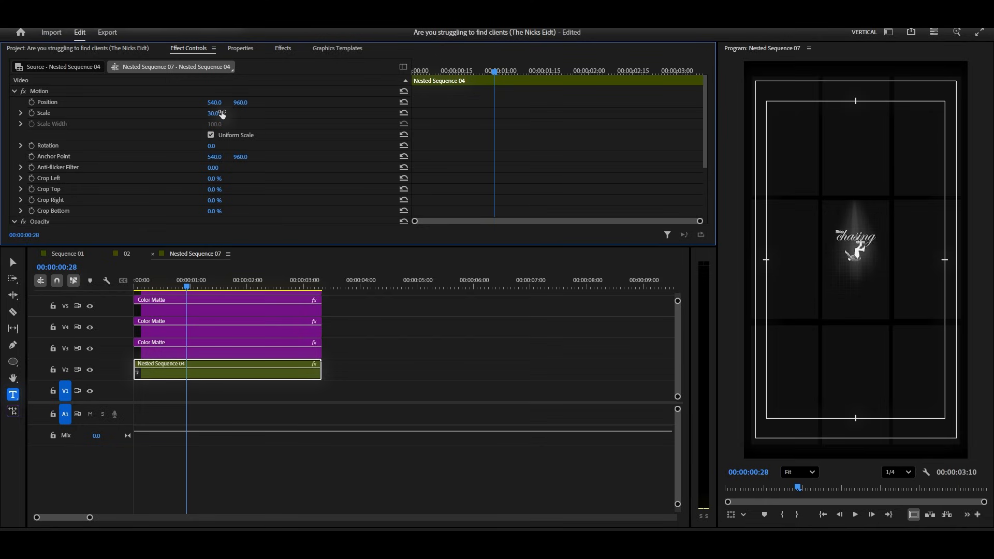
{"action": "left_click", "coordinate": [124, 50]}
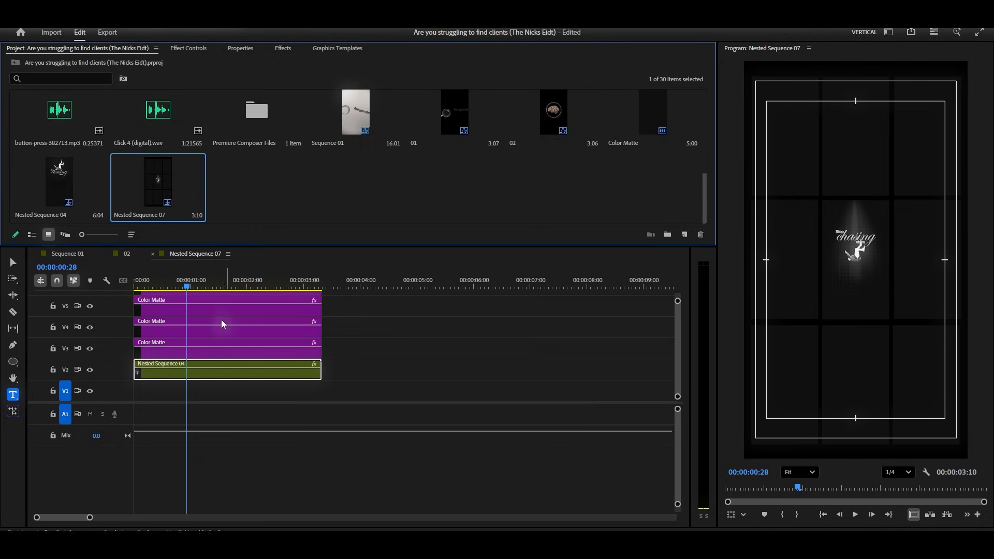
{"action": "left_click", "coordinate": [86, 256]}
{"action": "left_click_drag", "start_coordinate": [373, 288], "coordinate": [304, 289]}
{"action": "key", "text": "space"}
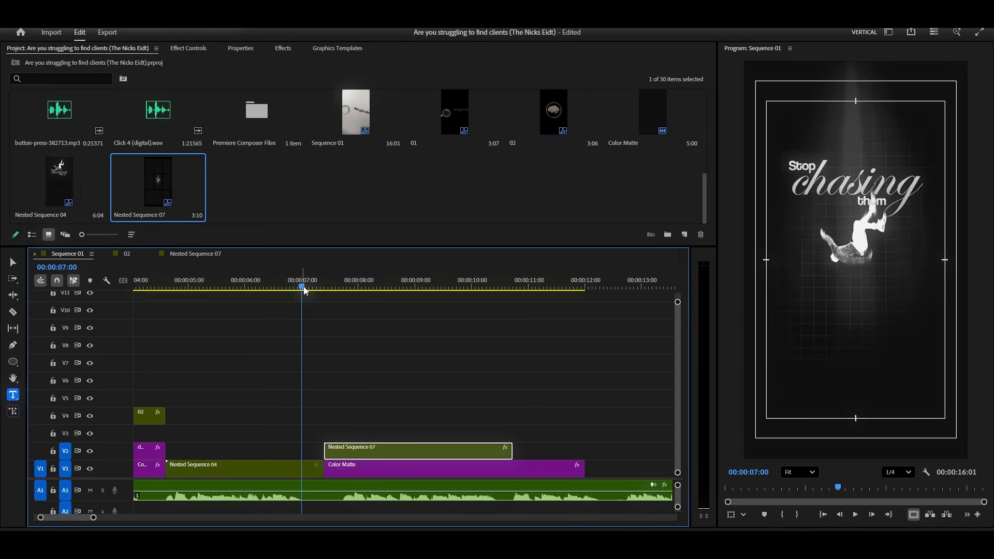
{"action": "key", "text": "space"}
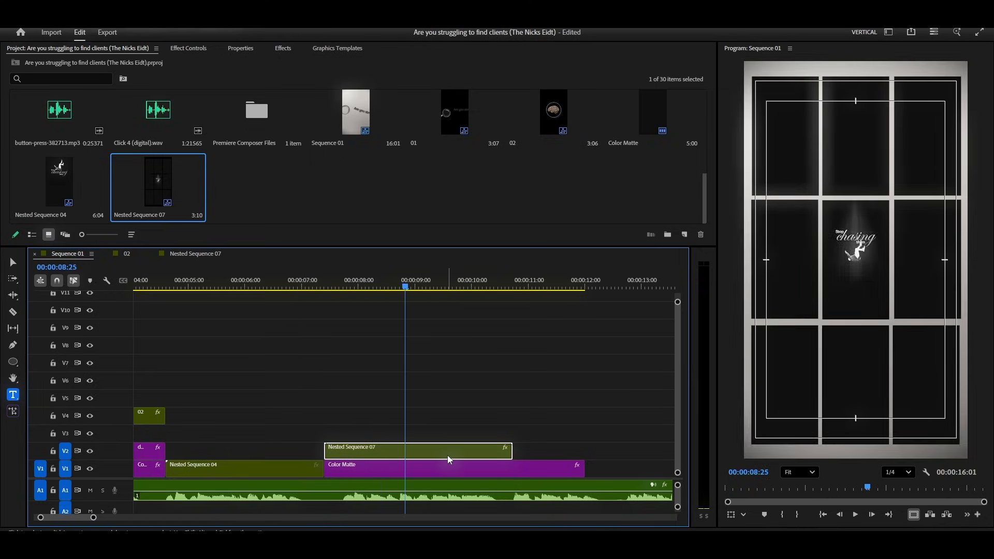
- Move the tile grid's second Transform Scale keyframe to about 00:00:10:10 to slow the zoom-out
{"action": "left_click", "coordinate": [196, 50]}
{"action": "scroll", "coordinate": [511, 160], "scroll_direction": "down", "scroll_amount": 5}
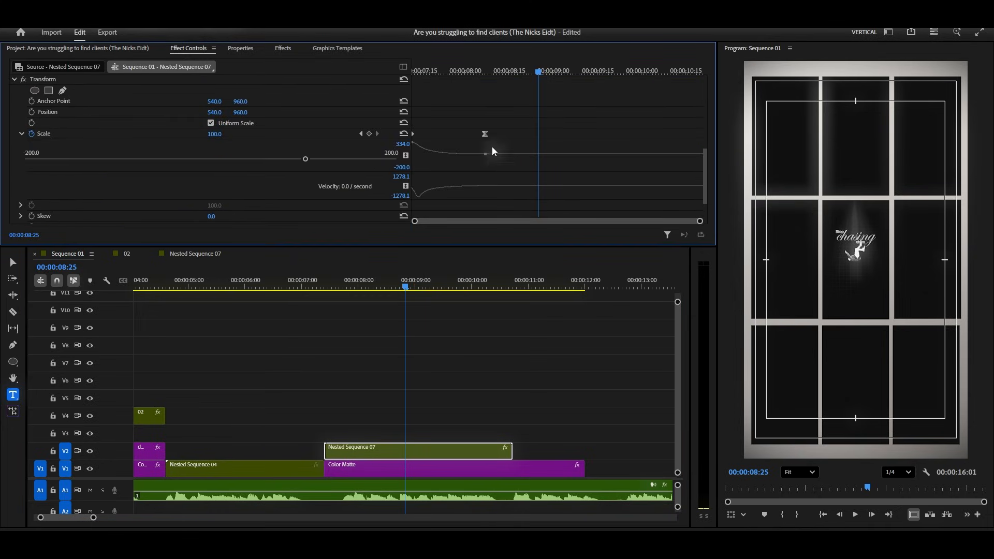
{"action": "left_click_drag", "start_coordinate": [485, 135], "coordinate": [670, 136]}
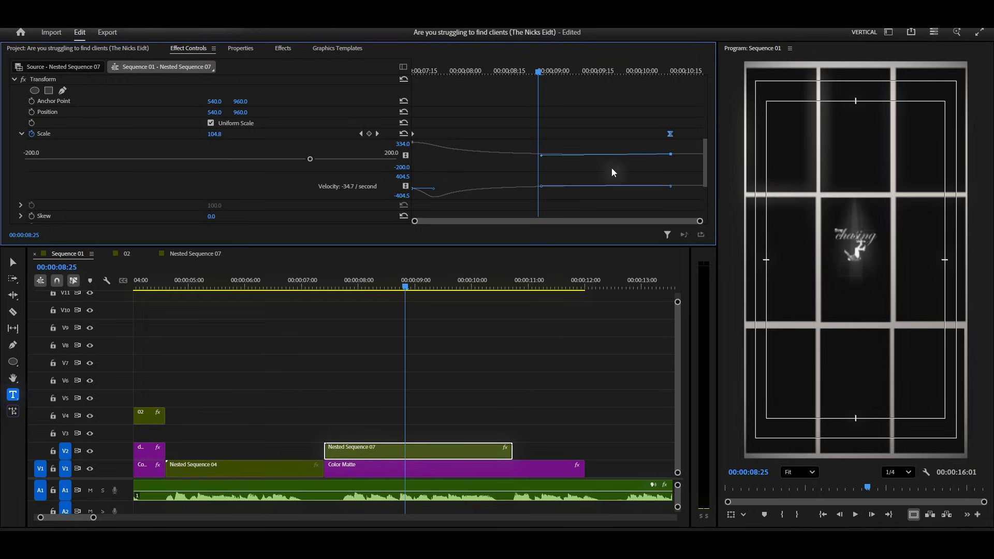
- Shorten the first Scale keyframe's outgoing velocity handle, keep that keyframe at the clip's start and play back the zoom
{"action": "left_click_drag", "start_coordinate": [439, 194], "coordinate": [425, 190]}
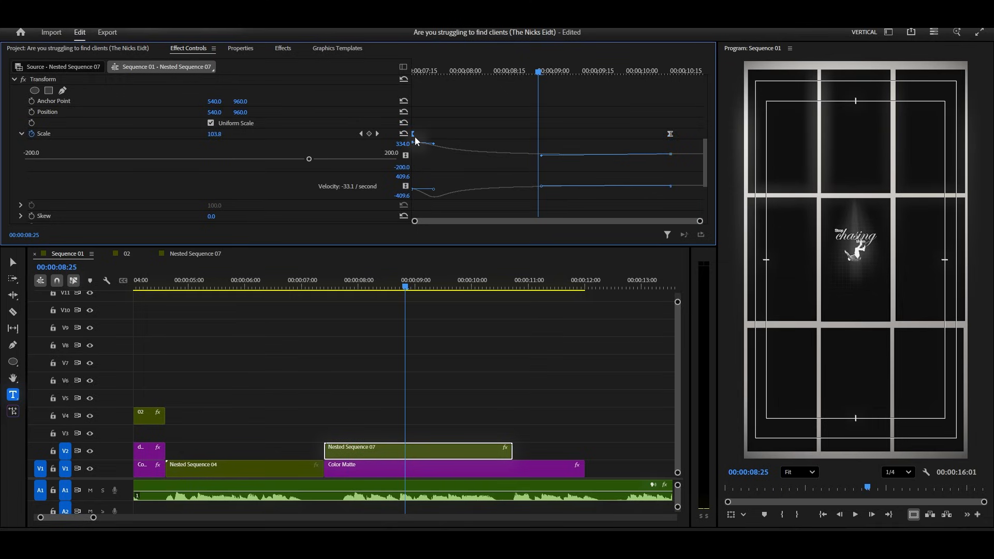
{"action": "left_click_drag", "start_coordinate": [414, 136], "coordinate": [431, 139]}
{"action": "left_click_drag", "start_coordinate": [449, 188], "coordinate": [442, 186]}
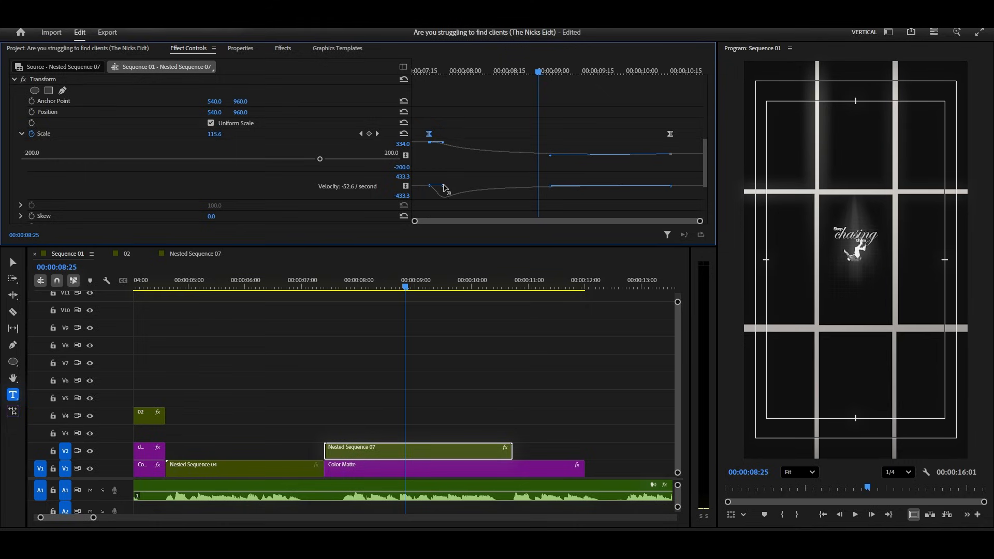
{"action": "left_click_drag", "start_coordinate": [434, 142], "coordinate": [403, 139]}
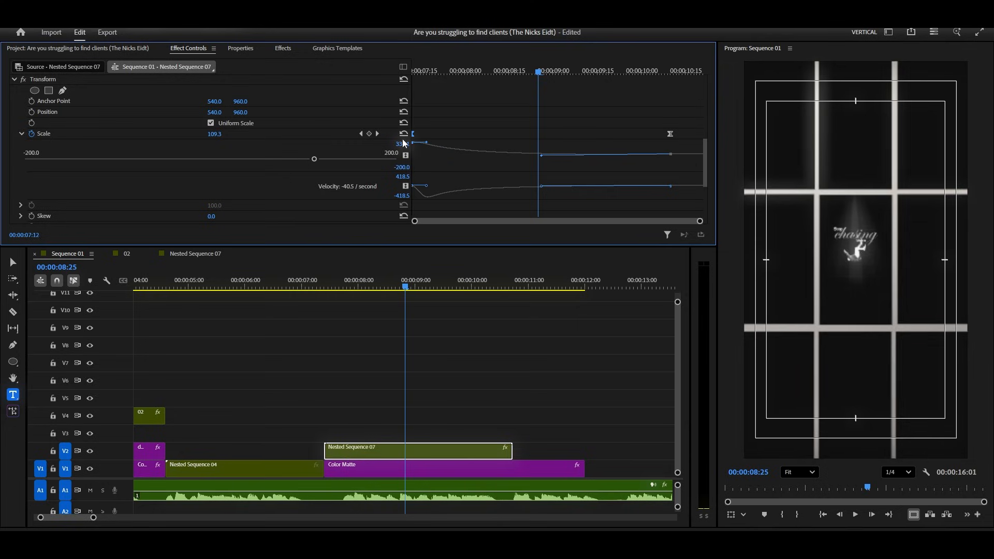
{"action": "left_click", "coordinate": [320, 282]}
{"action": "left_click", "coordinate": [280, 285]}
{"action": "key", "text": "space"}
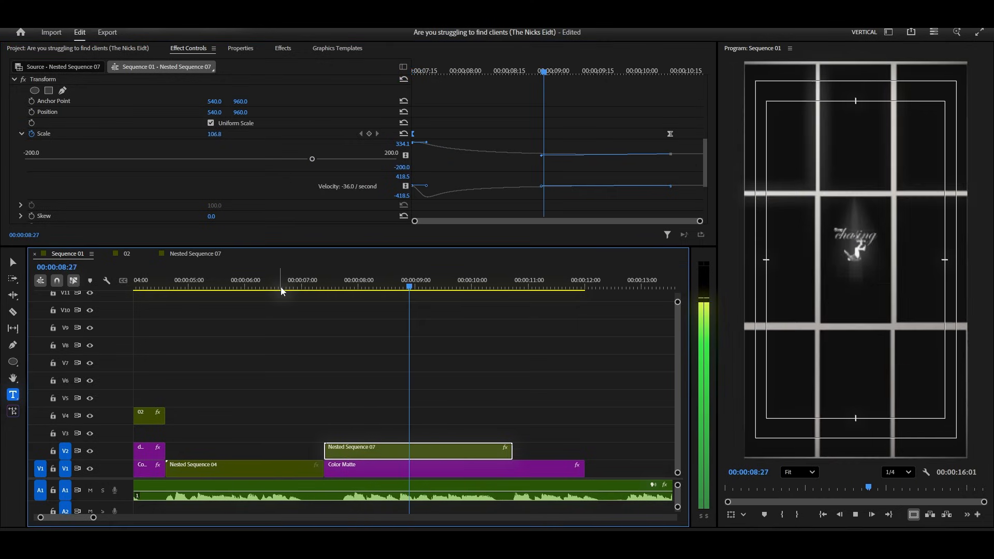
{"action": "key", "text": "space"}
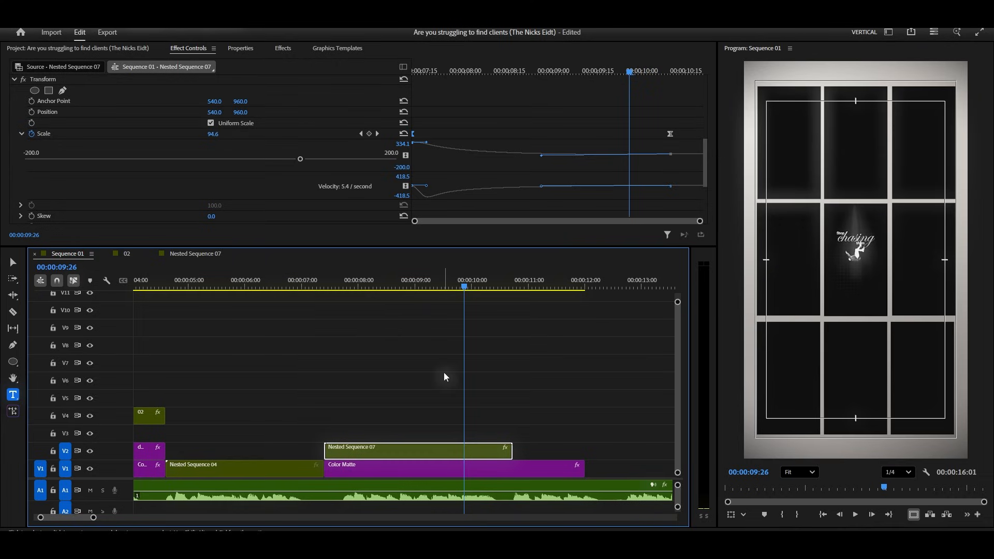
- Move the Nested Sequence 04 clip from V1 to V2 and park the playhead at 00:00:07:28
{"action": "left_click_drag", "start_coordinate": [310, 456], "coordinate": [312, 448]}
{"action": "left_click_drag", "start_coordinate": [350, 278], "coordinate": [356, 300]}
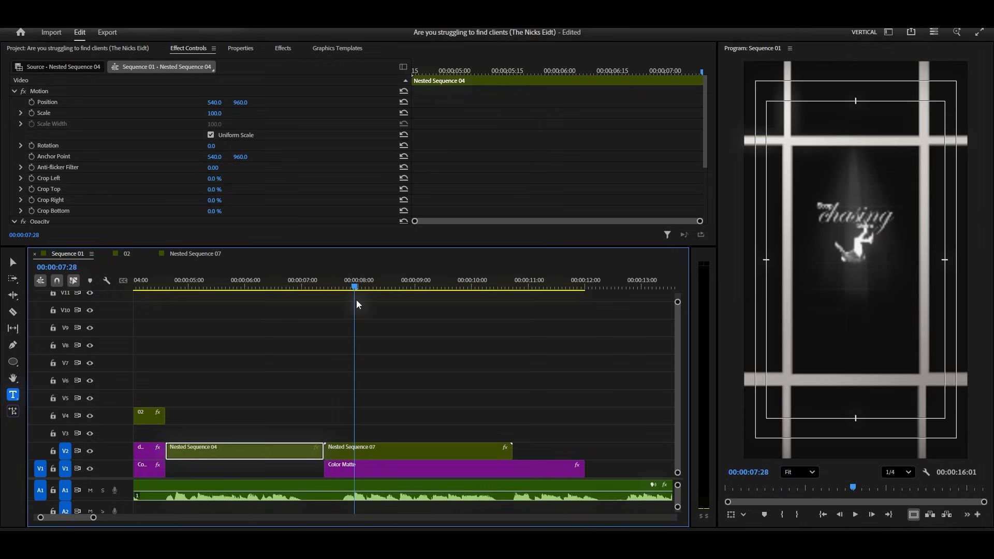
- Apply the FI: RGB Split FX effect from Film Impact Lights & Blurs to the nested tile grid on V2
{"action": "left_click", "coordinate": [282, 49]}
{"action": "left_click", "coordinate": [98, 64]}
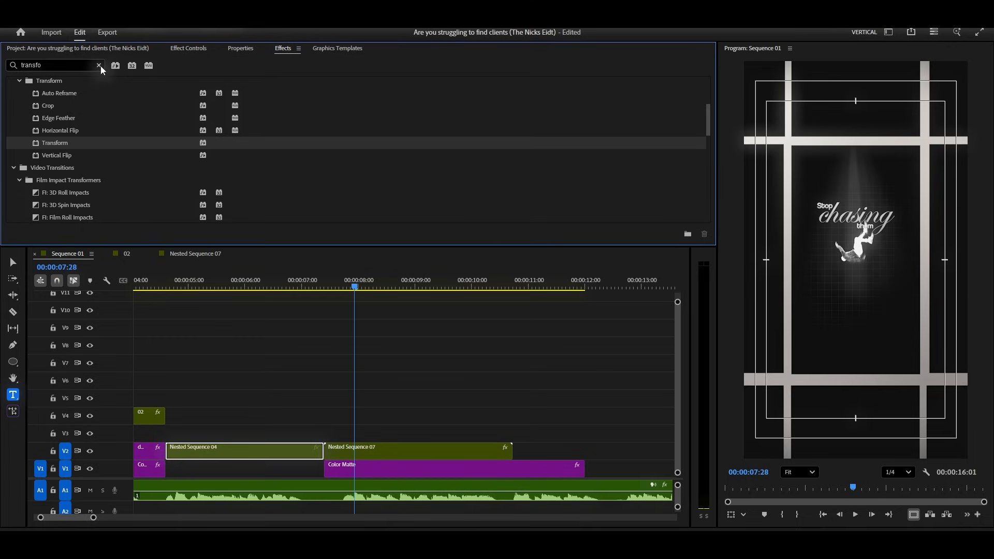
{"action": "left_click", "coordinate": [19, 134]}
{"action": "scroll", "coordinate": [92, 132], "scroll_direction": "down", "scroll_amount": 3}
{"action": "left_click", "coordinate": [19, 119]}
{"action": "scroll", "coordinate": [20, 119], "scroll_direction": "down", "scroll_amount": 2}
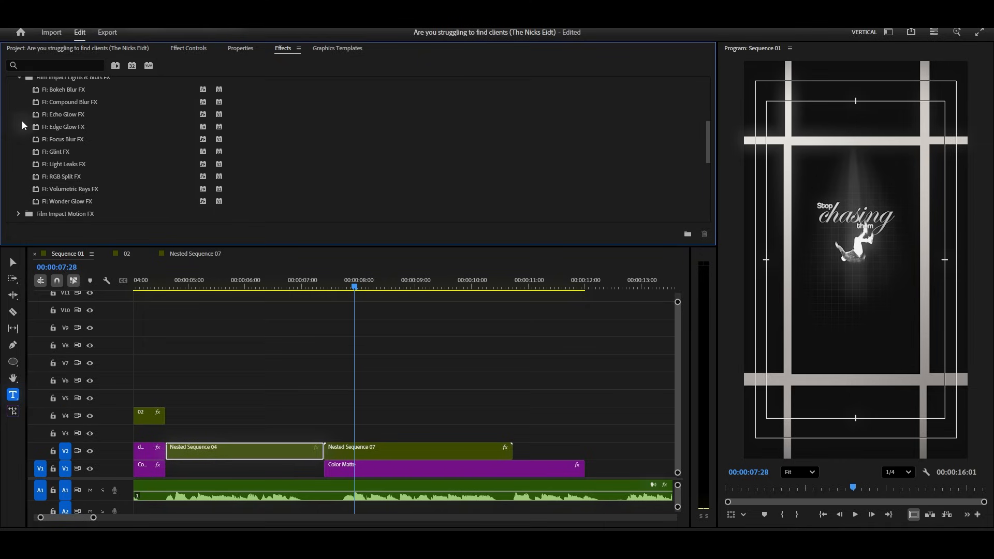
{"action": "left_click", "coordinate": [67, 177]}
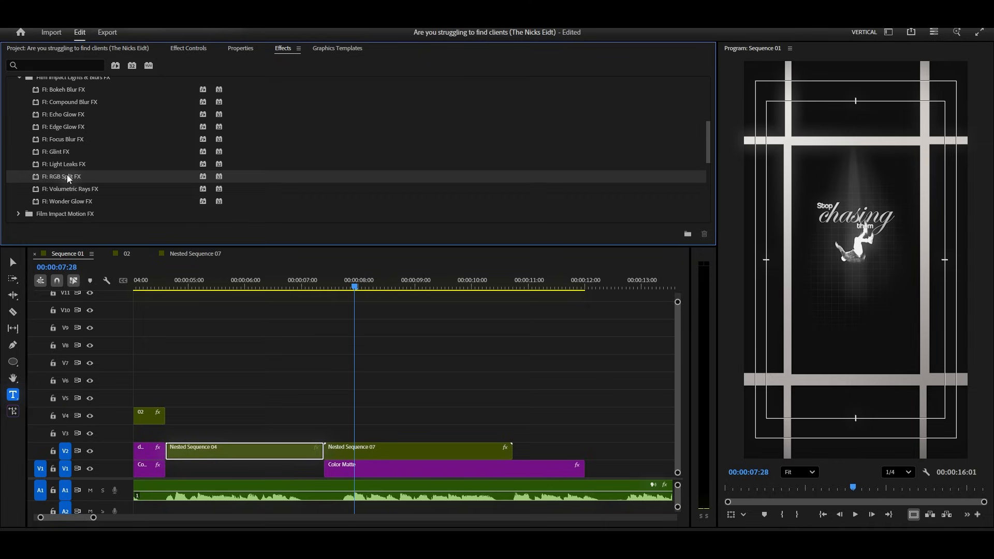
{"action": "left_click_drag", "start_coordinate": [67, 176], "coordinate": [411, 449]}
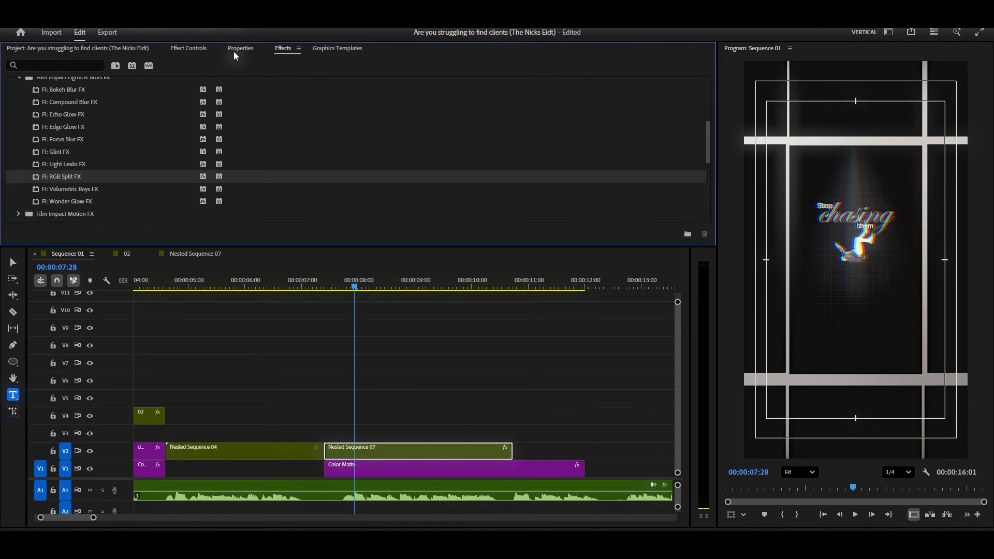
- Bring up the tile grid's RGB Split FX settings, collapsing the Transform effect above them
{"action": "left_click", "coordinate": [192, 49]}
{"action": "scroll", "coordinate": [235, 157], "scroll_direction": "down", "scroll_amount": 3}
{"action": "scroll", "coordinate": [238, 157], "scroll_direction": "down", "scroll_amount": 5}
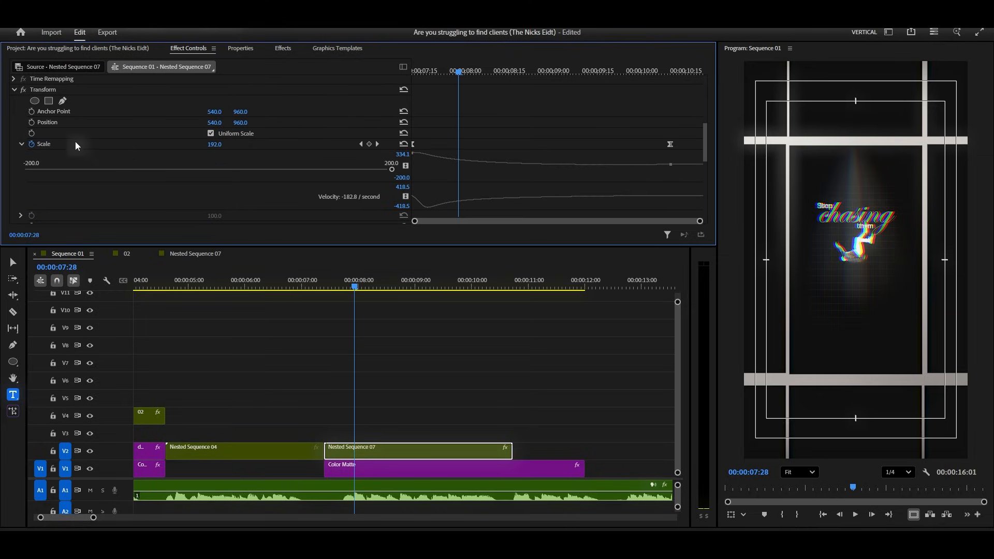
{"action": "left_click", "coordinate": [14, 90]}
{"action": "scroll", "coordinate": [163, 150], "scroll_direction": "down", "scroll_amount": 3}
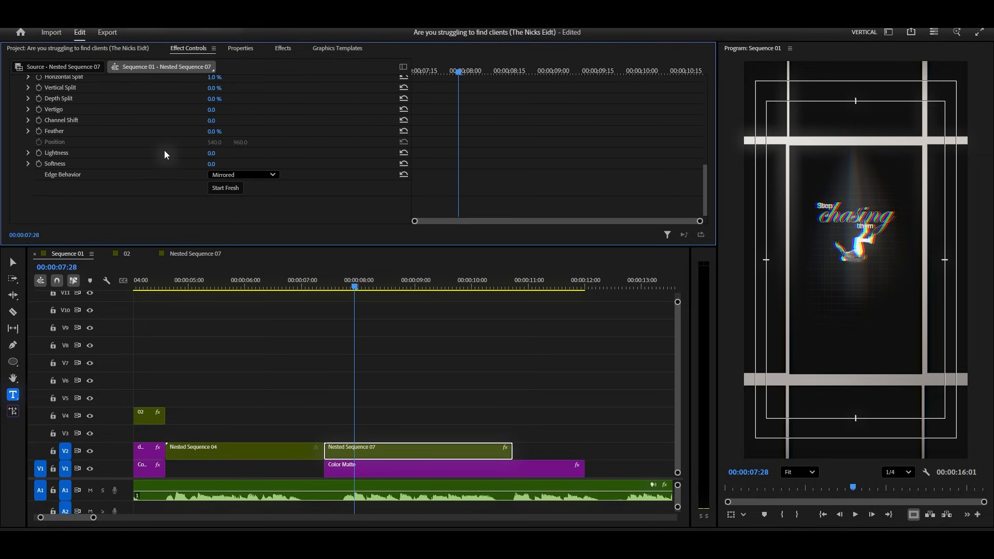
{"action": "scroll", "coordinate": [164, 152], "scroll_direction": "up", "scroll_amount": 2}
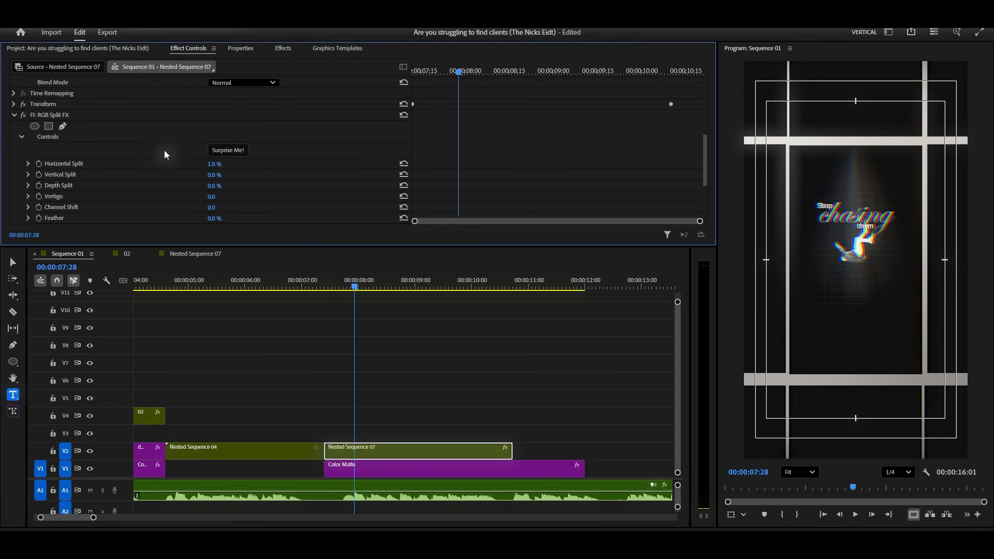
{"action": "scroll", "coordinate": [165, 151], "scroll_direction": "down", "scroll_amount": 1}
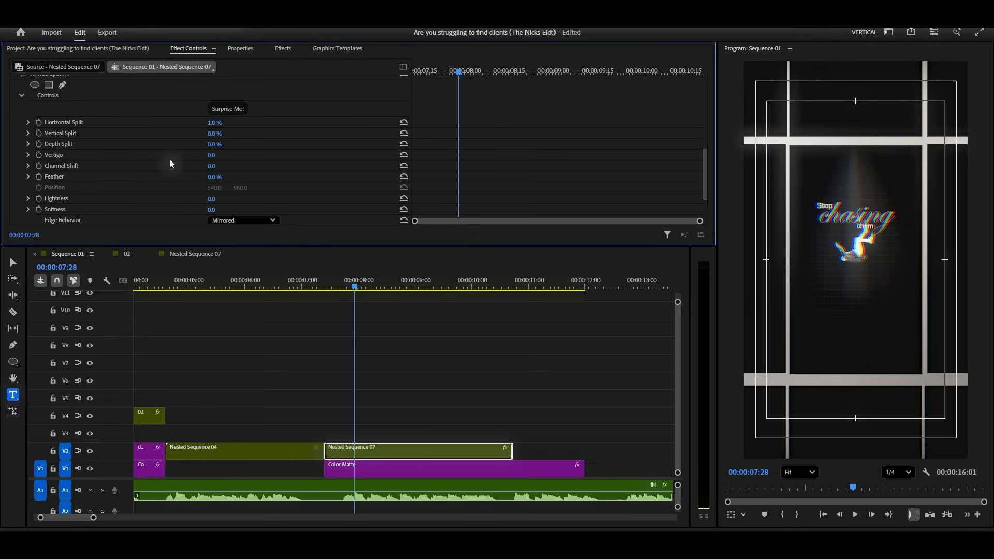
- Try a Vertigo value of 58 on the tile grid's RGB Split effect
{"action": "left_click", "coordinate": [211, 155]}
{"action": "type", "text": "12"}
{"action": "key", "text": "Return"}
{"action": "left_click_drag", "start_coordinate": [221, 156], "coordinate": [245, 156]}
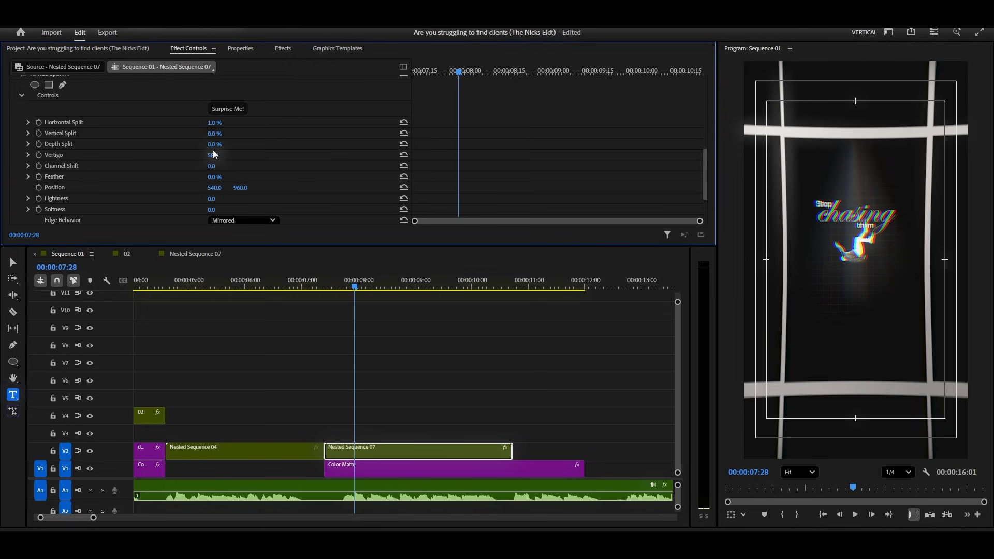
- Try a Horizontal Split of about -50% on the RGB Split effect, reset it and set it to 0%
{"action": "left_click_drag", "start_coordinate": [222, 123], "coordinate": [195, 124]}
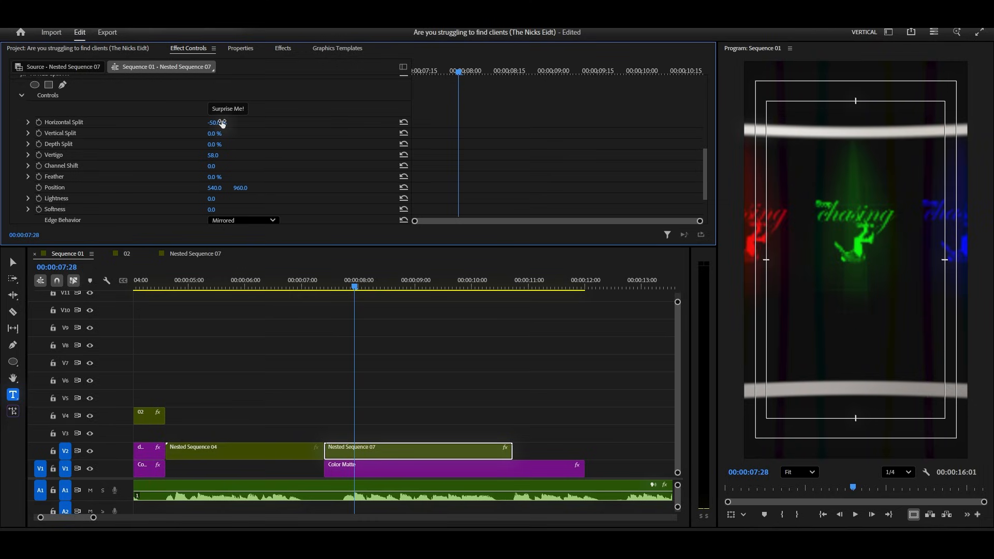
{"action": "left_click", "coordinate": [407, 121]}
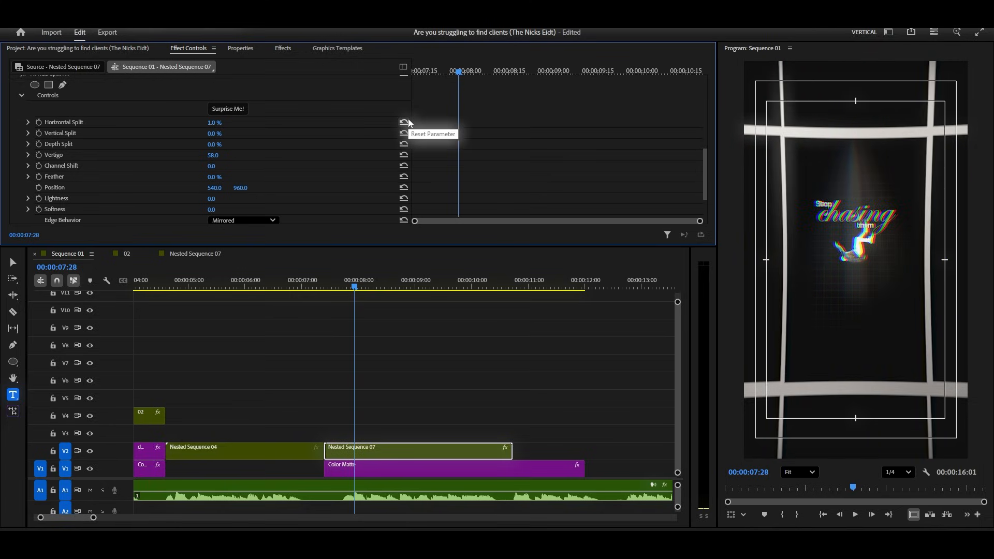
{"action": "left_click", "coordinate": [220, 123]}
{"action": "type", "text": "0"}
{"action": "key", "text": "Return"}
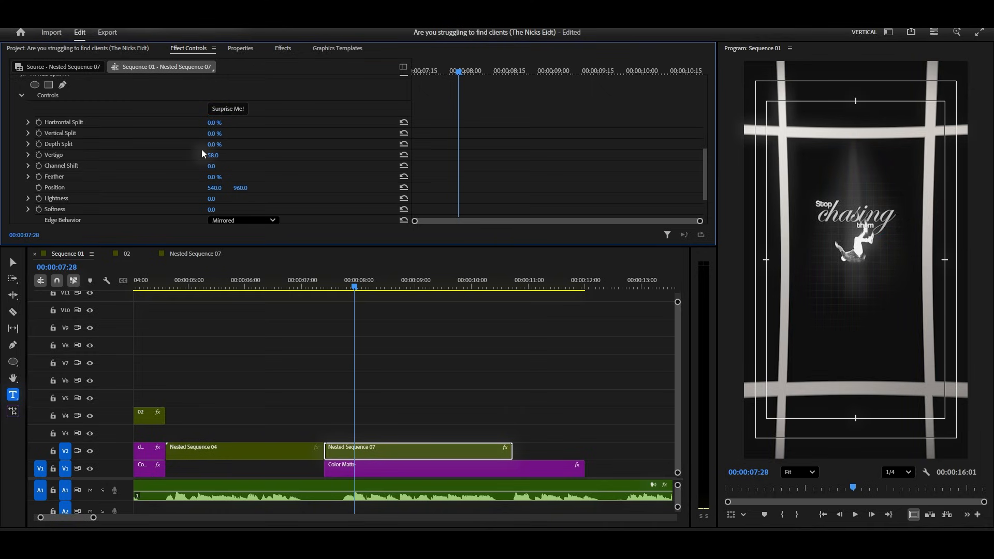
- Set the RGB Split effect's Vertigo to 60 and keyframe it at 00:00:07:28
{"action": "left_click", "coordinate": [225, 153]}
{"action": "type", "text": "60"}
{"action": "key", "text": "Return"}
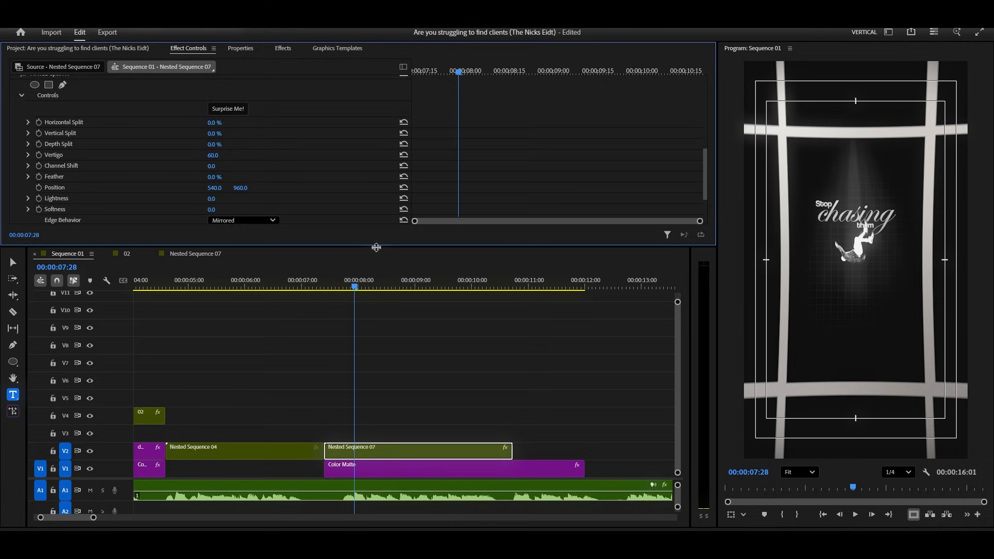
{"action": "left_click", "coordinate": [39, 154]}
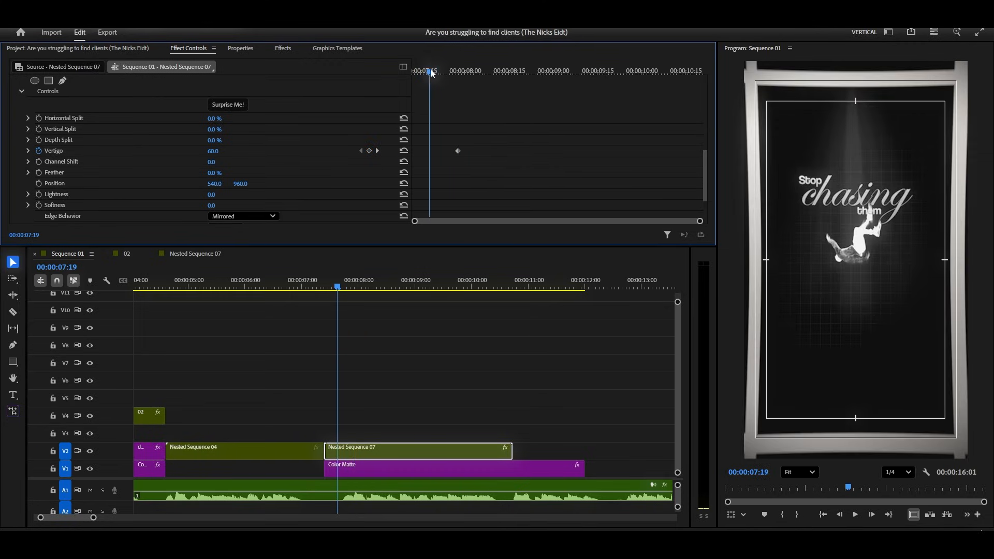
- Reset Vertigo to its default at the grid clip's start, 00:00:07:12, and scrub through the distortion to 00:00:07:25
{"action": "left_click_drag", "start_coordinate": [431, 71], "coordinate": [413, 87]}
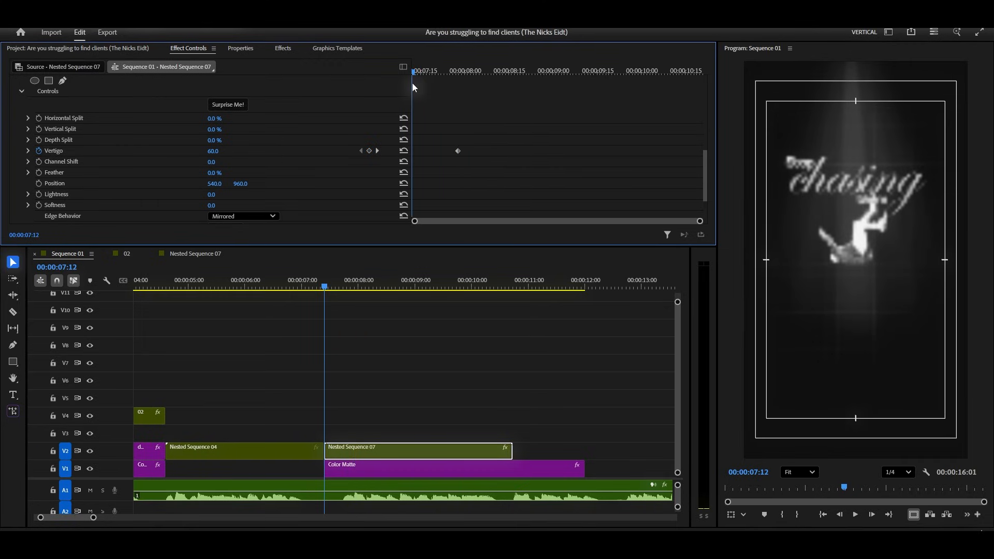
{"action": "left_click", "coordinate": [404, 151]}
{"action": "left_click_drag", "start_coordinate": [422, 74], "coordinate": [449, 96]}
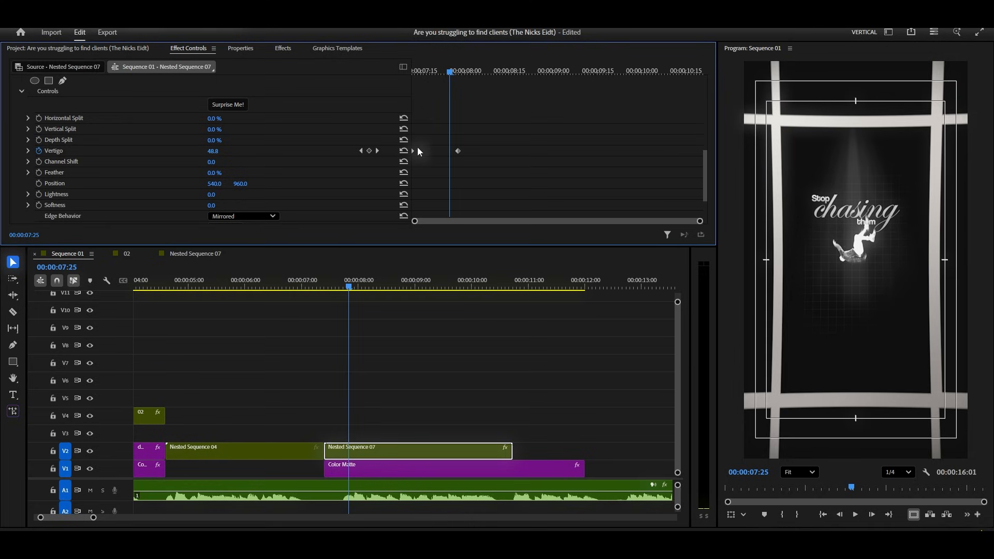
- Trim the end of the Color Matte clip below Nested Sequence 07 to match that nested clip's end at 00:00:10:21
{"action": "key", "text": "Down"}
{"action": "key", "text": "Left"}
{"action": "scroll", "coordinate": [521, 445], "scroll_direction": "down", "scroll_amount": 6}
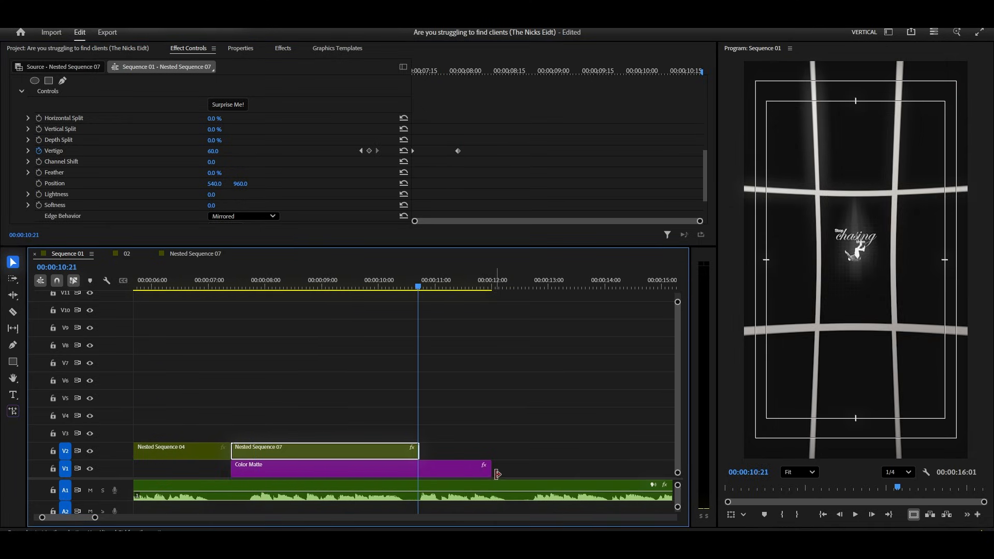
{"action": "left_click_drag", "start_coordinate": [493, 472], "coordinate": [419, 471]}
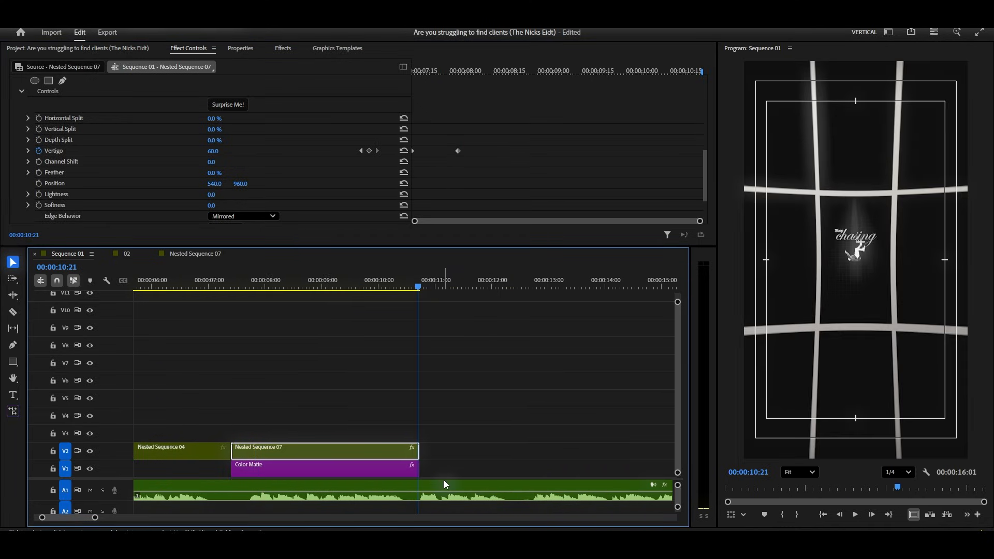
- Copy the opening download.jpg and Color Matte clips onto V2 and V1 directly after Nested Sequence 07
{"action": "scroll", "coordinate": [397, 462], "scroll_direction": "down", "scroll_amount": 3}
{"action": "scroll", "coordinate": [396, 462], "scroll_direction": "up", "scroll_amount": 6}
{"action": "scroll", "coordinate": [281, 470], "scroll_direction": "up", "scroll_amount": 2}
{"action": "scroll", "coordinate": [281, 470], "scroll_direction": "down", "scroll_amount": 3}
{"action": "left_click_drag", "start_coordinate": [223, 431], "coordinate": [622, 471]}
{"action": "scroll", "coordinate": [582, 406], "scroll_direction": "down", "scroll_amount": 1}
{"action": "scroll", "coordinate": [582, 402], "scroll_direction": "down", "scroll_amount": 1}
{"action": "left_click", "coordinate": [416, 283]}
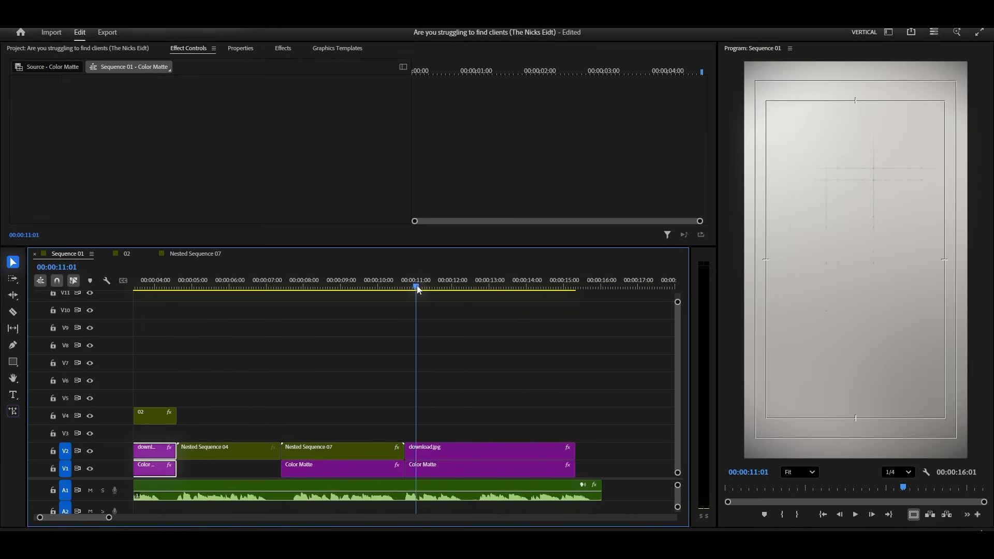
- Shorten the copied download.jpg and Color Matte clips, leaving a gap of about two seconds after Nested Sequence 07
{"action": "scroll", "coordinate": [465, 405], "scroll_direction": "down", "scroll_amount": 1}
{"action": "scroll", "coordinate": [464, 405], "scroll_direction": "down", "scroll_amount": 1}
{"action": "left_click_drag", "start_coordinate": [437, 455], "coordinate": [408, 451]}
- Inspect the contents of Nested Sequence 07, and close it and the 02 sequence
{"action": "left_click", "coordinate": [292, 472]}
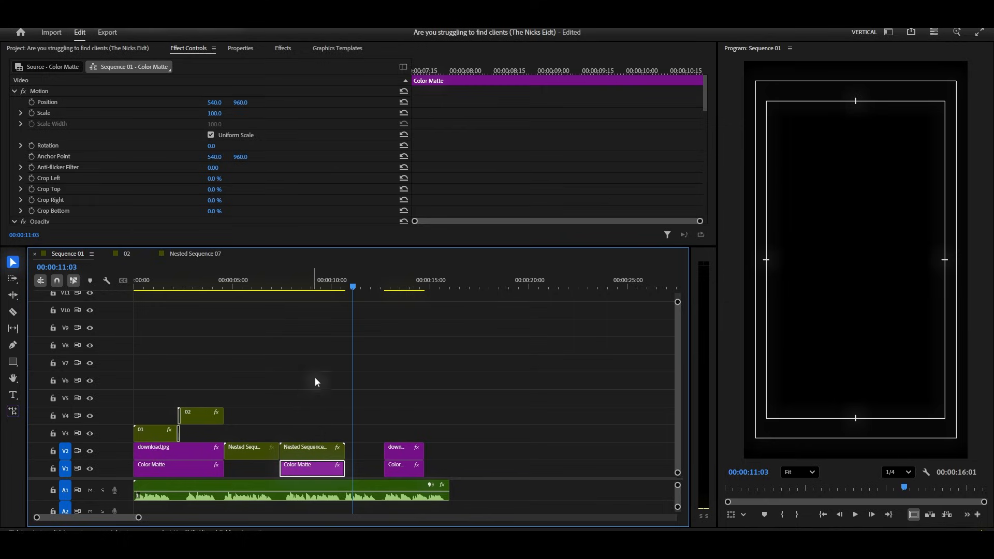
{"action": "left_click", "coordinate": [311, 284]}
{"action": "key", "text": "Left"}
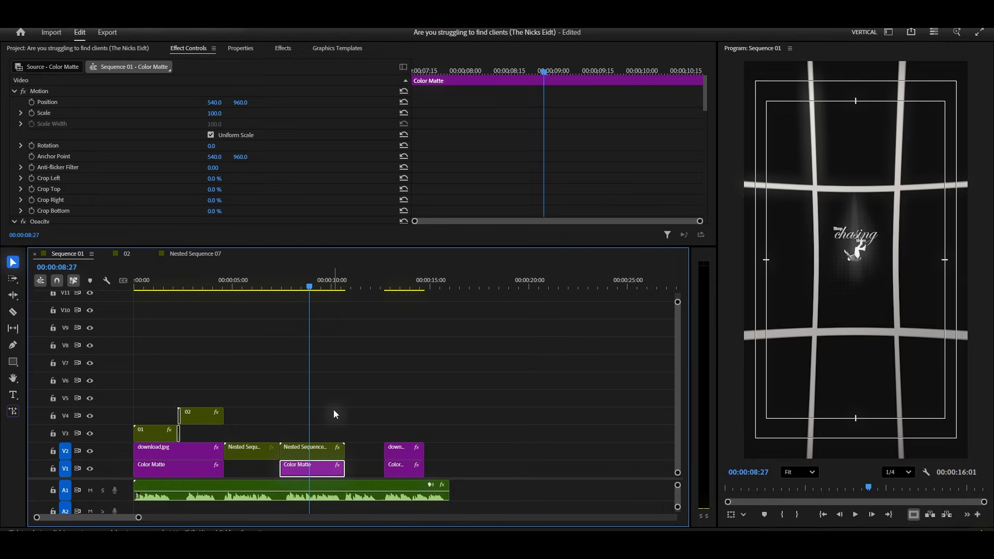
{"action": "double_click", "coordinate": [310, 454]}
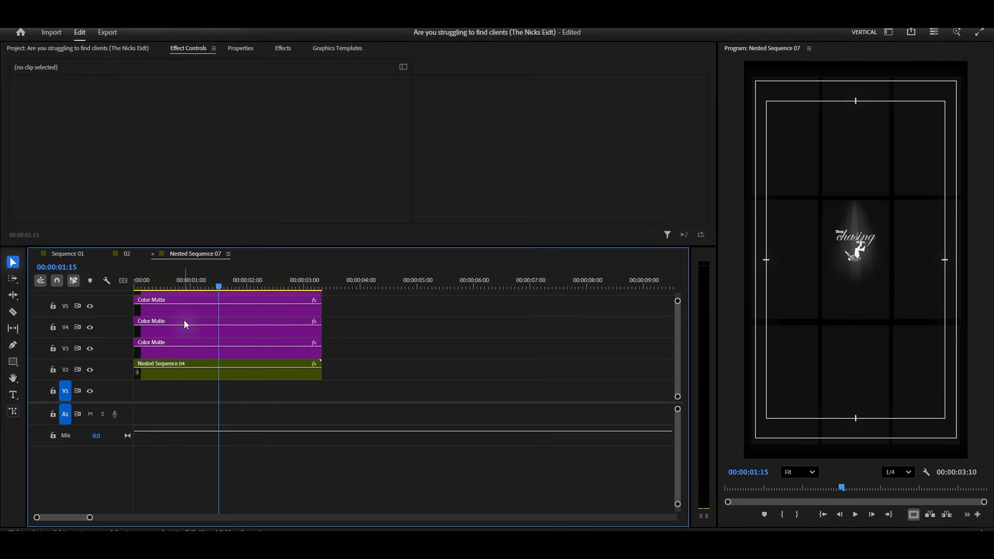
{"action": "left_click", "coordinate": [151, 253]}
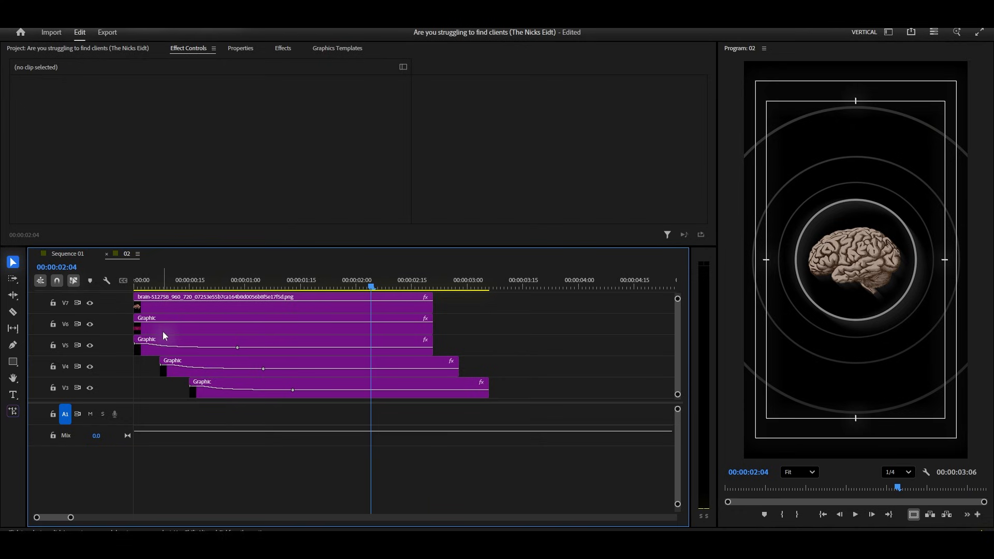
{"action": "left_click", "coordinate": [107, 254]}
- Copy the download.jpg and Color Matte background clips from Nested Sequence 04 into Sequence 01, fitted above the gap after Nested Sequence 07
{"action": "scroll", "coordinate": [351, 410], "scroll_direction": "up", "scroll_amount": 3}
{"action": "left_click", "coordinate": [254, 295]}
{"action": "left_click", "coordinate": [265, 401]}
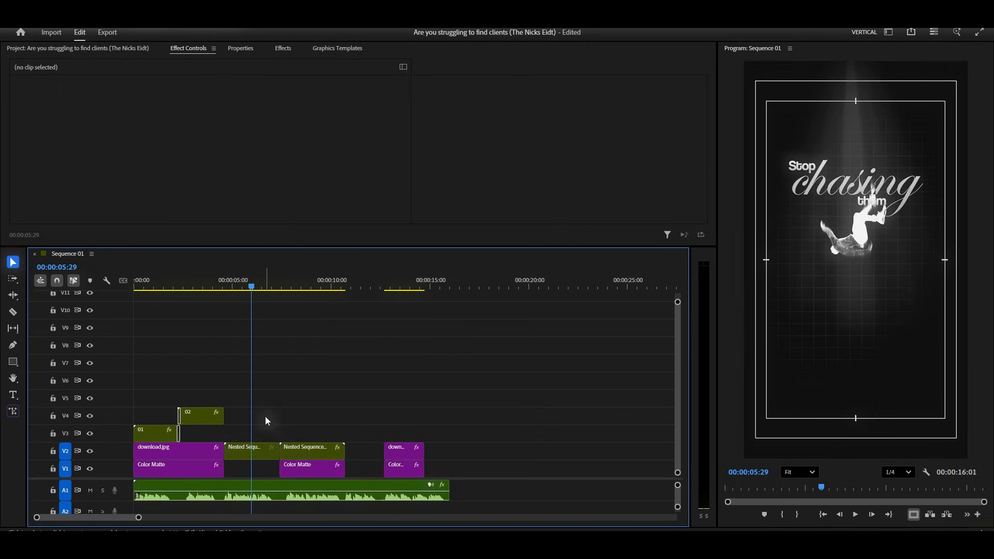
{"action": "double_click", "coordinate": [252, 450]}
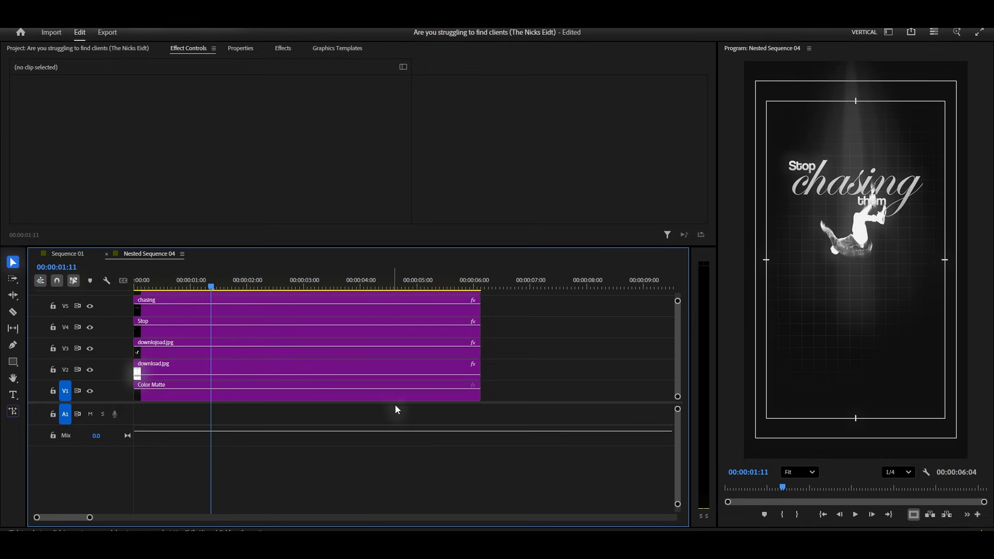
{"action": "left_click_drag", "start_coordinate": [495, 365], "coordinate": [389, 426]}
{"action": "scroll", "coordinate": [357, 444], "scroll_direction": "up", "scroll_amount": 3, "text": "alt"}
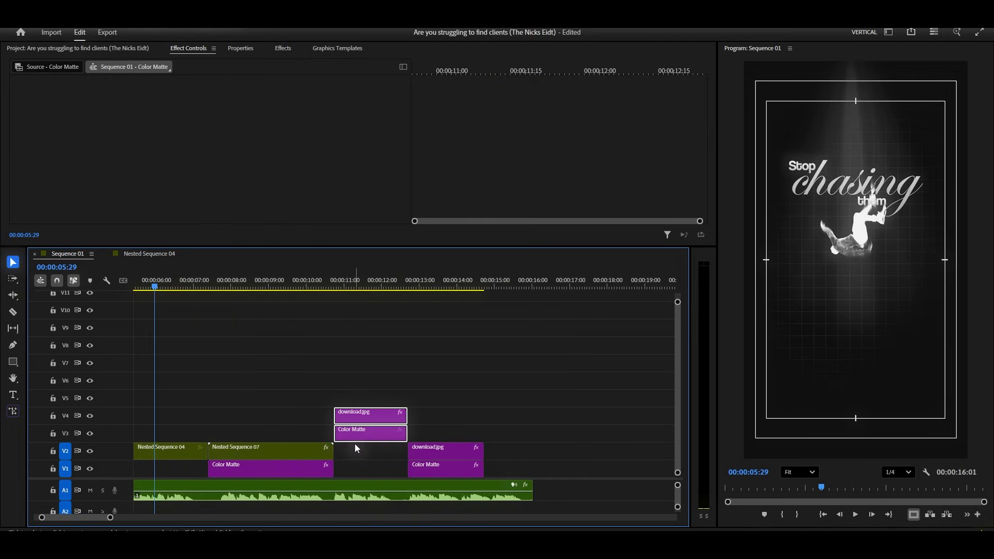
- Move the pasted download.jpg and Color Matte clips down onto V2 and V1 to fill the gap
{"action": "left_click", "coordinate": [364, 285]}
{"action": "left_click_drag", "start_coordinate": [372, 441], "coordinate": [371, 475]}
{"action": "left_click", "coordinate": [389, 411]}
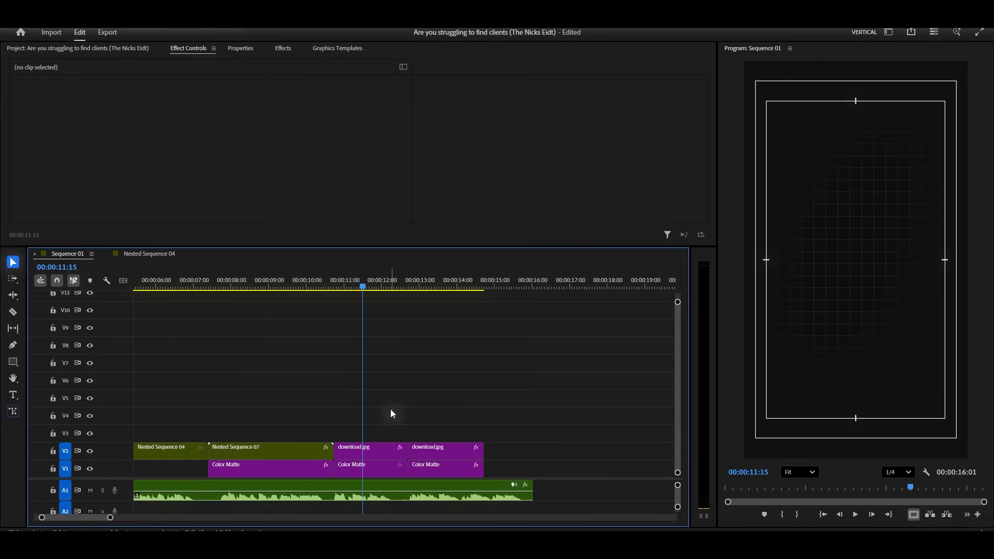
- Review the new background section and the earlier brain and "Stop chasing them" scenes in Sequence 01
{"action": "scroll", "coordinate": [390, 409], "scroll_direction": "up", "scroll_amount": 1}
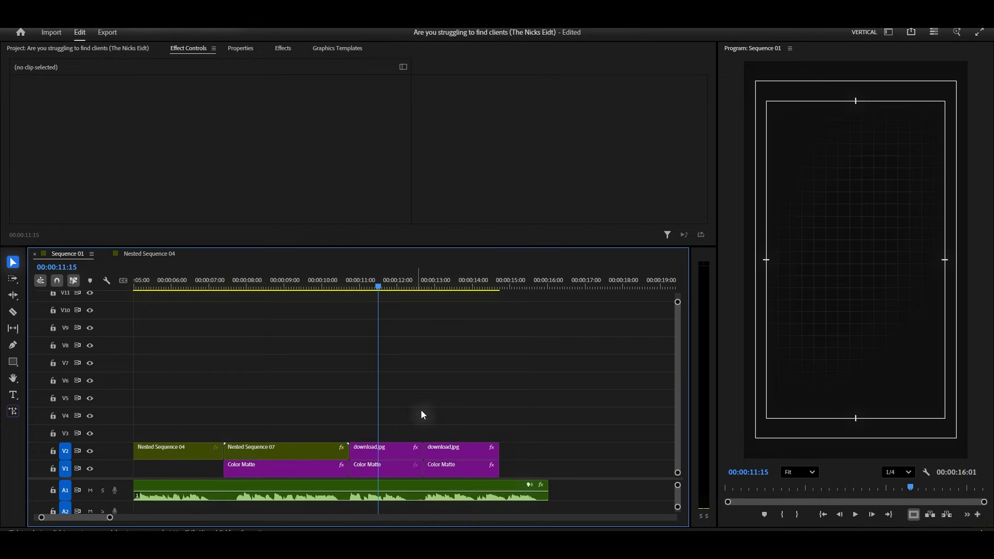
{"action": "left_click_drag", "start_coordinate": [351, 300], "coordinate": [371, 315]}
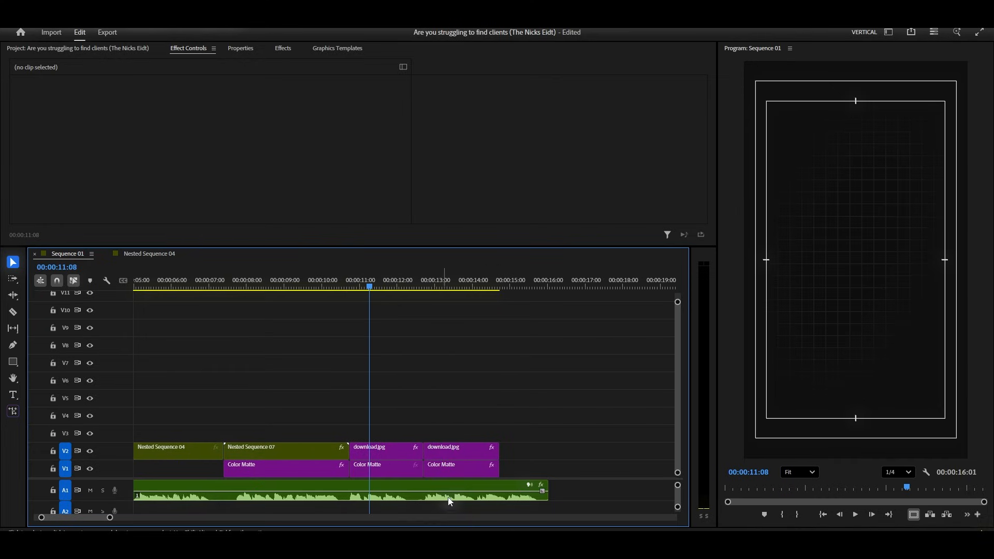
{"action": "scroll", "coordinate": [413, 446], "scroll_direction": "up", "scroll_amount": 5}
{"action": "scroll", "coordinate": [413, 446], "scroll_direction": "down", "scroll_amount": 4}
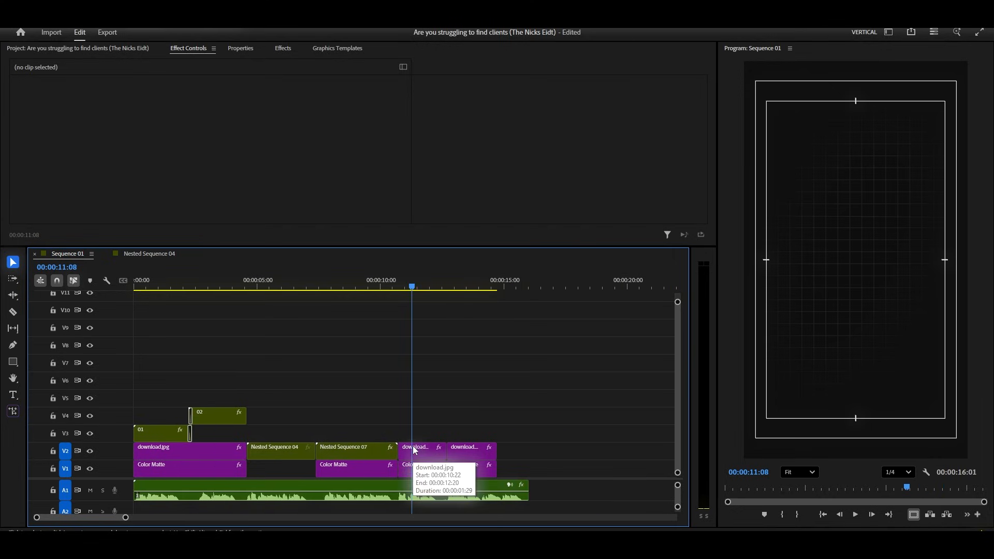
{"action": "left_click", "coordinate": [216, 284]}
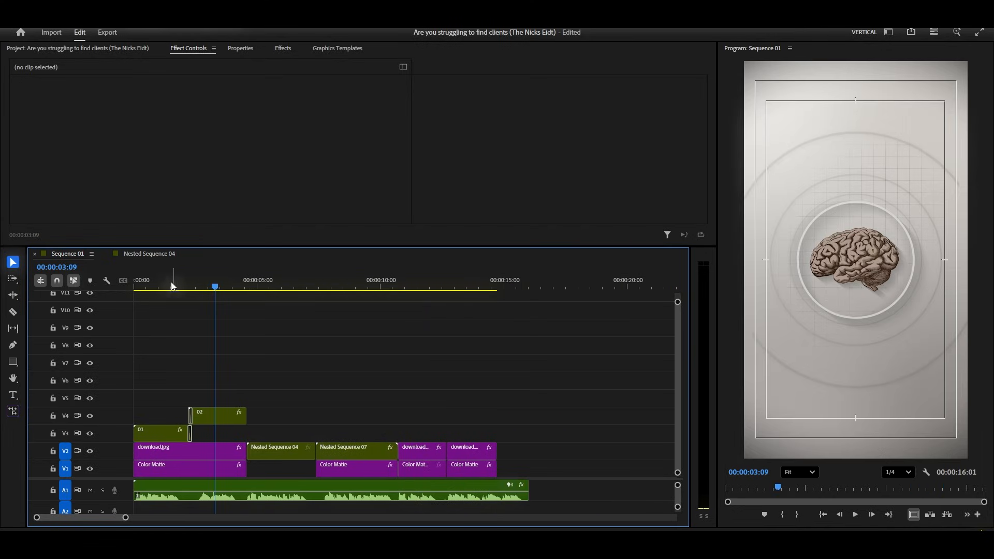
{"action": "left_click", "coordinate": [153, 284]}
{"action": "left_click", "coordinate": [286, 283]}
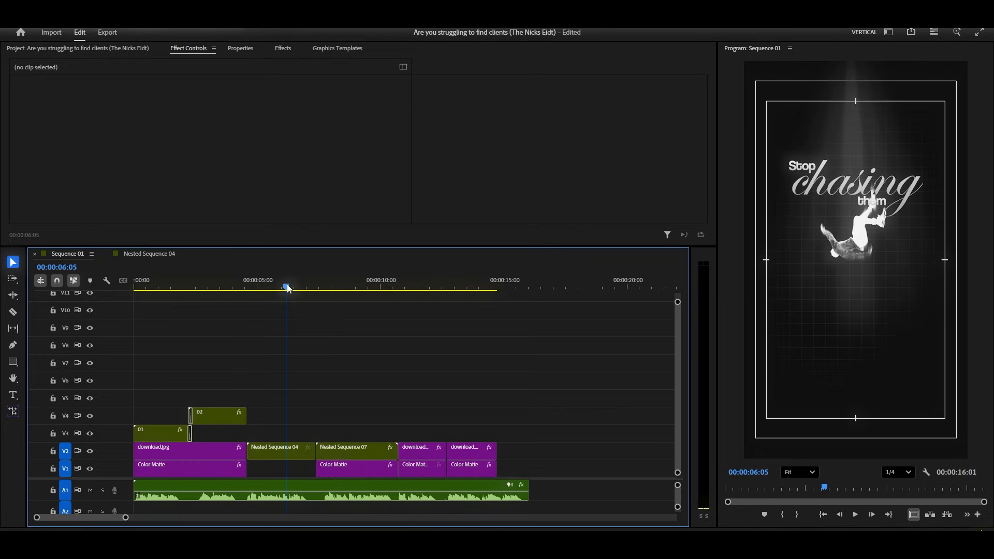
- Copy the Stop and chasing text clips from Nested Sequence 04 onto V3 and V4 of Sequence 01, starting right after Nested Sequence 07
{"action": "double_click", "coordinate": [288, 447]}
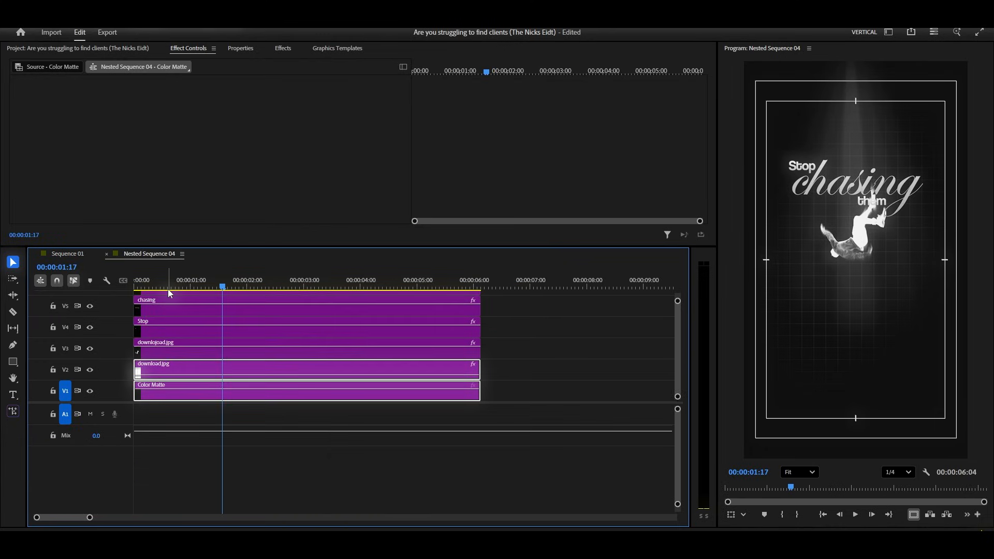
{"action": "left_click_drag", "start_coordinate": [154, 332], "coordinate": [168, 326]}
{"action": "key", "text": "ctrl+z"}
{"action": "left_click_drag", "start_coordinate": [513, 309], "coordinate": [539, 436]}
{"action": "left_click", "coordinate": [421, 286]}
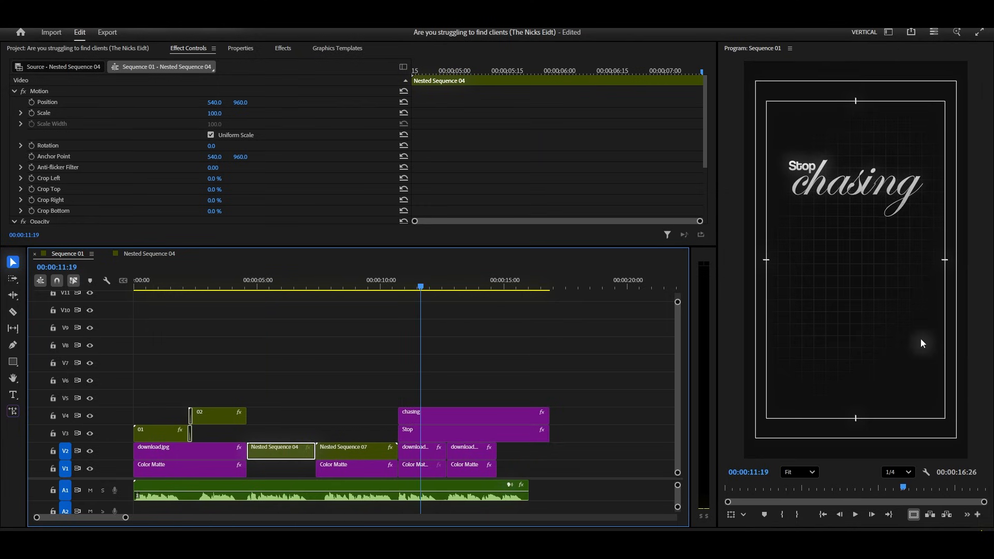
- Replace the script text "chasing" in the pasted V4 title with "clients"
{"action": "left_click", "coordinate": [425, 433]}
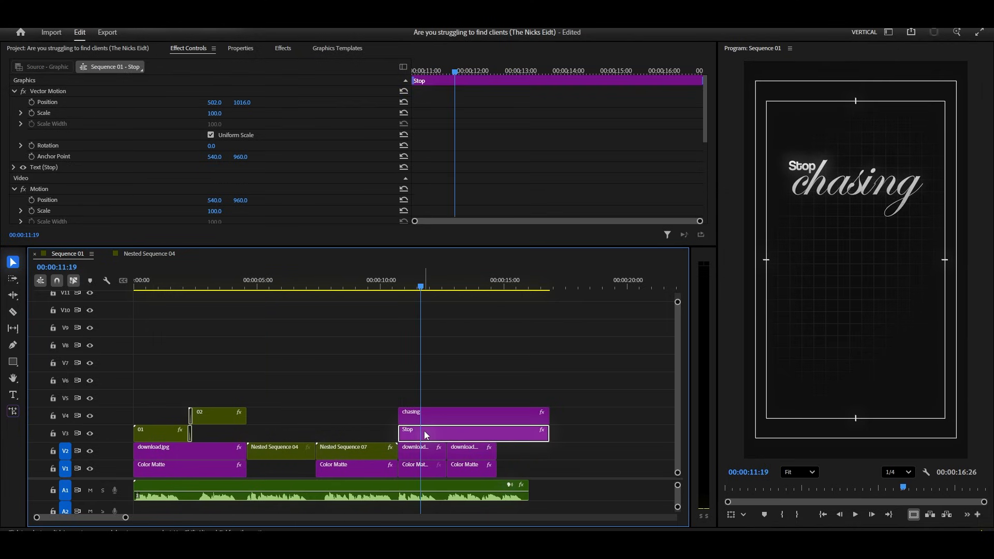
{"action": "key", "text": "t"}
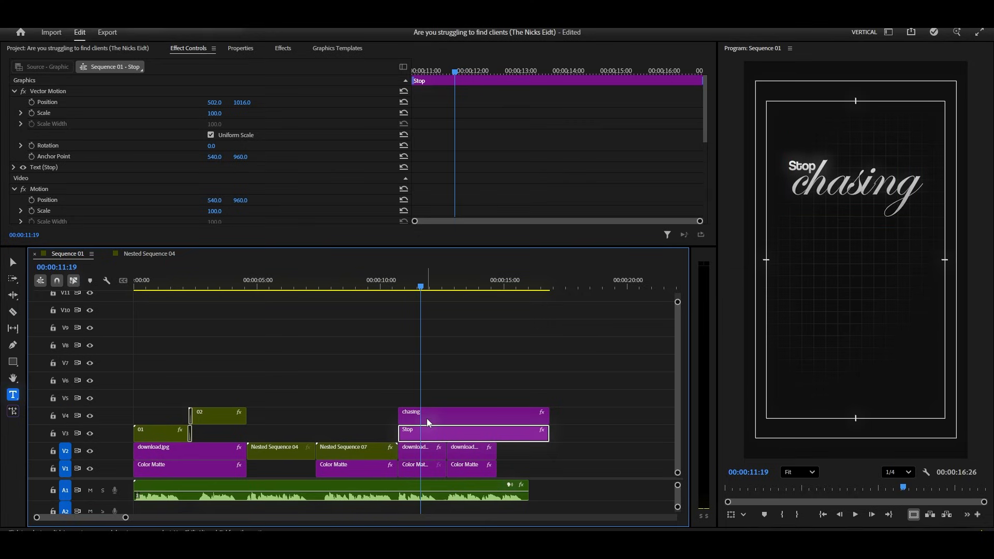
{"action": "left_click", "coordinate": [828, 186]}
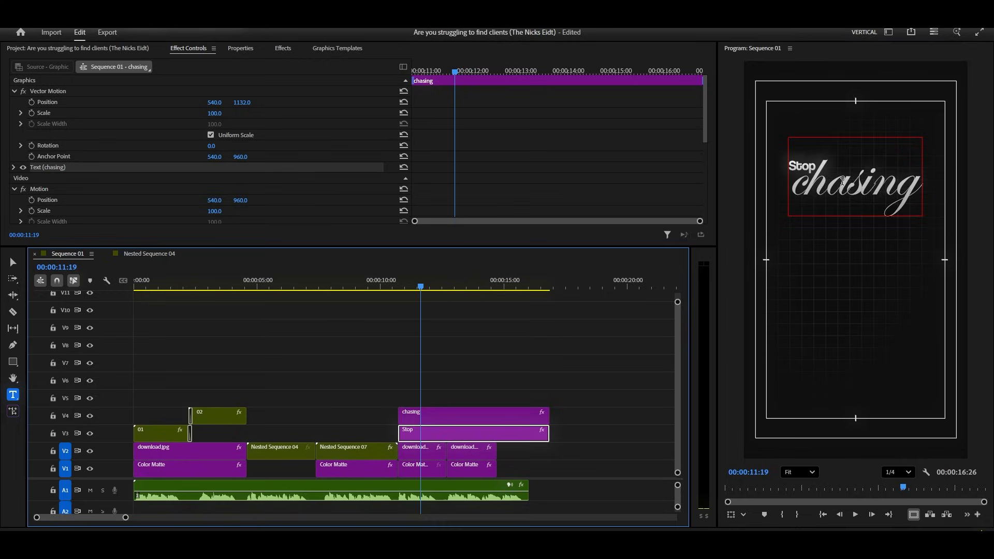
{"action": "type", "text": "clients"}
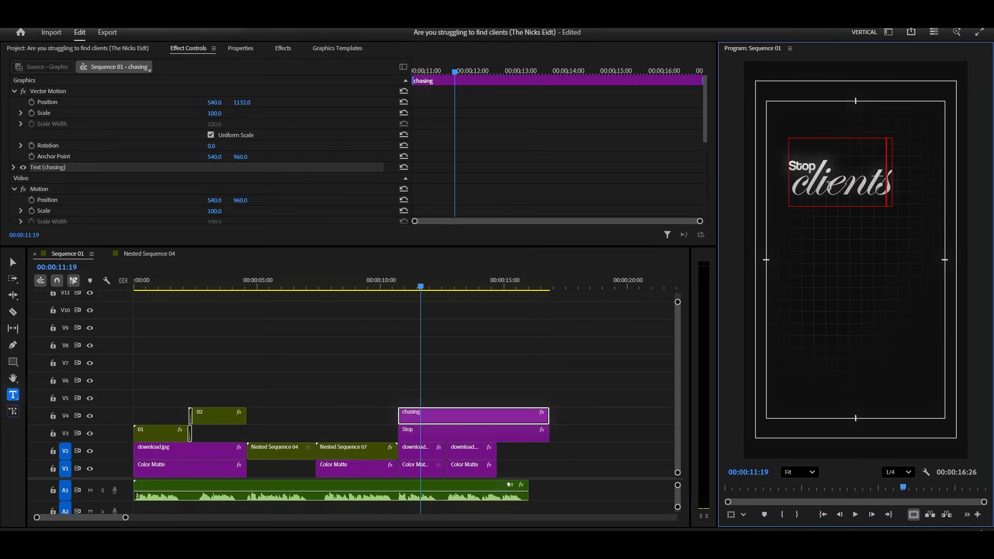
- Center the "clients" text horizontally and vertically in the frame
{"action": "left_click", "coordinate": [283, 48]}
{"action": "left_click", "coordinate": [240, 47]}
{"action": "scroll", "coordinate": [275, 129], "scroll_direction": "down", "scroll_amount": 2}
{"action": "scroll", "coordinate": [465, 172], "scroll_direction": "down", "scroll_amount": 8}
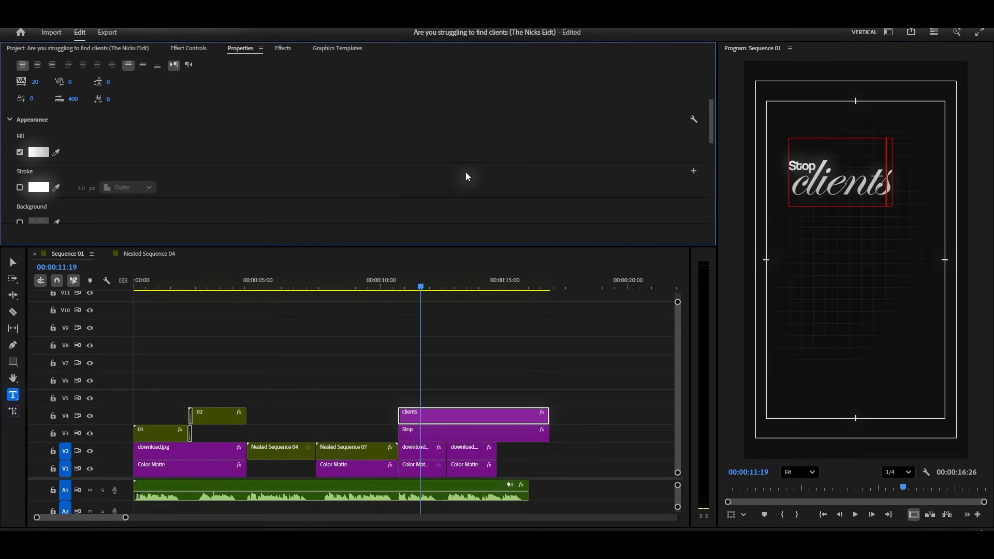
{"action": "left_click", "coordinate": [315, 149]}
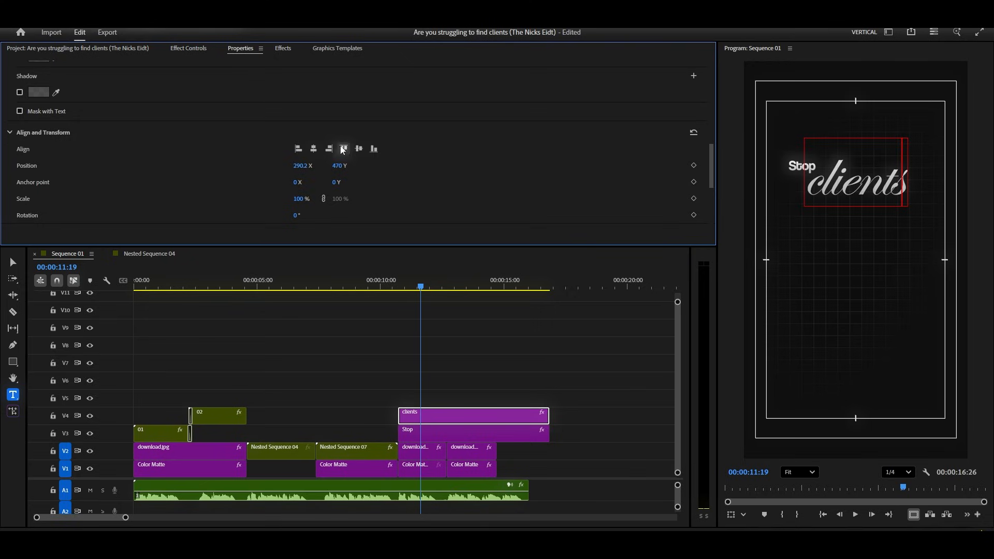
{"action": "left_click", "coordinate": [358, 149]}
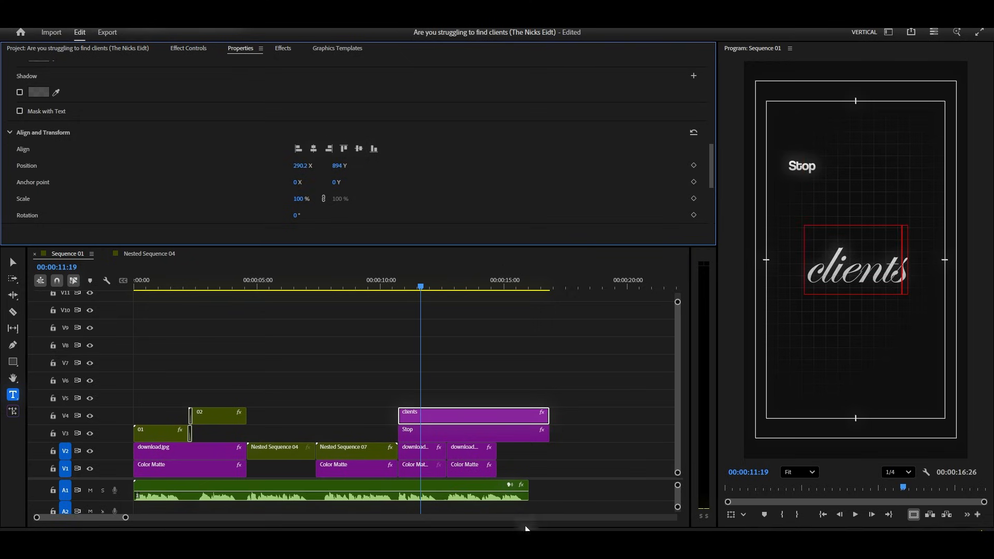
{"action": "left_click", "coordinate": [492, 381]}
- Replace the "Stop" text in the V3 title with "From"
{"action": "left_click", "coordinate": [428, 434]}
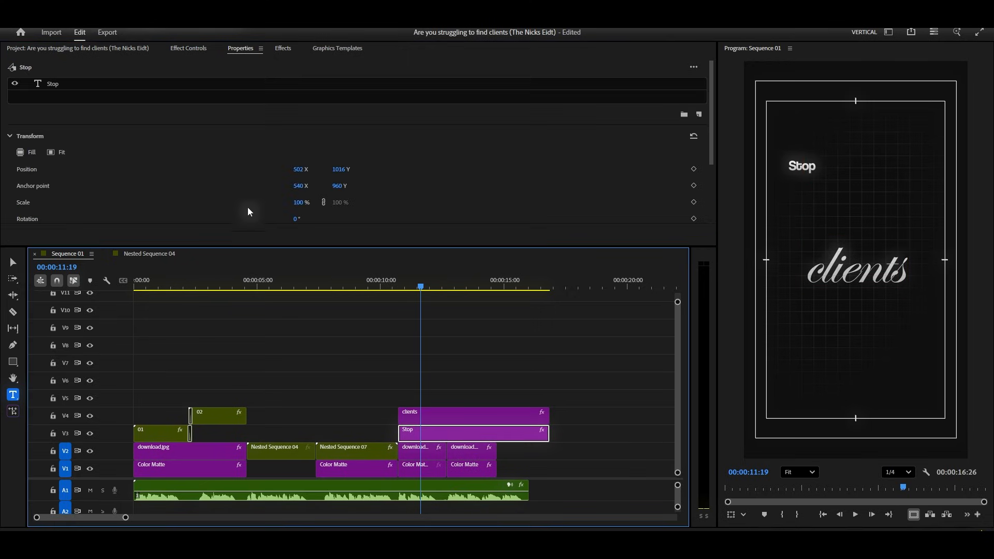
{"action": "double_click", "coordinate": [803, 166]}
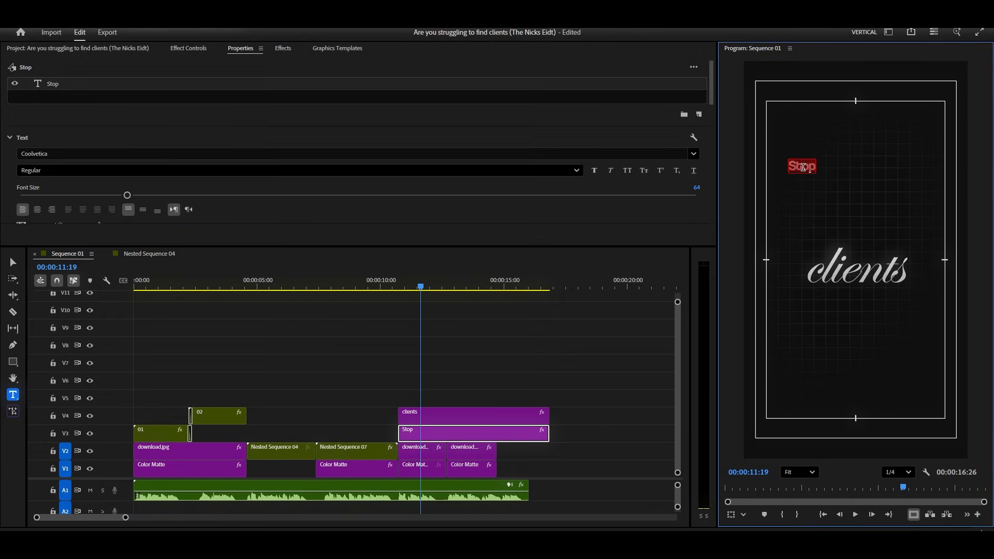
{"action": "type", "text": "From"}
- Move the "From" title just above the start of "clients", at Vector Motion position 562, 1456
{"action": "left_click", "coordinate": [188, 47]}
{"action": "left_click", "coordinate": [182, 92]}
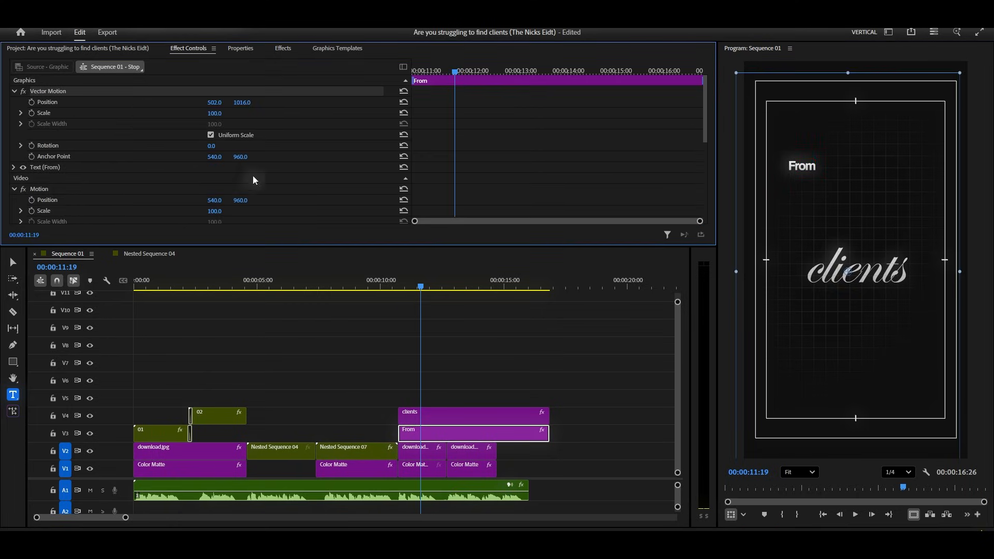
{"action": "left_click_drag", "start_coordinate": [830, 219], "coordinate": [843, 312]}
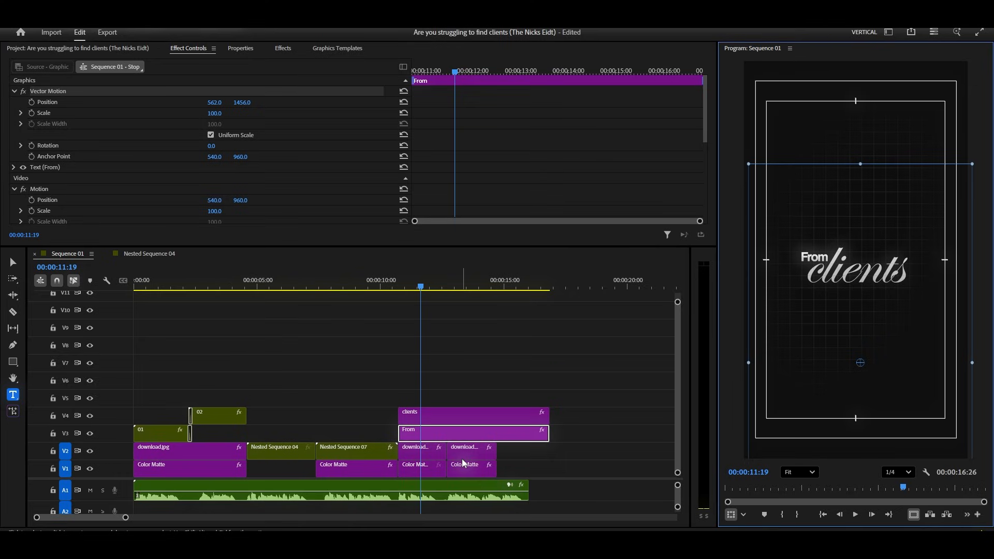
- Duplicate the "From" title onto V5 and set the copy's horizontal Vector Motion position to 801
{"action": "left_click", "coordinate": [425, 441]}
{"action": "left_click_drag", "start_coordinate": [426, 440], "coordinate": [427, 404]}
{"action": "left_click_drag", "start_coordinate": [214, 102], "coordinate": [219, 104]}
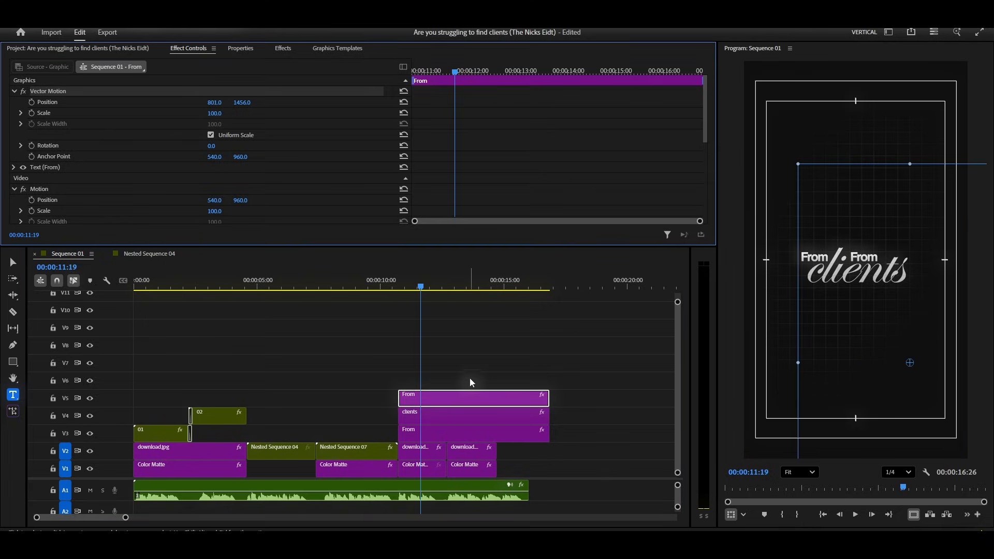
- Replace the duplicated "From" text with "chasing"
{"action": "left_click", "coordinate": [482, 380]}
{"action": "double_click", "coordinate": [866, 257]}
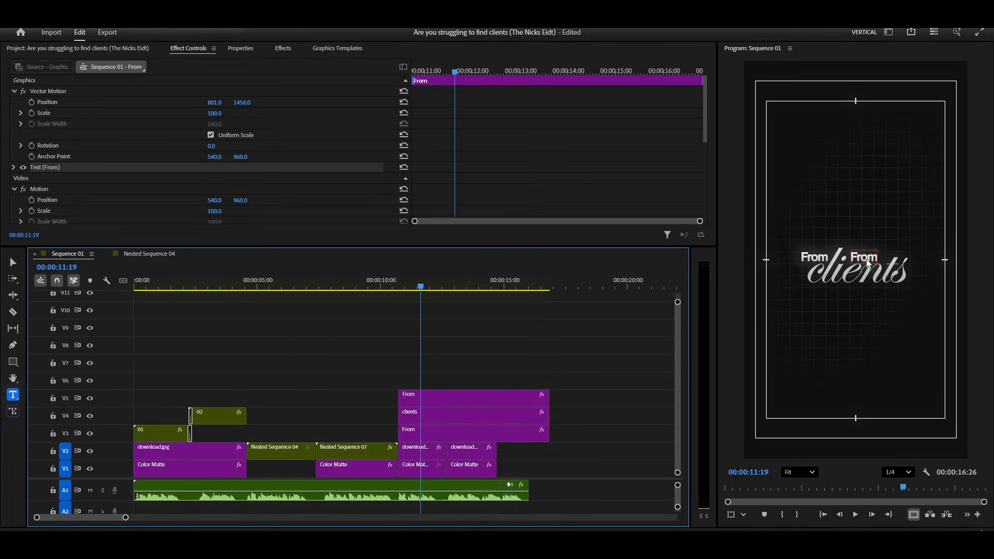
{"action": "type", "text": "chasing"}
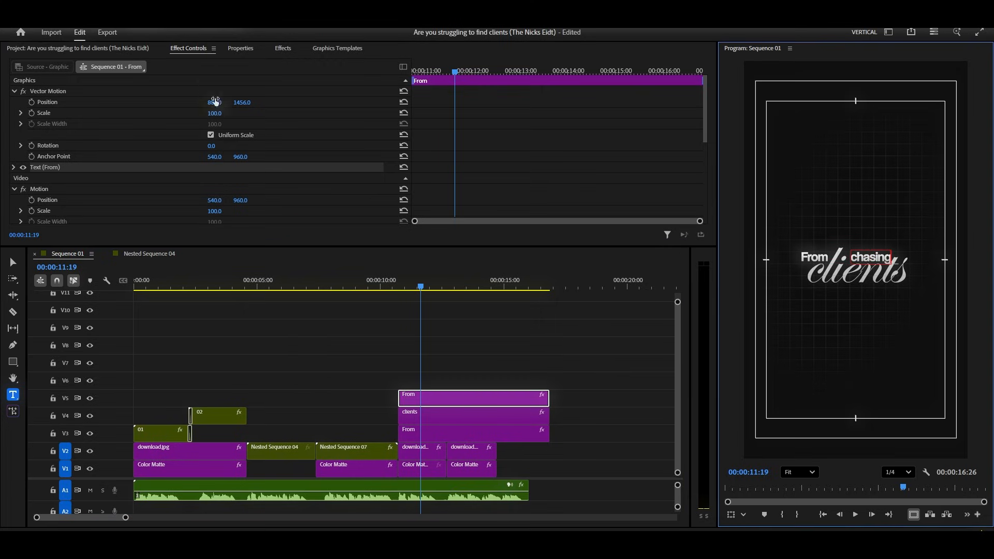
- Fine-tune the small "chasing" title's Vector Motion position to 788, 1452
{"action": "left_click_drag", "start_coordinate": [217, 105], "coordinate": [212, 105]}
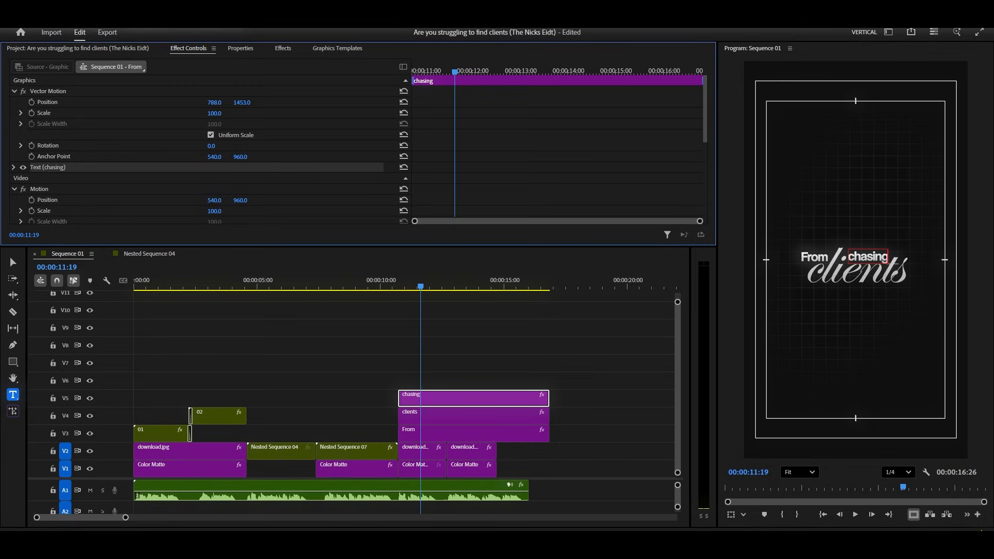
{"action": "left_click", "coordinate": [515, 368]}
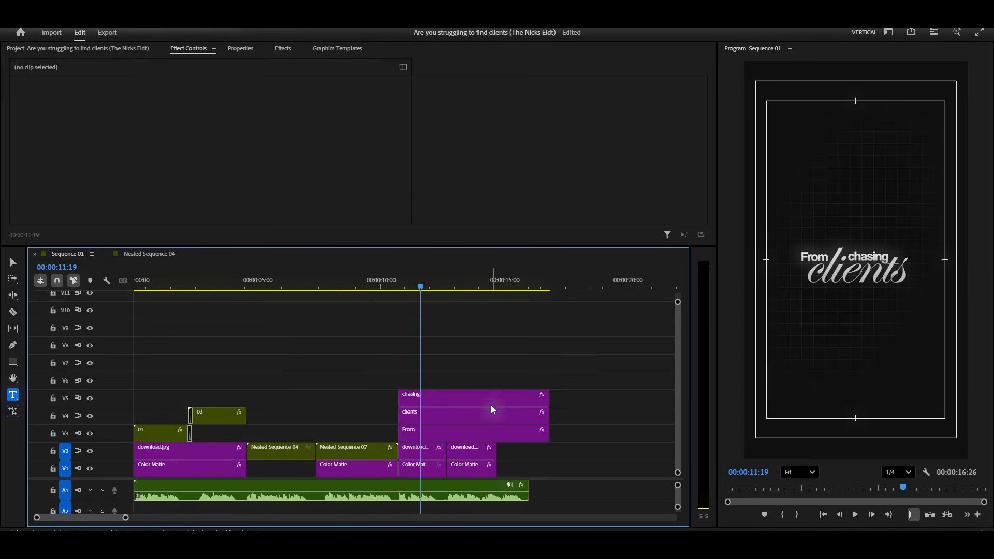
{"action": "left_click", "coordinate": [439, 395]}
{"action": "left_click_drag", "start_coordinate": [242, 102], "coordinate": [248, 103]}
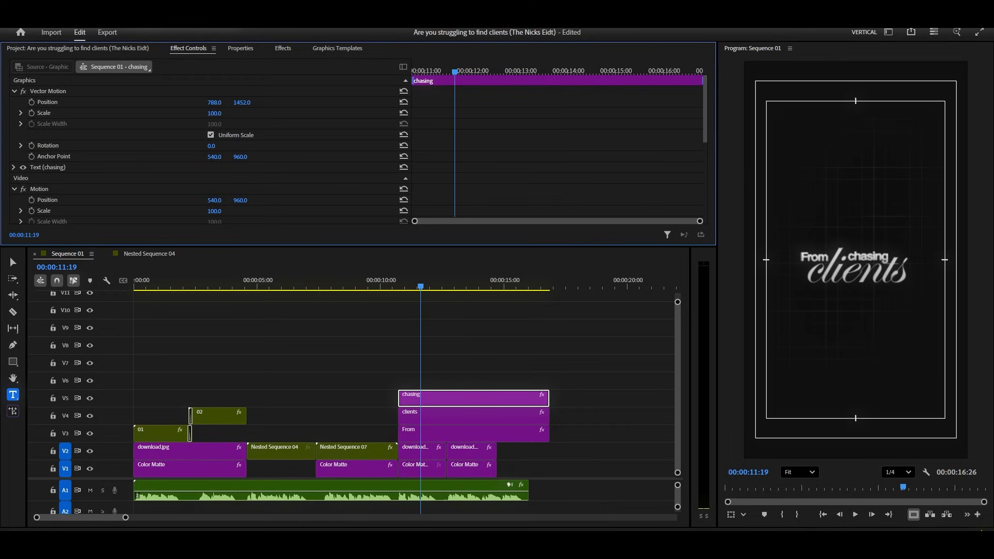
- Trim the "From", "clients" and "chasing" titles to the end of the dark background and duplicate all three over the light background
{"action": "left_click", "coordinate": [529, 374]}
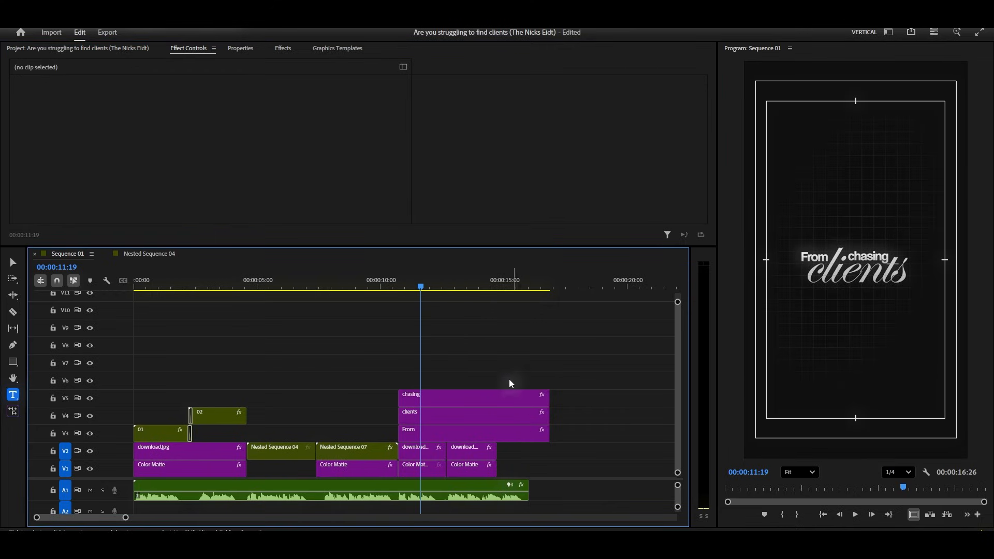
{"action": "left_click_drag", "start_coordinate": [564, 406], "coordinate": [504, 430]}
{"action": "scroll", "coordinate": [443, 435], "scroll_direction": "up", "scroll_amount": 3}
{"action": "left_click", "coordinate": [504, 430]}
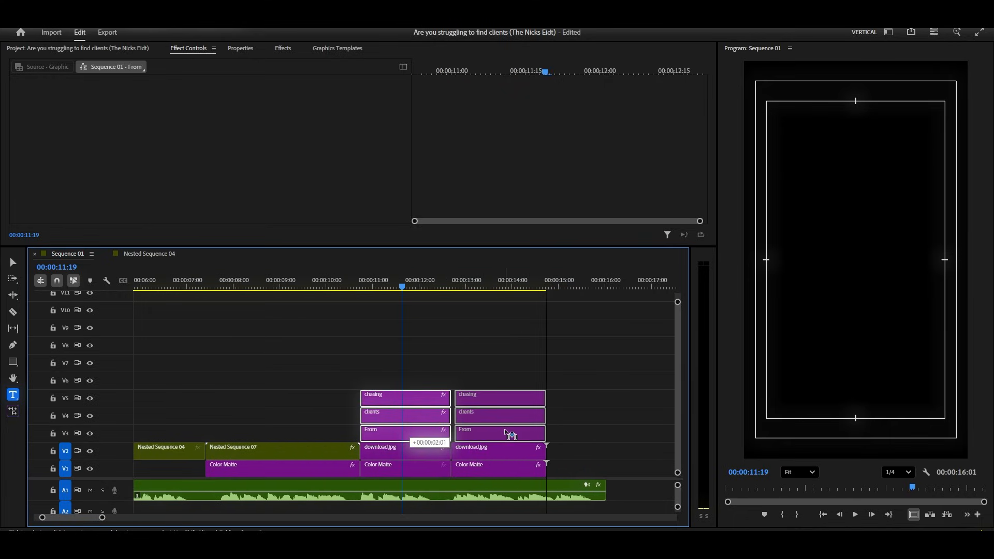
{"action": "left_click_drag", "start_coordinate": [540, 361], "coordinate": [490, 440]}
{"action": "left_click", "coordinate": [504, 355]}
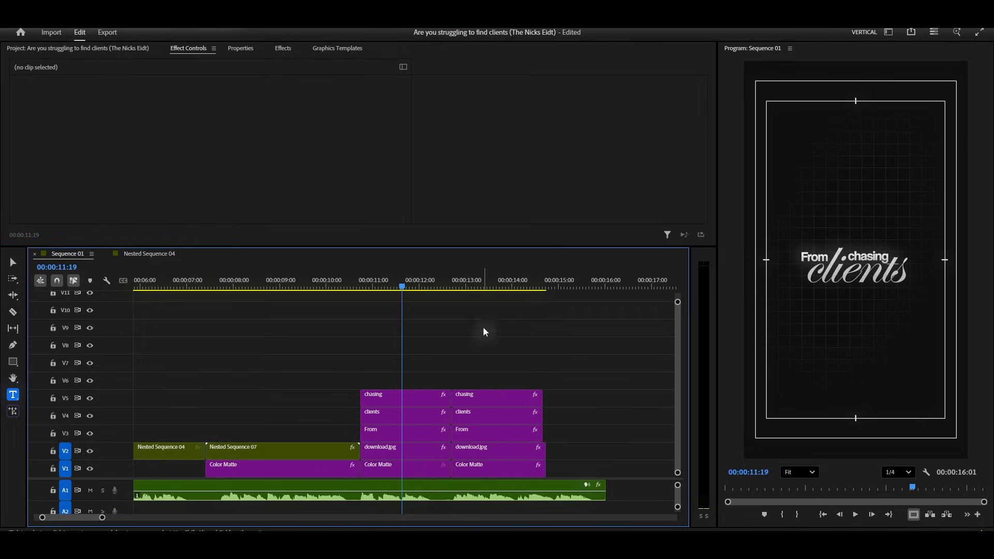
- Delete the copied "From" title over the light background on V3
{"action": "left_click_drag", "start_coordinate": [452, 291], "coordinate": [467, 290]}
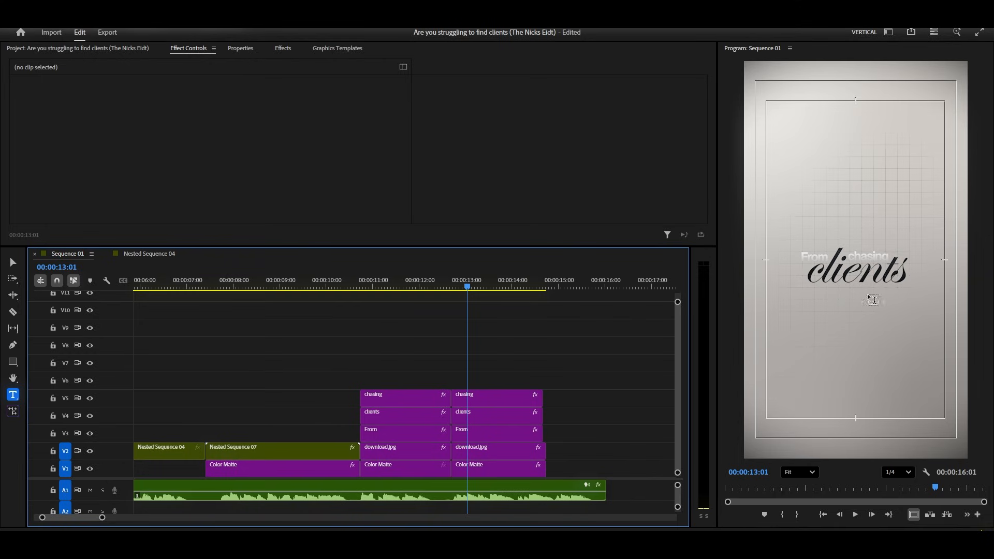
{"action": "left_click", "coordinate": [505, 433]}
{"action": "key", "text": "Delete"}
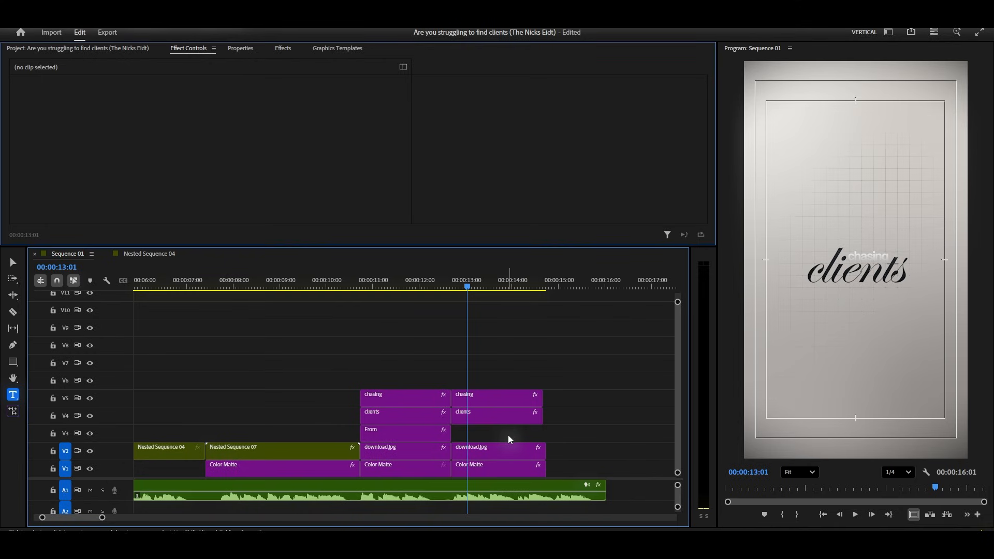
- Set the blend mode of the copied "chasing" title on V5 to Difference
{"action": "left_click", "coordinate": [475, 402]}
{"action": "scroll", "coordinate": [223, 175], "scroll_direction": "down", "scroll_amount": 5}
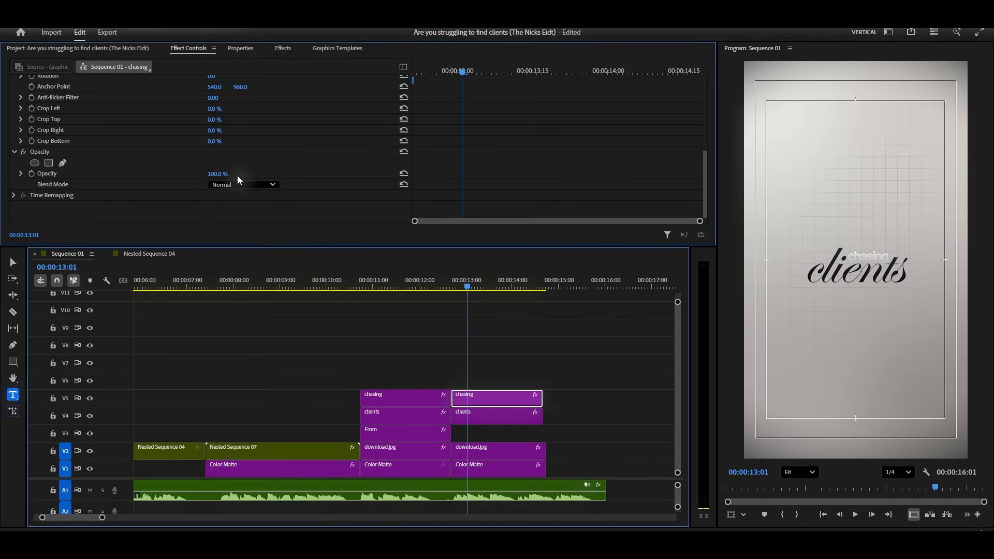
{"action": "left_click", "coordinate": [230, 185]}
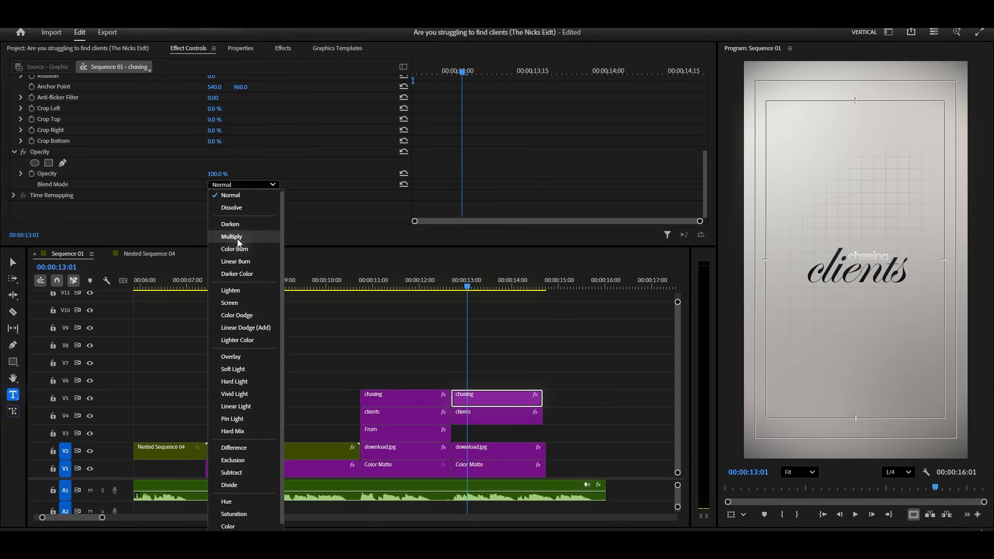
{"action": "left_click", "coordinate": [251, 447]}
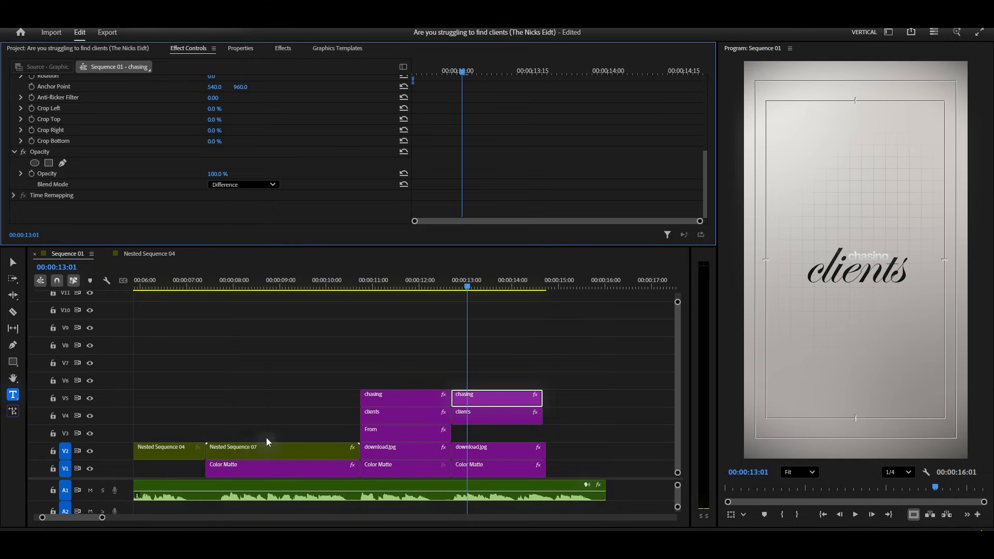
- Extend the copied title's text to "Client chasing" and centre it horizontally and vertically in the frame
{"action": "left_click", "coordinate": [851, 258]}
{"action": "type", "text": "Client"}
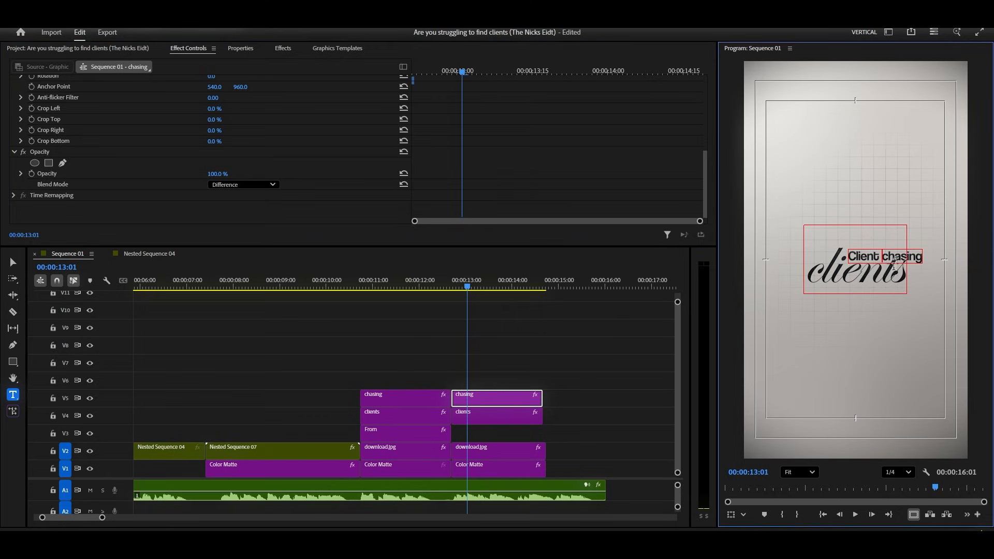
{"action": "left_click", "coordinate": [246, 53]}
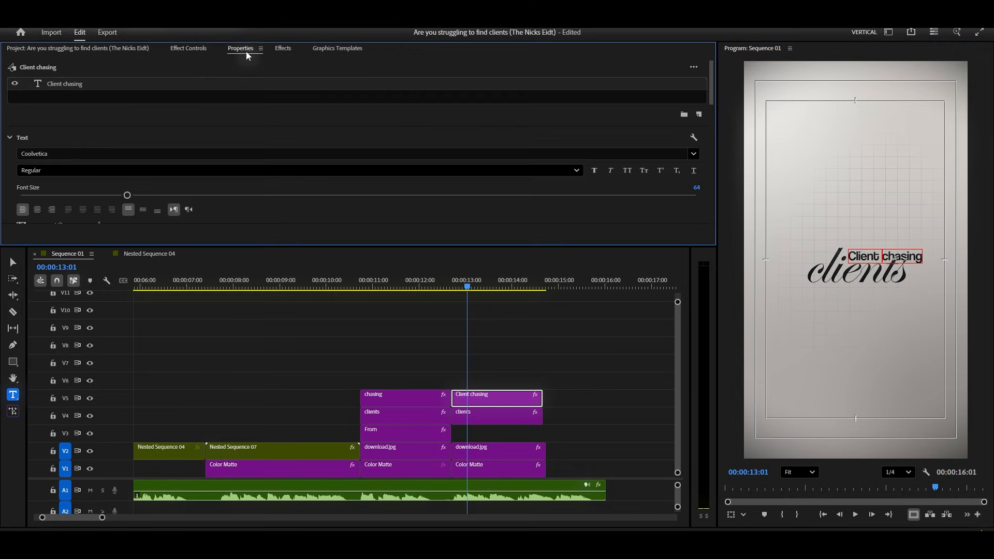
{"action": "scroll", "coordinate": [219, 193], "scroll_direction": "down", "scroll_amount": 1}
{"action": "key", "text": "ctrl+z"}
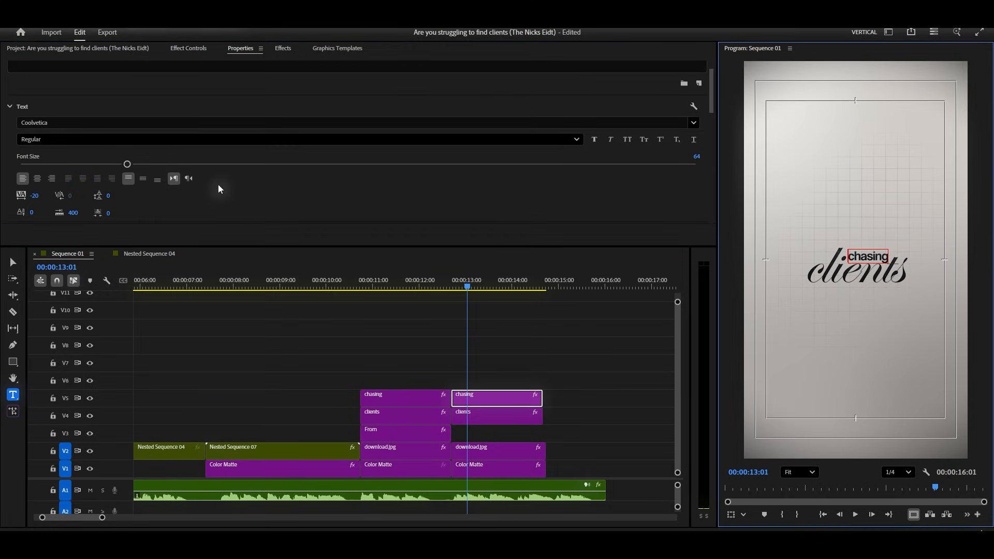
{"action": "scroll", "coordinate": [228, 187], "scroll_direction": "down", "scroll_amount": 2}
{"action": "key", "text": "ctrl+shift+z"}
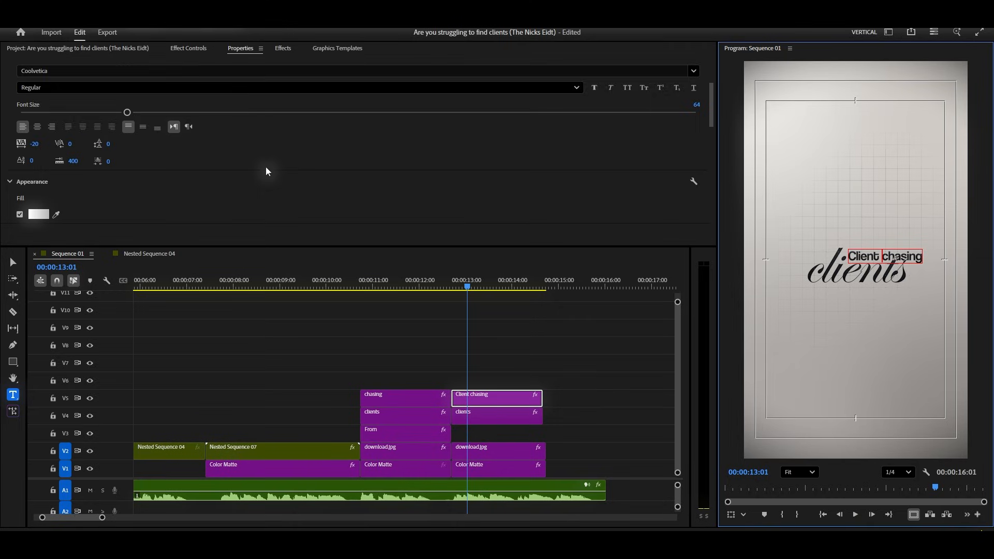
{"action": "scroll", "coordinate": [265, 171], "scroll_direction": "down", "scroll_amount": 5}
{"action": "left_click", "coordinate": [313, 180]}
{"action": "left_click", "coordinate": [359, 180]}
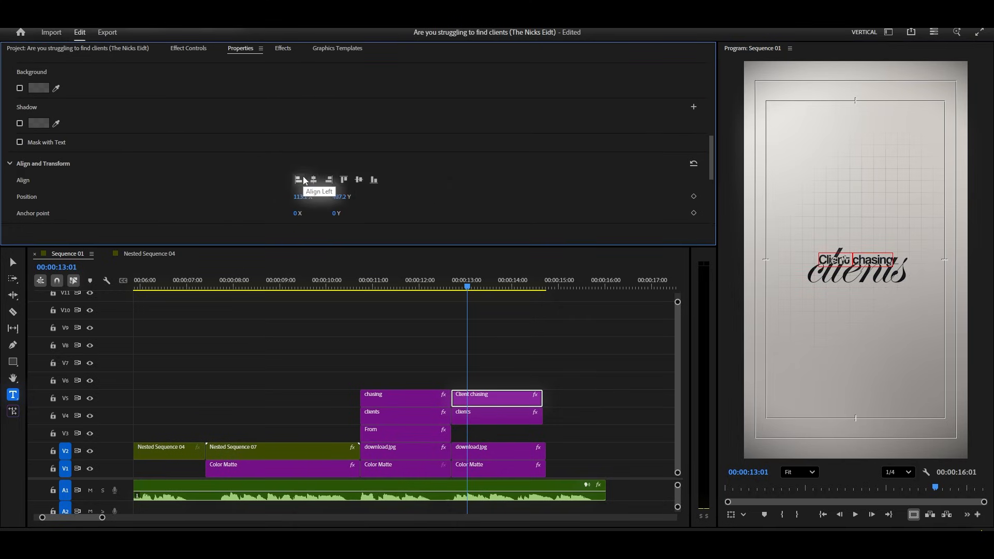
{"action": "scroll", "coordinate": [276, 175], "scroll_direction": "up", "scroll_amount": 2}
{"action": "left_click", "coordinate": [198, 51]}
{"action": "scroll", "coordinate": [236, 115], "scroll_direction": "up", "scroll_amount": 3}
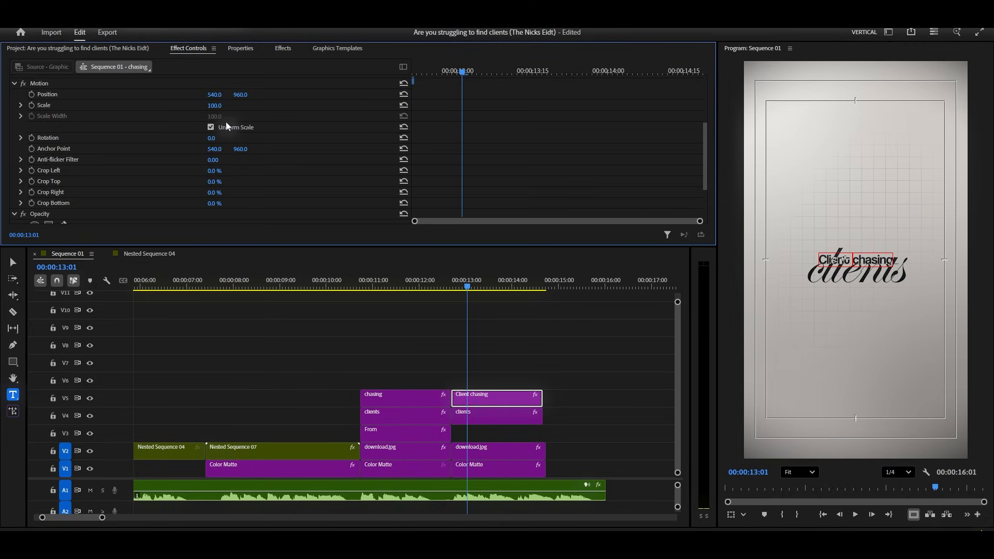
{"action": "left_click_drag", "start_coordinate": [841, 261], "coordinate": [840, 252]}
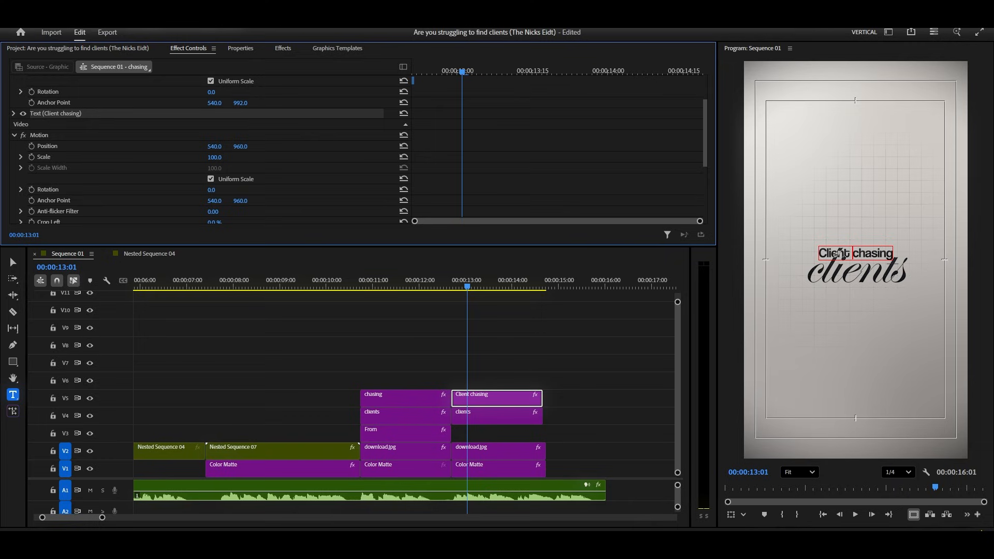
{"action": "left_click_drag", "start_coordinate": [240, 103], "coordinate": [246, 103]}
{"action": "key", "text": "ctrl+z"}
- Raise the "Client chasing" title above "clients" by setting its vertical Vector Motion position to 1414
{"action": "scroll", "coordinate": [253, 109], "scroll_direction": "up", "scroll_amount": 3}
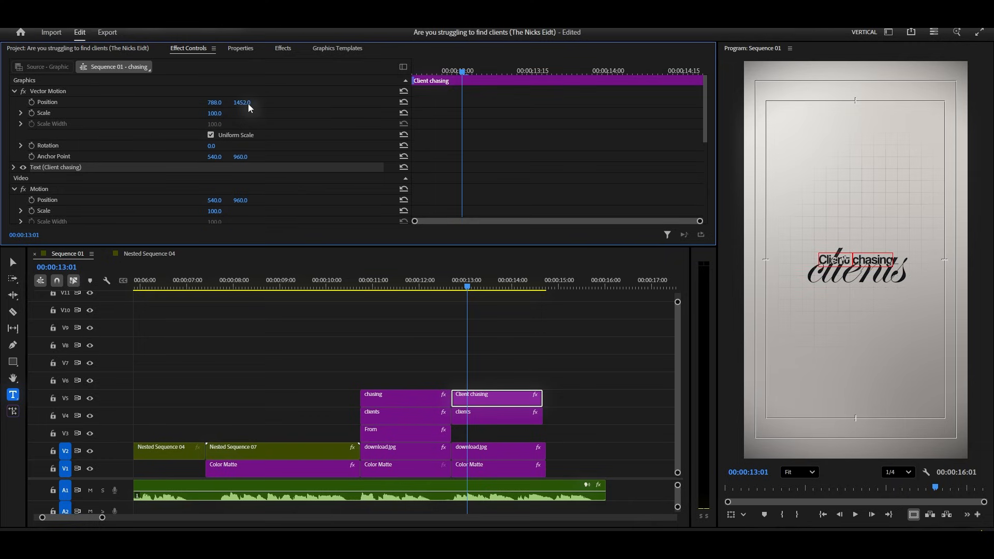
{"action": "left_click_drag", "start_coordinate": [842, 259], "coordinate": [839, 252]}
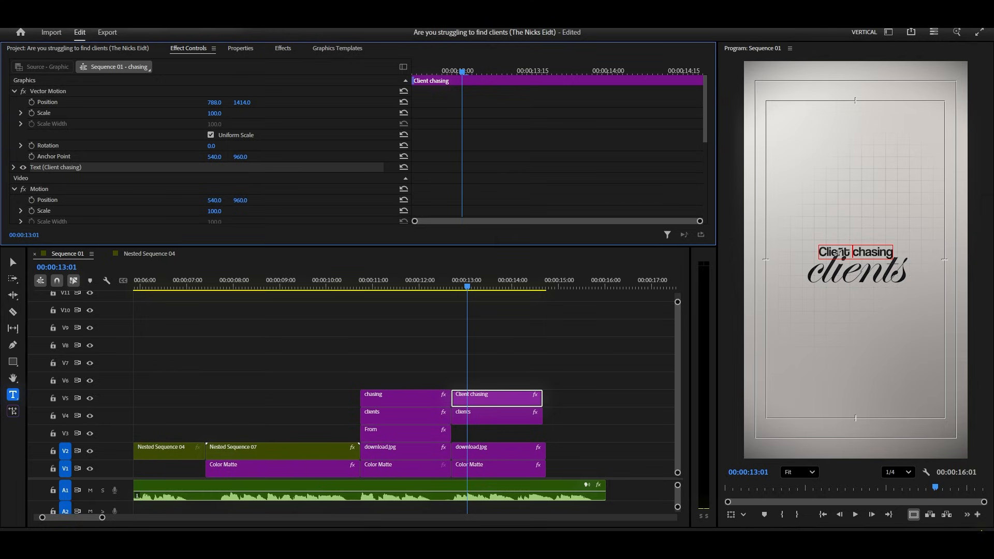
- Replace the text of the copied "clients" title over the light background with "you"
{"action": "left_click", "coordinate": [514, 420]}
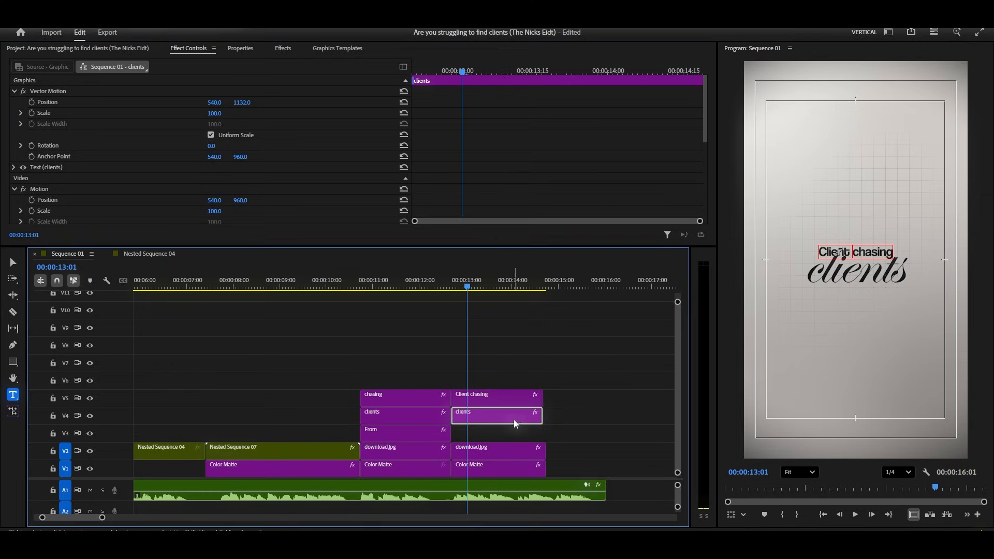
{"action": "double_click", "coordinate": [867, 277]}
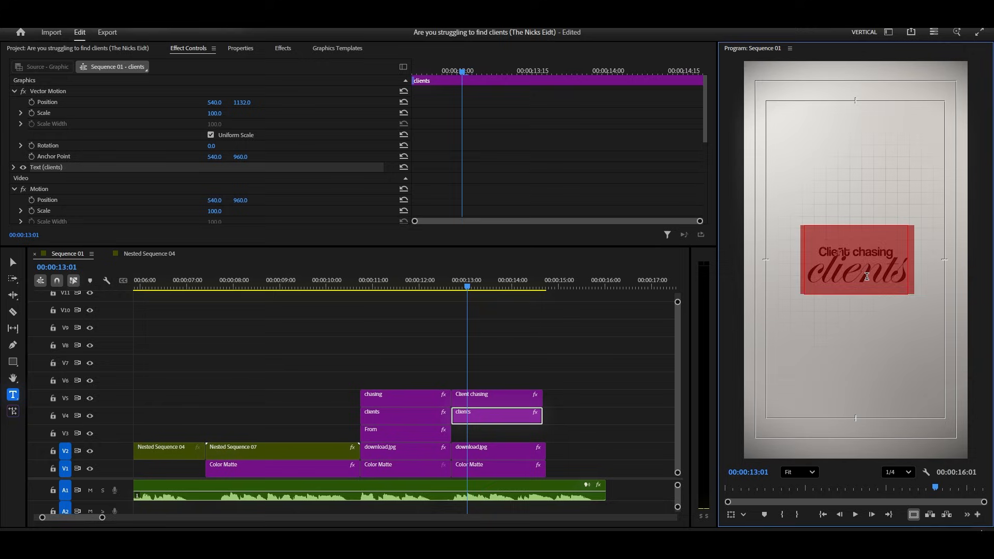
{"action": "type", "text": "you"}
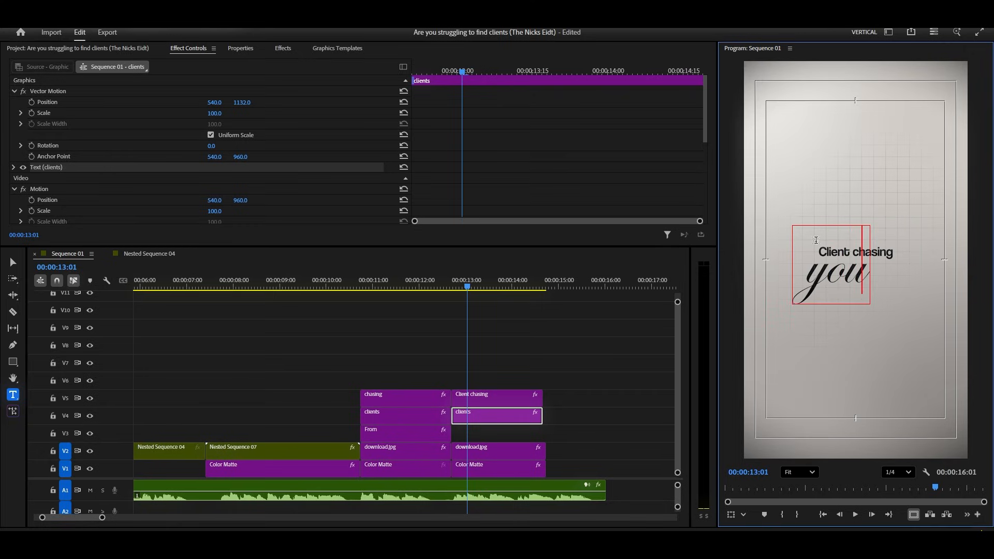
- Centre the "you" title horizontally and vertically in the frame
{"action": "left_click", "coordinate": [250, 49]}
{"action": "scroll", "coordinate": [202, 173], "scroll_direction": "down", "scroll_amount": 3}
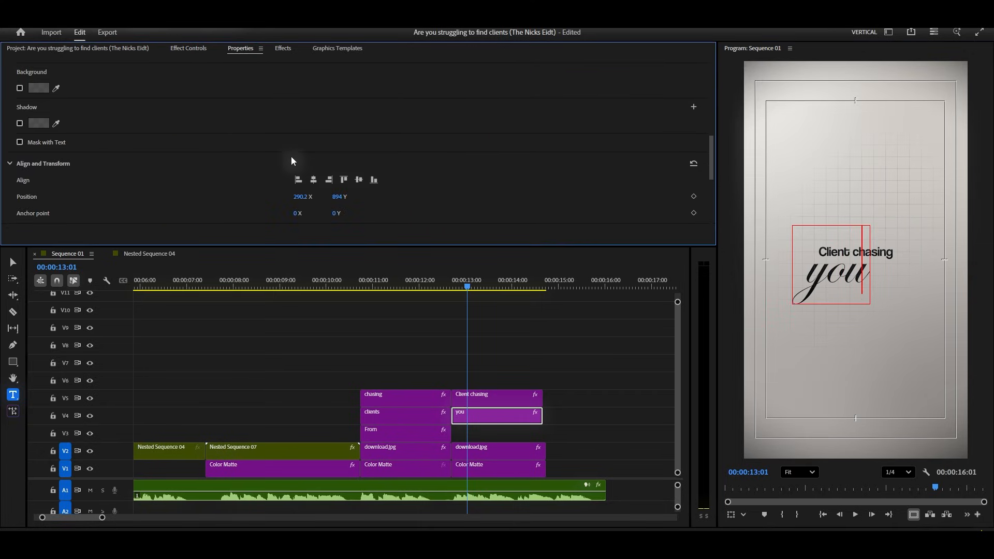
{"action": "left_click", "coordinate": [315, 181]}
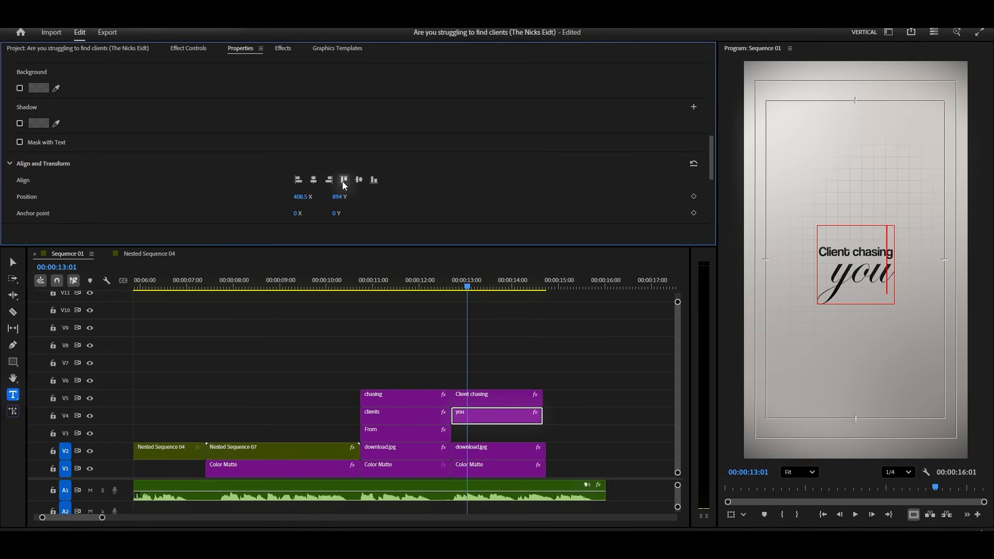
{"action": "left_click", "coordinate": [359, 182]}
- Fine-tune the "Client chasing" title above "you" to Vector Motion position 809, 1407
{"action": "left_click", "coordinate": [489, 398]}
{"action": "left_click", "coordinate": [189, 48]}
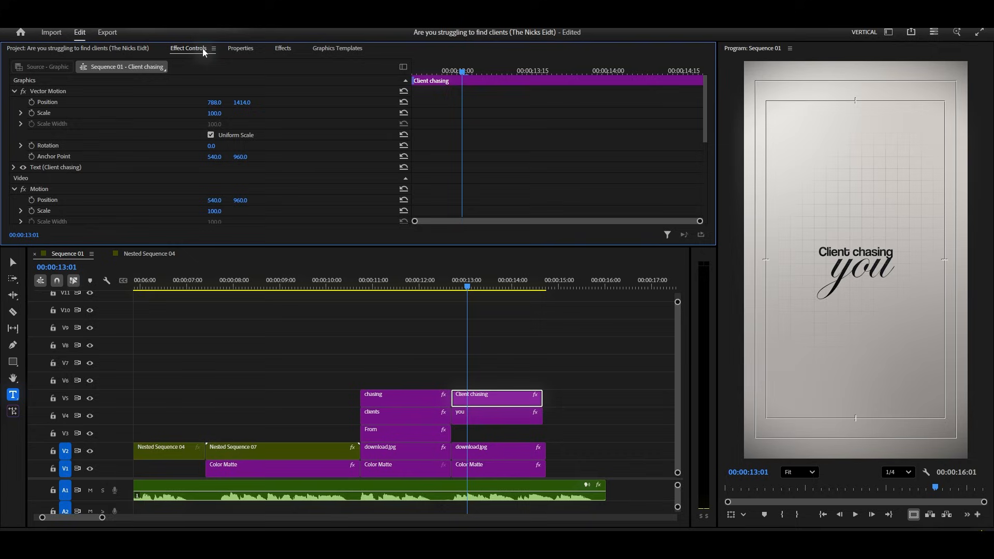
{"action": "left_click_drag", "start_coordinate": [215, 103], "coordinate": [244, 104]}
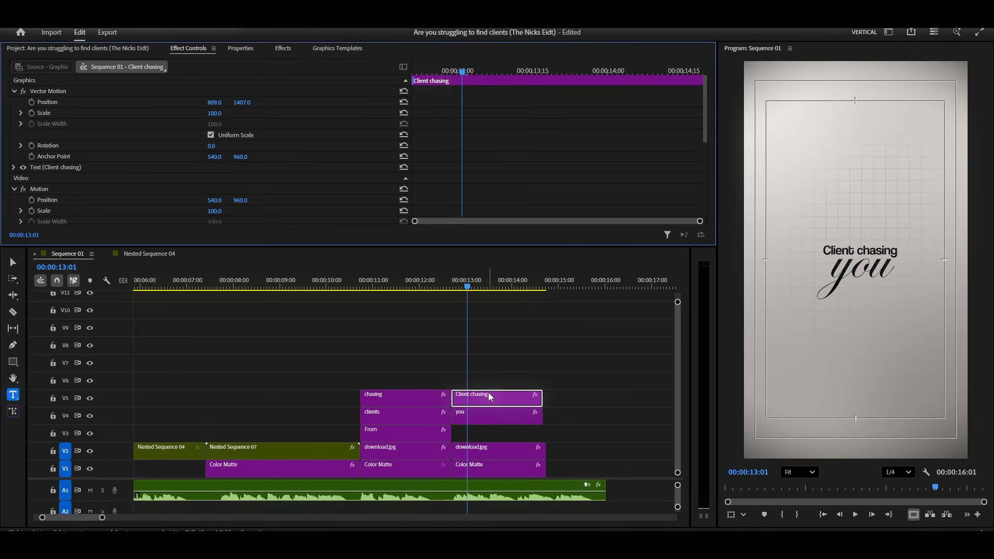
- Duplicate the "Client chasing" title onto V6 and blank out "Client" in the copy, keeping "chasing" in its place
{"action": "left_click_drag", "start_coordinate": [481, 402], "coordinate": [478, 389]}
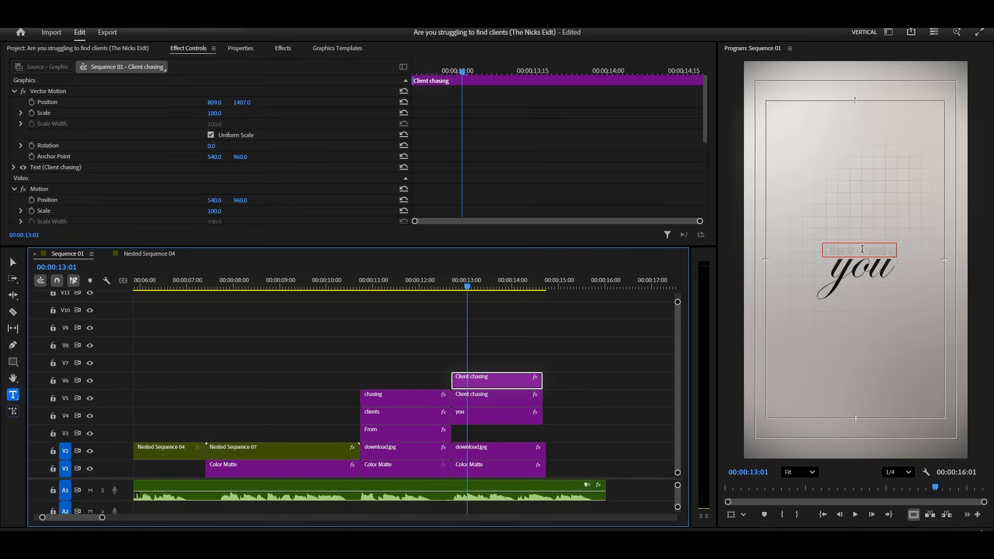
{"action": "double_click", "coordinate": [842, 248]}
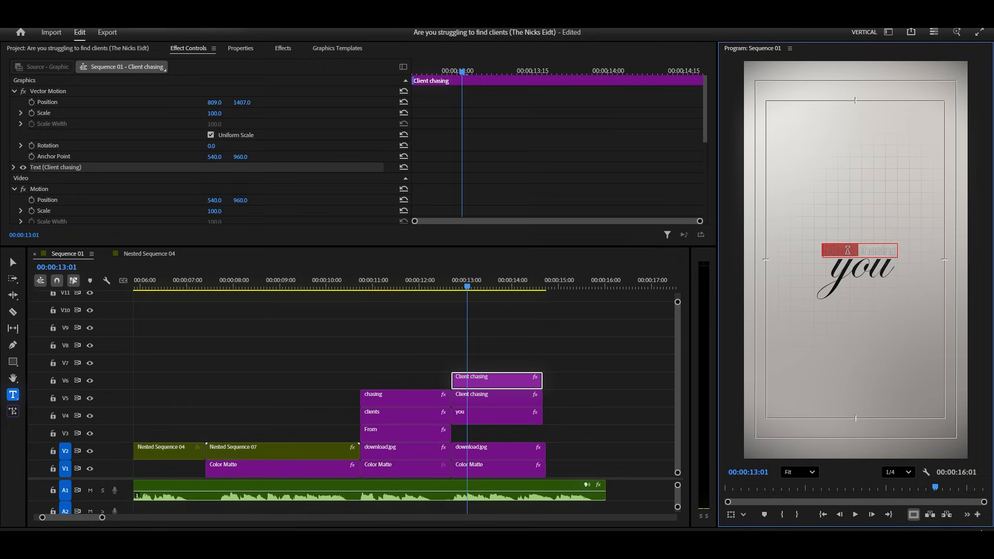
{"action": "key", "text": "BackSpace"}
{"action": "type", "text": "Clients"}
{"action": "key", "text": "BackSpace"}
{"action": "key", "text": "BackSpace"}
{"action": "key", "text": "BackSpace"}
- Move the original "Client chasing" title from V5 to V8 and shorten its text to "Client"
{"action": "left_click", "coordinate": [481, 402]}
{"action": "left_click_drag", "start_coordinate": [486, 401], "coordinate": [487, 356]}
{"action": "left_click", "coordinate": [870, 256]}
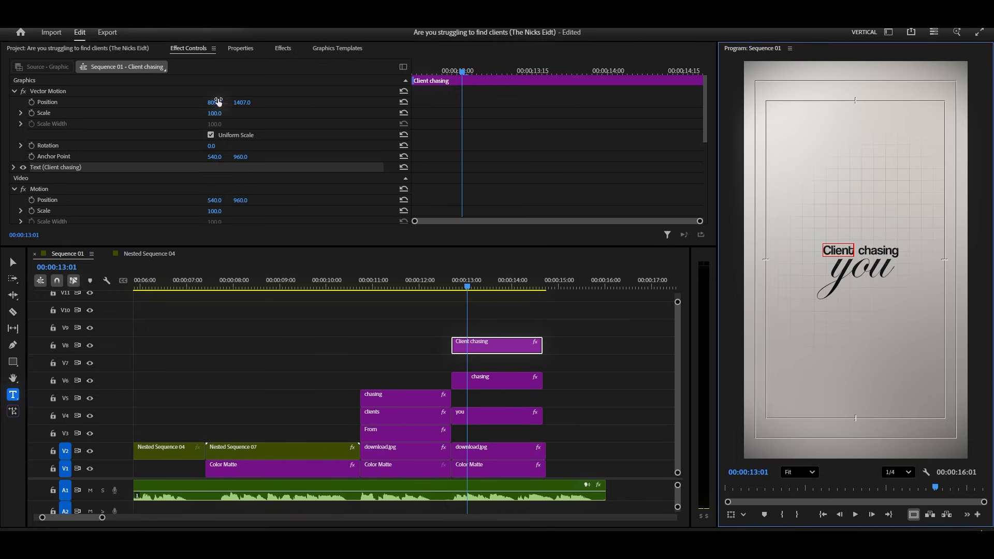
{"action": "left_click", "coordinate": [480, 364]}
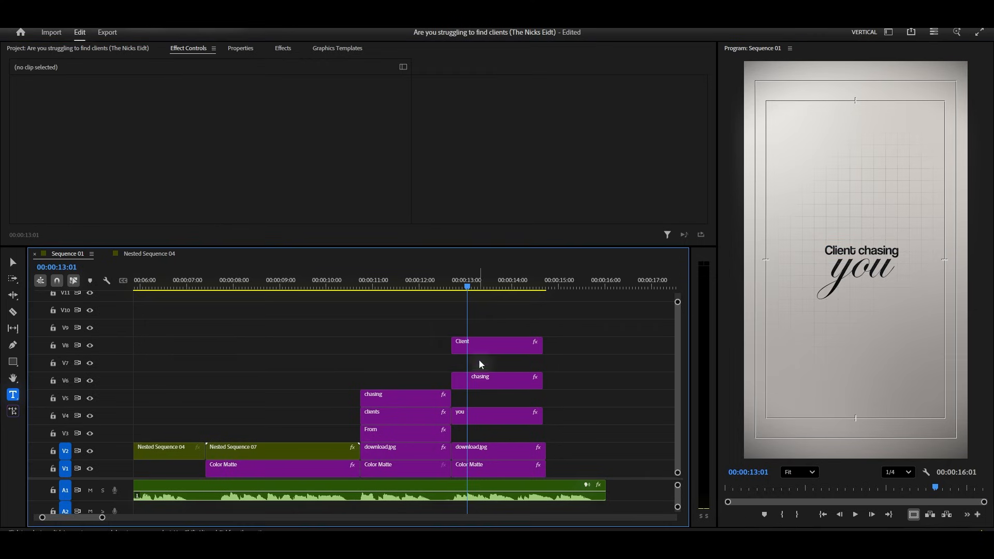
- Stagger the light-scene titles: "Client" on V6, "chasing" on V5 from 00:00:13:01 and "you" on V4 from about 00:00:13:18
{"action": "left_click_drag", "start_coordinate": [481, 380], "coordinate": [485, 400]}
{"action": "left_click_drag", "start_coordinate": [479, 350], "coordinate": [523, 418]}
{"action": "left_click", "coordinate": [481, 418]}
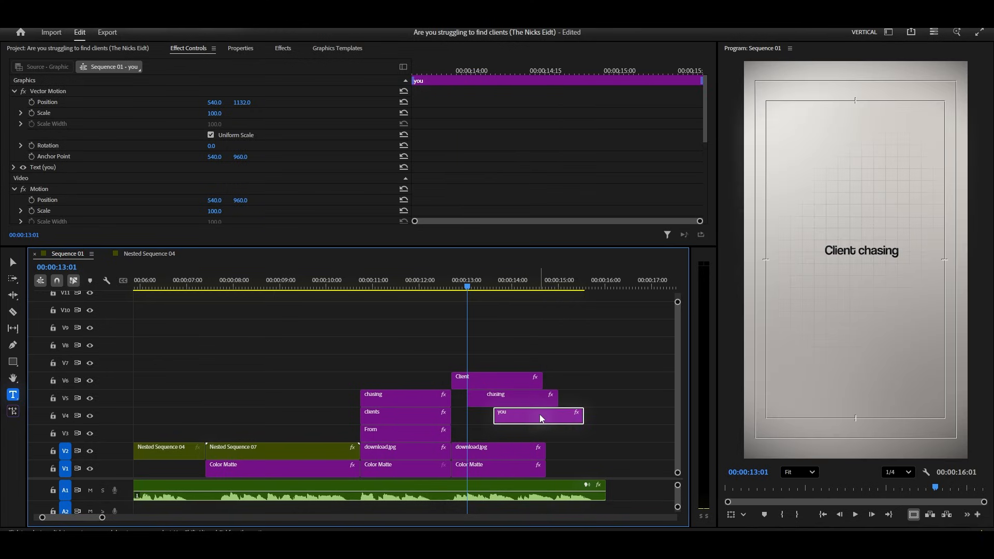
- Stagger the dark-scene titles with "chasing" on V4 from about 00:00:11:00 and "clients" on V5 from about 00:00:11:09, both ending with the background
{"action": "left_click_drag", "start_coordinate": [372, 289], "coordinate": [366, 293]}
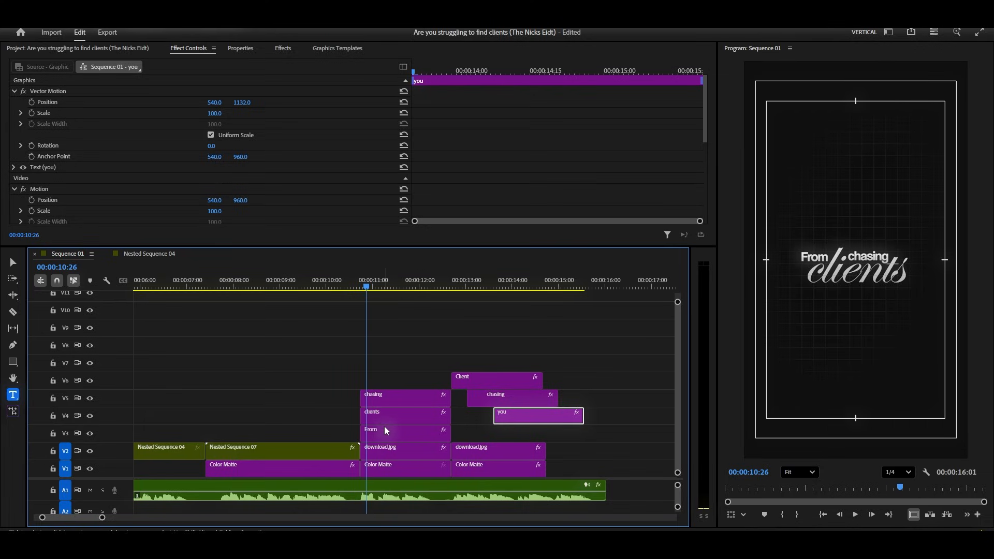
{"action": "scroll", "coordinate": [385, 427], "scroll_direction": "up", "scroll_amount": 2}
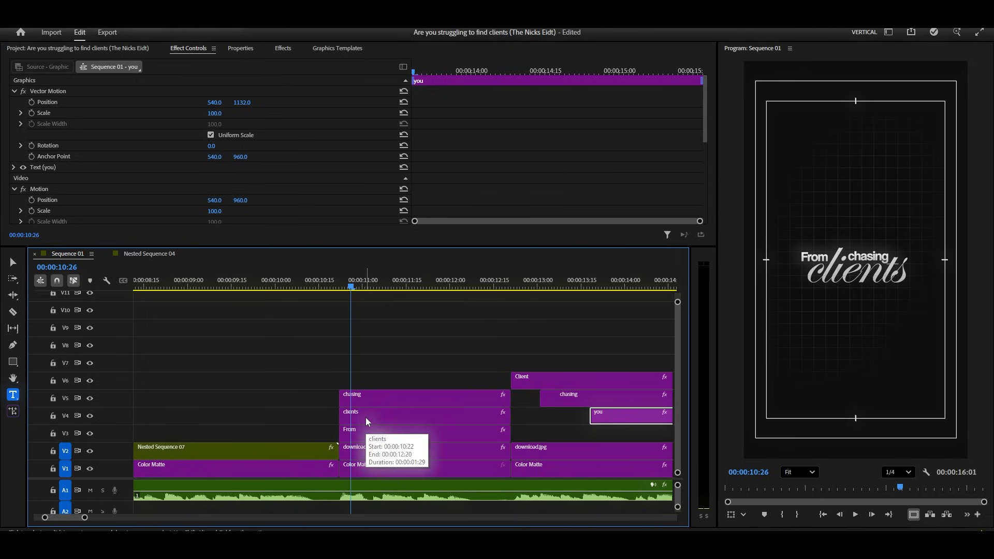
{"action": "left_click_drag", "start_coordinate": [366, 417], "coordinate": [423, 346]}
{"action": "left_click_drag", "start_coordinate": [414, 403], "coordinate": [381, 416]}
{"action": "left_click_drag", "start_coordinate": [408, 350], "coordinate": [423, 402]}
{"action": "left_click_drag", "start_coordinate": [529, 400], "coordinate": [497, 402]}
{"action": "left_click_drag", "start_coordinate": [425, 402], "coordinate": [453, 402]}
{"action": "left_click_drag", "start_coordinate": [411, 417], "coordinate": [424, 418]}
{"action": "left_click_drag", "start_coordinate": [488, 417], "coordinate": [515, 430]}
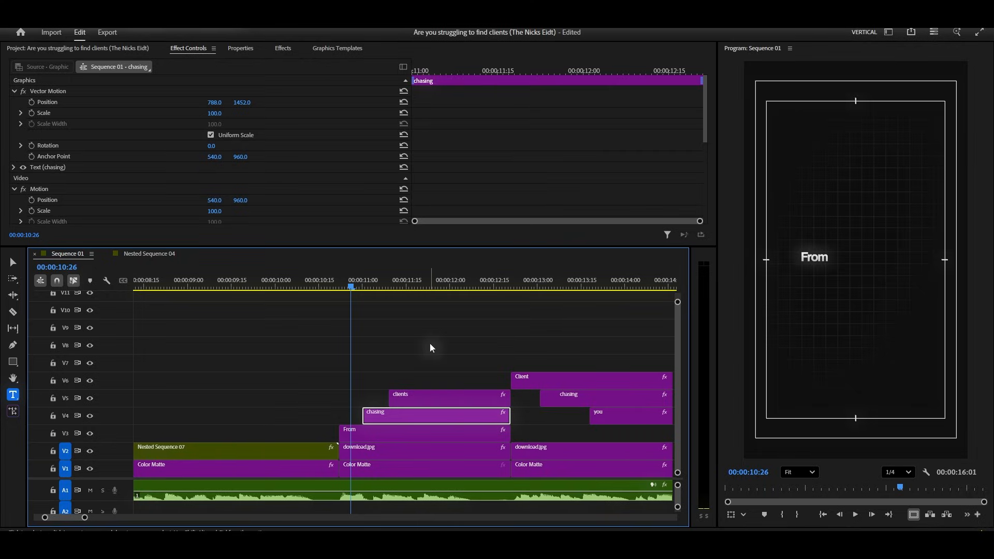
- Play back both title scenes to check the staggered word timing against the voice-over
{"action": "left_click", "coordinate": [430, 344]}
{"action": "key", "text": "space"}
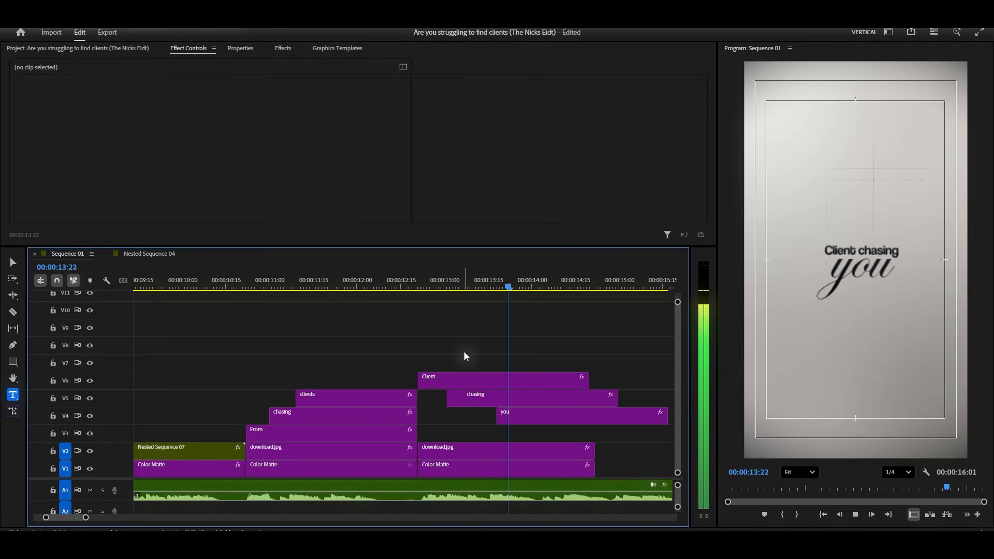
{"action": "key", "text": "space"}
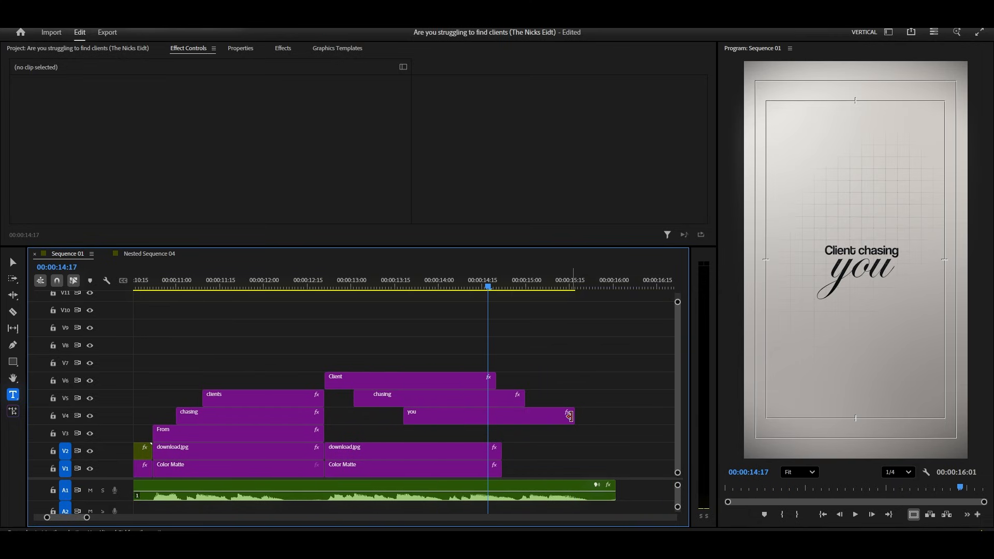
- Select all titles and backgrounds of both scenes and shift them together to start at 00:00:12:14
{"action": "scroll", "coordinate": [505, 439], "scroll_direction": "down", "scroll_amount": 3}
{"action": "left_click_drag", "start_coordinate": [479, 349], "coordinate": [449, 477]}
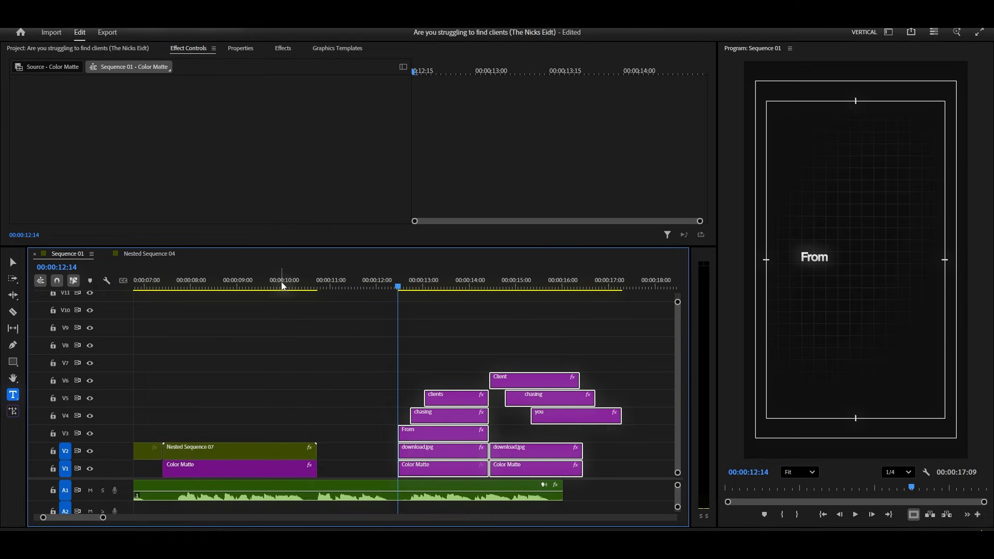
- Open Nested Sequence 07 and extend its stacked Color Matte clips to about 00:00:05:29
{"action": "left_click", "coordinate": [280, 284]}
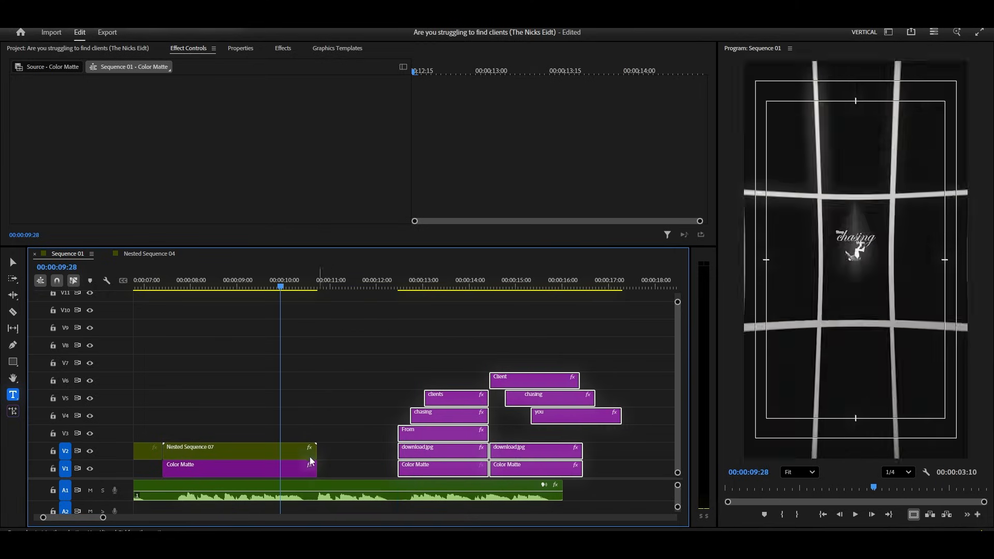
{"action": "double_click", "coordinate": [310, 451]}
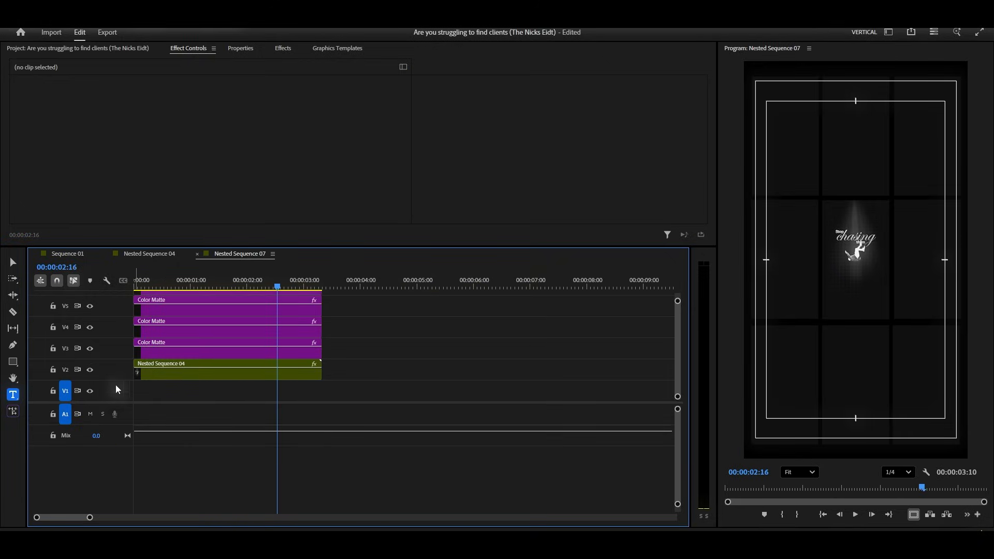
{"action": "left_click_drag", "start_coordinate": [124, 482], "coordinate": [122, 487]}
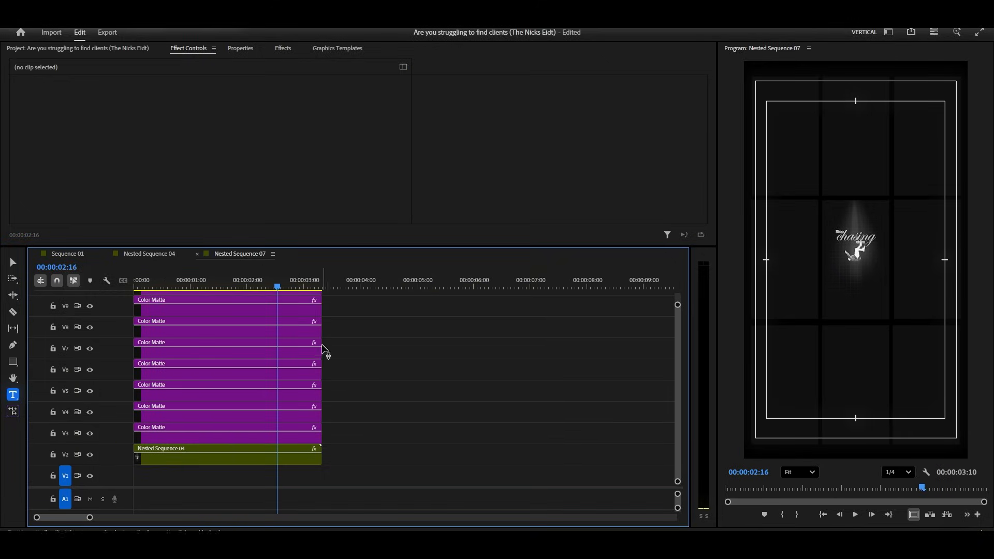
{"action": "left_click_drag", "start_coordinate": [678, 306], "coordinate": [678, 301]}
{"action": "left_click_drag", "start_coordinate": [378, 351], "coordinate": [321, 456]}
- Open Nested Sequence 04 and extend all its layers together to about 00:00:09:29
{"action": "double_click", "coordinate": [289, 466]}
{"action": "left_click_drag", "start_coordinate": [678, 302], "coordinate": [679, 276]}
{"action": "left_click_drag", "start_coordinate": [500, 334], "coordinate": [664, 372]}
- Lengthen the Nested Sequence 04 clip inside Nested Sequence 07, then extend Nested Sequence 07 and its Color Matte in Sequence 01 to 00:00:12:14
{"action": "left_click", "coordinate": [223, 254]}
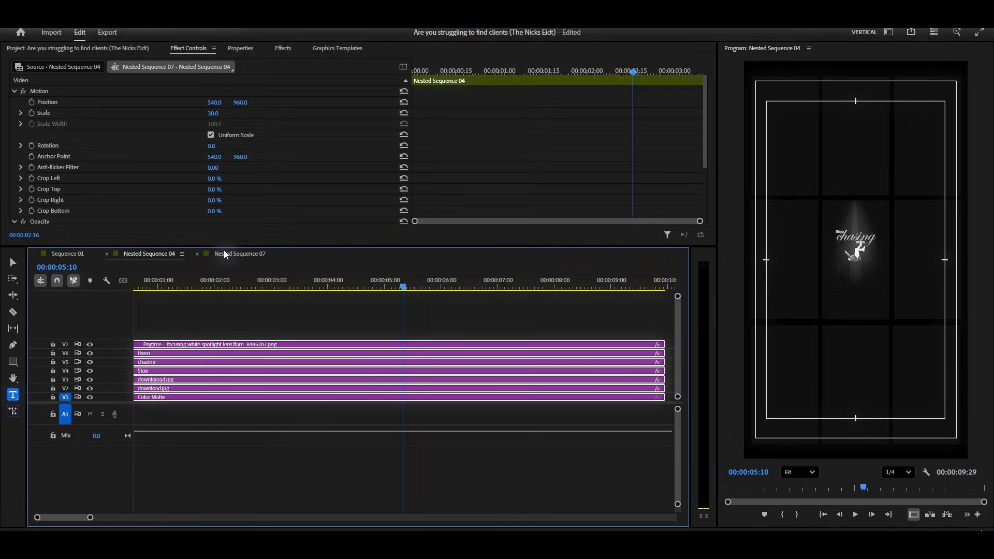
{"action": "left_click_drag", "start_coordinate": [325, 464], "coordinate": [464, 465]}
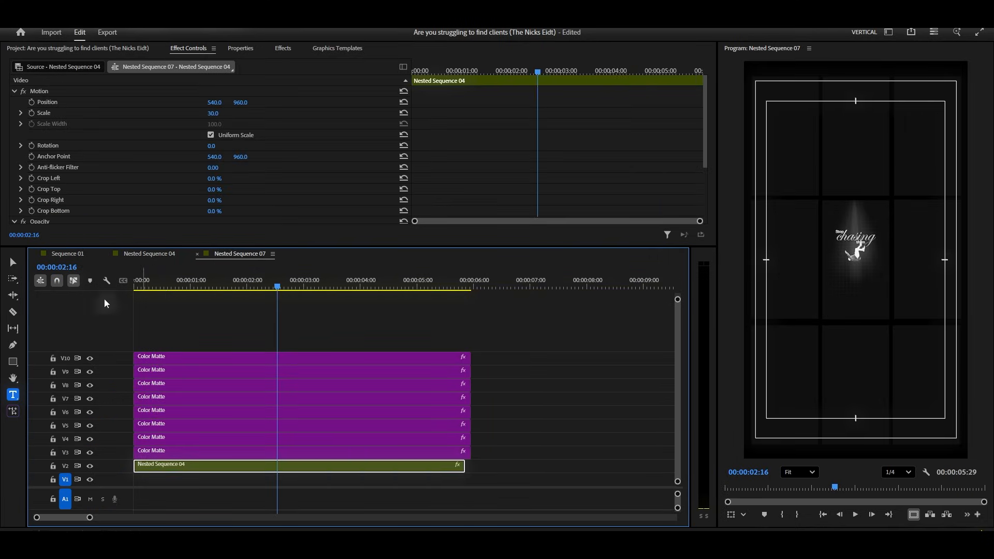
{"action": "left_click", "coordinate": [82, 257]}
{"action": "left_click_drag", "start_coordinate": [316, 468], "coordinate": [397, 468]}
- Examine the Time Remapping and RGB Split FX Vertigo keyframes of the Nested Sequence 07 clip
{"action": "left_click", "coordinate": [363, 451]}
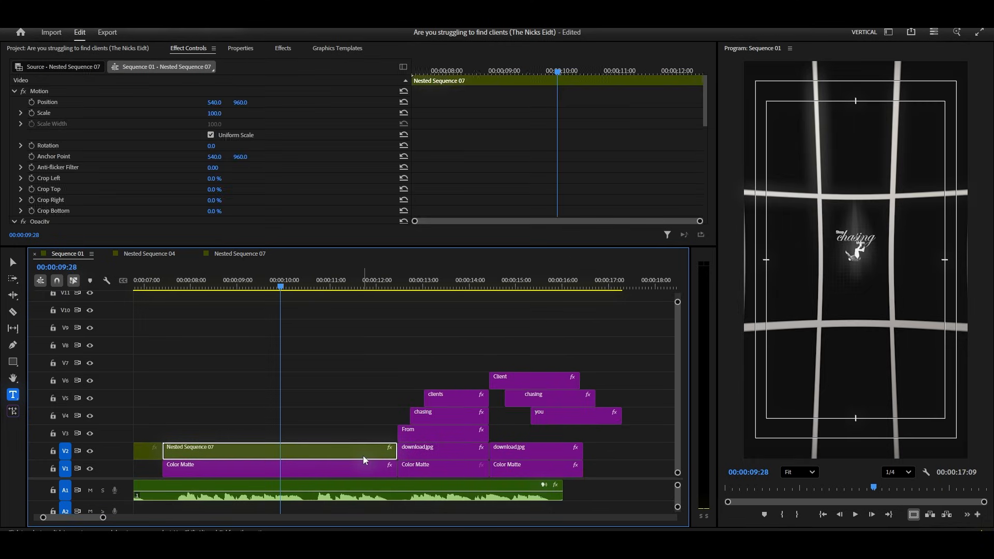
{"action": "scroll", "coordinate": [456, 171], "scroll_direction": "down", "scroll_amount": 5}
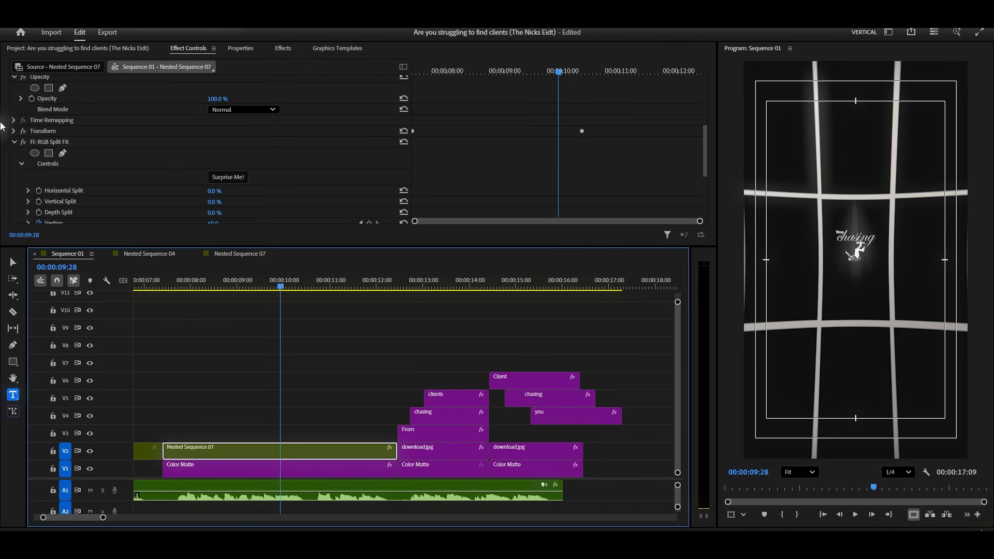
{"action": "left_click", "coordinate": [14, 121]}
{"action": "scroll", "coordinate": [331, 184], "scroll_direction": "down", "scroll_amount": 3}
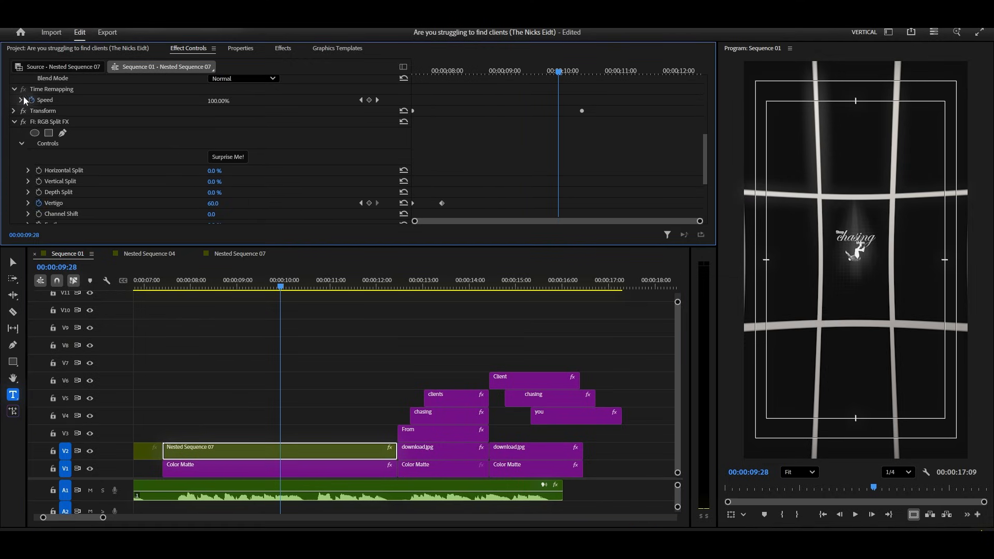
{"action": "scroll", "coordinate": [485, 127], "scroll_direction": "down", "scroll_amount": 2}
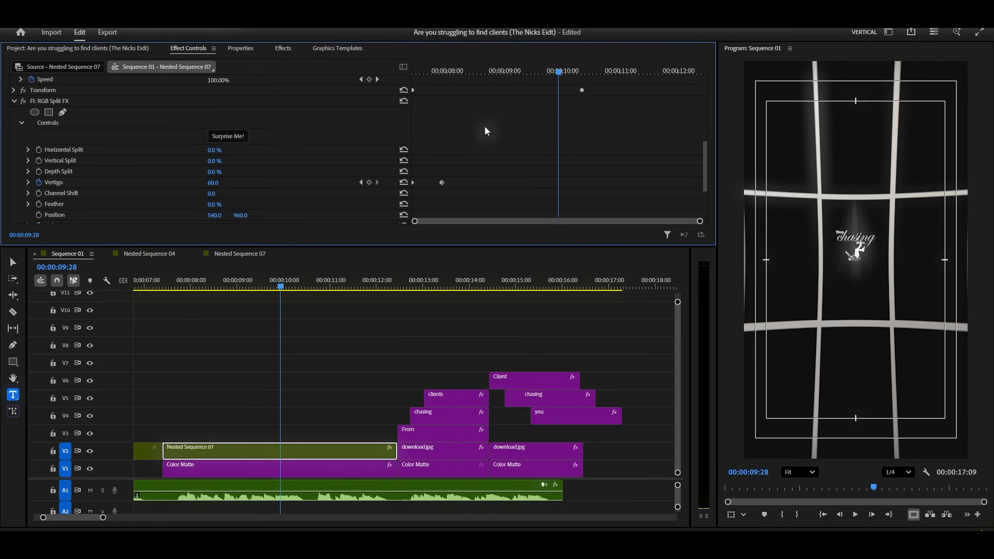
{"action": "left_click", "coordinate": [28, 182]}
{"action": "scroll", "coordinate": [528, 182], "scroll_direction": "down", "scroll_amount": 5}
{"action": "left_click_drag", "start_coordinate": [206, 283], "coordinate": [319, 279]}
- Move the ending Transform Scale keyframe of Nested Sequence 07 to about 00:00:11:18 and smooth its incoming curve
{"action": "scroll", "coordinate": [542, 149], "scroll_direction": "up", "scroll_amount": 4}
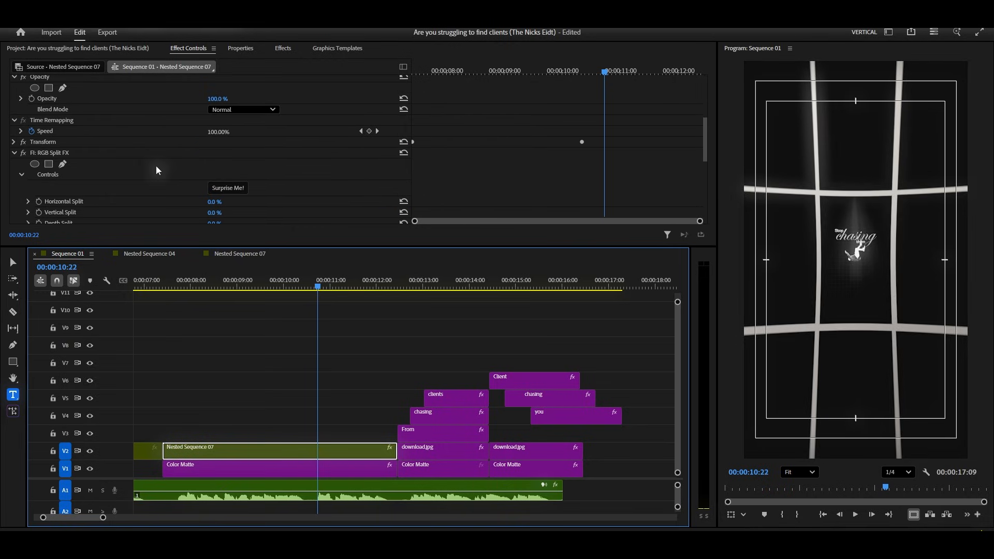
{"action": "scroll", "coordinate": [87, 167], "scroll_direction": "up", "scroll_amount": 1}
{"action": "left_click", "coordinate": [13, 153]}
{"action": "scroll", "coordinate": [700, 116], "scroll_direction": "down", "scroll_amount": 3}
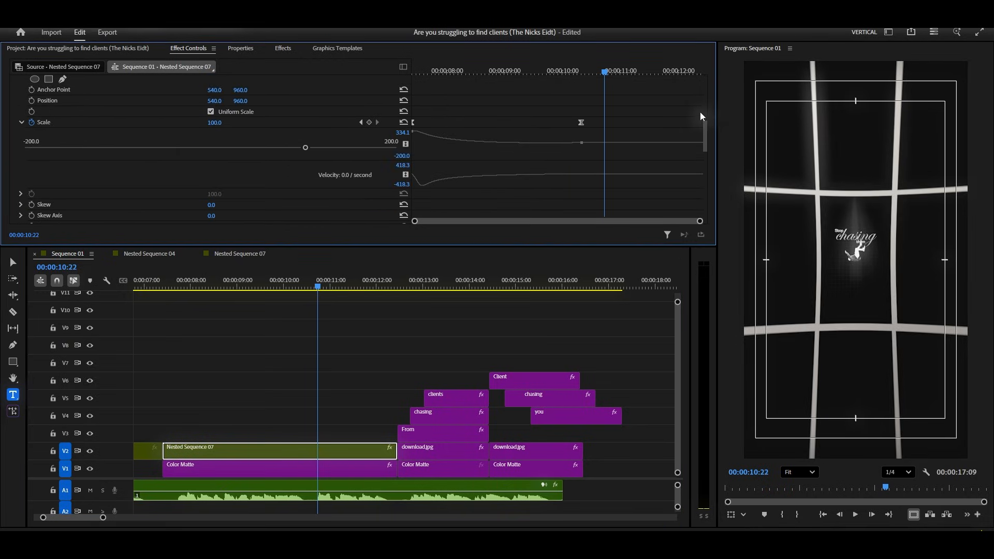
{"action": "left_click_drag", "start_coordinate": [581, 123], "coordinate": [654, 123]}
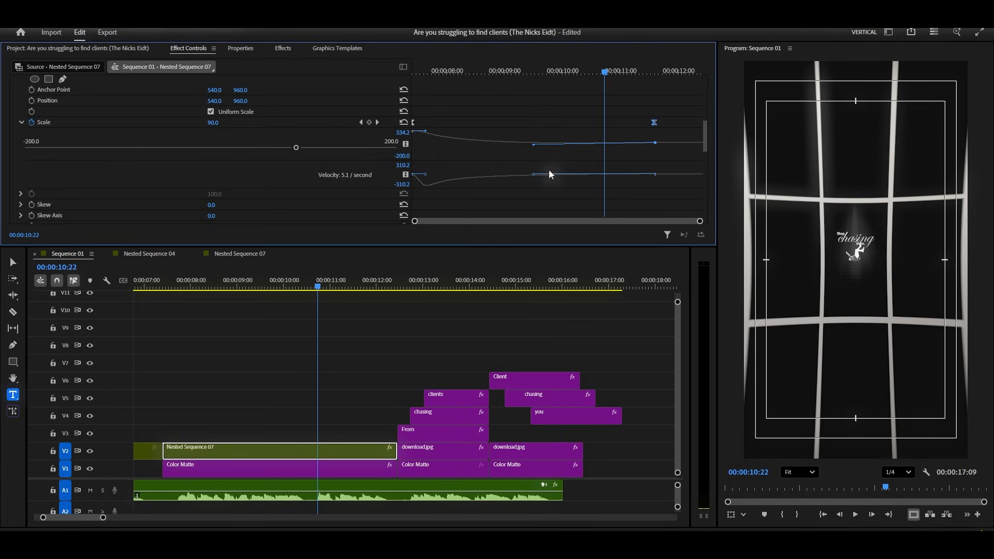
{"action": "left_click_drag", "start_coordinate": [536, 174], "coordinate": [533, 176]}
{"action": "left_click_drag", "start_coordinate": [534, 141], "coordinate": [534, 145]}
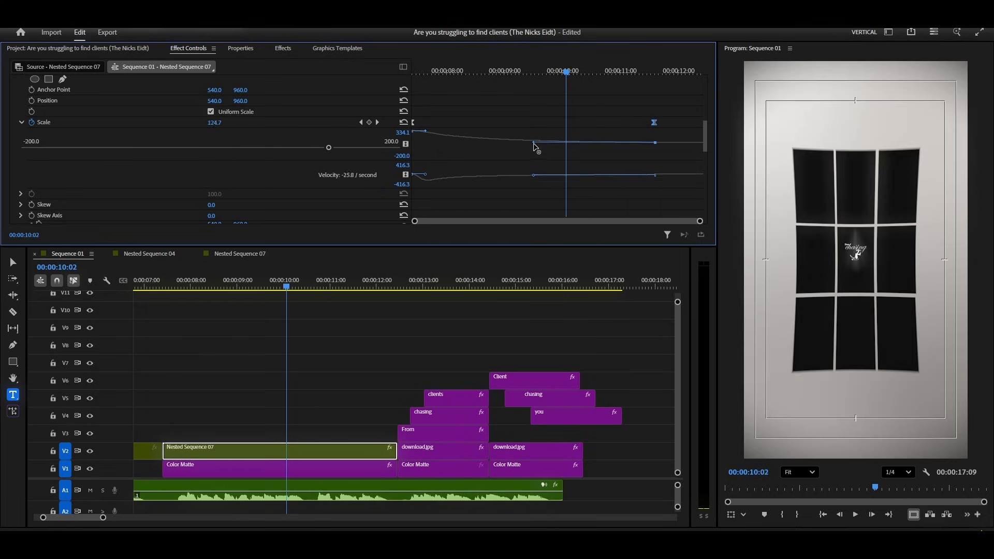
{"action": "left_click_drag", "start_coordinate": [534, 143], "coordinate": [534, 143]}
- Play back the zoom-out of Nested Sequence 07 and shift its ending Scale keyframe to the end of the clip
{"action": "left_click_drag", "start_coordinate": [455, 72], "coordinate": [405, 67]}
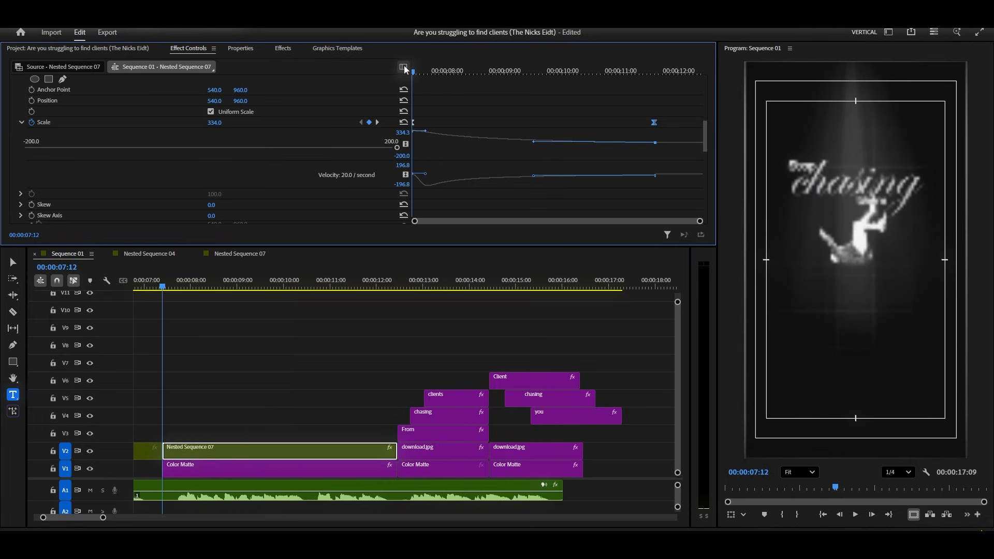
{"action": "key", "text": "space"}
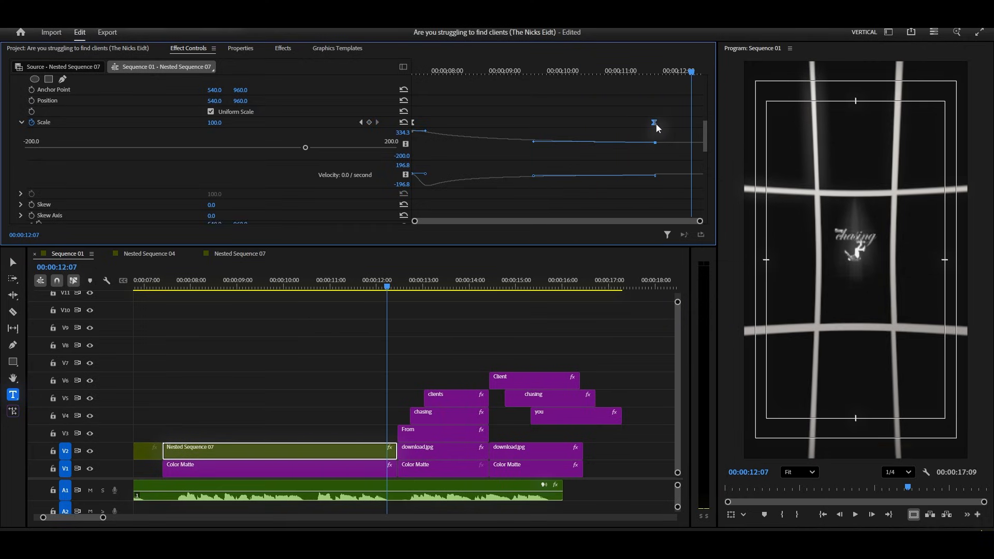
{"action": "left_click", "coordinate": [461, 370]}
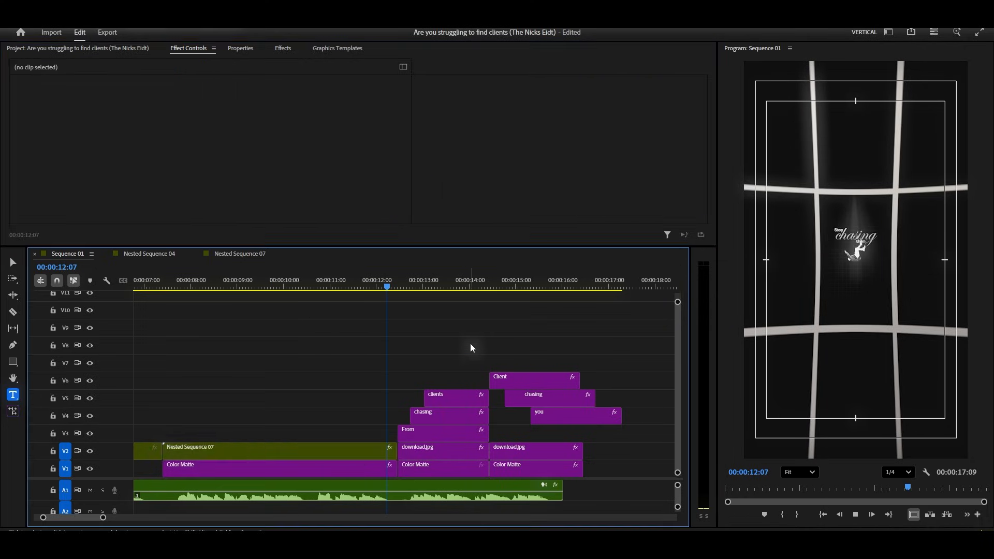
{"action": "key", "text": "space"}
- Add a Vertigo keyframe of 37.0 to the RGB Split FX on Nested Sequence 07 and place it at the clip's end, about 00:00:12:12
{"action": "left_click", "coordinate": [360, 290]}
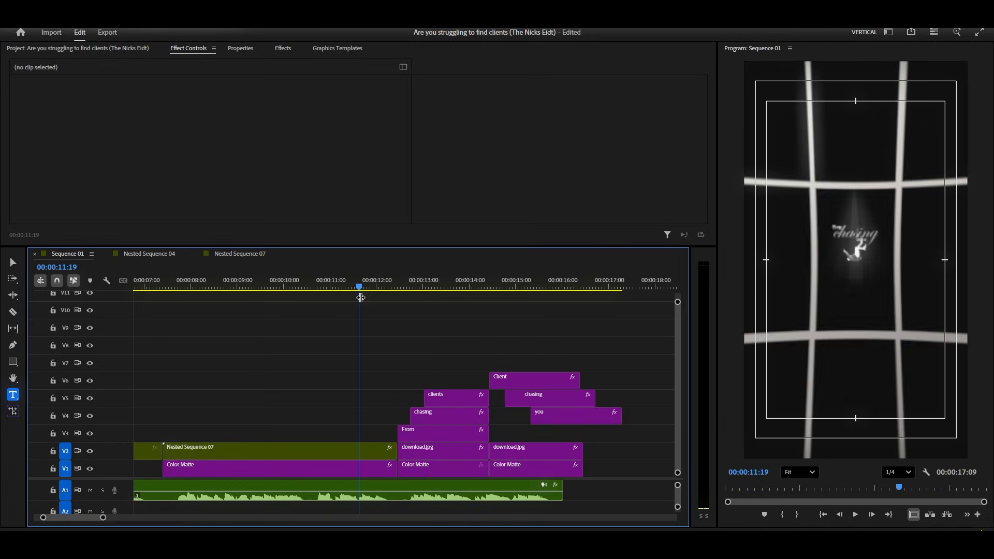
{"action": "left_click", "coordinate": [383, 455]}
{"action": "scroll", "coordinate": [539, 155], "scroll_direction": "down", "scroll_amount": 5}
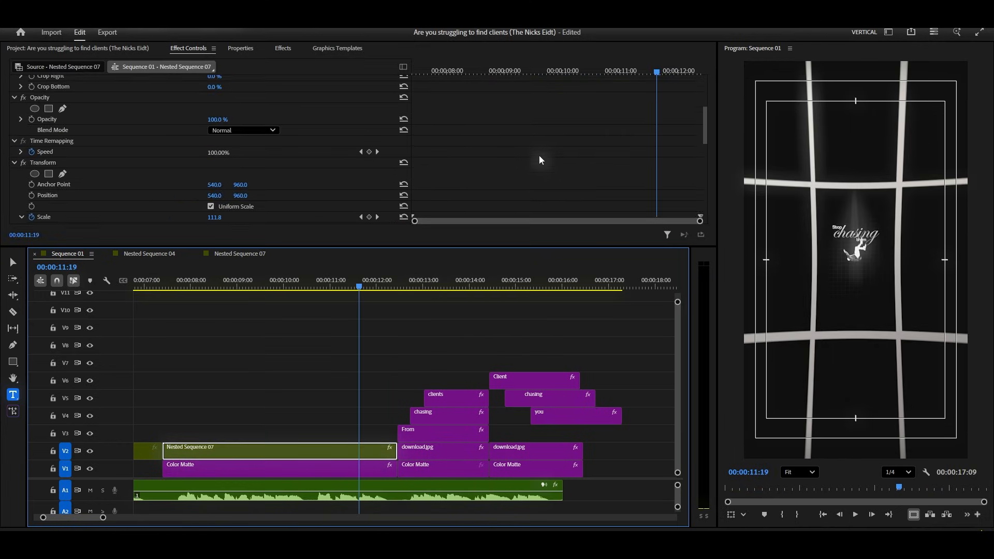
{"action": "scroll", "coordinate": [539, 155], "scroll_direction": "down", "scroll_amount": 6}
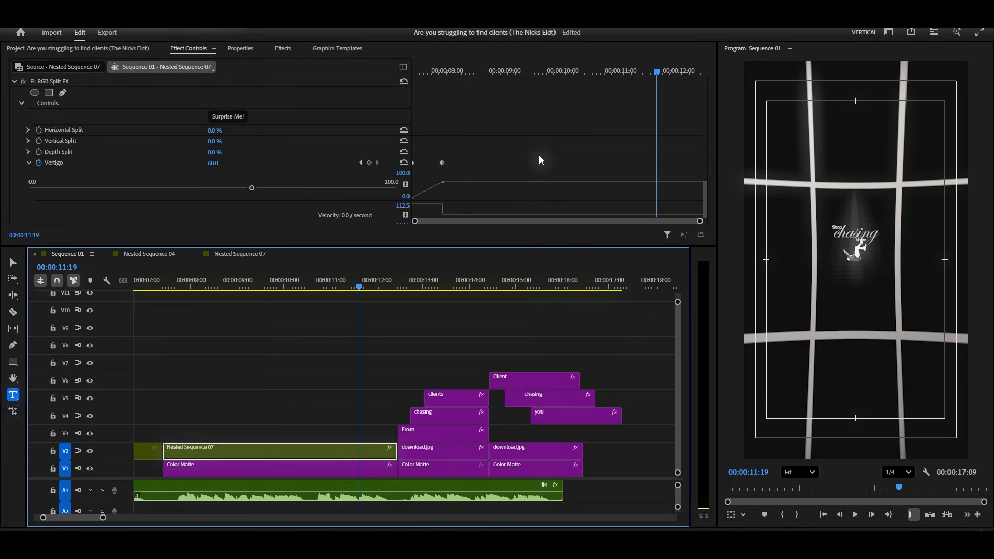
{"action": "left_click_drag", "start_coordinate": [221, 166], "coordinate": [210, 166]}
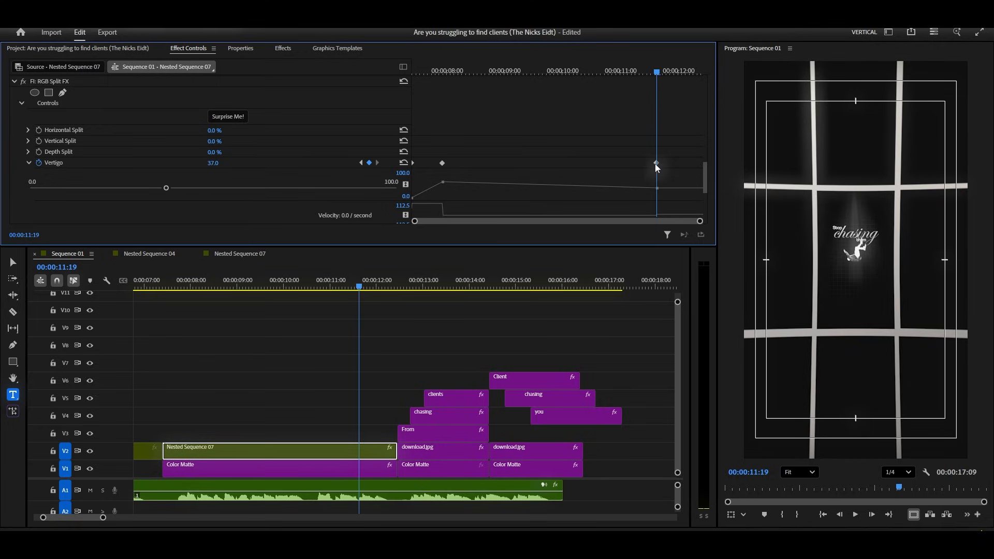
{"action": "left_click_drag", "start_coordinate": [656, 164], "coordinate": [700, 165]}
- Play back the grid zoom-out and both title scenes to check the motion and timing against the voice-over
{"action": "left_click_drag", "start_coordinate": [303, 290], "coordinate": [257, 286]}
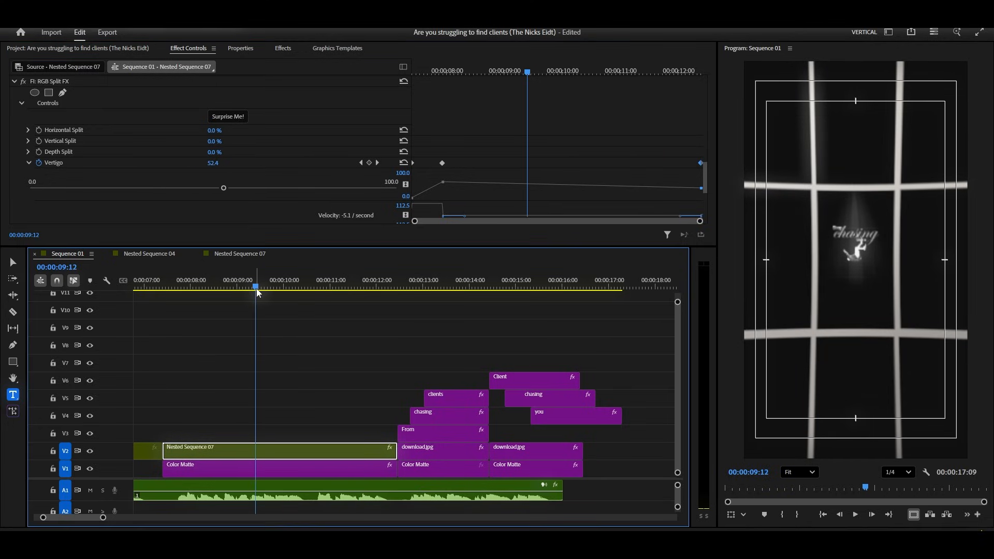
{"action": "key", "text": "space"}
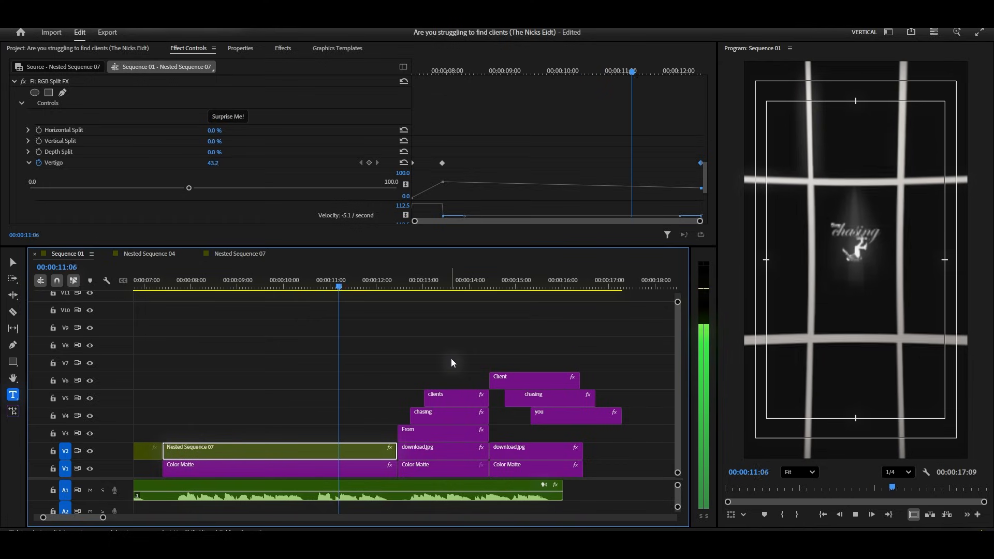
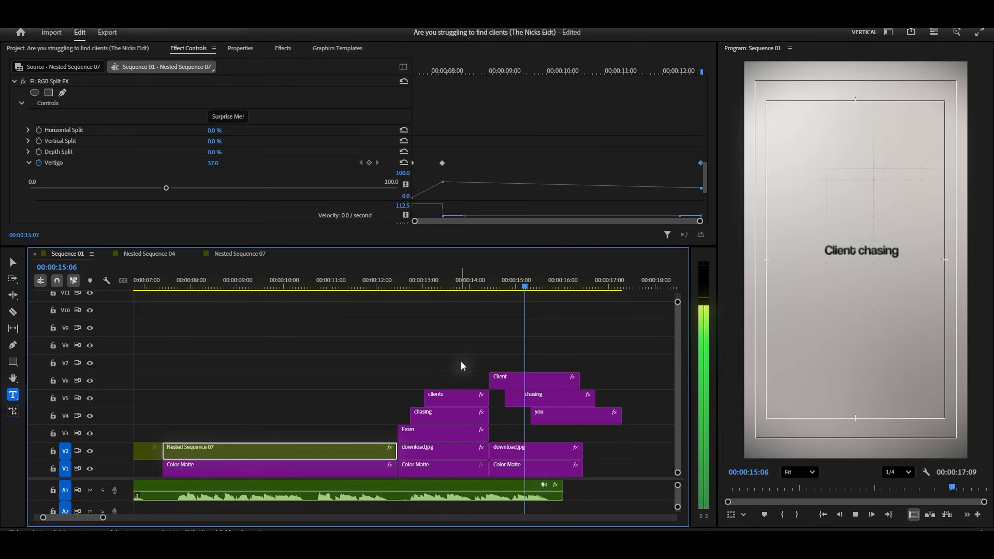
{"action": "key", "text": "space"}
{"action": "scroll", "coordinate": [529, 403], "scroll_direction": "up", "scroll_amount": 3}
{"action": "left_click_drag", "start_coordinate": [411, 288], "coordinate": [371, 287]}
{"action": "key", "text": "space"}
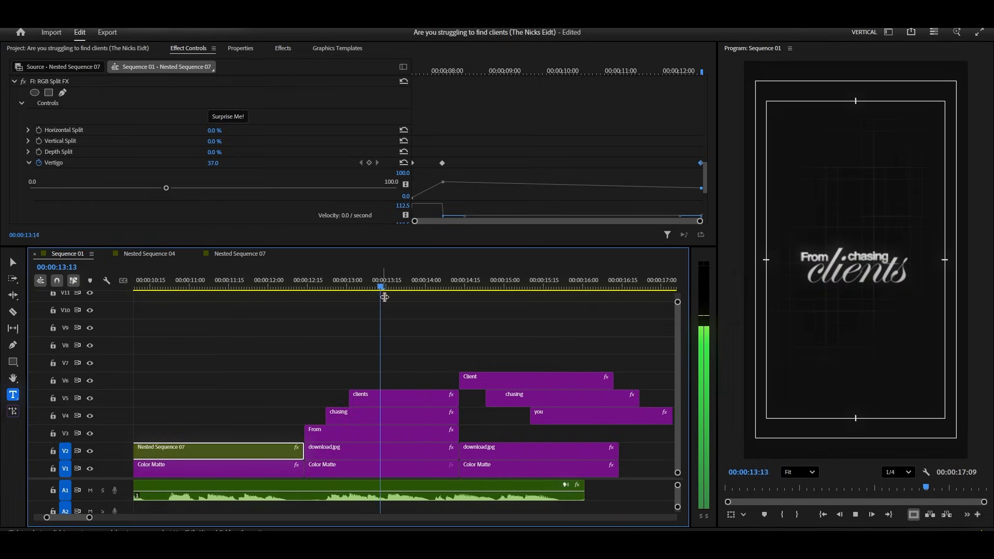
{"action": "key", "text": "space"}
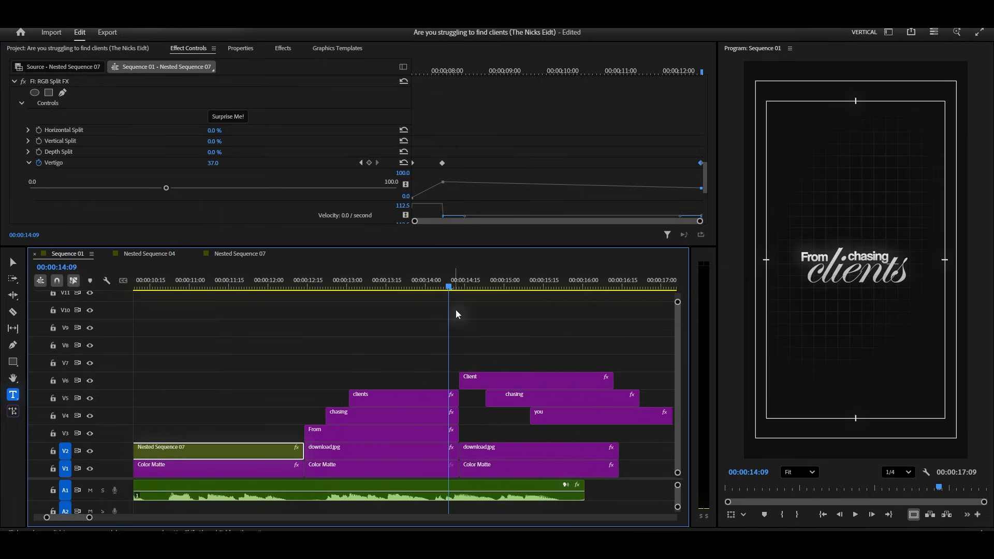
- Move the whole light scene with its titles and backgrounds up to V6 and above, starting at 00:00:14:05
{"action": "left_click_drag", "start_coordinate": [447, 285], "coordinate": [439, 288]}
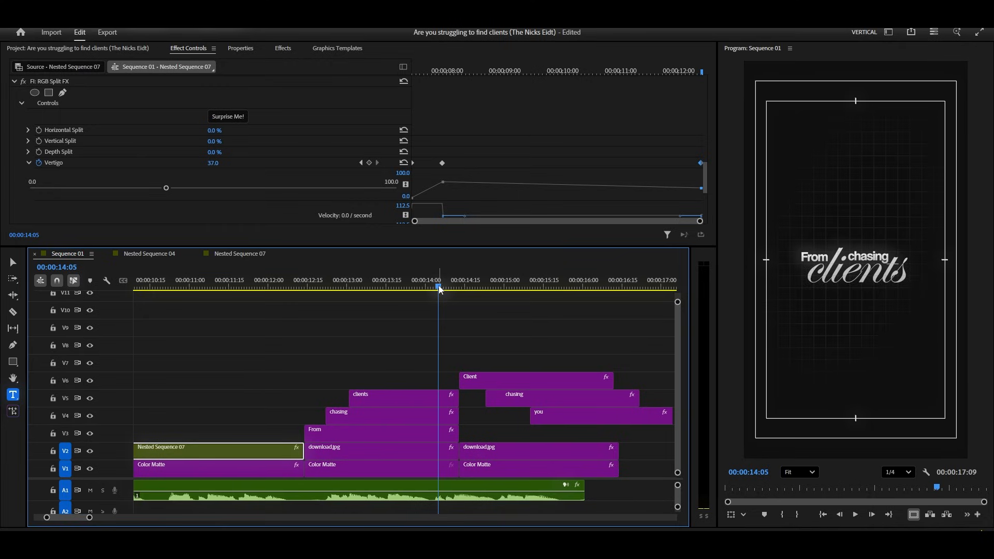
{"action": "left_click_drag", "start_coordinate": [488, 345], "coordinate": [498, 376]}
{"action": "scroll", "coordinate": [539, 415], "scroll_direction": "up", "scroll_amount": 1}
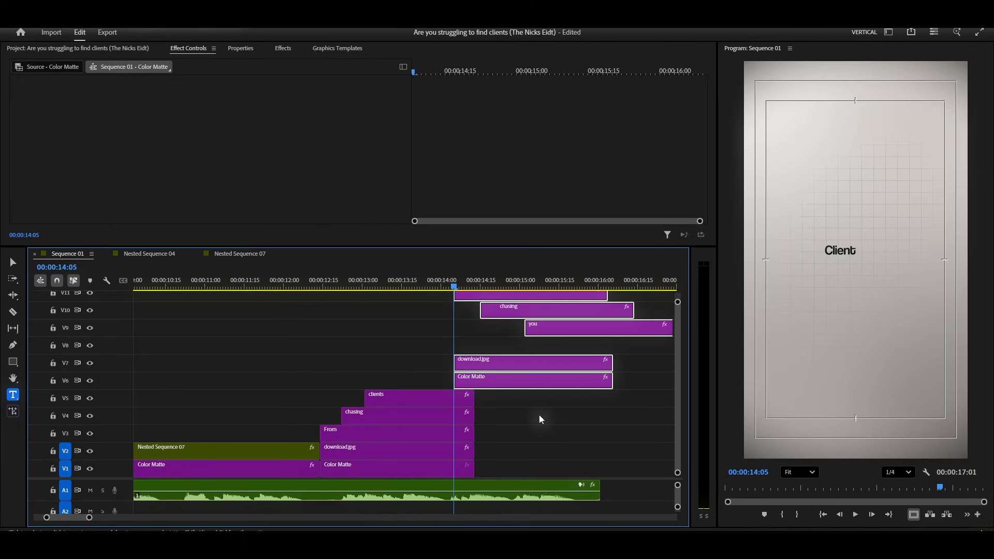
{"action": "left_click", "coordinate": [674, 350]}
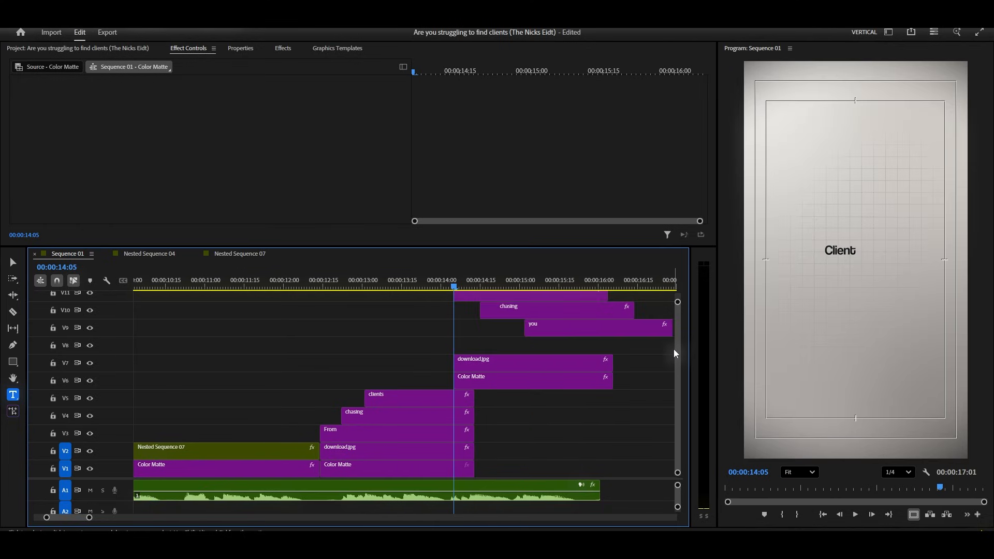
- Play back the dark title scene from about 00:00:12:11
{"action": "left_click_drag", "start_coordinate": [337, 286], "coordinate": [314, 286]}
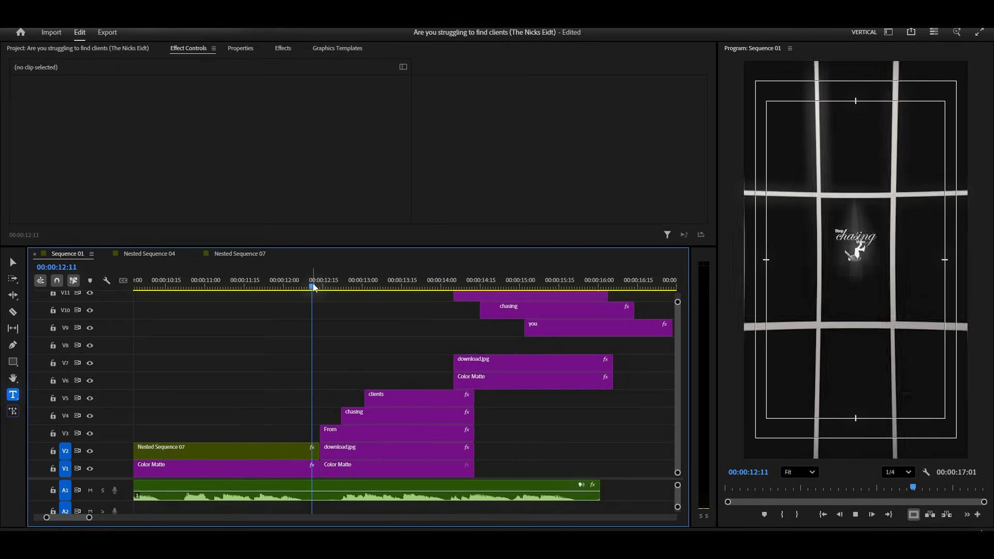
{"action": "key", "text": "space"}
{"action": "key", "text": "space"}
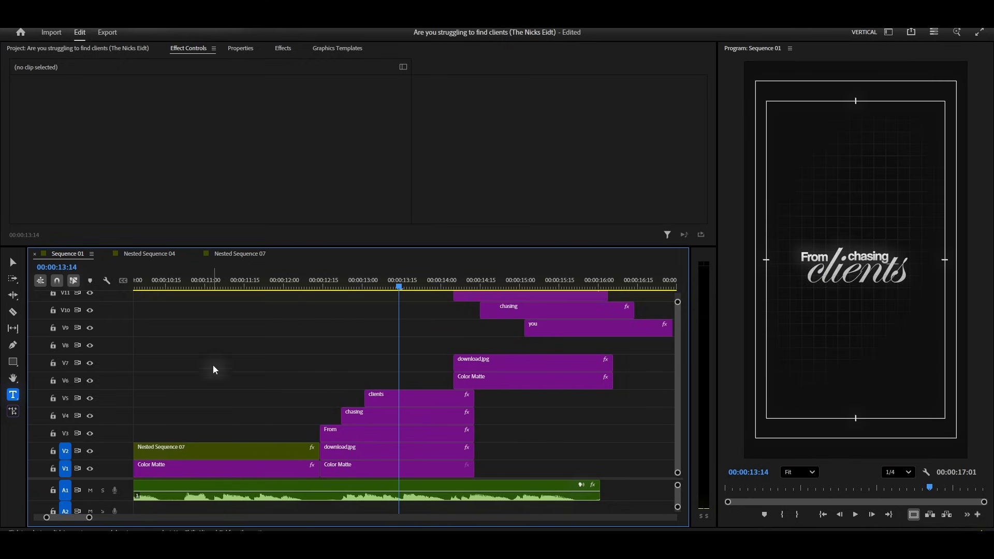
- Find the text presets in the effects library and apply TR - Text Reveal Up to the From, chasing and clients title clips
{"action": "left_click_drag", "start_coordinate": [385, 371], "coordinate": [356, 430]}
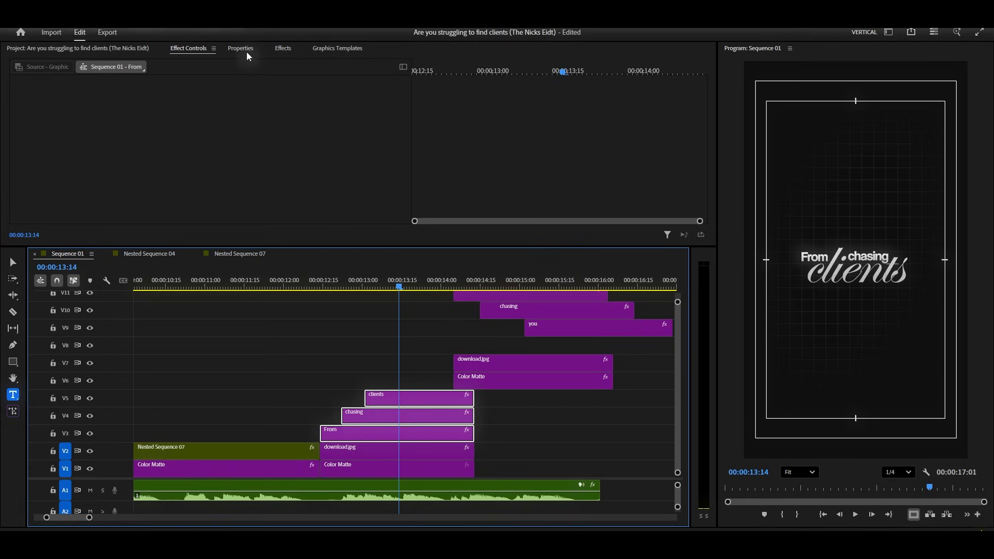
{"action": "left_click", "coordinate": [284, 51]}
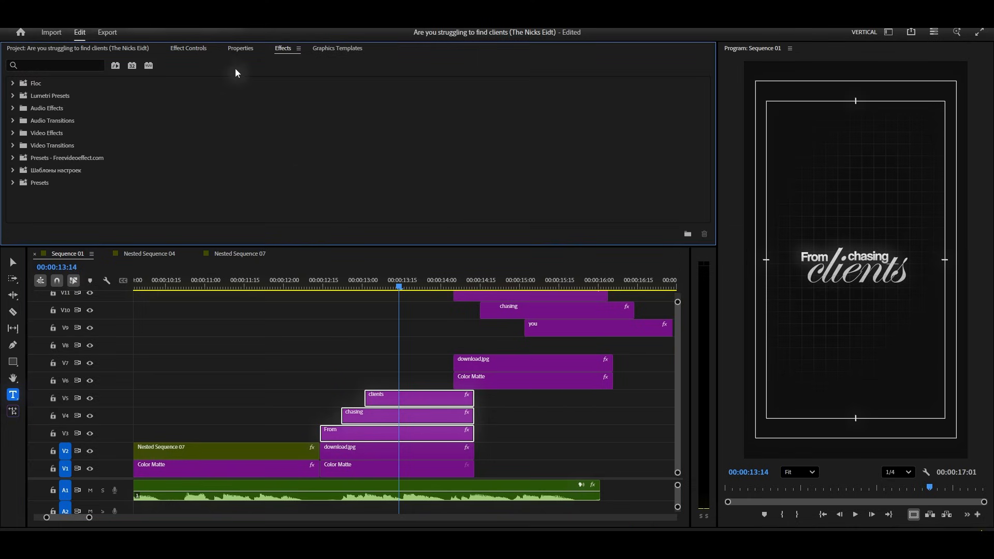
{"action": "left_click", "coordinate": [52, 65]}
{"action": "type", "text": "text"}
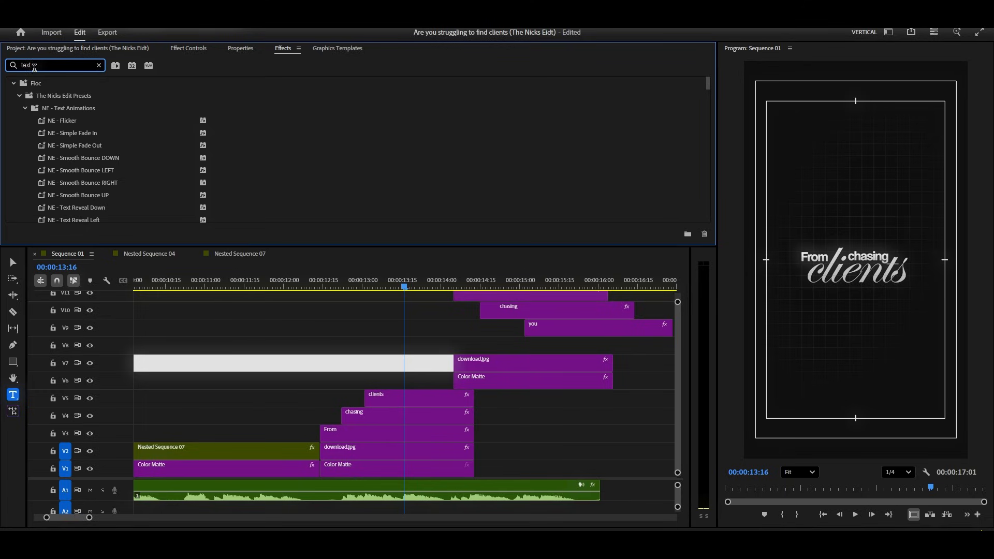
{"action": "left_click", "coordinate": [25, 109]}
{"action": "scroll", "coordinate": [67, 175], "scroll_direction": "down", "scroll_amount": 8}
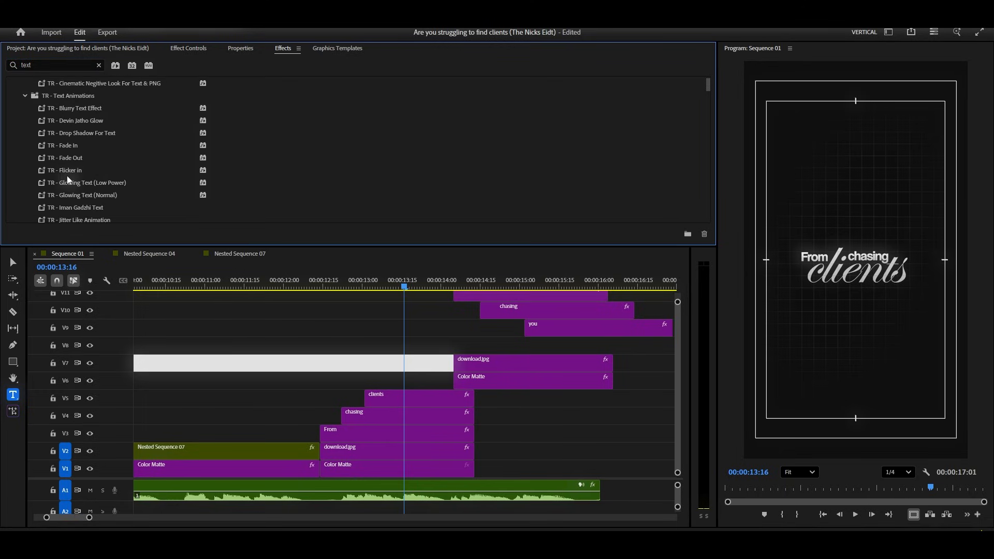
{"action": "scroll", "coordinate": [94, 197], "scroll_direction": "down", "scroll_amount": 2}
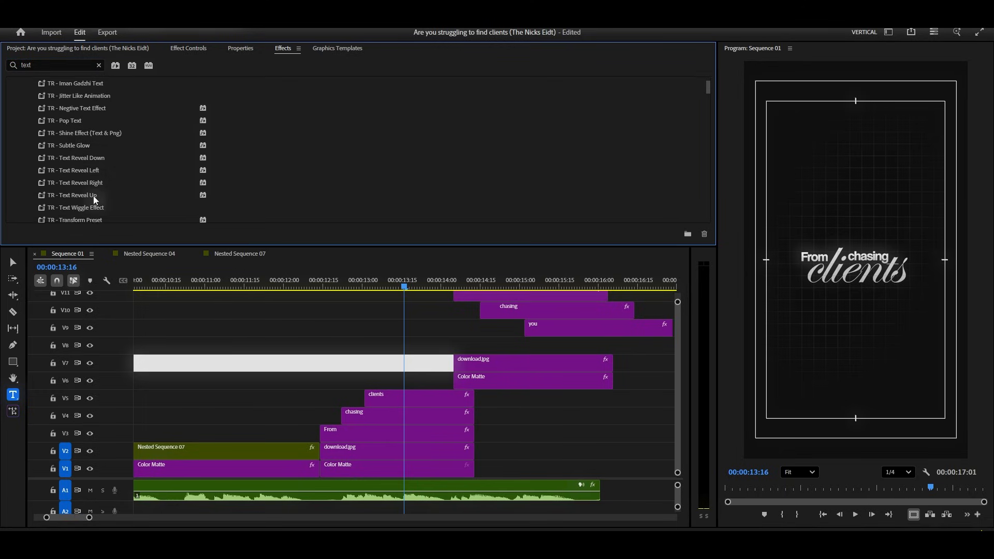
{"action": "left_click_drag", "start_coordinate": [83, 189], "coordinate": [363, 415]}
{"action": "left_click_drag", "start_coordinate": [127, 217], "coordinate": [332, 432]}
- Play back the dark title scene from about 00:00:12:15 to check the reveal animation
{"action": "left_click", "coordinate": [321, 284]}
{"action": "key", "text": "space"}
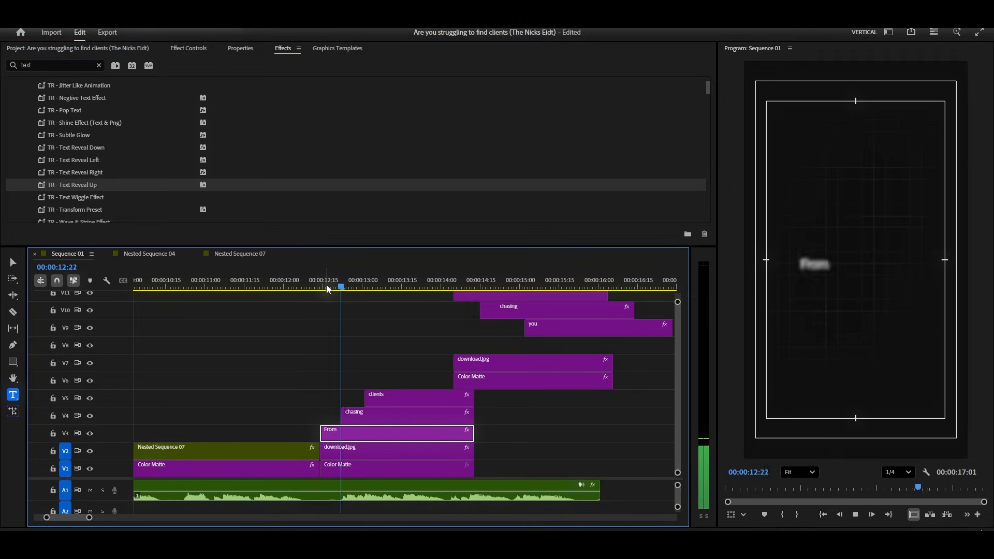
{"action": "key", "text": "space"}
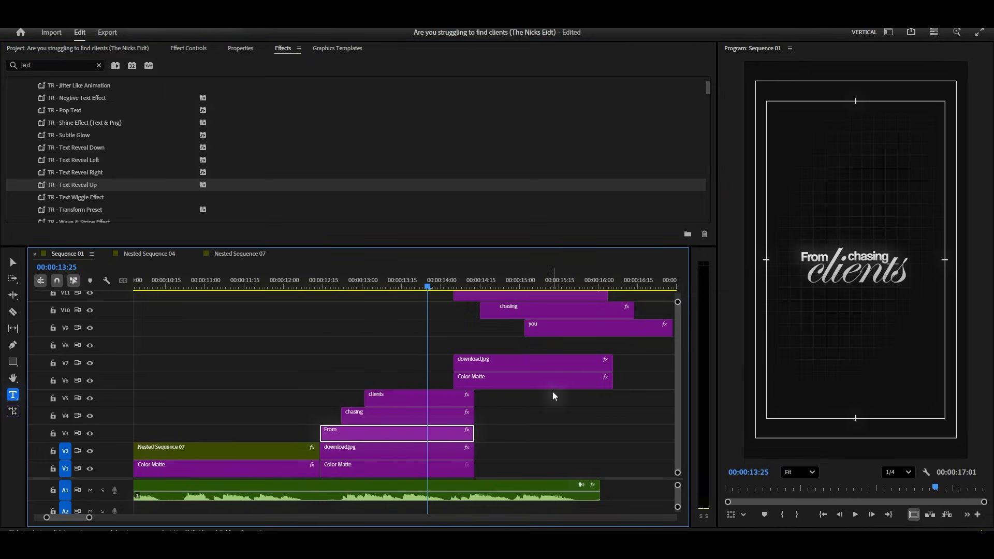
- Apply the TR - Text Reveal Down preset to the Client, chasing and you title clips and preview the result
{"action": "left_click_drag", "start_coordinate": [443, 310], "coordinate": [529, 330]}
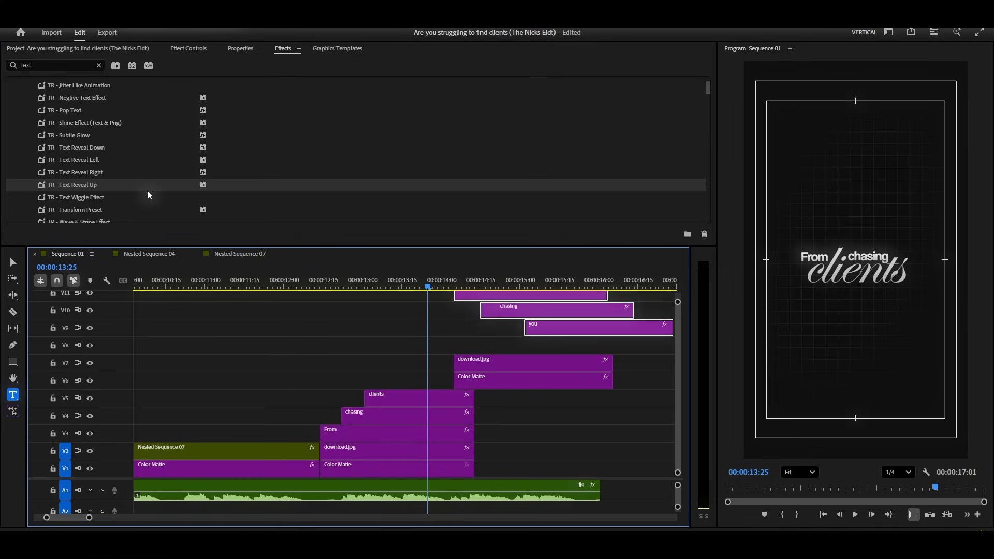
{"action": "left_click_drag", "start_coordinate": [94, 147], "coordinate": [496, 307]}
{"action": "left_click", "coordinate": [555, 414]}
{"action": "key", "text": "space"}
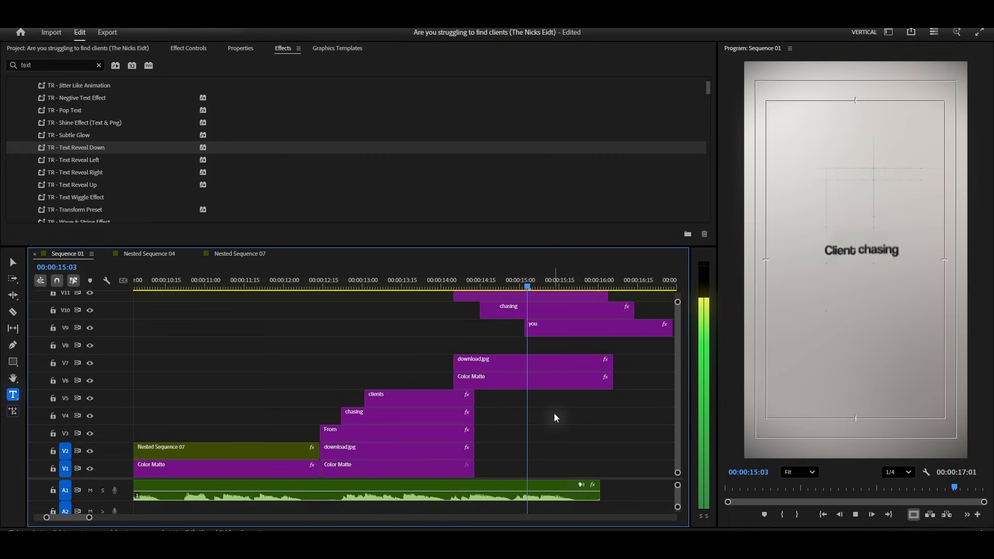
{"action": "key", "text": "space"}
- Apply the NE - Flicker preset to the light scene's Color Matte on V6
{"action": "scroll", "coordinate": [510, 417], "scroll_direction": "up", "scroll_amount": 2, "text": "alt"}
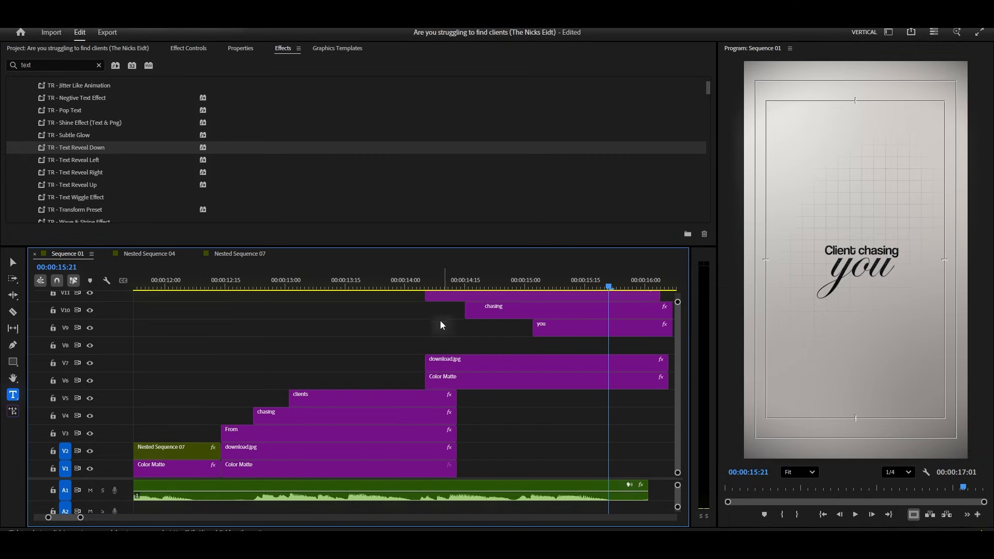
{"action": "left_click_drag", "start_coordinate": [412, 300], "coordinate": [546, 337]}
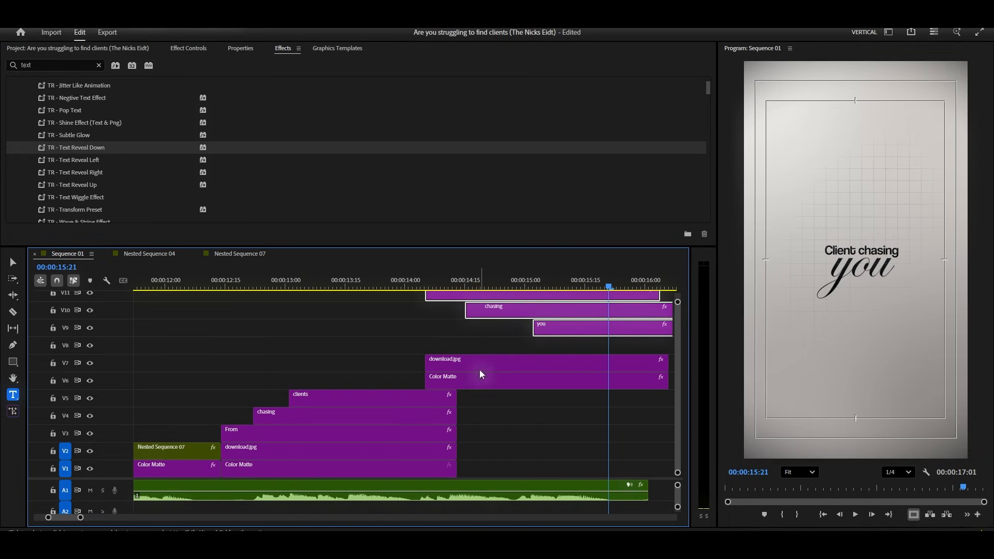
{"action": "left_click", "coordinate": [458, 342]}
{"action": "left_click_drag", "start_coordinate": [434, 282], "coordinate": [430, 328]}
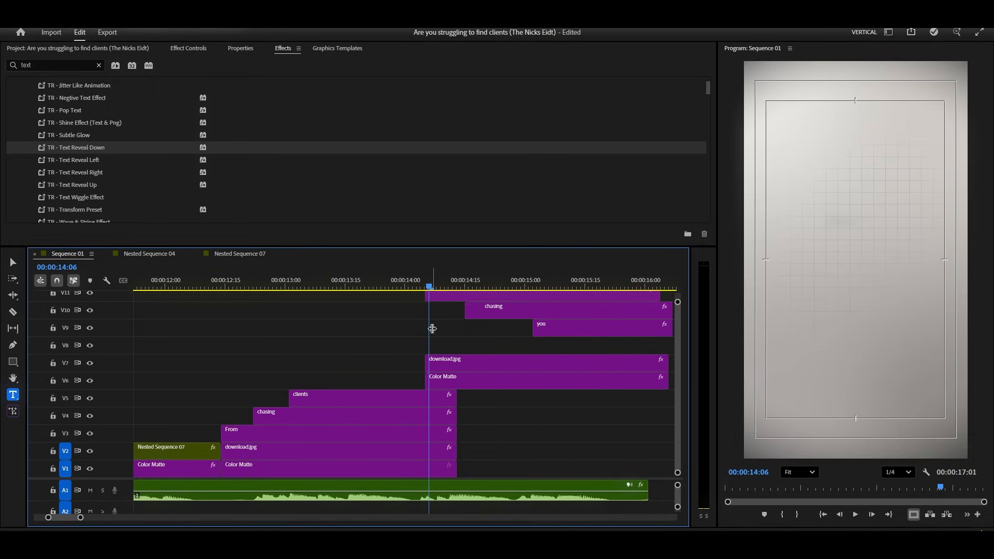
{"action": "left_click", "coordinate": [446, 385]}
{"action": "key", "text": "minus"}
{"action": "scroll", "coordinate": [129, 141], "scroll_direction": "up", "scroll_amount": 5}
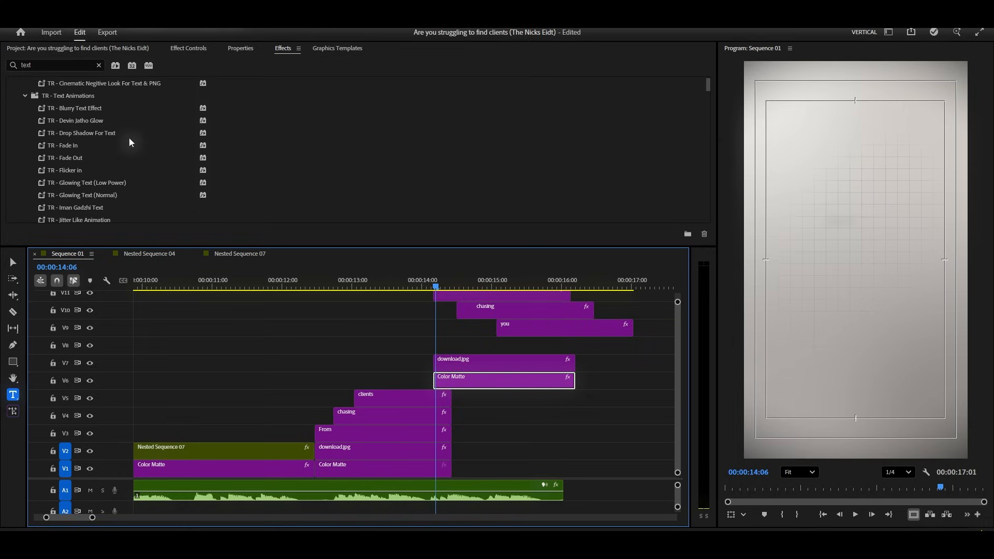
{"action": "scroll", "coordinate": [128, 145], "scroll_direction": "up", "scroll_amount": 3}
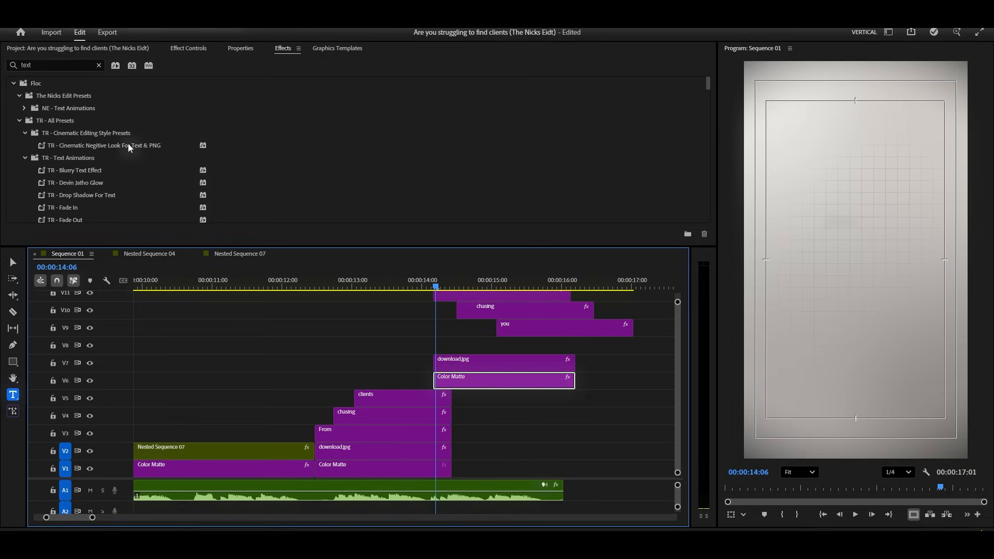
{"action": "left_click", "coordinate": [24, 108]}
{"action": "left_click_drag", "start_coordinate": [52, 119], "coordinate": [464, 391]}
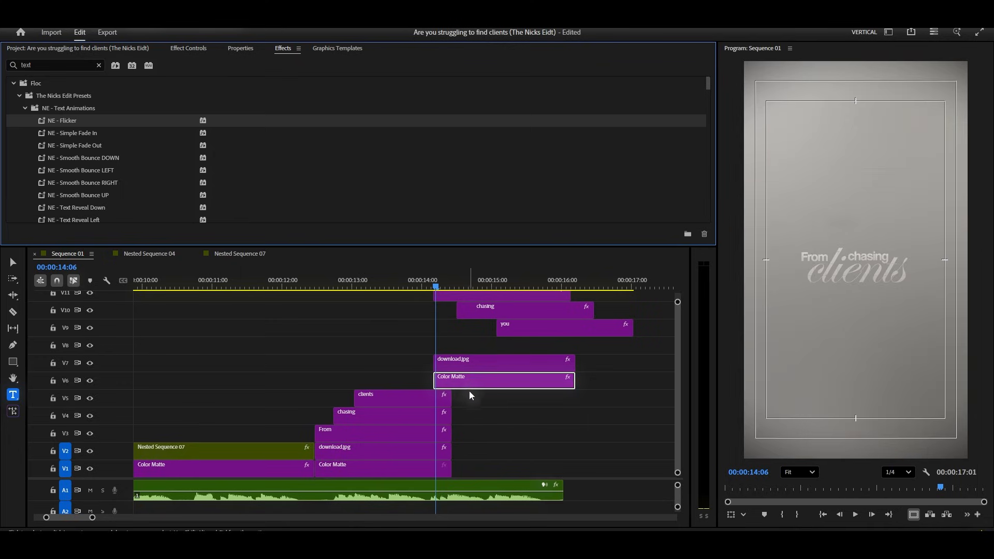
- Play back the flickering transition from the dark scene into the light scene around 00:00:14:00
{"action": "left_click", "coordinate": [423, 291]}
{"action": "key", "text": "space"}
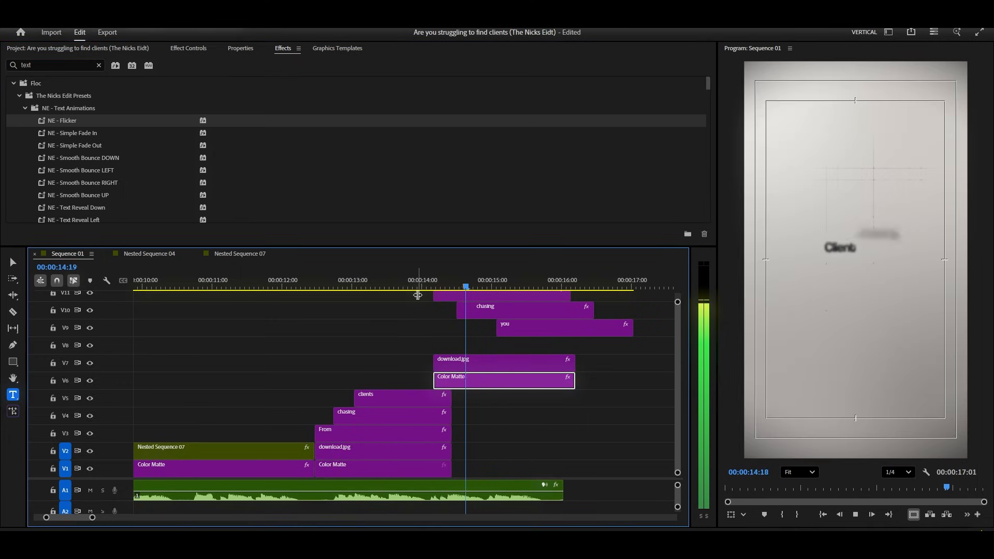
{"action": "left_click", "coordinate": [432, 286]}
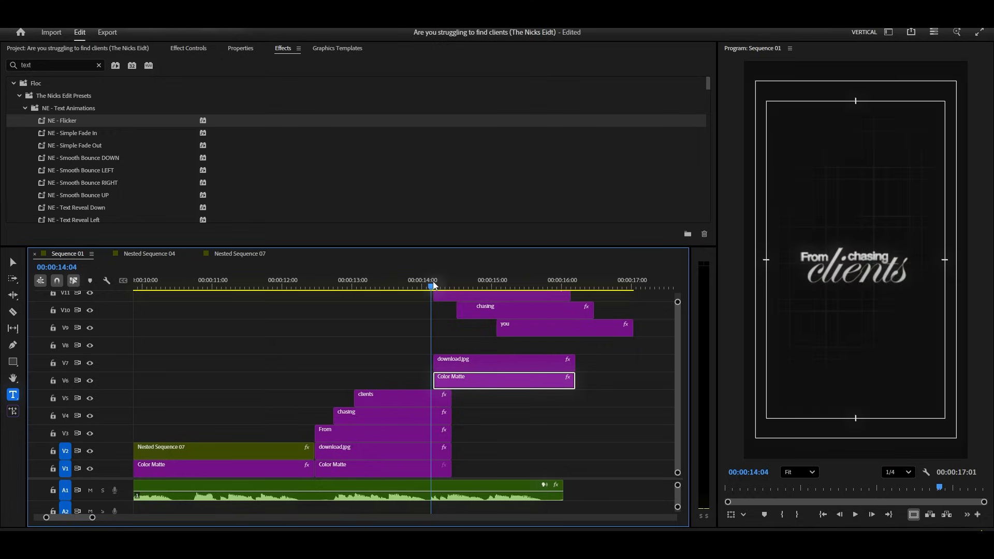
- Move the Client, chasing and you titles down to V8–V10, two frames later, and play back the timing
{"action": "left_click_drag", "start_coordinate": [435, 286], "coordinate": [494, 287]}
{"action": "left_click_drag", "start_coordinate": [420, 304], "coordinate": [510, 352]}
{"action": "left_click", "coordinate": [397, 287]}
{"action": "key", "text": "space"}
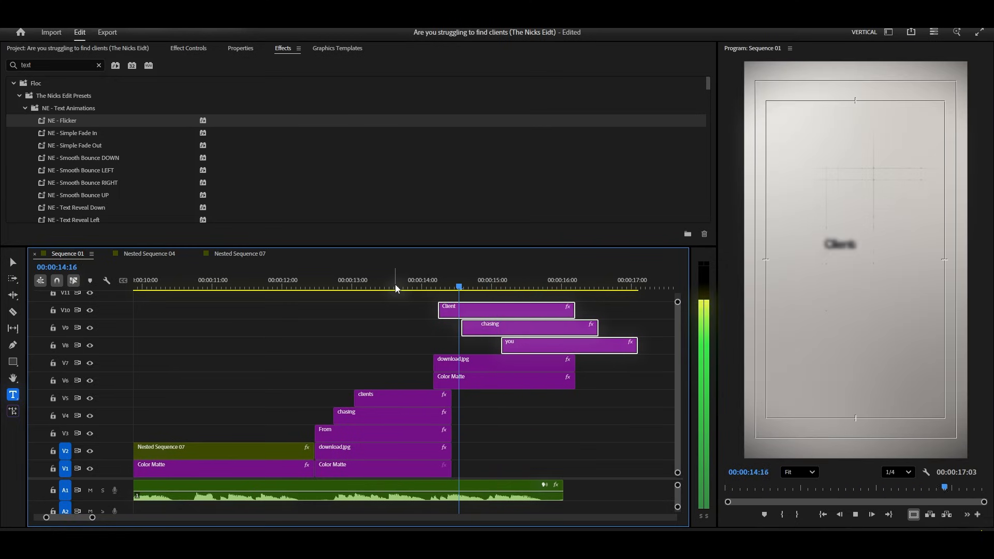
{"action": "key", "text": "space"}
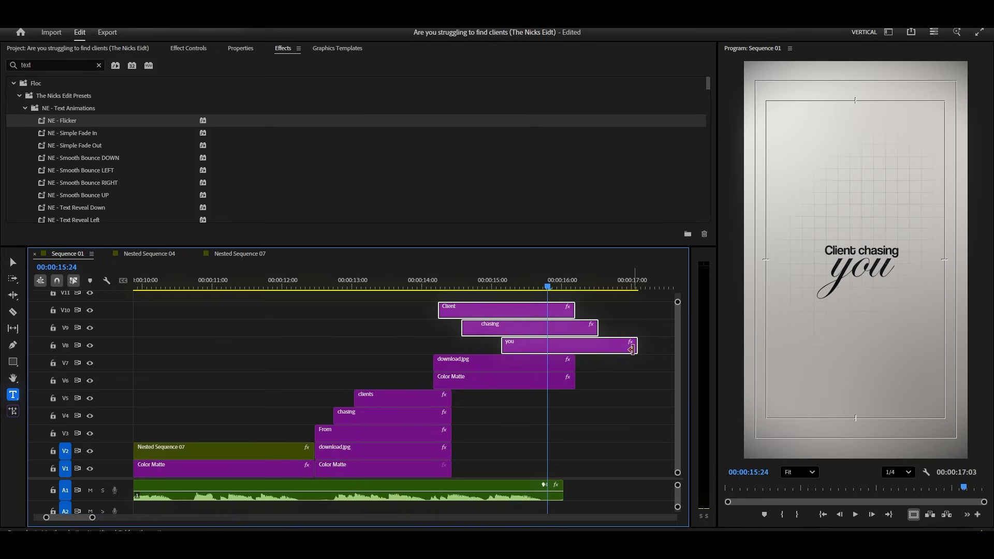
- Cut all light-scene clips at 00:00:16:01, the voice-over's end, and delete the pieces after the cut
{"action": "left_click", "coordinate": [622, 325]}
{"action": "left_click", "coordinate": [571, 288]}
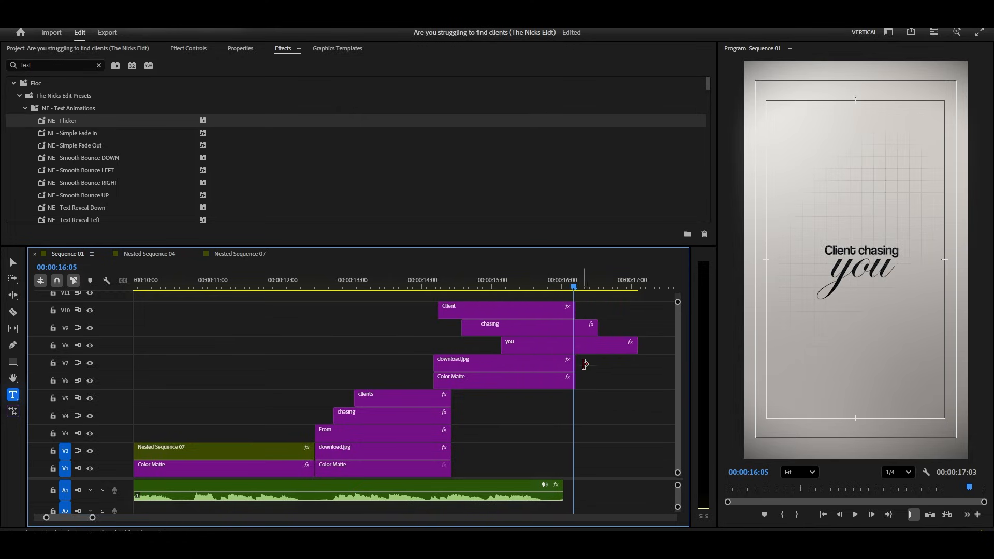
{"action": "key", "text": "="}
{"action": "left_click", "coordinate": [543, 285]}
{"action": "left_click_drag", "start_coordinate": [543, 289], "coordinate": [552, 378]}
{"action": "key", "text": "ctrl+k"}
{"action": "left_click_drag", "start_coordinate": [609, 310], "coordinate": [561, 378]}
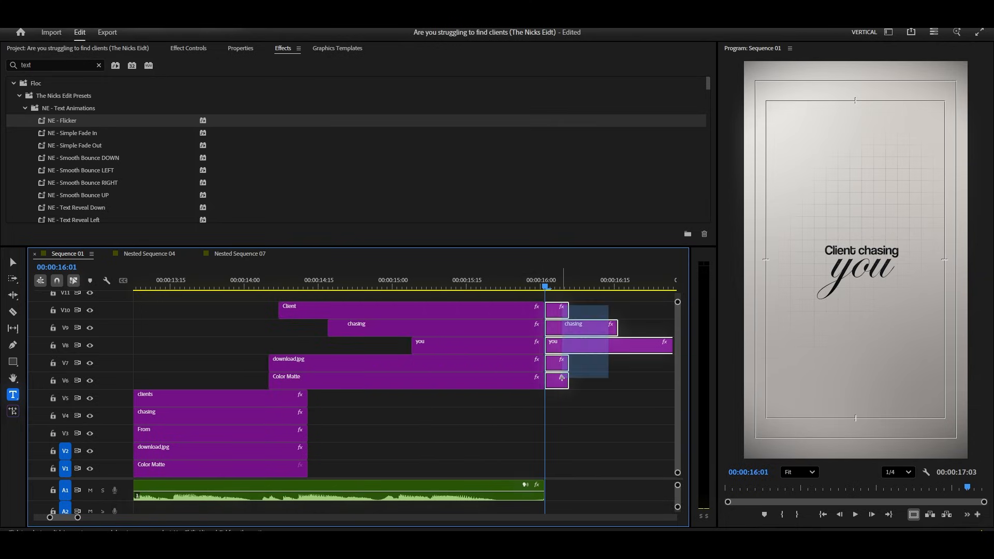
{"action": "key", "text": "Delete"}
{"action": "key", "text": "-"}
{"action": "key", "text": "-"}
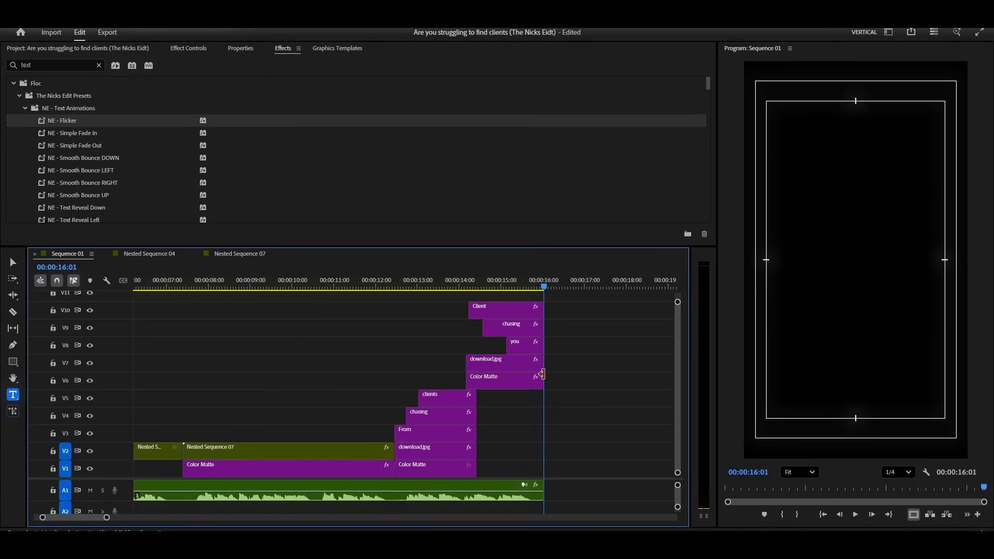
- Nest the Client, chasing and you title clips into one sequence with the default name
{"action": "left_click_drag", "start_coordinate": [500, 293], "coordinate": [465, 296]}
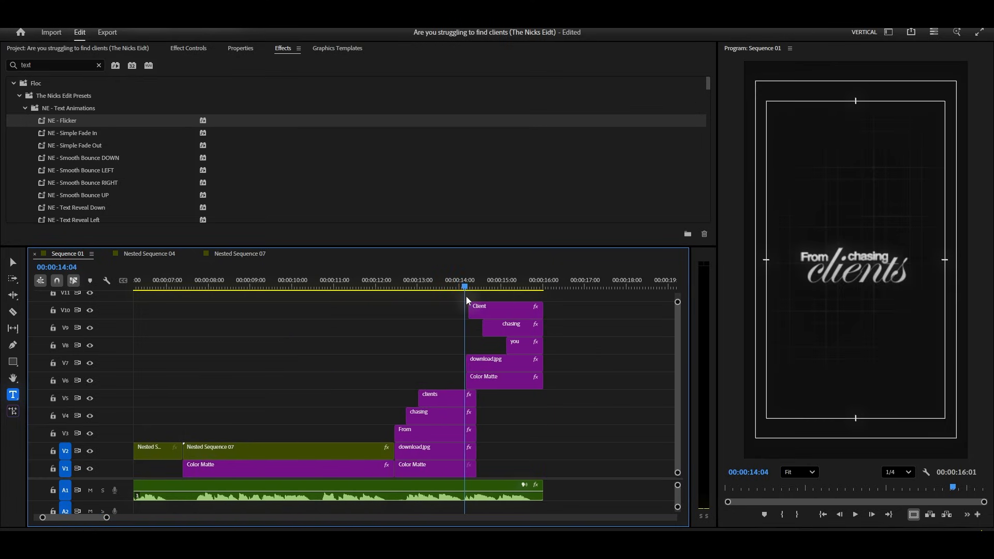
{"action": "left_click_drag", "start_coordinate": [587, 308], "coordinate": [522, 367]}
{"action": "left_click_drag", "start_coordinate": [609, 291], "coordinate": [539, 335]}
{"action": "left_click_drag", "start_coordinate": [570, 311], "coordinate": [533, 353]}
{"action": "key", "text": "shift+n"}
{"action": "key", "text": "Return"}
- Nest the From, chasing and clients titles with the default name, and move the light scene's clips down to V4–V6
{"action": "left_click_drag", "start_coordinate": [447, 367], "coordinate": [428, 438]}
{"action": "key", "text": "shift+n"}
{"action": "key", "text": "Return"}
{"action": "left_click_drag", "start_coordinate": [558, 346], "coordinate": [508, 427]}
- Play back the transition and the light scene from about 00:00:13:27 to check how the nested titles look
{"action": "left_click", "coordinate": [455, 286]}
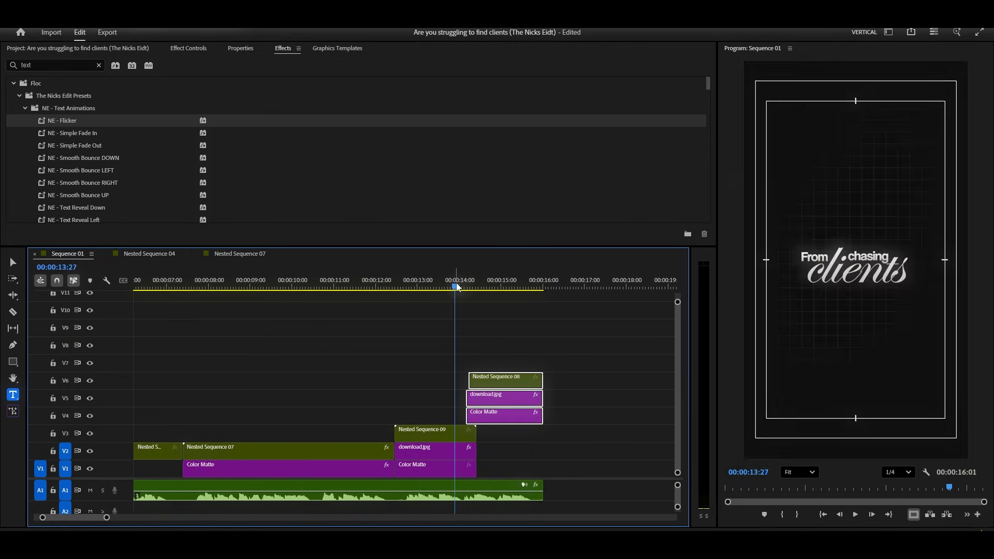
{"action": "key", "text": "space"}
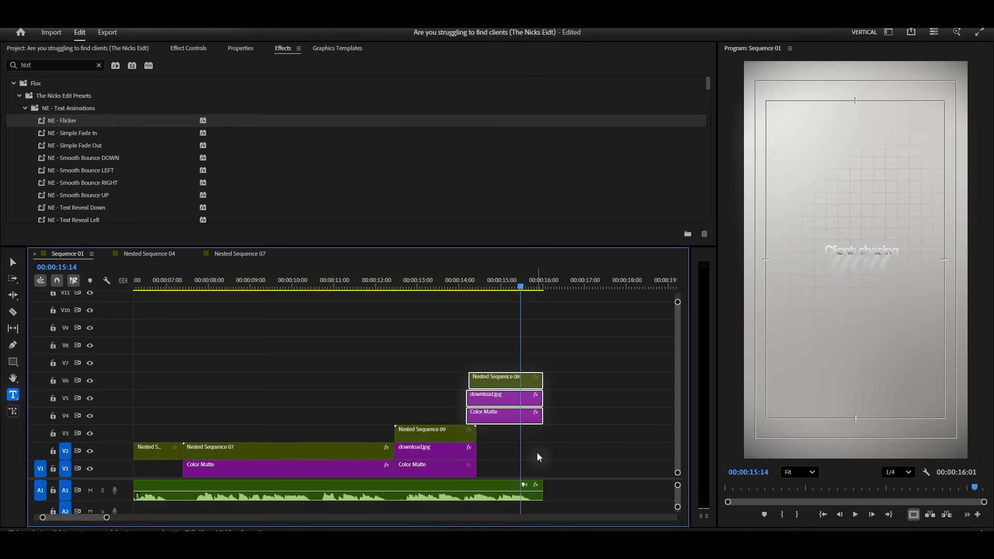
{"action": "left_click_drag", "start_coordinate": [501, 285], "coordinate": [483, 292]}
{"action": "left_click", "coordinate": [540, 351]}
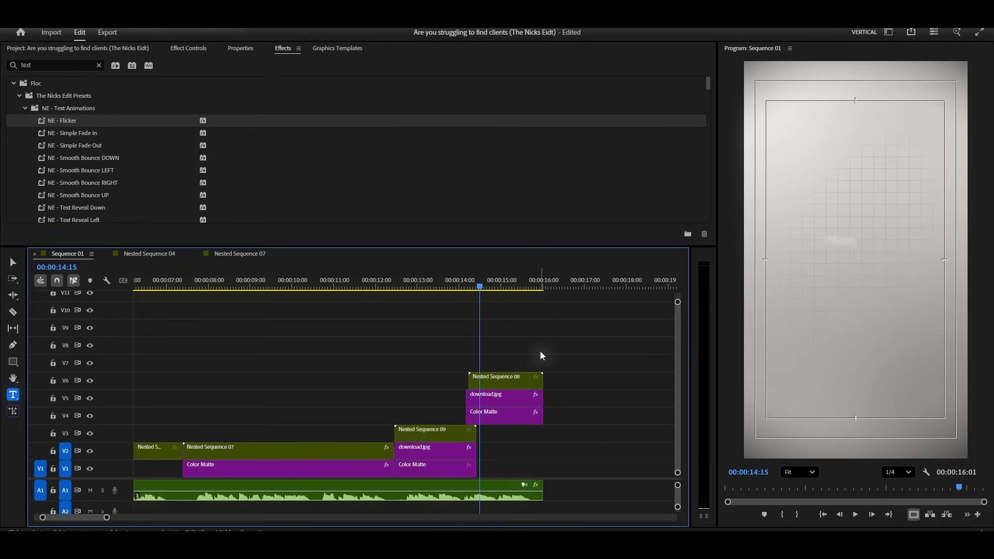
{"action": "key", "text": "space"}
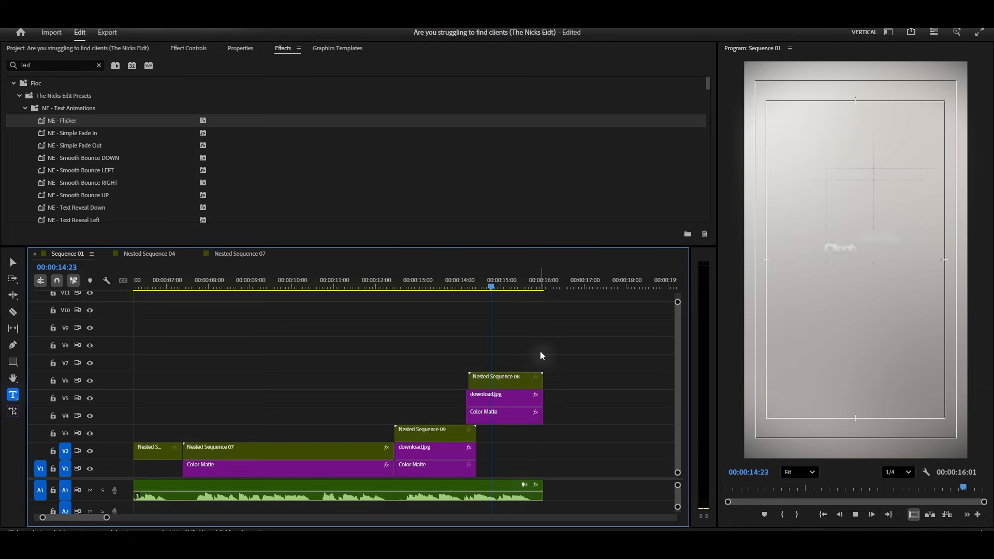
{"action": "key", "text": "space"}
- Set the blend mode of Nested Sequence 08 on V6 to Difference
{"action": "left_click", "coordinate": [500, 389]}
{"action": "left_click", "coordinate": [188, 48]}
{"action": "scroll", "coordinate": [270, 171], "scroll_direction": "down", "scroll_amount": 5}
{"action": "left_click", "coordinate": [265, 171]}
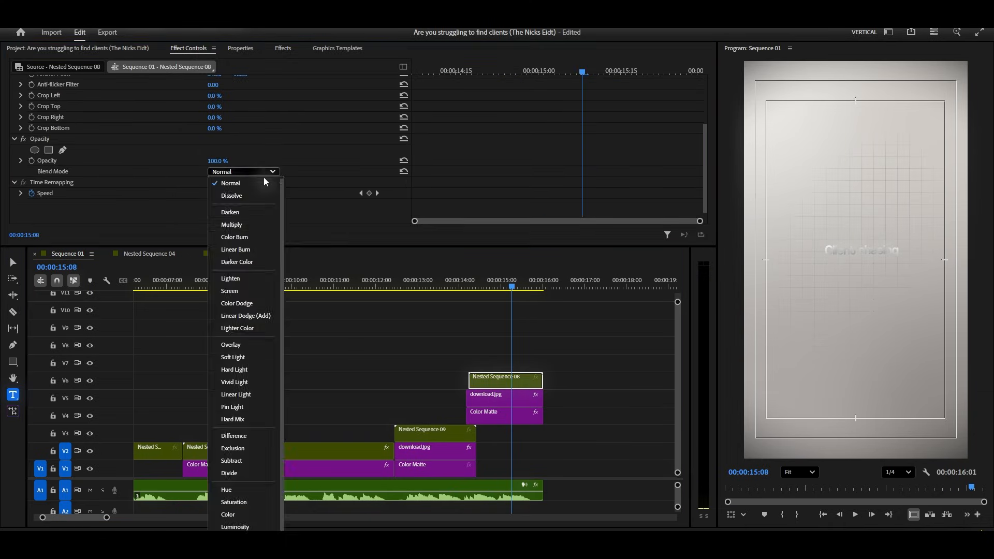
{"action": "left_click", "coordinate": [252, 438]}
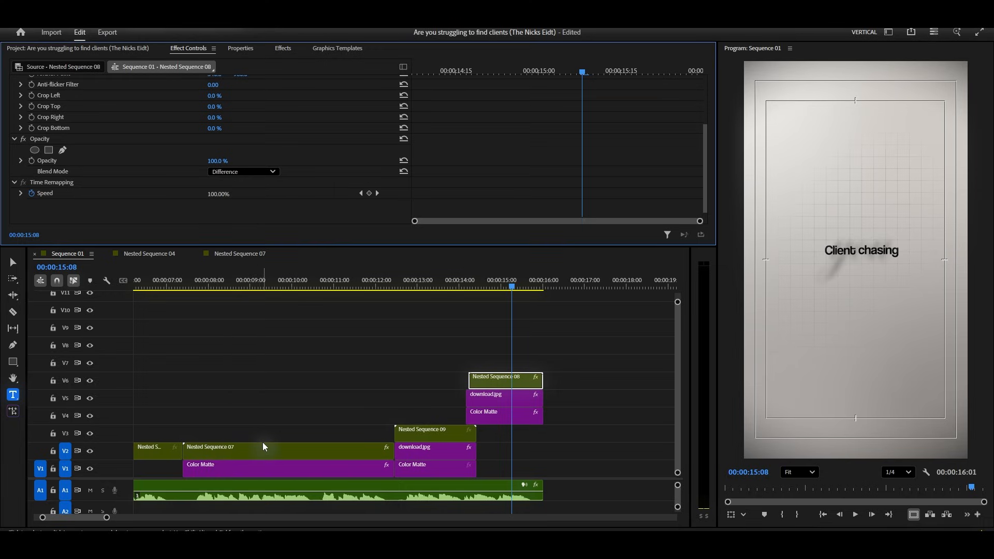
- Play back the light title scene and the preceding dark scene to review the blended titles and overall flow
{"action": "left_click", "coordinate": [467, 290]}
{"action": "key", "text": "space"}
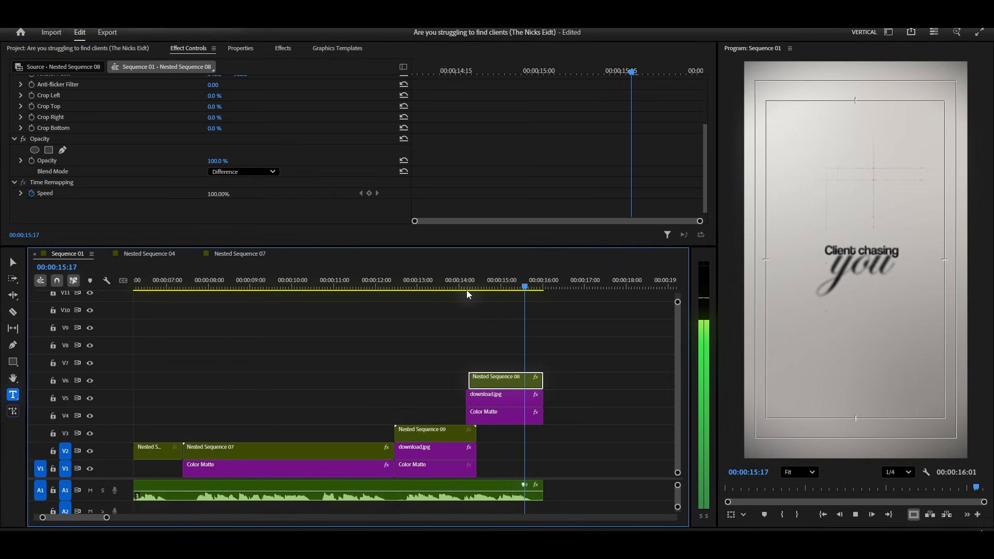
{"action": "key", "text": "space"}
{"action": "scroll", "coordinate": [577, 387], "scroll_direction": "down", "scroll_amount": 2}
{"action": "scroll", "coordinate": [578, 388], "scroll_direction": "down", "scroll_amount": 1}
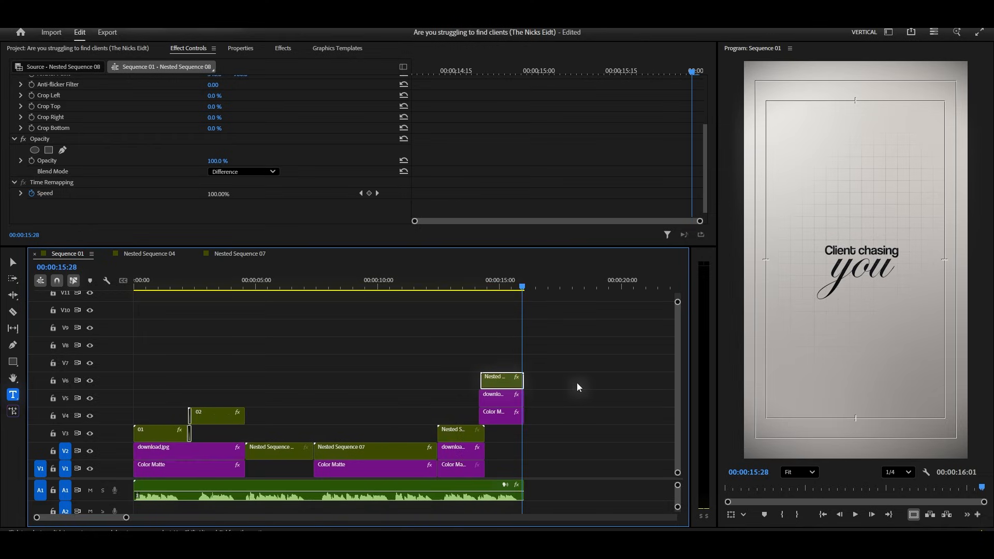
{"action": "left_click", "coordinate": [451, 286]}
{"action": "key", "text": "space"}
{"action": "key", "text": "space"}
{"action": "scroll", "coordinate": [484, 401], "scroll_direction": "down", "scroll_amount": 4}
{"action": "scroll", "coordinate": [242, 469], "scroll_direction": "up", "scroll_amount": 2}
{"action": "scroll", "coordinate": [241, 465], "scroll_direction": "up", "scroll_amount": 2}
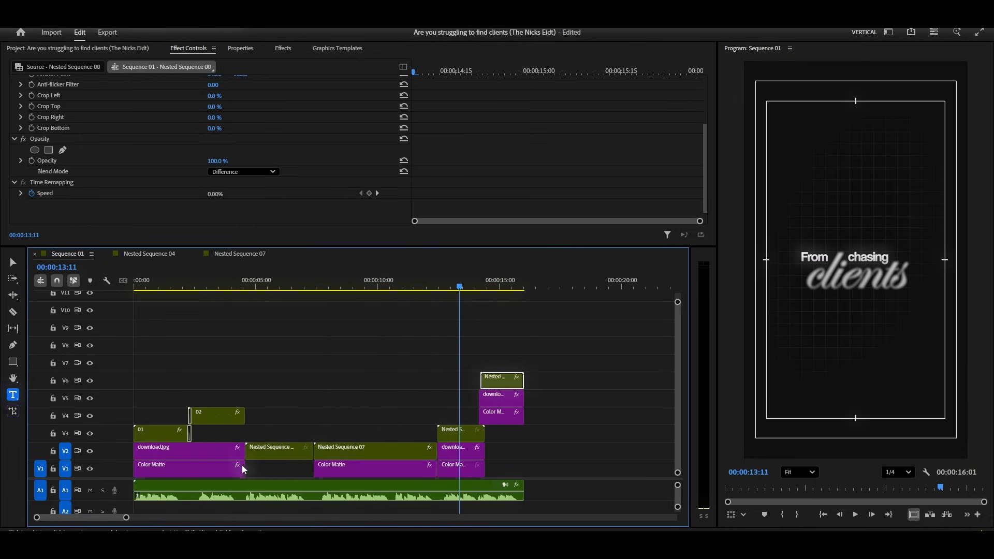
- Place the Adjustment Layer from the project on V5 near 00:00:02:05, above the transition between clips 01 and 02
{"action": "left_click_drag", "start_coordinate": [133, 459], "coordinate": [136, 454]}
{"action": "scroll", "coordinate": [212, 401], "scroll_direction": "up", "scroll_amount": 4}
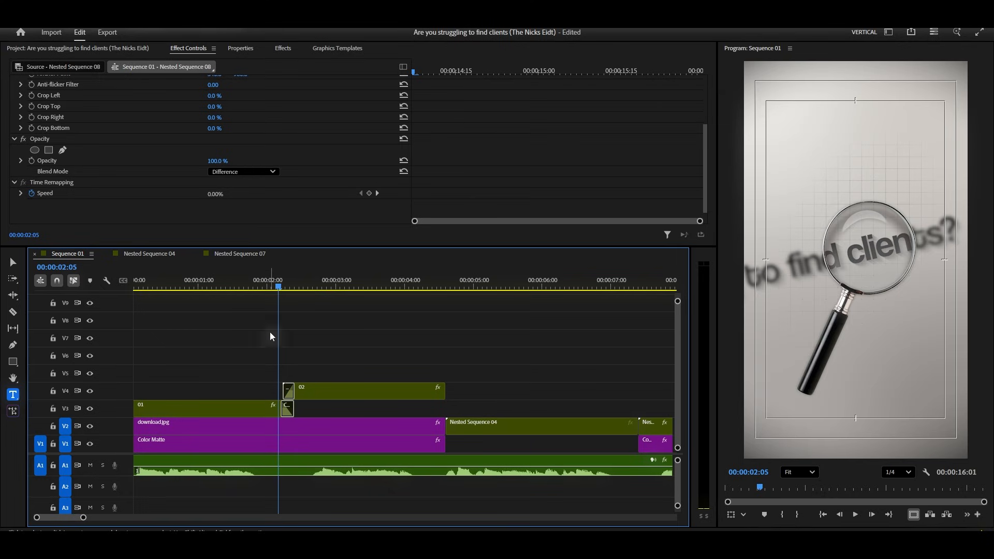
{"action": "left_click", "coordinate": [122, 49]}
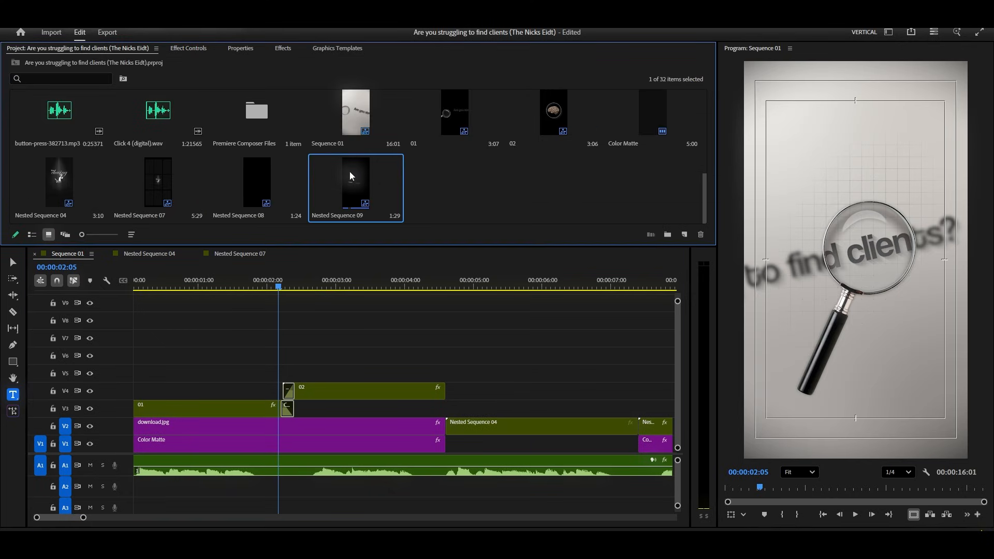
{"action": "scroll", "coordinate": [470, 173], "scroll_direction": "up", "scroll_amount": 2}
{"action": "left_click_drag", "start_coordinate": [454, 124], "coordinate": [278, 373]}
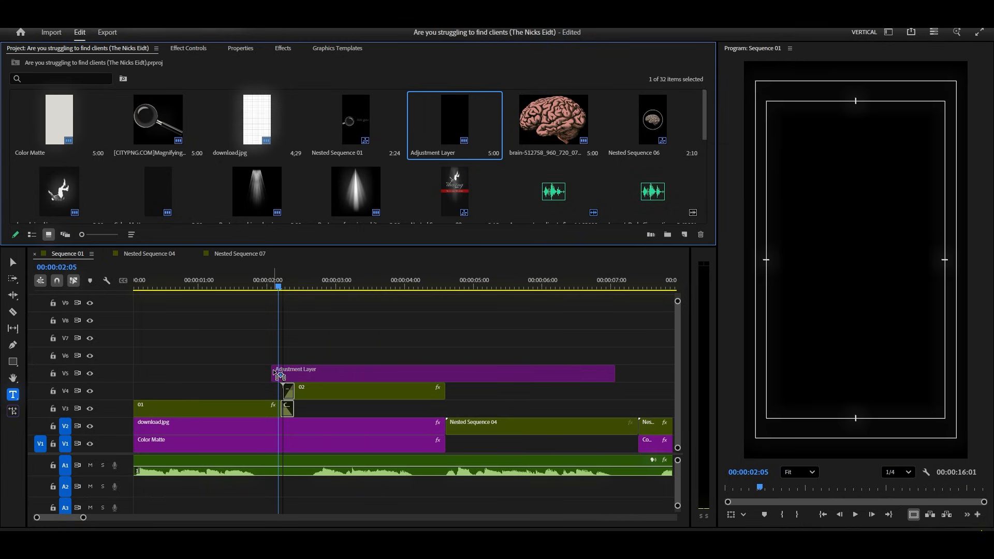
- Trim the Adjustment Layer on V5 to span about 00:00:02:04 to 00:00:02:11 over the cross dissolves between clips 01 and 02
{"action": "left_click_drag", "start_coordinate": [610, 373], "coordinate": [303, 373]}
{"action": "scroll", "coordinate": [284, 386], "scroll_direction": "up", "scroll_amount": 5}
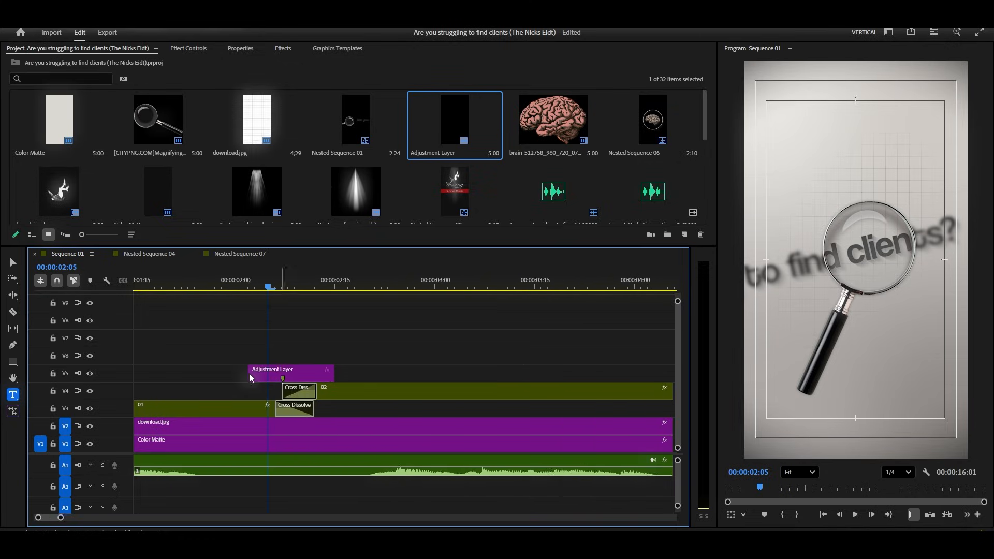
{"action": "left_click_drag", "start_coordinate": [246, 377], "coordinate": [270, 376]}
{"action": "left_click_drag", "start_coordinate": [448, 375], "coordinate": [386, 377]}
{"action": "left_click", "coordinate": [319, 373]}
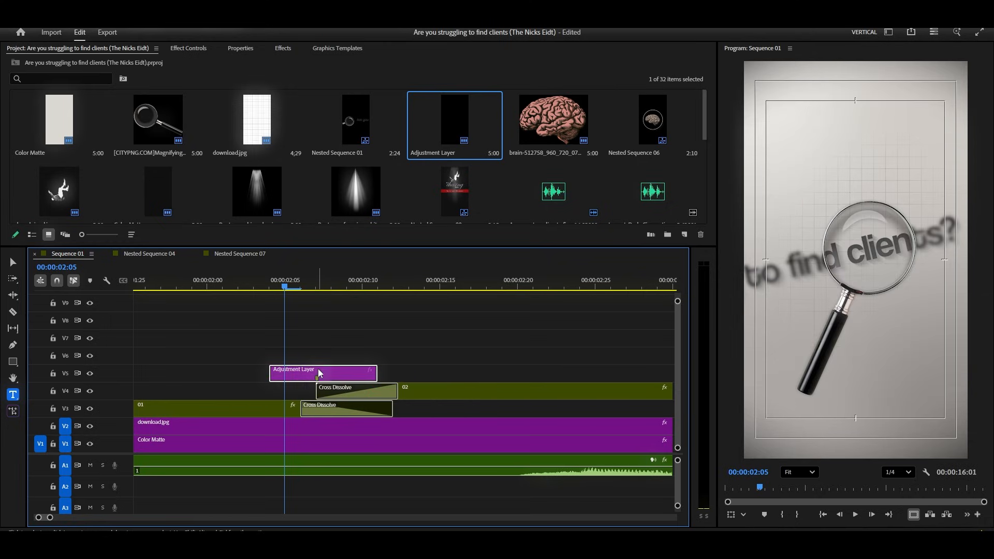
- Find the Gaussian Blur video effect and apply it to the Adjustment Layer on V5
{"action": "left_click", "coordinate": [188, 48]}
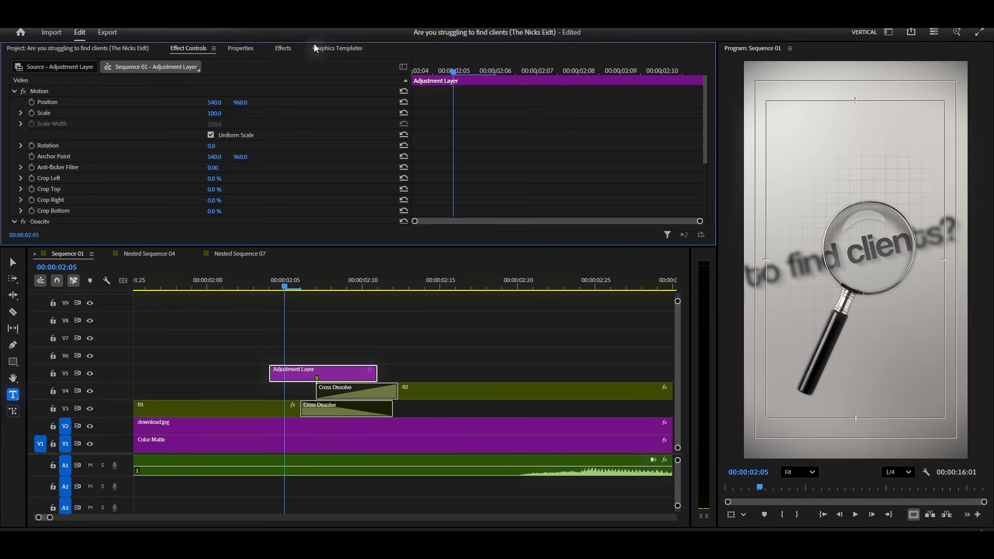
{"action": "left_click", "coordinate": [283, 48]}
{"action": "double_click", "coordinate": [46, 64]}
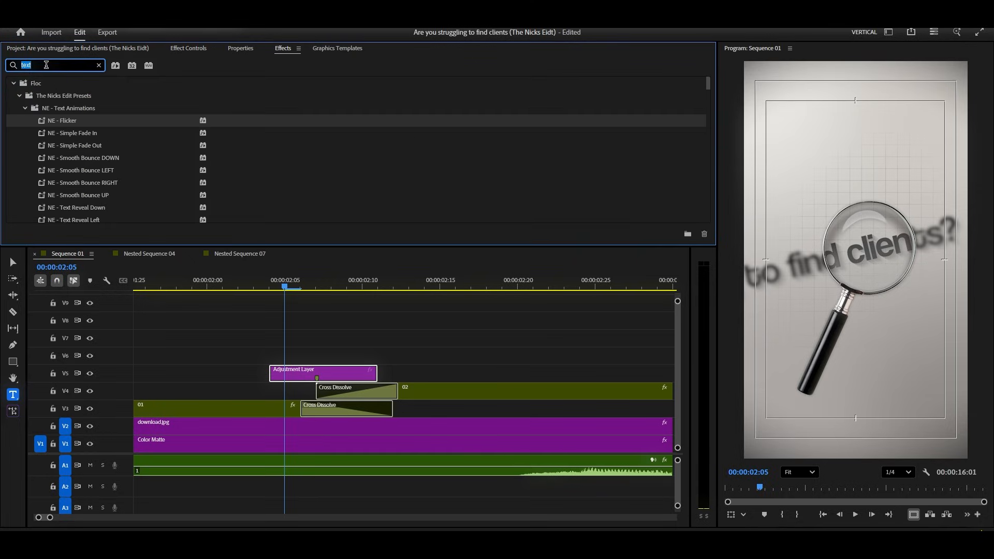
{"action": "type", "text": "blur"}
{"action": "scroll", "coordinate": [73, 133], "scroll_direction": "down", "scroll_amount": 10}
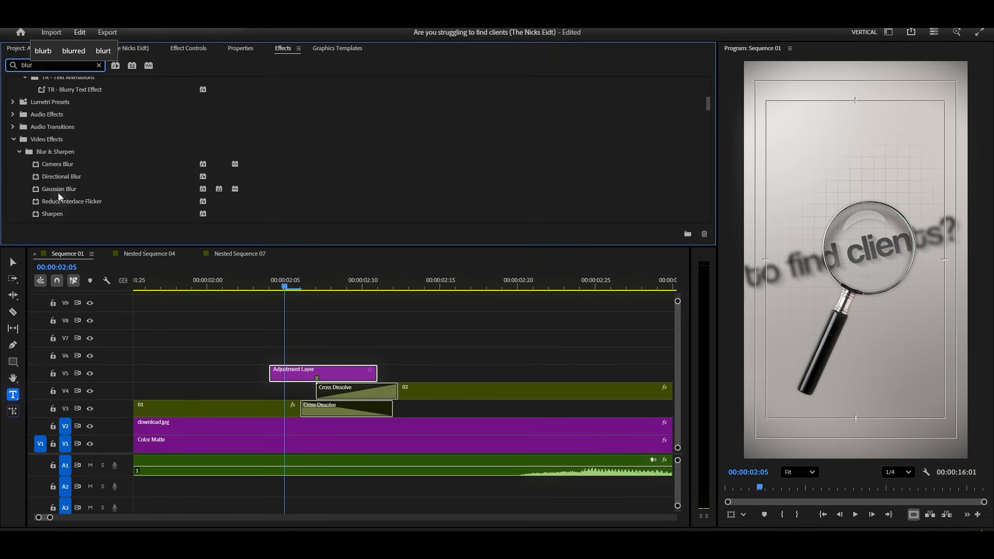
{"action": "left_click_drag", "start_coordinate": [55, 189], "coordinate": [305, 371]}
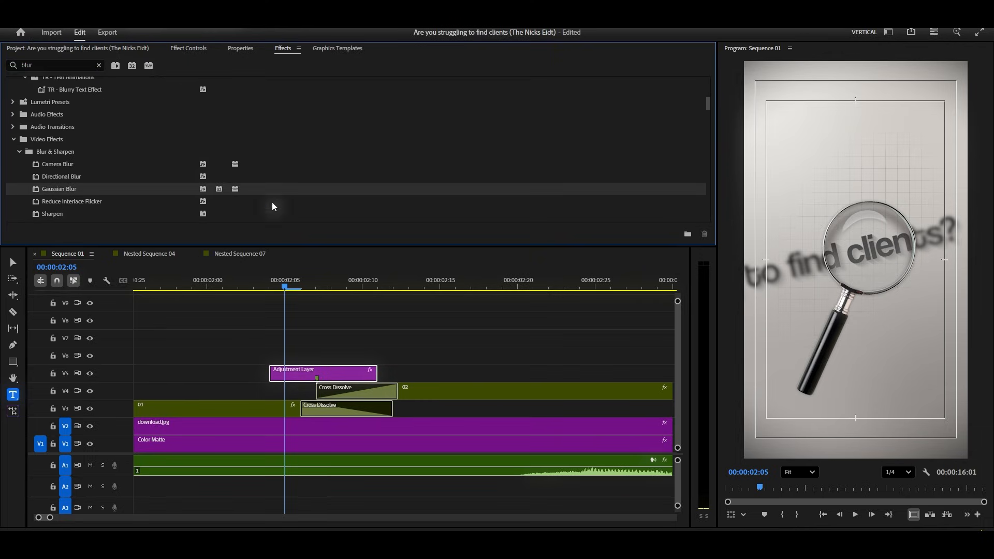
- Set the Gaussian Blur's Blurriness to 20 and scrub through the transition to judge its strength
{"action": "left_click", "coordinate": [188, 48]}
{"action": "scroll", "coordinate": [523, 179], "scroll_direction": "down", "scroll_amount": 5}
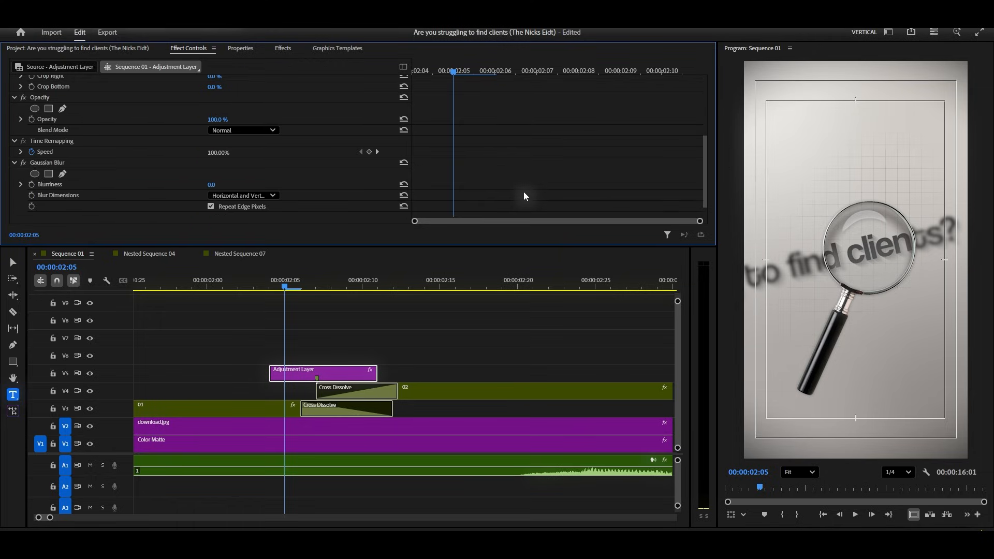
{"action": "scroll", "coordinate": [523, 196], "scroll_direction": "down", "scroll_amount": 2}
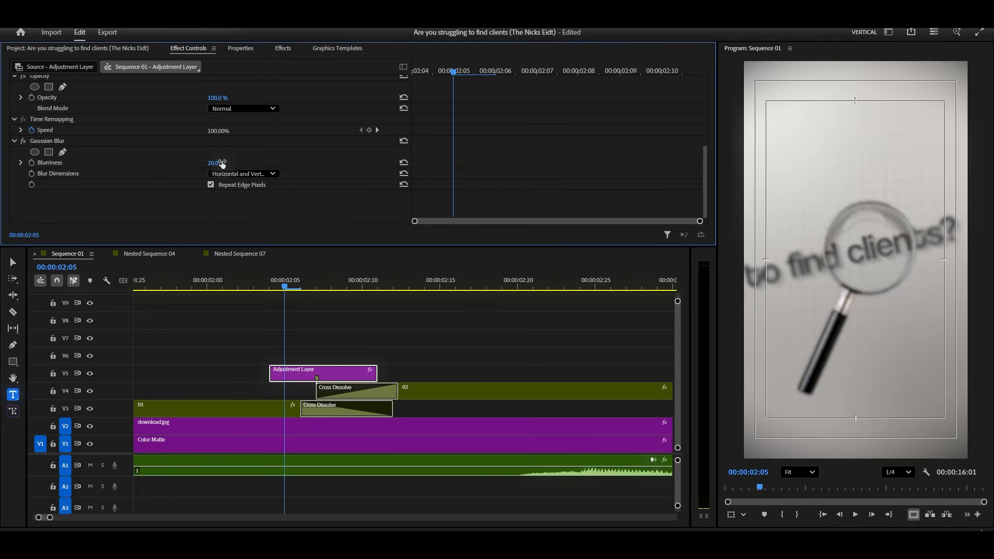
{"action": "left_click_drag", "start_coordinate": [501, 72], "coordinate": [523, 69]}
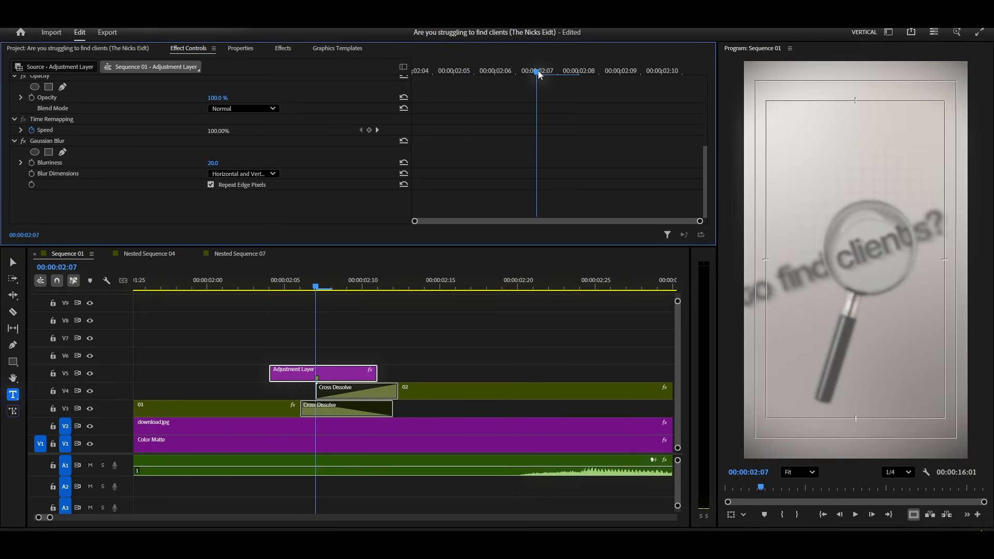
{"action": "left_click_drag", "start_coordinate": [549, 73], "coordinate": [603, 72]}
- Extend the Adjustment Layer at both ends to about 00:00:02:02 and 00:00:02:13, and set its Blurriness to 25
{"action": "left_click_drag", "start_coordinate": [382, 369], "coordinate": [408, 370]}
{"action": "left_click_drag", "start_coordinate": [270, 374], "coordinate": [239, 382]}
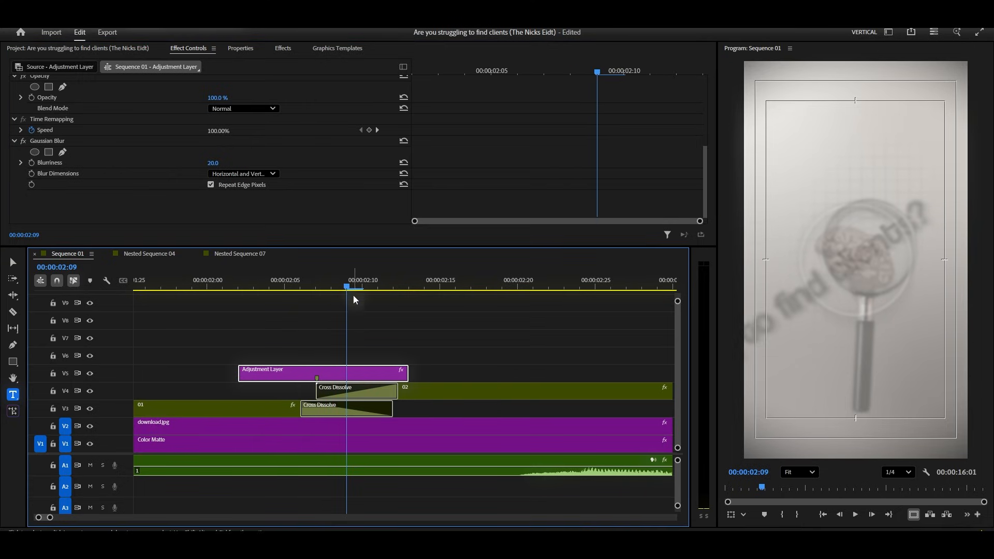
{"action": "left_click", "coordinate": [220, 164]}
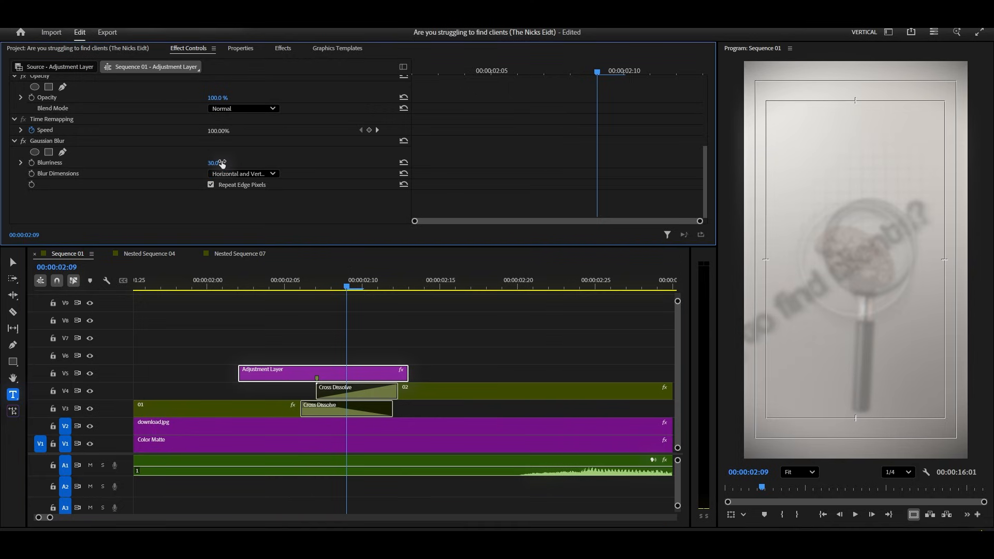
{"action": "mouse_move", "coordinate": [222, 164]}
{"action": "left_mouse_down"}
{"action": "mouse_move", "coordinate": [254, 167]}
{"action": "mouse_move", "coordinate": [220, 162]}
{"action": "left_mouse_up"}
- Keyframe the Adjustment Layer's Blurriness at 25 on 00:00:02:07, and at 0 on 00:00:02:04 and 00:00:02:10
{"action": "left_click_drag", "start_coordinate": [329, 289], "coordinate": [316, 289]}
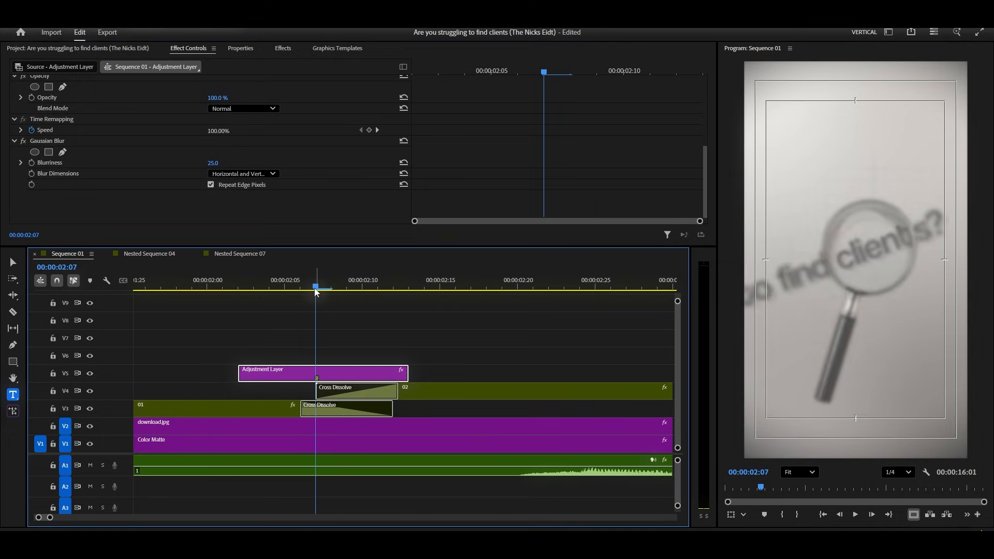
{"action": "left_click", "coordinate": [31, 163]}
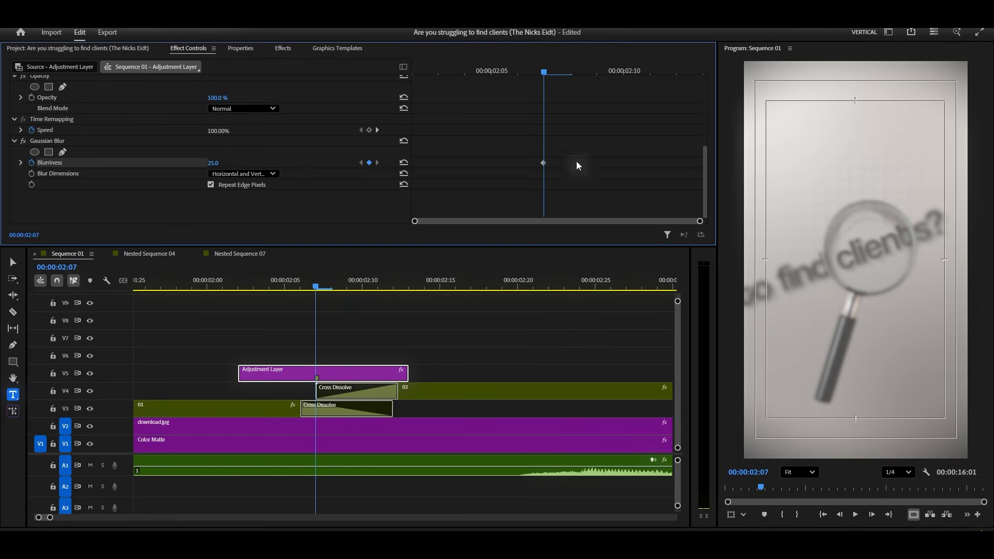
{"action": "left_click", "coordinate": [468, 71]}
{"action": "left_click", "coordinate": [404, 163]}
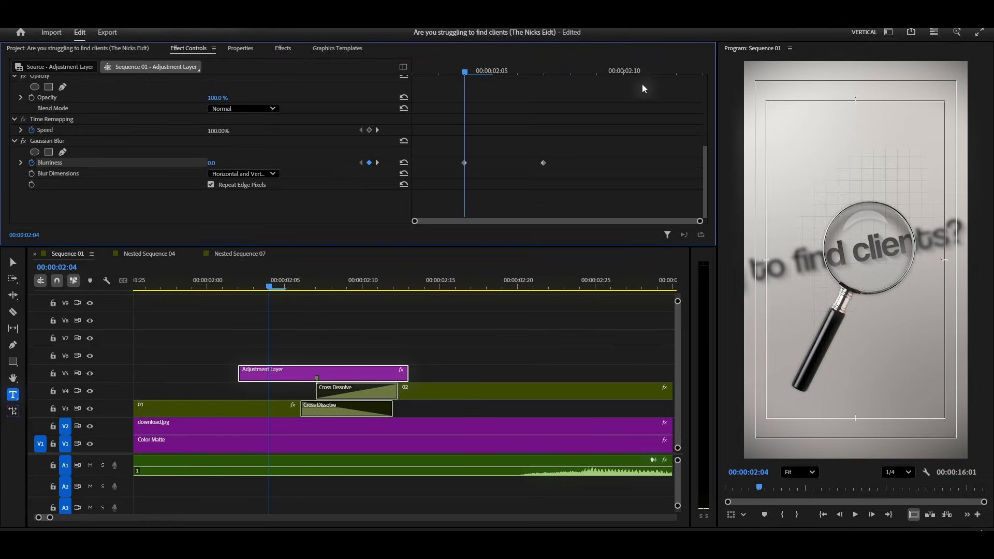
{"action": "left_click", "coordinate": [623, 71]}
{"action": "left_click", "coordinate": [404, 163]}
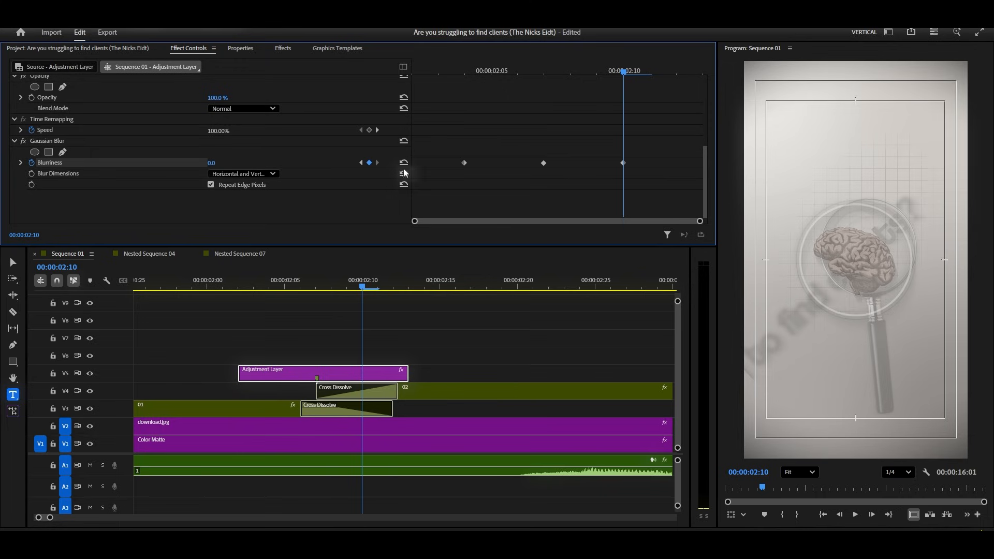
- Apply Ease Out to the first Blurriness keyframe and Ease In to the last one
{"action": "right_click", "coordinate": [464, 163]}
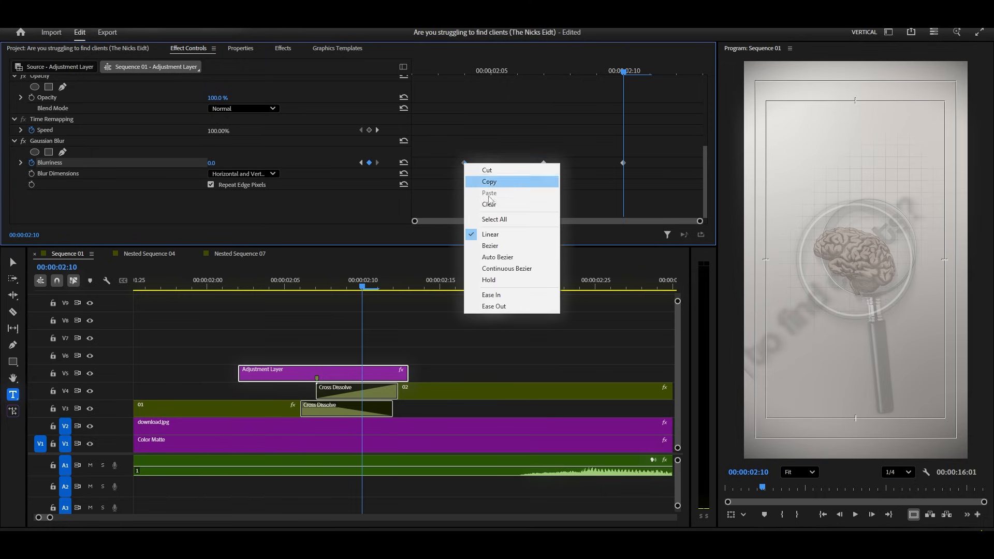
{"action": "left_click", "coordinate": [495, 307]}
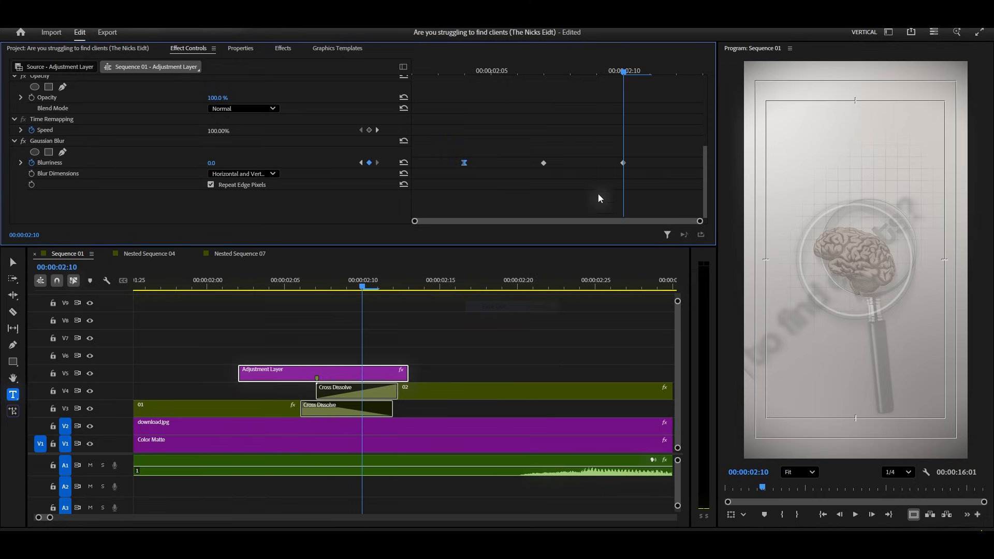
{"action": "right_click", "coordinate": [624, 164]}
{"action": "left_click", "coordinate": [647, 296]}
- Steepen the Blurriness velocity curve around the middle keyframe and move the first keyframe to the start of the Adjustment Layer
{"action": "left_click", "coordinate": [20, 162]}
{"action": "scroll", "coordinate": [544, 189], "scroll_direction": "down", "scroll_amount": 2}
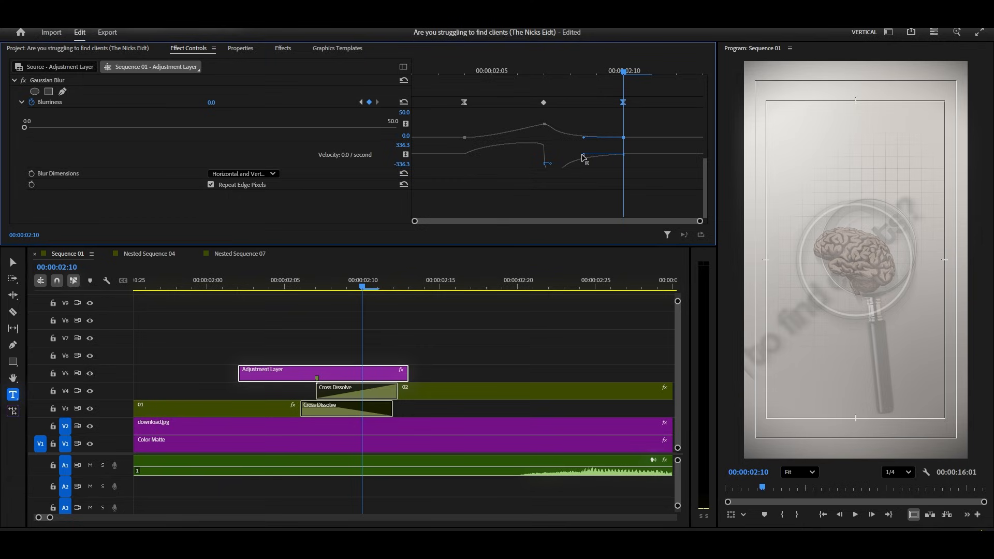
{"action": "left_click_drag", "start_coordinate": [584, 158], "coordinate": [493, 162]}
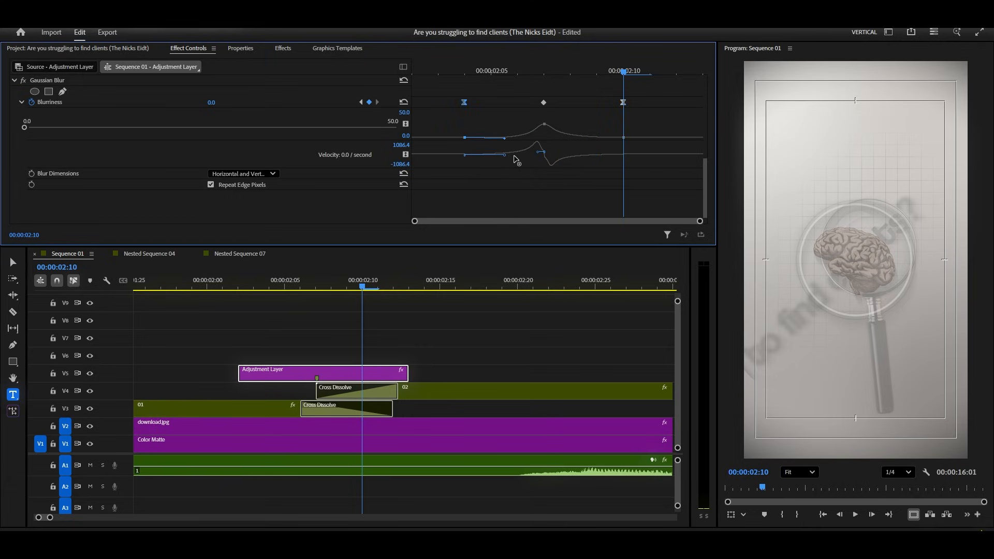
{"action": "left_click_drag", "start_coordinate": [302, 287], "coordinate": [415, 306]}
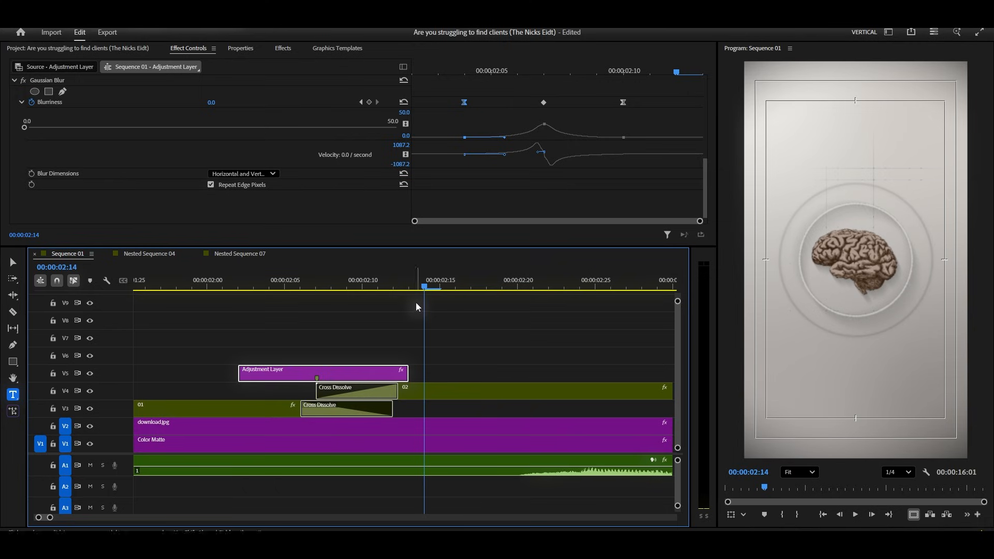
{"action": "left_click_drag", "start_coordinate": [464, 103], "coordinate": [404, 117]}
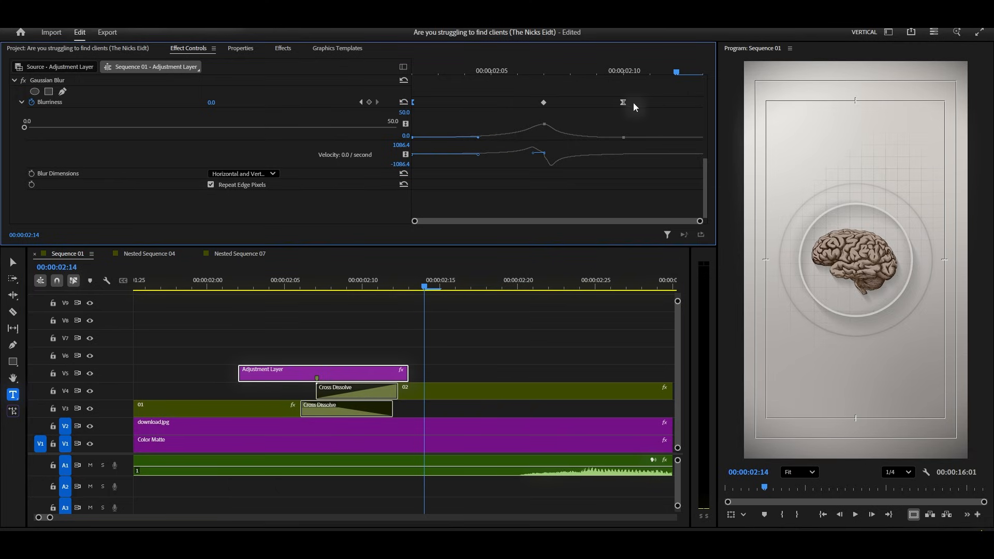
- Place a copy of the blurred Adjustment Layer on V5, centred over the cut between clip 02 and Nested Sequence 04 at 00:00:04:18
{"action": "left_click", "coordinate": [454, 373]}
{"action": "key", "text": "minus"}
{"action": "key", "text": "minus"}
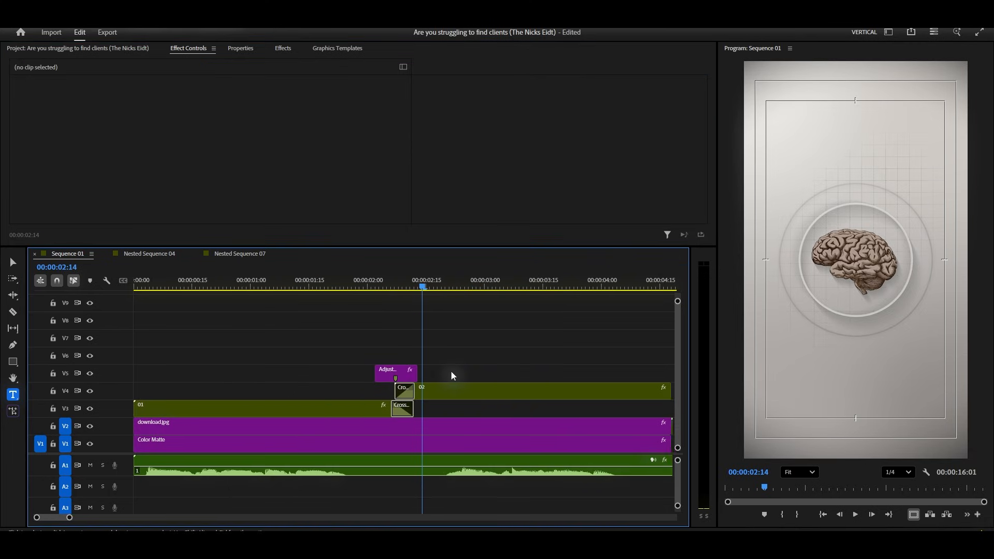
{"action": "key", "text": "minus"}
{"action": "left_click_drag", "start_coordinate": [427, 284], "coordinate": [461, 284]}
{"action": "left_click_drag", "start_coordinate": [297, 378], "coordinate": [432, 382]}
{"action": "key", "text": "equal"}
{"action": "key", "text": "equal"}
- Play back the blur transition from clip 02 into Nested Sequence 04
{"action": "left_click_drag", "start_coordinate": [370, 299], "coordinate": [307, 351]}
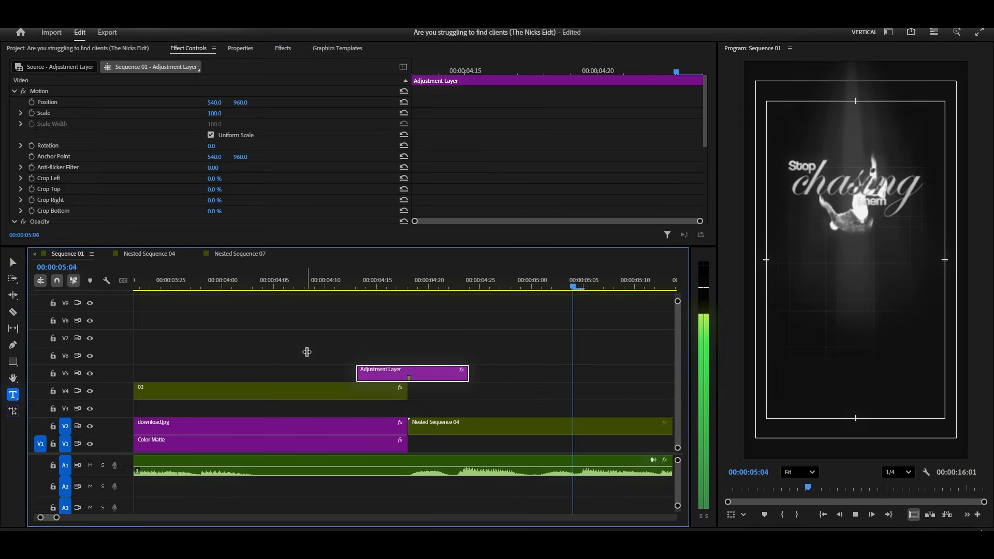
{"action": "left_click", "coordinate": [367, 290]}
{"action": "key", "text": "space"}
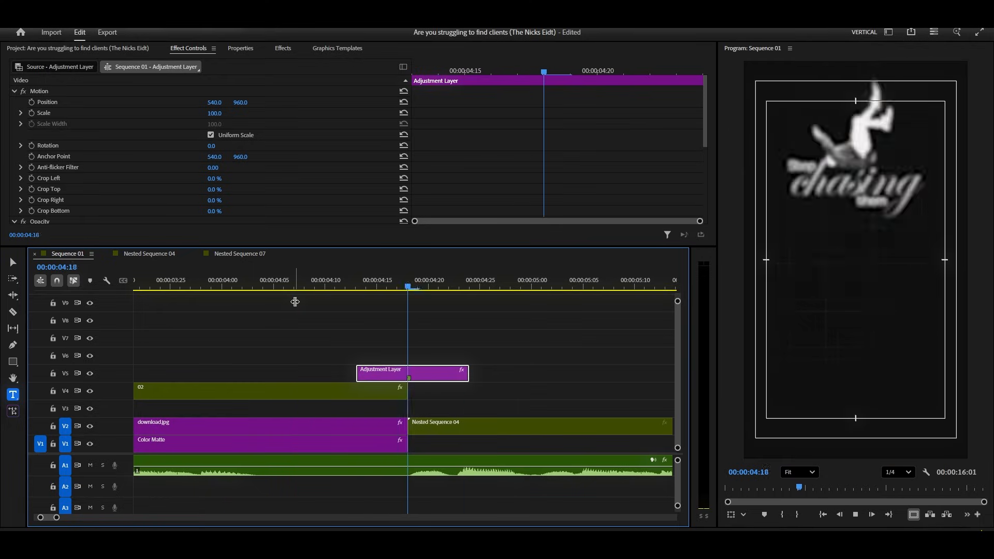
{"action": "scroll", "coordinate": [411, 353], "scroll_direction": "down", "scroll_amount": 5}
{"action": "key", "text": "space"}
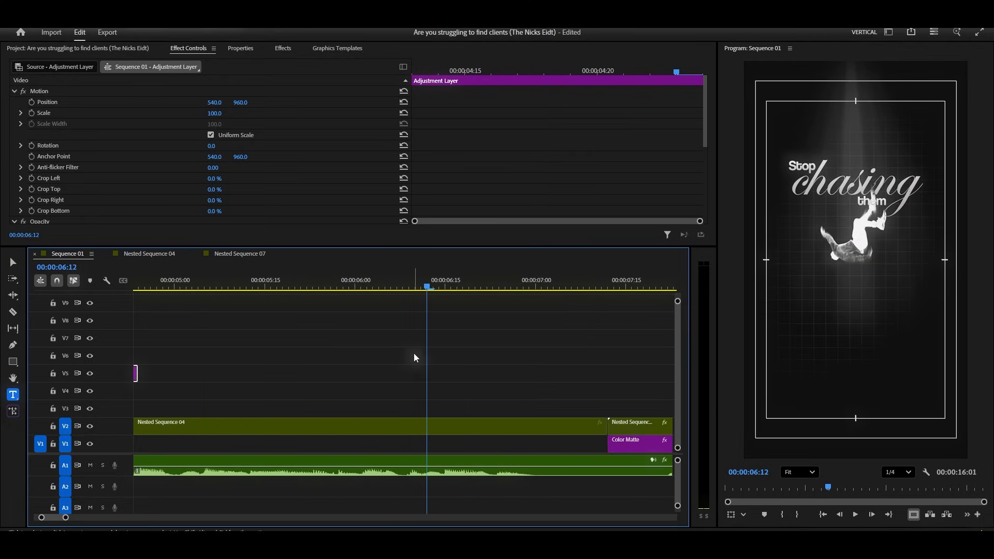
- Play through the end of Nested Sequence 04 and its change into Nested Sequence 07 to review the scene transition
{"action": "scroll", "coordinate": [431, 368], "scroll_direction": "down", "scroll_amount": 5}
{"action": "key", "text": "space"}
{"action": "key", "text": "space"}
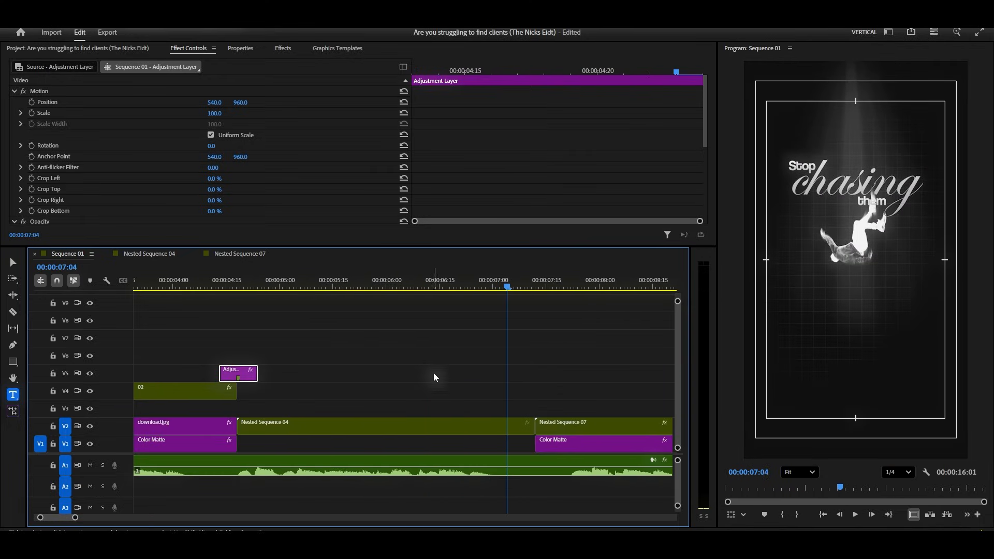
{"action": "scroll", "coordinate": [444, 384], "scroll_direction": "down", "scroll_amount": 4}
{"action": "key", "text": "space"}
{"action": "key", "text": "space"}
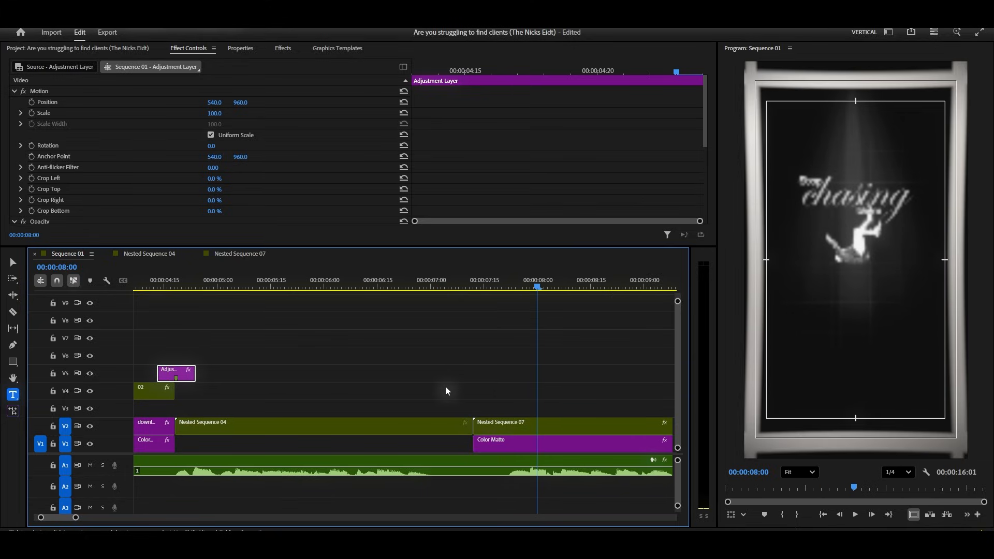
{"action": "left_click", "coordinate": [468, 289]}
{"action": "left_click_drag", "start_coordinate": [470, 292], "coordinate": [328, 319]}
{"action": "key", "text": "space"}
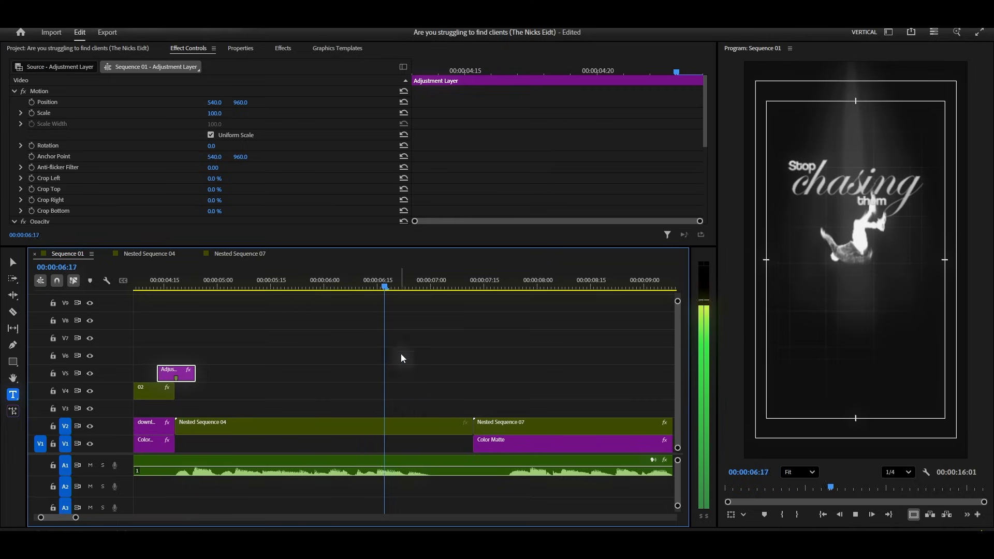
{"action": "key", "text": "space"}
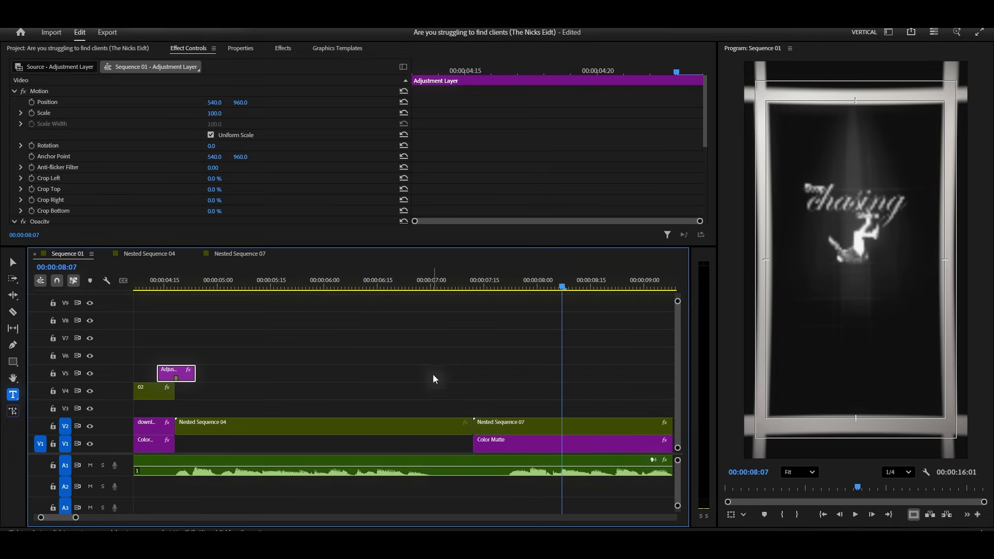
- Open Nested Sequence 04 from Sequence 01 at about 00:00:07:08 to work on its layers
{"action": "left_click", "coordinate": [460, 287]}
{"action": "left_click", "coordinate": [451, 436]}
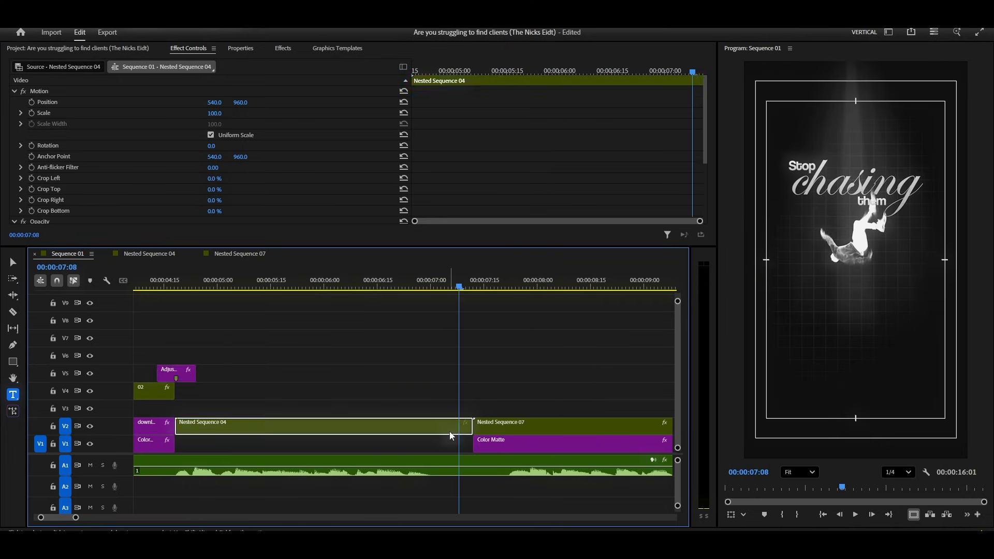
{"action": "scroll", "coordinate": [492, 166], "scroll_direction": "down", "scroll_amount": 4}
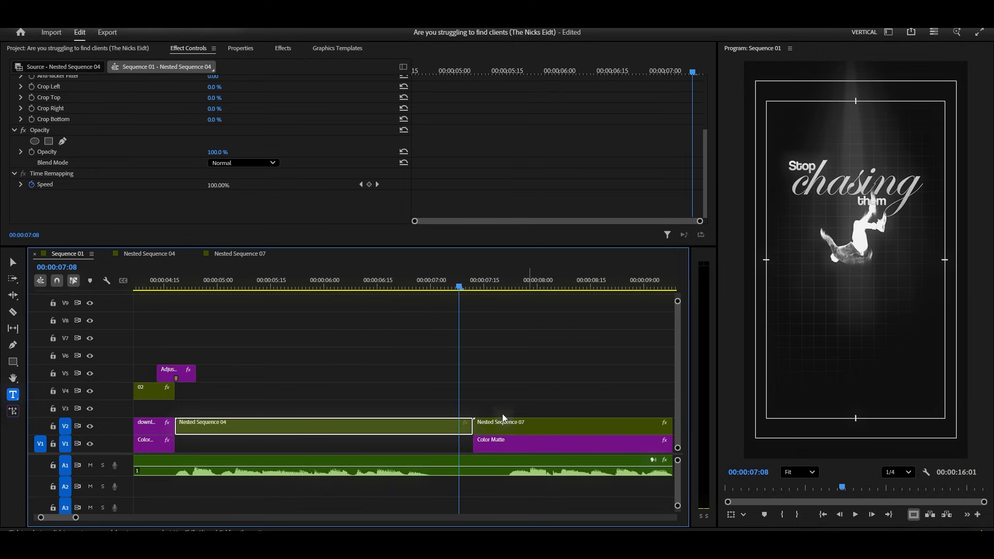
{"action": "double_click", "coordinate": [409, 427]}
{"action": "left_click", "coordinate": [327, 314]}
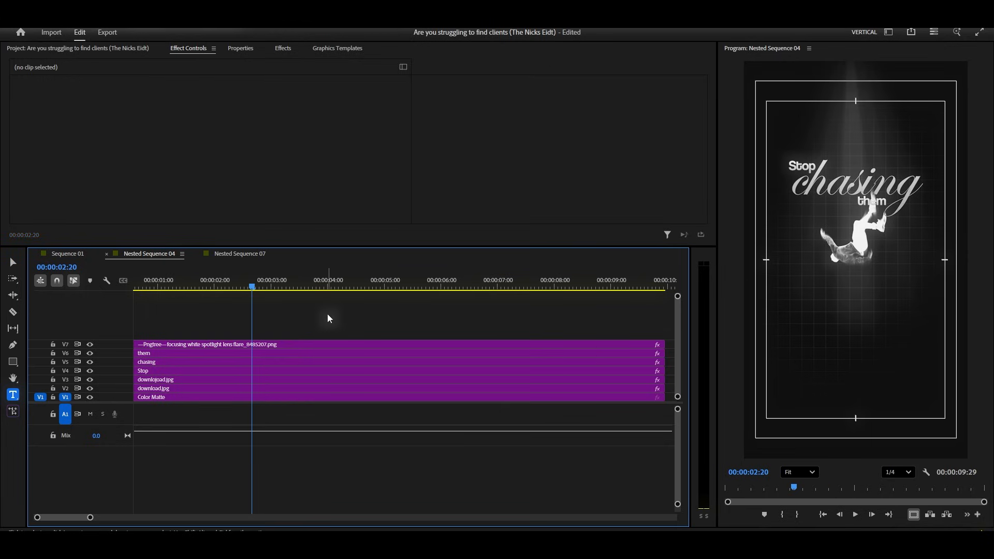
- Move the ending Transform Position and Scale keyframes of the V3 falling-figure image to about 8 seconds, and play the slower motion
{"action": "left_click", "coordinate": [209, 356]}
{"action": "left_click", "coordinate": [199, 362]}
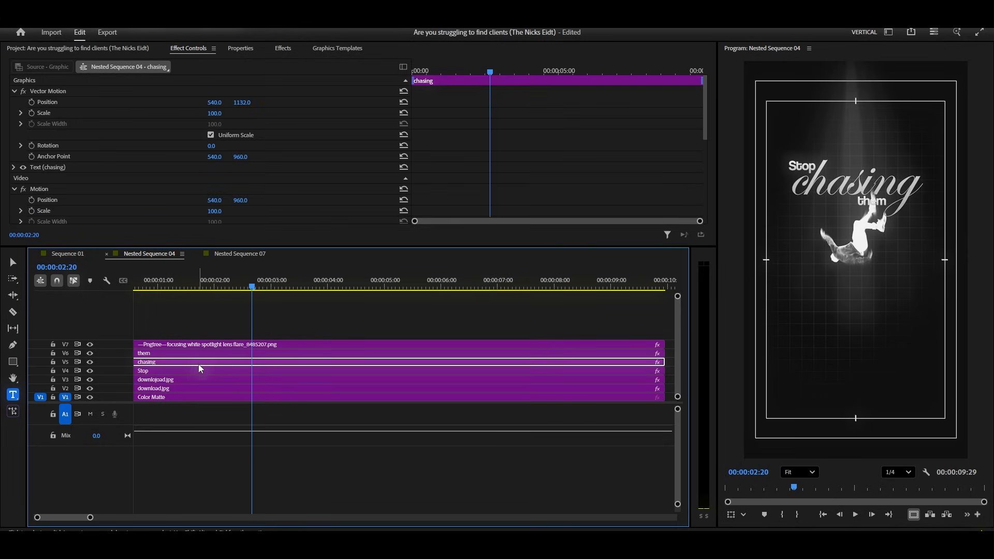
{"action": "left_click", "coordinate": [210, 345]}
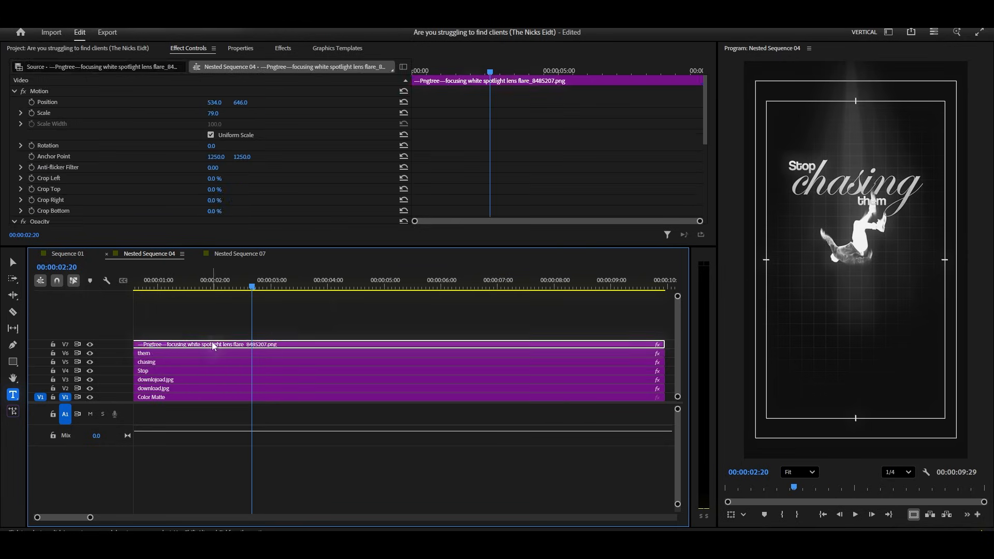
{"action": "scroll", "coordinate": [522, 152], "scroll_direction": "down", "scroll_amount": 3}
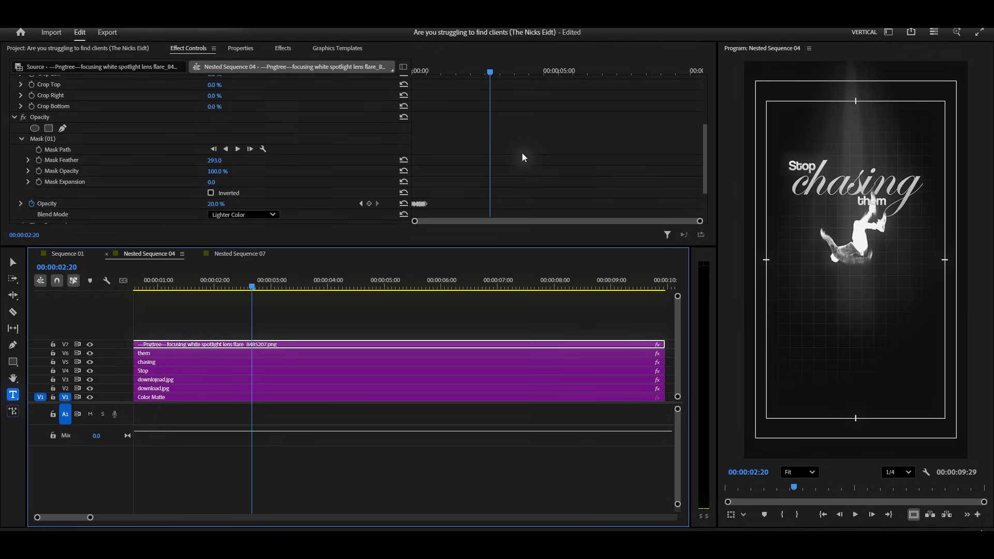
{"action": "scroll", "coordinate": [522, 157], "scroll_direction": "up", "scroll_amount": 3}
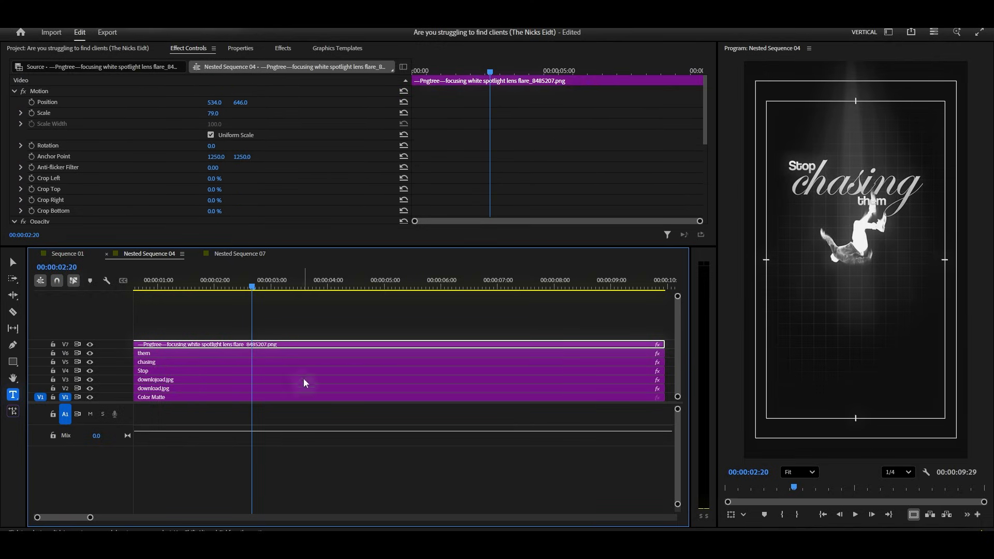
{"action": "left_click", "coordinate": [166, 381]}
{"action": "scroll", "coordinate": [472, 149], "scroll_direction": "down", "scroll_amount": 5}
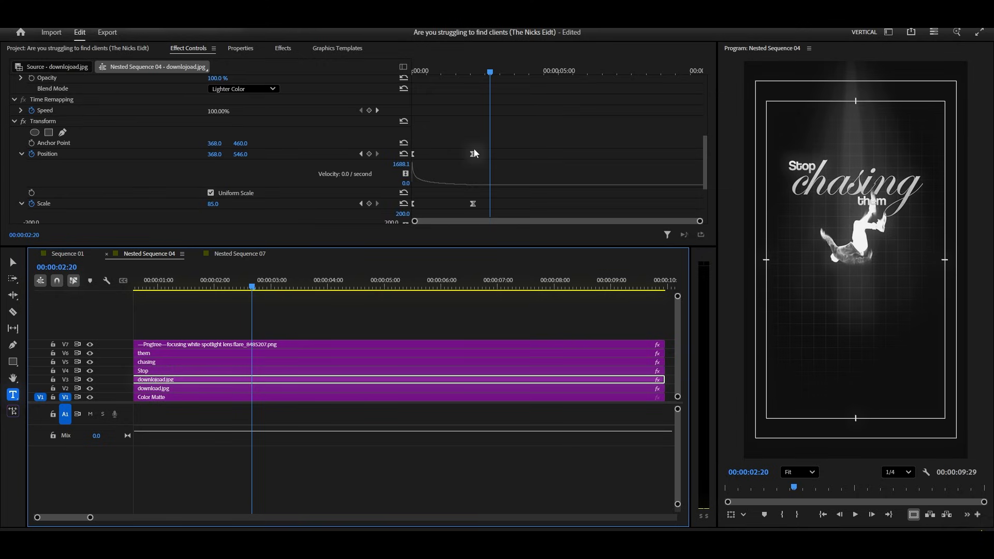
{"action": "left_click_drag", "start_coordinate": [441, 96], "coordinate": [643, 168]}
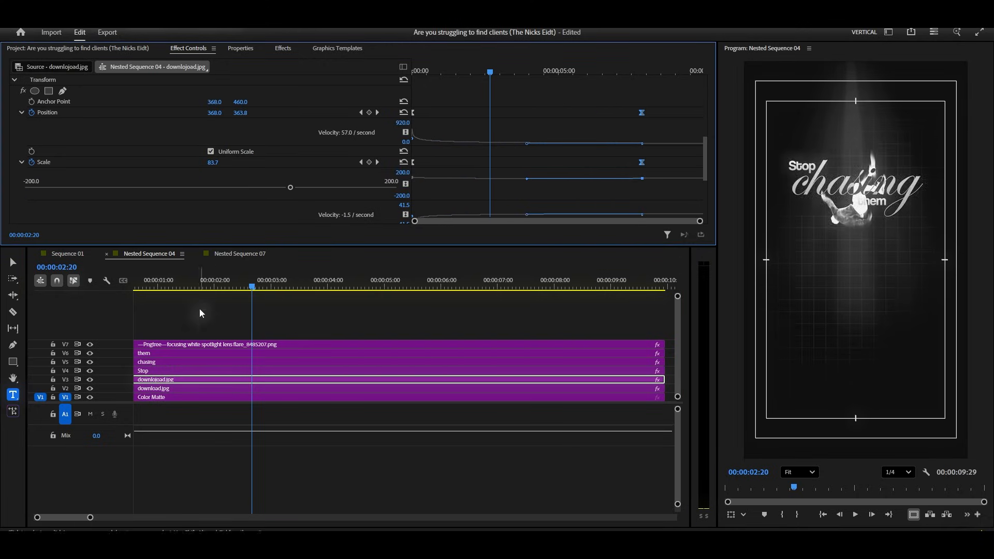
{"action": "left_click_drag", "start_coordinate": [171, 286], "coordinate": [97, 297]}
{"action": "key", "text": "space"}
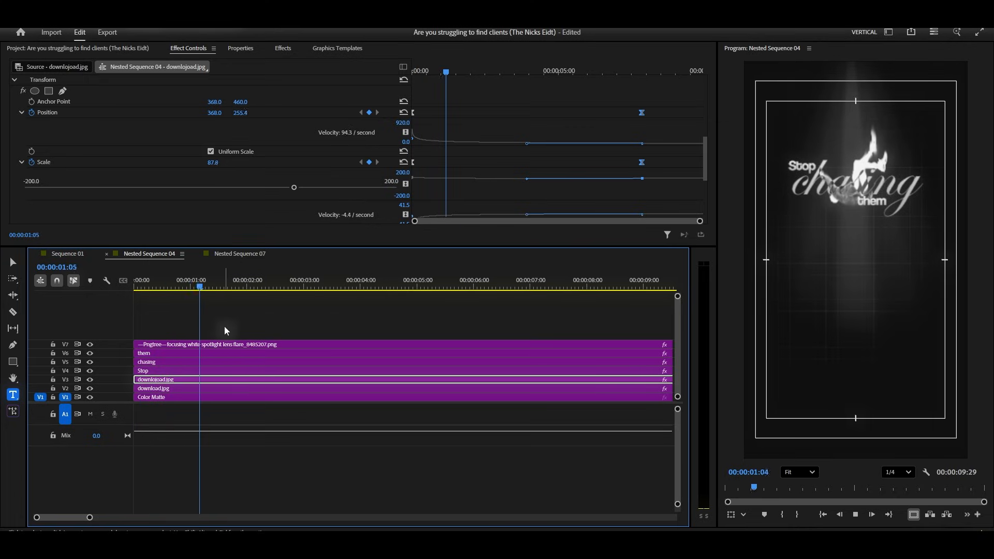
- Play back Sequence 01 from the cut into Nested Sequence 04 through its final scene, and save the project
{"action": "left_click", "coordinate": [67, 253]}
{"action": "left_click", "coordinate": [171, 285]}
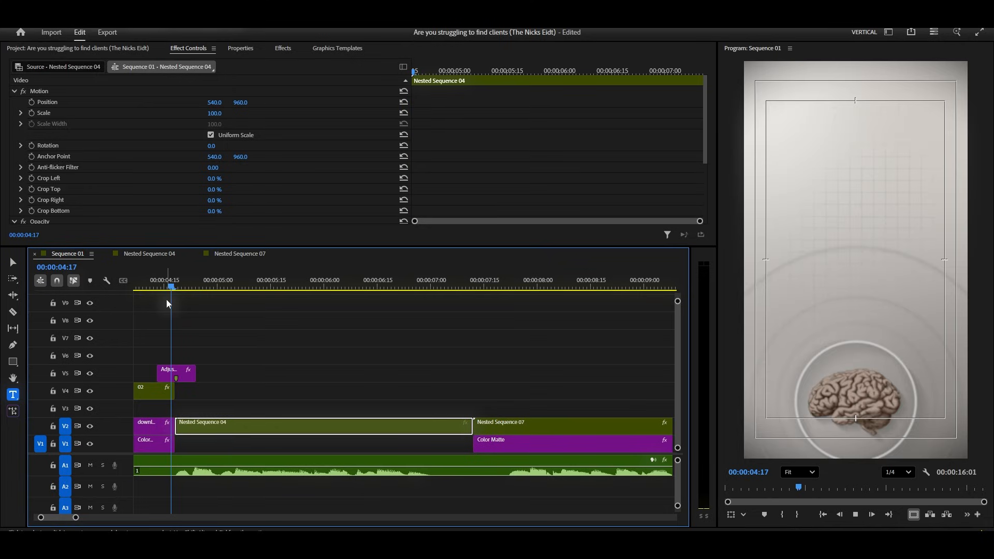
{"action": "key", "text": "space"}
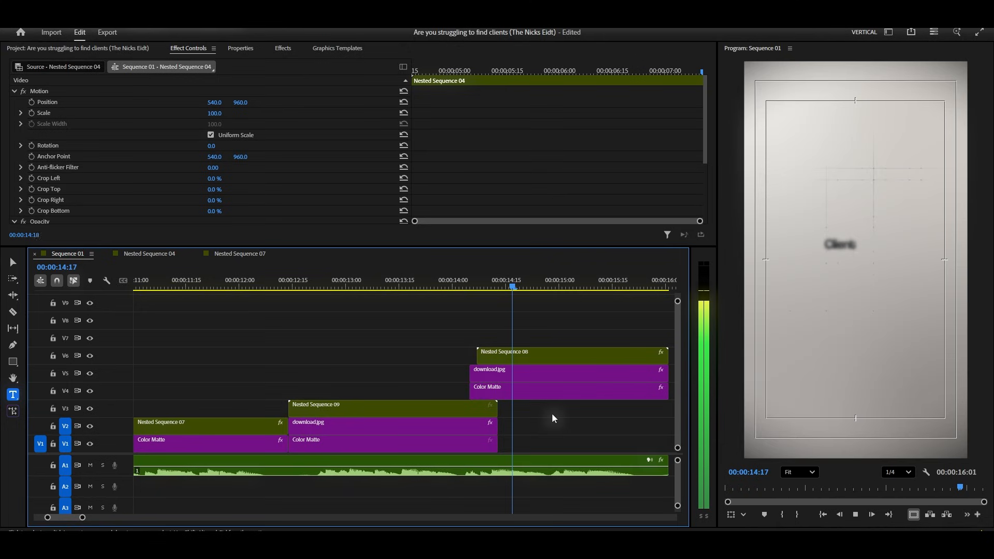
{"action": "key", "text": "space"}
{"action": "key", "text": "ctrl+s"}
- Make room for more audio tracks in the timeline and place Low Whoosh.mp3 on A2 beneath the first Adjustment Layer
{"action": "key", "text": "minus"}
{"action": "key", "text": "minus"}
{"action": "key", "text": "minus"}
{"action": "key", "text": "minus"}
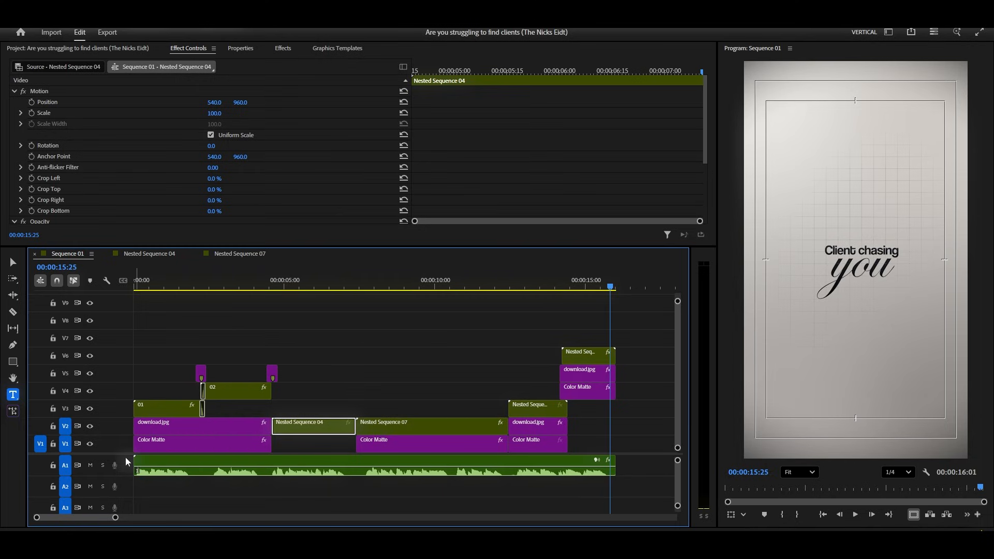
{"action": "left_click_drag", "start_coordinate": [126, 455], "coordinate": [139, 404]}
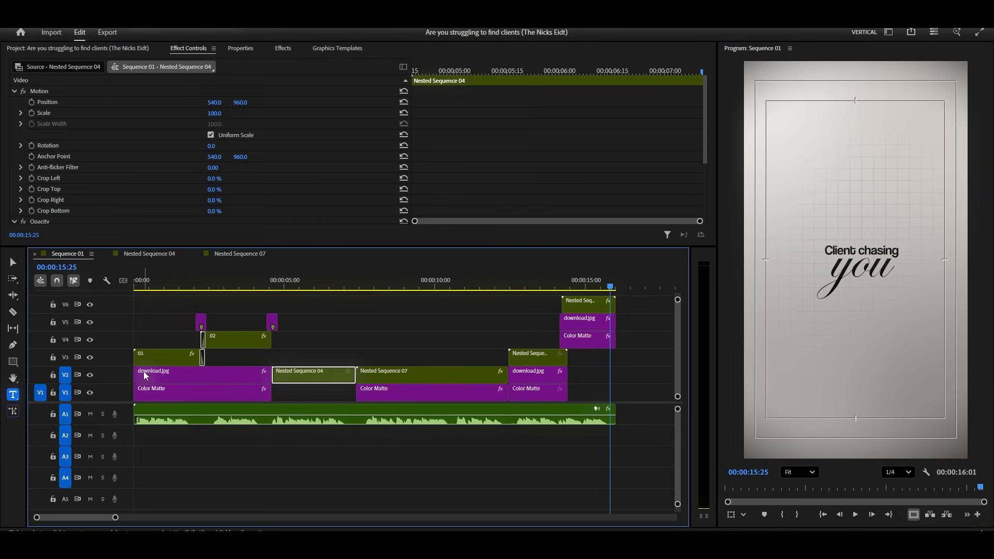
{"action": "left_click", "coordinate": [119, 50]}
{"action": "scroll", "coordinate": [246, 152], "scroll_direction": "down", "scroll_amount": 2}
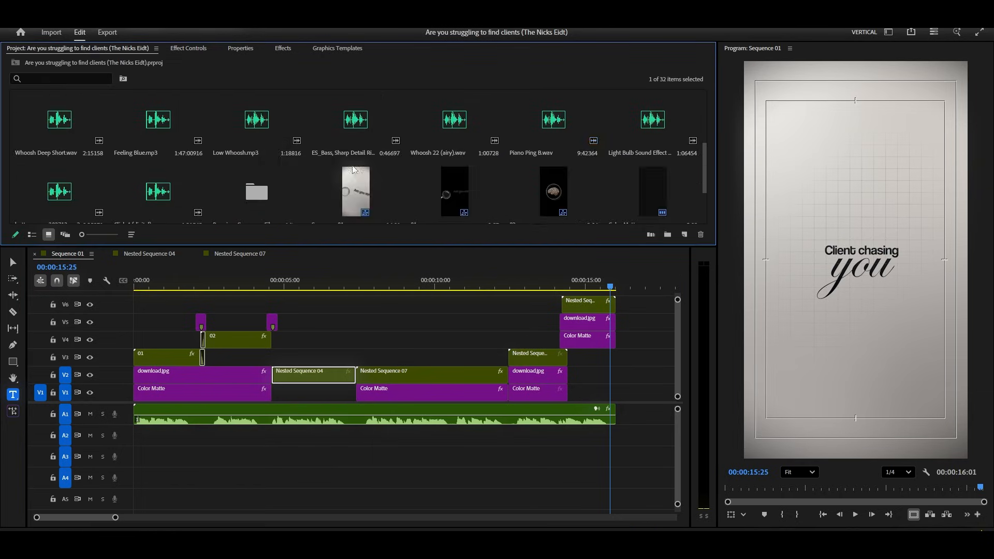
{"action": "left_click_drag", "start_coordinate": [256, 138], "coordinate": [224, 432]}
{"action": "scroll", "coordinate": [188, 446], "scroll_direction": "up", "scroll_amount": 5, "text": "alt"}
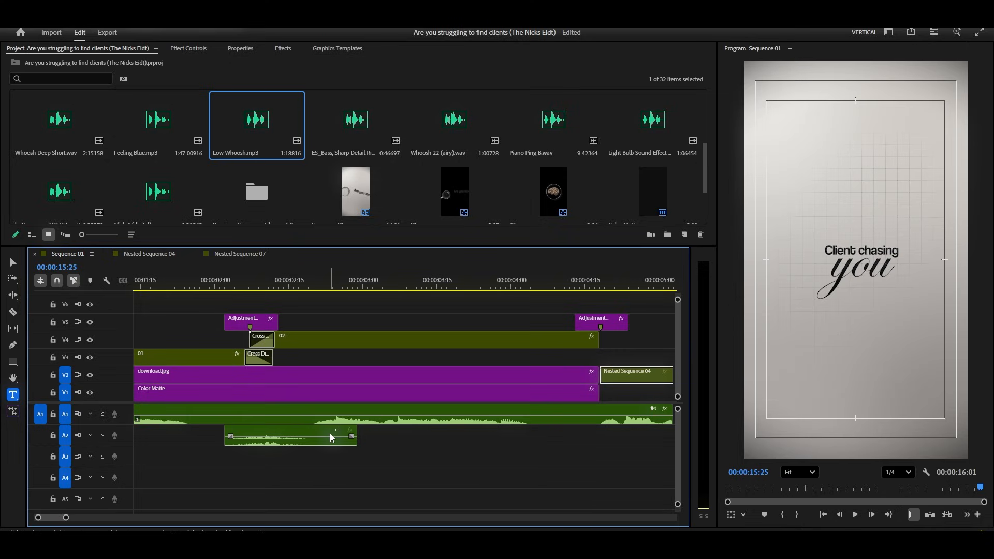
- Trim Low Whoosh and shift it to start at about 00:00:01:28, checking its timing against the first blur transition
{"action": "left_click_drag", "start_coordinate": [354, 432], "coordinate": [279, 436]}
{"action": "left_click", "coordinate": [216, 283]}
{"action": "key", "text": "space"}
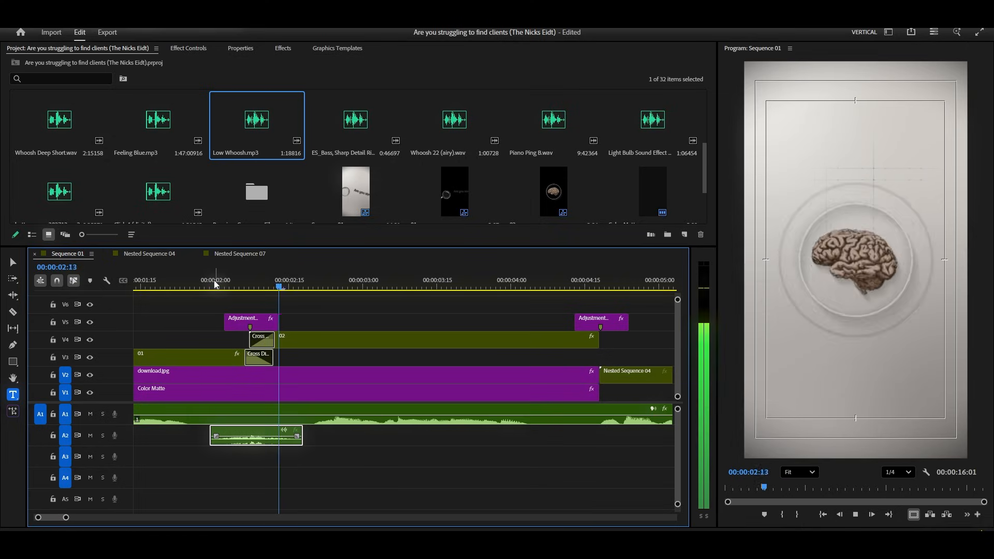
{"action": "key", "text": "space"}
{"action": "left_click_drag", "start_coordinate": [240, 284], "coordinate": [200, 287]}
{"action": "key", "text": "space"}
{"action": "key", "text": "space"}
{"action": "left_click_drag", "start_coordinate": [239, 430], "coordinate": [206, 435]}
{"action": "left_click", "coordinate": [199, 282]}
{"action": "key", "text": "space"}
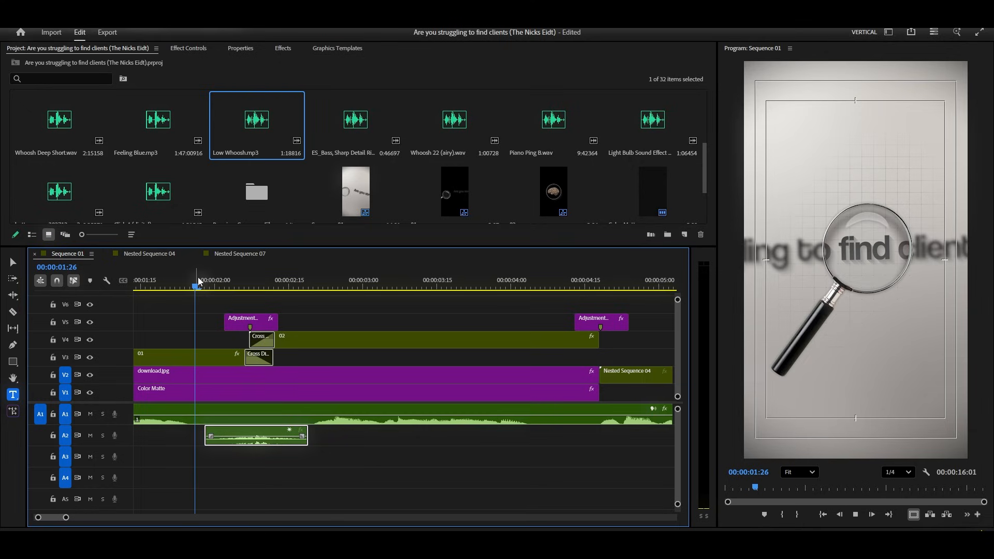
{"action": "key", "text": "space"}
- Place Whoosh 22 (airy).wav on A3, starting at about 00:00:01:10
{"action": "scroll", "coordinate": [352, 466], "scroll_direction": "down", "scroll_amount": 3}
{"action": "scroll", "coordinate": [351, 467], "scroll_direction": "up", "scroll_amount": 1}
{"action": "scroll", "coordinate": [234, 458], "scroll_direction": "down", "scroll_amount": 2}
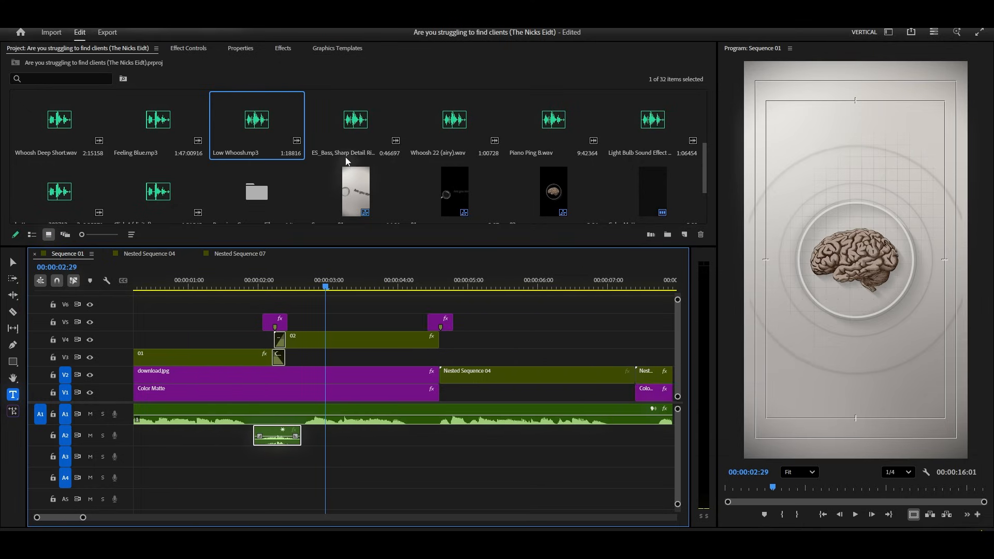
{"action": "scroll", "coordinate": [400, 152], "scroll_direction": "down", "scroll_amount": 2}
{"action": "scroll", "coordinate": [400, 152], "scroll_direction": "up", "scroll_amount": 2}
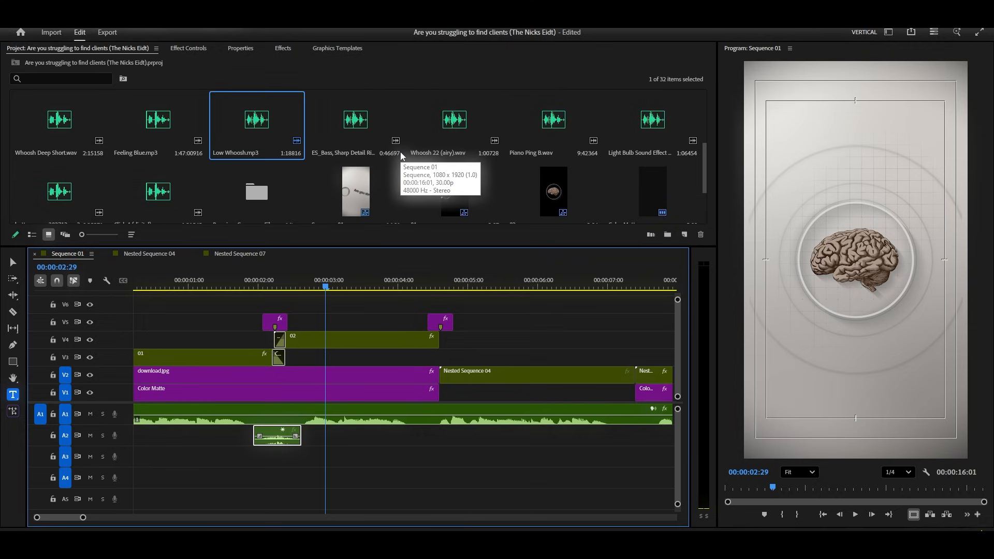
{"action": "left_click_drag", "start_coordinate": [442, 131], "coordinate": [214, 452]}
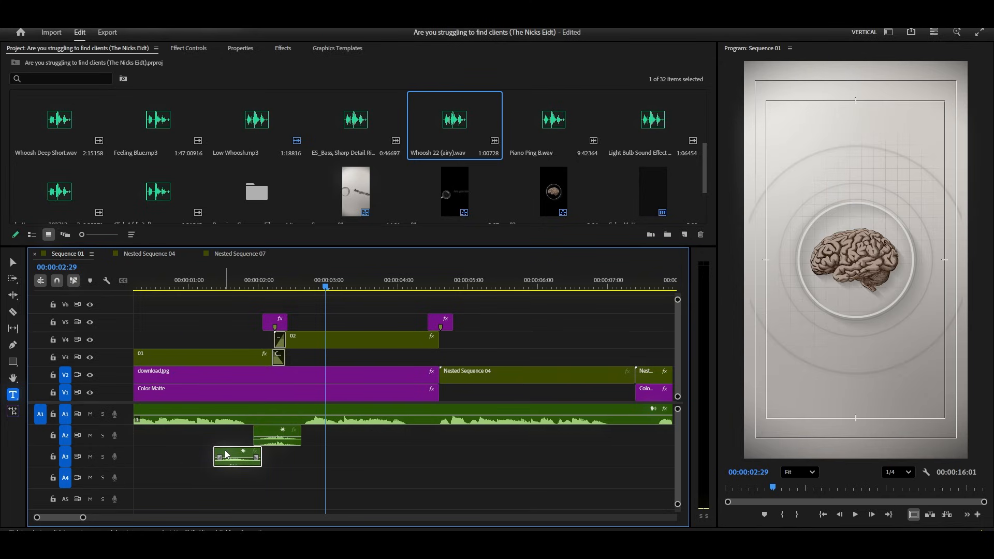
- Set the speed of the Whoosh 22 (airy) clip to 25%
{"action": "right_click", "coordinate": [226, 450]}
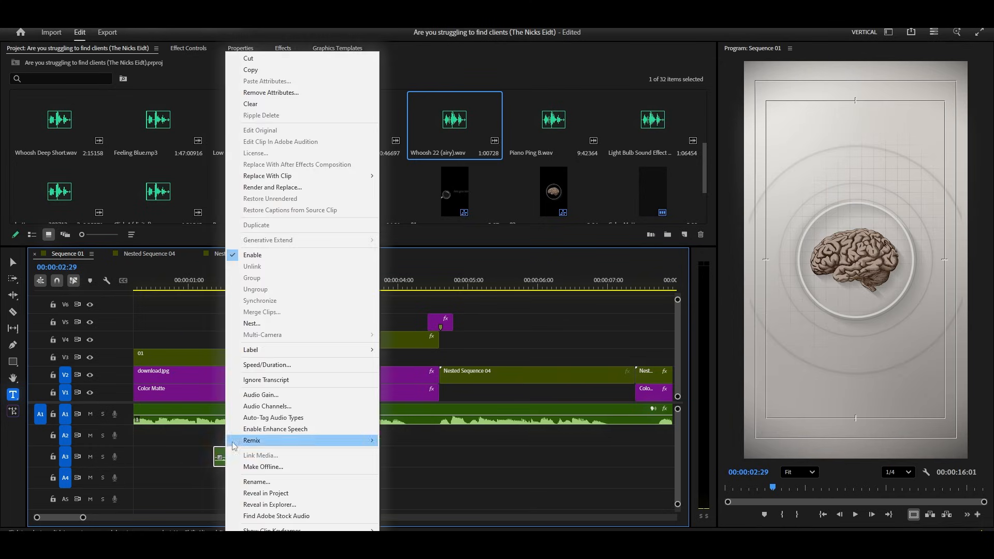
{"action": "left_click", "coordinate": [238, 366]}
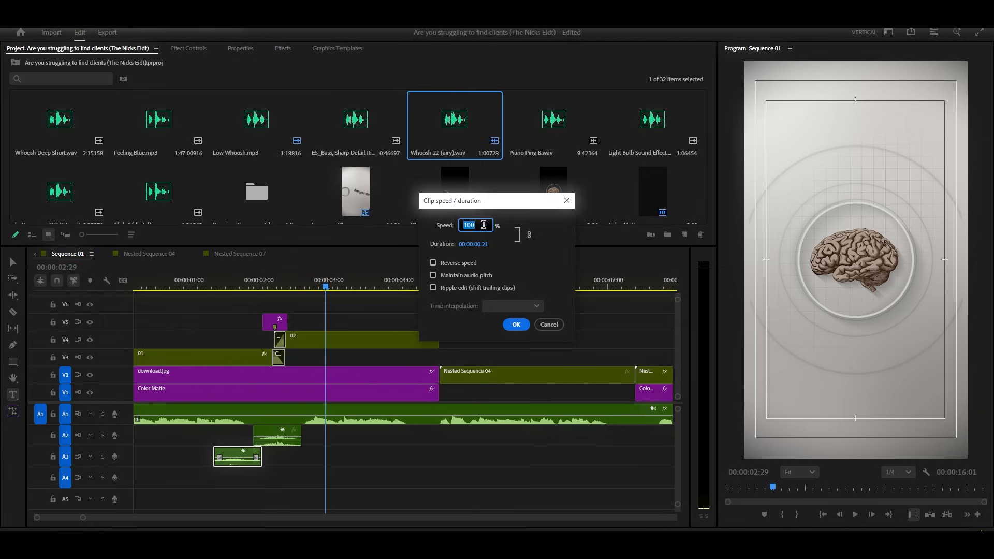
{"action": "type", "text": "25"}
{"action": "key", "text": "Return"}
- Move the slowed Whoosh 22 (airy) clip to the start of Sequence 01 on A3 and listen to the opening
{"action": "key", "text": "="}
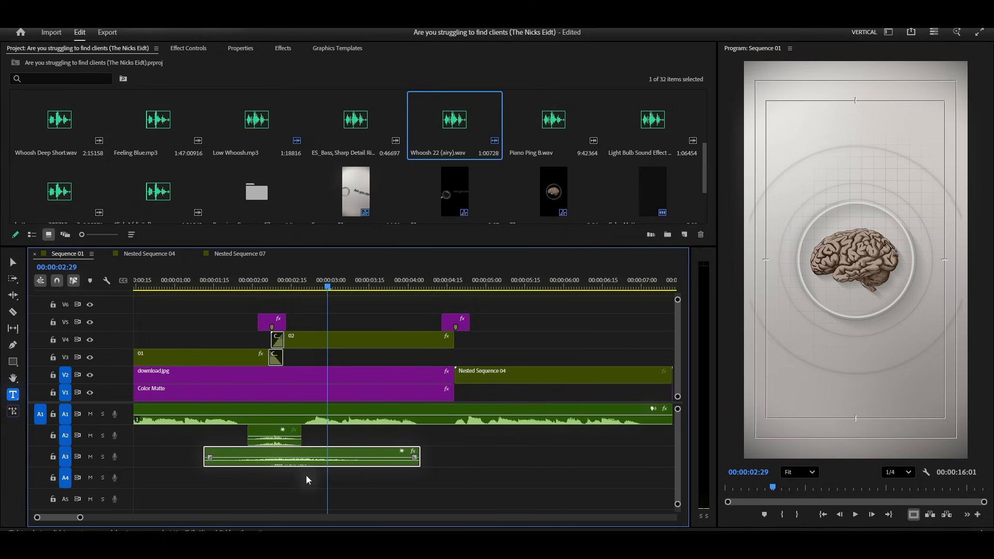
{"action": "key", "text": "="}
{"action": "left_click_drag", "start_coordinate": [329, 458], "coordinate": [172, 456]}
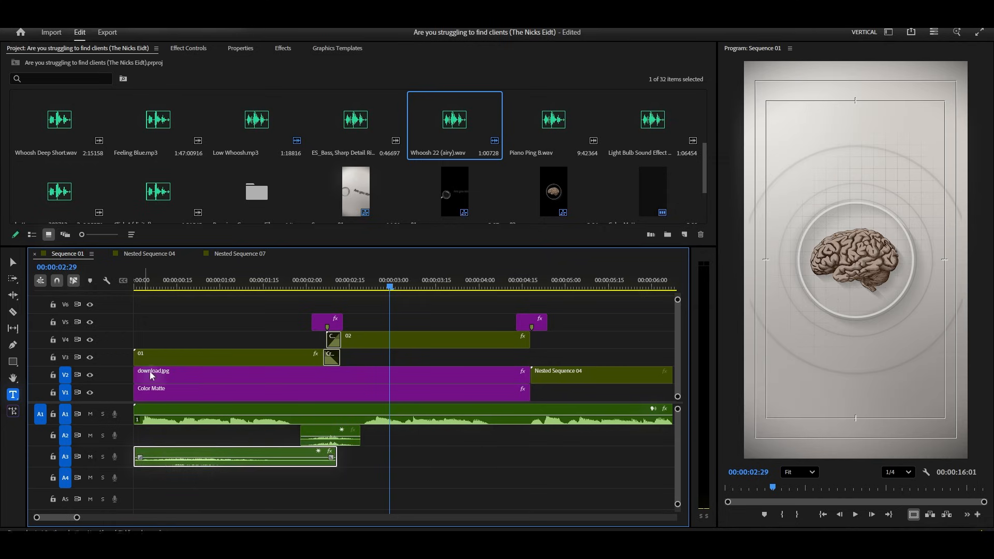
{"action": "key", "text": "Home"}
{"action": "key", "text": "space"}
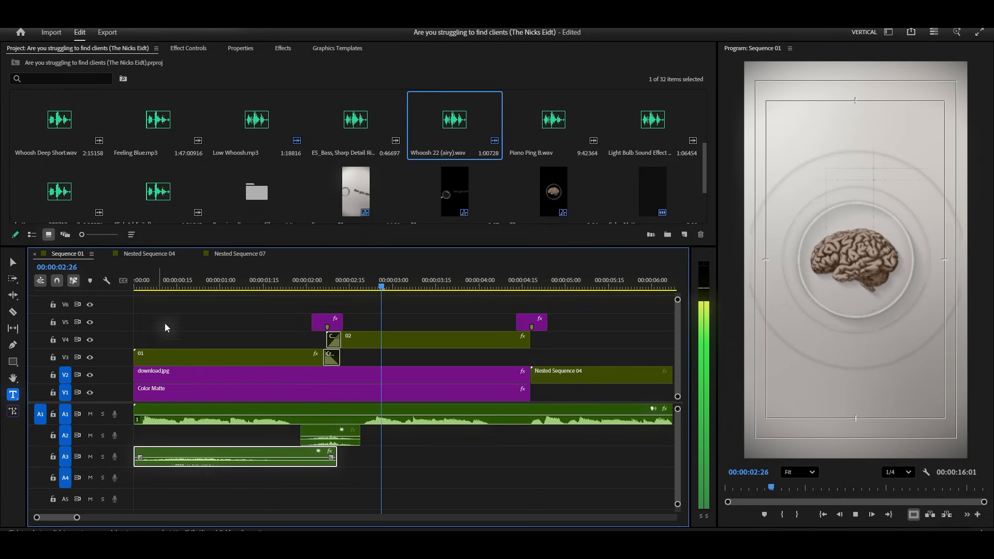
{"action": "key", "text": "space"}
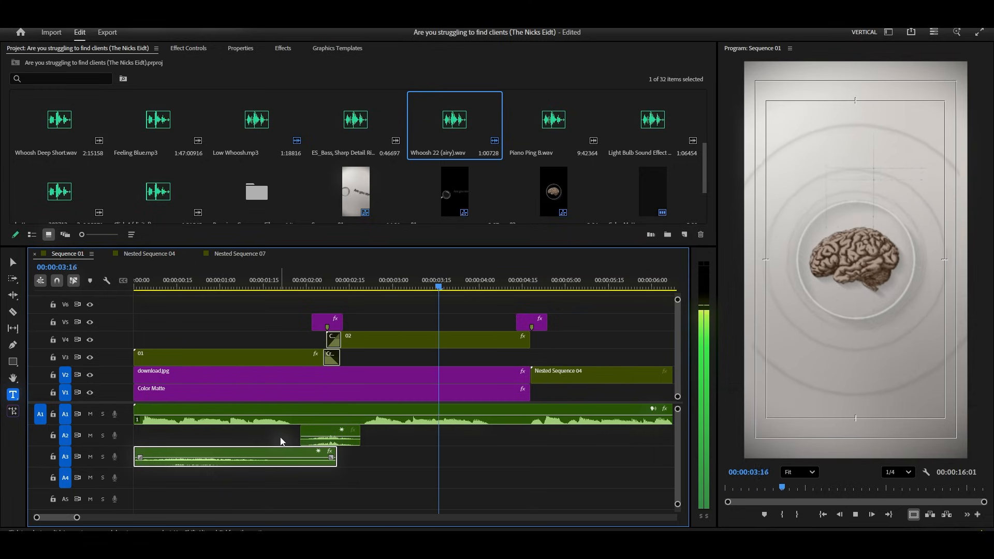
{"action": "key", "text": "space"}
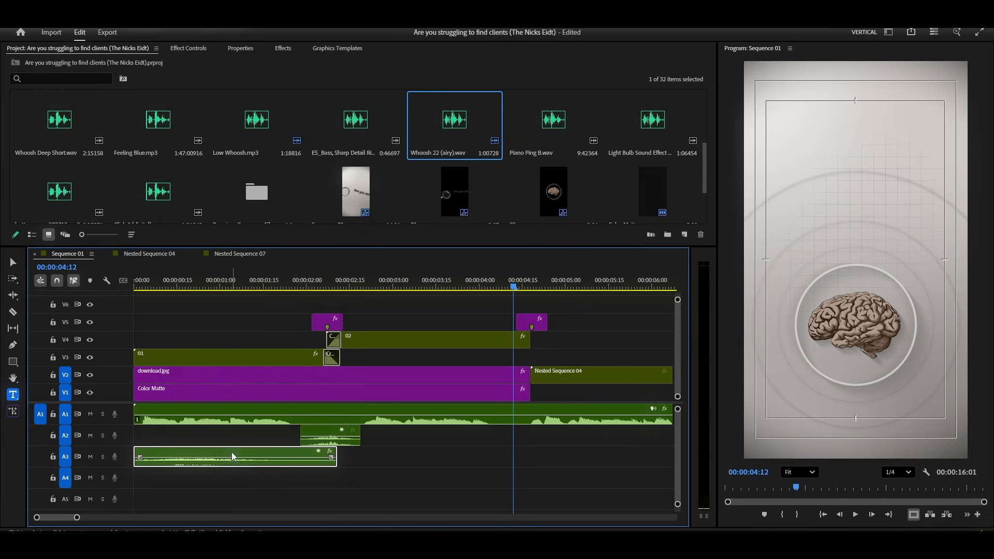
- Place a copy of the slowed airy whoosh on A3 from about 00:00:03:08, spanning the second blur transition, and preview it
{"action": "left_click_drag", "start_coordinate": [232, 456], "coordinate": [507, 456]}
{"action": "left_click_drag", "start_coordinate": [407, 460], "coordinate": [466, 451]}
{"action": "left_click", "coordinate": [371, 288]}
{"action": "key", "text": "space"}
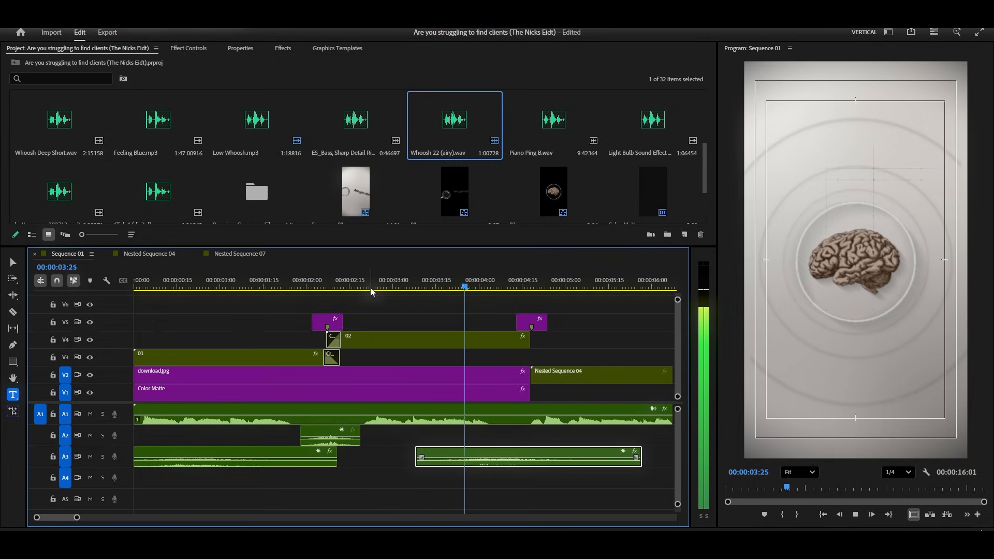
{"action": "key", "text": "space"}
- Copy Low Whoosh on A2 to the second blur transition, starting at about 00:00:04:06, and play through the cut to check timing
{"action": "left_click_drag", "start_coordinate": [334, 428], "coordinate": [504, 426]}
{"action": "left_click_drag", "start_coordinate": [465, 277], "coordinate": [451, 279]}
{"action": "key", "text": "space"}
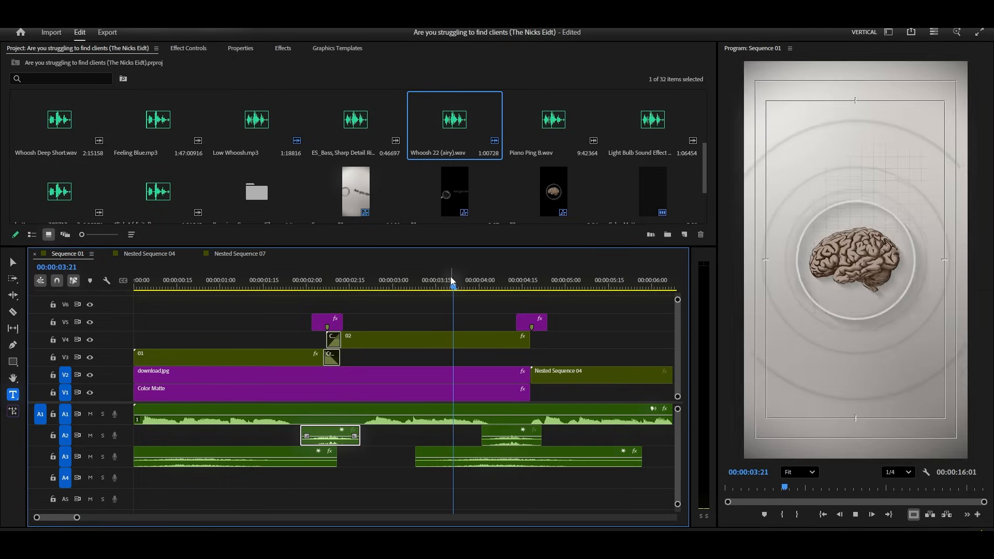
{"action": "key", "text": "space"}
{"action": "left_click_drag", "start_coordinate": [508, 430], "coordinate": [523, 430]}
{"action": "left_click_drag", "start_coordinate": [512, 284], "coordinate": [472, 286]}
{"action": "key", "text": "space"}
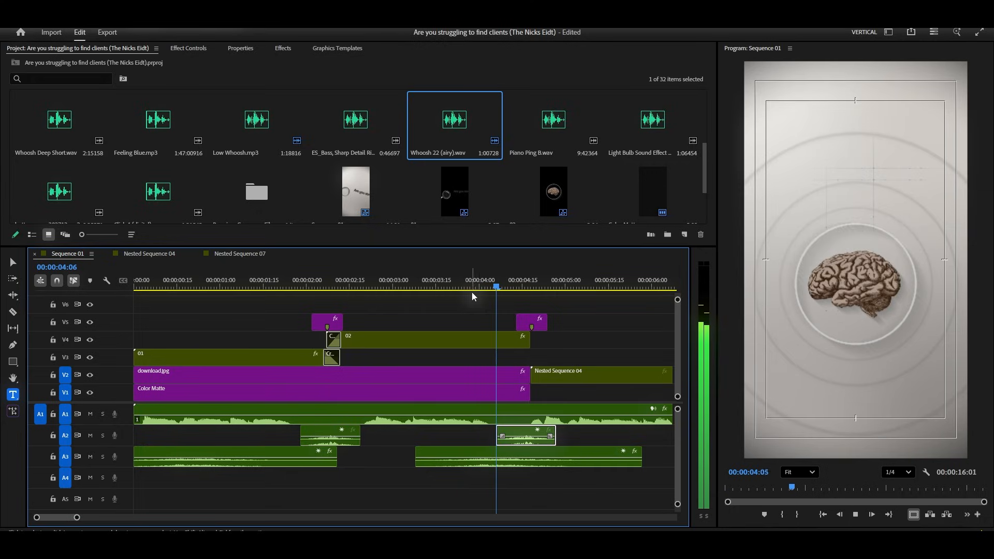
{"action": "scroll", "coordinate": [494, 380], "scroll_direction": "down", "scroll_amount": 3}
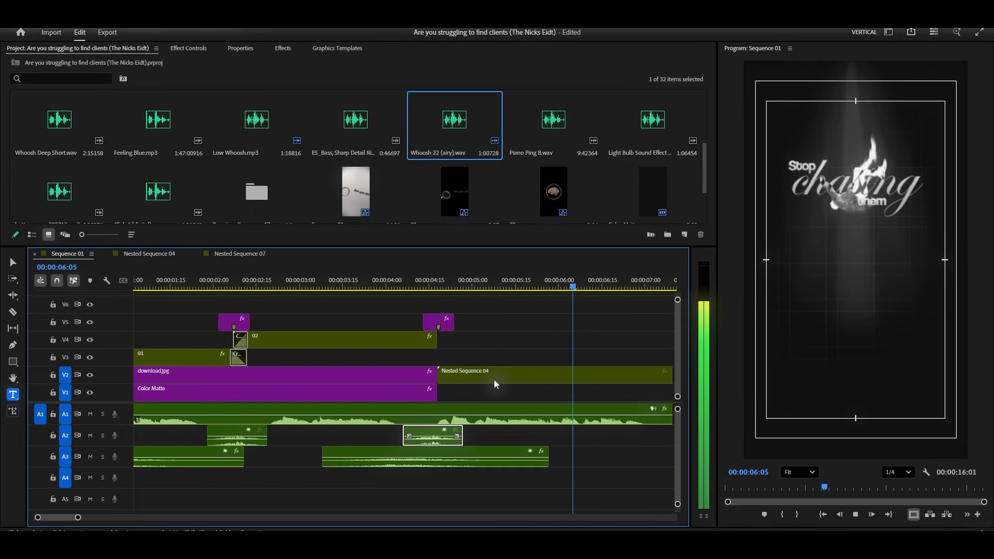
{"action": "key", "text": "space"}
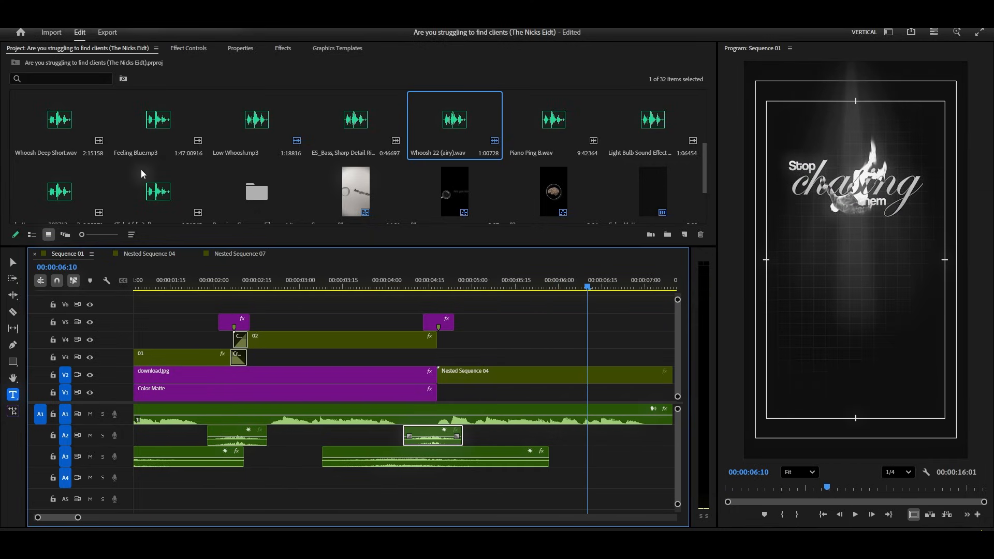
- Inspect the Light Bulb Sound Effect and add it to A4, aligned with the start of the second Low Whoosh
{"action": "scroll", "coordinate": [141, 169], "scroll_direction": "up", "scroll_amount": 1}
{"action": "scroll", "coordinate": [509, 170], "scroll_direction": "down", "scroll_amount": 1}
{"action": "double_click", "coordinate": [650, 127]}
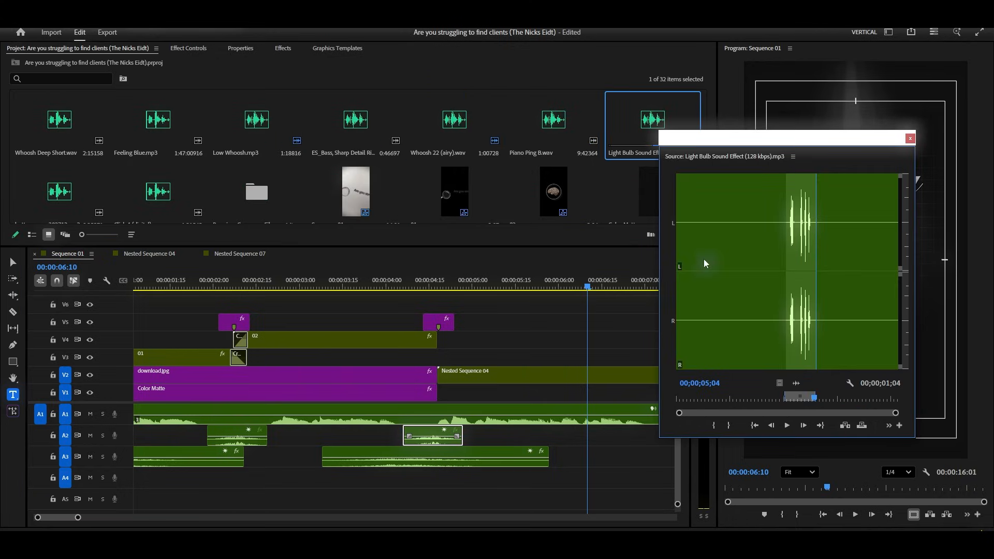
{"action": "left_click", "coordinate": [909, 139]}
{"action": "left_click_drag", "start_coordinate": [652, 122], "coordinate": [404, 476]}
{"action": "scroll", "coordinate": [401, 466], "scroll_direction": "up", "scroll_amount": 3}
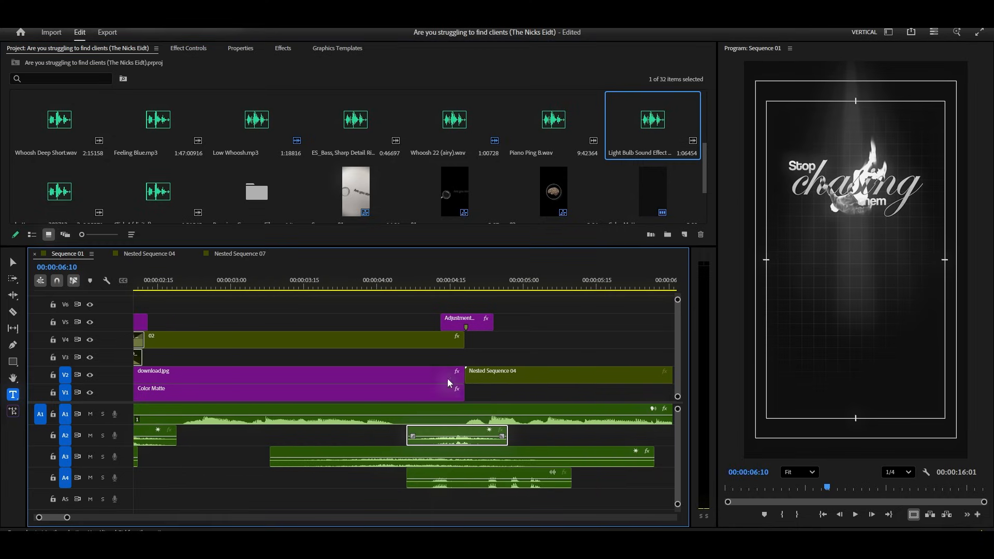
- Shift the Light Bulb sound on A4 to start with the second adjustment layer, at about 00:00:04:13, and preview it
{"action": "left_click_drag", "start_coordinate": [427, 273], "coordinate": [469, 277]}
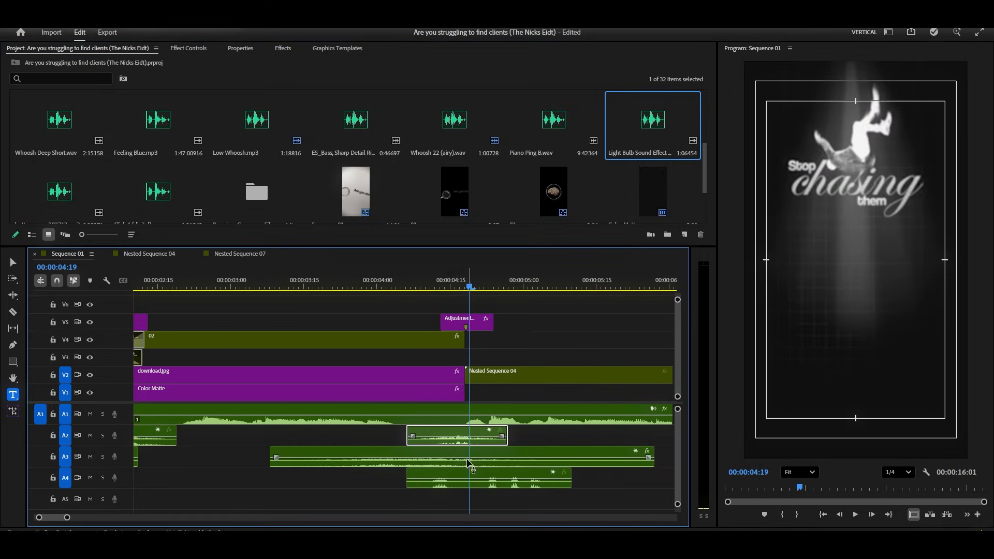
{"action": "left_click", "coordinate": [468, 475]}
{"action": "left_click_drag", "start_coordinate": [468, 476], "coordinate": [502, 476]}
{"action": "left_click", "coordinate": [387, 288]}
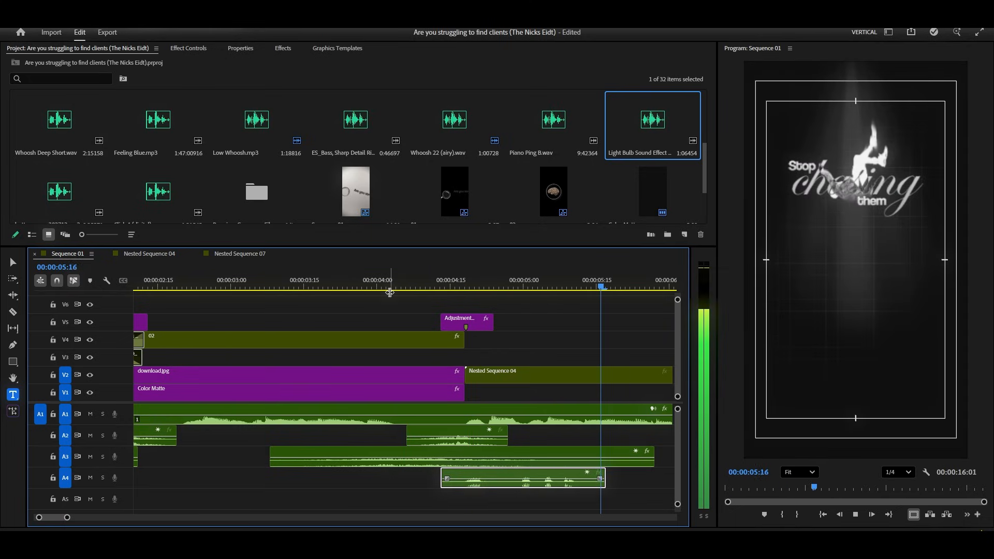
{"action": "key", "text": "space"}
- Listen through to the Nested Sequence 07 cut and place a copy of Low Whoosh on A2 at that scene's start
{"action": "key", "text": "minus"}
{"action": "key", "text": "minus"}
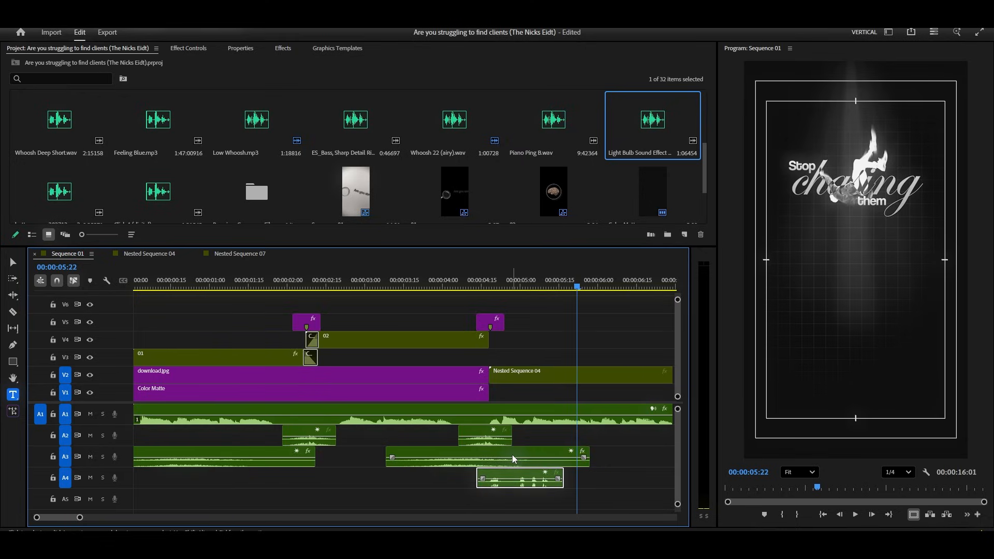
{"action": "key", "text": "minus"}
{"action": "key", "text": "minus"}
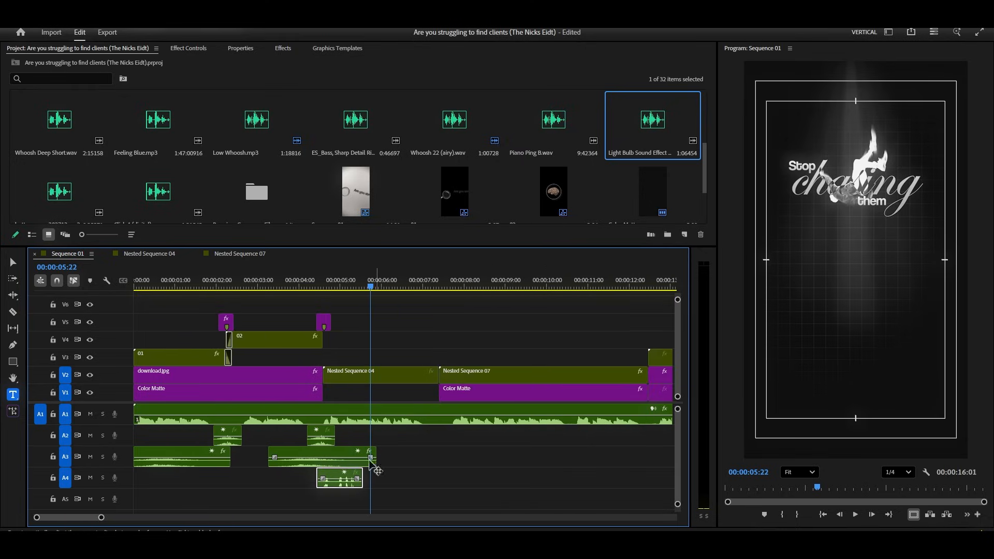
{"action": "key", "text": "space"}
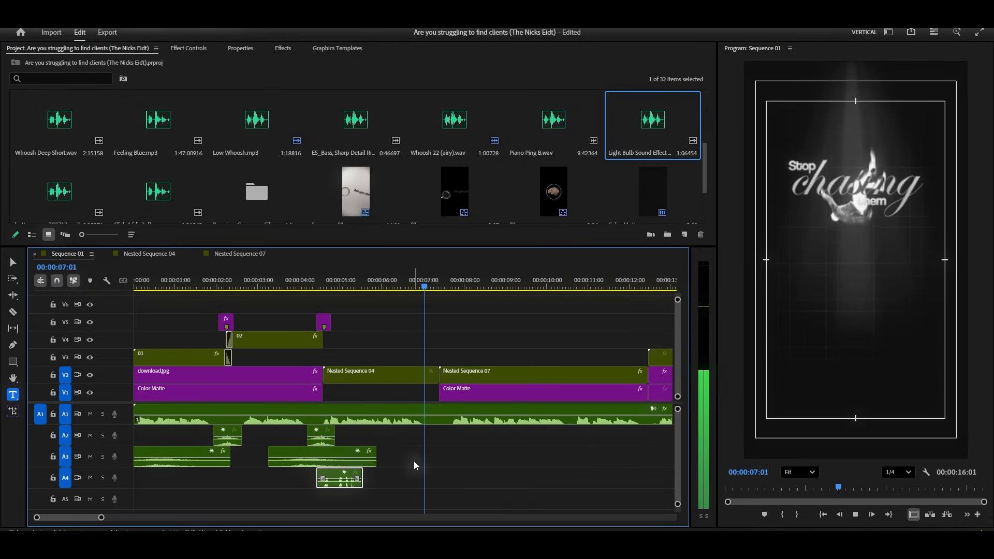
{"action": "key", "text": "space"}
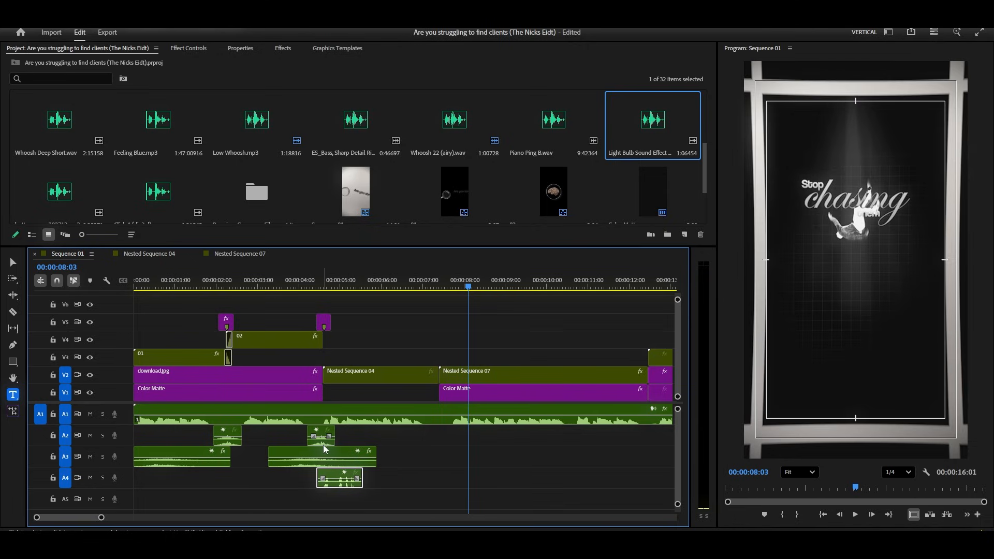
{"action": "left_click", "coordinate": [320, 444]}
{"action": "left_click_drag", "start_coordinate": [320, 445], "coordinate": [449, 446]}
- Slow the copied Low Whoosh under Nested Sequence 07 to 50% speed
{"action": "right_click", "coordinate": [450, 446]}
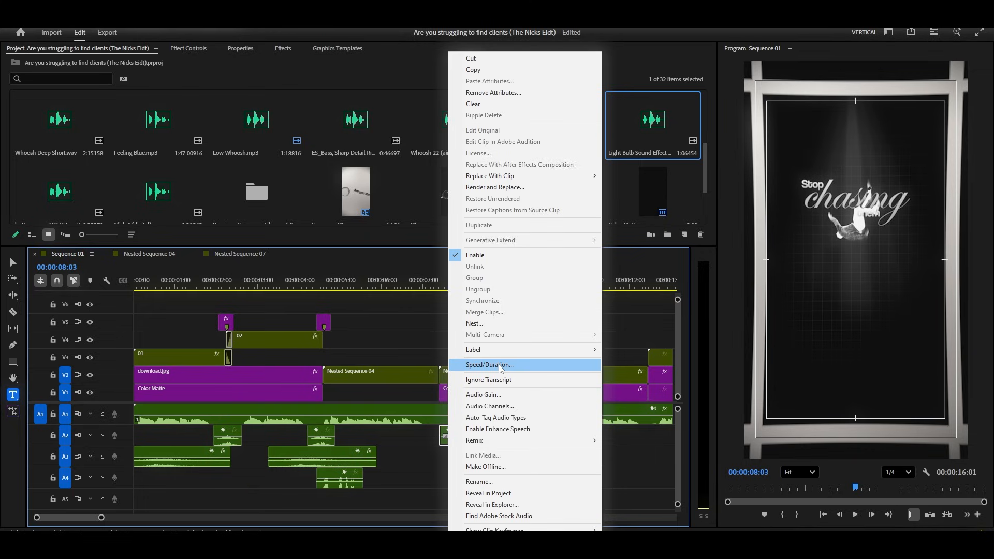
{"action": "left_click", "coordinate": [500, 365]}
{"action": "type", "text": "50"}
{"action": "key", "text": "Return"}
{"action": "key", "text": "="}
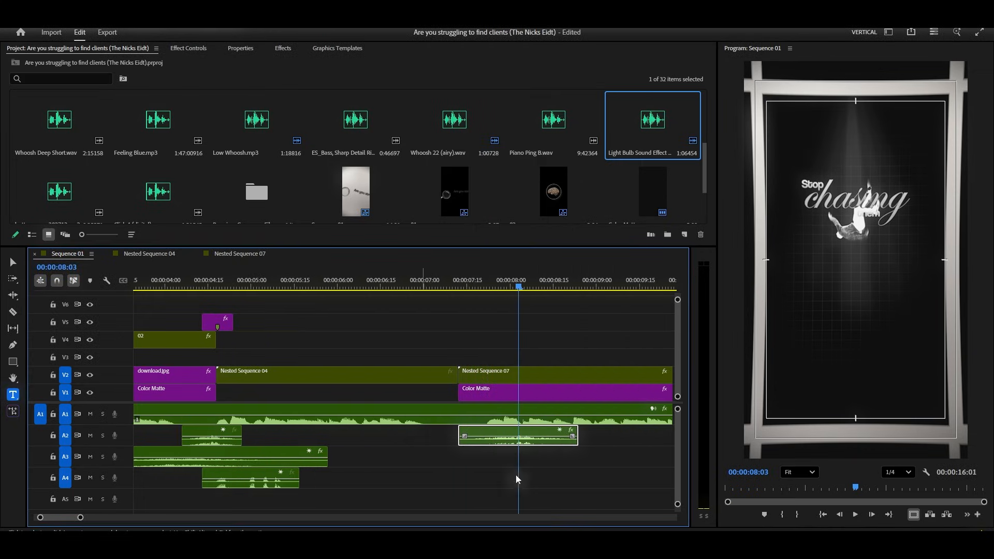
- Place a copy of the slowed airy whoosh on A3 at the start of Nested Sequence 07 and preview it
{"action": "left_click_drag", "start_coordinate": [272, 456], "coordinate": [609, 470]}
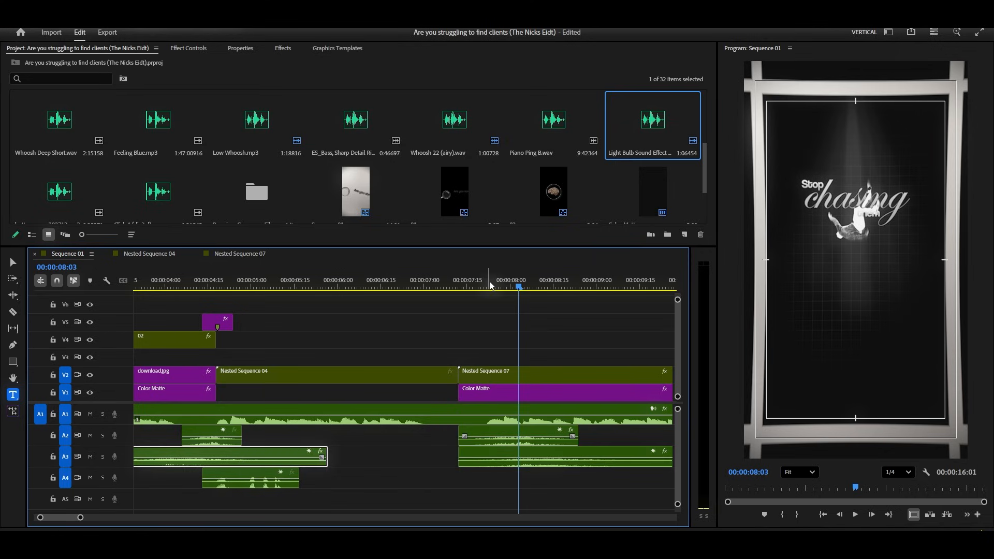
{"action": "key", "text": "space"}
{"action": "key", "text": "space"}
- Try the slowed Low Whoosh earlier on A2, starting at about 00:00:06:29, and listen through the cut
{"action": "left_click_drag", "start_coordinate": [541, 438], "coordinate": [505, 444]}
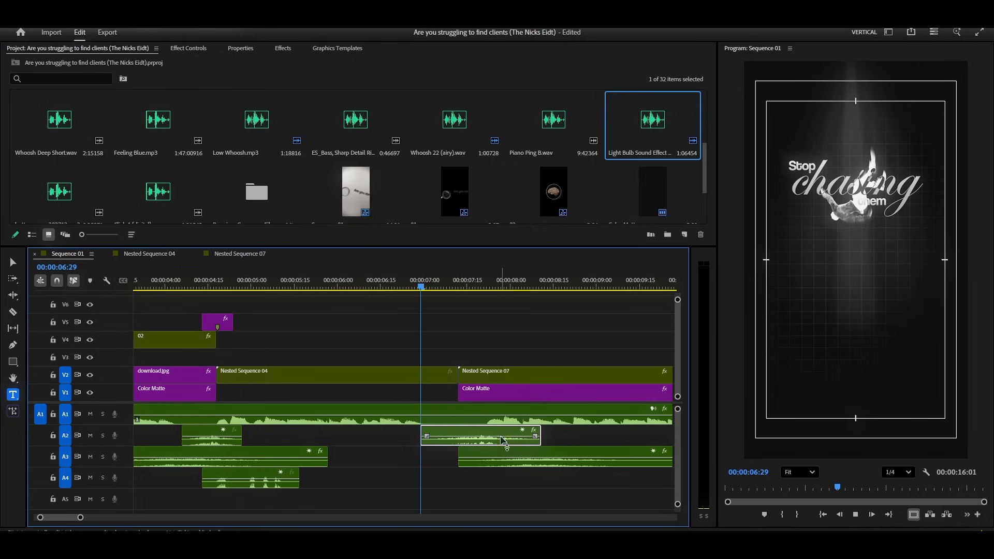
{"action": "key", "text": "space"}
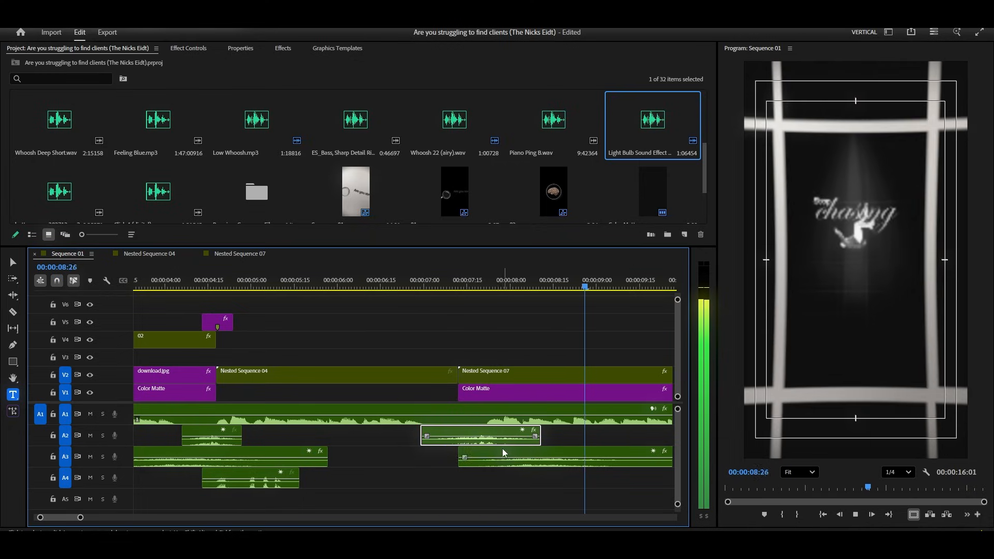
{"action": "key", "text": "space"}
- Delete the slowed Low Whoosh copy from A2 at the Nested Sequence 07 cut
{"action": "scroll", "coordinate": [486, 453], "scroll_direction": "down", "scroll_amount": 8}
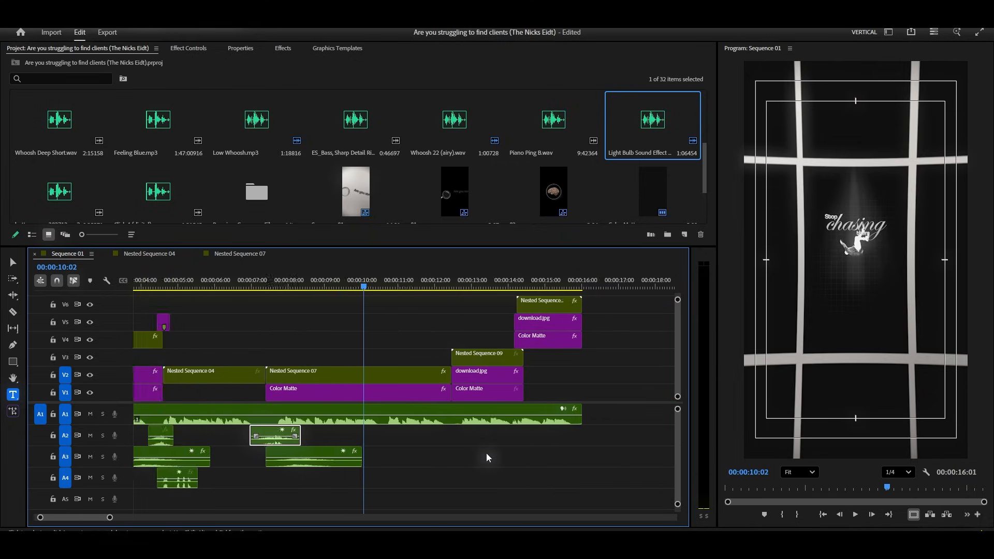
{"action": "scroll", "coordinate": [93, 457], "scroll_direction": "up", "scroll_amount": 1}
{"action": "scroll", "coordinate": [124, 459], "scroll_direction": "down", "scroll_amount": 1}
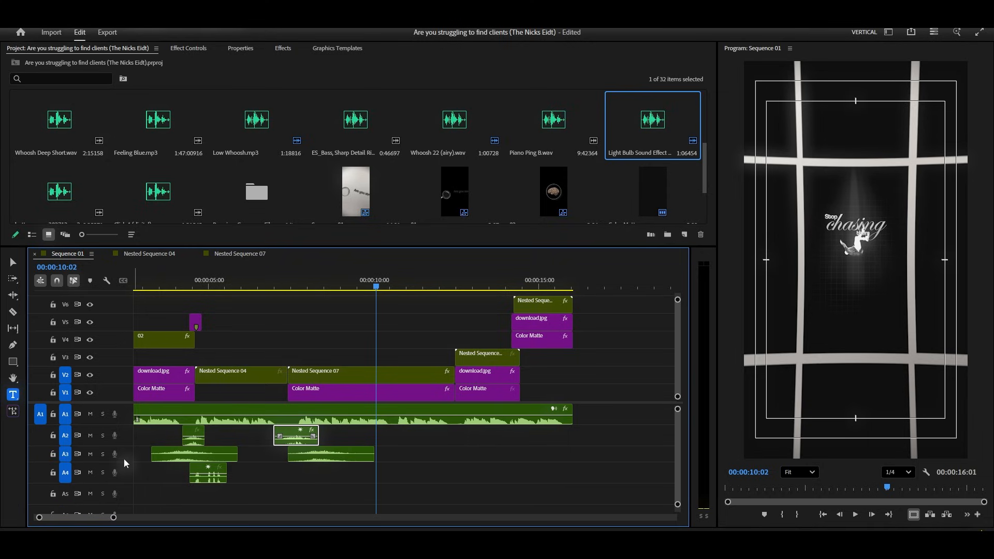
{"action": "scroll", "coordinate": [311, 453], "scroll_direction": "up", "scroll_amount": 3}
{"action": "key", "text": "Delete"}
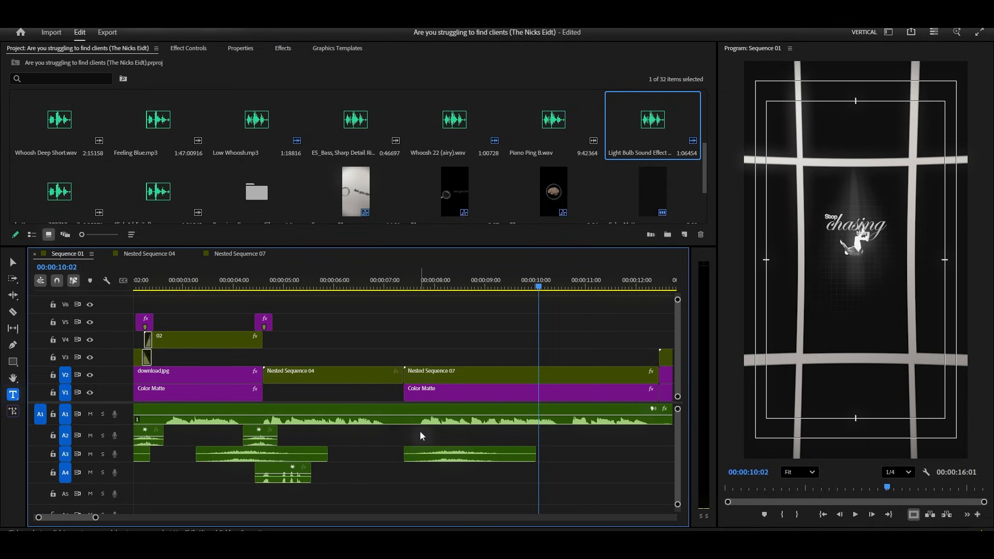
- Play Sequence 01 from about 00:00:06:24 through the Nested Sequence 07 and Nested Sequence 09 scenes to check the sound
{"action": "left_click", "coordinate": [382, 290]}
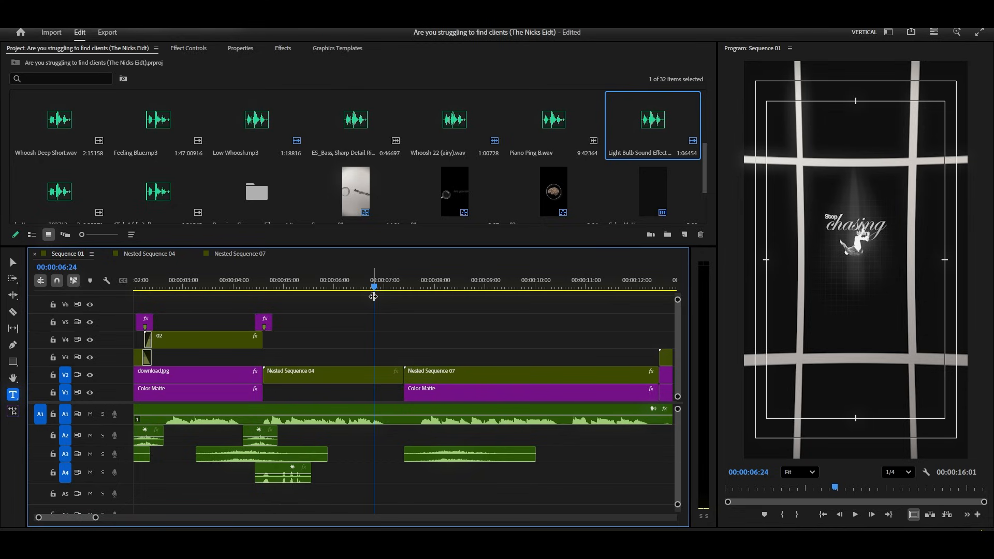
{"action": "key", "text": "space"}
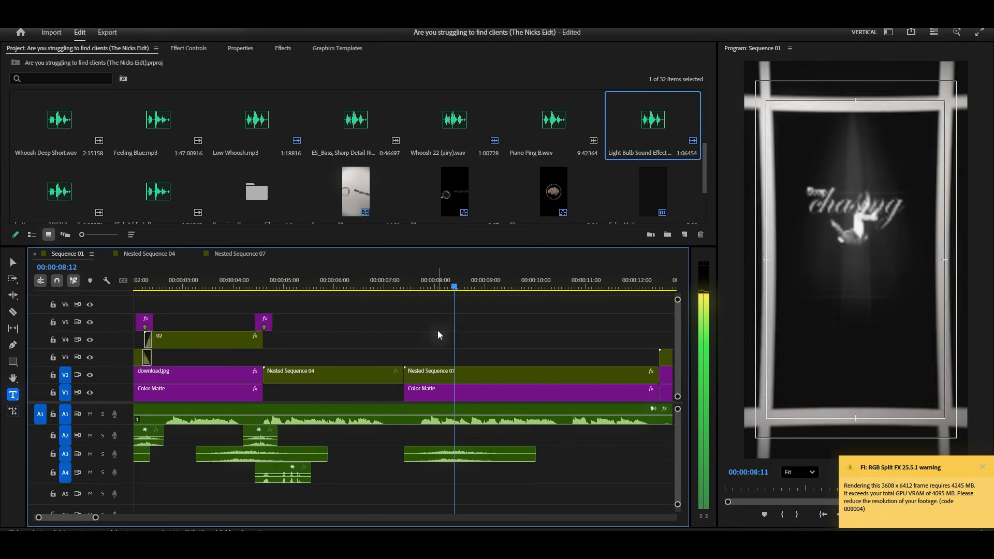
{"action": "scroll", "coordinate": [486, 399], "scroll_direction": "down", "scroll_amount": 2}
{"action": "scroll", "coordinate": [488, 414], "scroll_direction": "down", "scroll_amount": 2}
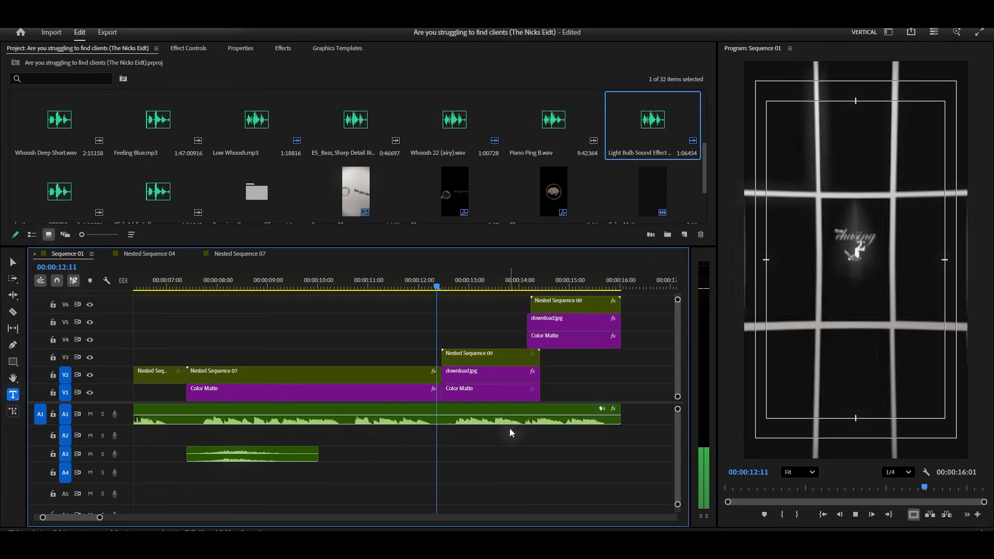
{"action": "key", "text": "space"}
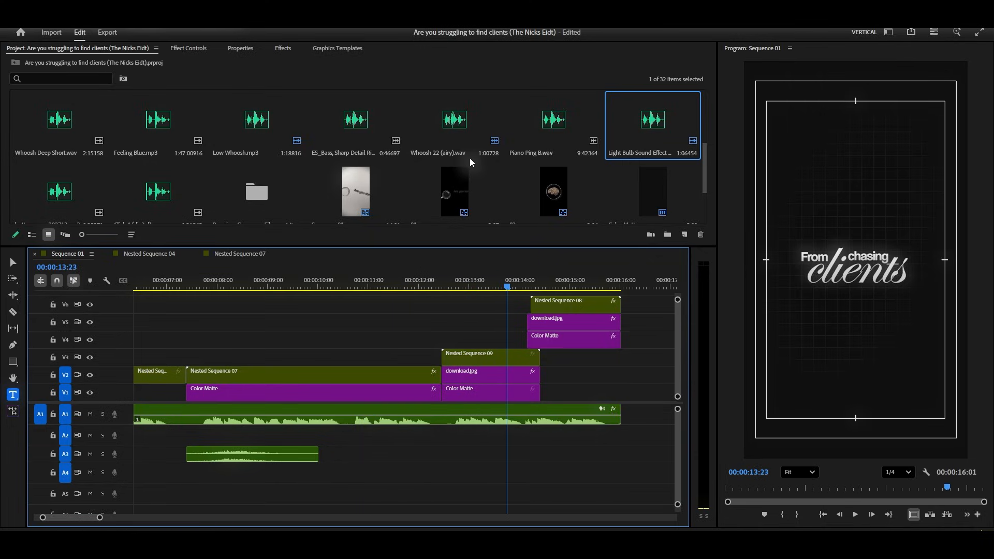
- Add Click 4 (digital).wav to A2 at the start of Nested Sequence 09, trimmed to about 6 frames, and preview it
{"action": "scroll", "coordinate": [440, 157], "scroll_direction": "down", "scroll_amount": 2}
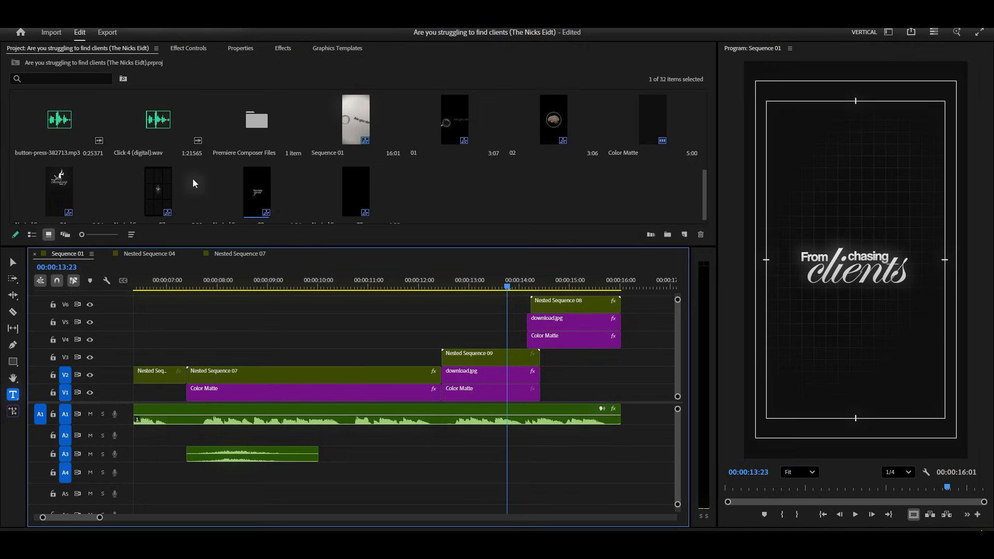
{"action": "left_click_drag", "start_coordinate": [153, 129], "coordinate": [506, 444]}
{"action": "left_click", "coordinate": [506, 444]}
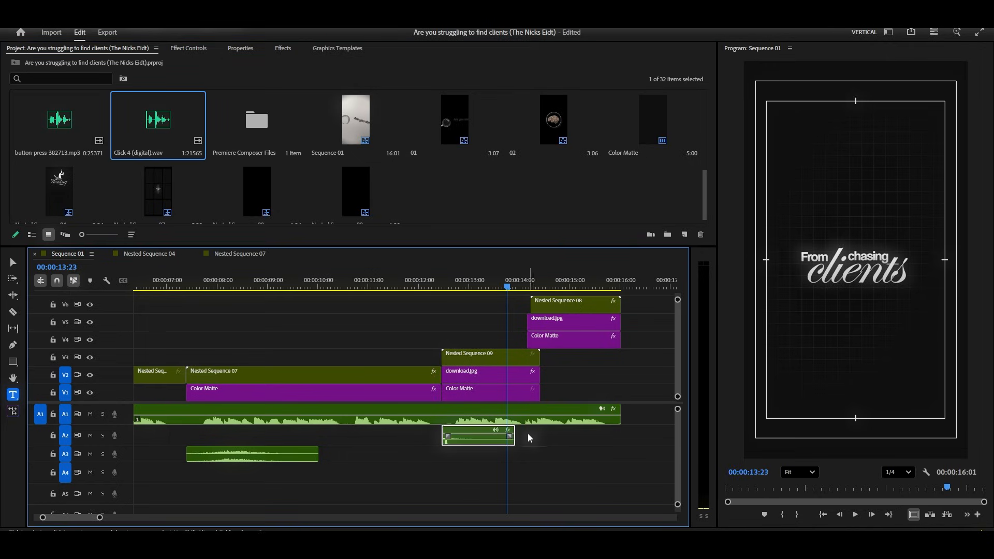
{"action": "left_click_drag", "start_coordinate": [523, 435], "coordinate": [448, 435]}
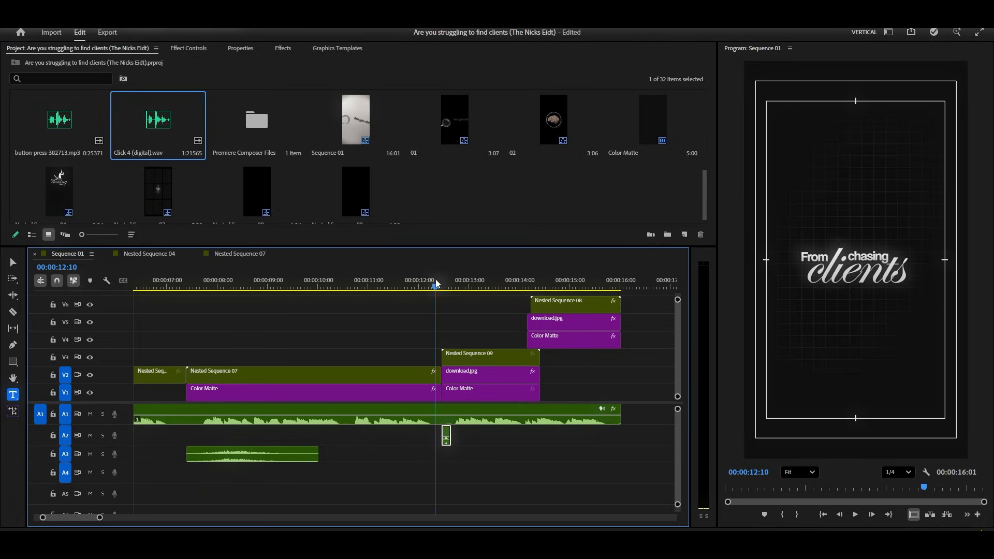
{"action": "key", "text": "space"}
{"action": "key", "text": "space"}
- Move the digital click on A2 to about 00:00:12:16, where the word "From" appears, and check its timing
{"action": "key", "text": "equal"}
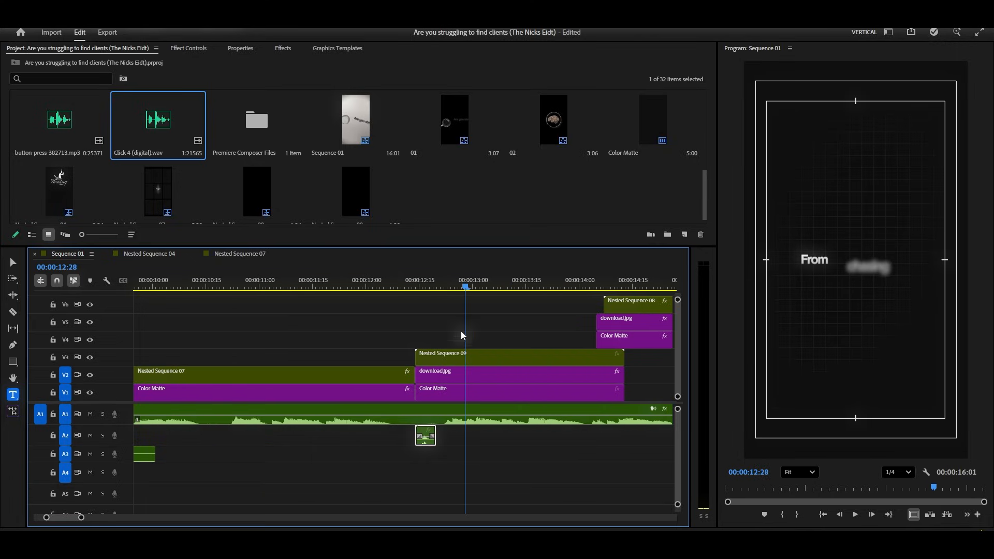
{"action": "key", "text": "equal"}
{"action": "key", "text": "equal"}
{"action": "left_click_drag", "start_coordinate": [439, 289], "coordinate": [428, 310]}
{"action": "left_click_drag", "start_coordinate": [410, 431], "coordinate": [431, 444]}
{"action": "key", "text": "space"}
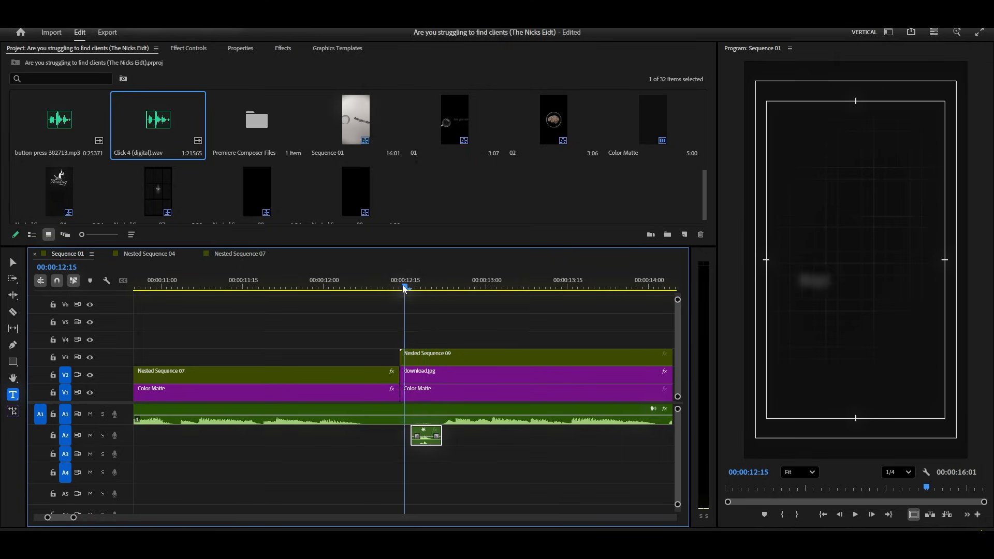
{"action": "key", "text": "space"}
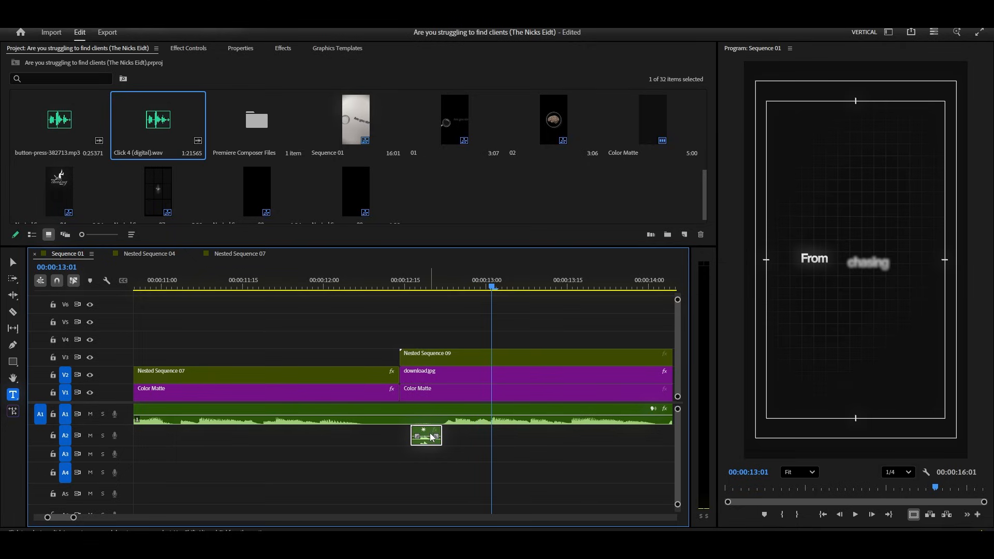
- Add two copies of the digital click on A2 at about 00:00:12:27 and 00:00:13:10 for "chasing" and "clients", and preview them
{"action": "left_click_drag", "start_coordinate": [492, 286], "coordinate": [539, 312]}
{"action": "key", "text": "ctrl+v"}
{"action": "left_click", "coordinate": [529, 288]}
{"action": "key", "text": "ctrl+v"}
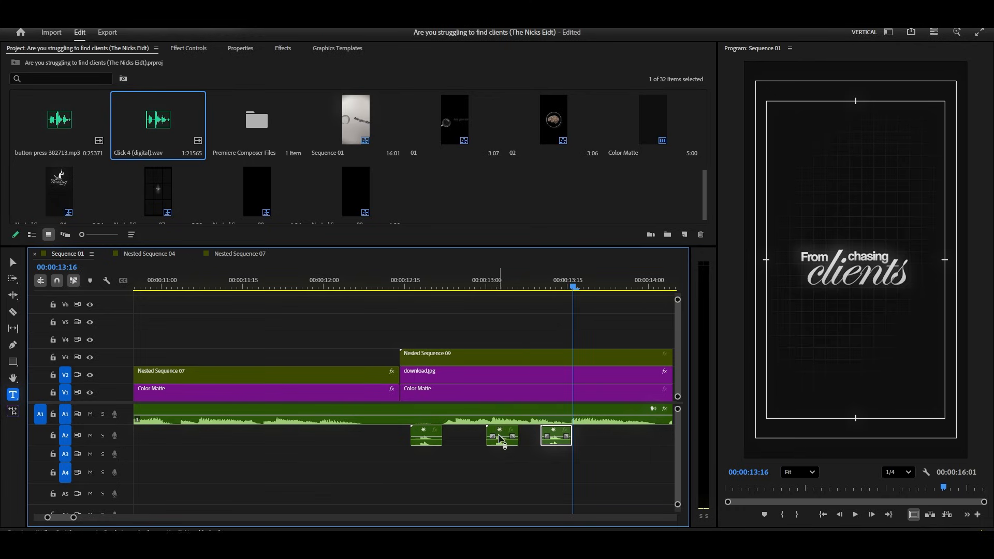
{"action": "left_click", "coordinate": [501, 443]}
{"action": "left_click_drag", "start_coordinate": [502, 444], "coordinate": [485, 445]}
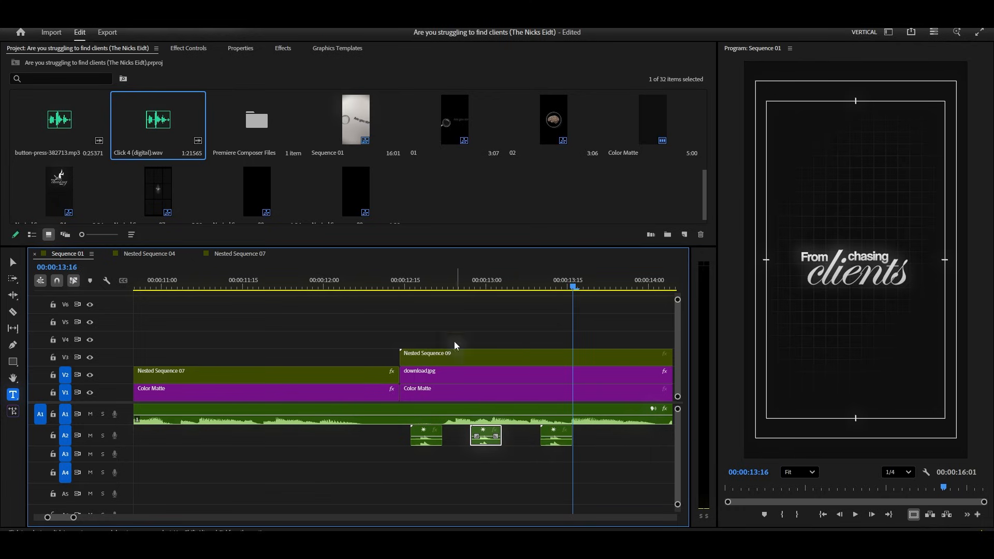
{"action": "left_click", "coordinate": [360, 291]}
{"action": "key", "text": "space"}
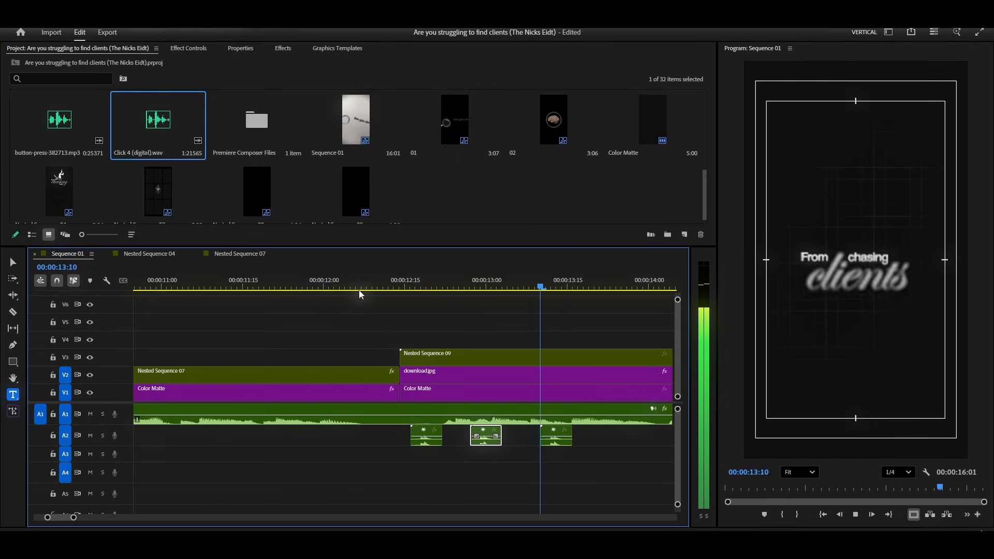
{"action": "key", "text": "space"}
- Copy the Light Bulb sound to A2 at the final scene's start, about 00:00:14:05, and trim its end to about 14 frames
{"action": "scroll", "coordinate": [476, 376], "scroll_direction": "down", "scroll_amount": 7}
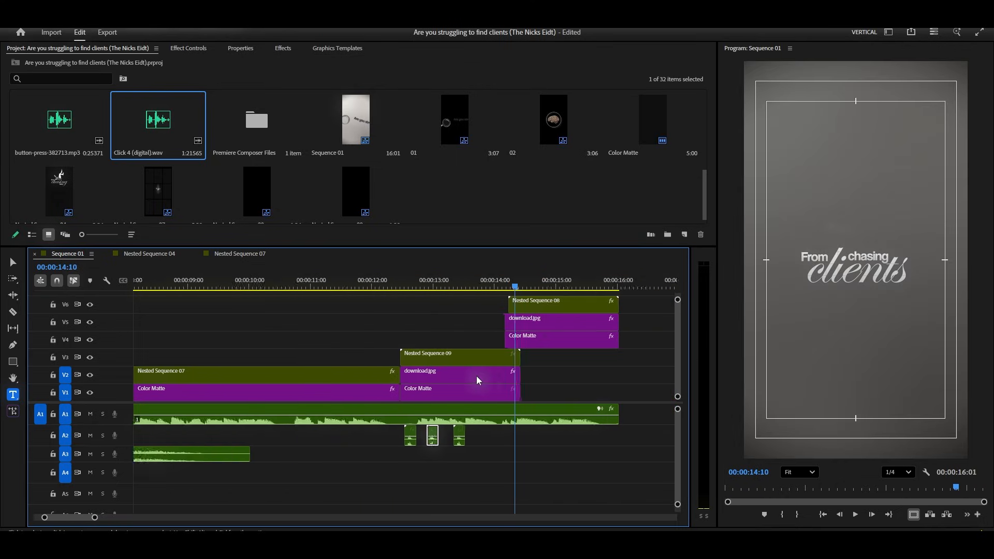
{"action": "scroll", "coordinate": [342, 466], "scroll_direction": "left", "scroll_amount": 3}
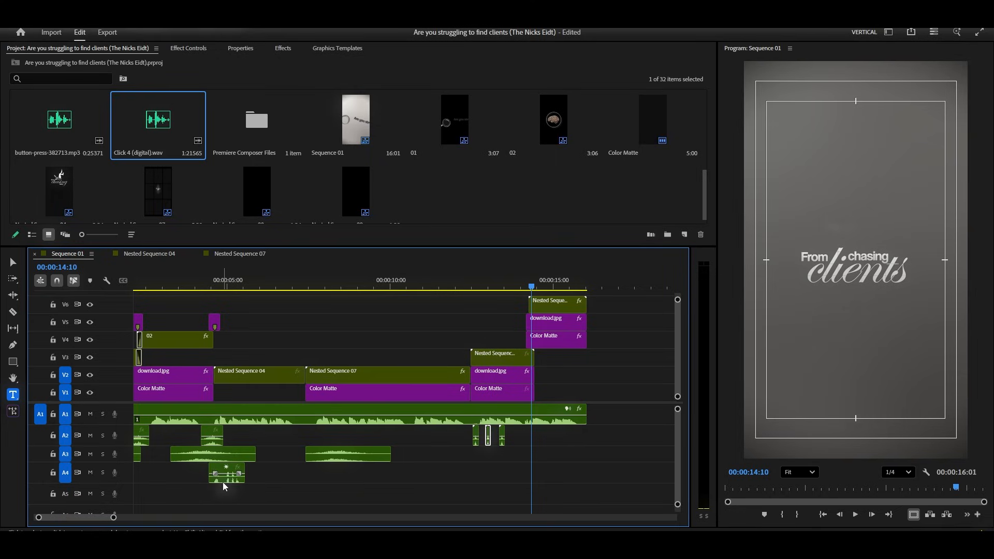
{"action": "left_click_drag", "start_coordinate": [222, 485], "coordinate": [507, 447]}
{"action": "scroll", "coordinate": [546, 461], "scroll_direction": "up", "scroll_amount": 3}
{"action": "scroll", "coordinate": [543, 461], "scroll_direction": "up", "scroll_amount": 2}
{"action": "left_click_drag", "start_coordinate": [620, 438], "coordinate": [530, 437]}
{"action": "key", "text": "space"}
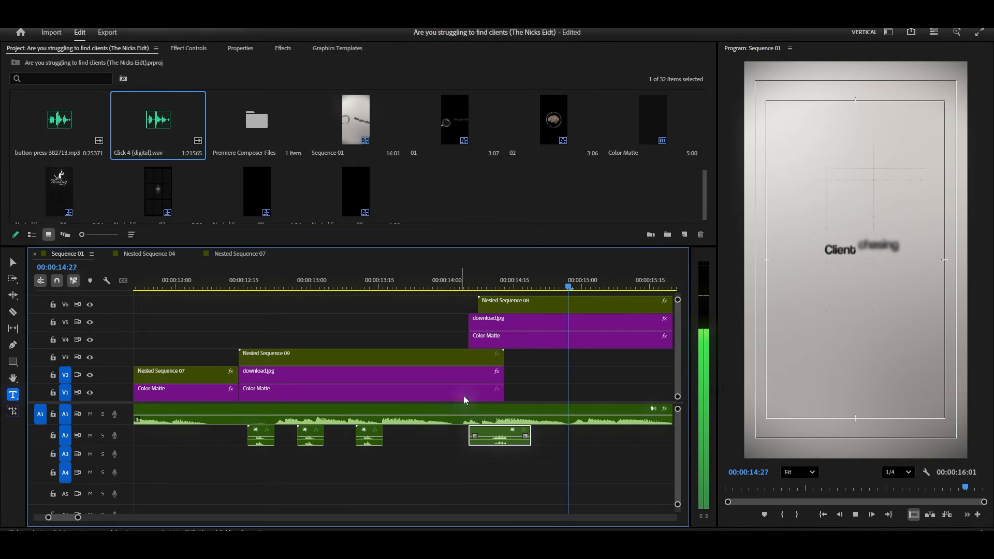
- Move the trimmed Light Bulb sound on A2 earlier, to about 00:00:14:01, and play through the transition
{"action": "left_click", "coordinate": [474, 286]}
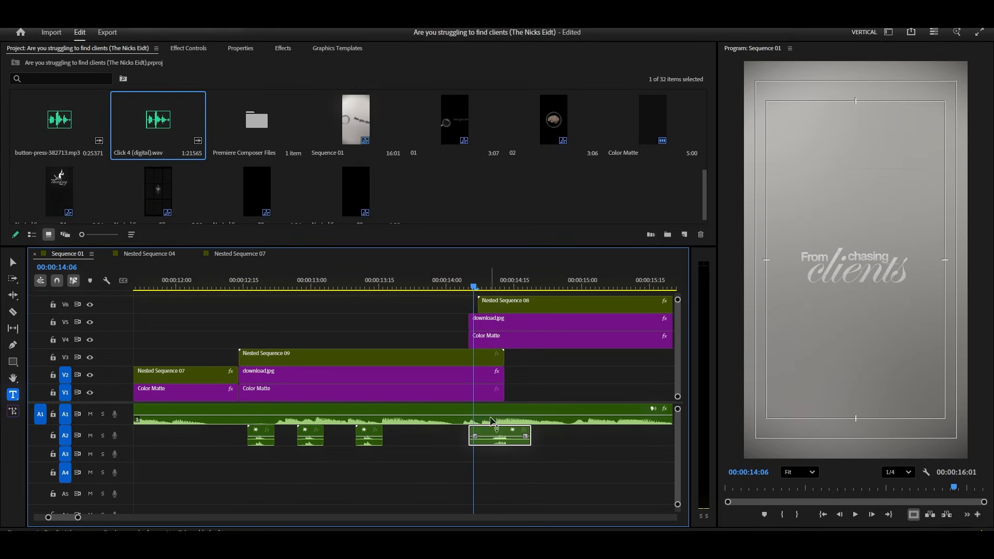
{"action": "left_click_drag", "start_coordinate": [492, 445], "coordinate": [474, 446]}
{"action": "left_click", "coordinate": [407, 289]}
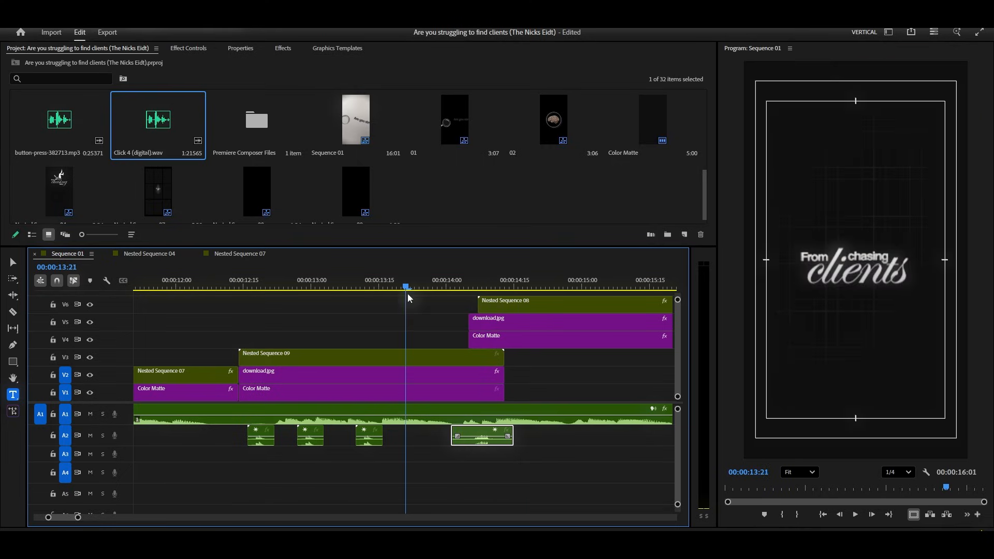
{"action": "key", "text": "space"}
{"action": "key", "text": "space"}
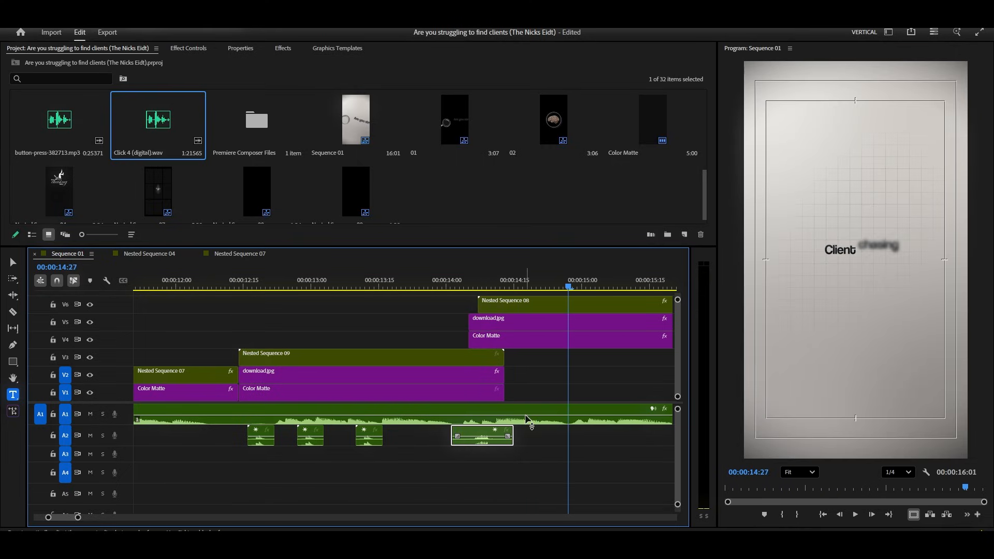
- Copy the three digital clicks to A3 and align them at about 00:00:14:13, 00:00:14:24 and 00:00:15:04 with "Client", "chasing" and "you"
{"action": "left_click_drag", "start_coordinate": [417, 458], "coordinate": [233, 435]}
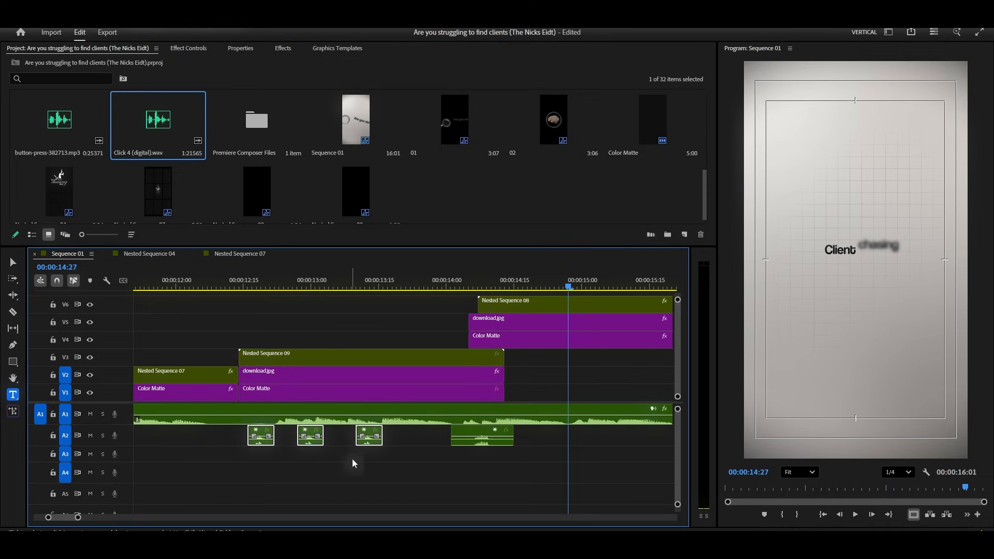
{"action": "left_click_drag", "start_coordinate": [367, 444], "coordinate": [611, 463]}
{"action": "mouse_move", "coordinate": [513, 286]}
{"action": "left_mouse_down"}
{"action": "mouse_move", "coordinate": [469, 286]}
{"action": "mouse_move", "coordinate": [517, 295]}
{"action": "left_mouse_up"}
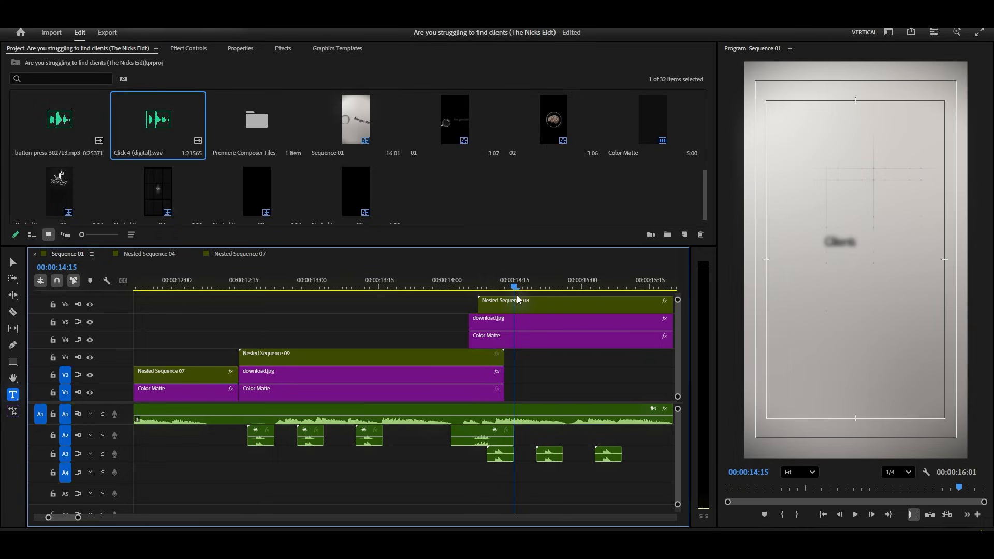
{"action": "left_click_drag", "start_coordinate": [510, 457], "coordinate": [594, 459]}
{"action": "left_click_drag", "start_coordinate": [517, 281], "coordinate": [556, 284]}
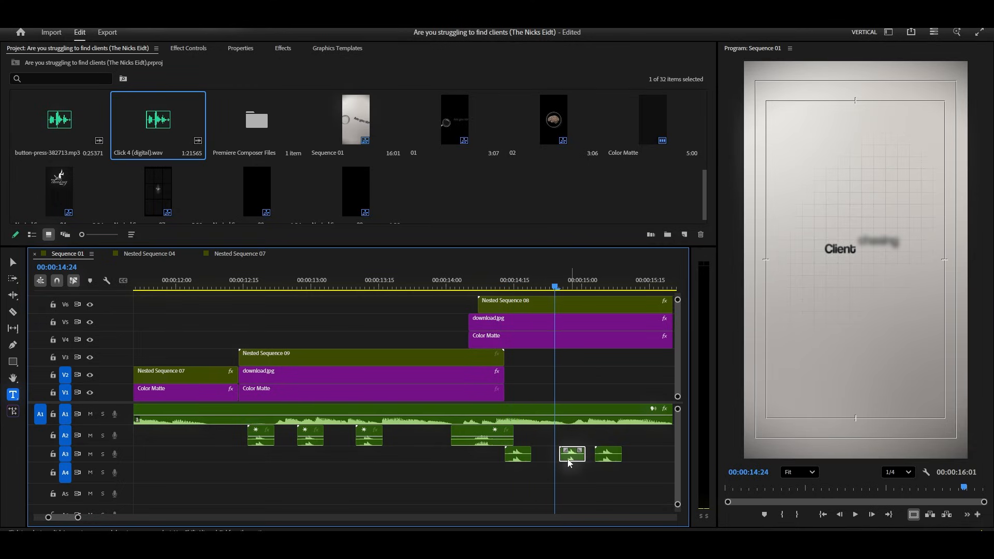
{"action": "left_click_drag", "start_coordinate": [608, 463], "coordinate": [616, 460]}
{"action": "key", "text": "space"}
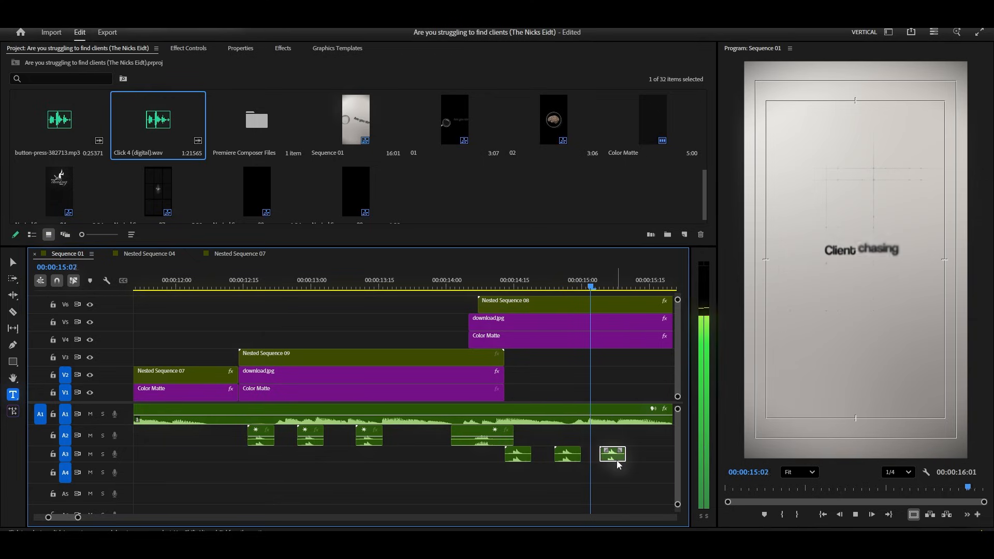
{"action": "key", "text": "space"}
- Open the Premiere Composer extension and preview the Swooshy Approach 01 sound from the Starter Pack
{"action": "scroll", "coordinate": [413, 433], "scroll_direction": "down", "scroll_amount": 7}
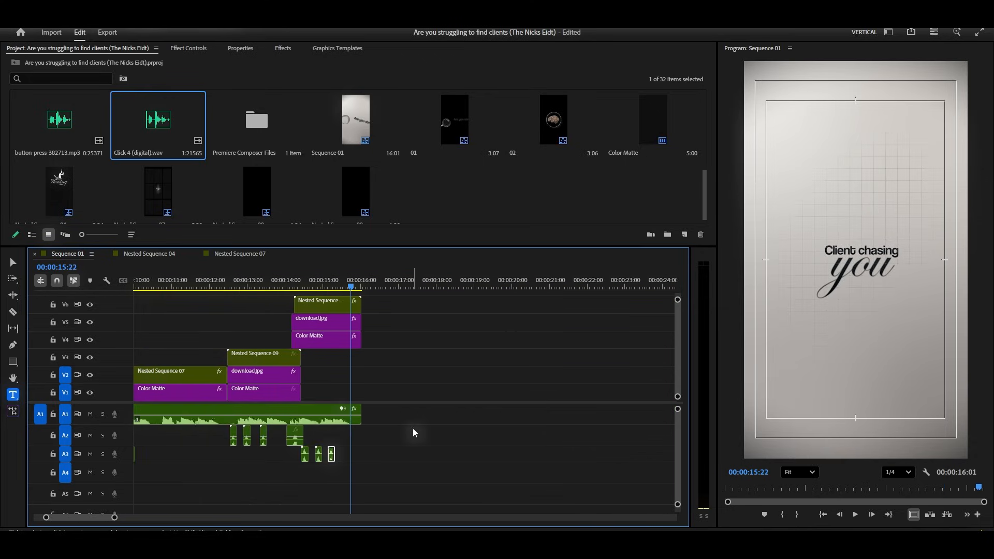
{"action": "scroll", "coordinate": [309, 455], "scroll_direction": "up", "scroll_amount": 5}
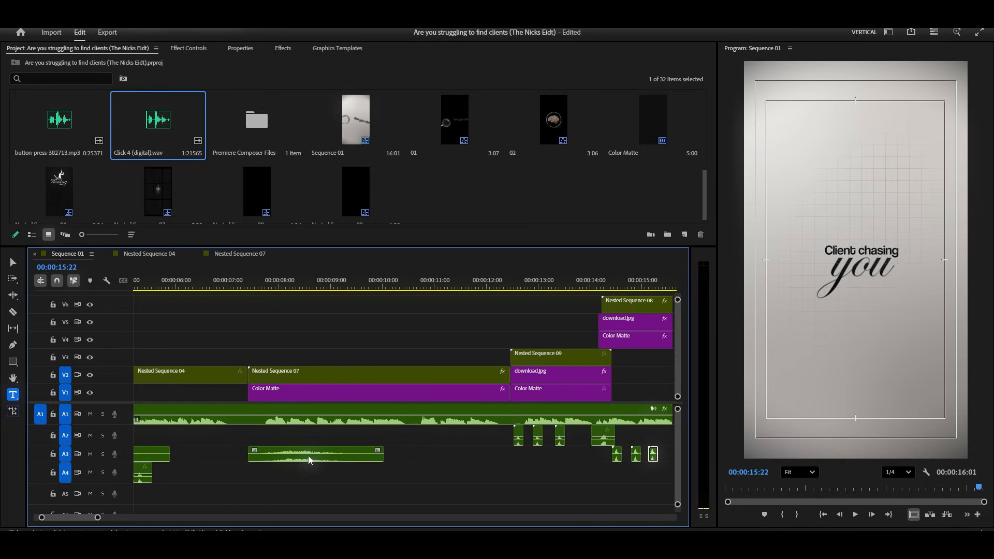
{"action": "scroll", "coordinate": [315, 454], "scroll_direction": "up", "scroll_amount": 4}
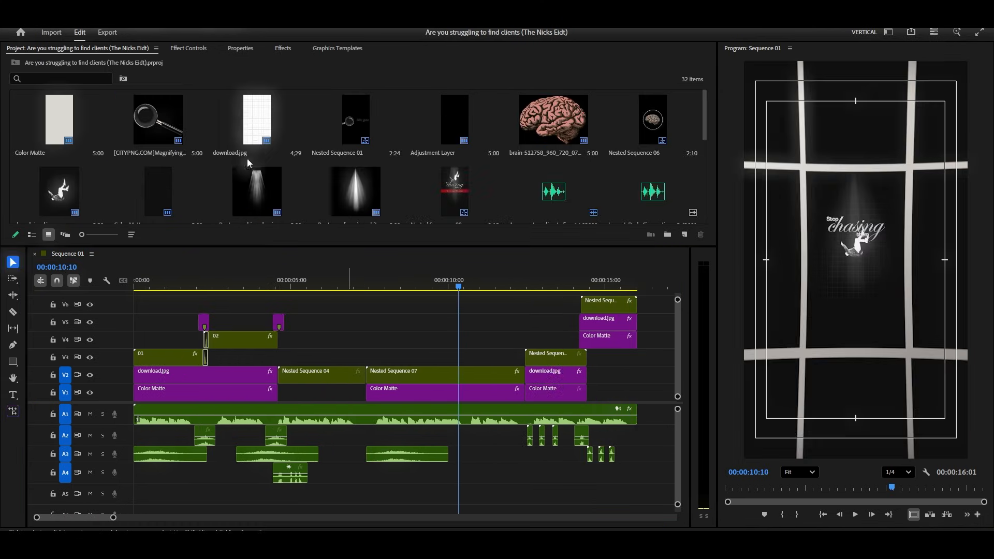
{"action": "left_click", "coordinate": [207, 20]}
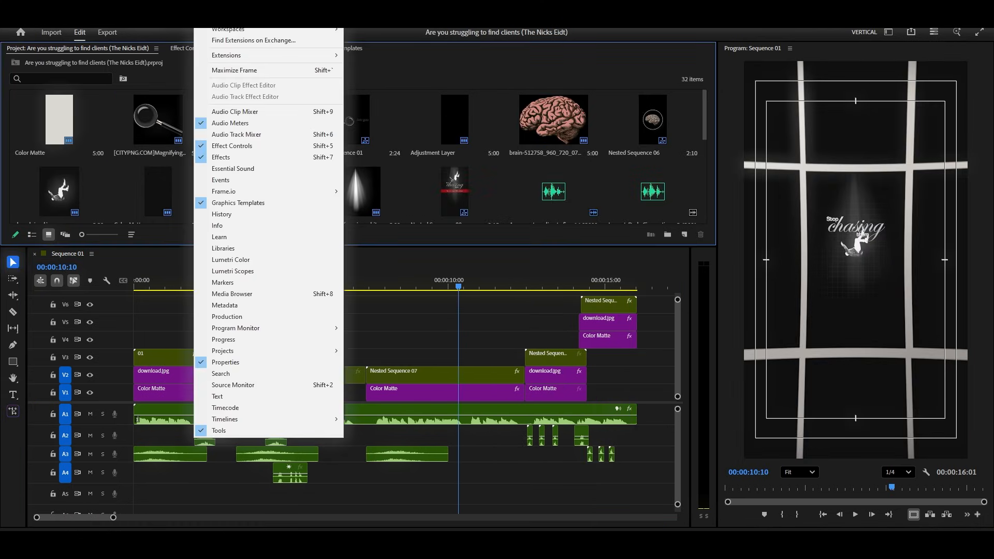
{"action": "mouse_move", "coordinate": [323, 59]}
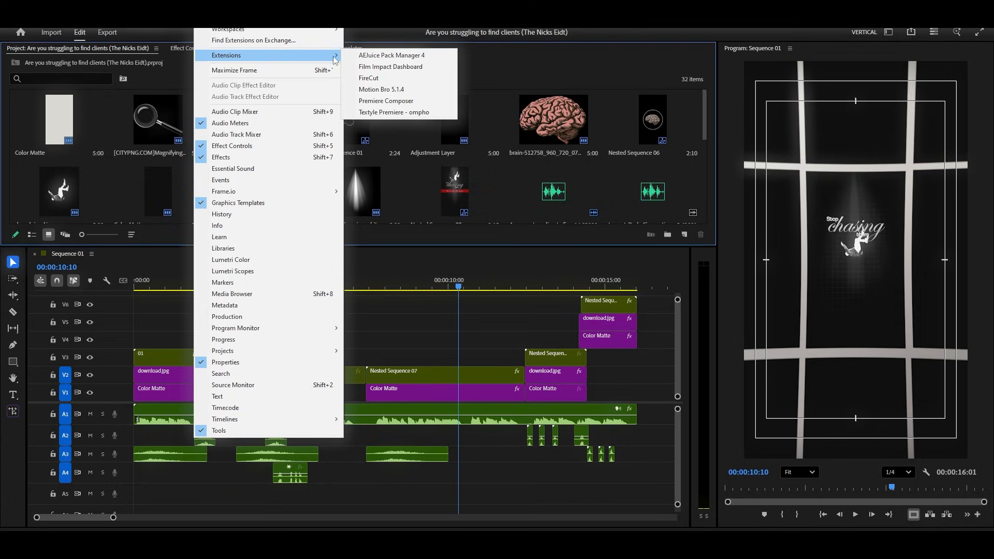
{"action": "left_click", "coordinate": [386, 100]}
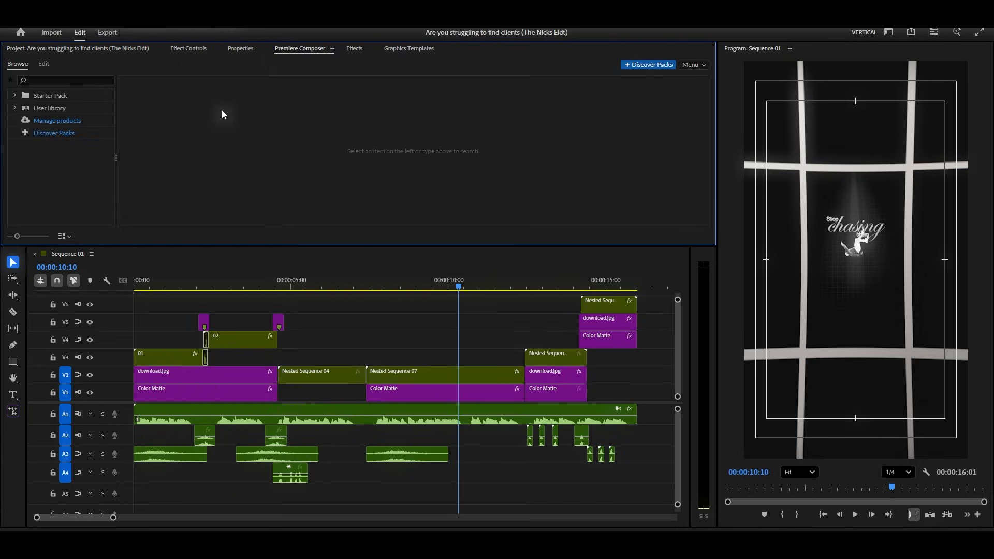
{"action": "left_click", "coordinate": [15, 96]}
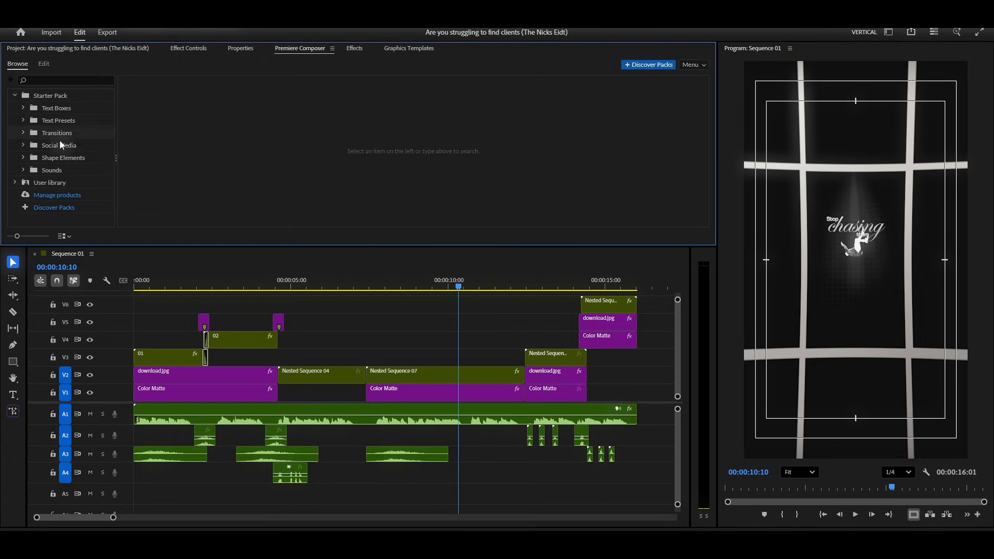
{"action": "left_click", "coordinate": [70, 169]}
{"action": "left_click", "coordinate": [262, 107]}
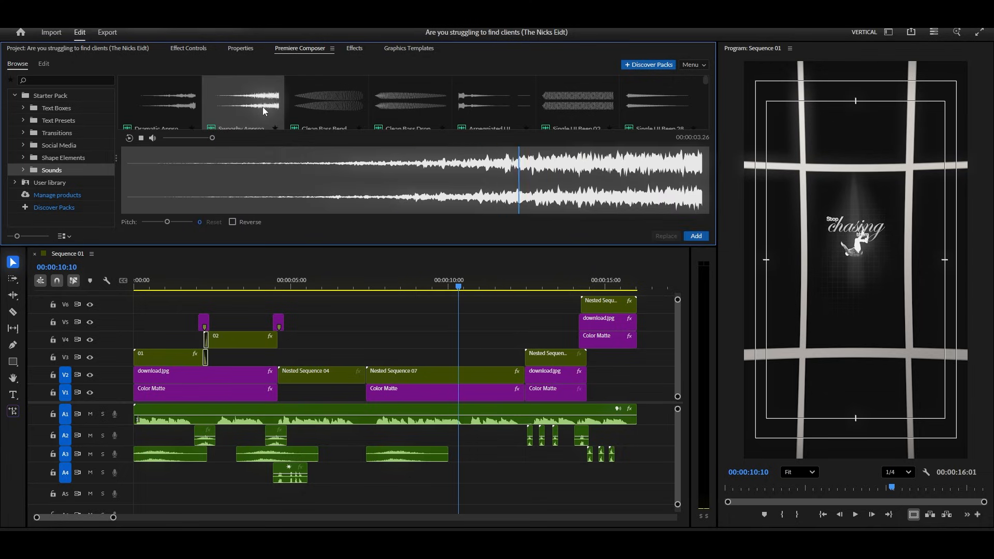
- Add Swooshy Approach 01 to A4 at 00:00:00:18, then fit it from the sequence start to about 00:00:02:06, leading into the first transition
{"action": "left_click", "coordinate": [189, 283]}
{"action": "left_click_drag", "start_coordinate": [188, 283], "coordinate": [152, 283]}
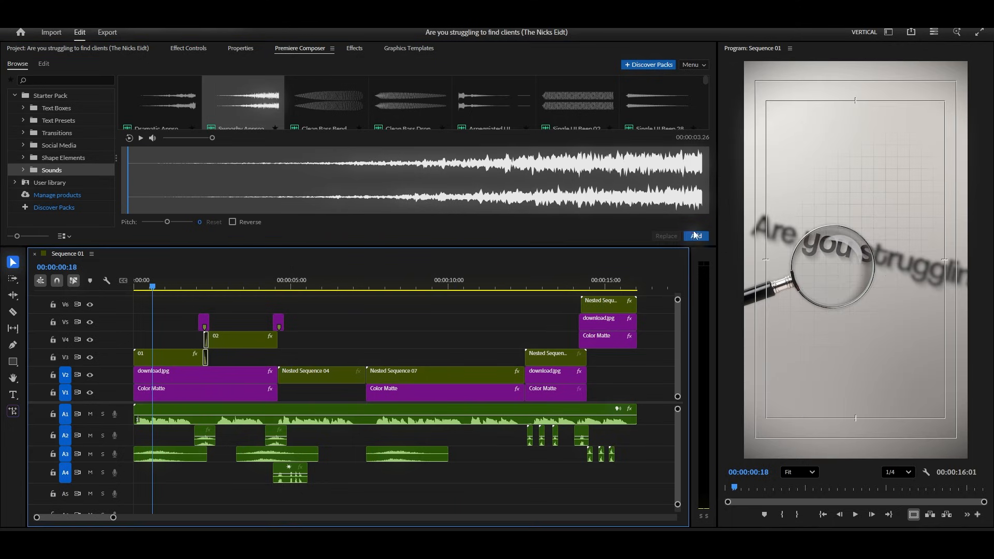
{"action": "left_click", "coordinate": [696, 236]}
{"action": "scroll", "coordinate": [181, 488], "scroll_direction": "up", "scroll_amount": 5}
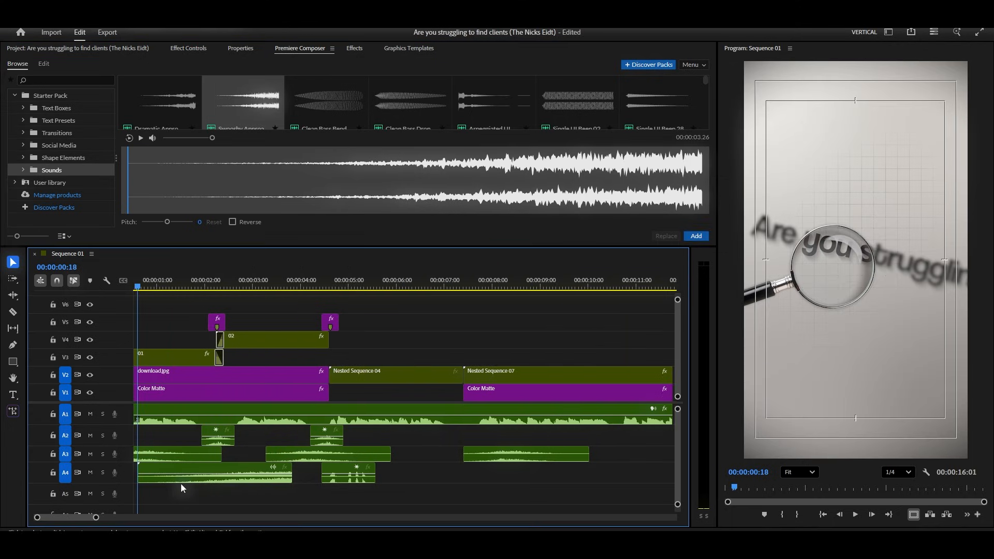
{"action": "left_click_drag", "start_coordinate": [332, 483], "coordinate": [199, 473]}
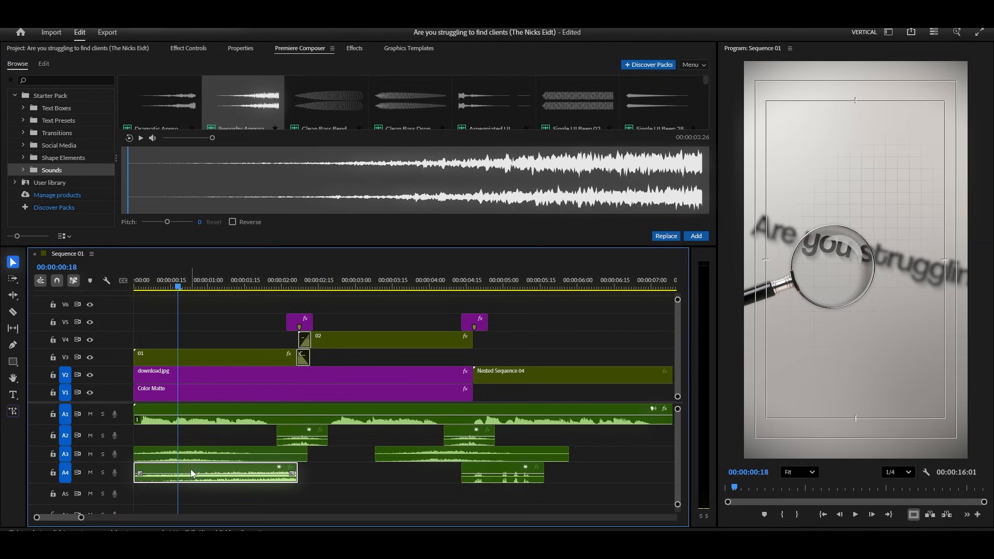
- Move the Swooshy Approach clip to A5 so it ends at 00:00:04:17, and extend its start back to about 00:00:01:11
{"action": "scroll", "coordinate": [191, 474], "scroll_direction": "up", "scroll_amount": 2}
{"action": "left_click", "coordinate": [527, 285]}
{"action": "left_click_drag", "start_coordinate": [527, 286], "coordinate": [551, 285]}
{"action": "left_click_drag", "start_coordinate": [260, 472], "coordinate": [462, 502]}
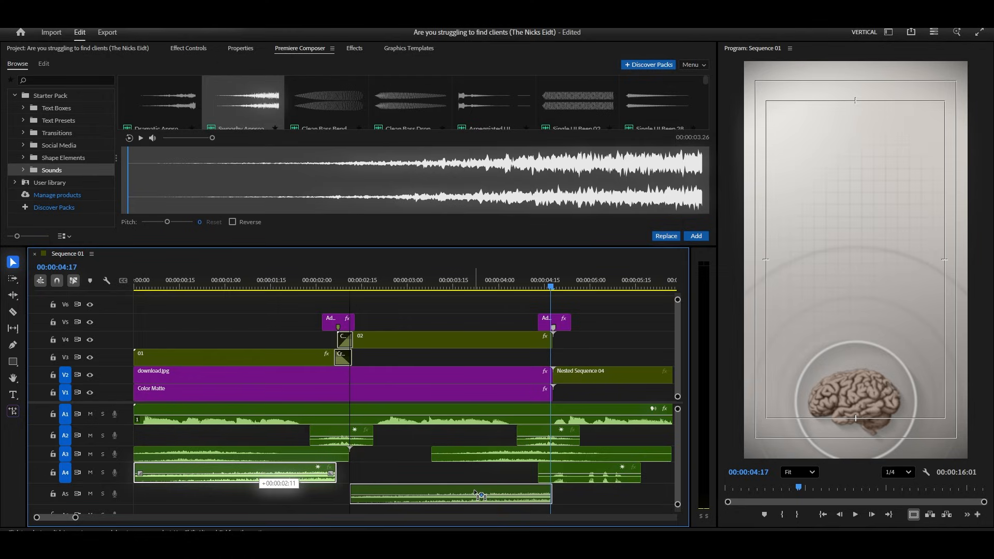
{"action": "left_click_drag", "start_coordinate": [477, 494], "coordinate": [475, 493]}
{"action": "left_click_drag", "start_coordinate": [343, 493], "coordinate": [258, 494]}
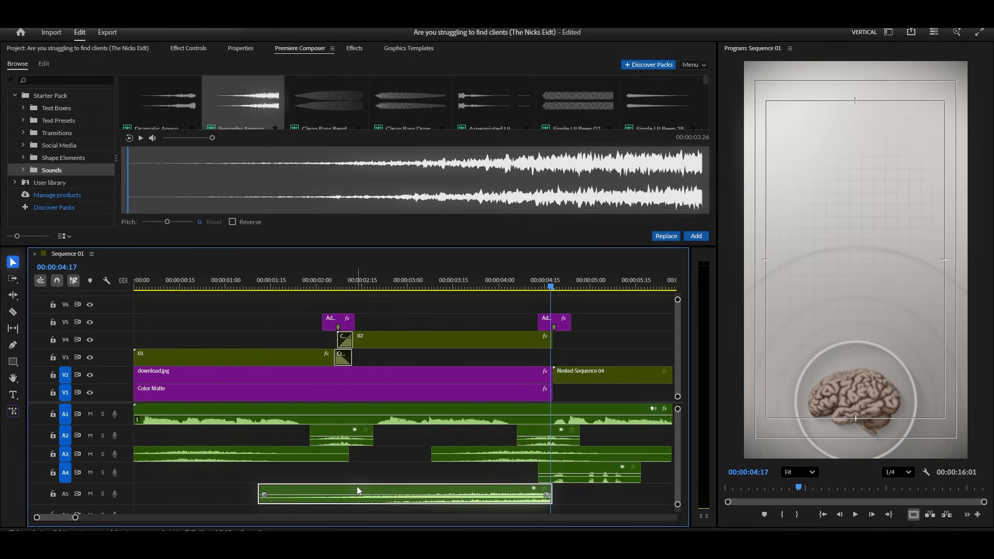
- Set the Swooshy Approach clip's volume level to -20 dB and play it from 00:00:01:19 through the transition
{"action": "left_click", "coordinate": [188, 48]}
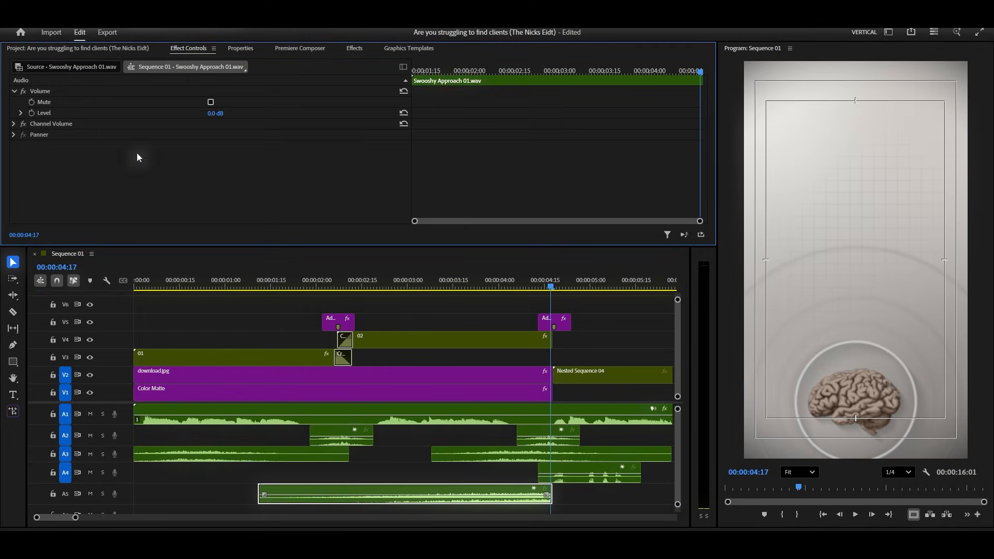
{"action": "type", "text": "-2"}
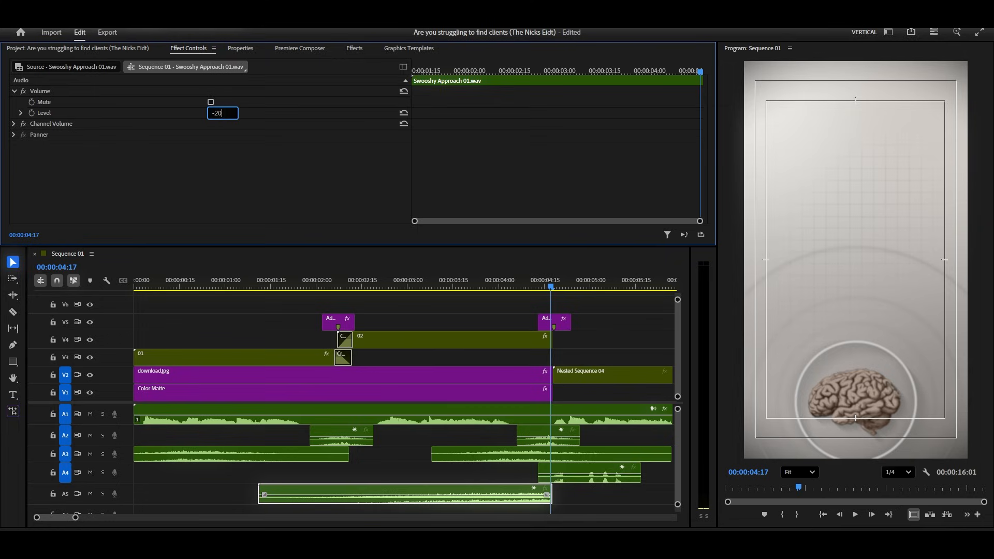
{"action": "type", "text": "0"}
{"action": "key", "text": "Return"}
{"action": "left_click", "coordinate": [283, 291]}
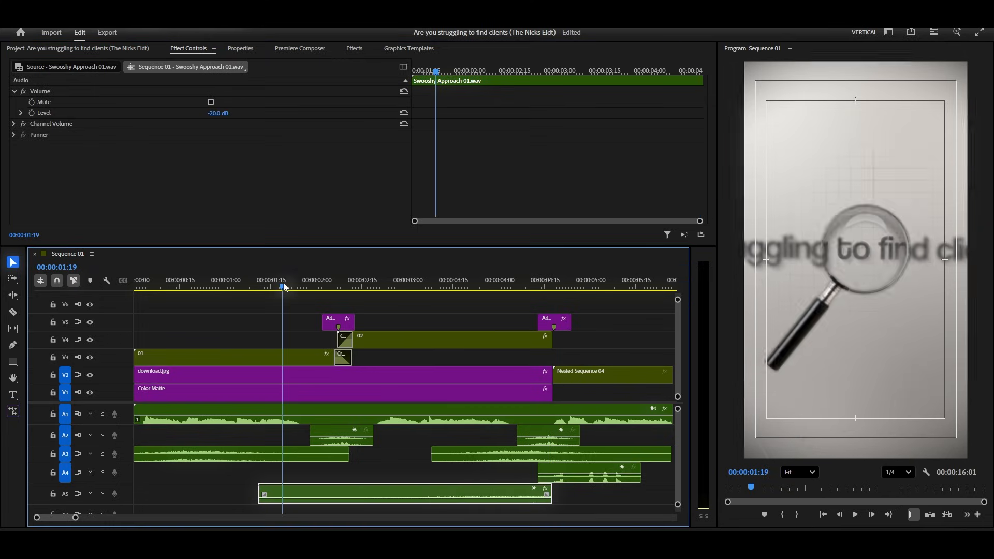
{"action": "key", "text": "space"}
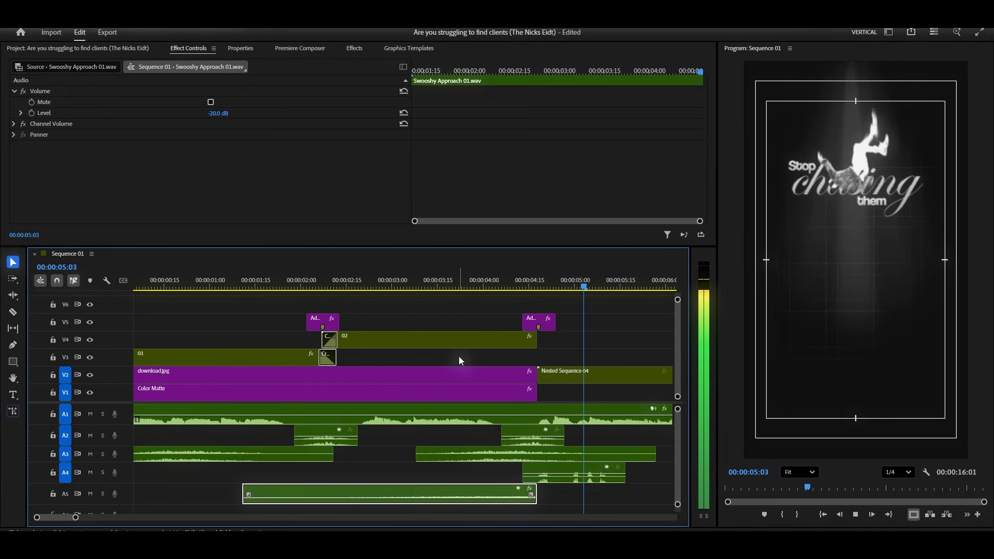
- Make room for more audio tracks and place the "Impact, Dark, Cinematic" sound on A6 at the start of Nested Sequence 04
{"action": "left_click_drag", "start_coordinate": [492, 284], "coordinate": [492, 304]}
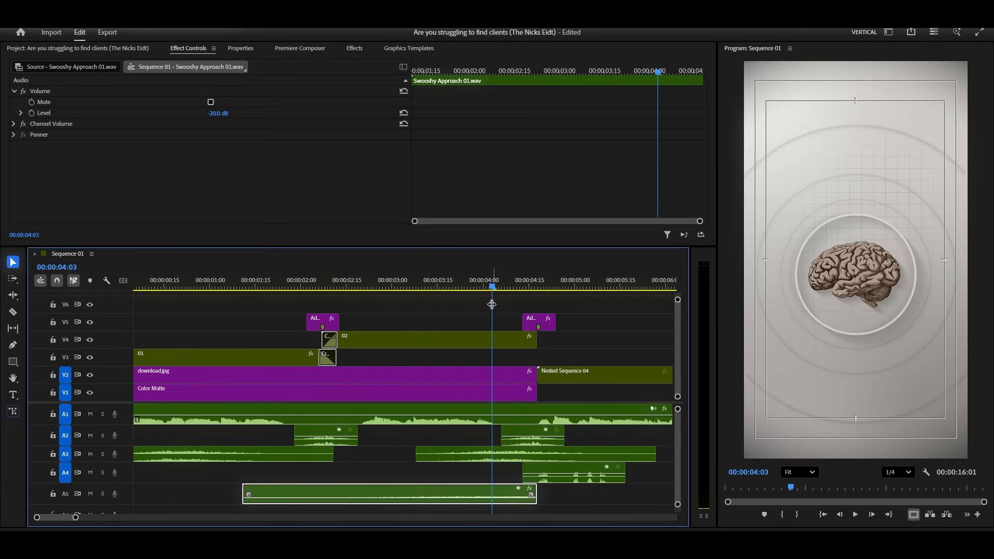
{"action": "left_click", "coordinate": [96, 50]}
{"action": "scroll", "coordinate": [440, 139], "scroll_direction": "up", "scroll_amount": 3}
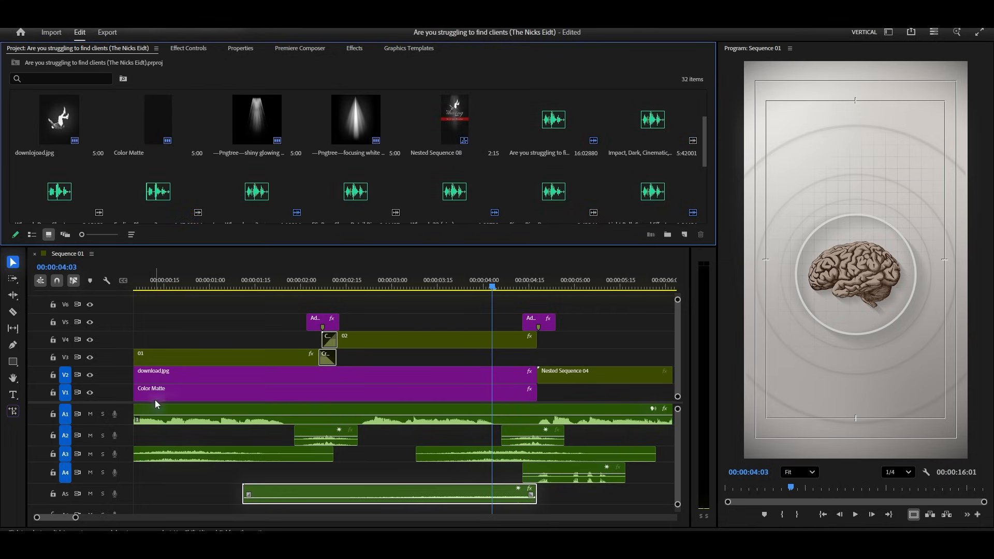
{"action": "left_click_drag", "start_coordinate": [678, 302], "coordinate": [678, 292]}
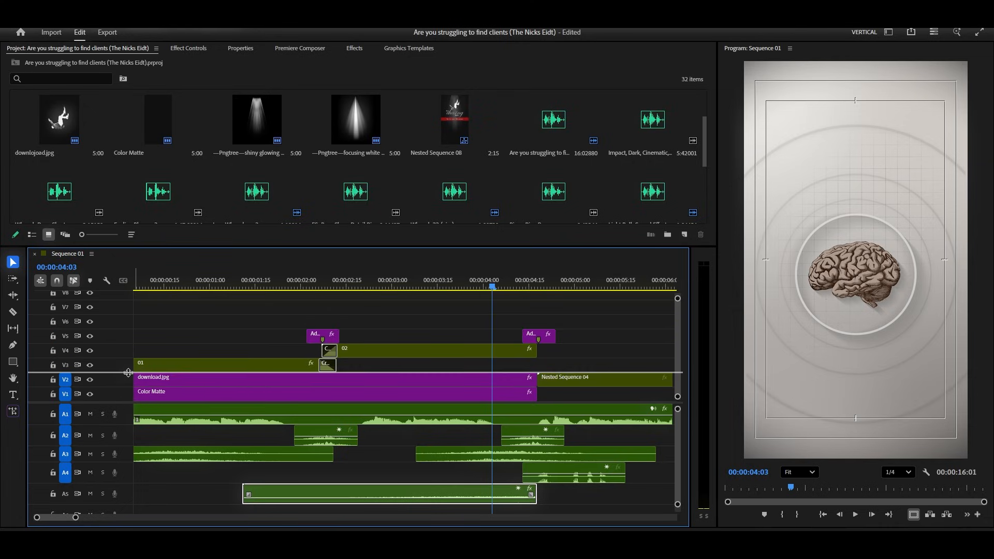
{"action": "left_click_drag", "start_coordinate": [128, 372], "coordinate": [128, 372]}
{"action": "left_click_drag", "start_coordinate": [639, 136], "coordinate": [539, 489]}
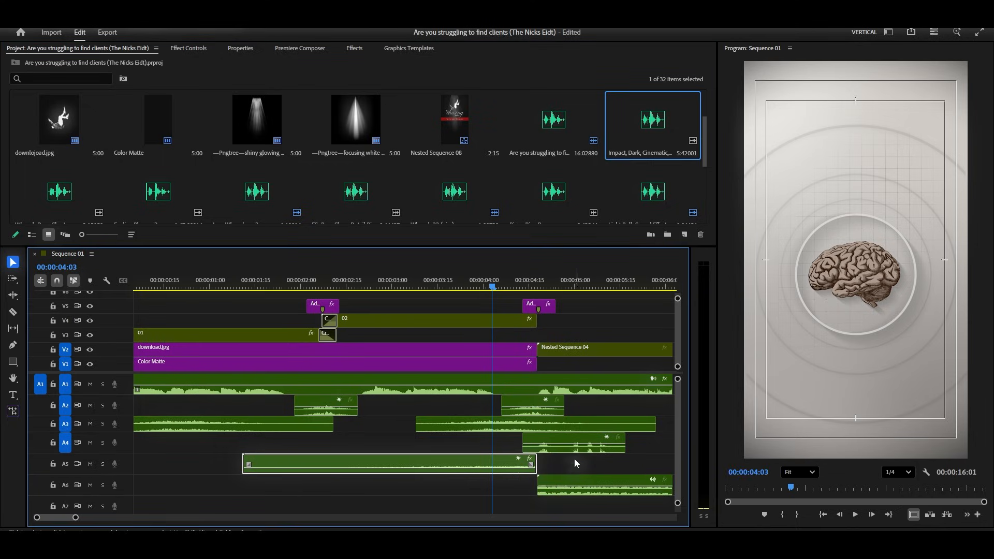
- Play the sequence from 00:00:04:03 to about 00:00:14:03 to check the impact and the sounds after it
{"action": "key", "text": "space"}
{"action": "scroll", "coordinate": [540, 424], "scroll_direction": "down", "scroll_amount": 5}
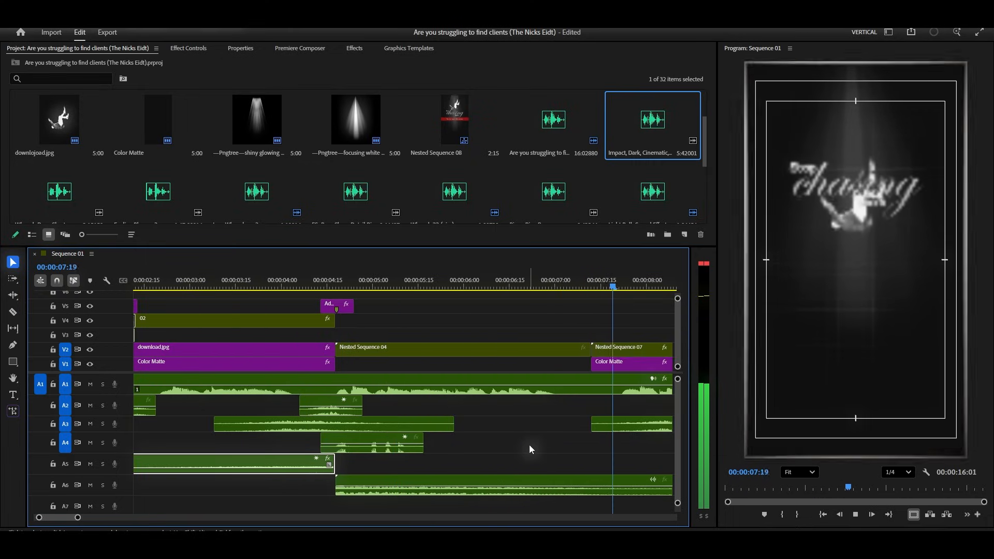
{"action": "scroll", "coordinate": [529, 446], "scroll_direction": "down", "scroll_amount": 4}
{"action": "scroll", "coordinate": [529, 446], "scroll_direction": "down", "scroll_amount": 4}
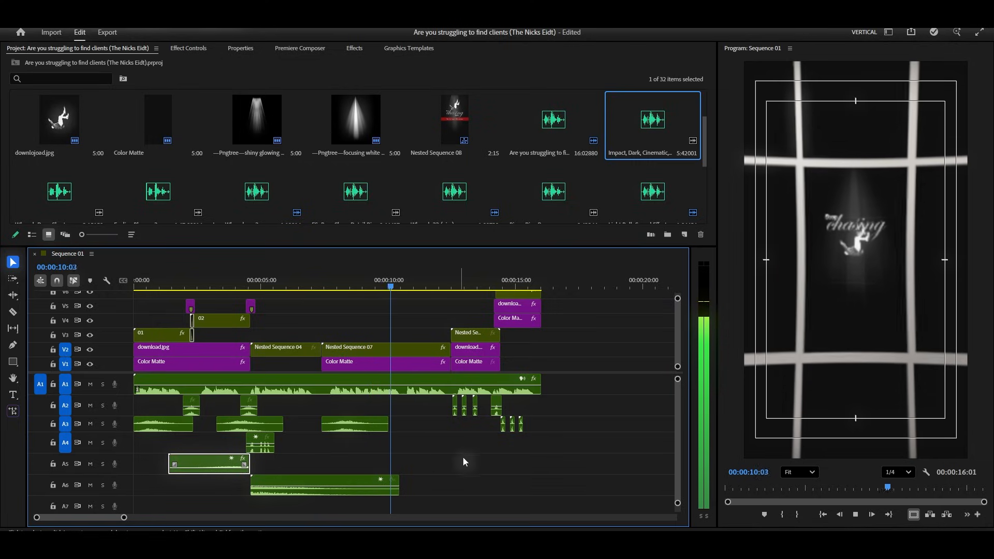
{"action": "scroll", "coordinate": [505, 450], "scroll_direction": "up", "scroll_amount": 3}
{"action": "scroll", "coordinate": [505, 447], "scroll_direction": "up", "scroll_amount": 1}
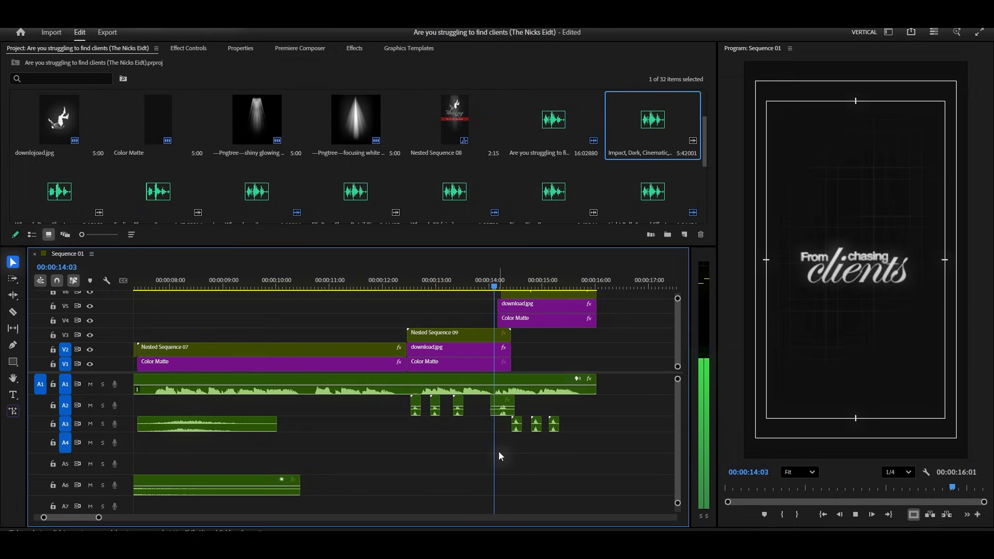
{"action": "key", "text": "space"}
- Add the ES_Bass, Sharp Detail sound to A4 at about 00:00:11:19, leading into Nested Sequence 09, preview it and save the project
{"action": "scroll", "coordinate": [428, 193], "scroll_direction": "down", "scroll_amount": 2}
{"action": "left_click_drag", "start_coordinate": [347, 124], "coordinate": [385, 454]}
{"action": "scroll", "coordinate": [385, 454], "scroll_direction": "up", "scroll_amount": 3}
{"action": "left_click", "coordinate": [318, 292]}
{"action": "key", "text": "space"}
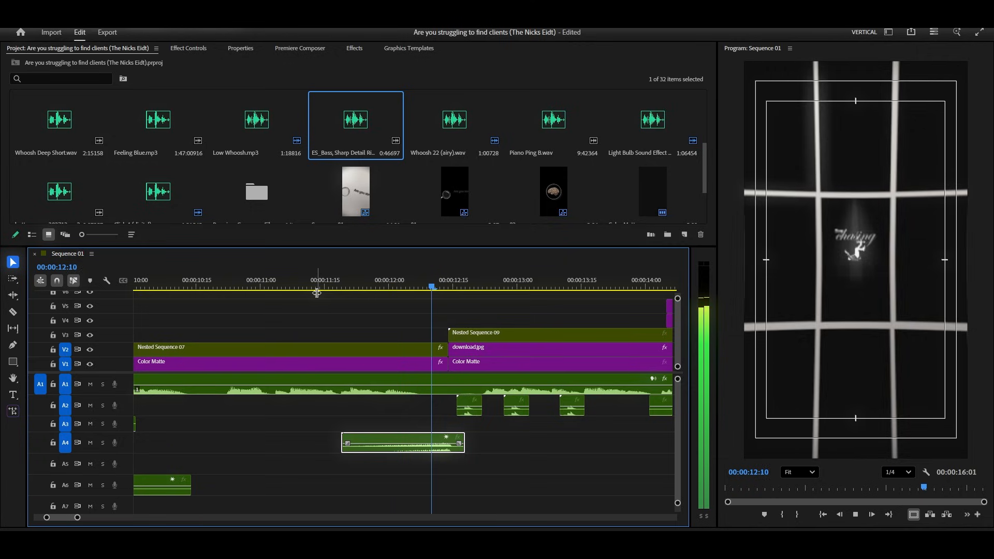
{"action": "scroll", "coordinate": [406, 373], "scroll_direction": "down", "scroll_amount": 3}
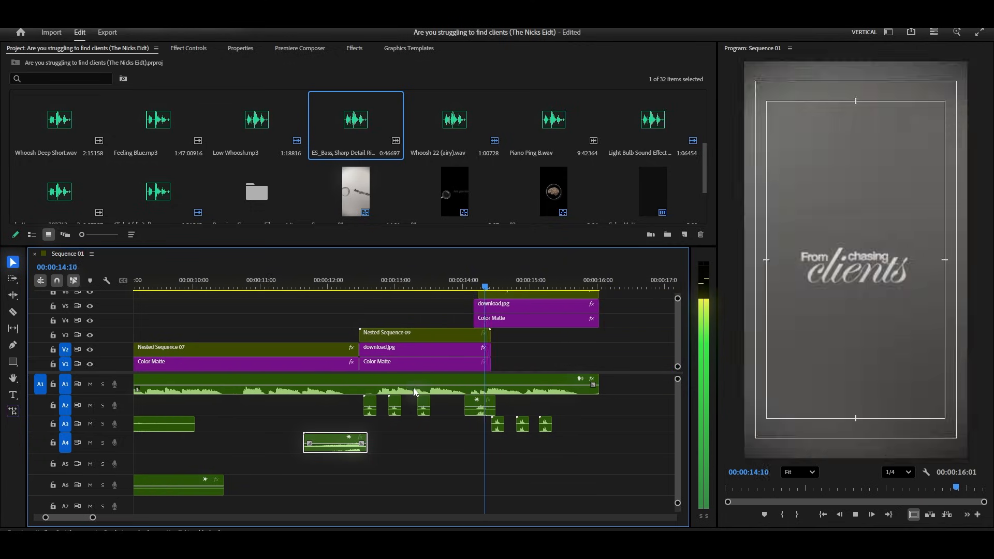
{"action": "key", "text": "space"}
{"action": "key", "text": "ctrl+s"}
- Move the ES_Bass sound on A4 to about 00:00:13:12, leading into the final scene, and play through the transition
{"action": "left_click_drag", "start_coordinate": [327, 443], "coordinate": [470, 444]}
{"action": "scroll", "coordinate": [488, 456], "scroll_direction": "up", "scroll_amount": 3}
{"action": "left_click_drag", "start_coordinate": [374, 283], "coordinate": [303, 287]}
{"action": "key", "text": "space"}
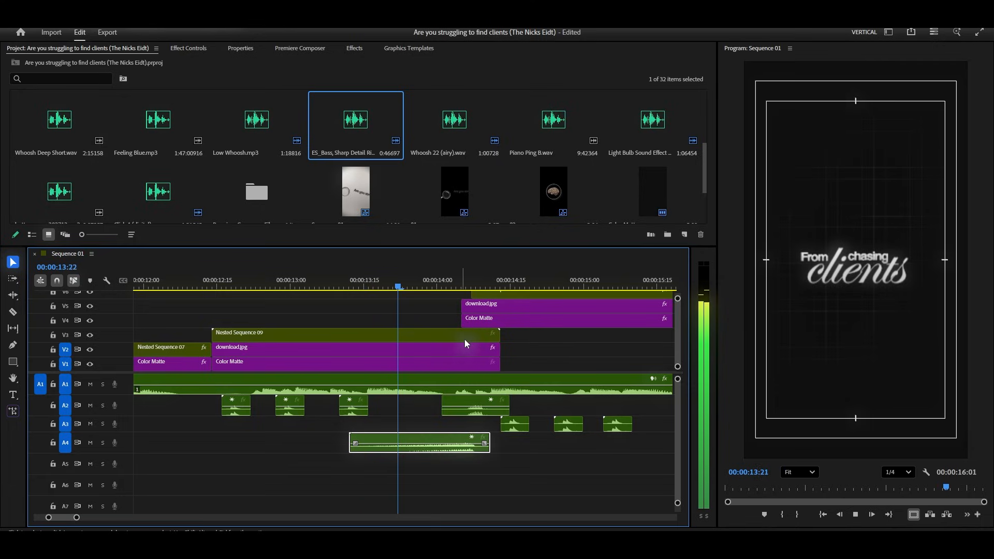
{"action": "key", "text": "space"}
{"action": "scroll", "coordinate": [486, 393], "scroll_direction": "down", "scroll_amount": 3}
{"action": "scroll", "coordinate": [485, 394], "scroll_direction": "down", "scroll_amount": 5}
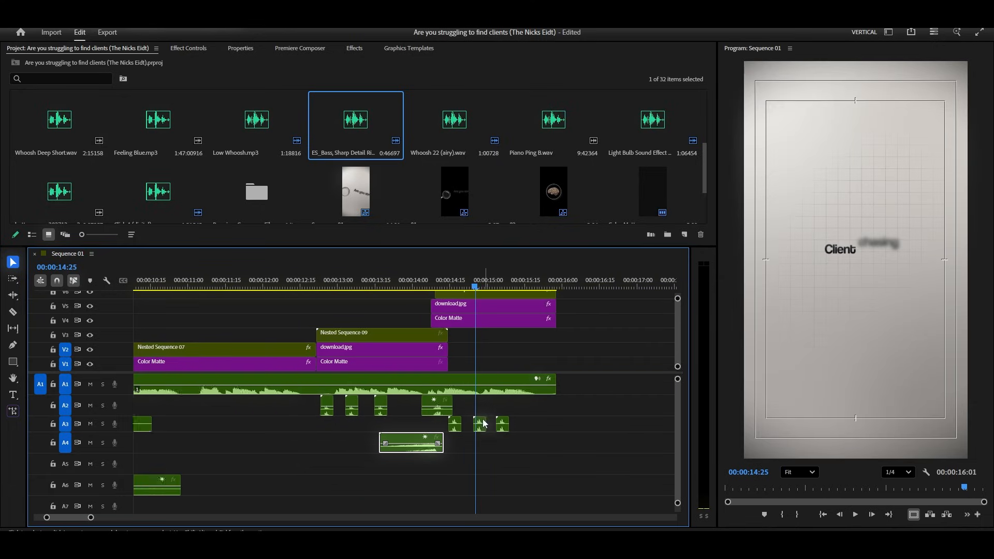
{"action": "scroll", "coordinate": [448, 445], "scroll_direction": "up", "scroll_amount": 3}
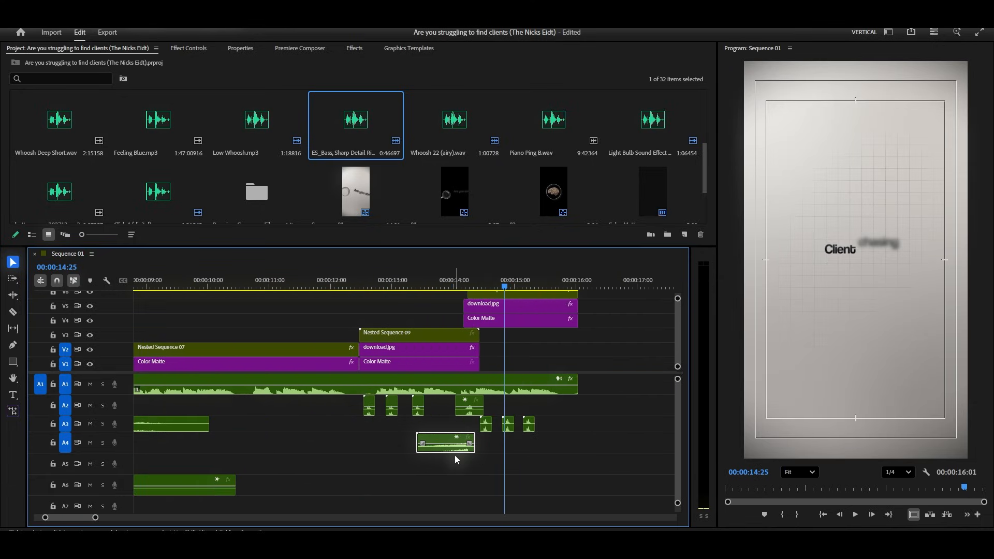
{"action": "left_click_drag", "start_coordinate": [450, 454], "coordinate": [550, 458]}
{"action": "key", "text": "ctrl+z"}
- Copy the ES_Bass sound on A4 to the end of the final scene so it finishes with the sequence at 00:00:16:01
{"action": "scroll", "coordinate": [544, 455], "scroll_direction": "up", "scroll_amount": 3}
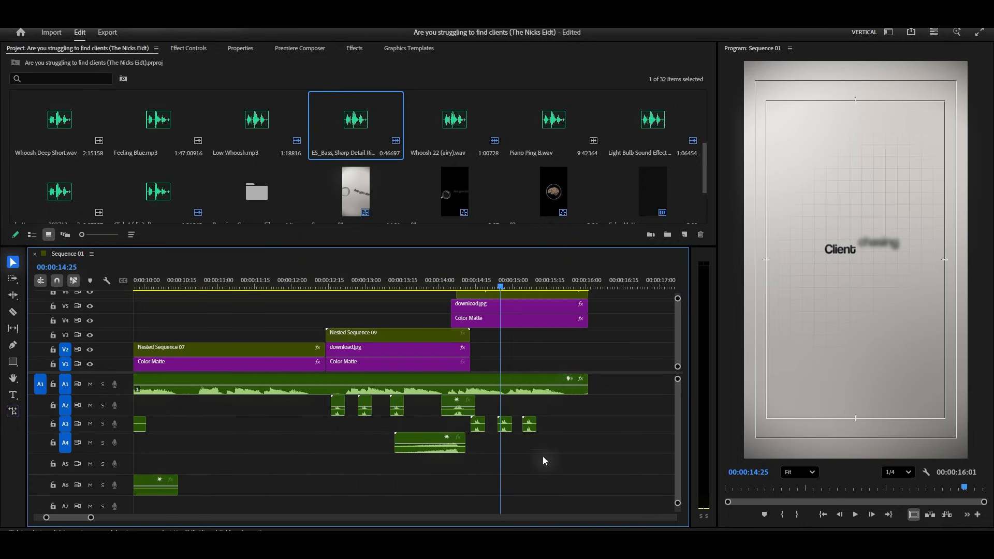
{"action": "left_click_drag", "start_coordinate": [363, 441], "coordinate": [576, 444]}
{"action": "left_click_drag", "start_coordinate": [635, 442], "coordinate": [637, 441]}
{"action": "left_click", "coordinate": [591, 439]}
{"action": "scroll", "coordinate": [589, 456], "scroll_direction": "down", "scroll_amount": 5}
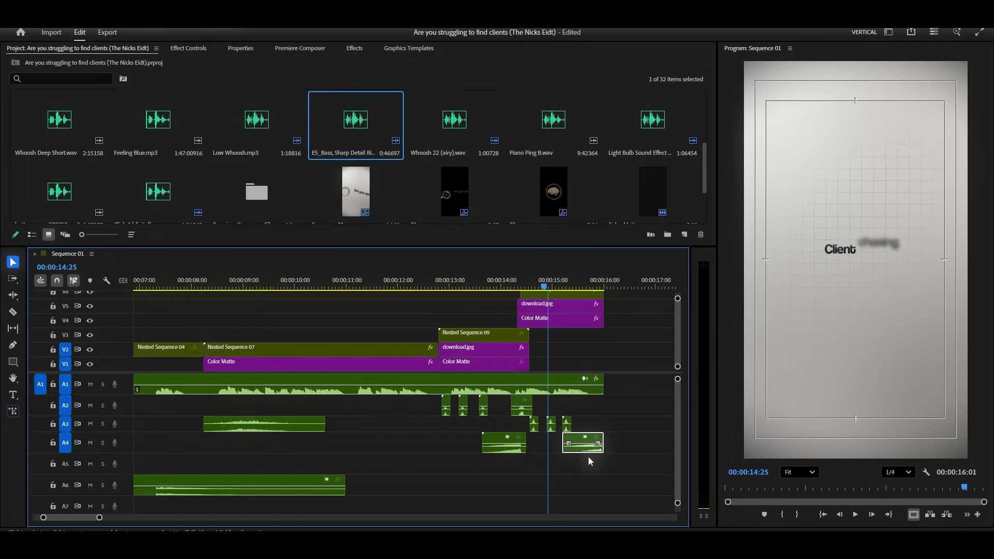
- Copy the riser sound on A5 to the end of the sequence so it finishes at 00:00:16:01, and play the final scene
{"action": "left_click", "coordinate": [198, 460]}
{"action": "left_click_drag", "start_coordinate": [204, 461], "coordinate": [516, 466]}
{"action": "scroll", "coordinate": [589, 461], "scroll_direction": "up", "scroll_amount": 5}
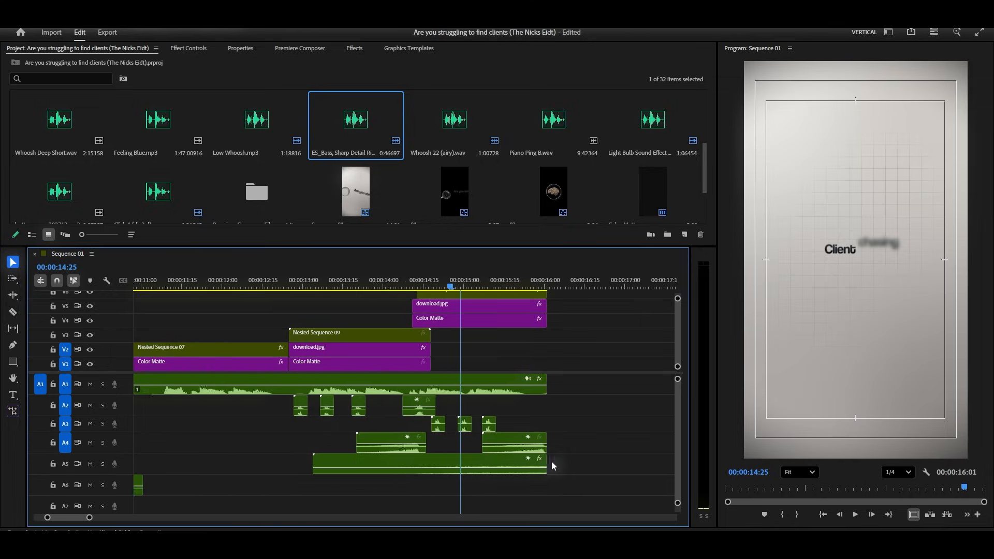
{"action": "scroll", "coordinate": [552, 461], "scroll_direction": "down", "scroll_amount": 2}
{"action": "key", "text": "space"}
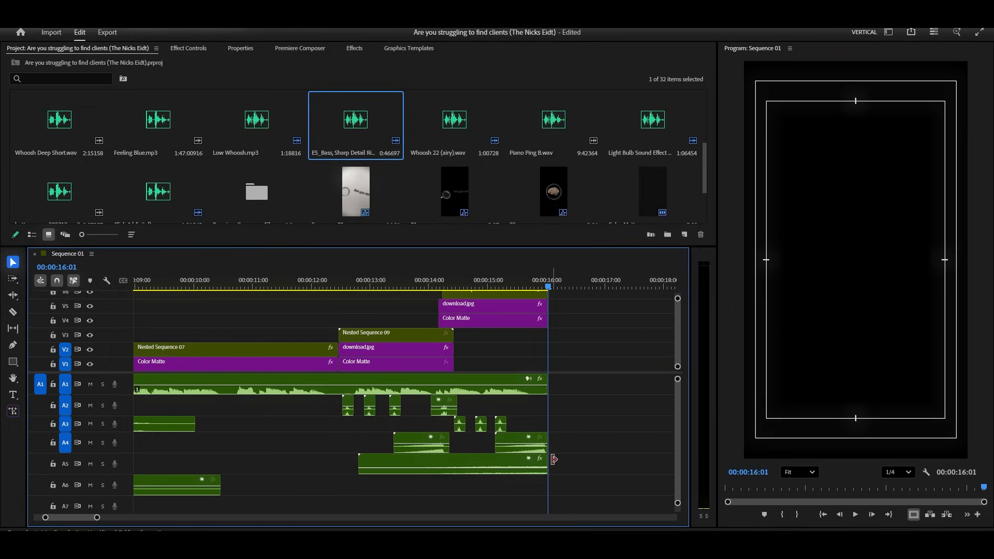
- Play the sequence from the start to about 00:00:09:18 to check the sound mix
{"action": "scroll", "coordinate": [553, 459], "scroll_direction": "down", "scroll_amount": 4}
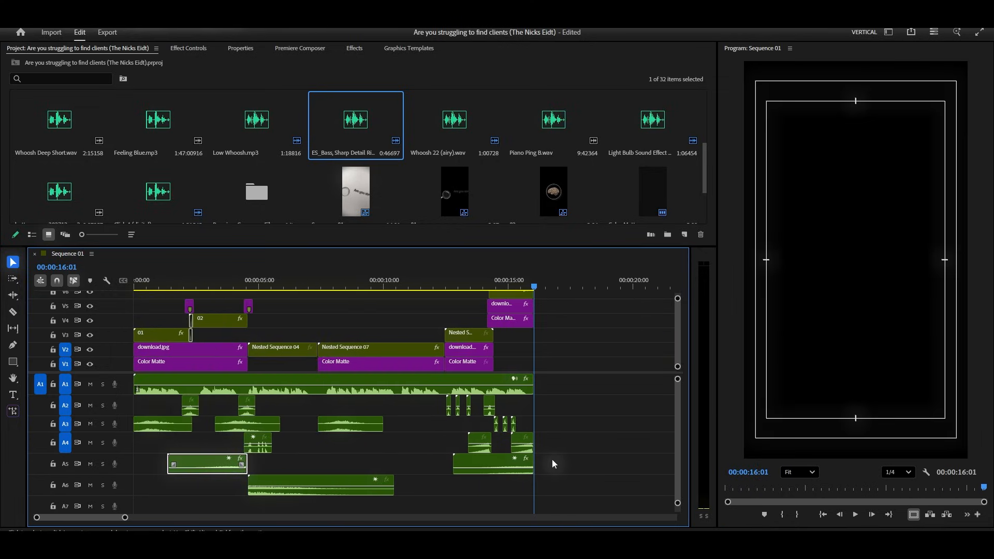
{"action": "key", "text": "Home"}
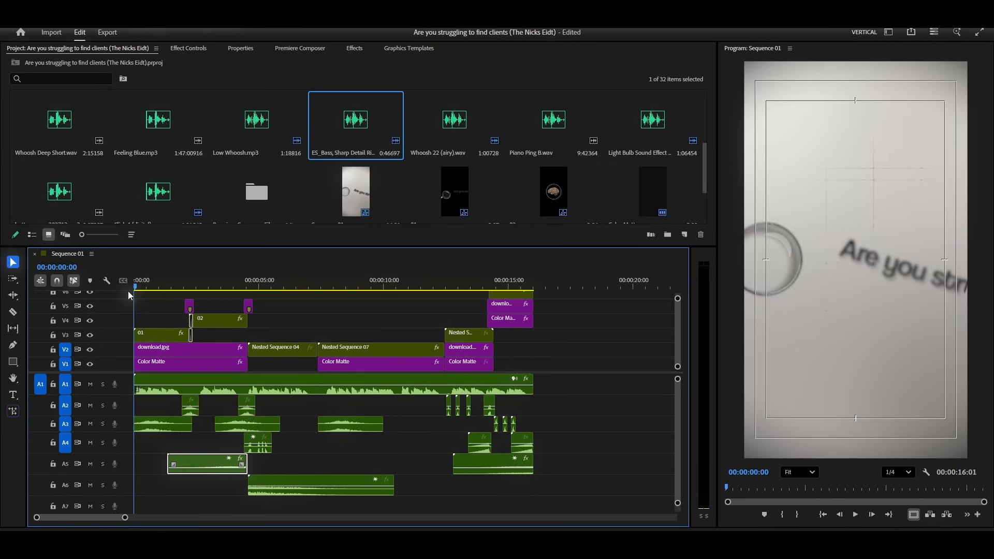
{"action": "key", "text": "space"}
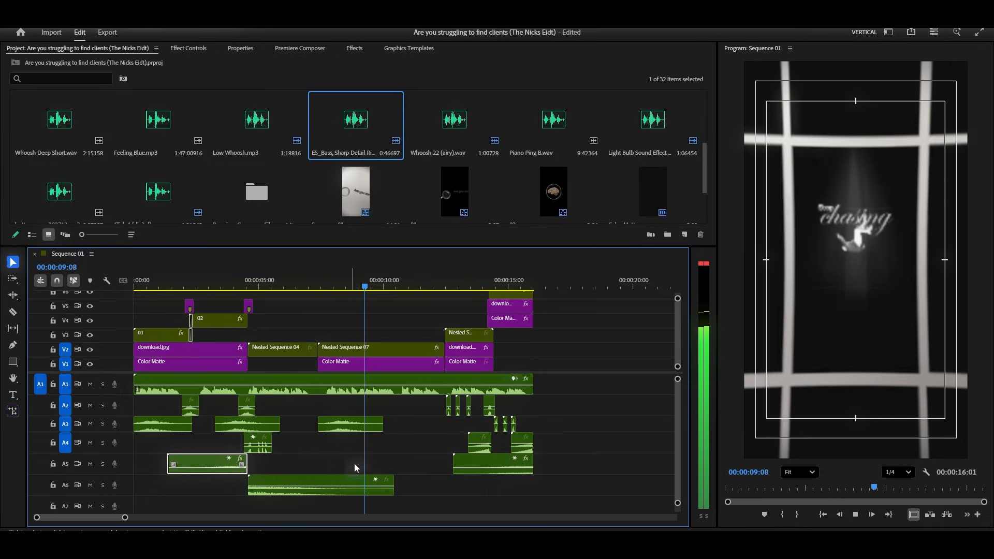
{"action": "key", "text": "space"}
- Set the volume level of the Whoosh 22 (airy) clip under Nested Sequence 07 to -5 dB and copy its Volume effect
{"action": "scroll", "coordinate": [350, 424], "scroll_direction": "up", "scroll_amount": 3}
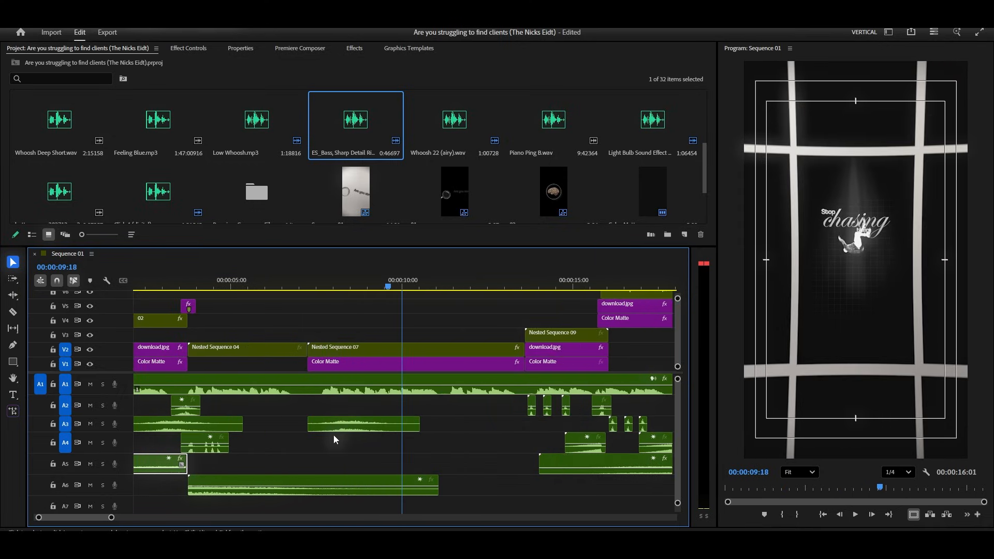
{"action": "left_click", "coordinate": [188, 49]}
{"action": "left_click", "coordinate": [367, 430]}
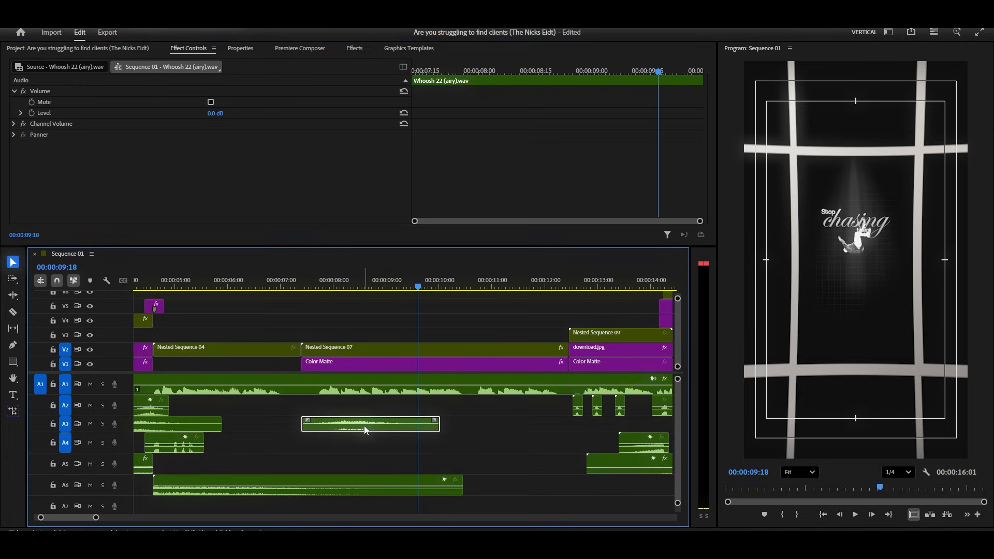
{"action": "left_click", "coordinate": [222, 112]}
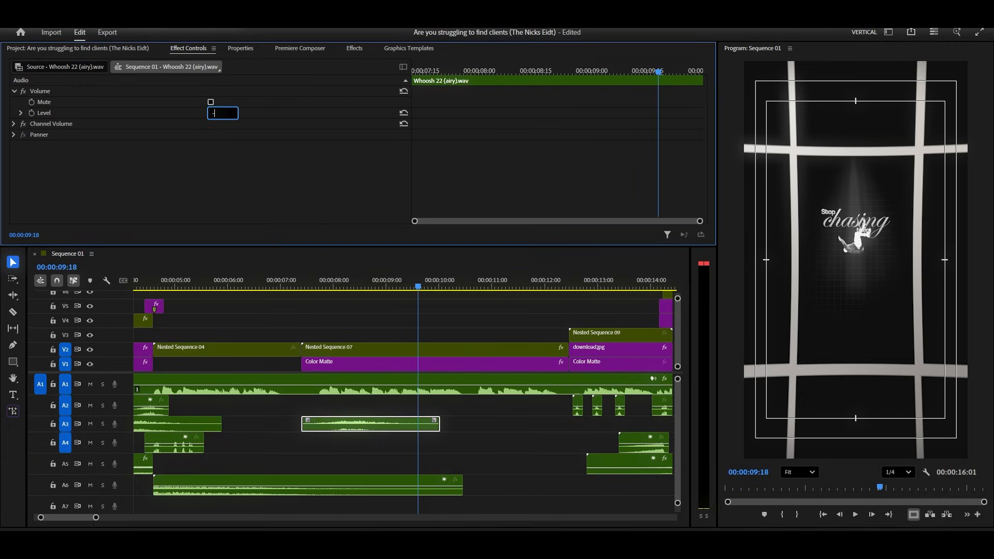
{"action": "right_click", "coordinate": [51, 89]}
{"action": "left_click", "coordinate": [99, 131]}
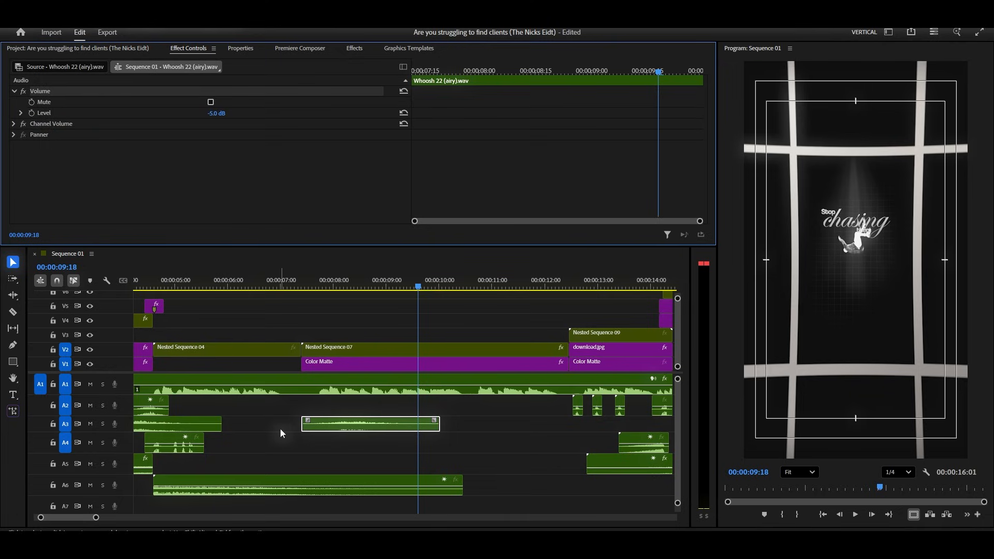
- Apply the copied volume to the earlier whooshes on A2 and A3 and to the sounds on A2 to A4 near the end
{"action": "scroll", "coordinate": [282, 431], "scroll_direction": "down", "scroll_amount": 3}
{"action": "left_click", "coordinate": [147, 448]}
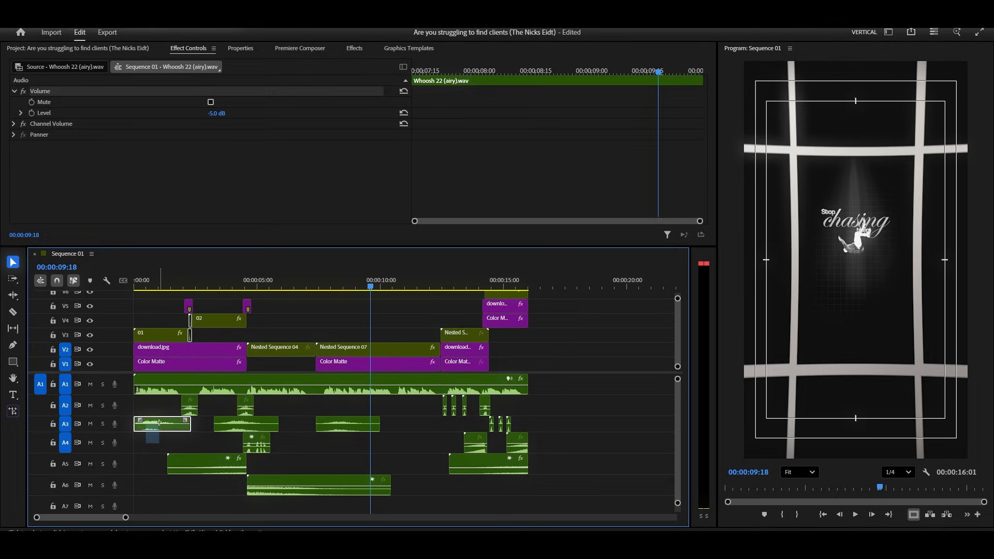
{"action": "left_click_drag", "start_coordinate": [149, 409], "coordinate": [259, 422]}
{"action": "scroll", "coordinate": [449, 433], "scroll_direction": "up", "scroll_amount": 1}
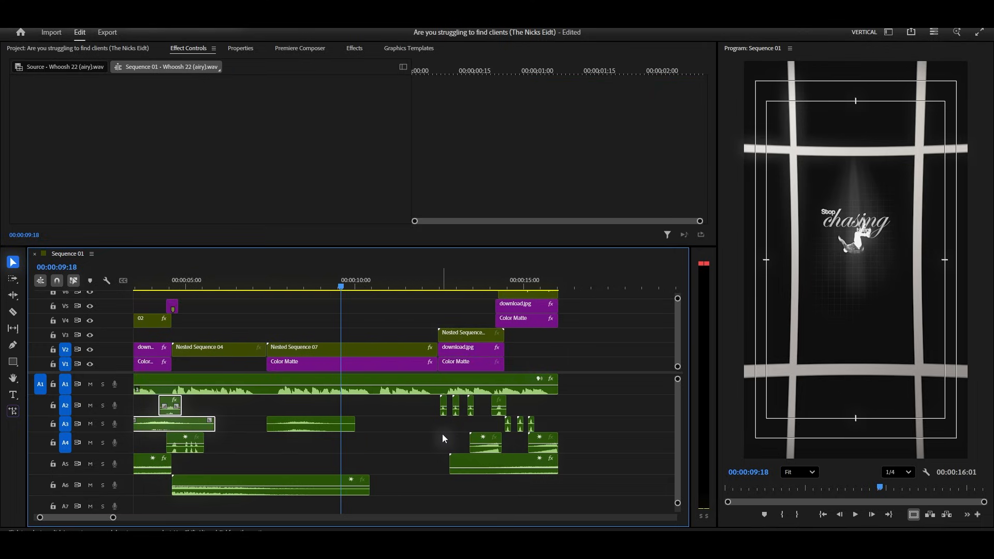
{"action": "left_click", "coordinate": [434, 414]}
{"action": "left_click_drag", "start_coordinate": [425, 416], "coordinate": [550, 445]}
- Play the closing scenes from just before Nested Sequence 09 to the end to check the sound levels
{"action": "left_click", "coordinate": [296, 285]}
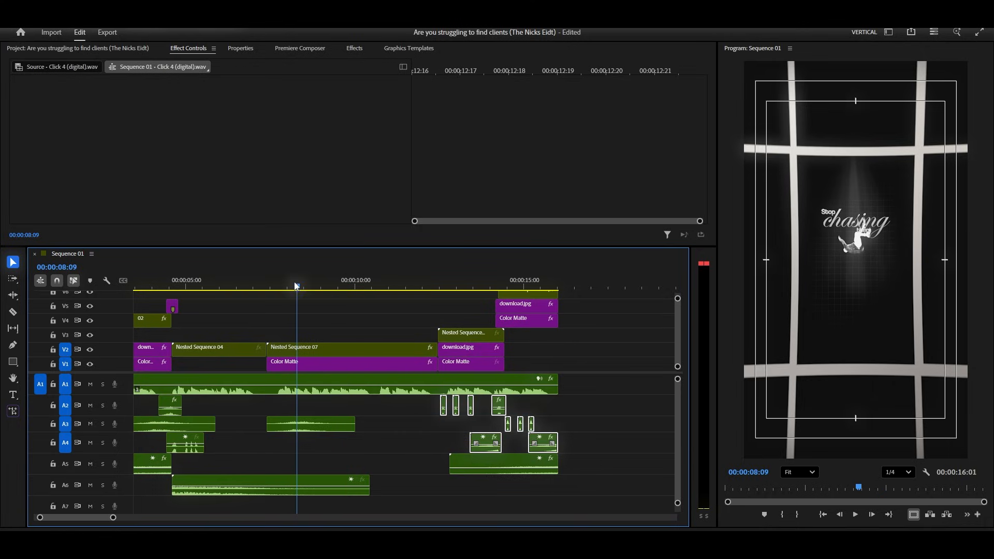
{"action": "left_click", "coordinate": [289, 285]}
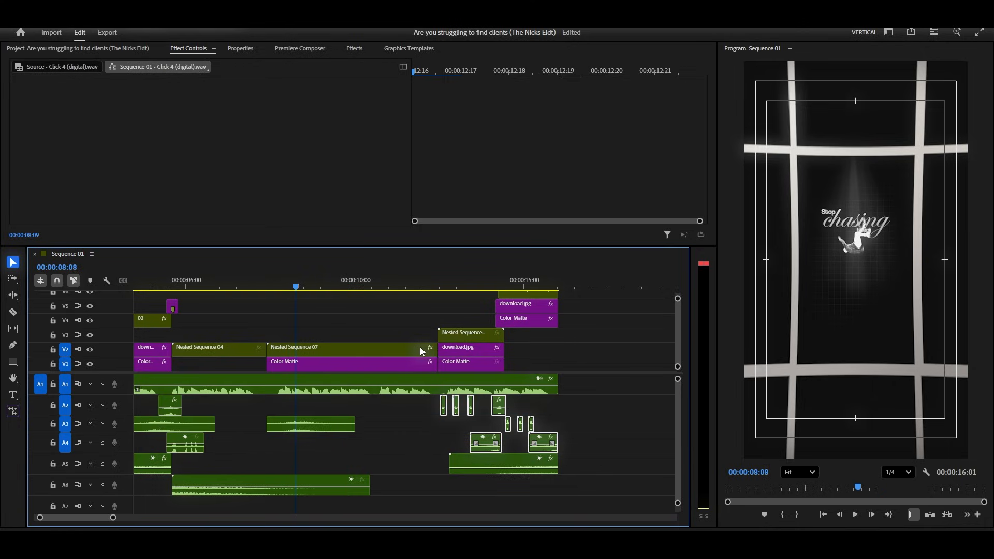
{"action": "left_click", "coordinate": [435, 286]}
{"action": "key", "text": "space"}
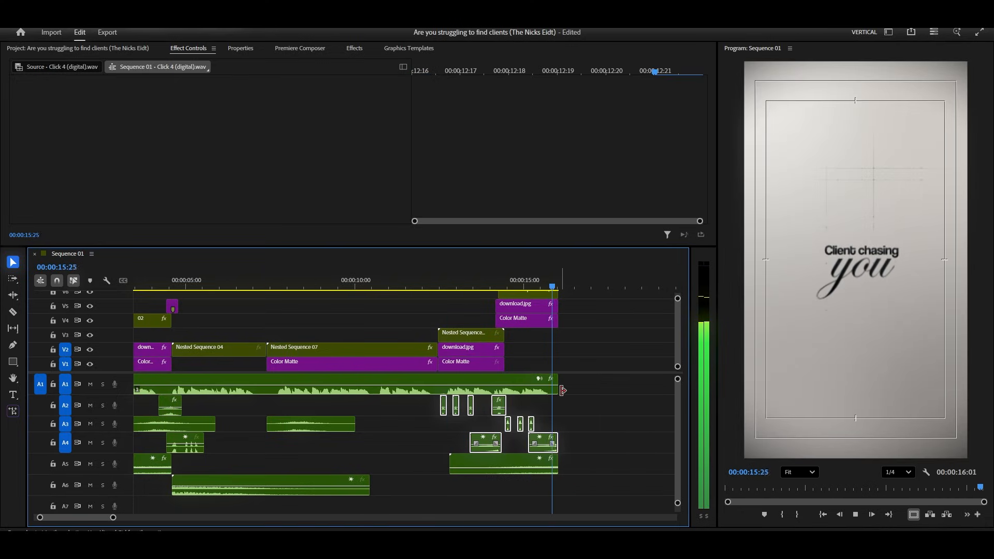
{"action": "key", "text": "backslash"}
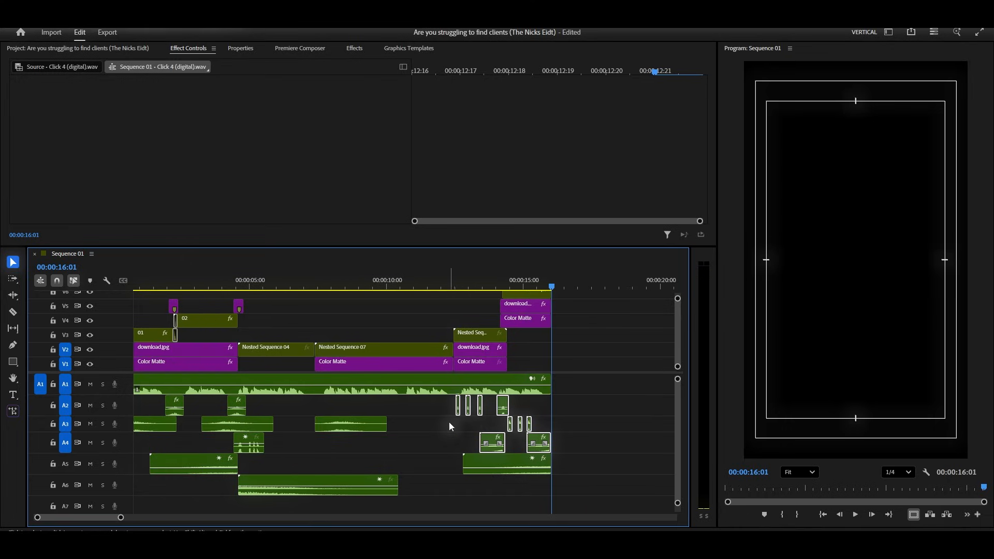
{"action": "key", "text": "minus"}
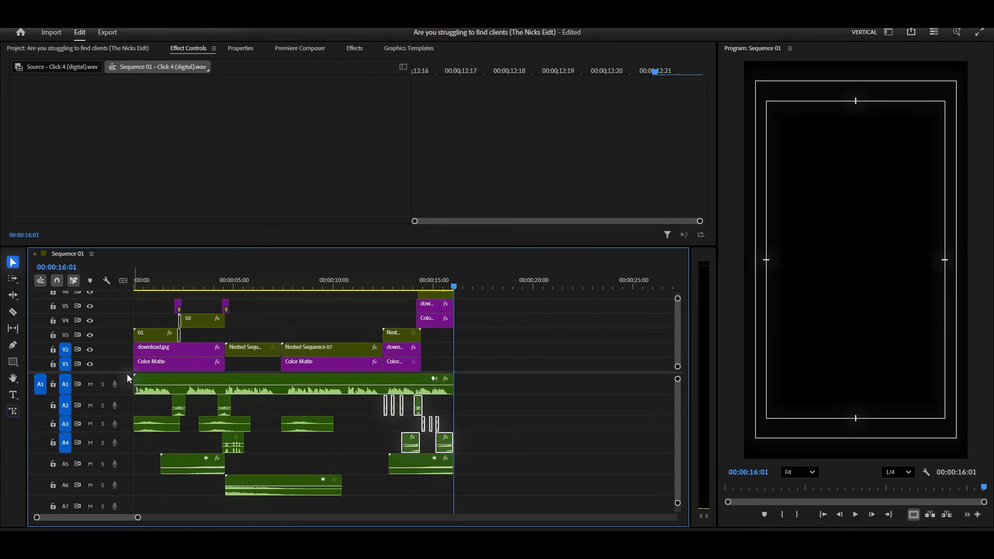
- Add an Adjustment Layer on V8 spanning the whole sequence to 00:00:16:01 and set the playhead to 00:00:01:10
{"action": "left_click_drag", "start_coordinate": [127, 374], "coordinate": [139, 461]}
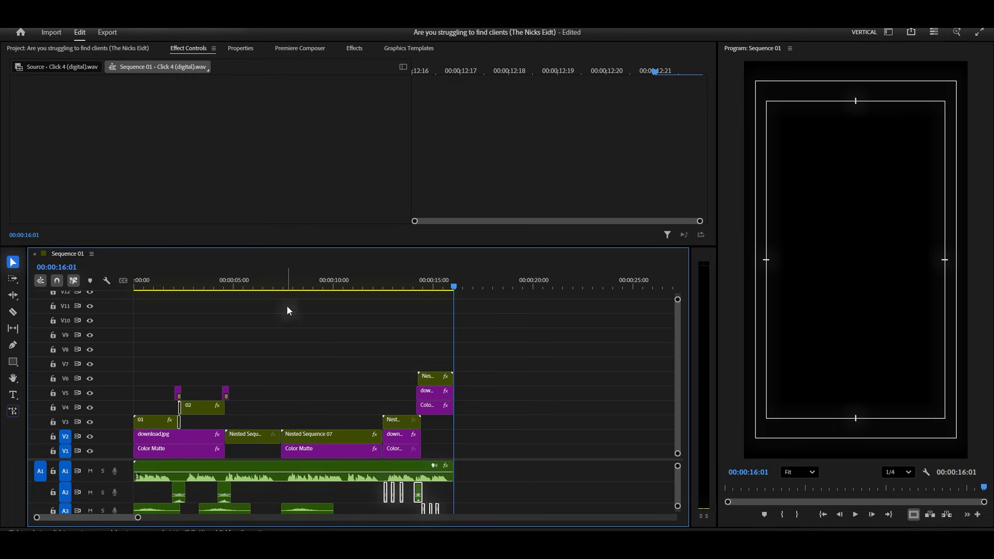
{"action": "left_click", "coordinate": [110, 49]}
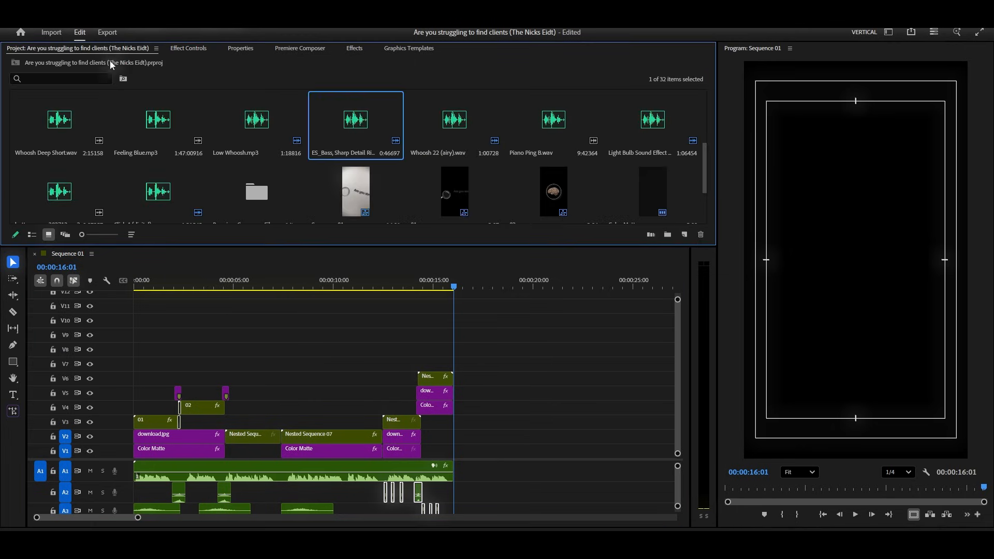
{"action": "left_click_drag", "start_coordinate": [446, 119], "coordinate": [127, 357]}
{"action": "left_click_drag", "start_coordinate": [242, 351], "coordinate": [453, 351]}
{"action": "left_click", "coordinate": [408, 286]}
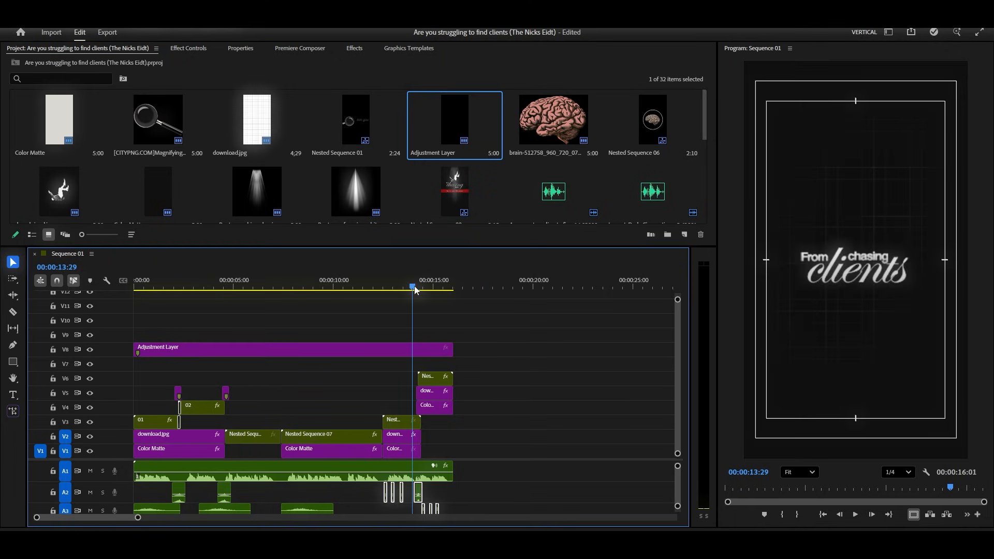
{"action": "left_click_drag", "start_coordinate": [409, 292], "coordinate": [162, 339]}
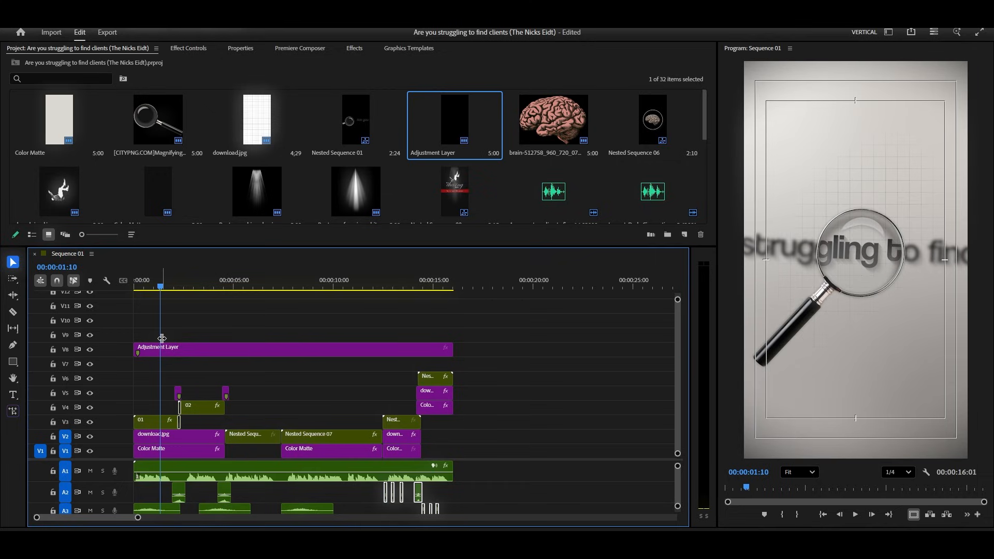
- Apply the NE - RGB Blur preset from The Nicks Edit Presets' NE - Tools folder to the adjustment layer on V8
{"action": "left_click", "coordinate": [189, 48]}
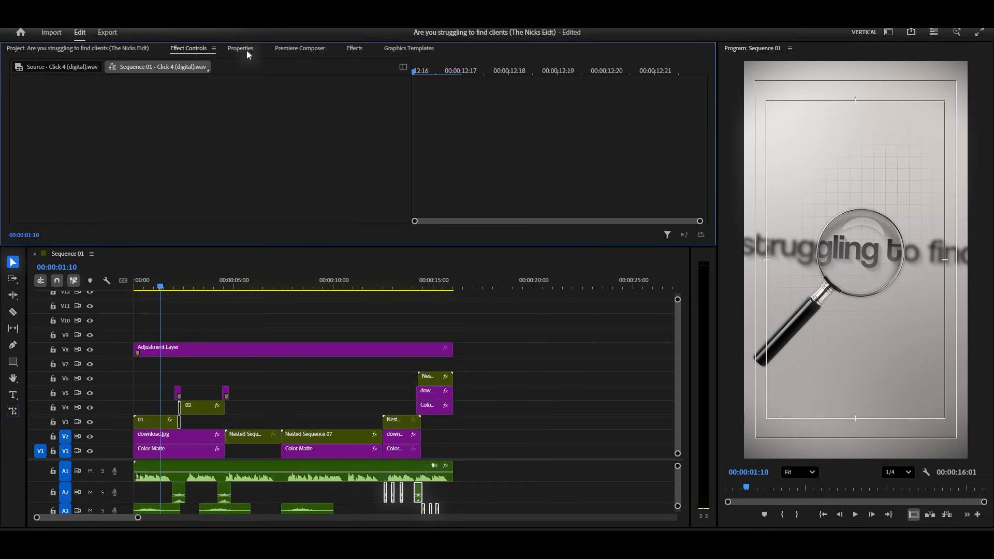
{"action": "left_click", "coordinate": [353, 48]}
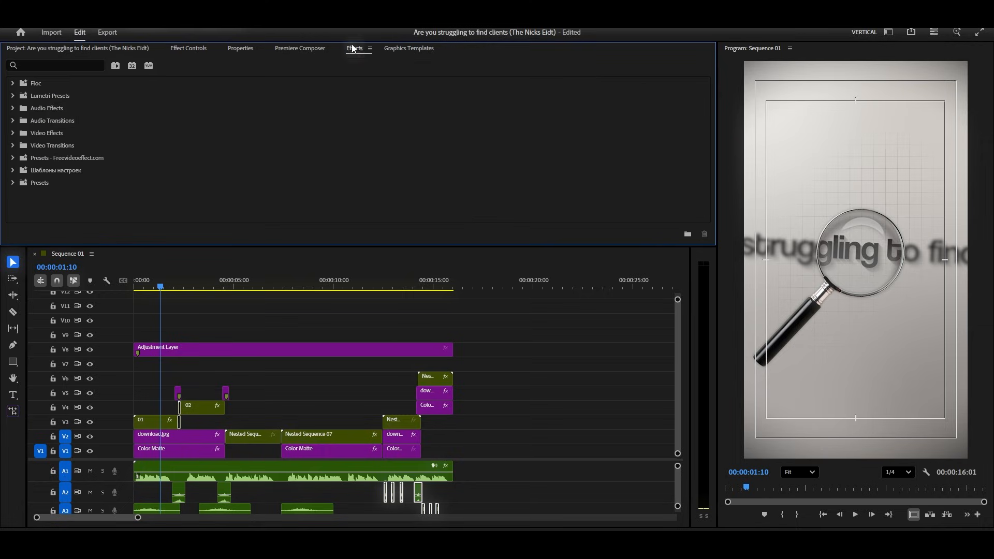
{"action": "left_click", "coordinate": [13, 83]}
{"action": "left_click", "coordinate": [13, 83]}
{"action": "left_click", "coordinate": [13, 83]}
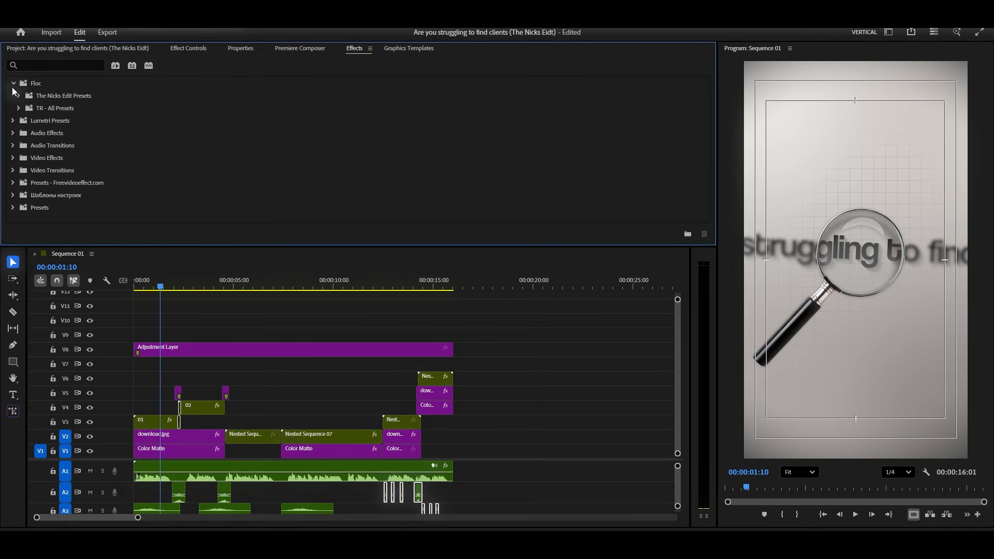
{"action": "left_click", "coordinate": [18, 96]}
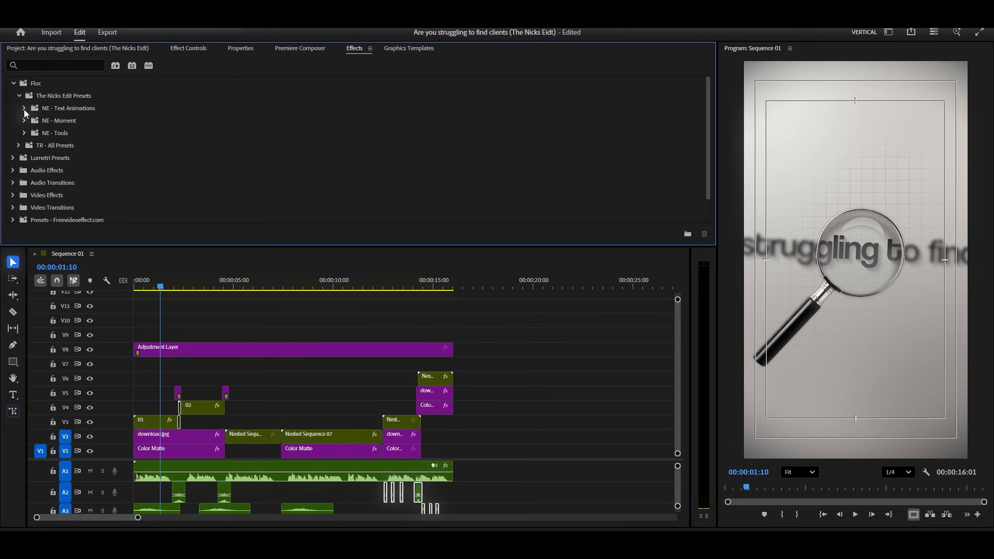
{"action": "left_click", "coordinate": [24, 109]}
{"action": "scroll", "coordinate": [162, 145], "scroll_direction": "down", "scroll_amount": 4}
{"action": "scroll", "coordinate": [163, 148], "scroll_direction": "up", "scroll_amount": 5}
{"action": "left_click", "coordinate": [24, 108]}
{"action": "left_click", "coordinate": [25, 133]}
{"action": "scroll", "coordinate": [122, 135], "scroll_direction": "down", "scroll_amount": 4}
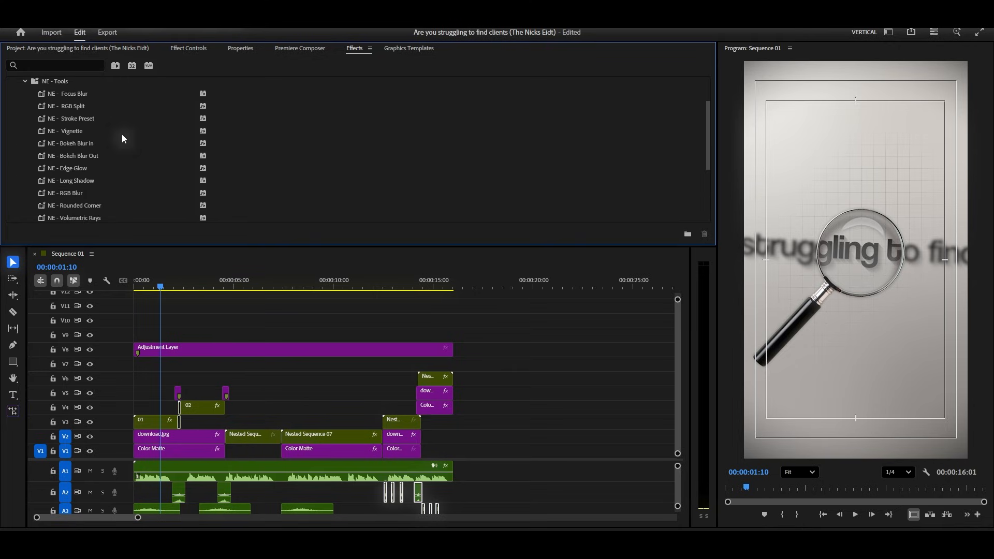
{"action": "left_click", "coordinate": [72, 194]}
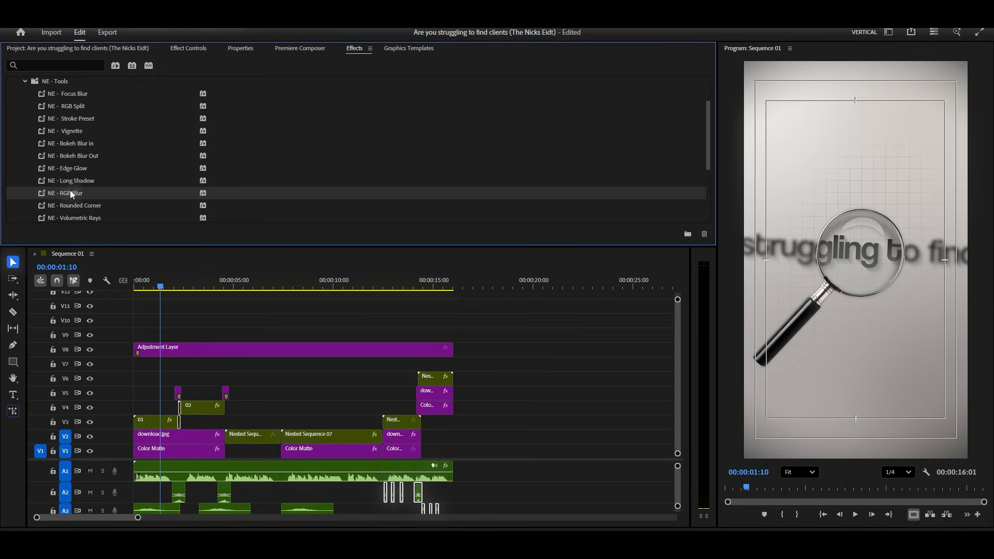
{"action": "left_click_drag", "start_coordinate": [174, 413], "coordinate": [153, 353]}
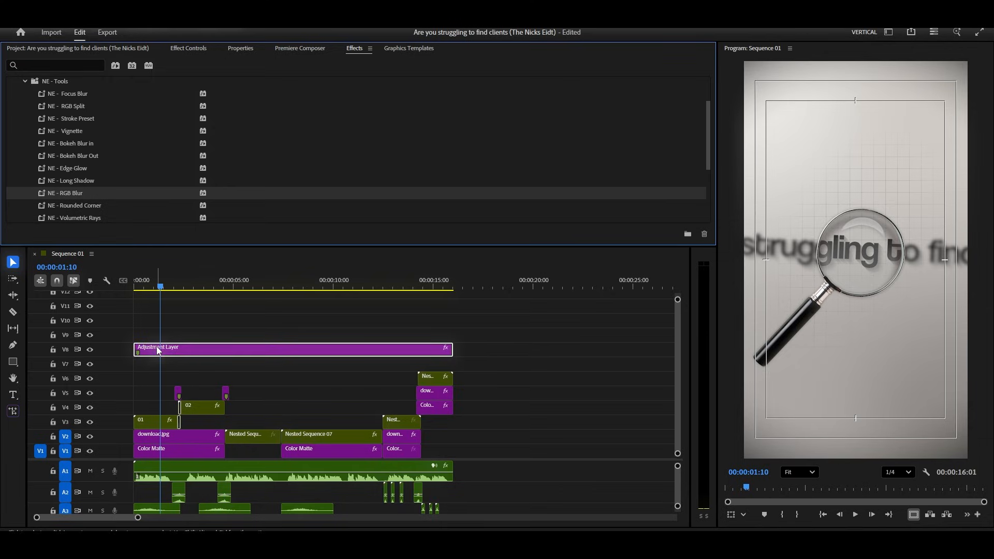
{"action": "left_click", "coordinate": [25, 81]}
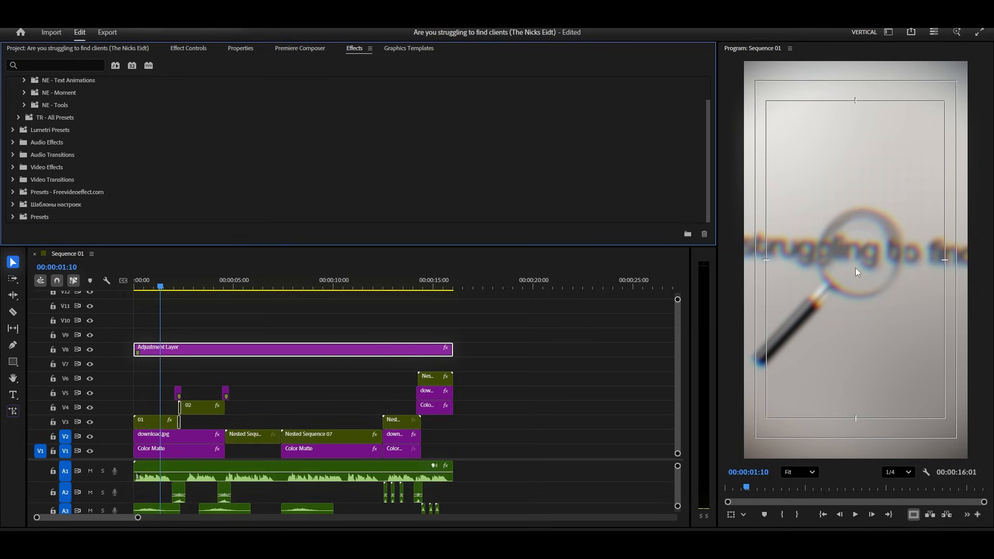
- Add an ellipse mask to the adjustment layer's RGB Blur effect and stretch it into a tall oval reaching the inner safe margins
{"action": "left_click", "coordinate": [188, 48]}
{"action": "scroll", "coordinate": [73, 176], "scroll_direction": "down", "scroll_amount": 5}
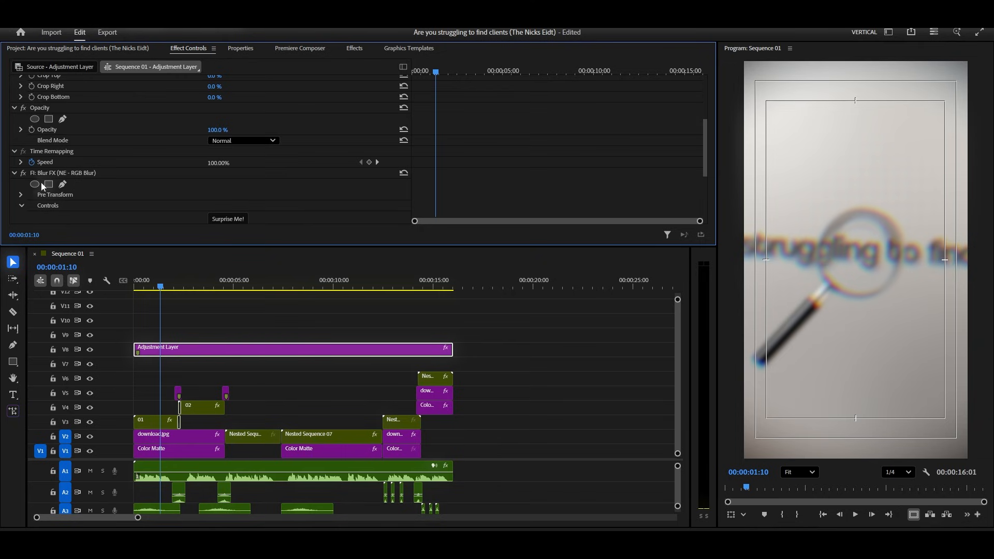
{"action": "left_click", "coordinate": [35, 184]}
{"action": "left_click_drag", "start_coordinate": [857, 165], "coordinate": [859, 110]}
{"action": "left_click_drag", "start_coordinate": [854, 362], "coordinate": [857, 433]}
{"action": "left_click_drag", "start_coordinate": [886, 265], "coordinate": [946, 271]}
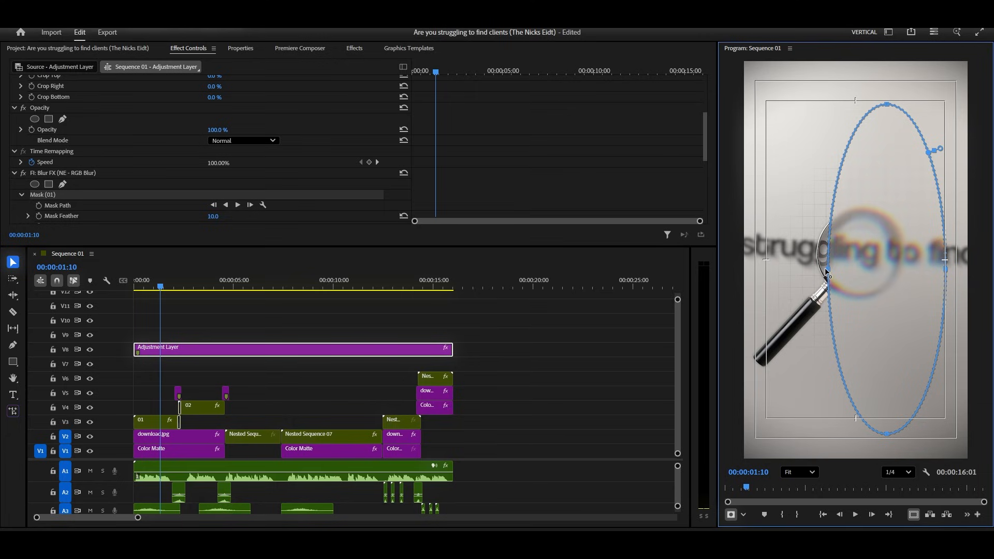
{"action": "left_click_drag", "start_coordinate": [815, 272], "coordinate": [765, 272]}
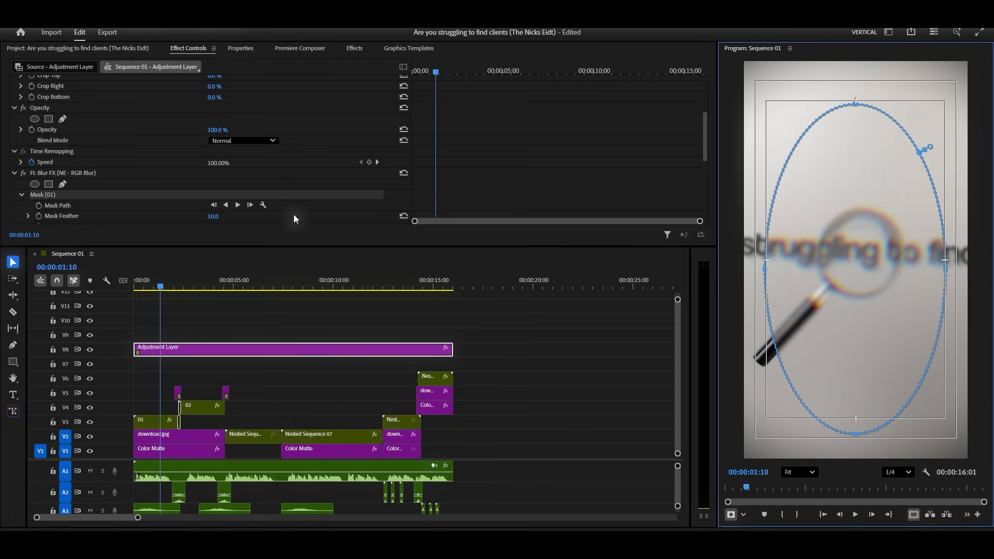
- Feather the RGB Blur mask to 223, invert it, and nudge its side edge slightly outward
{"action": "left_click_drag", "start_coordinate": [220, 217], "coordinate": [307, 217]}
{"action": "scroll", "coordinate": [222, 207], "scroll_direction": "down", "scroll_amount": 4}
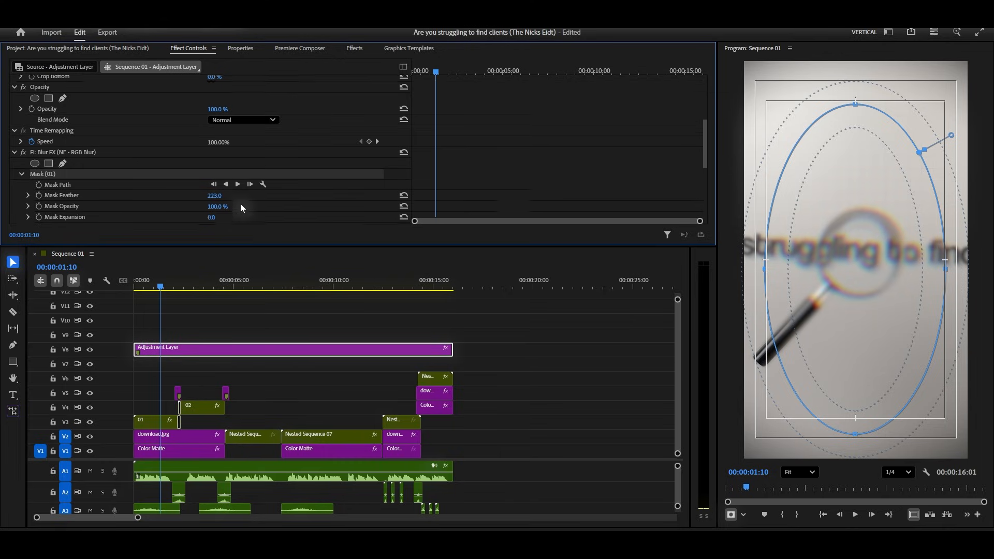
{"action": "left_click", "coordinate": [210, 166]}
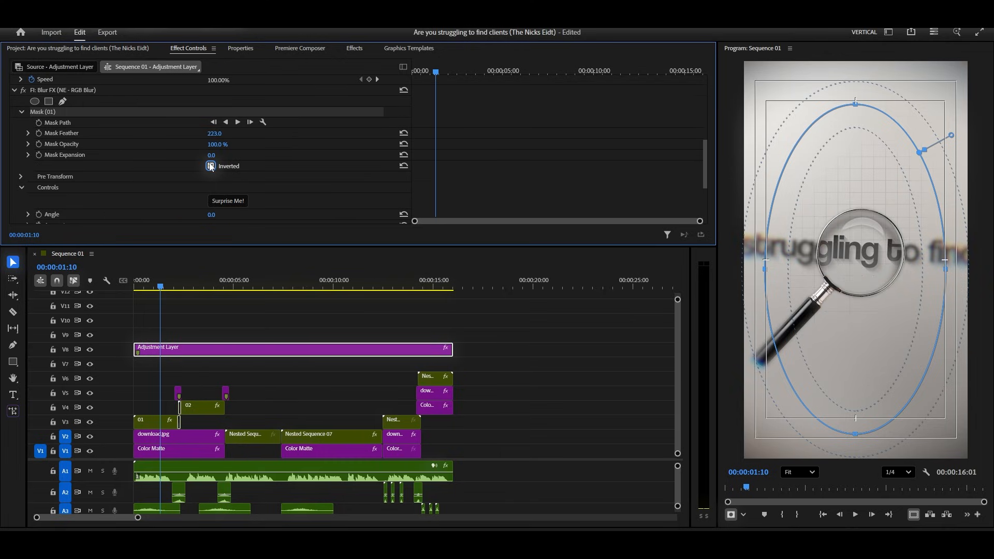
{"action": "left_click", "coordinate": [767, 265]}
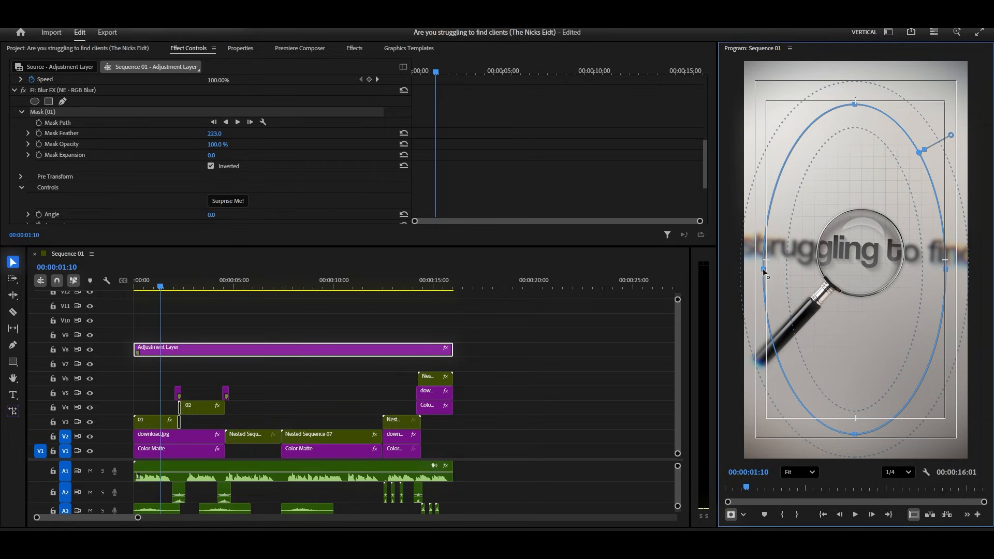
{"action": "scroll", "coordinate": [265, 188], "scroll_direction": "down", "scroll_amount": 1}
{"action": "scroll", "coordinate": [261, 193], "scroll_direction": "down", "scroll_amount": 2}
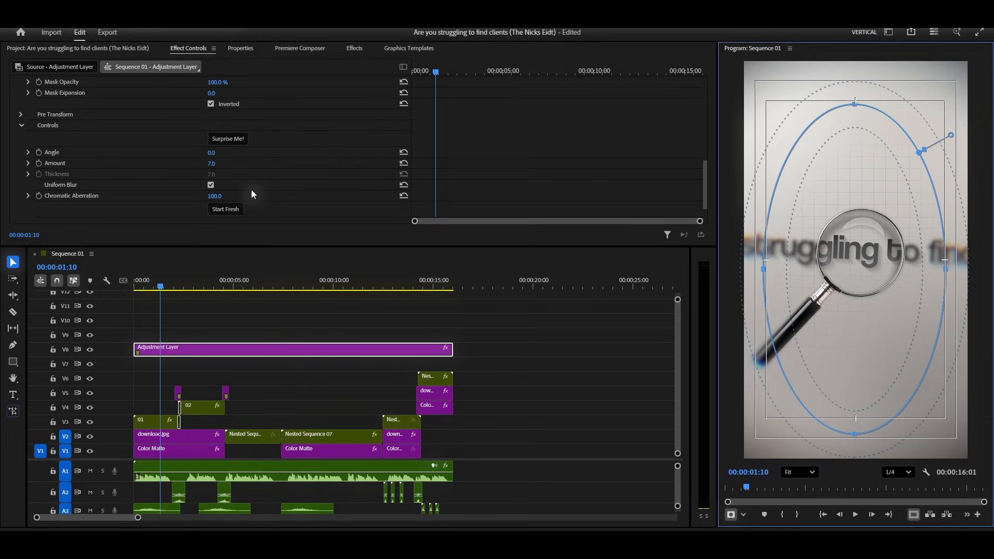
{"action": "scroll", "coordinate": [246, 192], "scroll_direction": "down", "scroll_amount": 2}
{"action": "scroll", "coordinate": [246, 192], "scroll_direction": "up", "scroll_amount": 3}
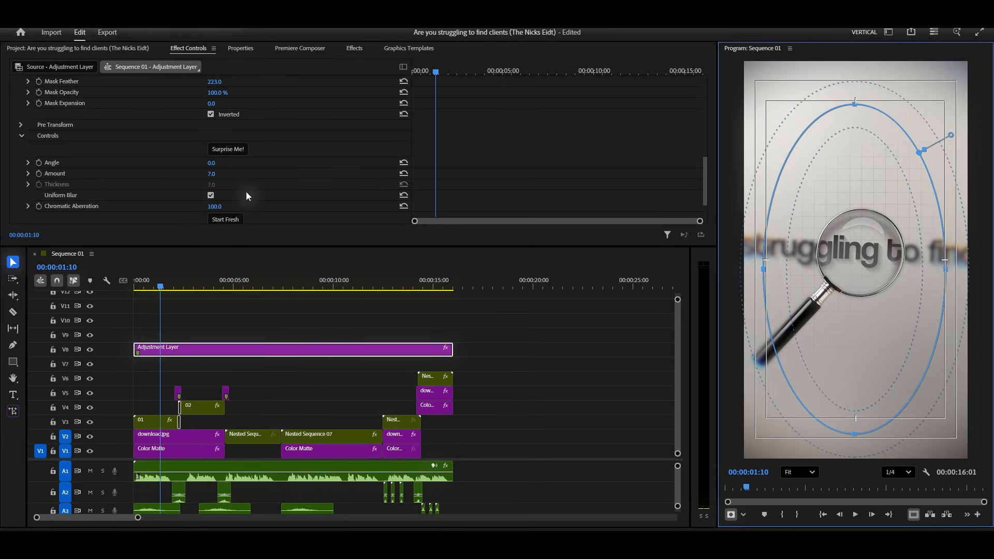
{"action": "scroll", "coordinate": [247, 195], "scroll_direction": "down", "scroll_amount": 2}
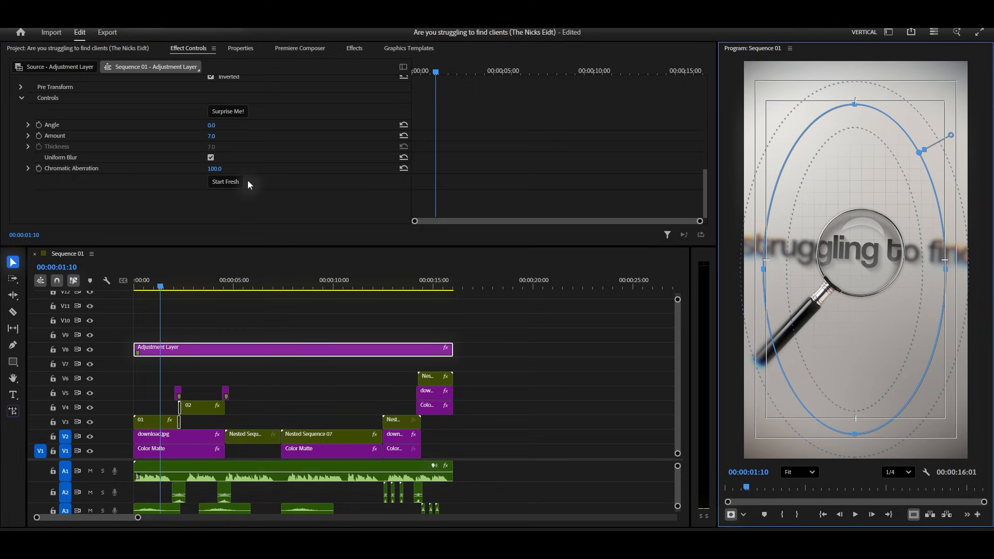
{"action": "left_click_drag", "start_coordinate": [221, 171], "coordinate": [219, 171]}
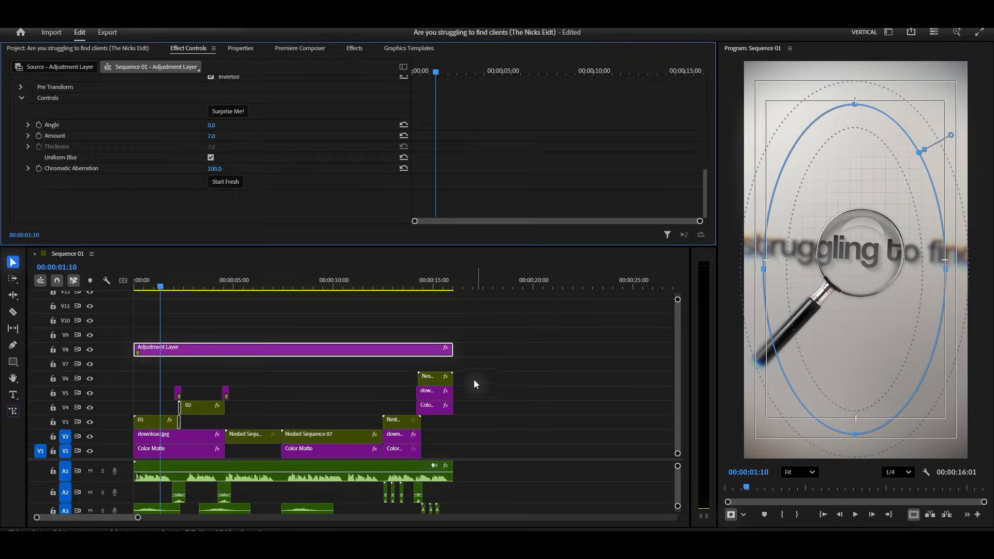
- Deselect the adjustment layer and play Sequence 01 from 00:00:00:00 to its end to review the finished edge blur and sound
{"action": "left_click", "coordinate": [386, 370]}
{"action": "left_click", "coordinate": [133, 286]}
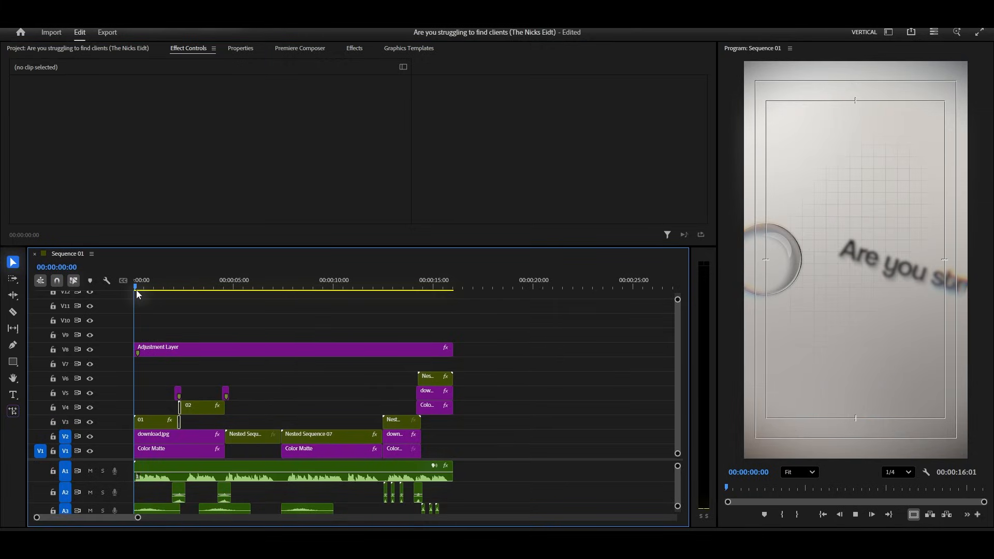
{"action": "key", "text": "space"}
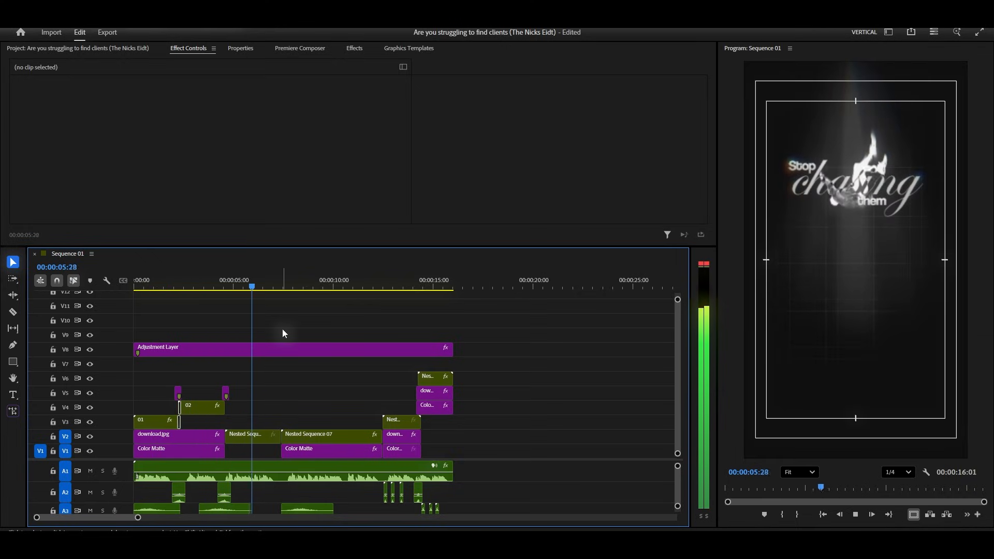
{"action": "key", "text": "space"}
{"action": "key", "text": "space"}
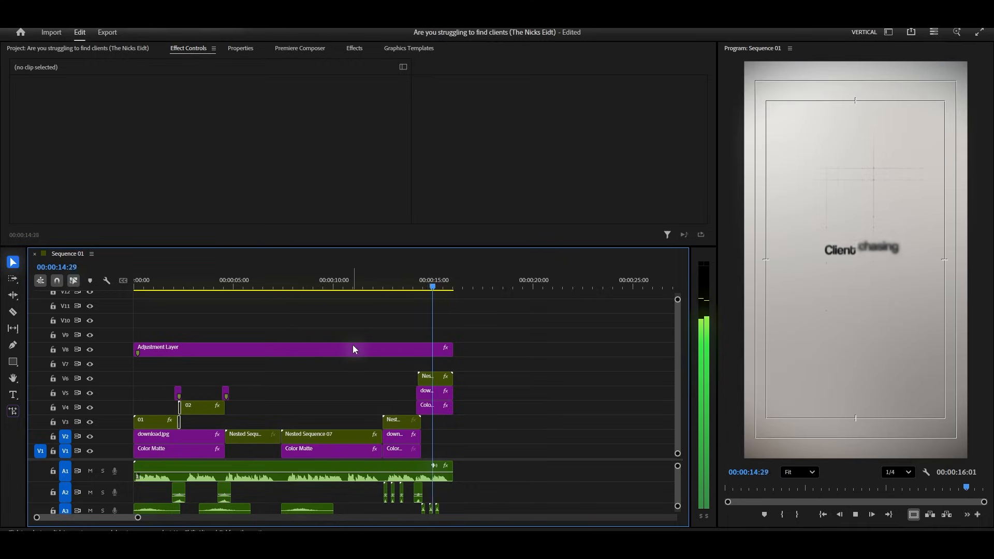
{"action": "key", "text": "space"}
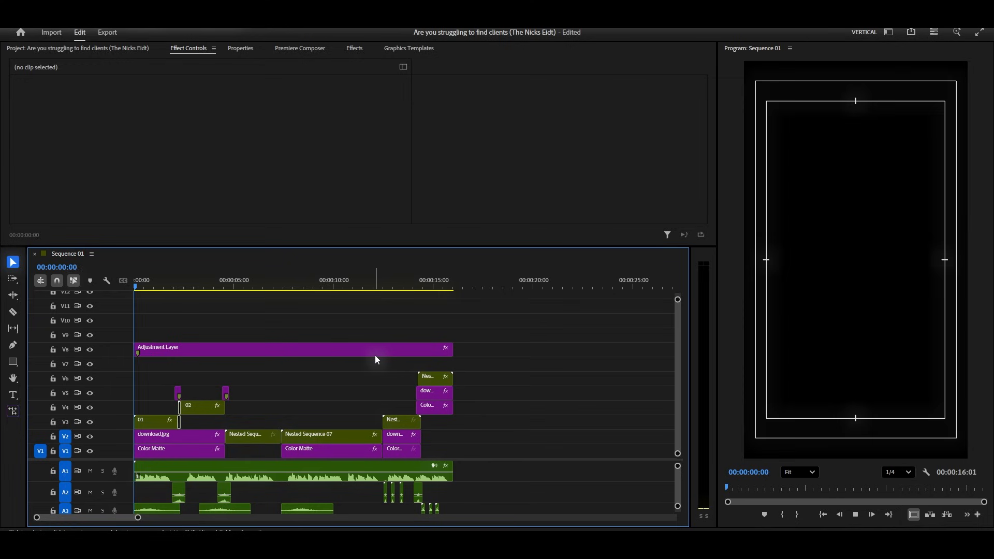